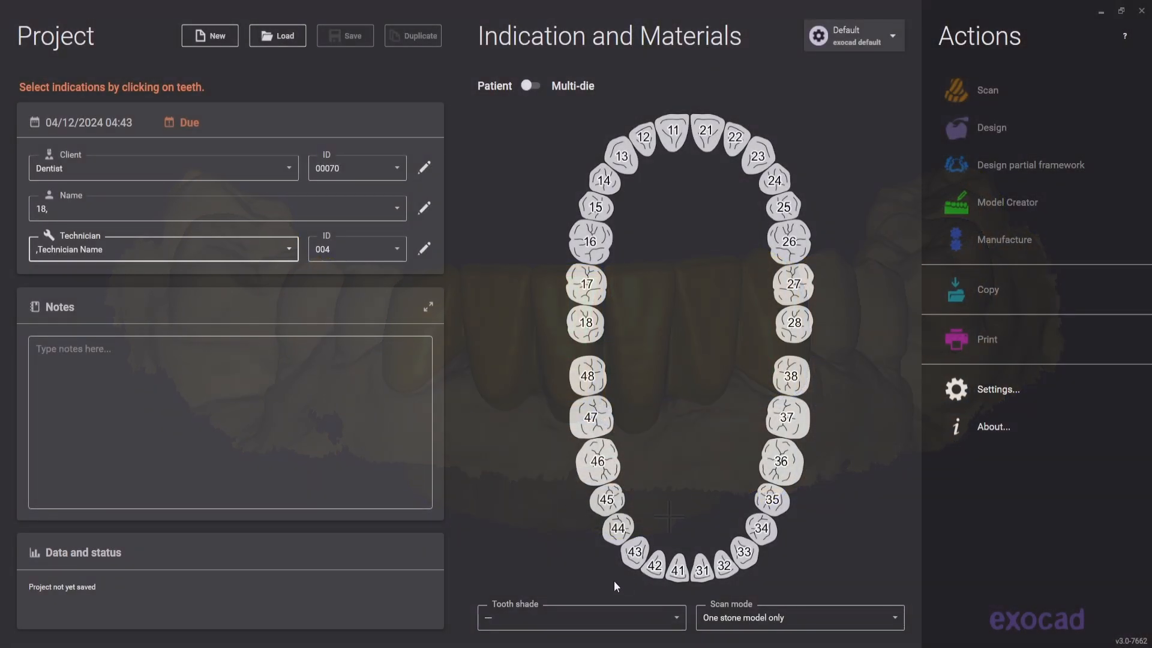
Assign a zirconia coping to lower canines 43 and 33
{"action": "left_click", "coordinate": [635, 552]}
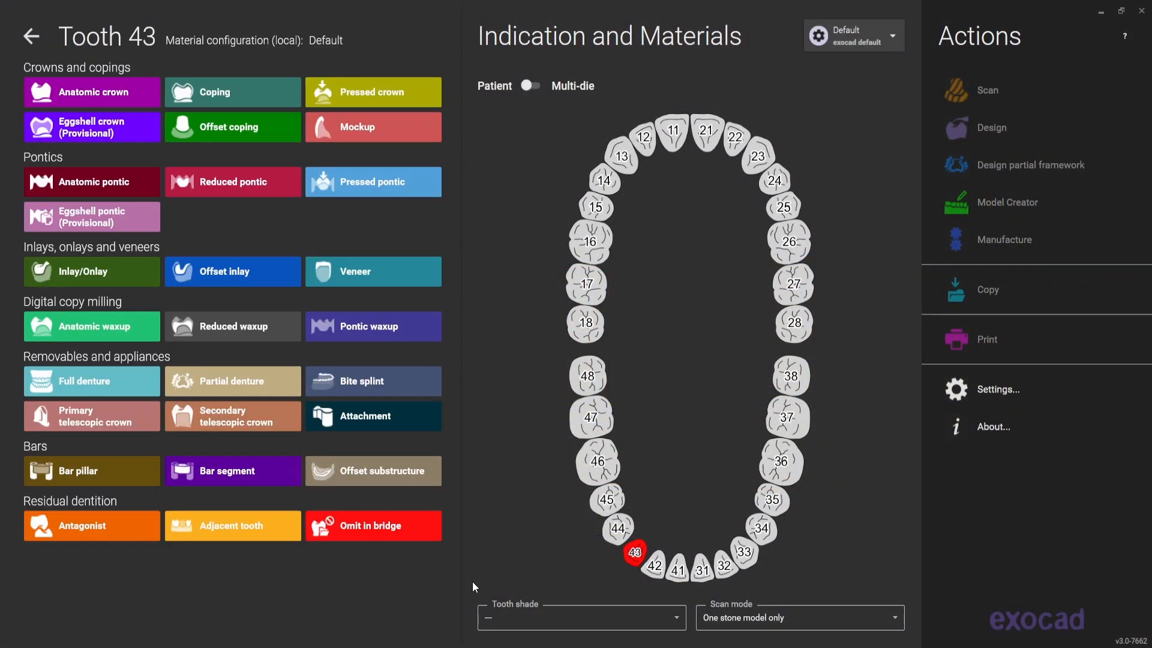
{"action": "left_click", "coordinate": [222, 95]}
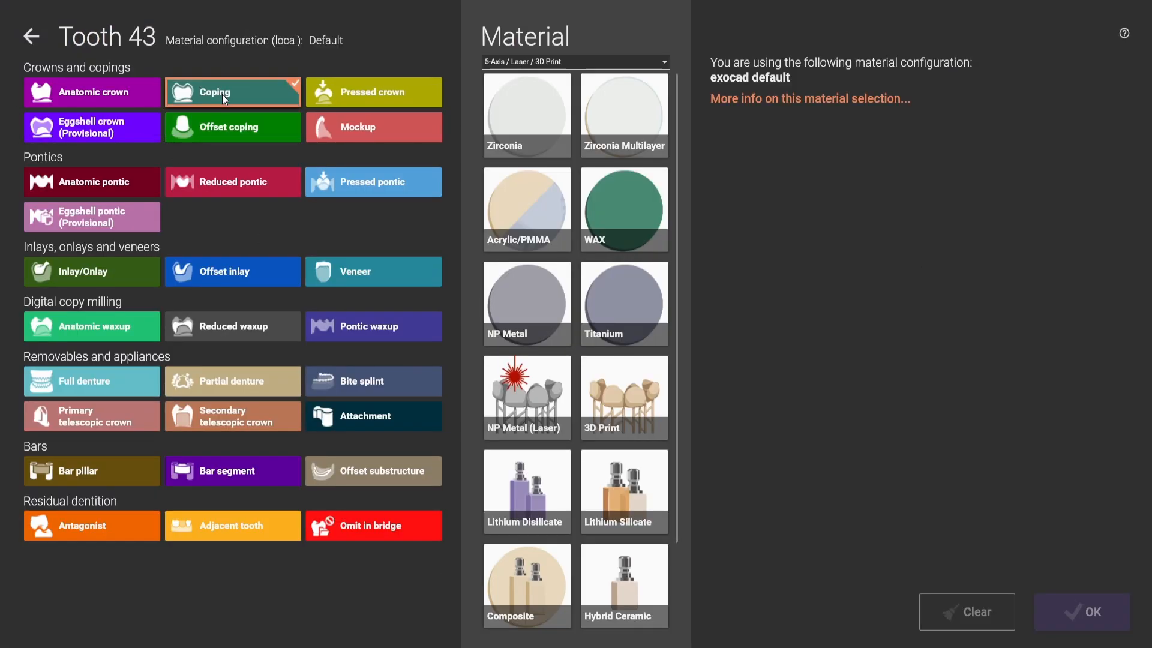
{"action": "left_click", "coordinate": [548, 98]}
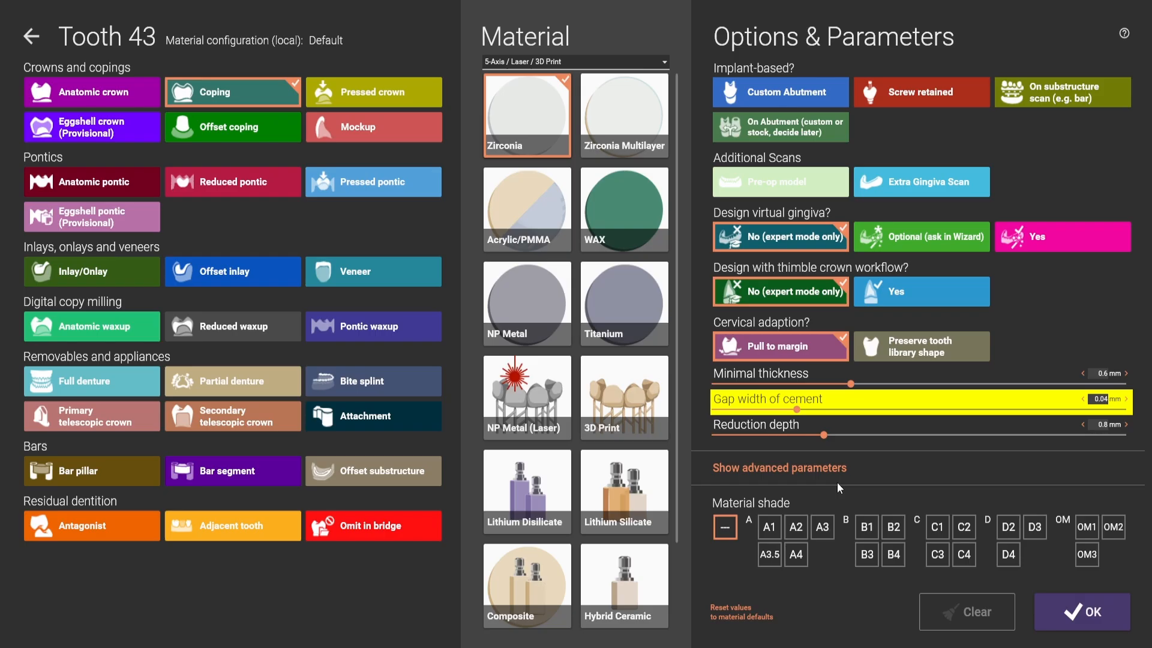
{"action": "left_click", "coordinate": [1077, 618]}
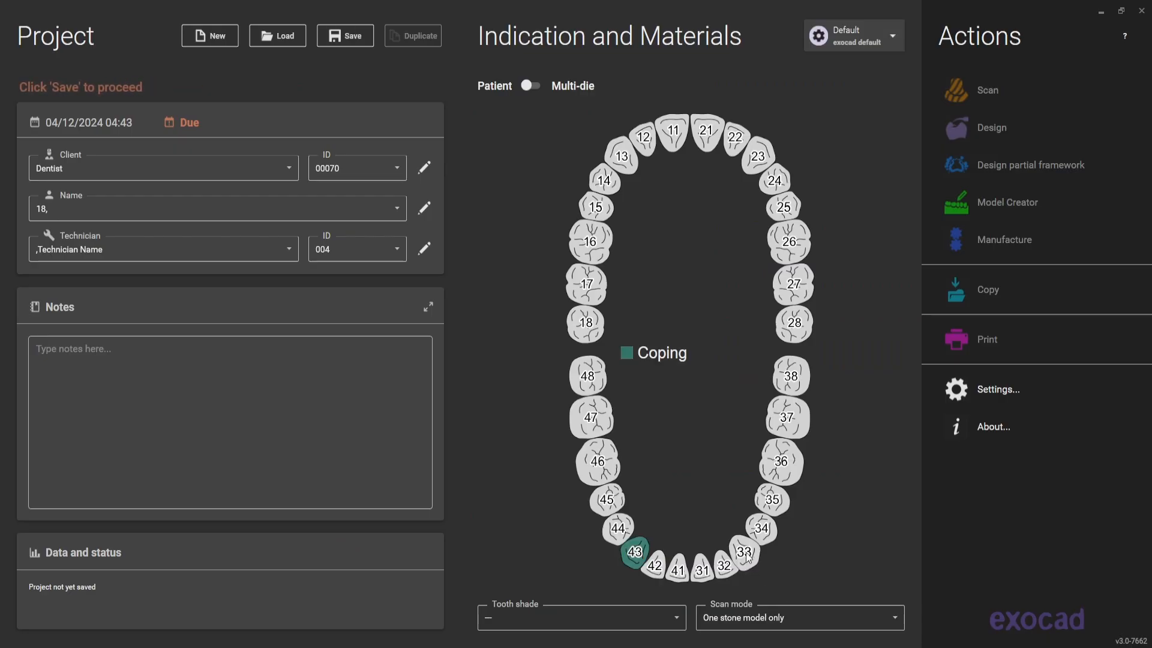
Define tooth 42 as a zirconia reduced pontic with a pre-op model and apply the same indication to teeth 41, 31 and 32
{"action": "left_click", "coordinate": [654, 567]}
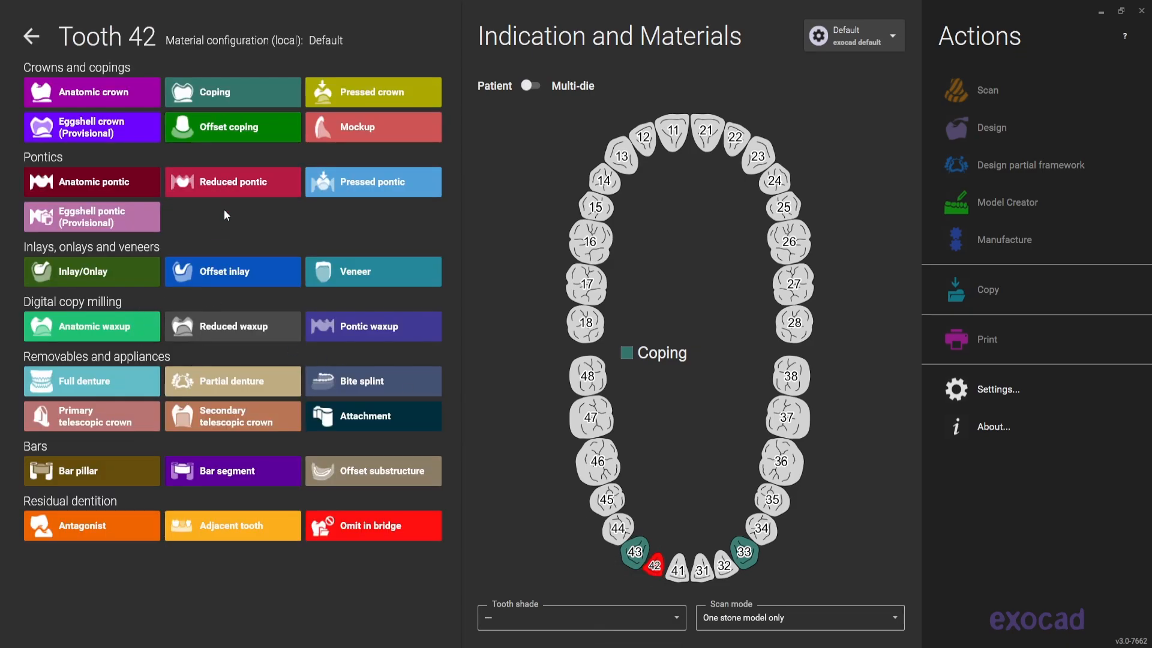
{"action": "left_click", "coordinate": [215, 189]}
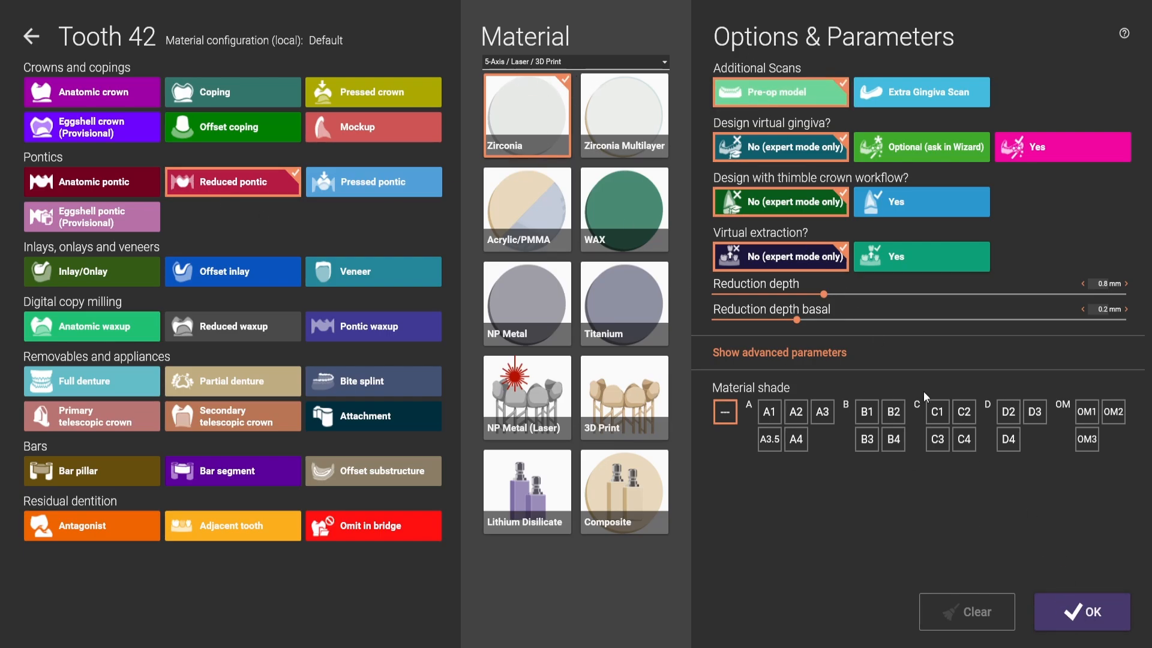
{"action": "left_click", "coordinate": [1089, 611]}
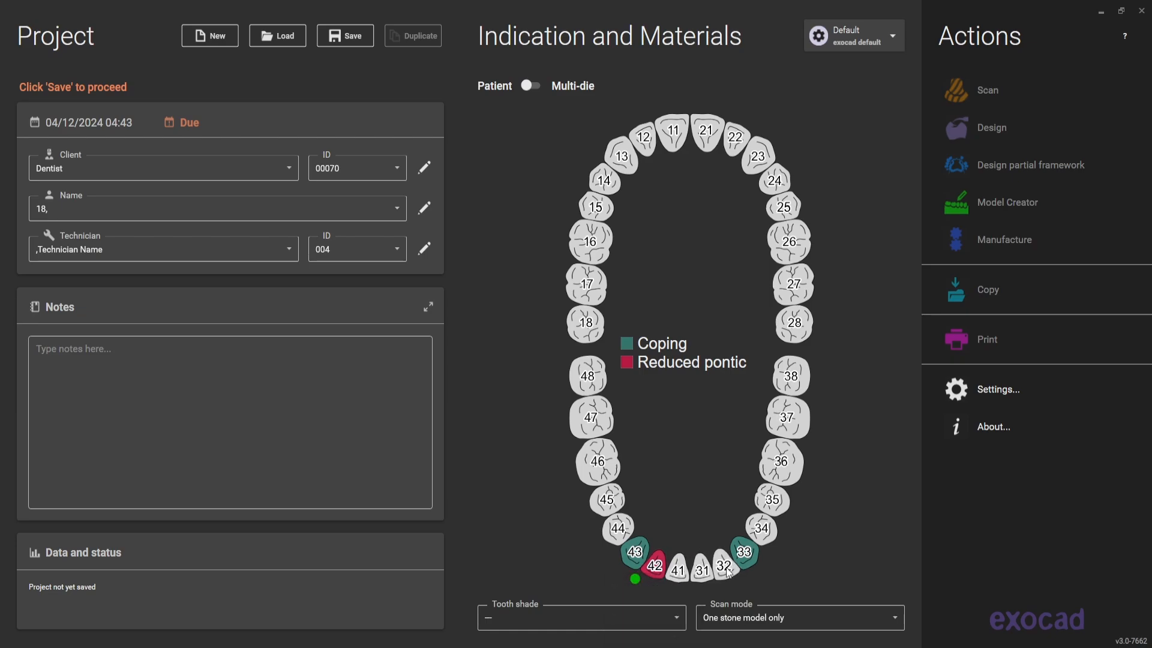
{"action": "left_click_drag", "start_coordinate": [726, 567], "coordinate": [647, 558]}
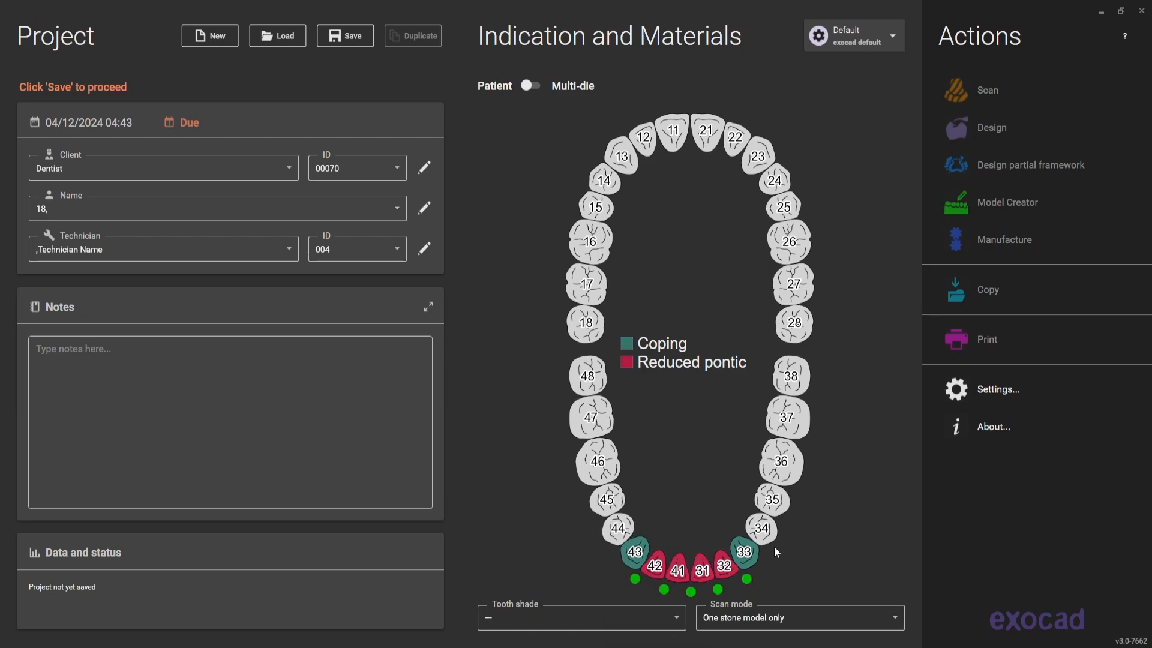
Mark the upper front teeth from 13 to 23 as antagonists
{"action": "left_click", "coordinate": [625, 158]}
{"action": "left_click", "coordinate": [99, 526]}
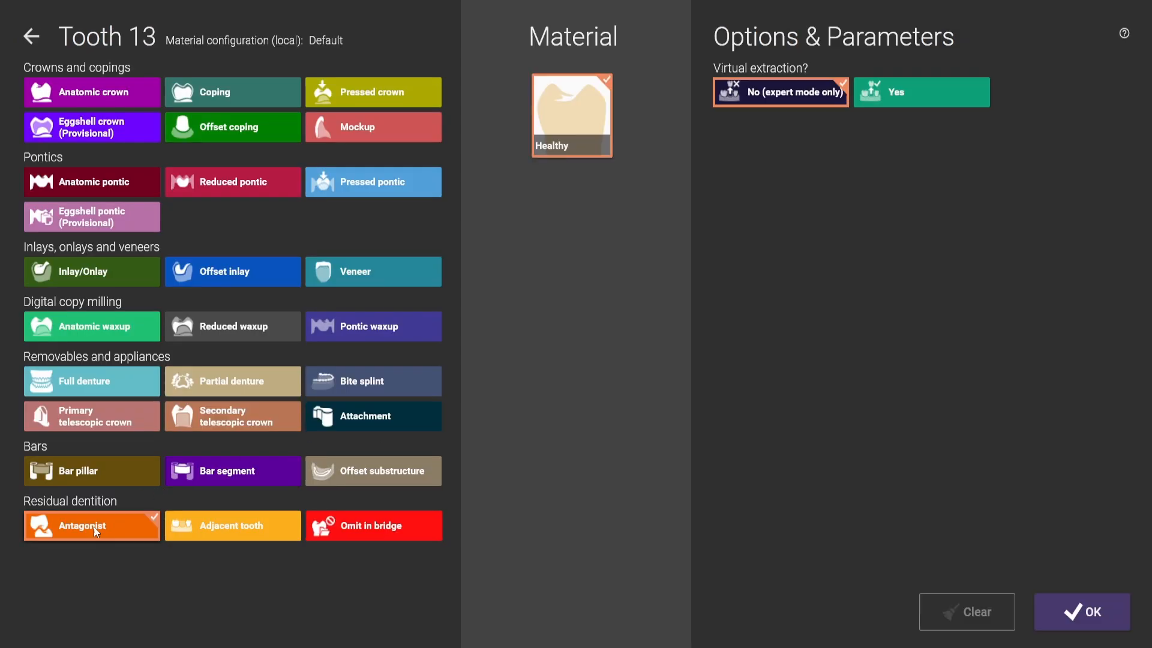
{"action": "left_click", "coordinate": [1074, 627]}
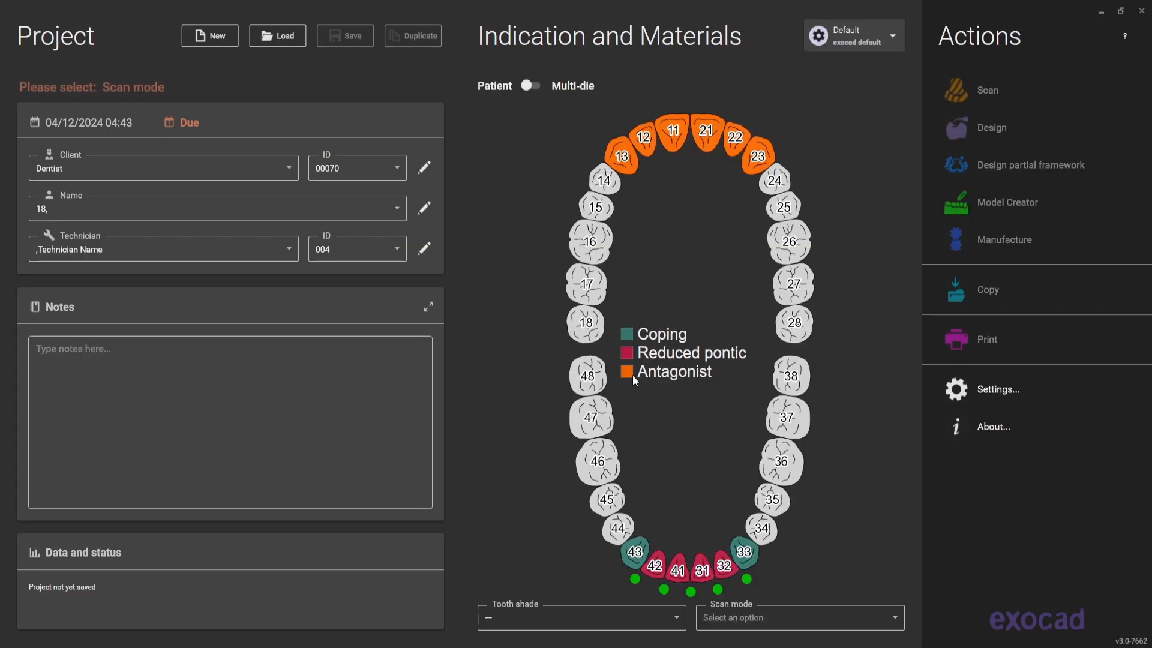
Set the scan mode to Digital impression scan, then save the project and start its design
{"action": "left_click", "coordinate": [813, 624]}
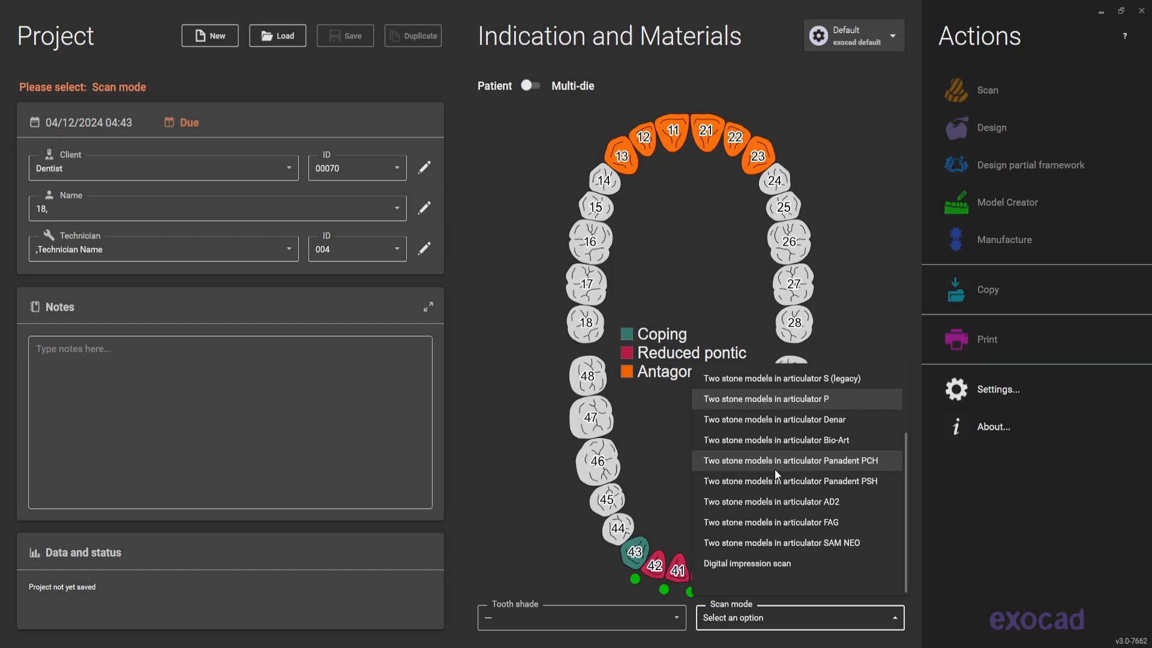
{"action": "left_click", "coordinate": [739, 567]}
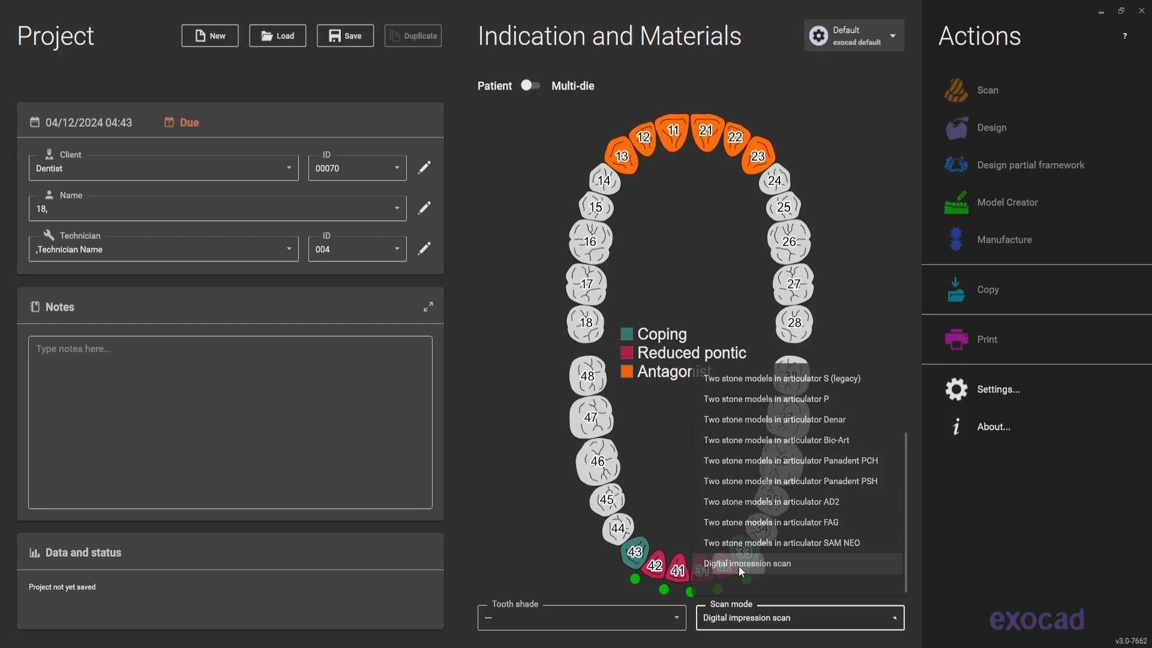
{"action": "left_click", "coordinate": [360, 40]}
{"action": "left_click", "coordinate": [954, 142]}
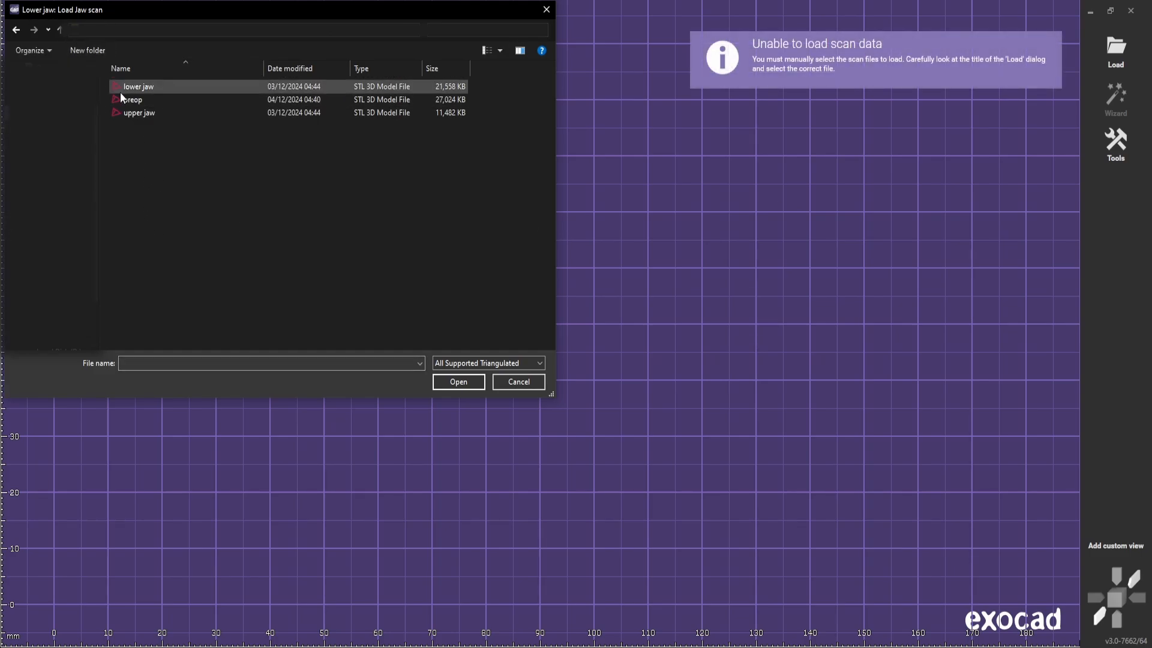
Load the lower jaw file as jaw scan, preop as pre-op scan and upper jaw as antagonist
{"action": "left_click", "coordinate": [137, 87]}
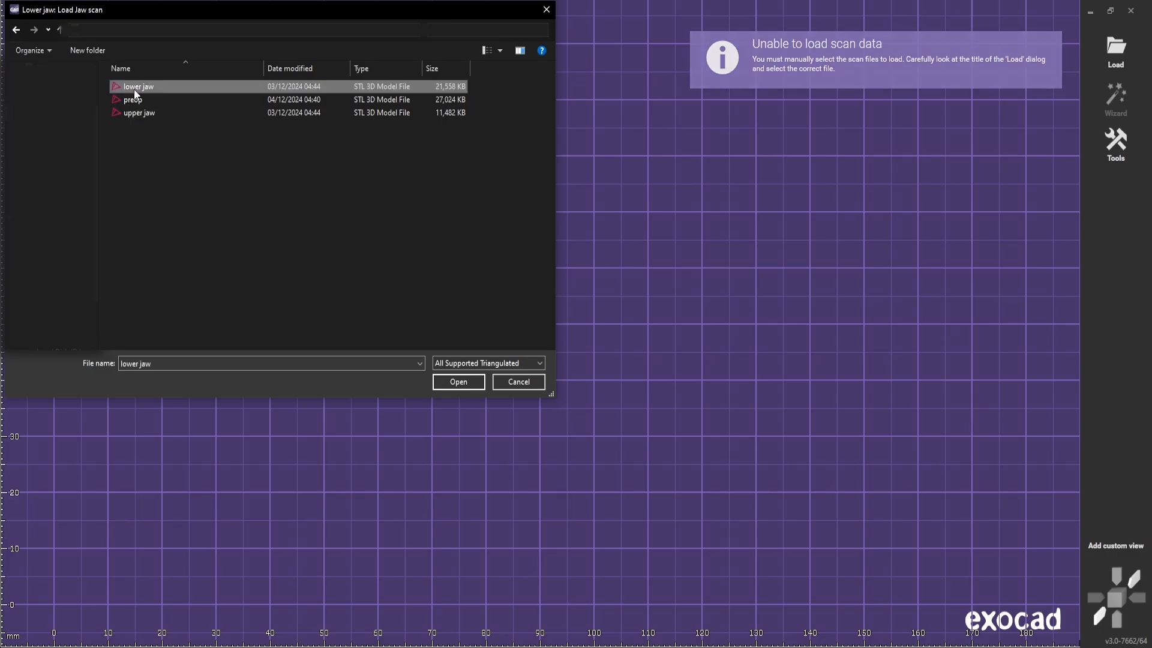
{"action": "left_click", "coordinate": [458, 382]}
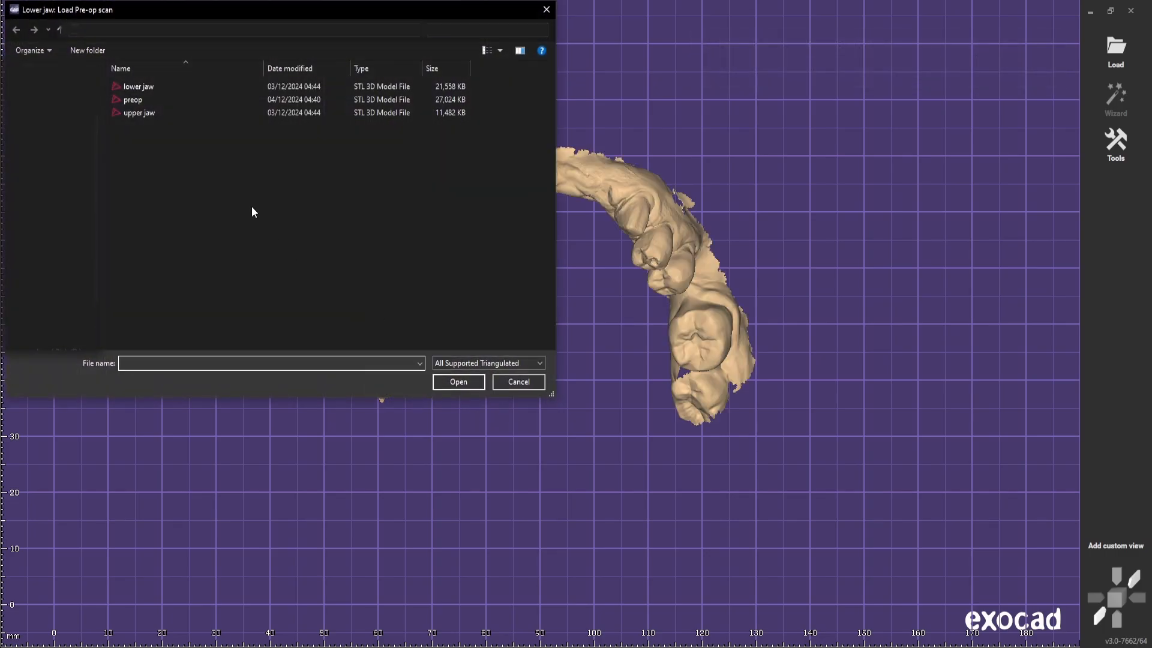
{"action": "left_click", "coordinate": [132, 100]}
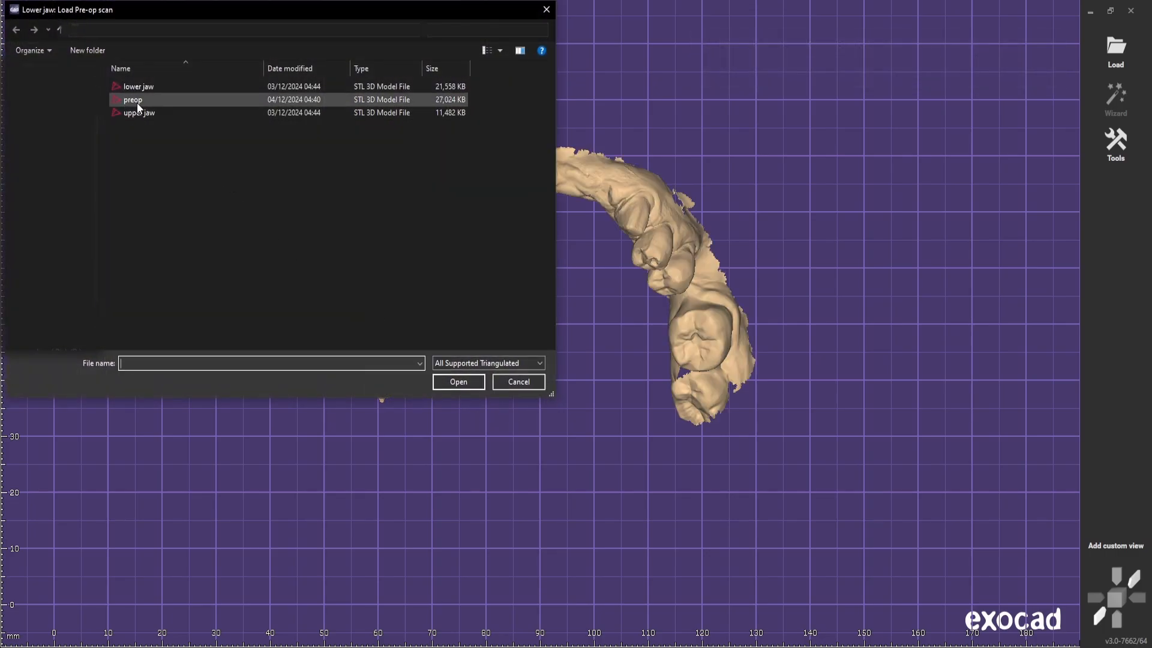
{"action": "left_click", "coordinate": [458, 382]}
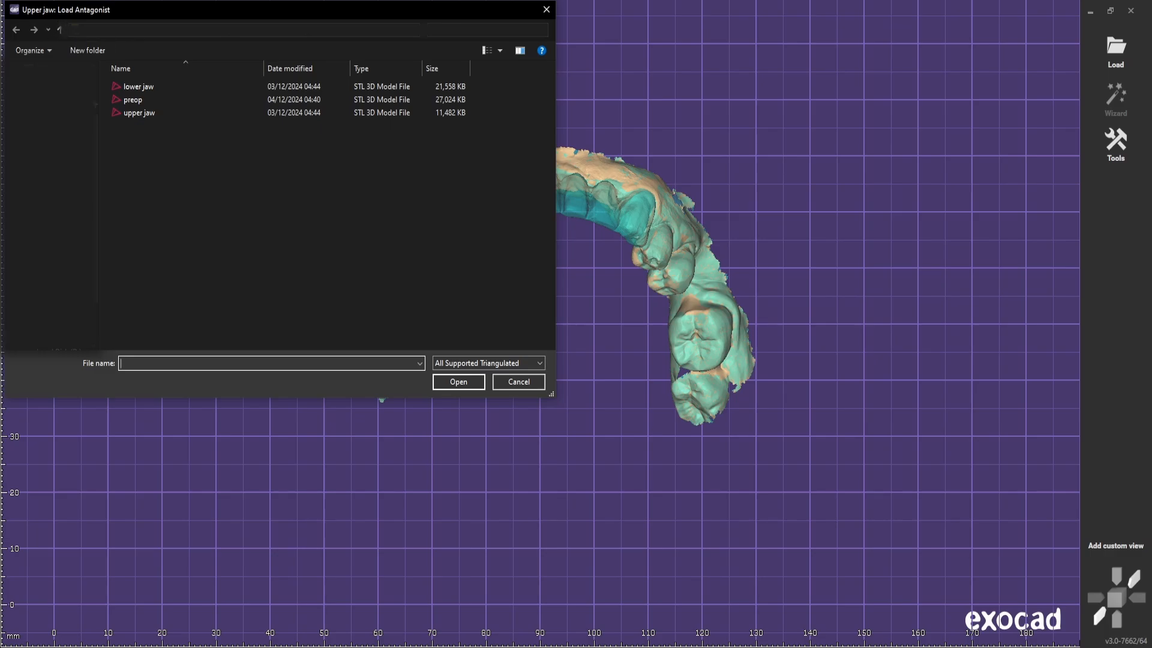
{"action": "left_click", "coordinate": [139, 112]}
{"action": "left_click", "coordinate": [456, 382]}
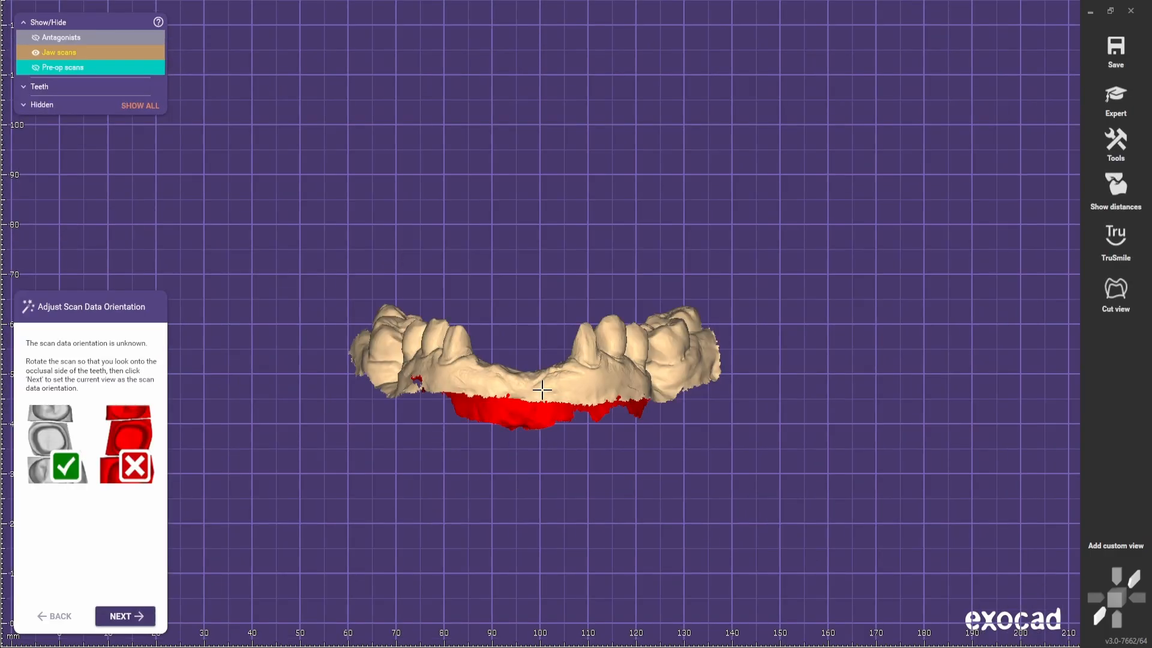
Orient the lower jaw scan to look onto the occlusal side and set that view as the scan data orientation
{"action": "right_click_drag", "start_coordinate": [542, 390], "coordinate": [585, 377]}
{"action": "middle_click_drag", "start_coordinate": [585, 377], "coordinate": [546, 405]}
{"action": "left_click", "coordinate": [128, 622]}
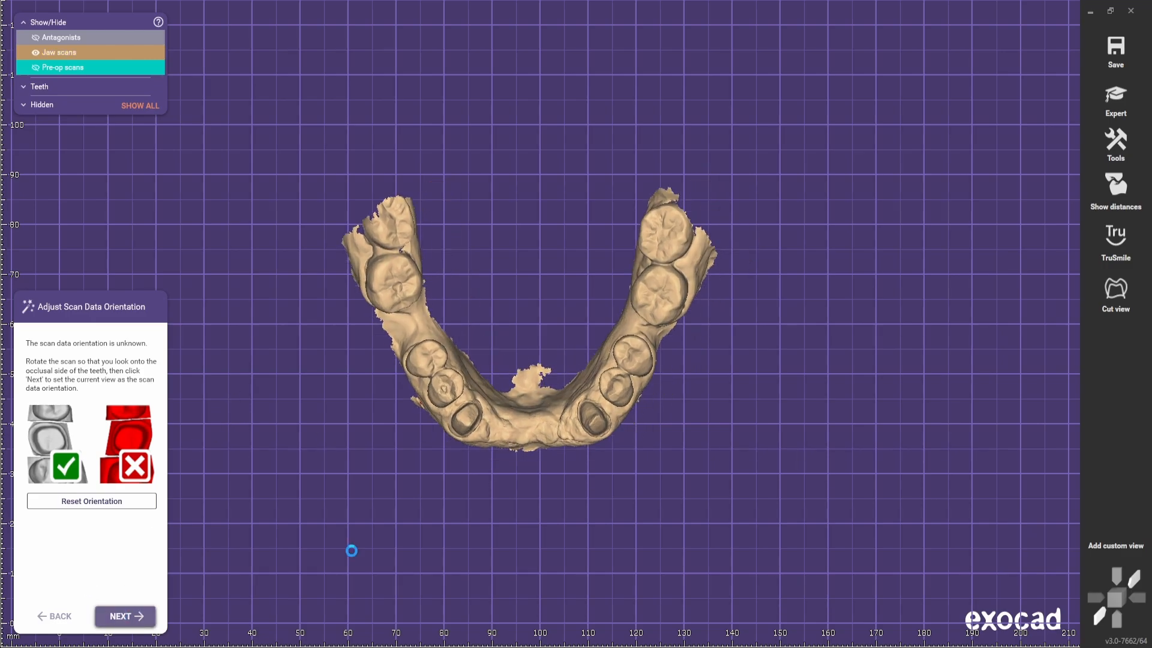
Check the pre-op scan's alignment on the lower jaw and accept its placement without correction
{"action": "right_click_drag", "start_coordinate": [543, 516], "coordinate": [540, 542]}
{"action": "middle_click", "coordinate": [517, 322], "text": "ctrl"}
{"action": "scroll", "coordinate": [518, 323], "scroll_direction": "up", "scroll_amount": 3}
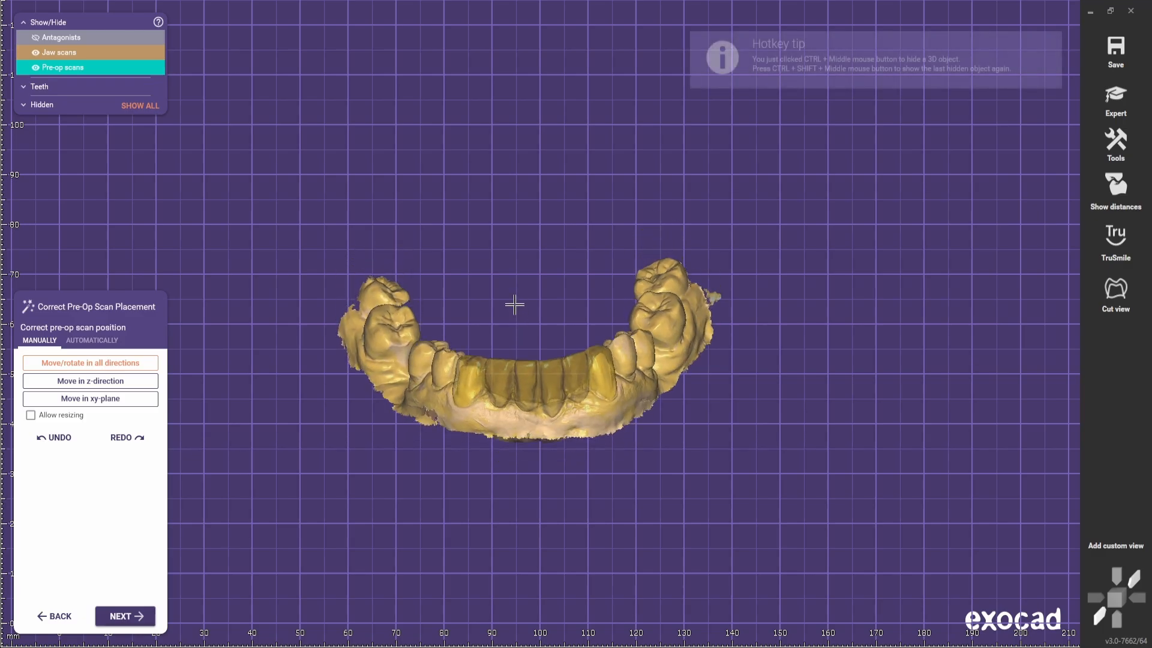
{"action": "left_click", "coordinate": [119, 624]}
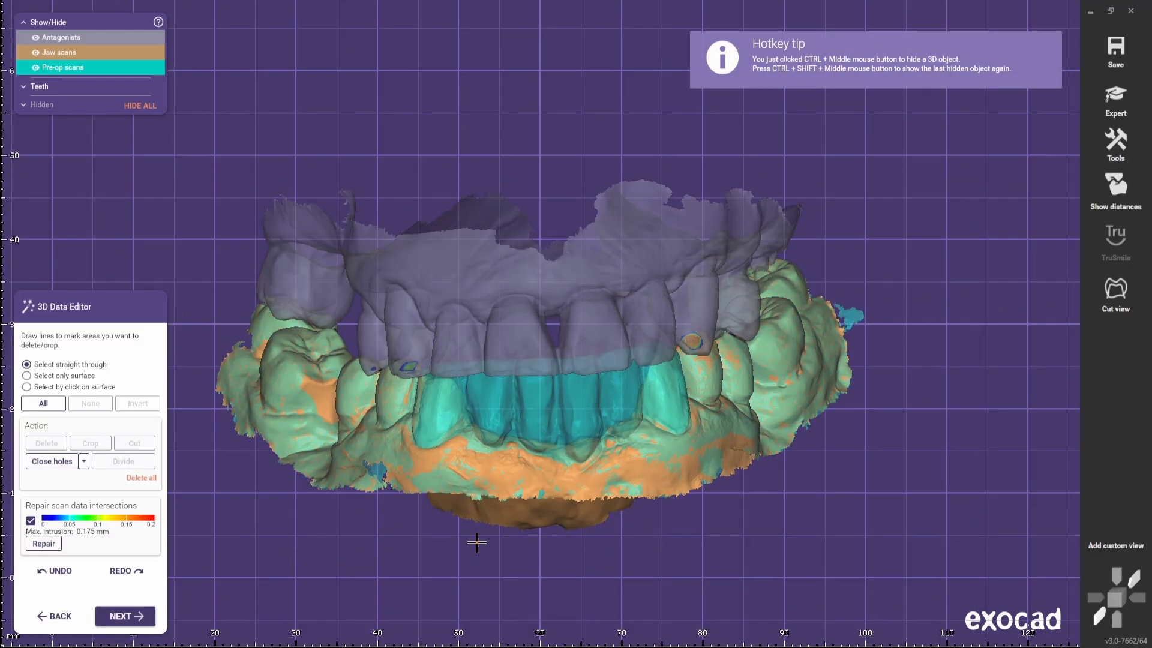
Leave the intersecting scan data unmodified and finish the 3D data editing
{"action": "right_click_drag", "start_coordinate": [476, 542], "coordinate": [495, 502]}
{"action": "left_click", "coordinate": [122, 618]}
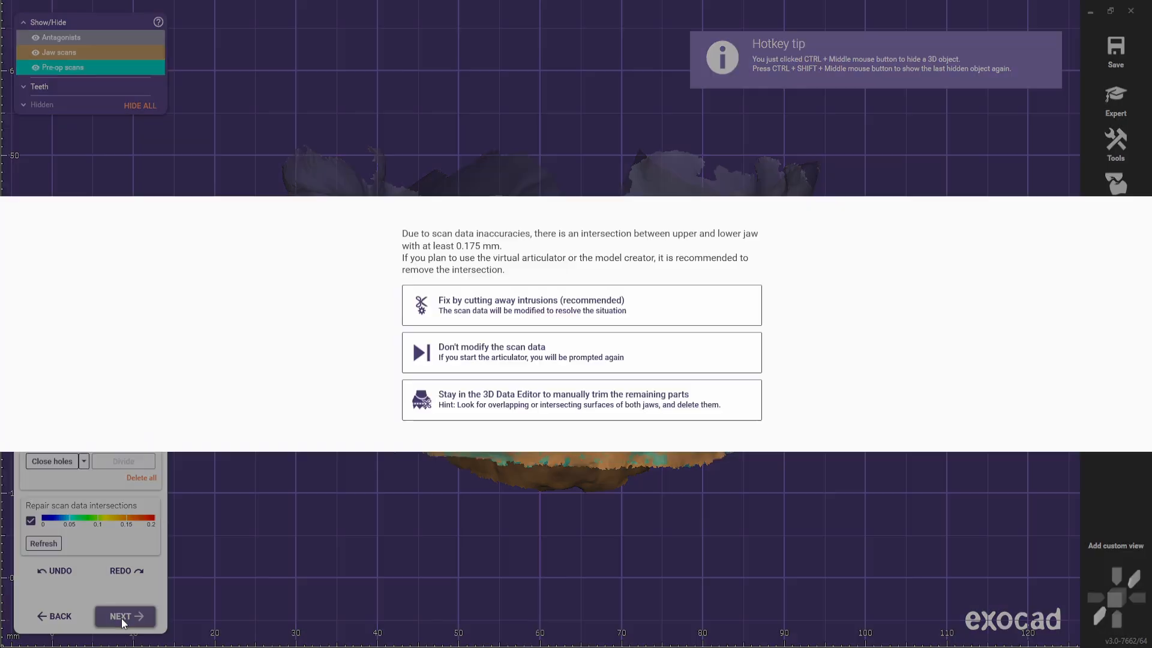
{"action": "left_click", "coordinate": [527, 354]}
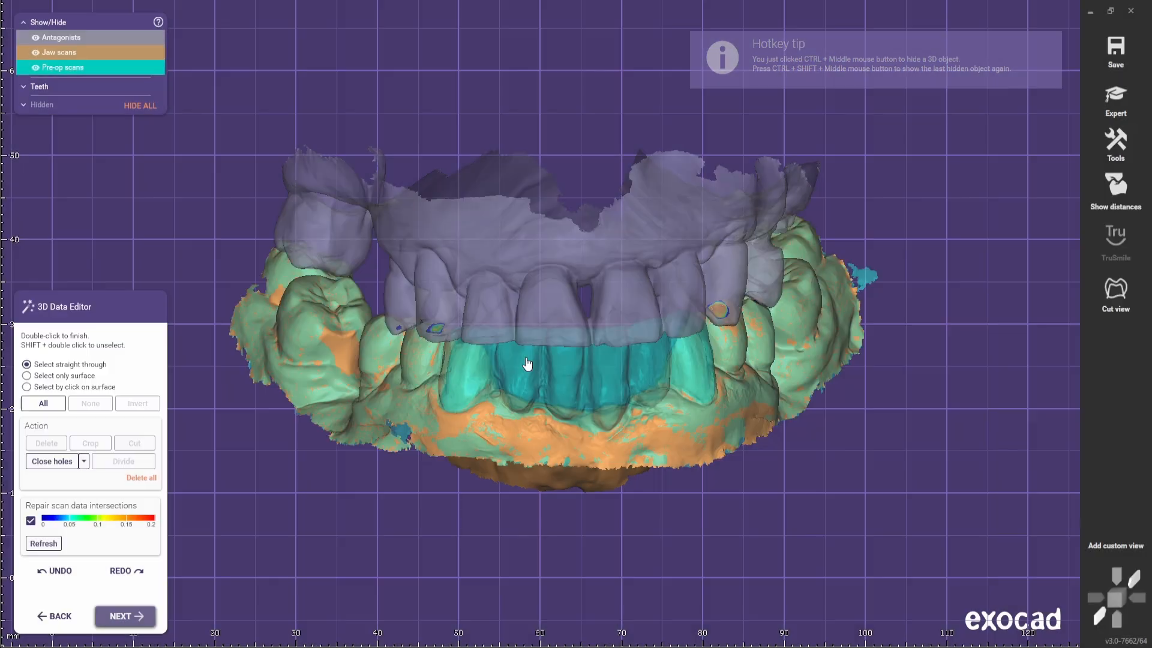
{"action": "left_click", "coordinate": [123, 618]}
Draw the preparation margin line around tooth 33 manually with magnetic line drawing and accept it
{"action": "right_click_drag", "start_coordinate": [566, 526], "coordinate": [515, 406]}
{"action": "scroll", "coordinate": [553, 415], "scroll_direction": "down", "scroll_amount": 3}
{"action": "scroll", "coordinate": [543, 393], "scroll_direction": "up", "scroll_amount": 4}
{"action": "right_click_drag", "start_coordinate": [570, 378], "coordinate": [572, 326]}
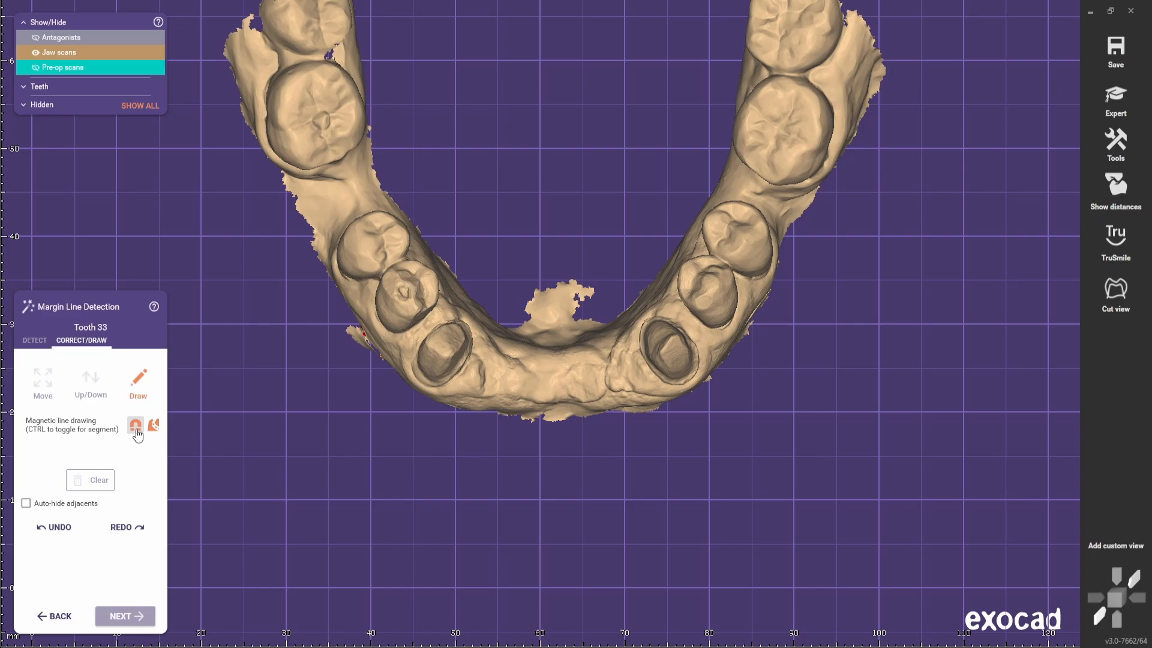
{"action": "right_click_drag", "start_coordinate": [381, 504], "coordinate": [527, 462]}
{"action": "scroll", "coordinate": [527, 462], "scroll_direction": "up", "scroll_amount": 6}
{"action": "left_click", "coordinate": [471, 362]}
{"action": "mouse_move", "coordinate": [516, 375]}
{"action": "right_mouse_down"}
{"action": "mouse_move", "coordinate": [622, 362]}
{"action": "mouse_move", "coordinate": [563, 70]}
{"action": "mouse_move", "coordinate": [457, 167]}
{"action": "right_mouse_up"}
{"action": "left_click", "coordinate": [458, 167]}
{"action": "mouse_move", "coordinate": [492, 132]}
{"action": "right_mouse_down"}
{"action": "mouse_move", "coordinate": [573, 106]}
{"action": "mouse_move", "coordinate": [535, 118]}
{"action": "mouse_move", "coordinate": [687, 267]}
{"action": "mouse_move", "coordinate": [664, 352]}
{"action": "mouse_move", "coordinate": [528, 393]}
{"action": "mouse_move", "coordinate": [452, 329]}
{"action": "mouse_move", "coordinate": [286, 282]}
{"action": "mouse_move", "coordinate": [275, 247]}
{"action": "mouse_move", "coordinate": [733, 154]}
{"action": "mouse_move", "coordinate": [234, 481]}
{"action": "right_mouse_up"}
{"action": "scroll", "coordinate": [234, 481], "scroll_direction": "down", "scroll_amount": 4}
{"action": "left_click", "coordinate": [125, 617]}
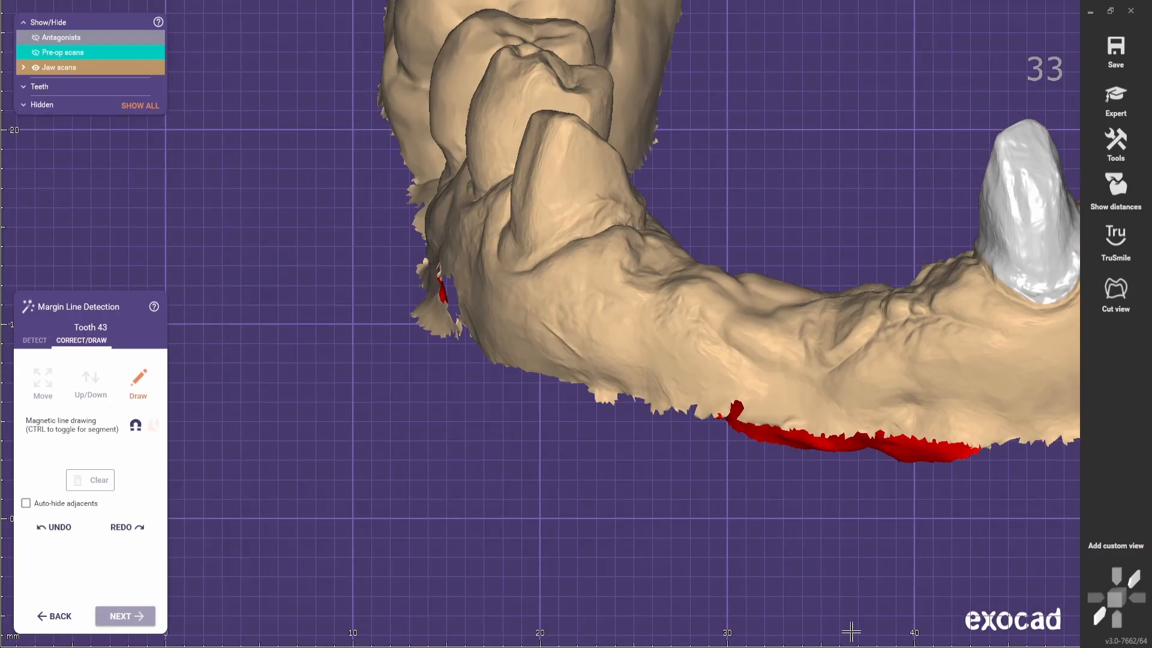
Draw the preparation margin line around tooth 43 point by point along the preparation edge
{"action": "scroll", "coordinate": [553, 172], "scroll_direction": "up", "scroll_amount": 4}
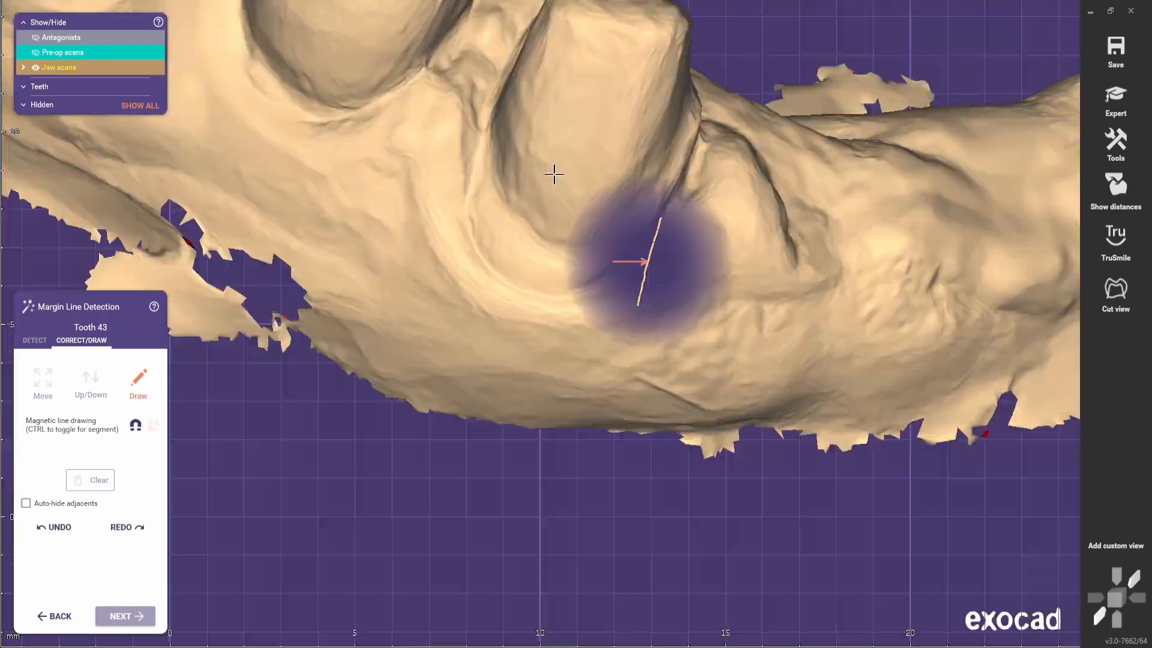
{"action": "right_click_drag", "start_coordinate": [553, 172], "coordinate": [510, 270]}
{"action": "left_click", "coordinate": [476, 334]}
{"action": "left_click", "coordinate": [564, 339]}
{"action": "right_click_drag", "start_coordinate": [605, 301], "coordinate": [528, 108]}
{"action": "left_click", "coordinate": [651, 139]}
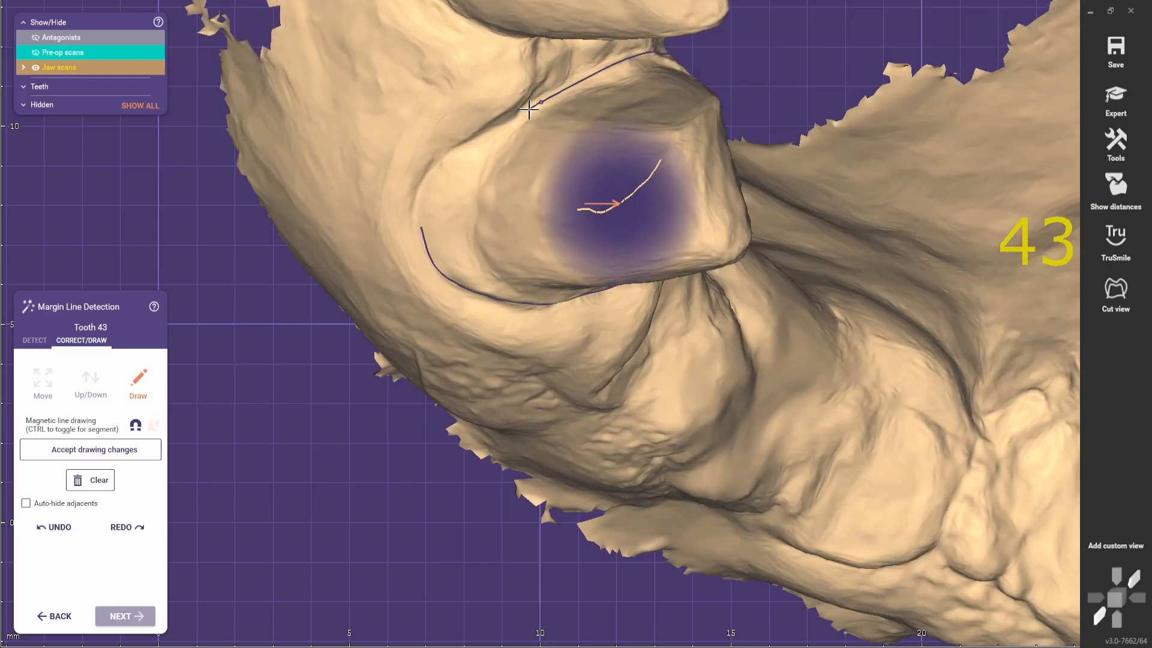
{"action": "left_click", "coordinate": [523, 102]}
{"action": "left_click", "coordinate": [450, 147]}
{"action": "left_click", "coordinate": [428, 211]}
{"action": "right_click_drag", "start_coordinate": [428, 211], "coordinate": [644, 138]}
Hide the anatomic tooth shapes and show the antagonist above the pre-op scan from the front
{"action": "scroll", "coordinate": [566, 193], "scroll_direction": "up", "scroll_amount": 2}
{"action": "scroll", "coordinate": [558, 177], "scroll_direction": "down", "scroll_amount": 4}
{"action": "scroll", "coordinate": [597, 257], "scroll_direction": "up", "scroll_amount": 2}
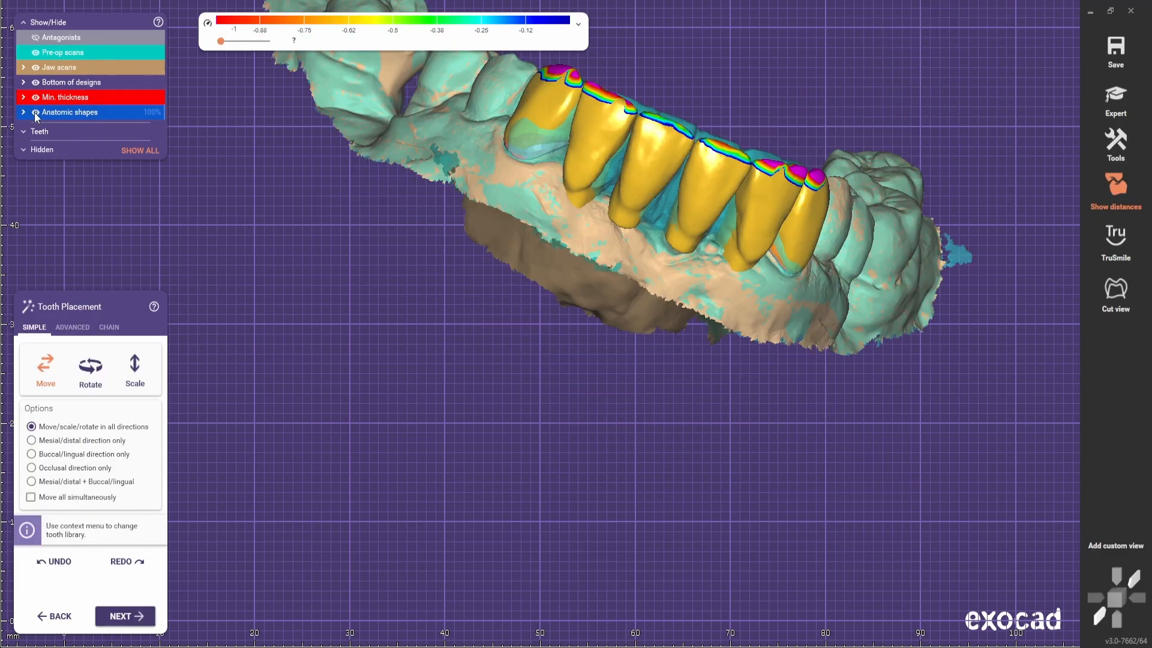
{"action": "left_click", "coordinate": [35, 112]}
{"action": "right_click_drag", "start_coordinate": [600, 372], "coordinate": [726, 400]}
{"action": "key", "text": "ctrl+a"}
{"action": "right_click_drag", "start_coordinate": [725, 440], "coordinate": [586, 482]}
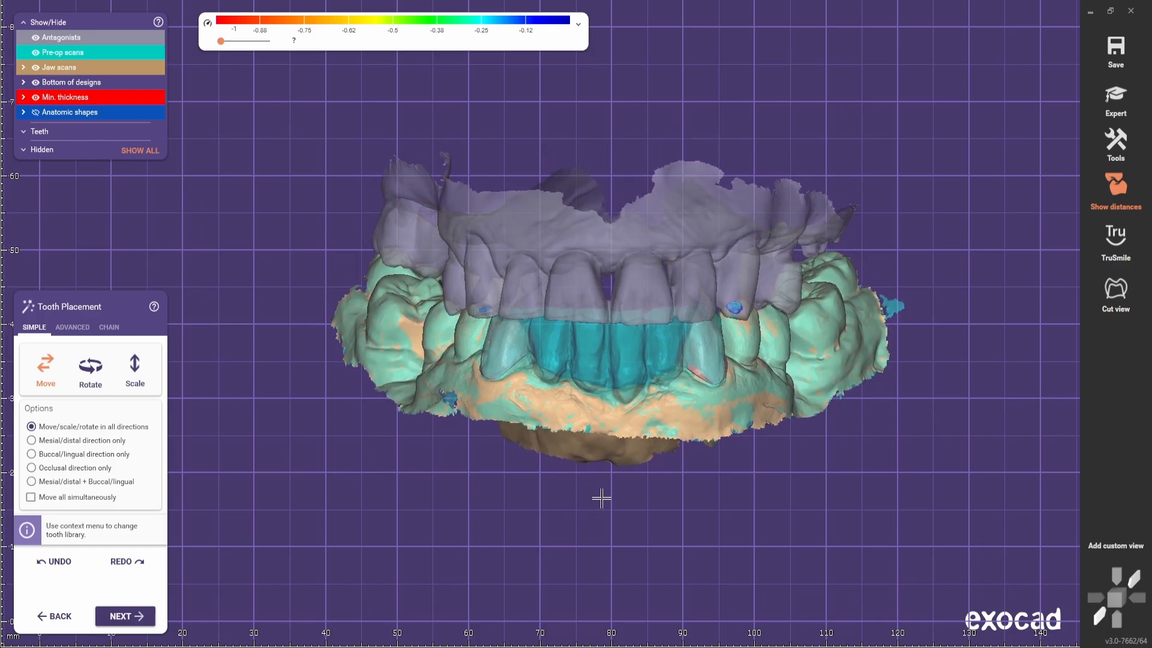
Make the antagonist and pre-op scans opaque and save four custom views of the case from different angles
{"action": "middle_click", "coordinate": [626, 373], "text": "shift"}
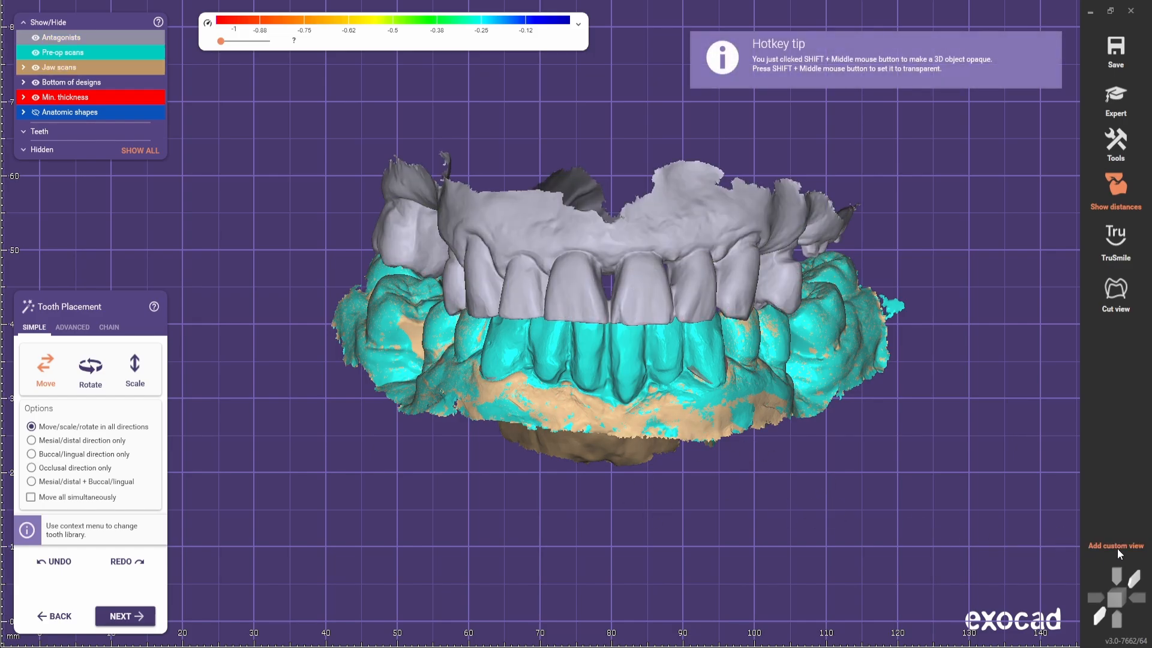
{"action": "left_click", "coordinate": [1118, 547]}
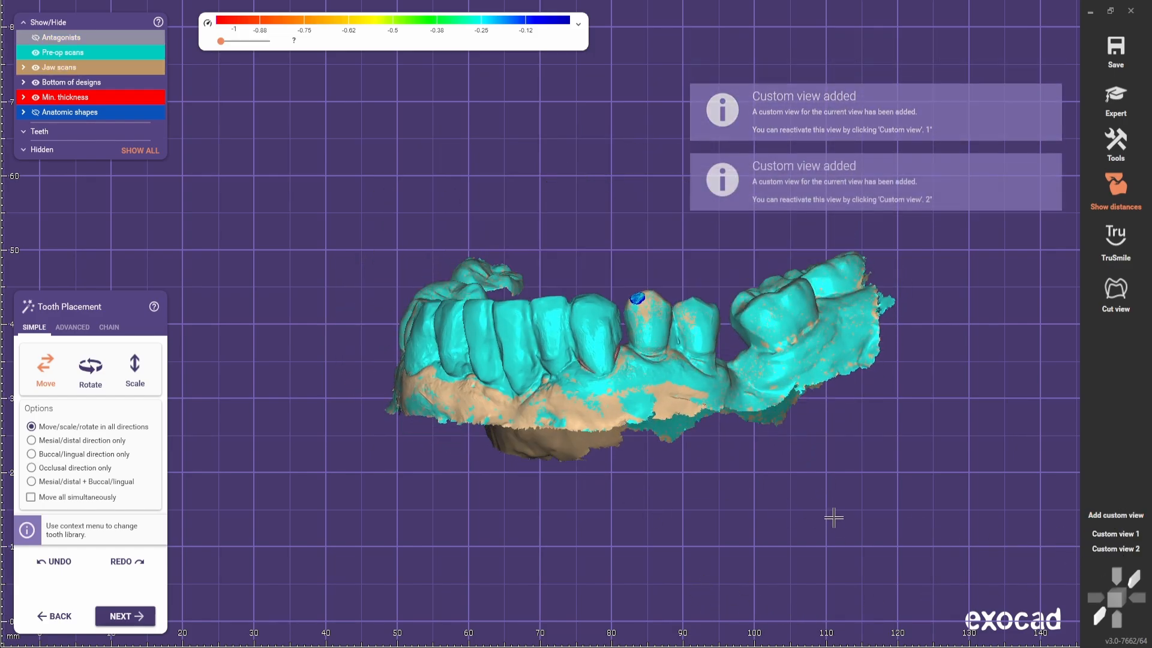
{"action": "right_click_drag", "start_coordinate": [833, 517], "coordinate": [688, 365]}
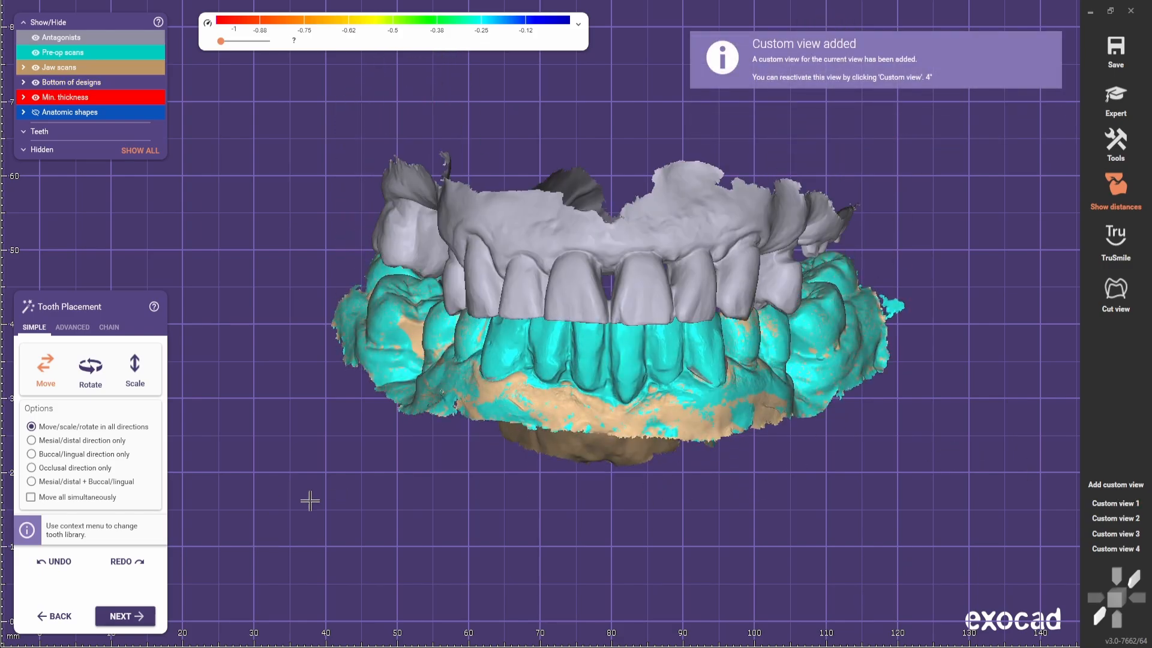
Hide the antagonist scan and show the anatomic tooth shapes over the pre-op scan
{"action": "left_click", "coordinate": [81, 37]}
{"action": "left_click", "coordinate": [85, 111]}
{"action": "right_click_drag", "start_coordinate": [474, 270], "coordinate": [482, 415]}
{"action": "scroll", "coordinate": [482, 415], "scroll_direction": "up", "scroll_amount": 1}
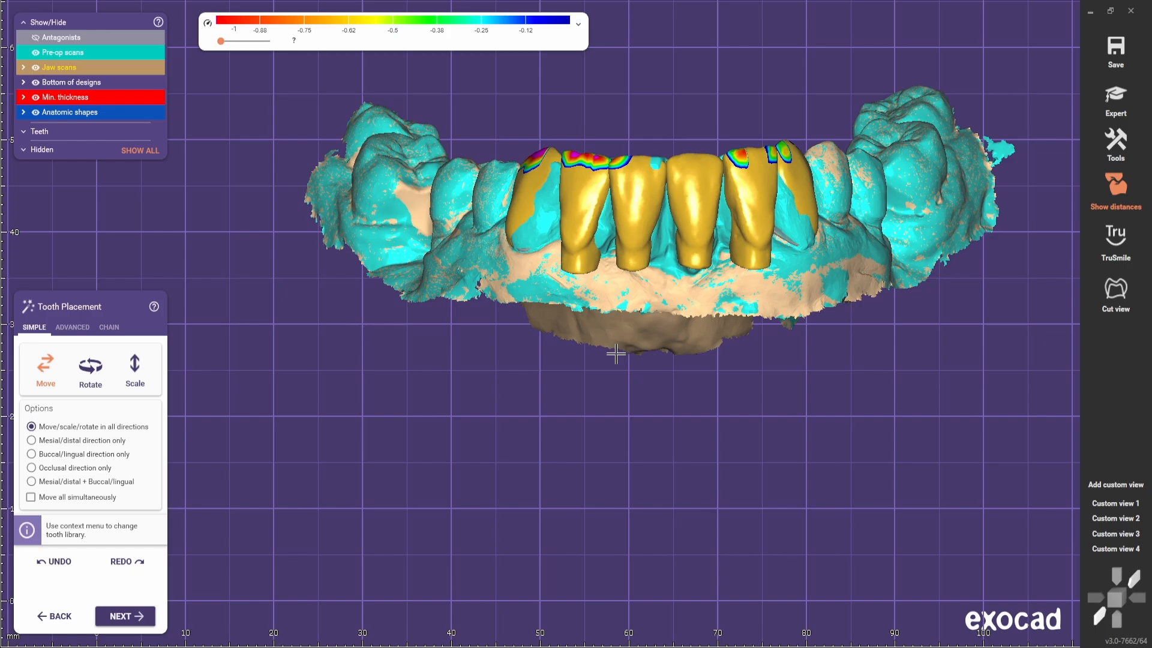
Hide the pre-op scan and inspect the anatomic tooth shapes on the jaw scan from the occlusal and front sides
{"action": "right_click_drag", "start_coordinate": [615, 353], "coordinate": [477, 239]}
{"action": "scroll", "coordinate": [602, 329], "scroll_direction": "up", "scroll_amount": 2}
{"action": "scroll", "coordinate": [602, 330], "scroll_direction": "down", "scroll_amount": 1}
{"action": "left_click", "coordinate": [62, 52]}
{"action": "scroll", "coordinate": [754, 432], "scroll_direction": "down", "scroll_amount": 2}
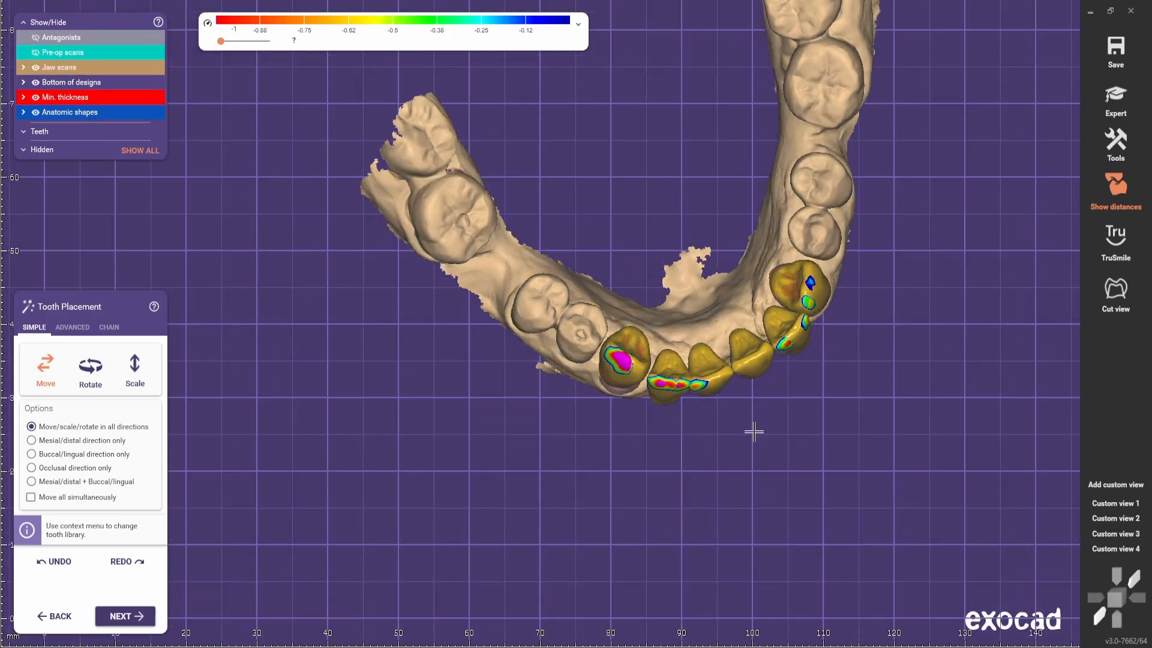
{"action": "right_click_drag", "start_coordinate": [753, 432], "coordinate": [566, 288]}
{"action": "scroll", "coordinate": [712, 347], "scroll_direction": "up", "scroll_amount": 1}
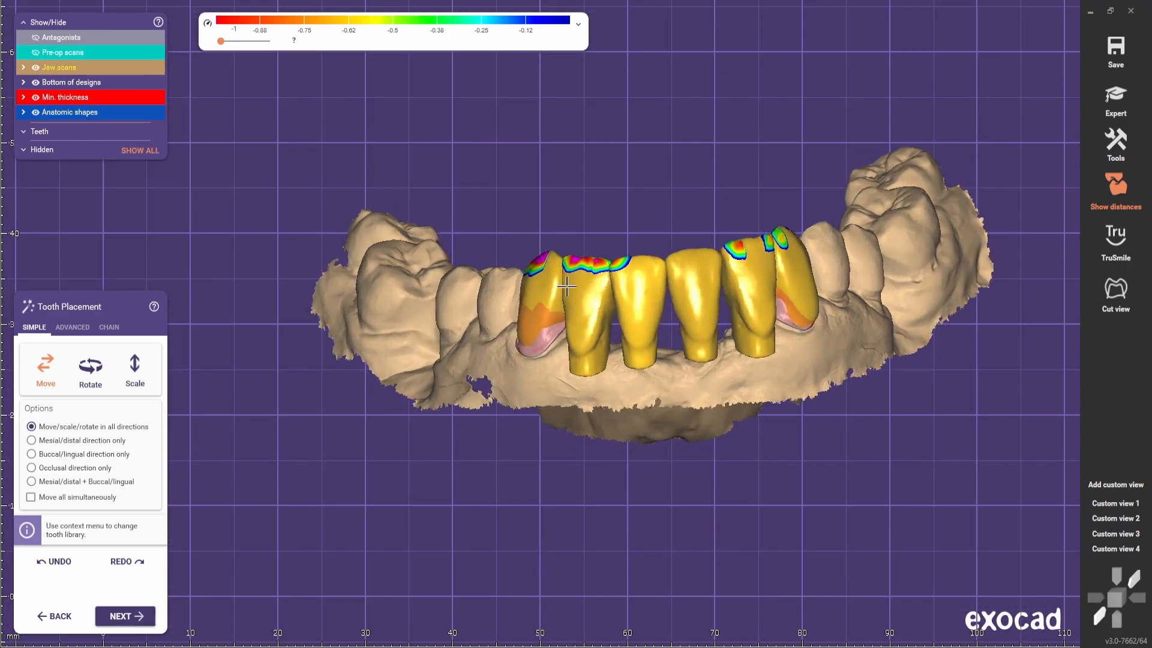
Move the canine shape on 33 slightly outwards in the occlusal view to clear its contact with the antagonist
{"action": "scroll", "coordinate": [697, 348], "scroll_direction": "down", "scroll_amount": 3}
{"action": "right_click_drag", "start_coordinate": [696, 348], "coordinate": [671, 432]}
{"action": "middle_click_drag", "start_coordinate": [671, 432], "coordinate": [650, 308]}
{"action": "scroll", "coordinate": [651, 309], "scroll_direction": "up", "scroll_amount": 4}
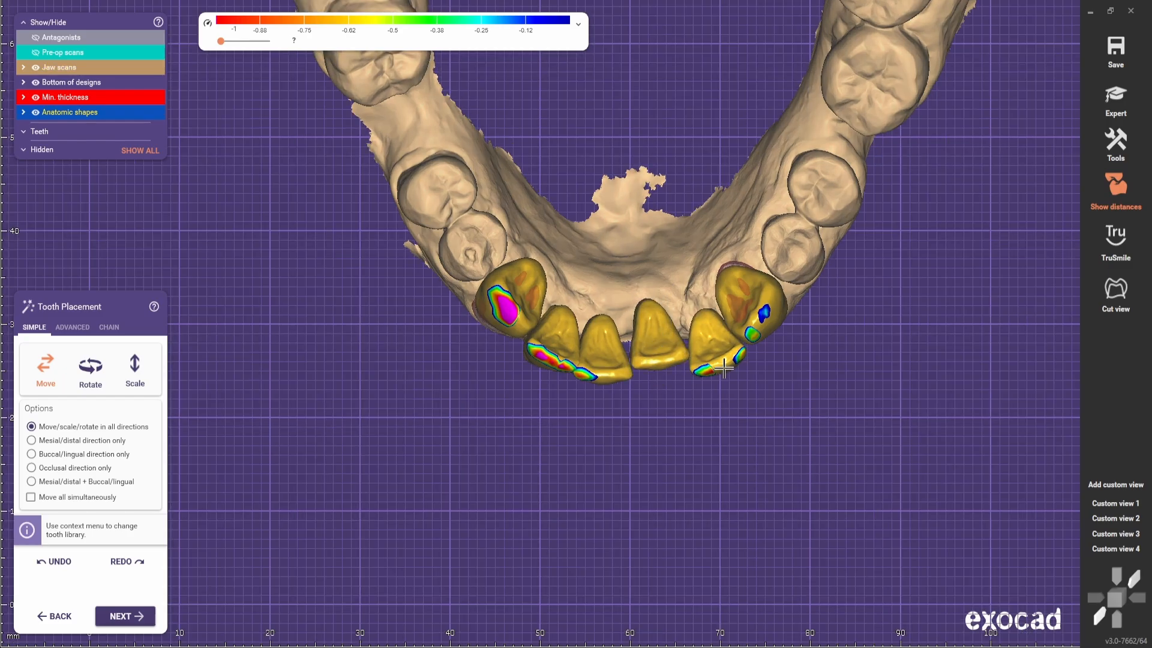
{"action": "scroll", "coordinate": [707, 332], "scroll_direction": "up", "scroll_amount": 3}
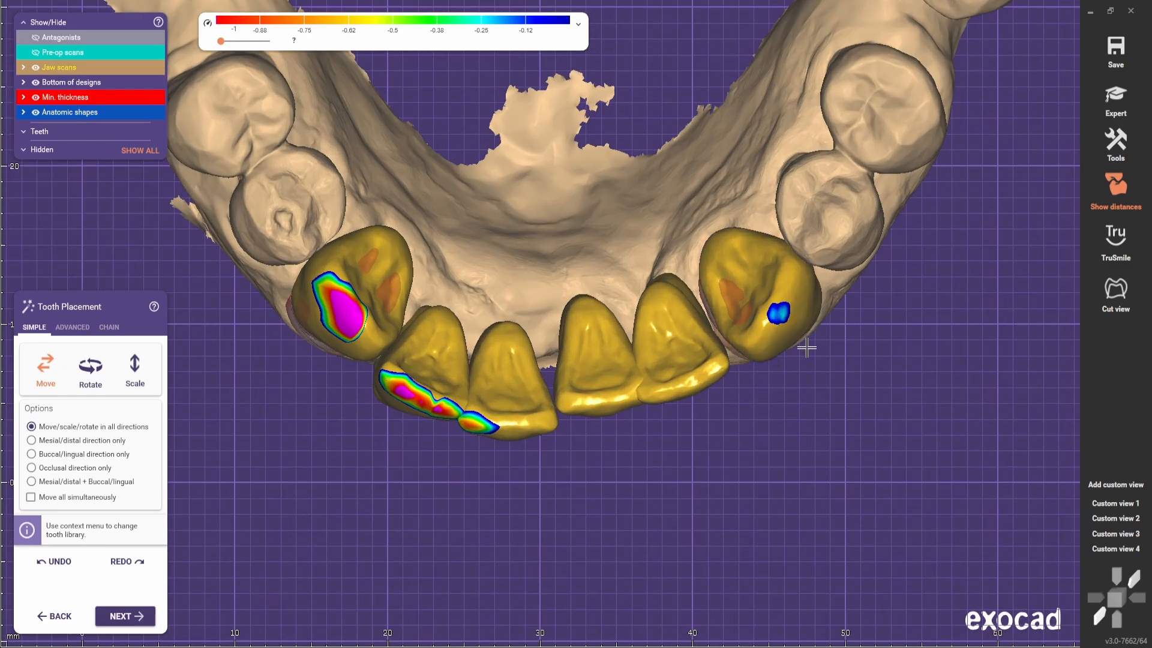
{"action": "left_click_drag", "start_coordinate": [777, 245], "coordinate": [779, 260]}
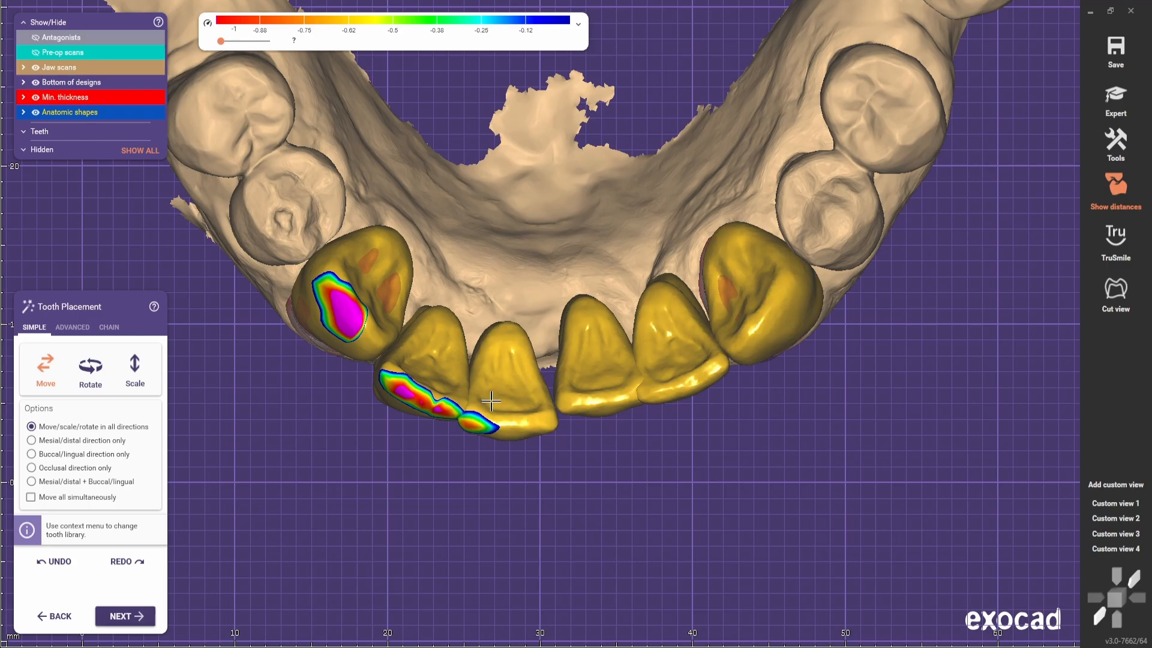
Reposition tooth shapes 41, 42 and 43 slightly along the arch to reduce their contacts with the antagonist
{"action": "mouse_move", "coordinate": [505, 394]}
{"action": "left_mouse_down"}
{"action": "mouse_move", "coordinate": [505, 374]}
{"action": "mouse_move", "coordinate": [513, 380]}
{"action": "left_mouse_up"}
{"action": "left_click_drag", "start_coordinate": [423, 390], "coordinate": [412, 368]}
{"action": "left_click_drag", "start_coordinate": [372, 330], "coordinate": [379, 325]}
{"action": "right_click_drag", "start_coordinate": [379, 325], "coordinate": [390, 468]}
{"action": "scroll", "coordinate": [458, 313], "scroll_direction": "up", "scroll_amount": 3}
{"action": "scroll", "coordinate": [478, 347], "scroll_direction": "down", "scroll_amount": 3}
{"action": "right_click_drag", "start_coordinate": [478, 347], "coordinate": [481, 391]}
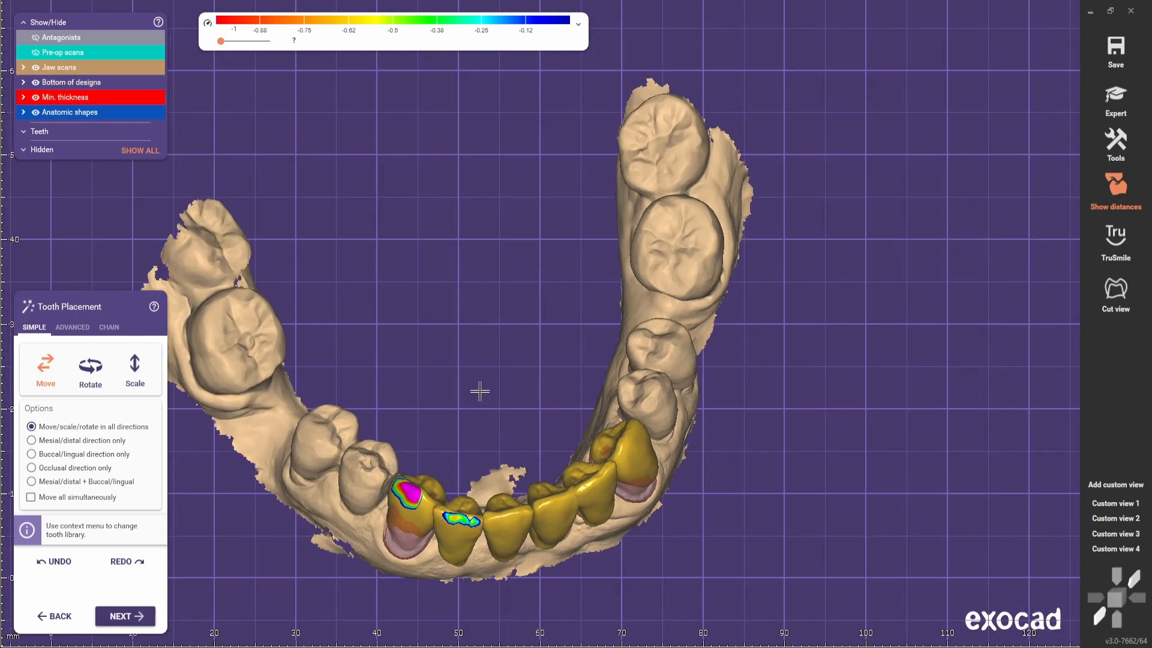
Fine-tune the position of canine 43 and shift lateral incisor 42 slightly lingually to reduce its incisal contact
{"action": "middle_click_drag", "start_coordinate": [480, 391], "coordinate": [511, 252]}
{"action": "scroll", "coordinate": [506, 295], "scroll_direction": "up", "scroll_amount": 3}
{"action": "mouse_move", "coordinate": [415, 419]}
{"action": "left_mouse_down"}
{"action": "mouse_move", "coordinate": [398, 432]}
{"action": "mouse_move", "coordinate": [402, 411]}
{"action": "left_mouse_up"}
{"action": "scroll", "coordinate": [410, 423], "scroll_direction": "down", "scroll_amount": 3}
{"action": "middle_click_drag", "start_coordinate": [431, 487], "coordinate": [434, 376]}
{"action": "scroll", "coordinate": [457, 372], "scroll_direction": "up", "scroll_amount": 3}
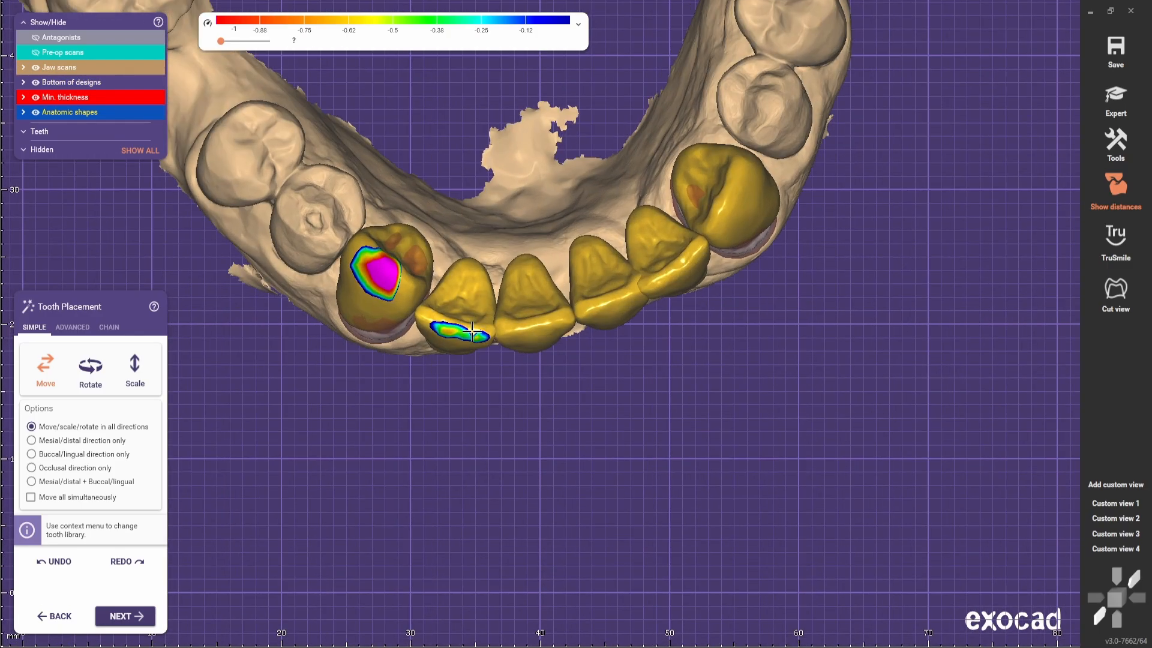
{"action": "left_click_drag", "start_coordinate": [467, 329], "coordinate": [467, 321]}
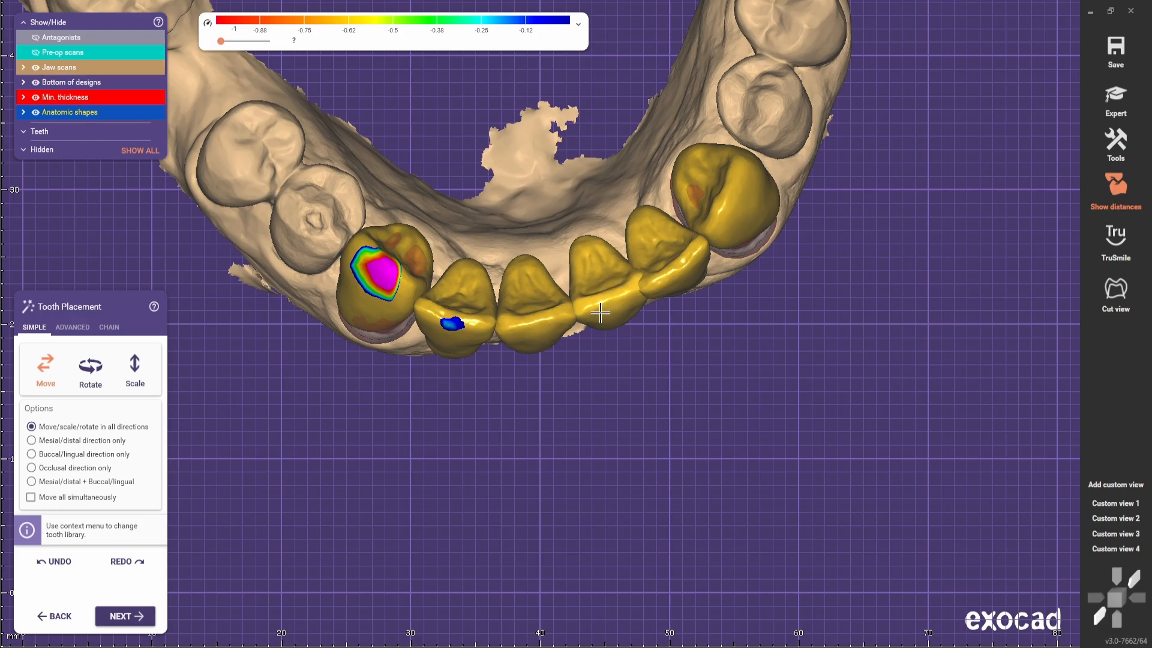
Move canine 33 slightly buccally and check the whole tooth arrangement from the front and occlusally
{"action": "right_click_drag", "start_coordinate": [682, 275], "coordinate": [764, 238]}
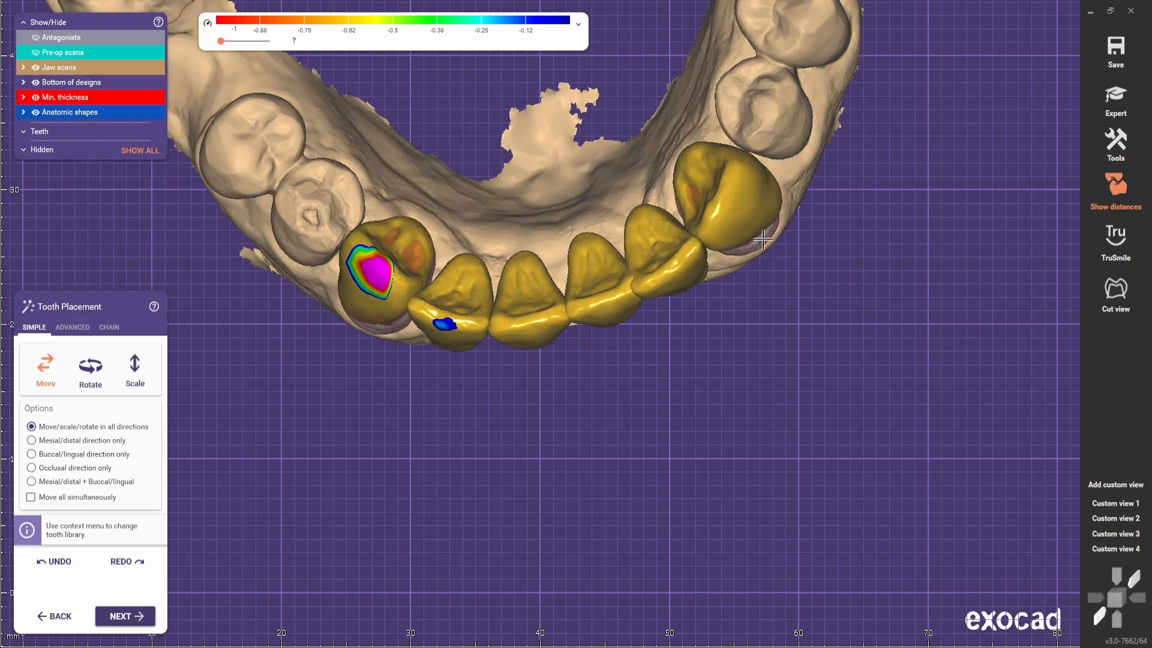
{"action": "mouse_move", "coordinate": [720, 210]}
{"action": "left_mouse_down"}
{"action": "mouse_move", "coordinate": [706, 199]}
{"action": "mouse_move", "coordinate": [722, 222]}
{"action": "left_mouse_up"}
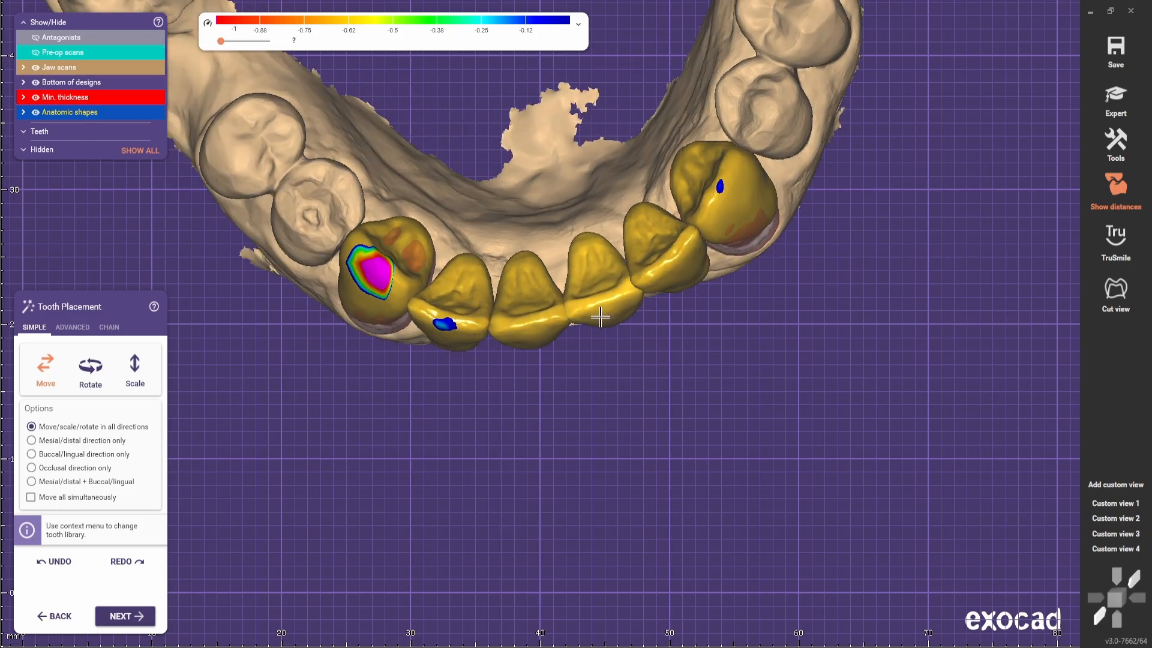
{"action": "left_click", "coordinate": [1127, 504]}
{"action": "scroll", "coordinate": [609, 375], "scroll_direction": "up", "scroll_amount": 1}
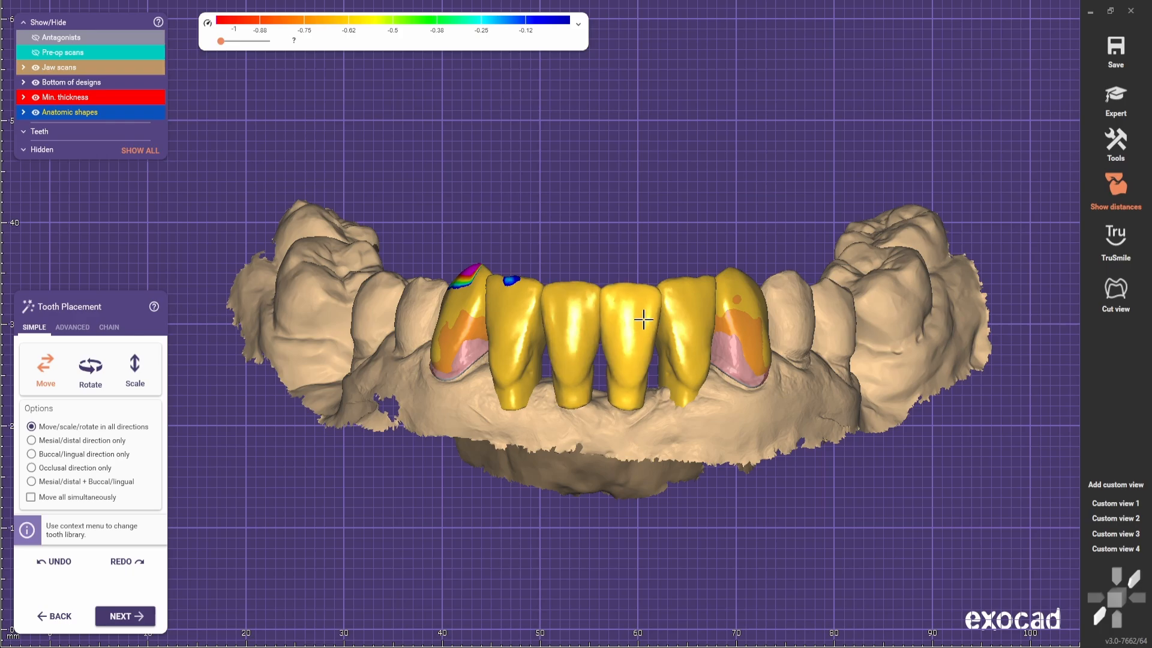
{"action": "scroll", "coordinate": [644, 300], "scroll_direction": "down", "scroll_amount": 2}
{"action": "right_click_drag", "start_coordinate": [643, 319], "coordinate": [646, 235]}
{"action": "scroll", "coordinate": [639, 256], "scroll_direction": "up", "scroll_amount": 2}
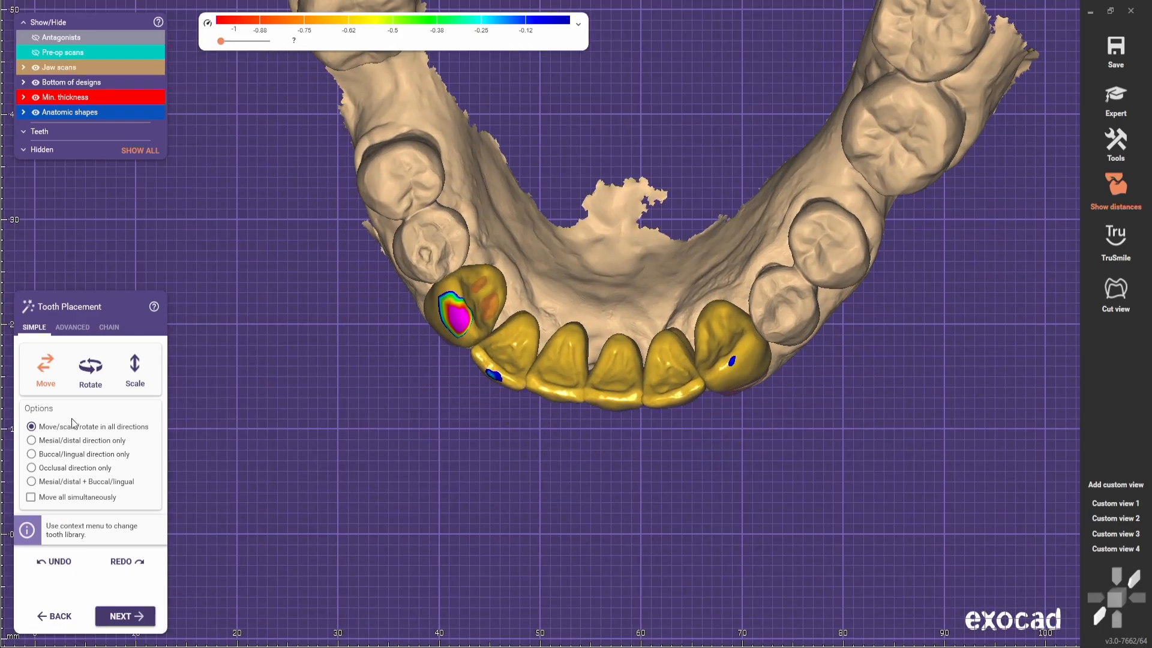
Switch to Expert mode, select teeth 42, 41, 31 and 32, and start Tooth Placement for these four incisors
{"action": "left_click", "coordinate": [1115, 96]}
{"action": "right_click", "coordinate": [274, 252]}
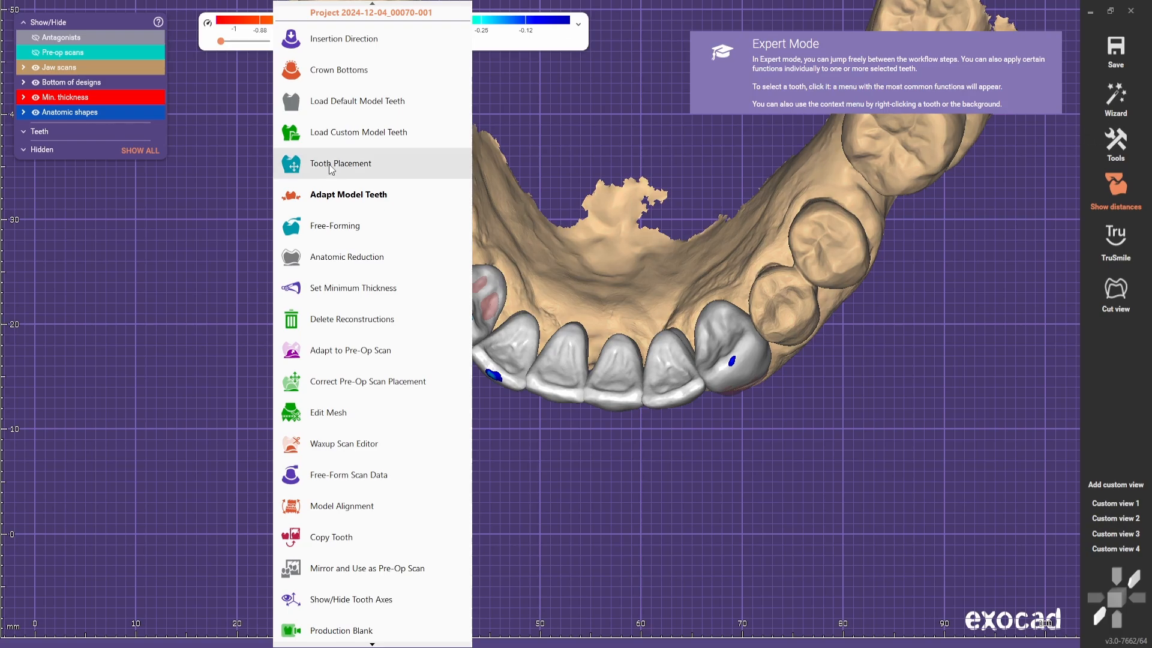
{"action": "left_click", "coordinate": [324, 499]}
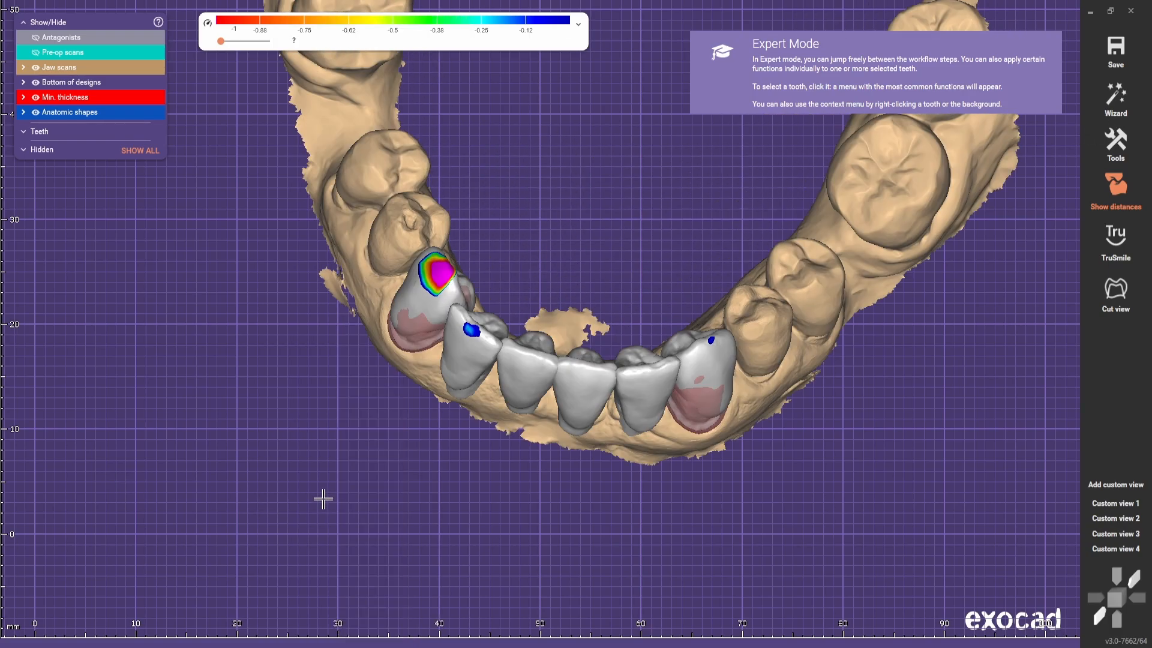
{"action": "left_click", "coordinate": [483, 335]}
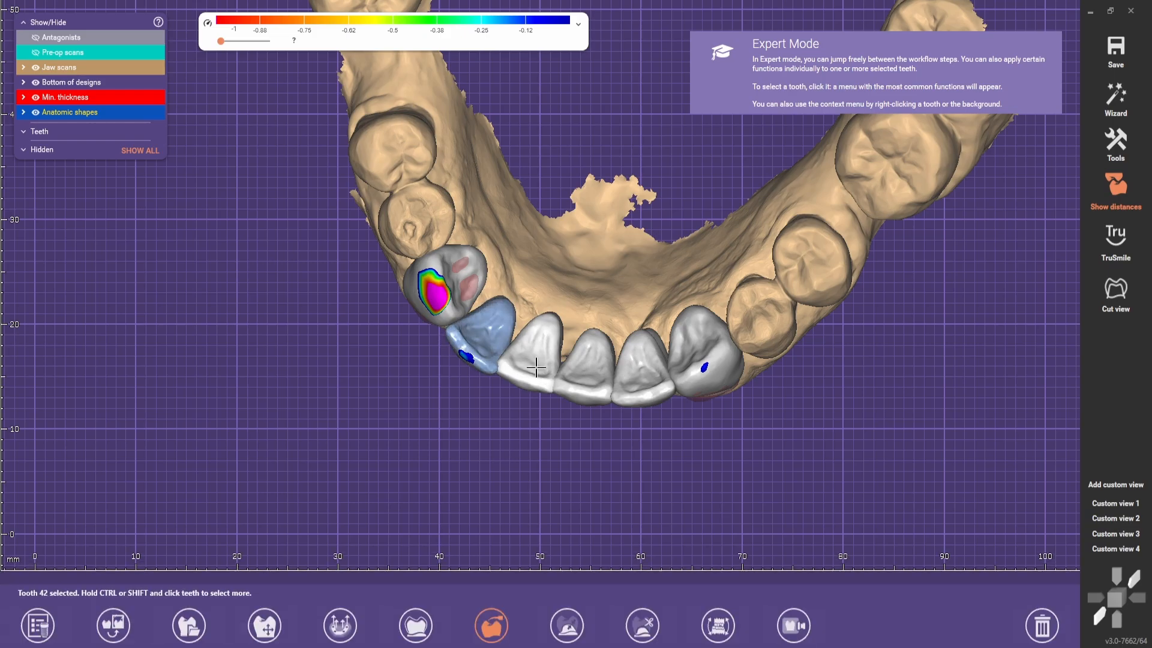
{"action": "left_click", "coordinate": [642, 366], "text": "shift"}
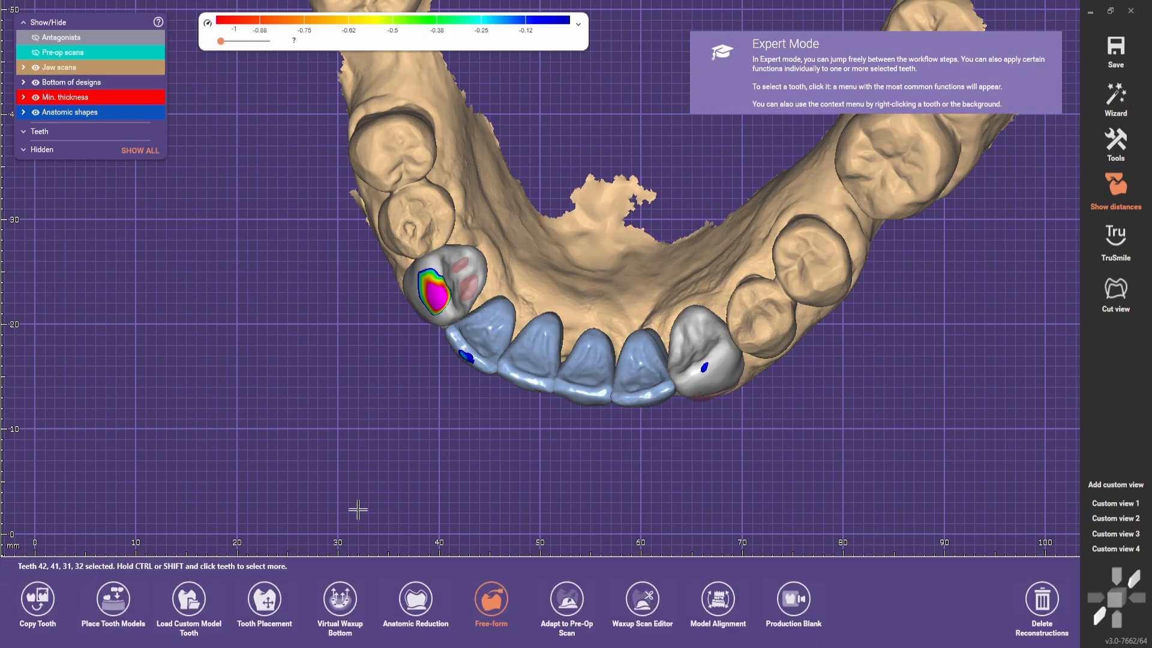
{"action": "left_click", "coordinate": [265, 599]}
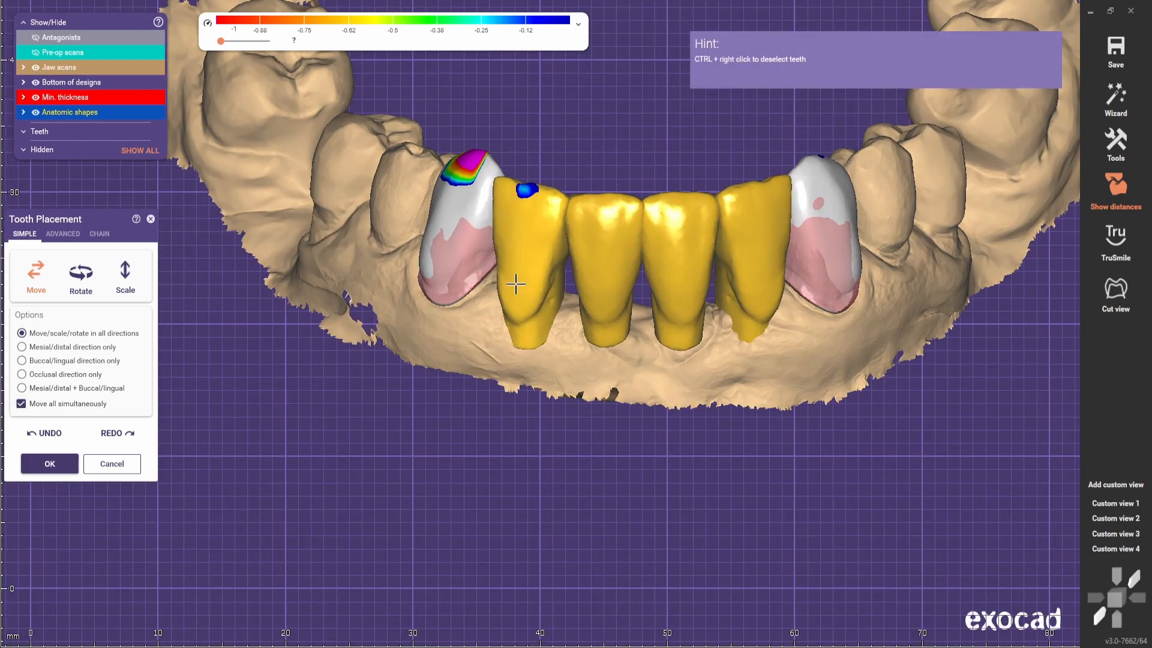
Try shifting the incisors sideways towards canine 43, and undo the shift
{"action": "right_click_drag", "start_coordinate": [516, 284], "coordinate": [519, 192]}
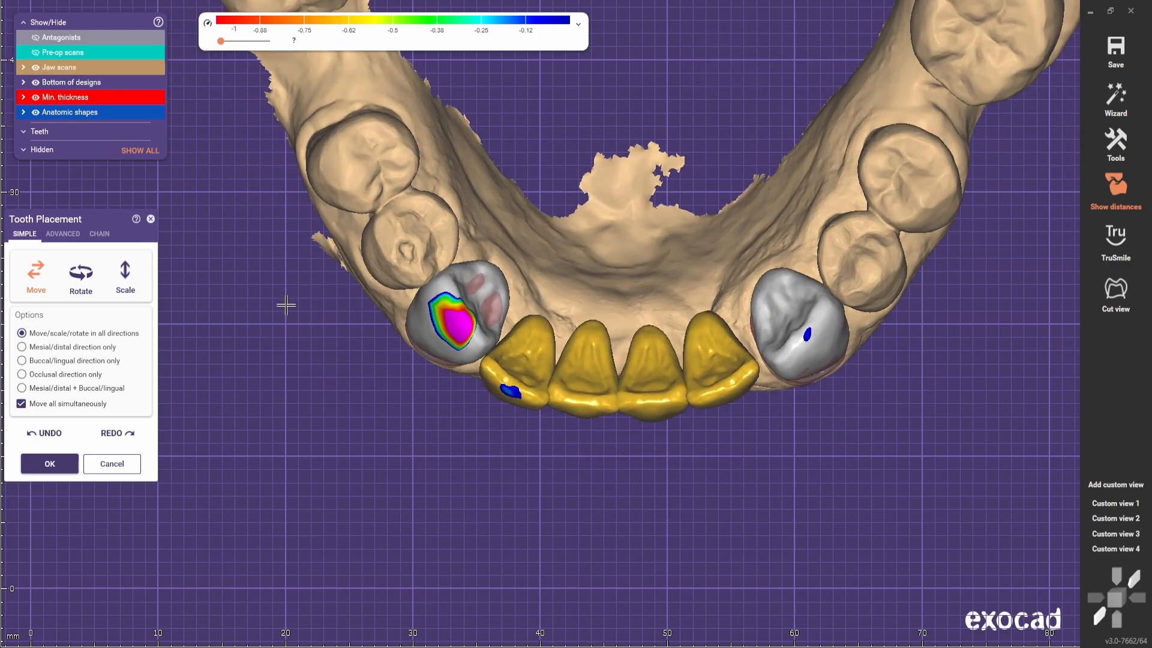
{"action": "right_click_drag", "start_coordinate": [286, 305], "coordinate": [334, 390]}
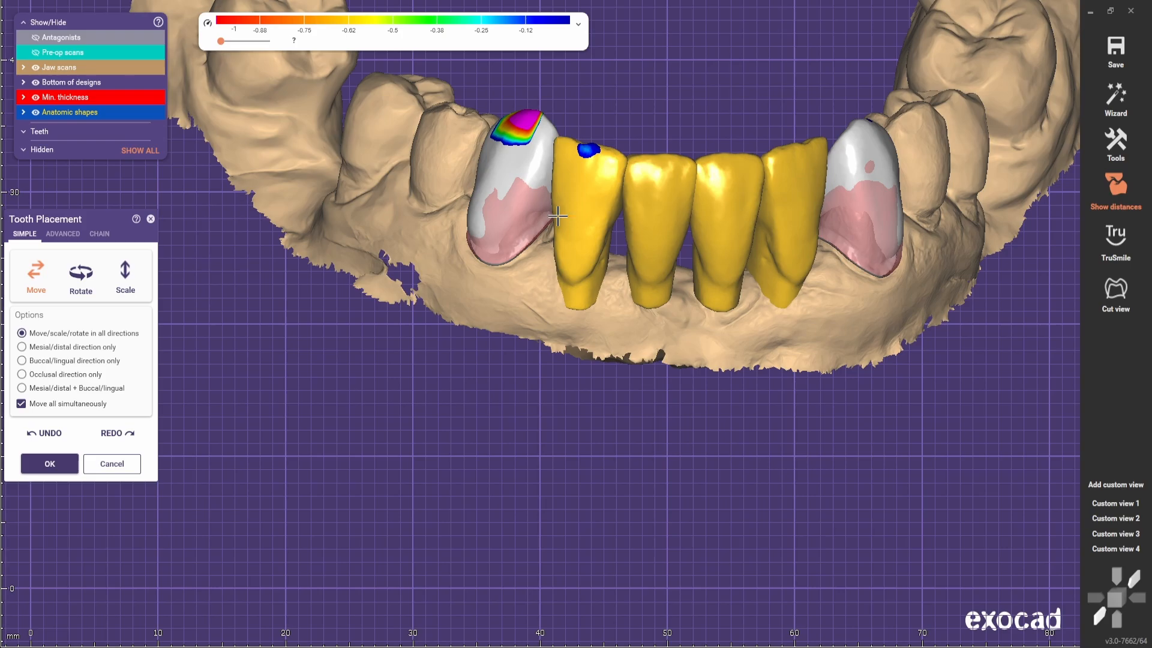
{"action": "left_click_drag", "start_coordinate": [578, 216], "coordinate": [553, 216]}
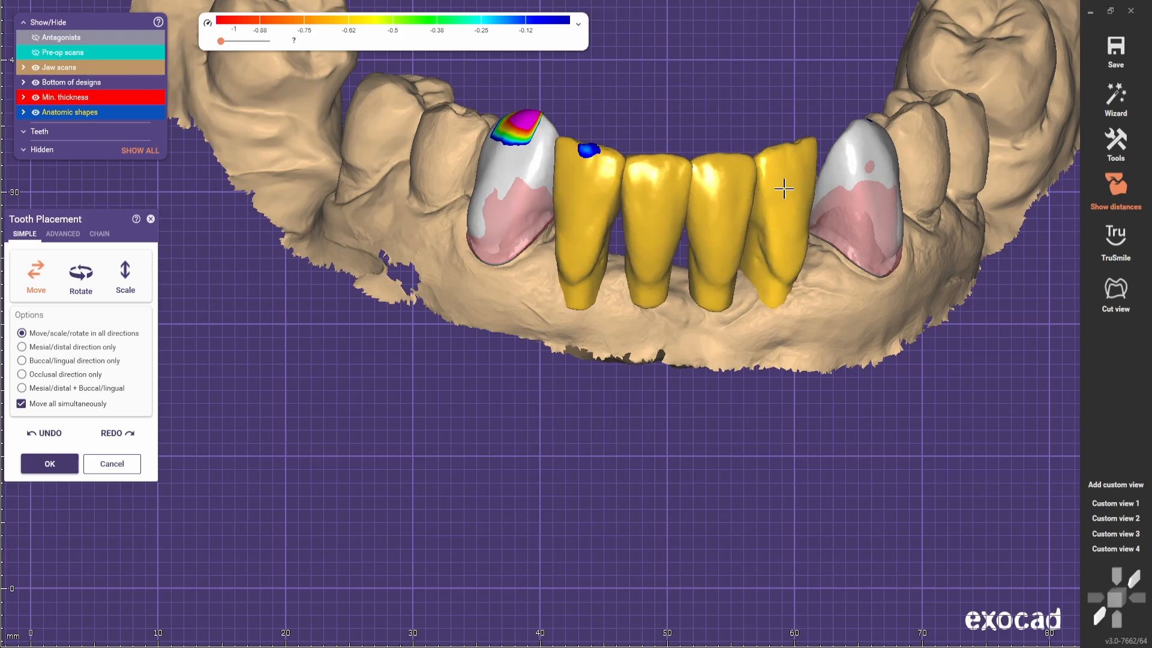
{"action": "right_click_drag", "start_coordinate": [783, 189], "coordinate": [603, 261]}
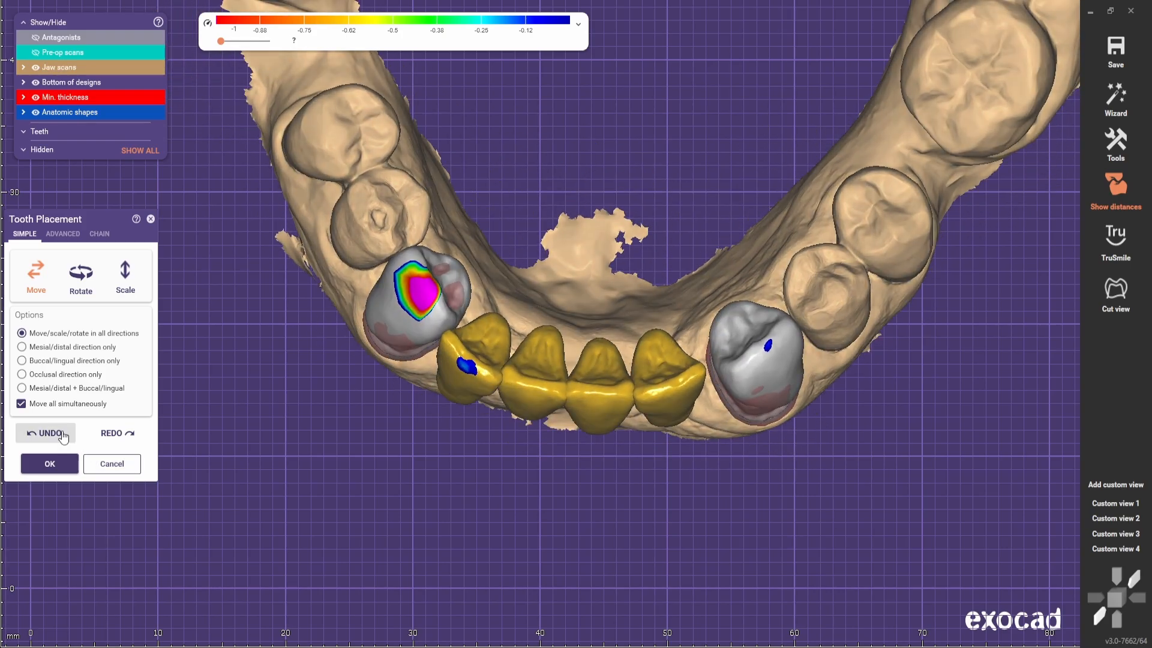
{"action": "left_click", "coordinate": [63, 436]}
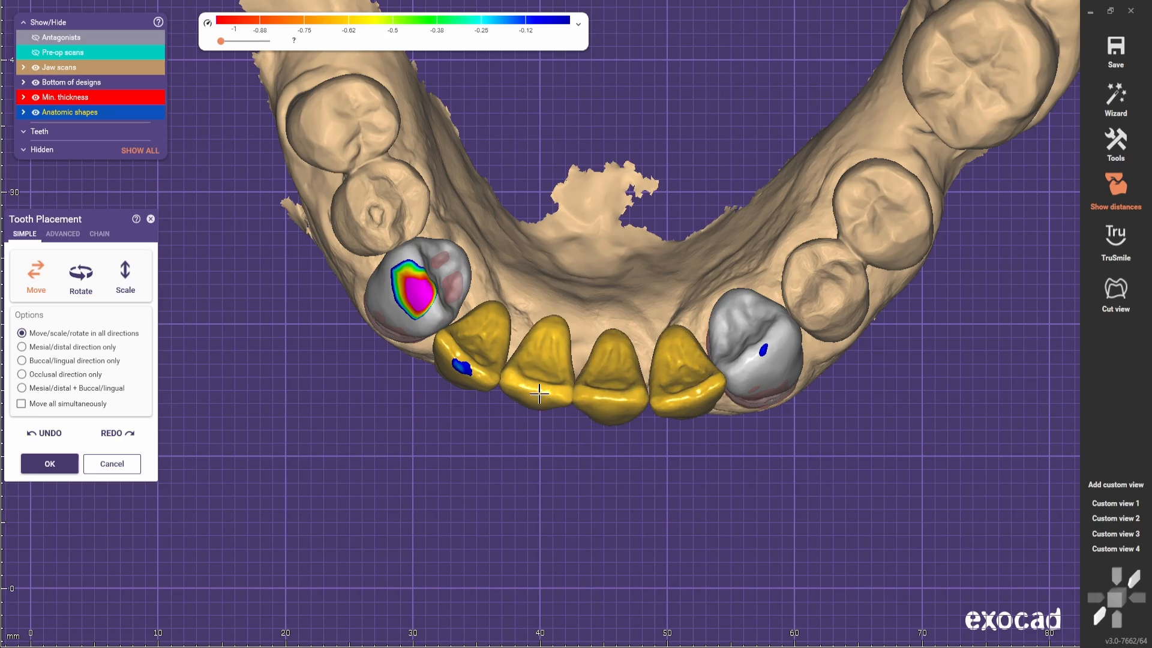
Move the four incisors with simultaneous movement enabled so that 42 clears its contact with the antagonist
{"action": "right_click_drag", "start_coordinate": [539, 393], "coordinate": [622, 391]}
{"action": "left_click", "coordinate": [21, 403]}
{"action": "right_click_drag", "start_coordinate": [293, 450], "coordinate": [542, 290]}
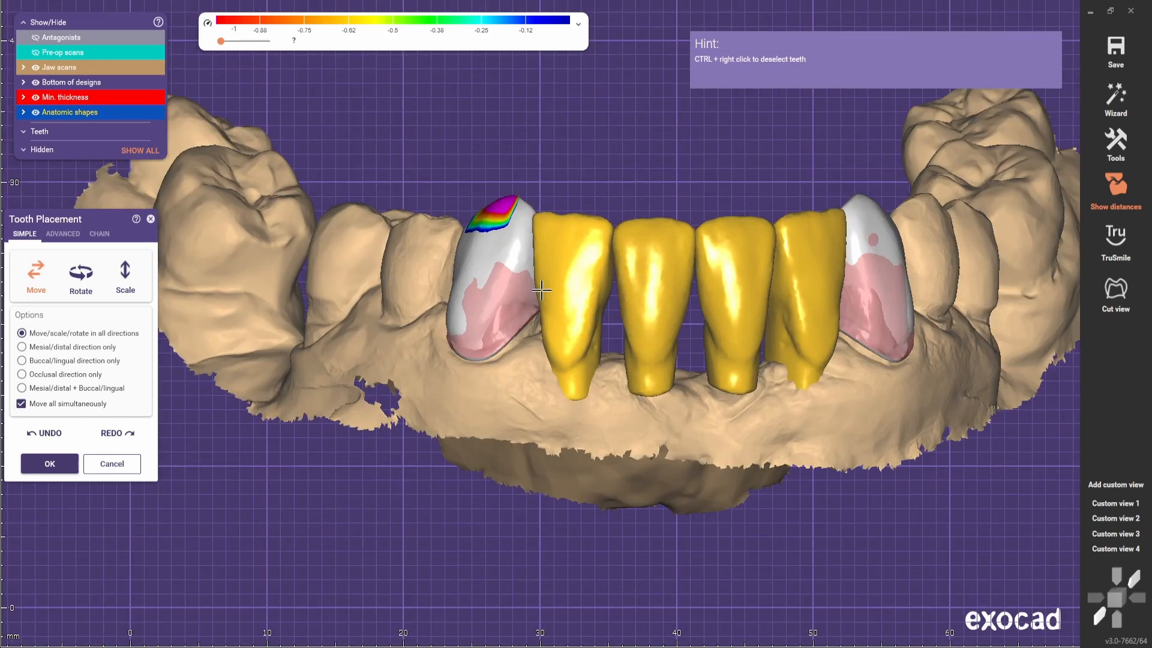
{"action": "scroll", "coordinate": [545, 299], "scroll_direction": "down", "scroll_amount": 2}
{"action": "right_click_drag", "start_coordinate": [591, 258], "coordinate": [614, 374]}
Show the translucent pre-op scan, compare the incisors with it from the front and occlusally, and accept their placement
{"action": "left_click_drag", "start_coordinate": [48, 52], "coordinate": [163, 60]}
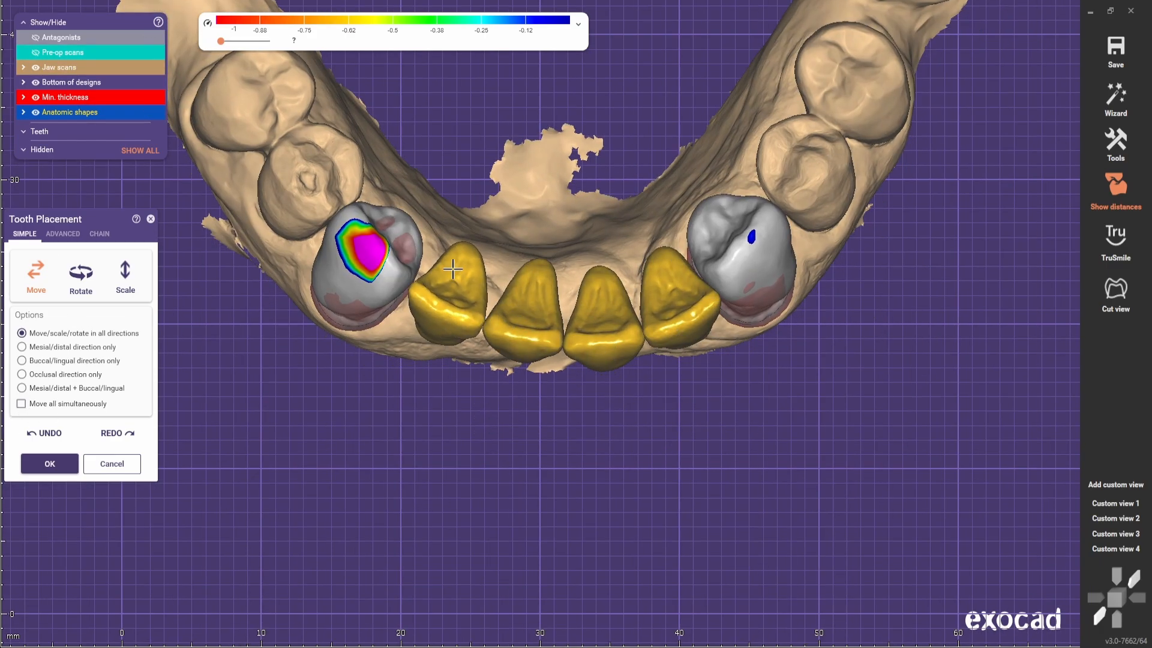
{"action": "left_click", "coordinate": [72, 52]}
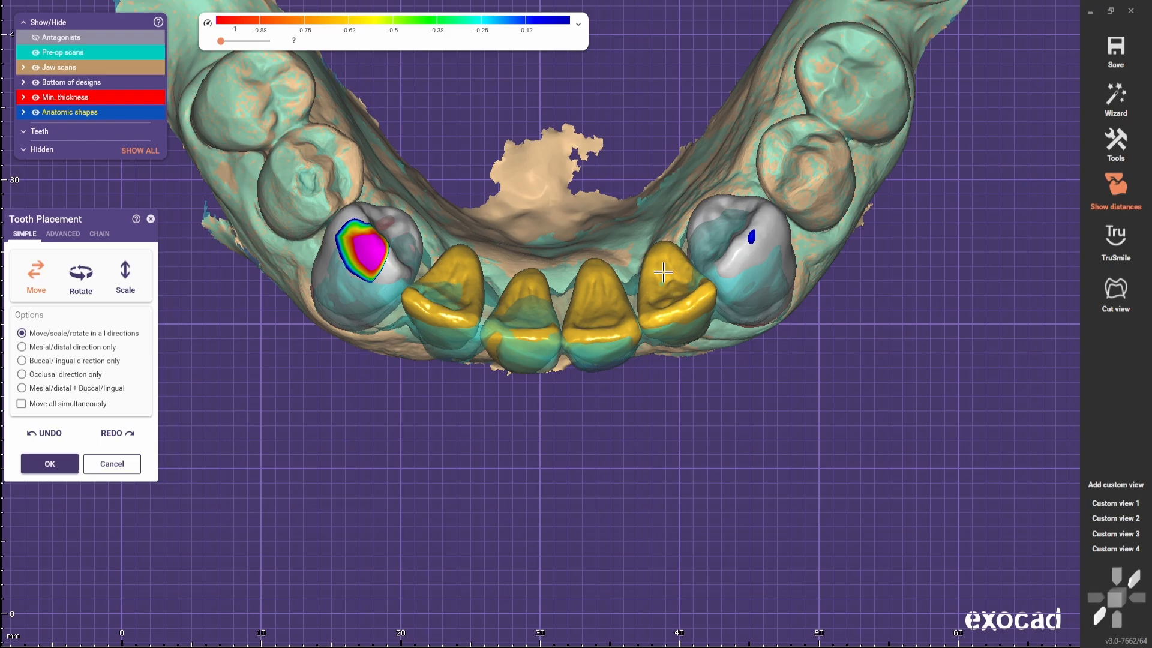
{"action": "left_click", "coordinate": [1114, 506]}
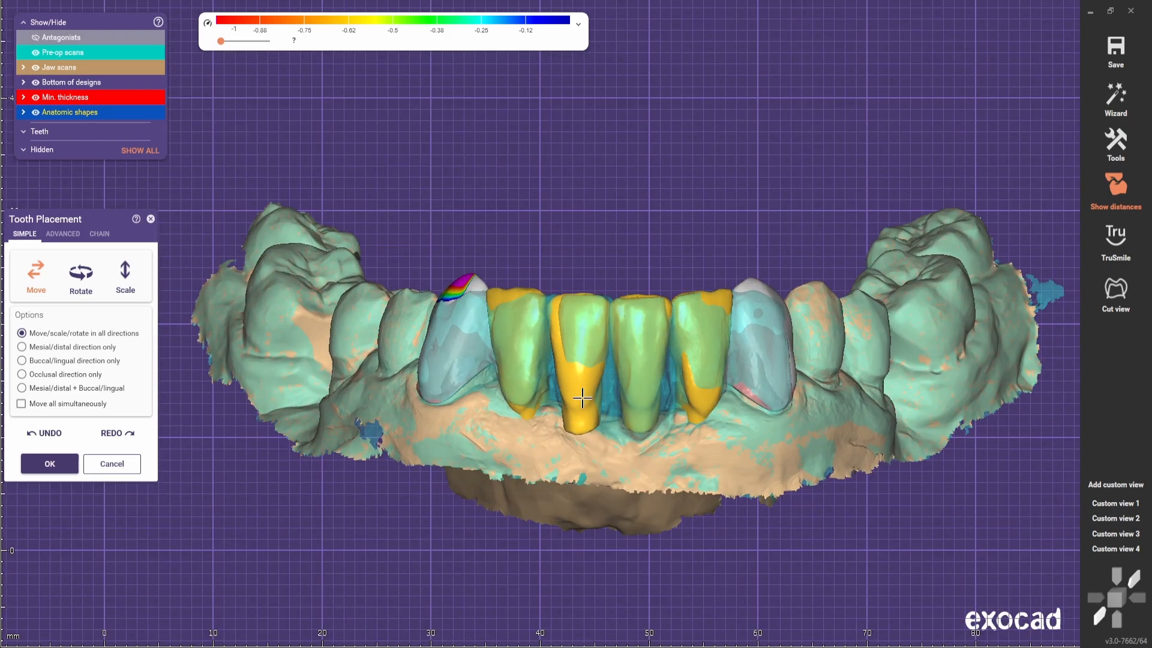
{"action": "scroll", "coordinate": [582, 397], "scroll_direction": "down", "scroll_amount": 3}
{"action": "right_click_drag", "start_coordinate": [582, 398], "coordinate": [551, 218]}
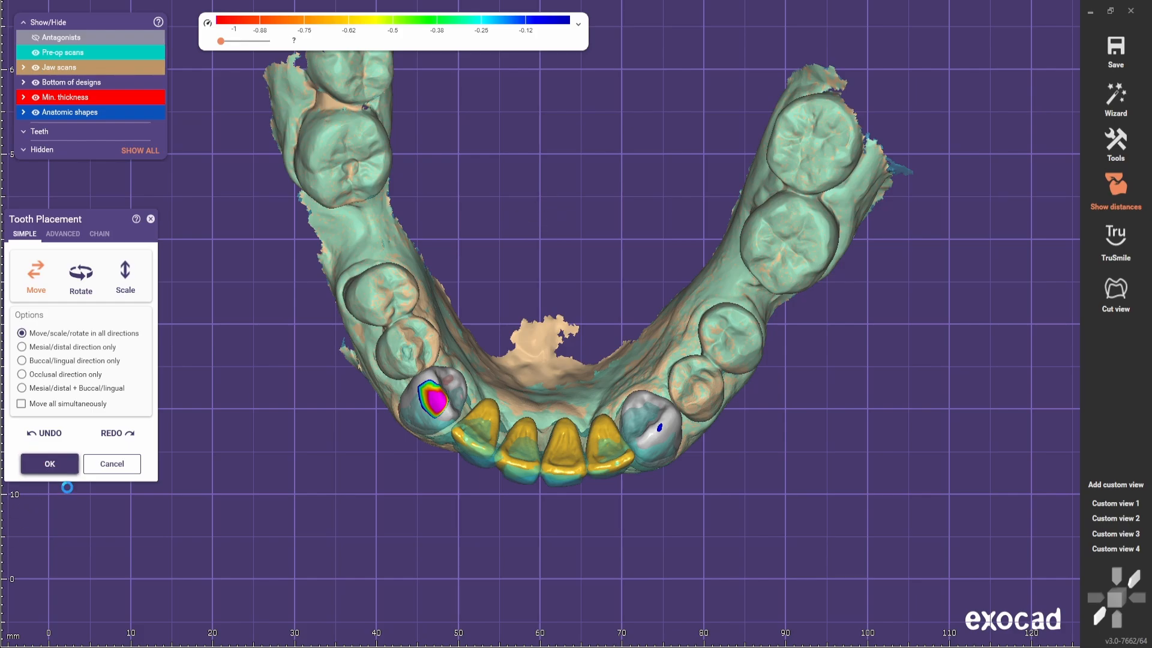
Start Tooth Placement for all six tooth shapes and adjust canine 43 to reduce its antagonist contact
{"action": "right_click", "coordinate": [191, 371]}
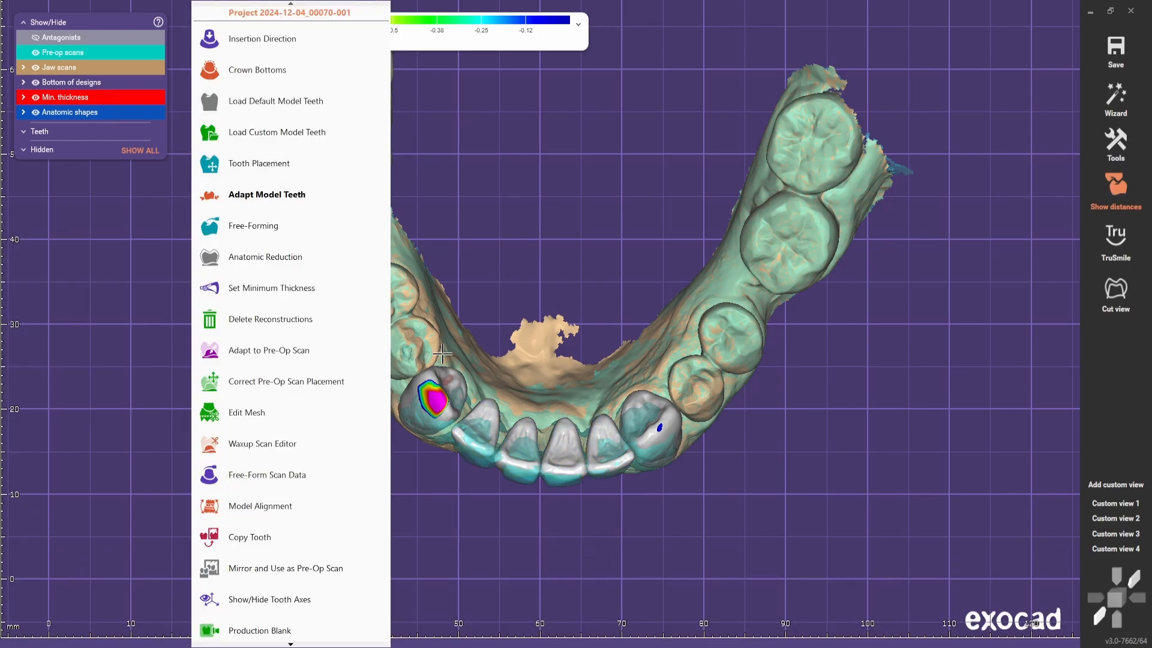
{"action": "left_click", "coordinate": [255, 171]}
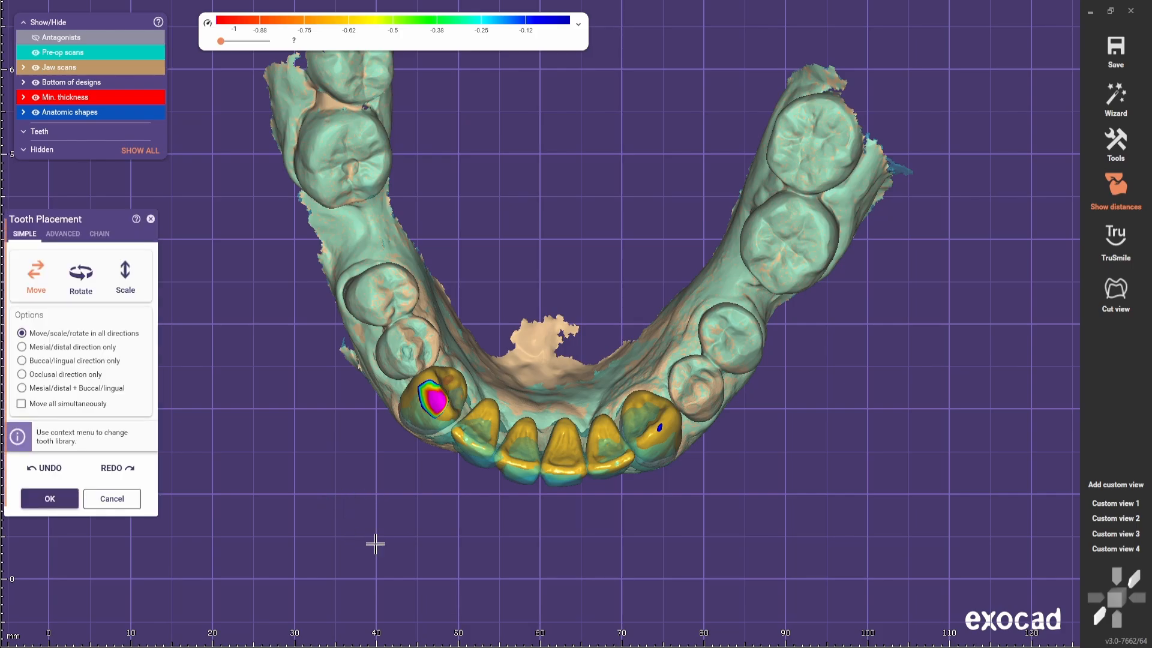
{"action": "scroll", "coordinate": [414, 543], "scroll_direction": "up", "scroll_amount": 5}
{"action": "right_click_drag", "start_coordinate": [417, 470], "coordinate": [665, 389]}
{"action": "scroll", "coordinate": [629, 359], "scroll_direction": "down", "scroll_amount": 1}
{"action": "scroll", "coordinate": [629, 359], "scroll_direction": "up", "scroll_amount": 1}
{"action": "scroll", "coordinate": [665, 390], "scroll_direction": "up", "scroll_amount": 2}
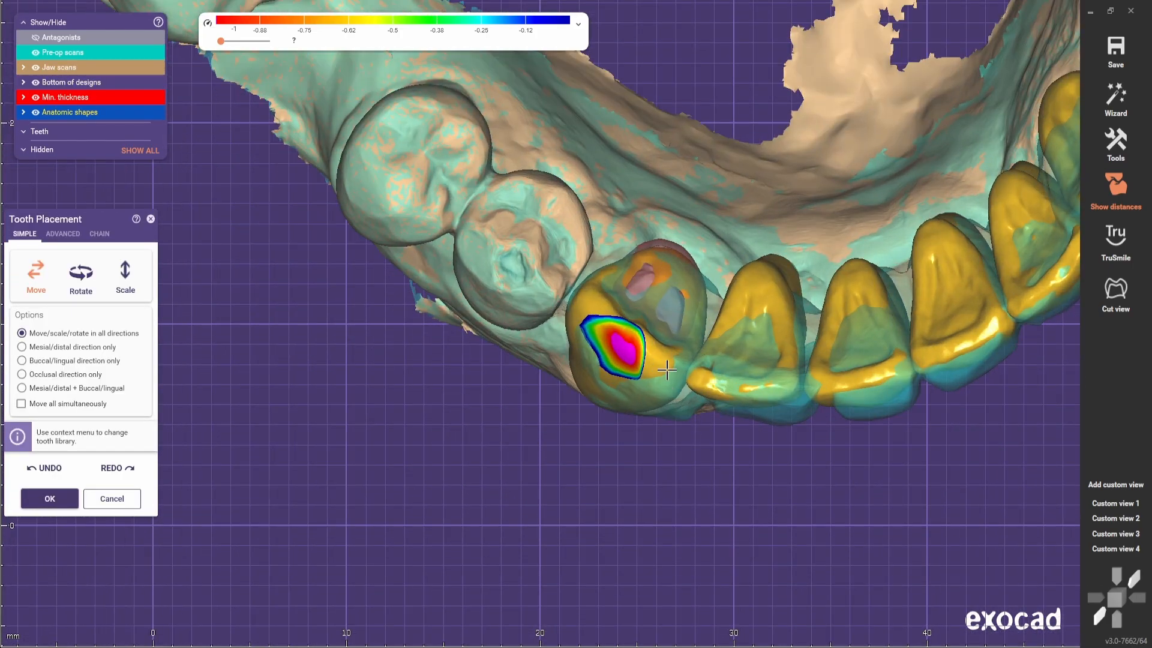
Shift canine 33 slightly towards the buccal side against the translucent pre-op scan
{"action": "scroll", "coordinate": [672, 366], "scroll_direction": "down", "scroll_amount": 4}
{"action": "right_click_drag", "start_coordinate": [864, 270], "coordinate": [635, 287]}
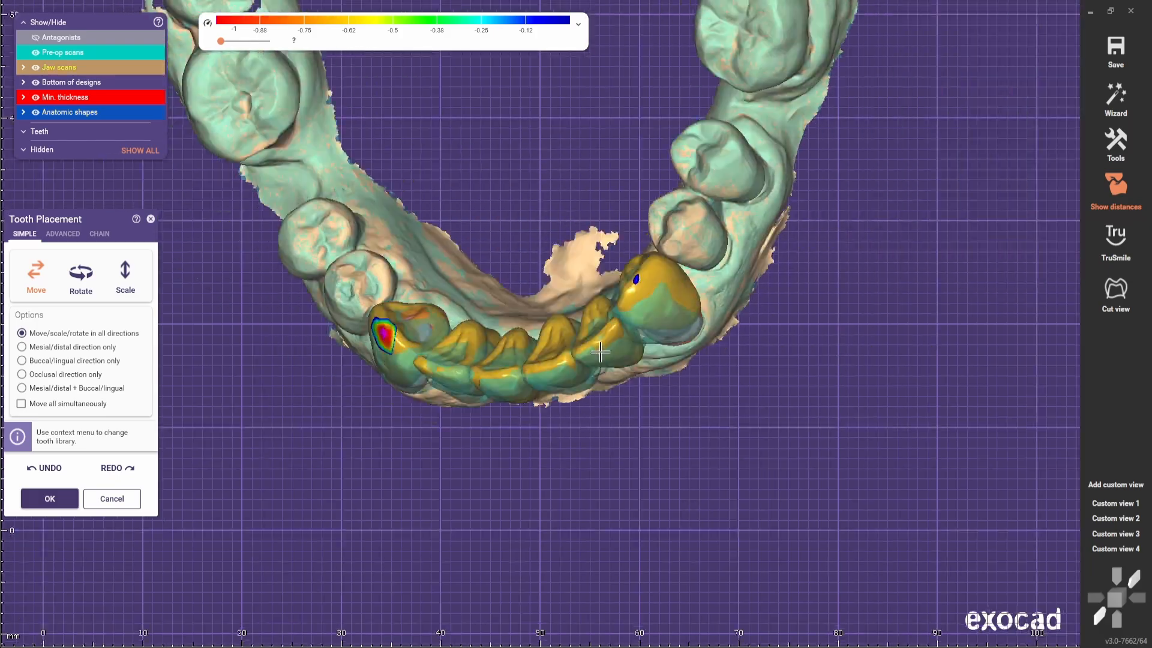
{"action": "scroll", "coordinate": [630, 294], "scroll_direction": "up", "scroll_amount": 5}
{"action": "left_click_drag", "start_coordinate": [607, 290], "coordinate": [610, 337]}
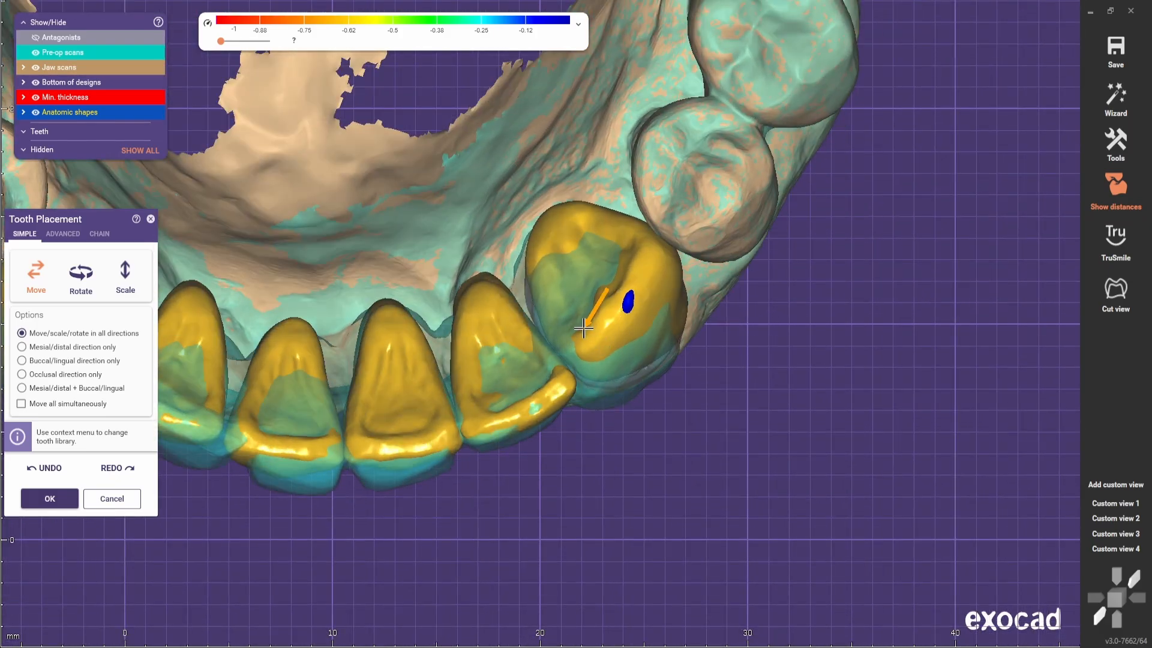
Show the antagonist, hide the pre-op scan and view the tooth shapes in occlusion from the front
{"action": "scroll", "coordinate": [504, 458], "scroll_direction": "down", "scroll_amount": 5}
{"action": "right_click_drag", "start_coordinate": [504, 458], "coordinate": [424, 371]}
{"action": "left_click", "coordinate": [35, 37]}
{"action": "left_click", "coordinate": [35, 52]}
{"action": "scroll", "coordinate": [540, 360], "scroll_direction": "down", "scroll_amount": 2}
{"action": "right_click_drag", "start_coordinate": [540, 360], "coordinate": [692, 554]}
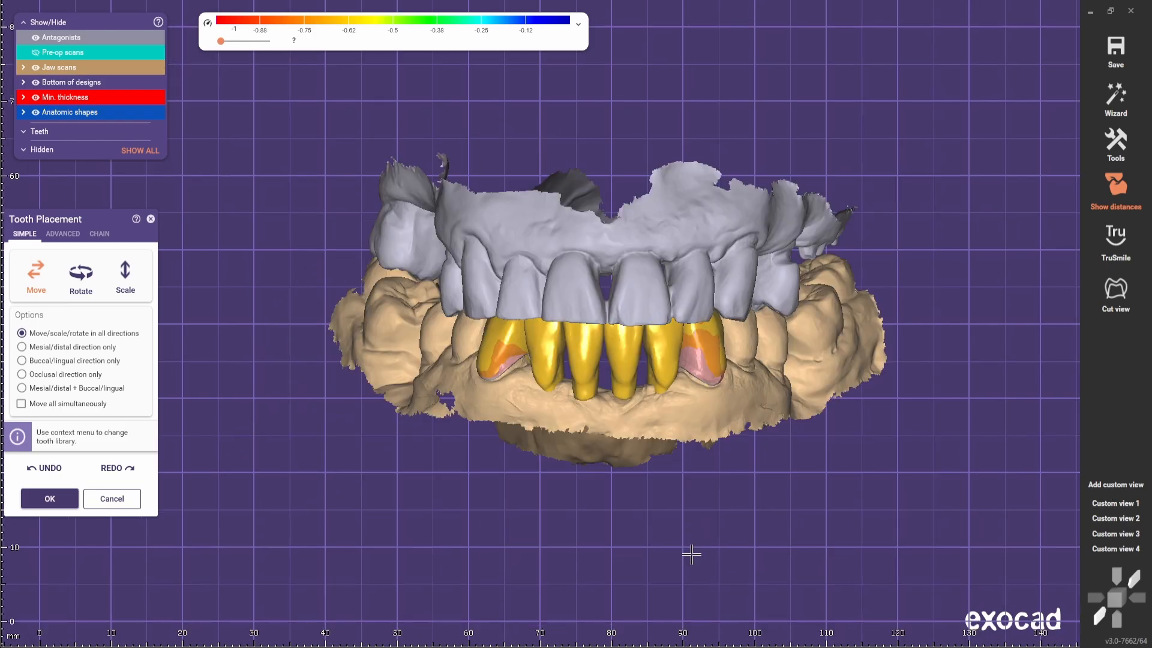
{"action": "scroll", "coordinate": [625, 350], "scroll_direction": "up", "scroll_amount": 2}
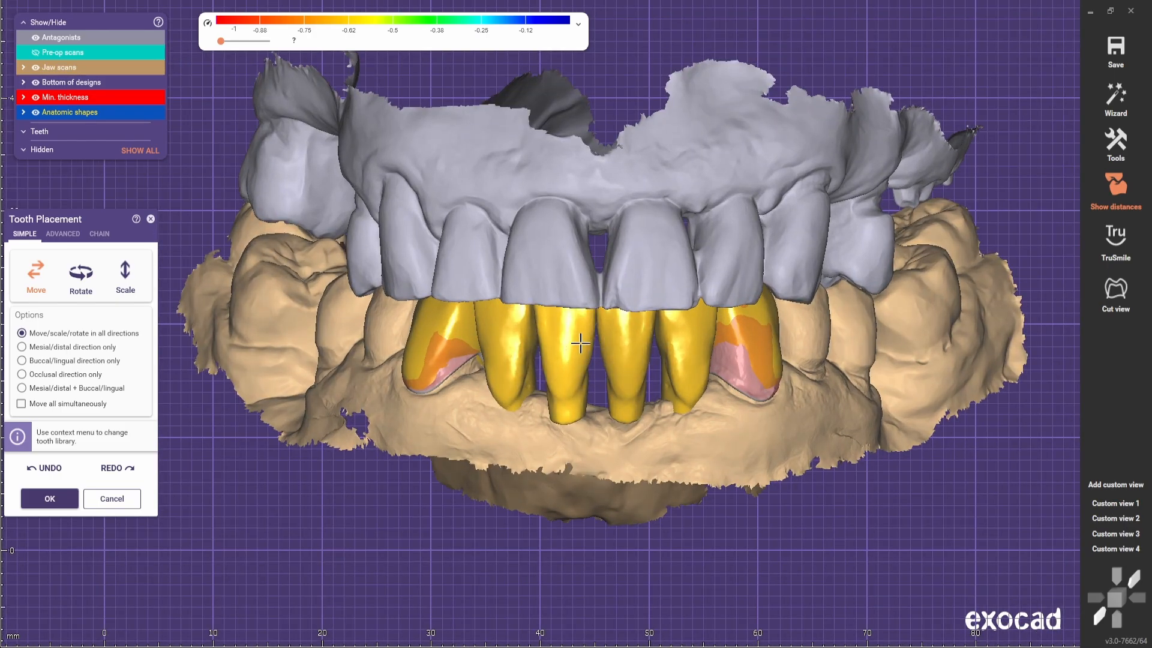
Inspect the six tooth shapes occlusally with the antagonist hidden, and show it again in Custom view 1
{"action": "key", "text": "a"}
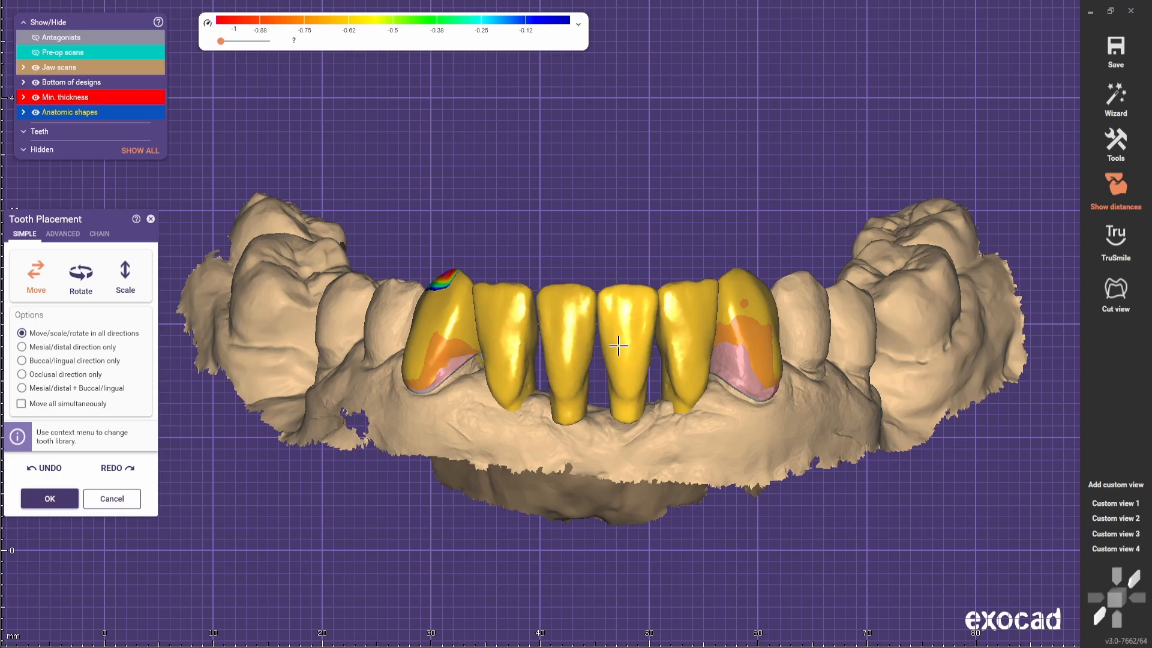
{"action": "right_click_drag", "start_coordinate": [521, 343], "coordinate": [468, 469]}
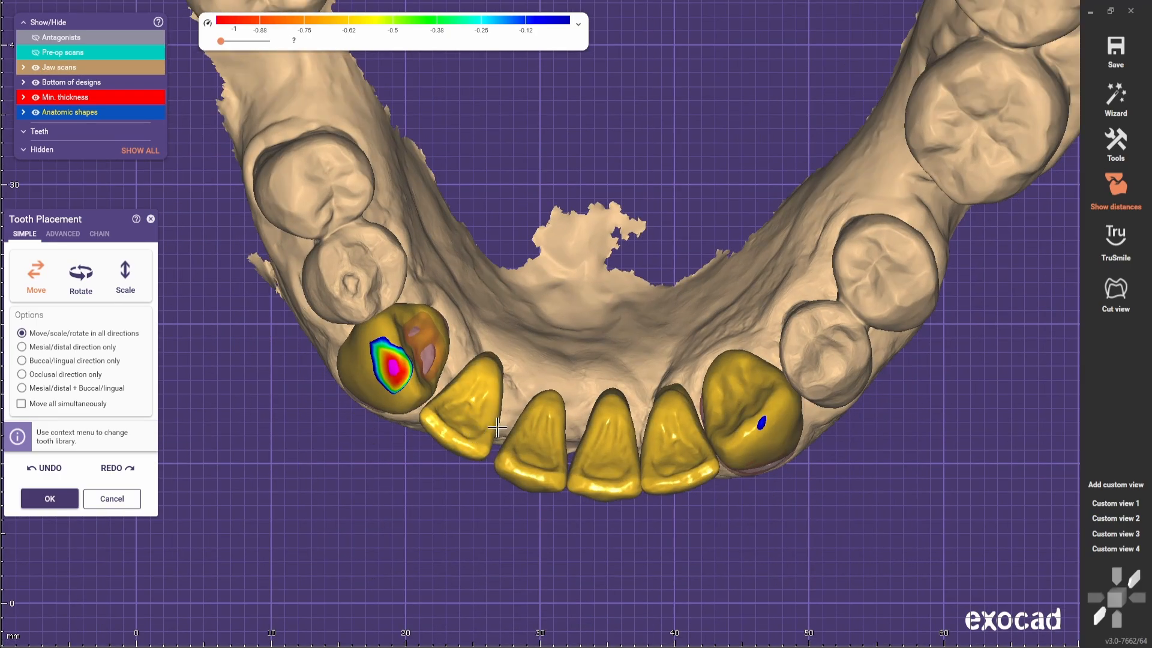
{"action": "left_click", "coordinate": [1115, 503]}
{"action": "scroll", "coordinate": [656, 276], "scroll_direction": "up", "scroll_amount": 2}
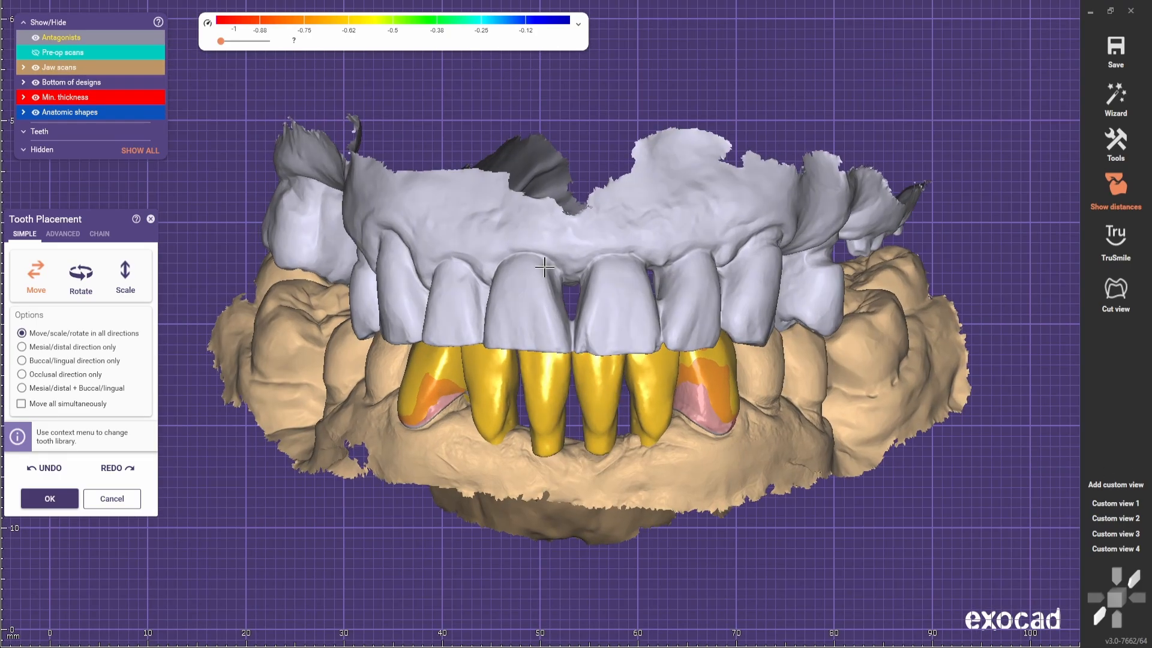
Examine the six tooth shapes from the front with the antagonist shown, and occlusally with it hidden to check the contact spots
{"action": "key", "text": "a"}
{"action": "key", "text": "a"}
{"action": "key", "text": "a"}
{"action": "key", "text": "a"}
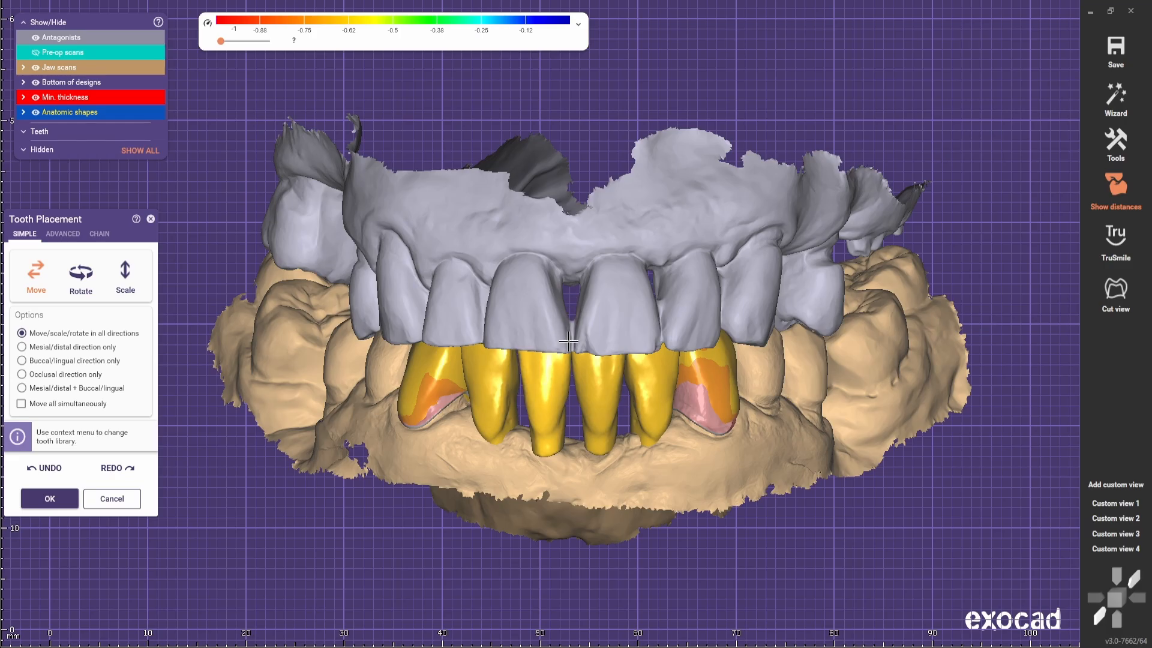
{"action": "key", "text": "2"}
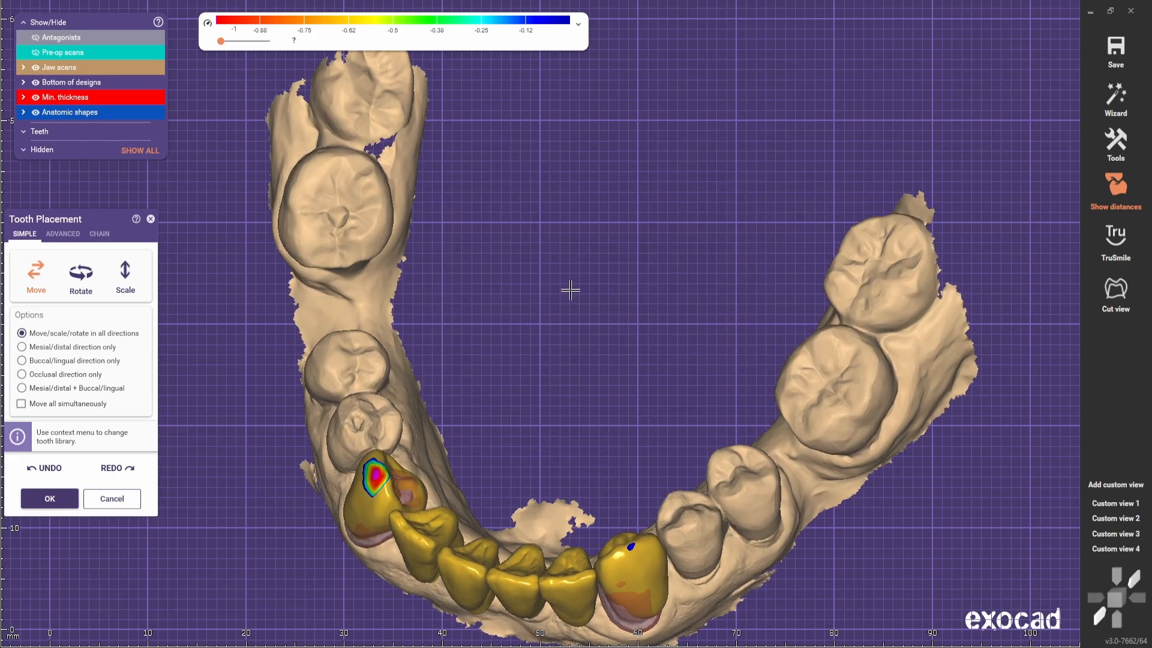
{"action": "middle_click_drag", "start_coordinate": [570, 289], "coordinate": [592, 150]}
{"action": "right_click_drag", "start_coordinate": [592, 149], "coordinate": [554, 161]}
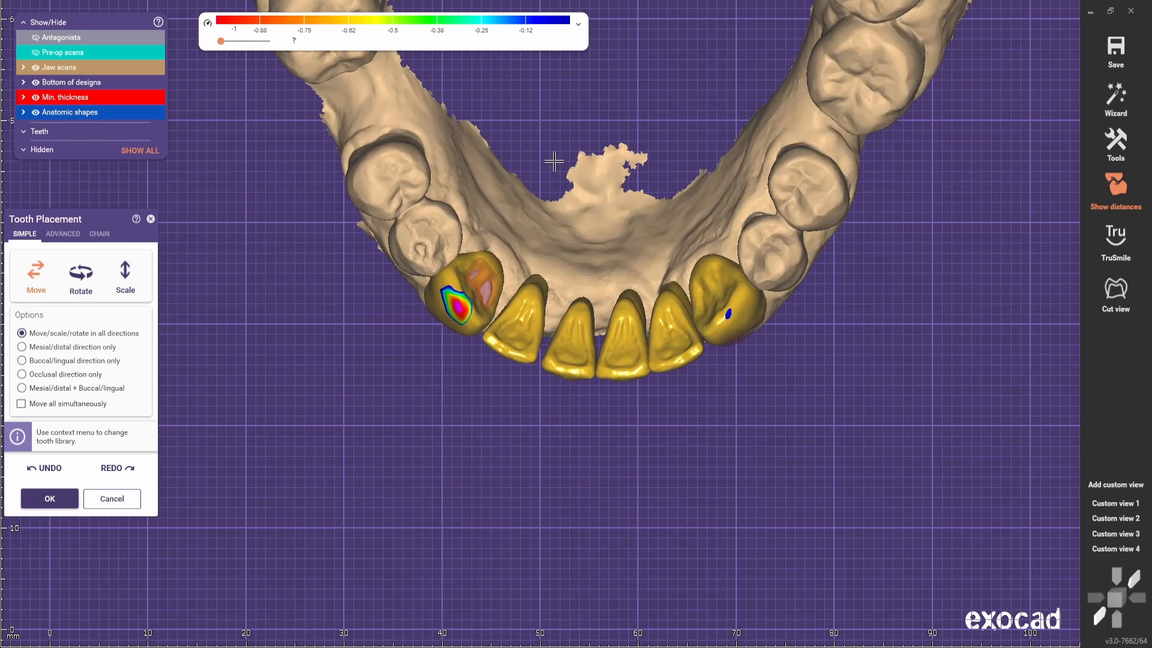
{"action": "scroll", "coordinate": [546, 360], "scroll_direction": "up", "scroll_amount": 5}
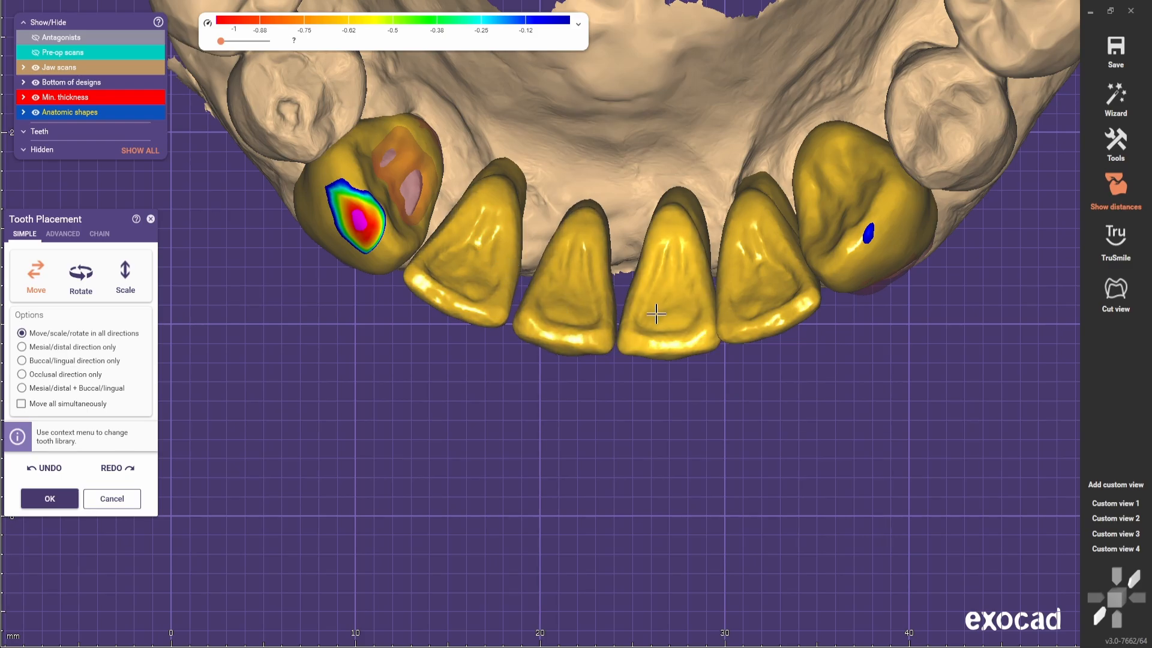
{"action": "left_click", "coordinate": [1107, 503]}
{"action": "scroll", "coordinate": [792, 436], "scroll_direction": "up", "scroll_amount": 2, "text": "shift"}
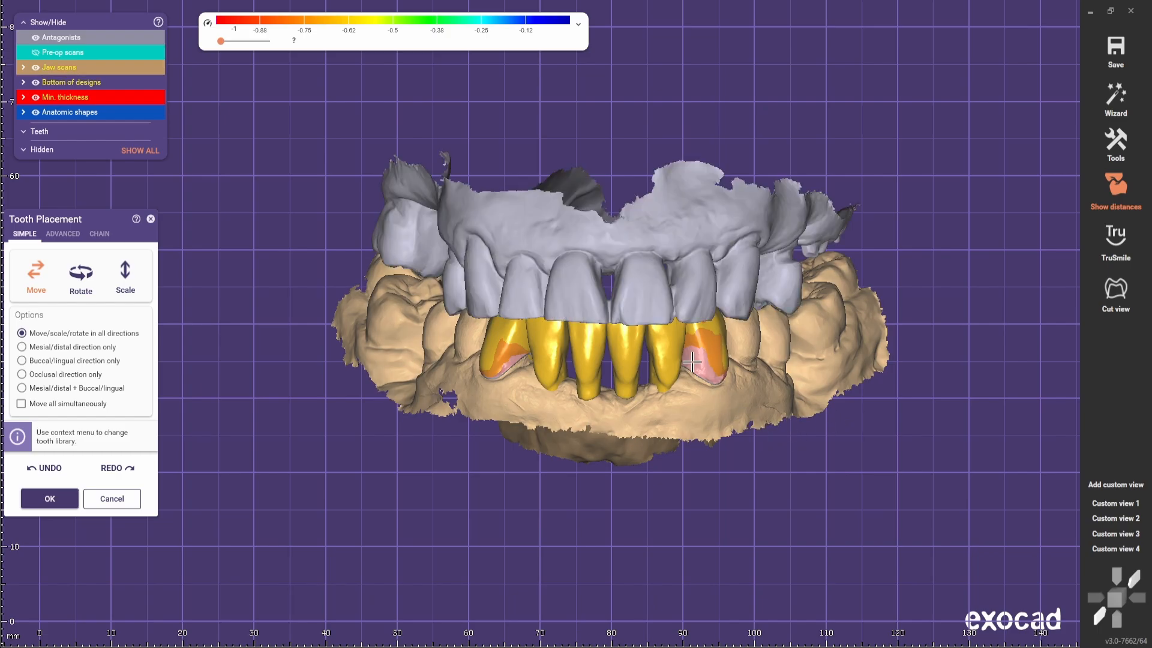
{"action": "scroll", "coordinate": [617, 296], "scroll_direction": "down", "scroll_amount": 2, "text": "shift"}
{"action": "right_click_drag", "start_coordinate": [617, 297], "coordinate": [607, 412]}
{"action": "middle_click_drag", "start_coordinate": [607, 411], "coordinate": [606, 328]}
{"action": "scroll", "coordinate": [607, 328], "scroll_direction": "up", "scroll_amount": 5}
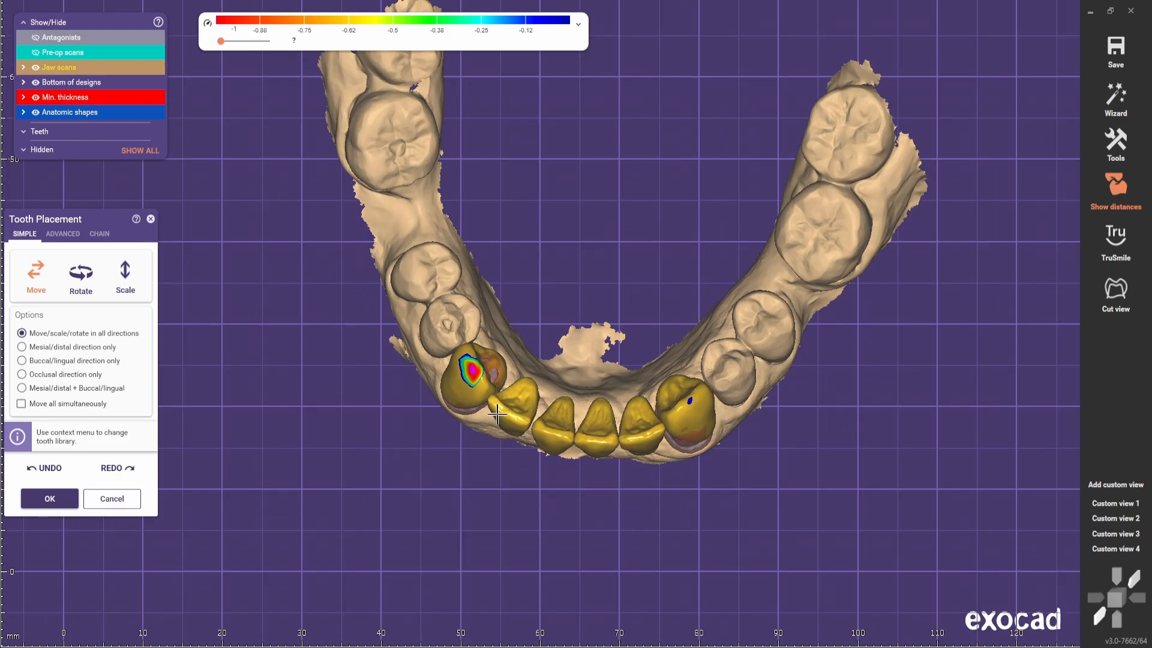
{"action": "right_click_drag", "start_coordinate": [602, 354], "coordinate": [595, 390]}
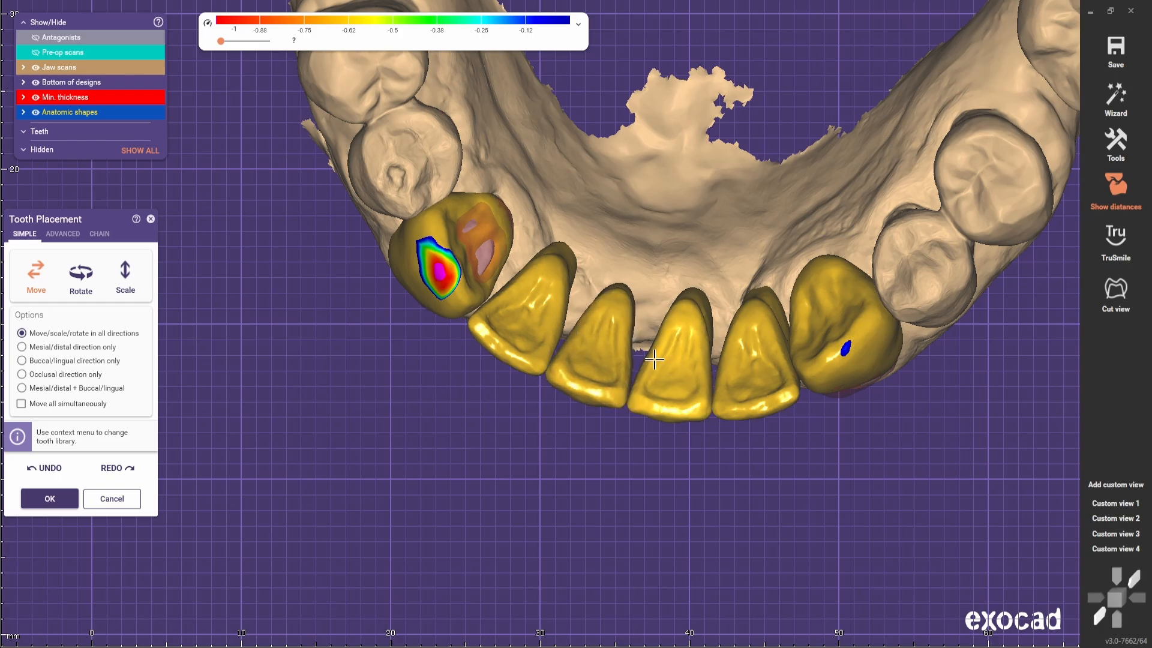
Examine the lower anterior tooth shapes from below against the lingual surfaces of the upper antagonist teeth
{"action": "left_click", "coordinate": [1108, 505]}
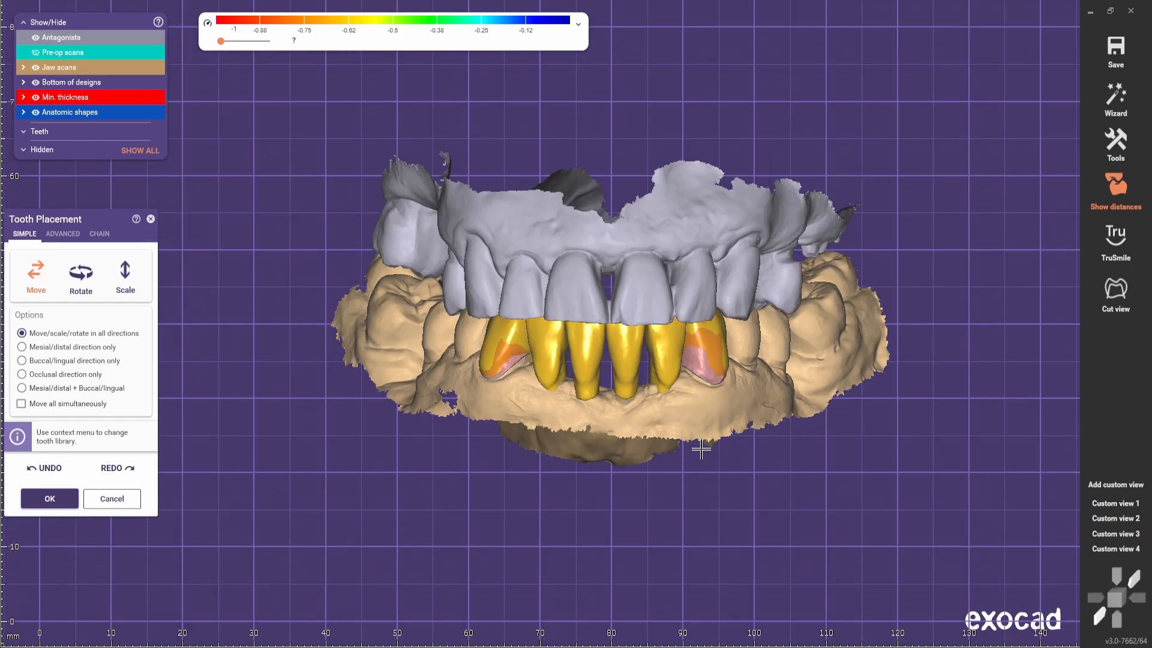
{"action": "right_click_drag", "start_coordinate": [701, 449], "coordinate": [651, 576]}
{"action": "scroll", "coordinate": [651, 576], "scroll_direction": "up", "scroll_amount": 2}
{"action": "left_click", "coordinate": [102, 53]}
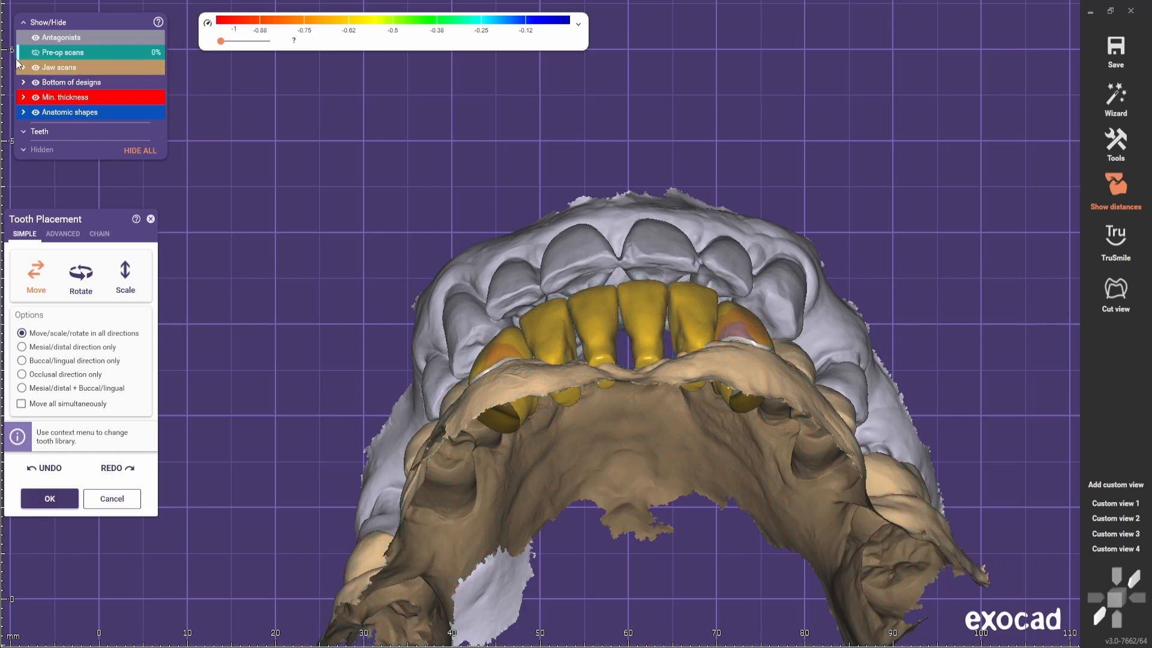
{"action": "scroll", "coordinate": [630, 285], "scroll_direction": "up", "scroll_amount": 3}
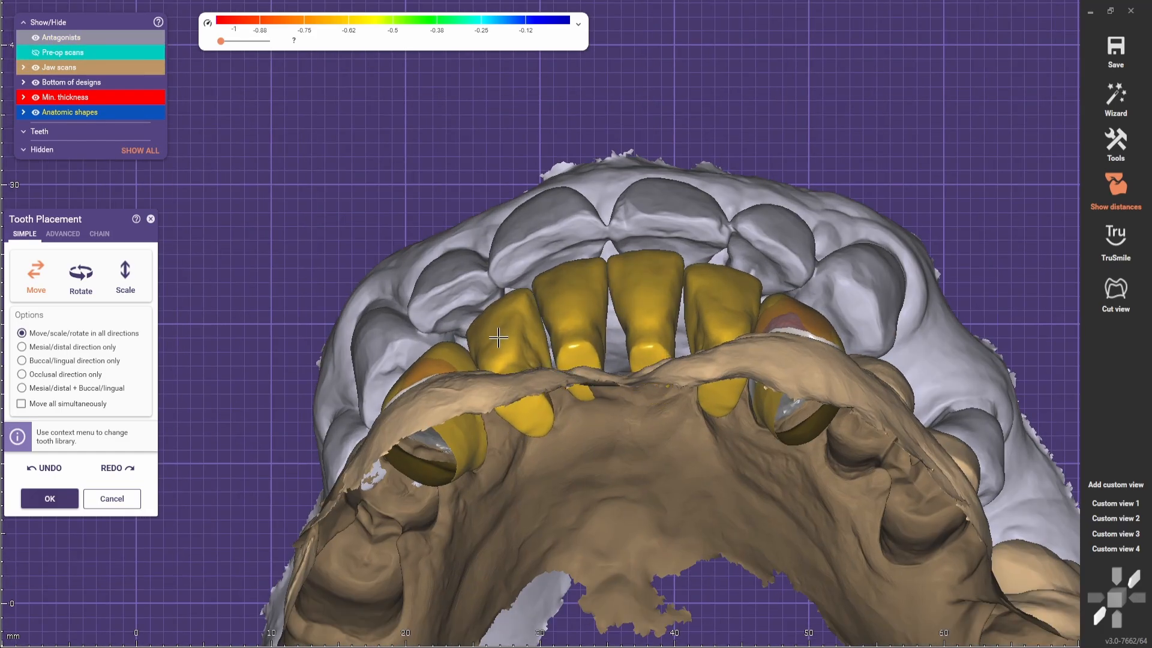
{"action": "right_click_drag", "start_coordinate": [730, 320], "coordinate": [591, 315]}
{"action": "scroll", "coordinate": [717, 297], "scroll_direction": "down", "scroll_amount": 2}
{"action": "scroll", "coordinate": [573, 321], "scroll_direction": "up", "scroll_amount": 1}
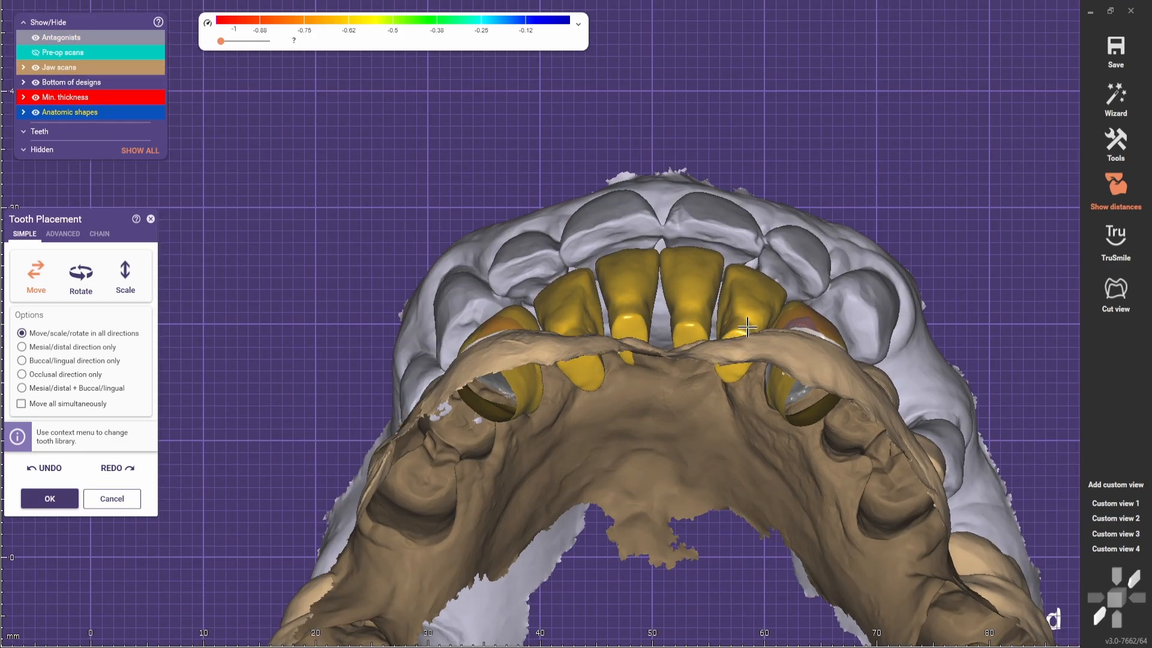
Move all tooth shapes simultaneously by a small amount outward along the arch in occlusal view
{"action": "left_click", "coordinate": [1114, 503]}
{"action": "scroll", "coordinate": [600, 330], "scroll_direction": "up", "scroll_amount": 2}
{"action": "right_click_drag", "start_coordinate": [600, 330], "coordinate": [612, 480]}
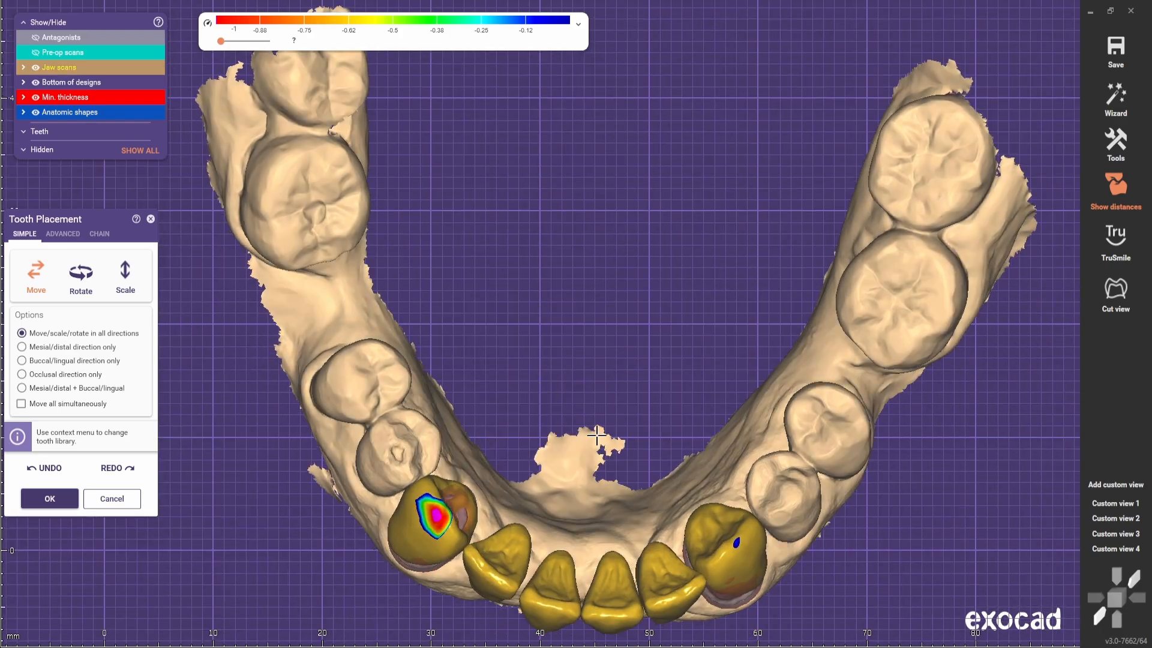
{"action": "middle_click_drag", "start_coordinate": [612, 480], "coordinate": [597, 336]}
{"action": "scroll", "coordinate": [598, 336], "scroll_direction": "up", "scroll_amount": 1}
{"action": "right_click_drag", "start_coordinate": [598, 336], "coordinate": [615, 360]}
{"action": "middle_click_drag", "start_coordinate": [615, 360], "coordinate": [643, 236]}
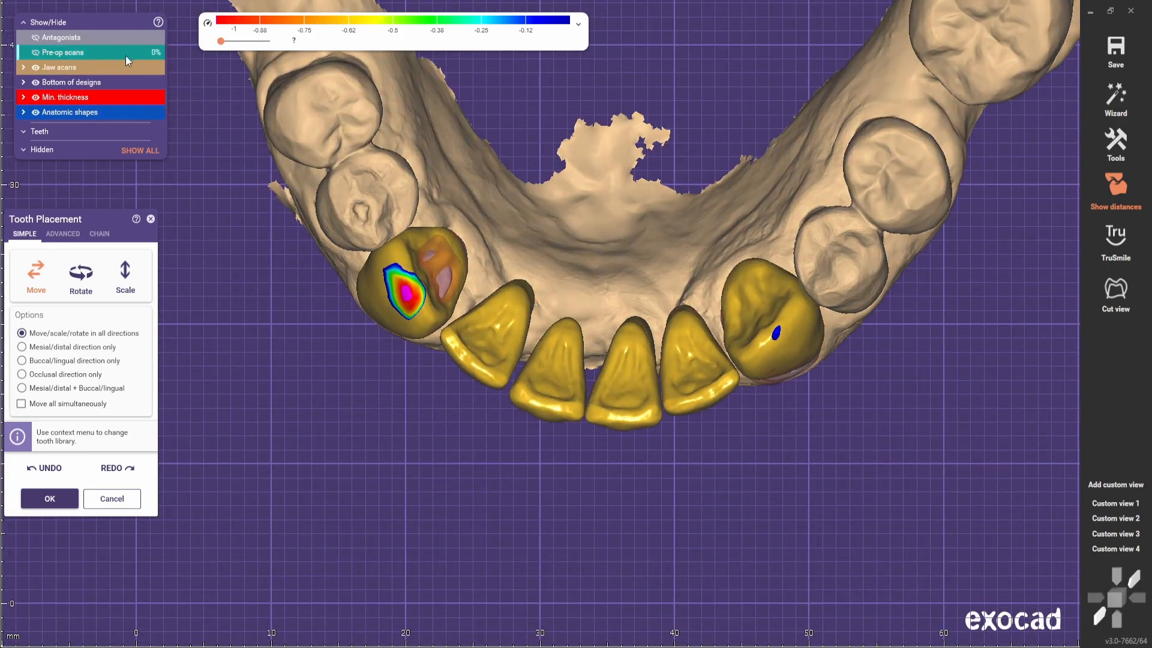
{"action": "left_click", "coordinate": [22, 404]}
{"action": "scroll", "coordinate": [702, 373], "scroll_direction": "up", "scroll_amount": 2}
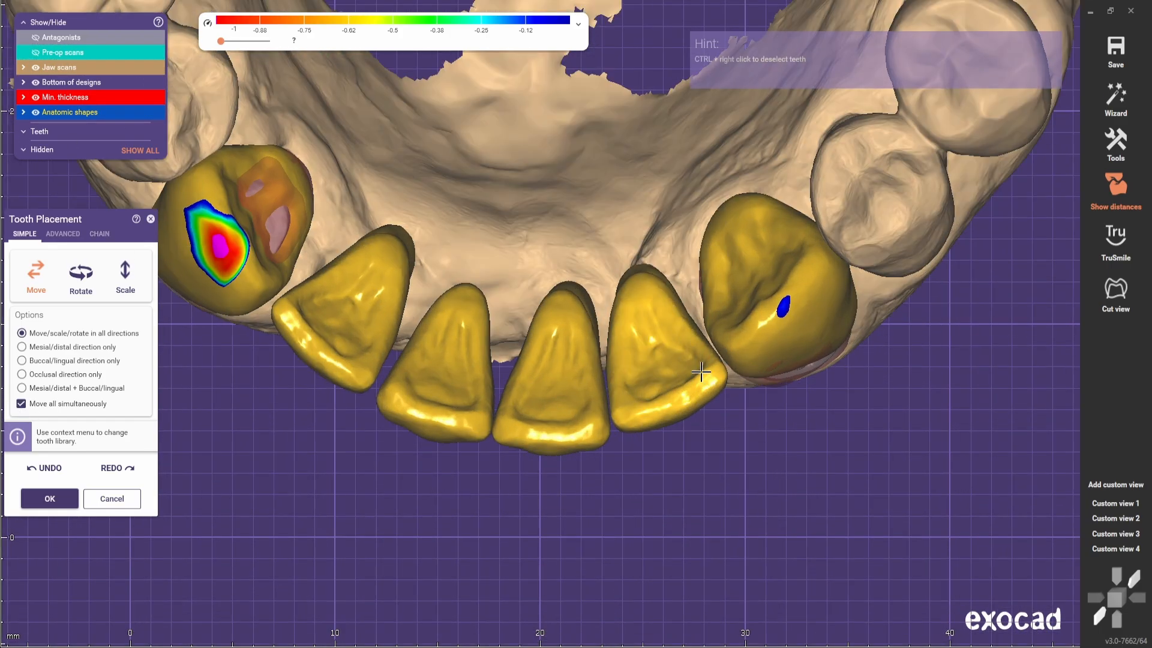
Turn off simultaneous movement, readjust the incisor shapes near 42 slightly, and shift canine 43 lingually
{"action": "left_click", "coordinate": [21, 403]}
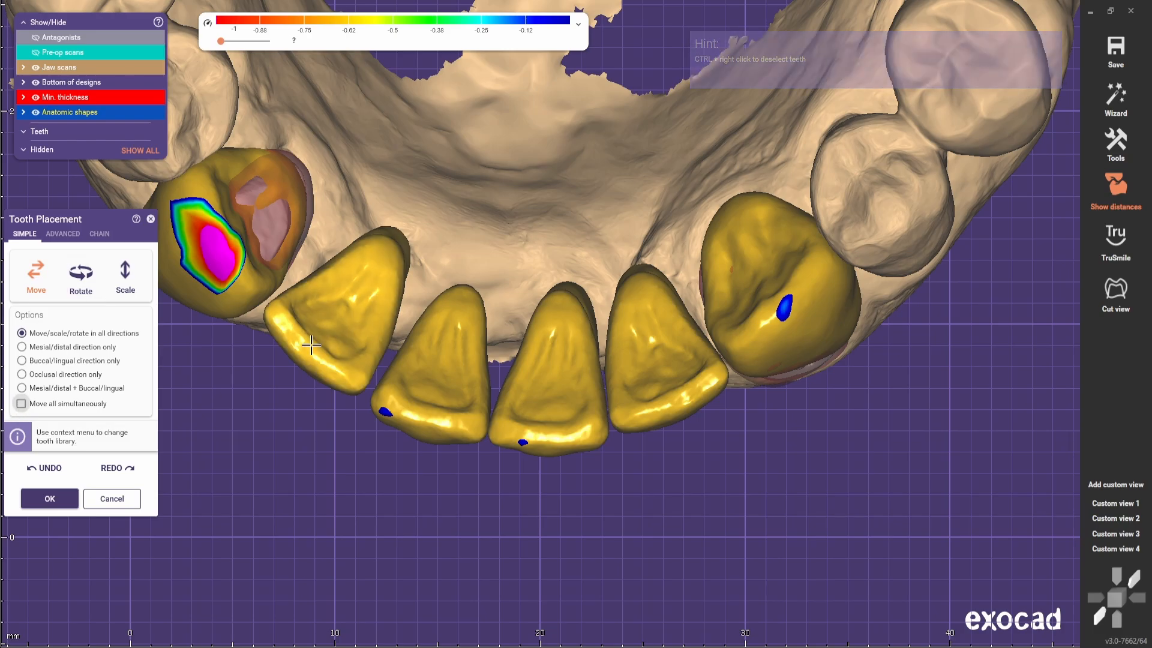
{"action": "left_click_drag", "start_coordinate": [285, 320], "coordinate": [286, 325]}
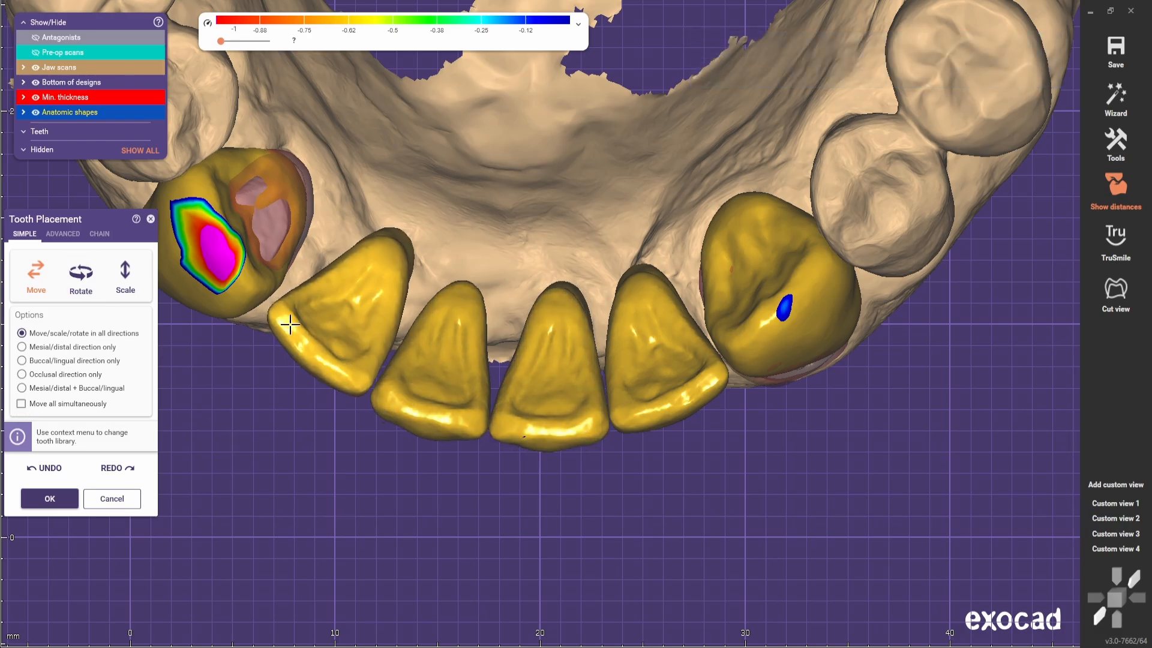
{"action": "left_click_drag", "start_coordinate": [258, 288], "coordinate": [270, 275]}
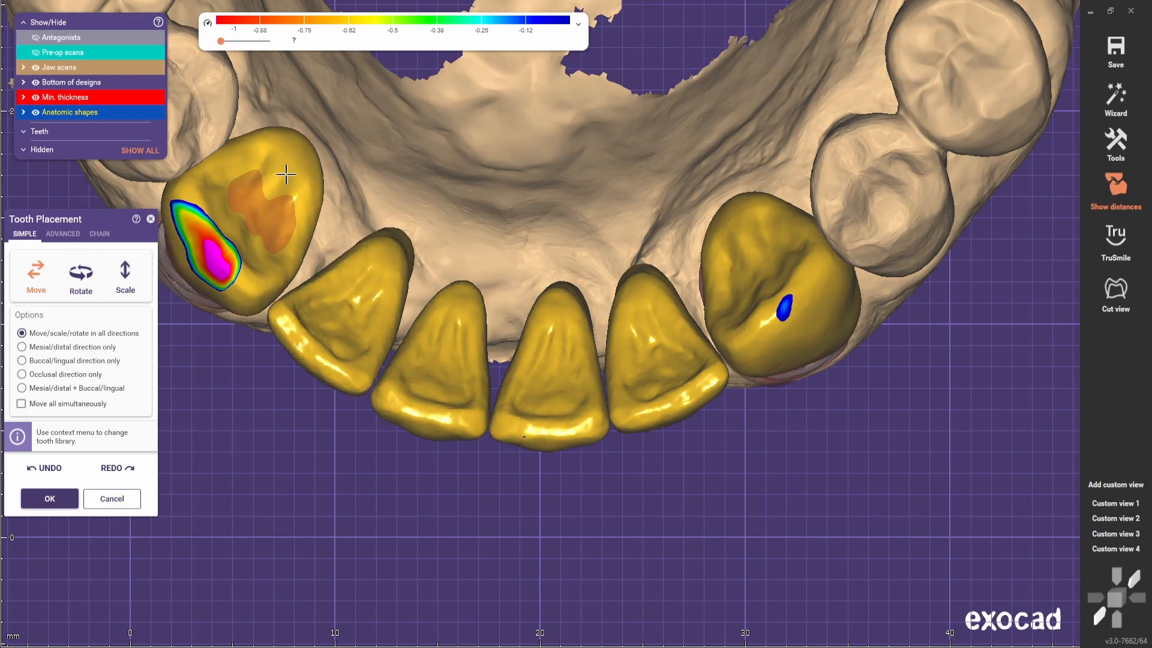
Show the antagonist and shift lateral incisor 42 slightly towards the upper teeth in a view from below
{"action": "left_click", "coordinate": [1109, 508]}
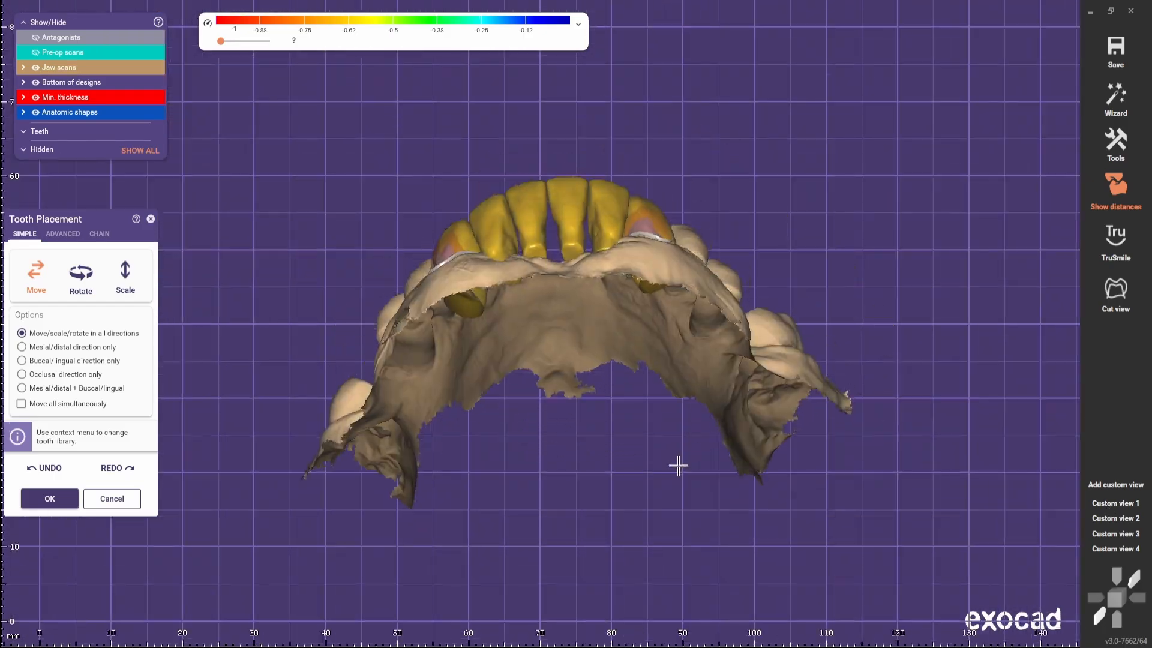
{"action": "key", "text": "a"}
{"action": "right_click_drag", "start_coordinate": [678, 466], "coordinate": [456, 420]}
{"action": "scroll", "coordinate": [633, 265], "scroll_direction": "up", "scroll_amount": 3}
{"action": "scroll", "coordinate": [550, 309], "scroll_direction": "up", "scroll_amount": 2}
{"action": "right_click_drag", "start_coordinate": [550, 310], "coordinate": [543, 354]}
{"action": "scroll", "coordinate": [456, 211], "scroll_direction": "up", "scroll_amount": 2}
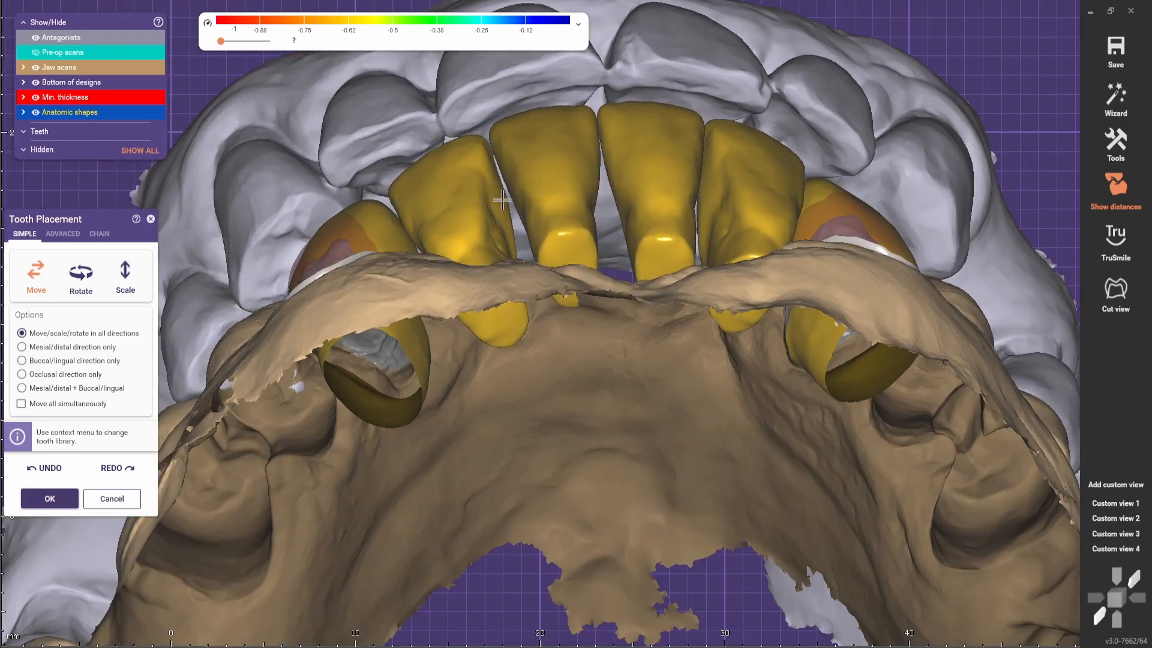
{"action": "left_click_drag", "start_coordinate": [501, 217], "coordinate": [505, 210]}
Fine-tune the tooth shapes in the front view and nudge canine 33 against the antagonist from below
{"action": "left_click", "coordinate": [1119, 549]}
{"action": "scroll", "coordinate": [545, 355], "scroll_direction": "up", "scroll_amount": 3}
{"action": "left_click_drag", "start_coordinate": [541, 379], "coordinate": [545, 357]}
{"action": "left_click_drag", "start_coordinate": [687, 370], "coordinate": [686, 360]}
{"action": "key", "text": "a"}
{"action": "scroll", "coordinate": [594, 234], "scroll_direction": "up", "scroll_amount": 2}
{"action": "right_click_drag", "start_coordinate": [764, 388], "coordinate": [564, 220]}
{"action": "left_click_drag", "start_coordinate": [564, 220], "coordinate": [557, 219]}
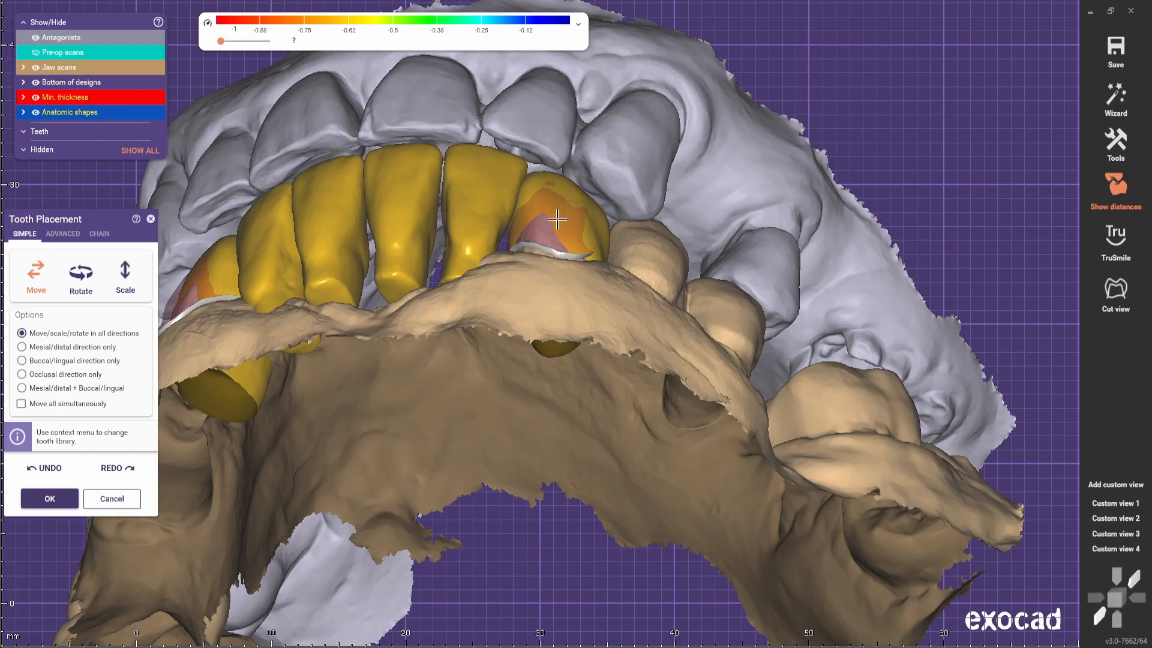
Hide the antagonist and shift canine 33 slightly towards the lingual side over its margin
{"action": "key", "text": "a"}
{"action": "scroll", "coordinate": [562, 208], "scroll_direction": "down", "scroll_amount": 3}
{"action": "right_click_drag", "start_coordinate": [562, 208], "coordinate": [462, 393]}
{"action": "scroll", "coordinate": [462, 393], "scroll_direction": "up", "scroll_amount": 3}
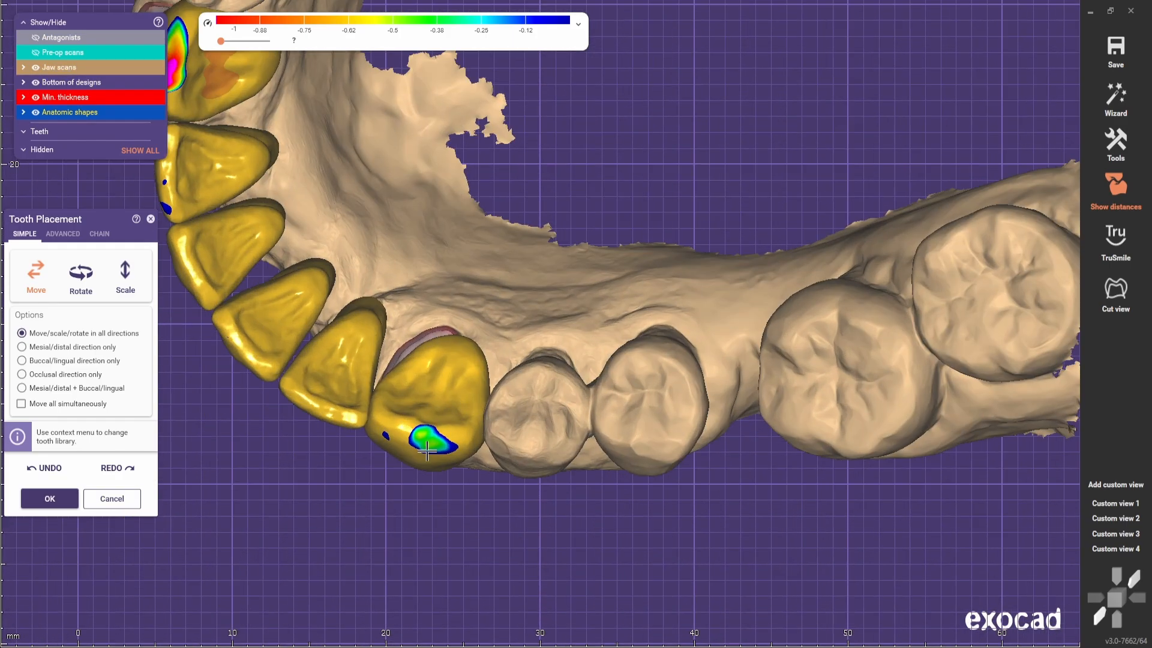
{"action": "left_click_drag", "start_coordinate": [462, 393], "coordinate": [458, 383]}
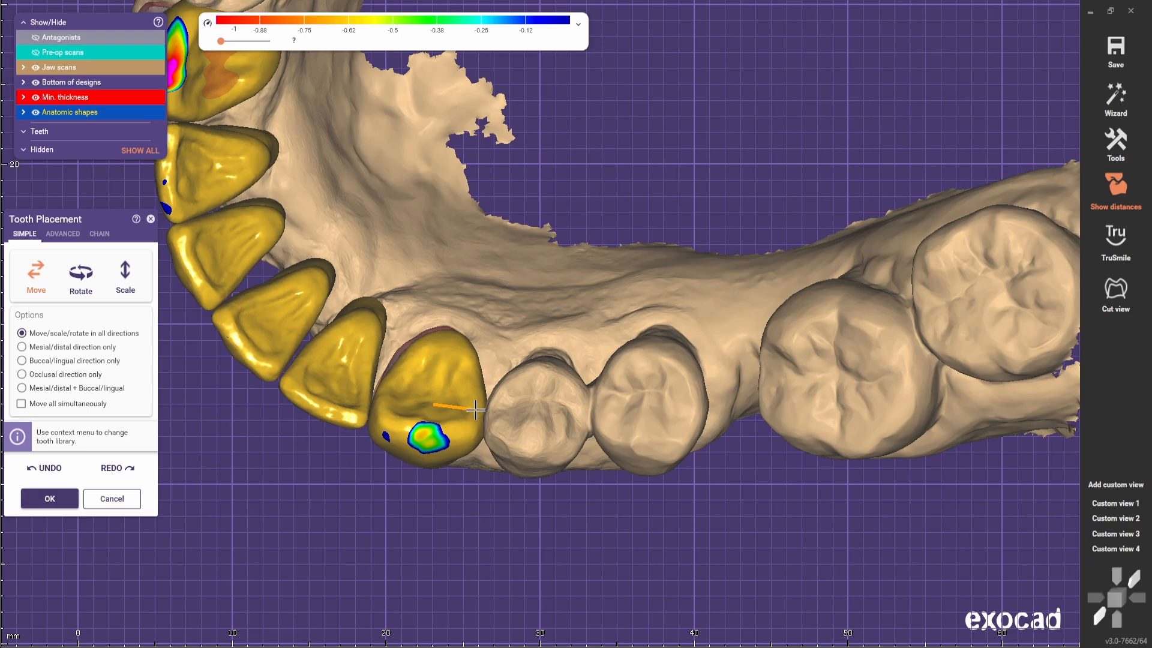
Readjust canine 43 slightly, checking it from below with the antagonist and occlusally without it
{"action": "scroll", "coordinate": [434, 343], "scroll_direction": "down", "scroll_amount": 3}
{"action": "right_click_drag", "start_coordinate": [431, 338], "coordinate": [528, 336]}
{"action": "scroll", "coordinate": [528, 336], "scroll_direction": "up", "scroll_amount": 3}
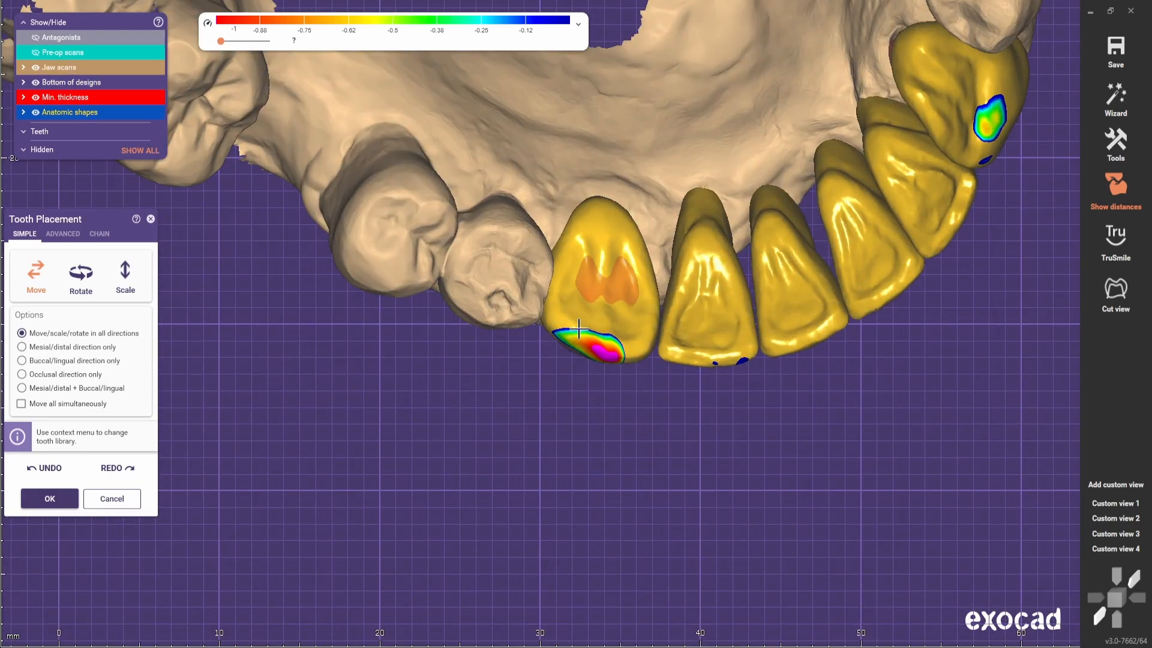
{"action": "left_click", "coordinate": [1119, 504]}
{"action": "key", "text": "a"}
{"action": "scroll", "coordinate": [830, 406], "scroll_direction": "up", "scroll_amount": 3}
{"action": "right_click_drag", "start_coordinate": [830, 406], "coordinate": [618, 181]}
{"action": "scroll", "coordinate": [618, 180], "scroll_direction": "up", "scroll_amount": 2}
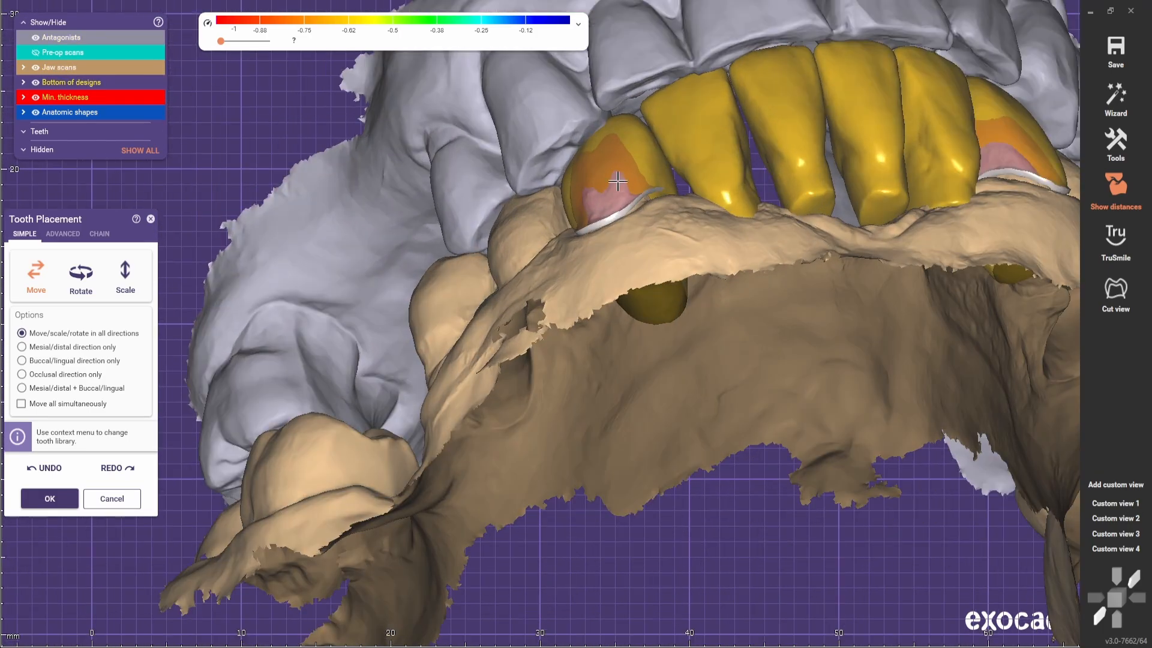
{"action": "key", "text": "a"}
{"action": "right_click_drag", "start_coordinate": [650, 293], "coordinate": [497, 233]}
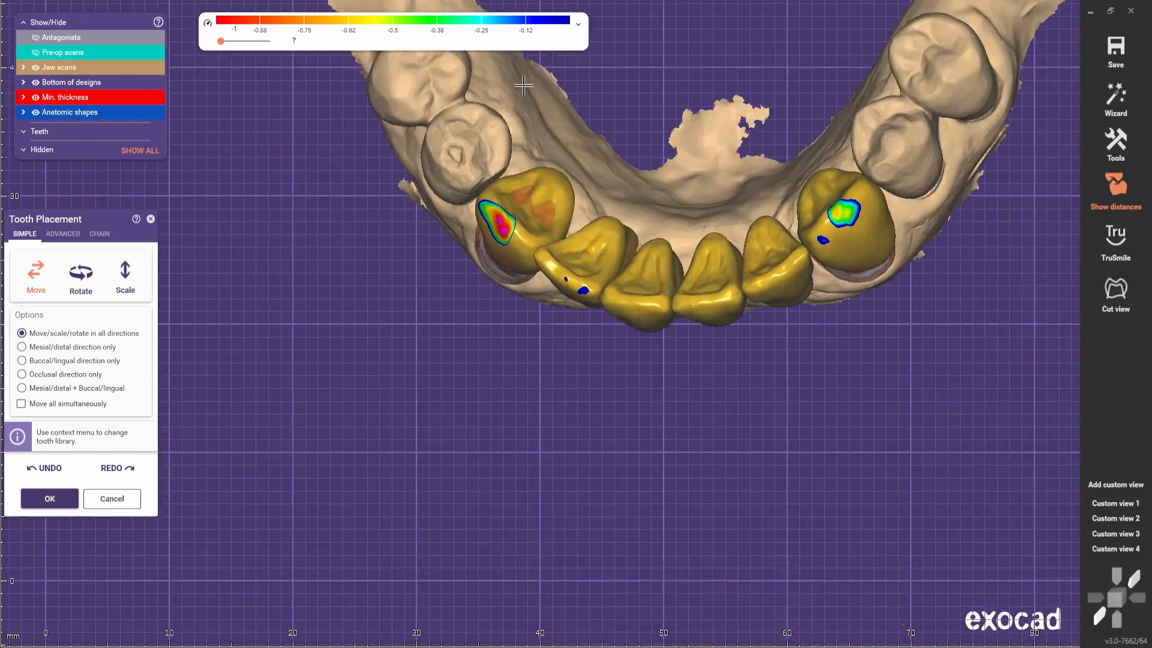
{"action": "scroll", "coordinate": [497, 232], "scroll_direction": "up", "scroll_amount": 2}
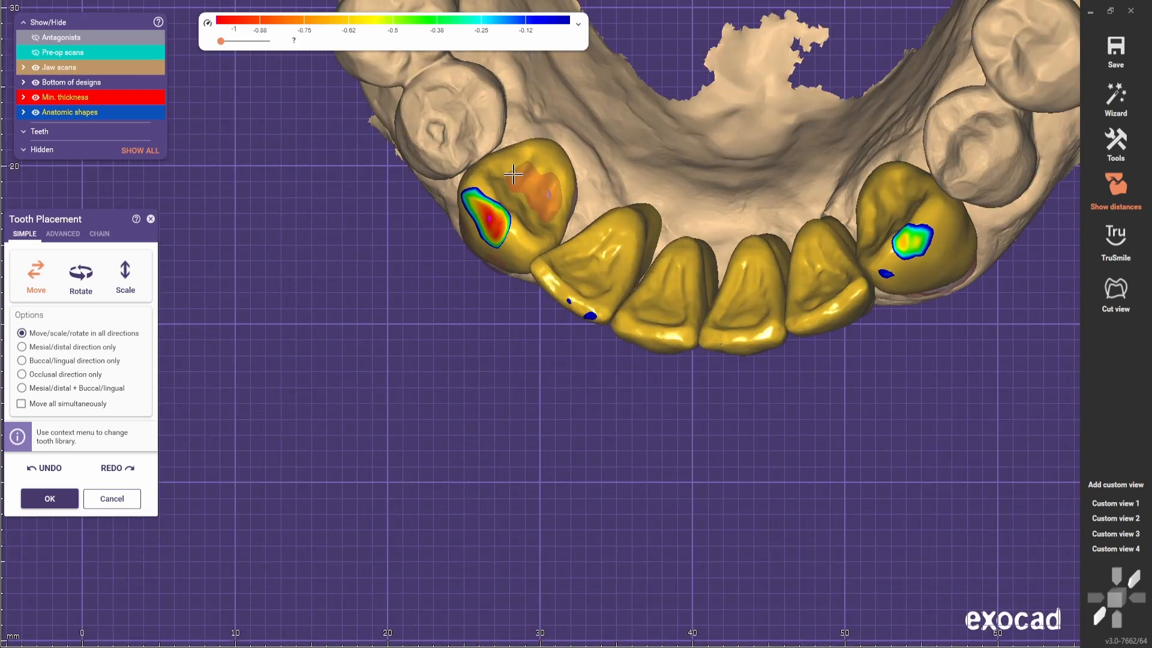
Inspect the tooth shapes in Custom view 1 with the antagonist, and the canine contact spots with it hidden
{"action": "left_click", "coordinate": [1107, 507]}
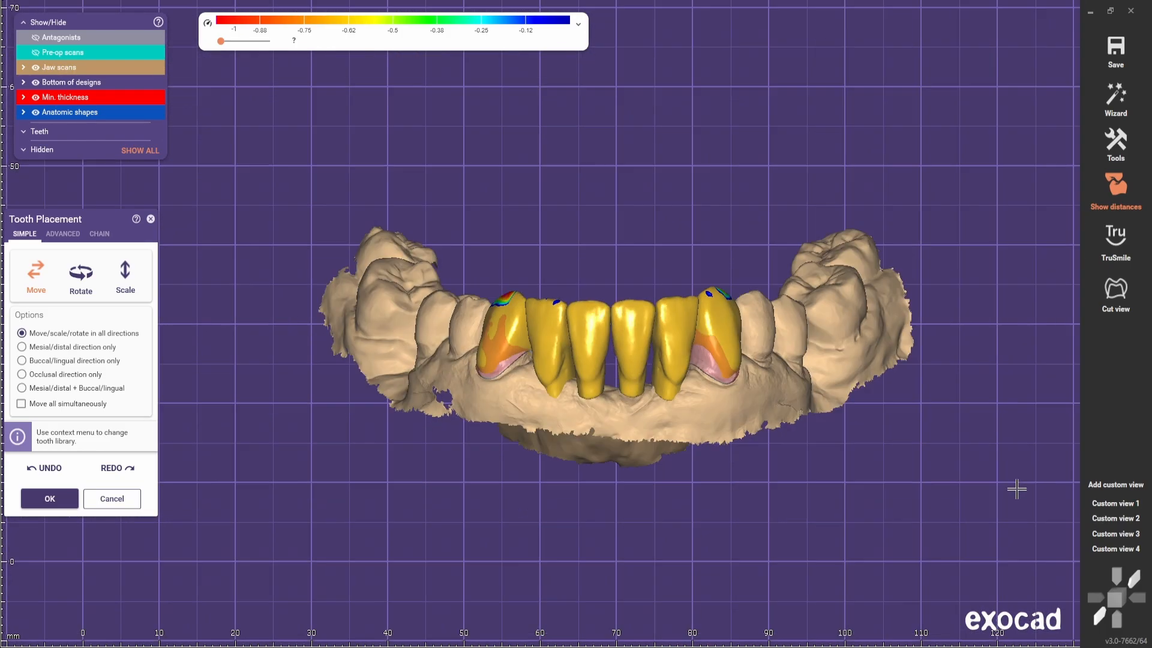
{"action": "scroll", "coordinate": [505, 396], "scroll_direction": "up", "scroll_amount": 2}
{"action": "key", "text": "a"}
{"action": "scroll", "coordinate": [570, 318], "scroll_direction": "down", "scroll_amount": 3}
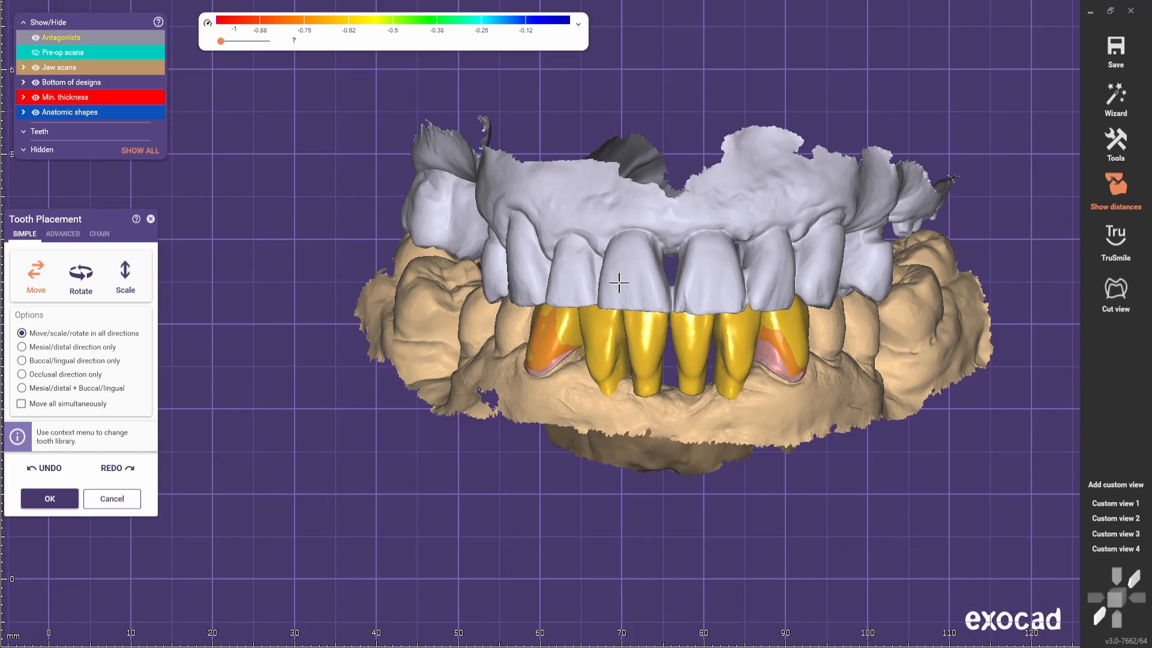
{"action": "right_click_drag", "start_coordinate": [620, 283], "coordinate": [554, 331]}
{"action": "key", "text": "a"}
{"action": "scroll", "coordinate": [554, 331], "scroll_direction": "up", "scroll_amount": 3}
{"action": "middle_click_drag", "start_coordinate": [554, 331], "coordinate": [552, 178]}
{"action": "scroll", "coordinate": [552, 178], "scroll_direction": "up", "scroll_amount": 3}
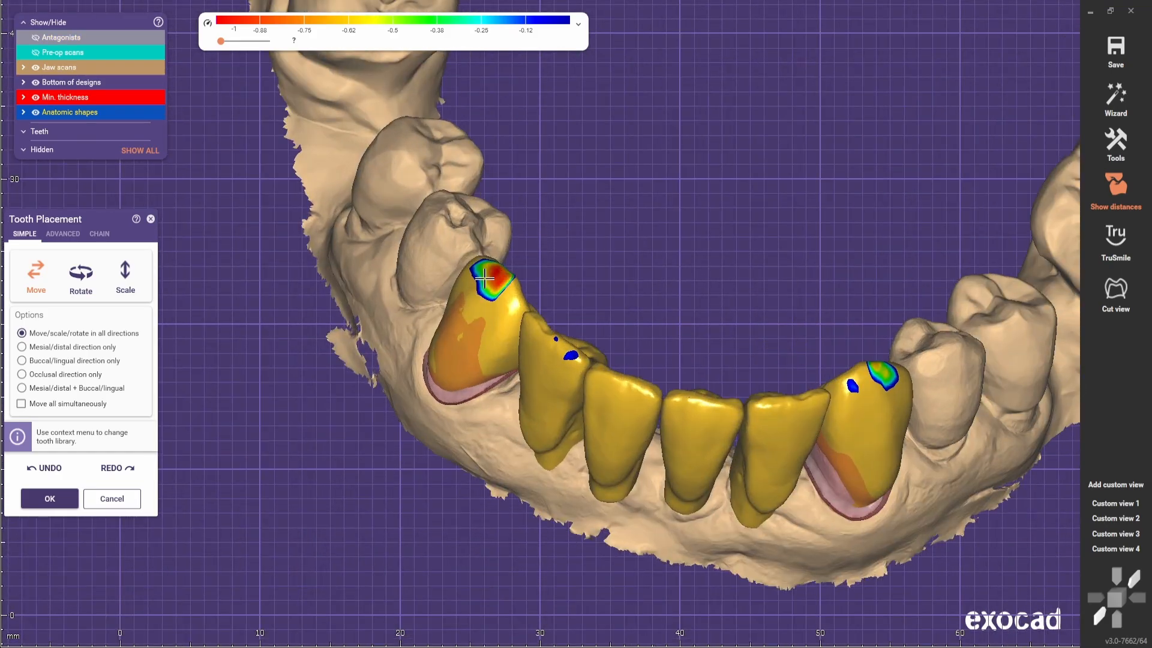
Check the incisor positions from below against the antagonist, and occlusally against the pre-op scan
{"action": "key", "text": "a"}
{"action": "right_click_drag", "start_coordinate": [712, 236], "coordinate": [541, 429]}
{"action": "scroll", "coordinate": [513, 571], "scroll_direction": "down", "scroll_amount": 3}
{"action": "scroll", "coordinate": [555, 387], "scroll_direction": "down", "scroll_amount": 2}
{"action": "scroll", "coordinate": [571, 440], "scroll_direction": "up", "scroll_amount": 3}
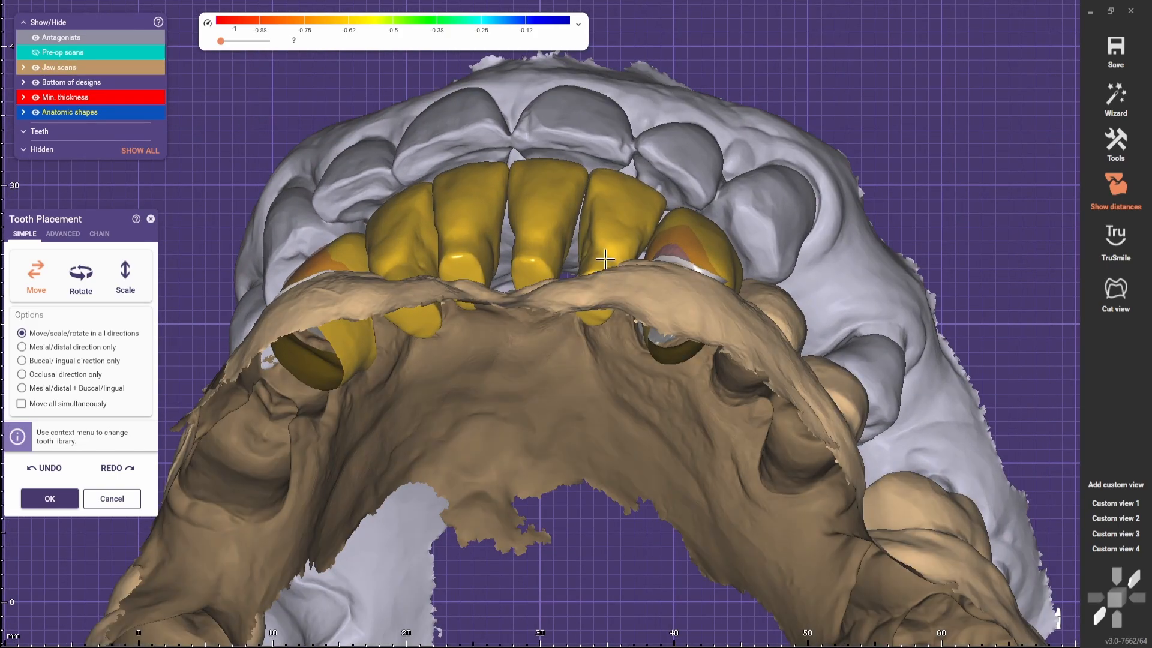
{"action": "scroll", "coordinate": [334, 308], "scroll_direction": "down", "scroll_amount": 2}
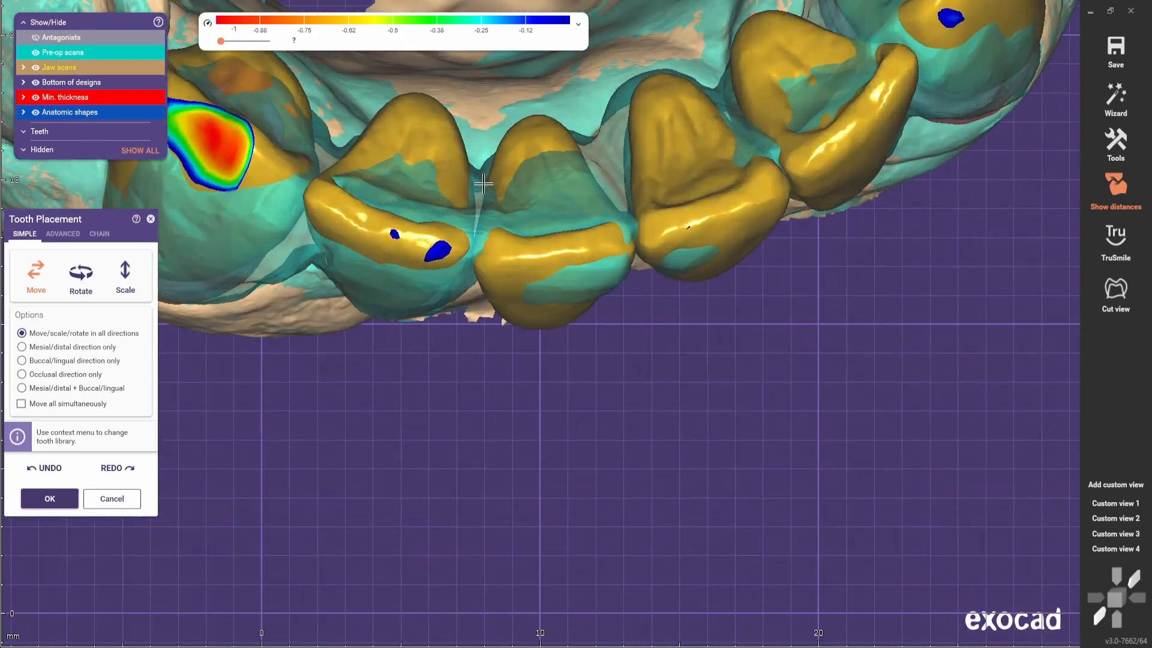
{"action": "scroll", "coordinate": [432, 255], "scroll_direction": "down", "scroll_amount": 2}
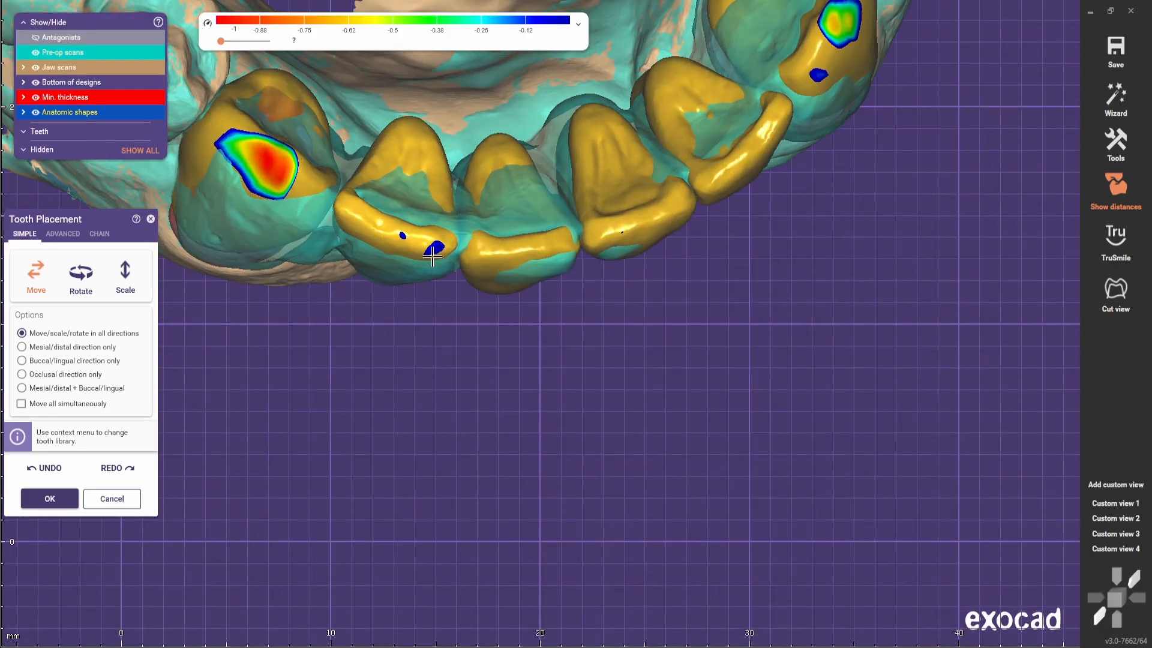
Hide the pre-op scan and adjust canine 43 slightly in occlusal view
{"action": "left_click", "coordinate": [36, 52]}
{"action": "scroll", "coordinate": [316, 188], "scroll_direction": "down", "scroll_amount": 3}
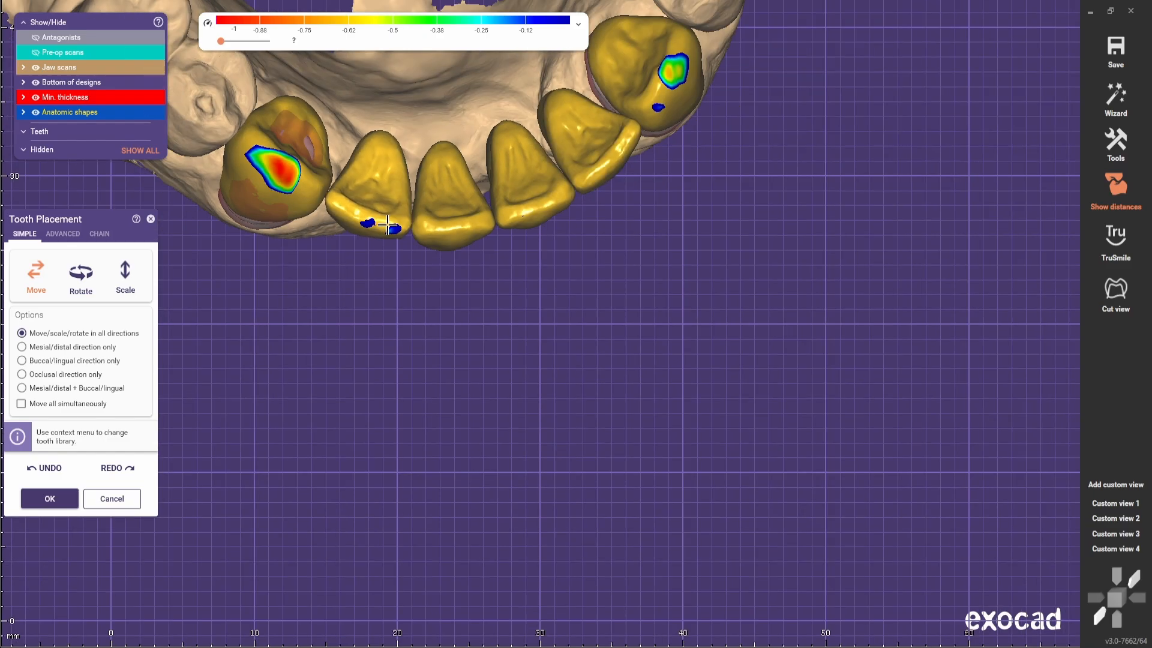
{"action": "right_click_drag", "start_coordinate": [414, 186], "coordinate": [422, 206]}
{"action": "scroll", "coordinate": [422, 206], "scroll_direction": "up", "scroll_amount": 1}
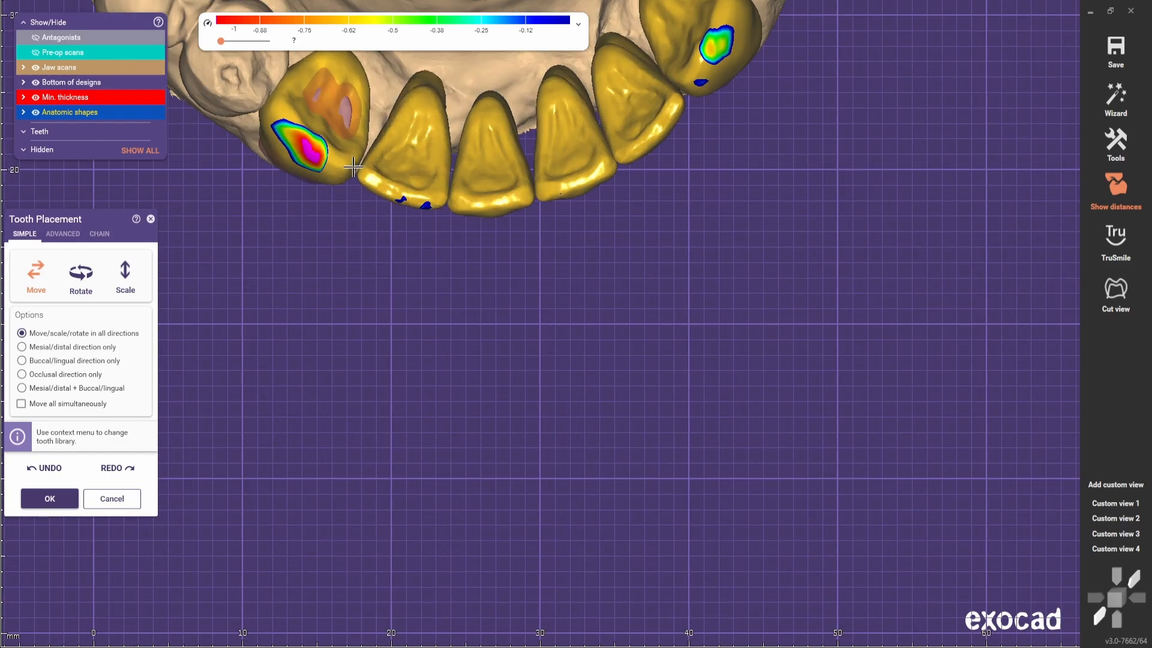
Compare the adjusted tooth shapes in Custom view 1 with the antagonist shown and hidden
{"action": "scroll", "coordinate": [299, 121], "scroll_direction": "down", "scroll_amount": 1}
{"action": "right_click_drag", "start_coordinate": [300, 121], "coordinate": [457, 352]}
{"action": "scroll", "coordinate": [441, 360], "scroll_direction": "down", "scroll_amount": 3}
{"action": "key", "text": "a"}
{"action": "left_click", "coordinate": [1109, 505]}
{"action": "key", "text": "a"}
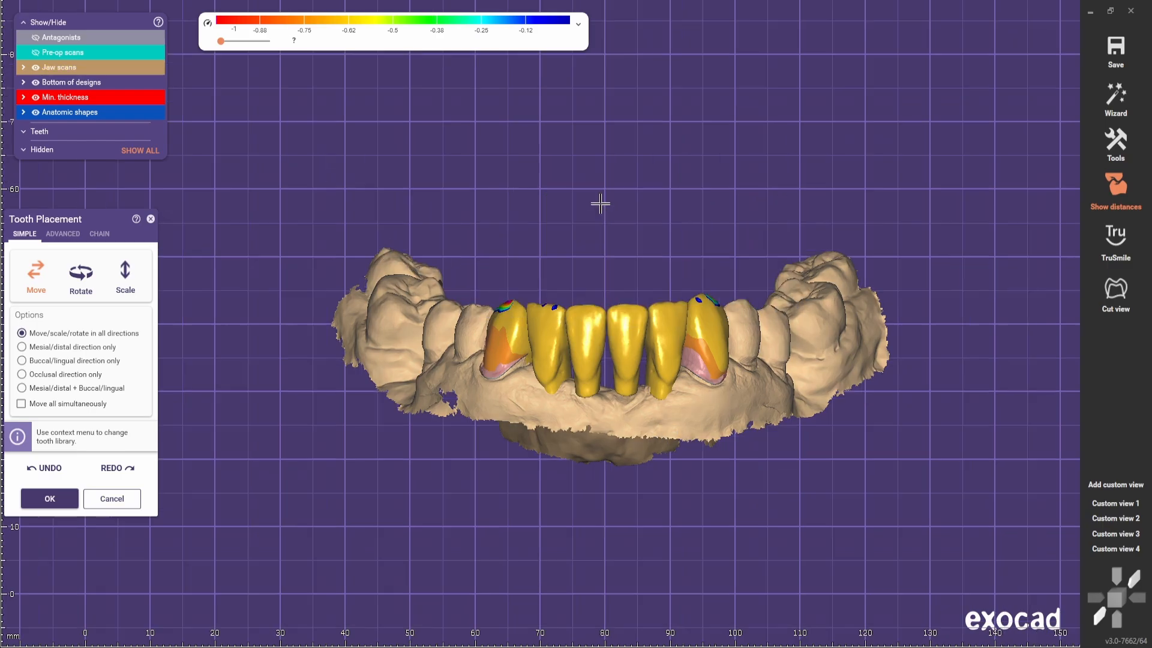
Fine-tune the incisors and canine 33 slightly, checking them from below and from the front with the antagonist shown and hidden
{"action": "scroll", "coordinate": [599, 205], "scroll_direction": "down", "scroll_amount": 2}
{"action": "scroll", "coordinate": [731, 304], "scroll_direction": "up", "scroll_amount": 3}
{"action": "key", "text": "a"}
{"action": "right_click_drag", "start_coordinate": [532, 340], "coordinate": [530, 226]}
{"action": "key", "text": "a"}
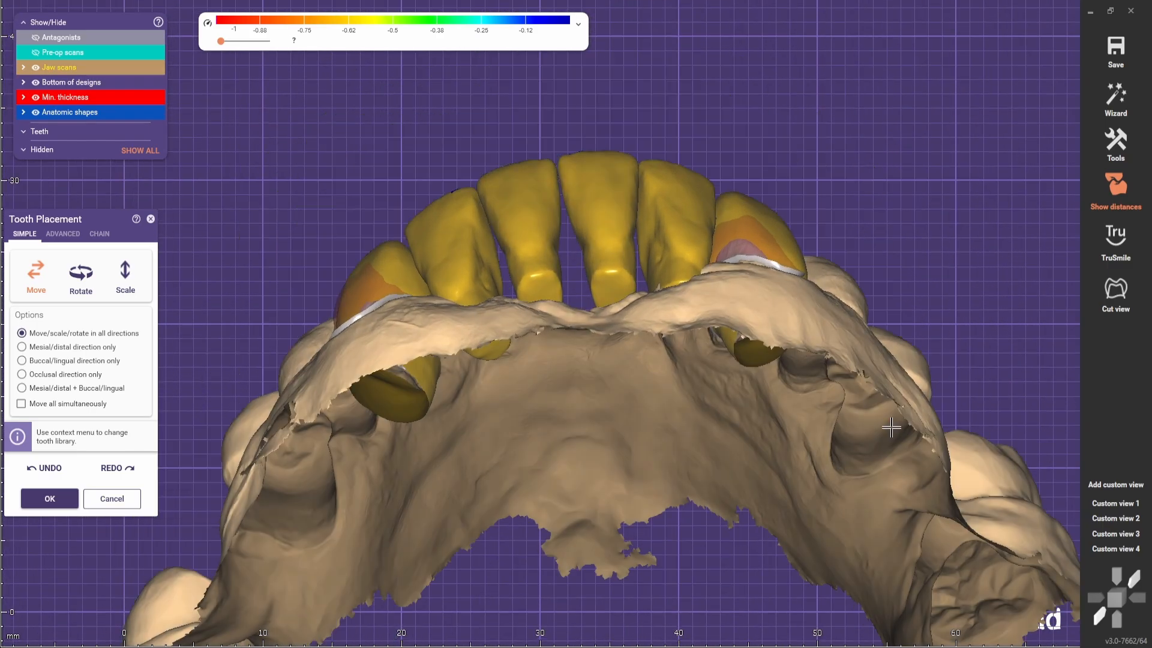
{"action": "right_click_drag", "start_coordinate": [609, 219], "coordinate": [558, 396]}
{"action": "scroll", "coordinate": [558, 396], "scroll_direction": "down", "scroll_amount": 3}
{"action": "scroll", "coordinate": [578, 362], "scroll_direction": "up", "scroll_amount": 3}
{"action": "scroll", "coordinate": [656, 333], "scroll_direction": "down", "scroll_amount": 2}
{"action": "right_click_drag", "start_coordinate": [590, 328], "coordinate": [599, 198]}
{"action": "key", "text": "a"}
{"action": "scroll", "coordinate": [599, 198], "scroll_direction": "up", "scroll_amount": 2}
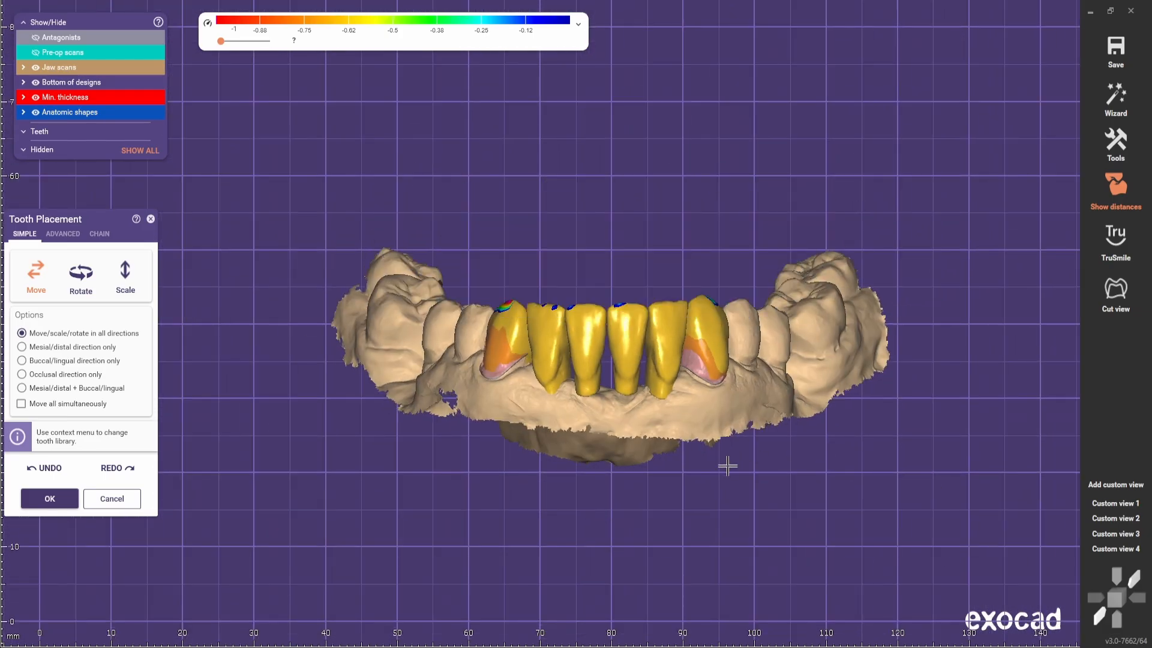
Keep the pre-op scan hidden and refine the incisor positions by their contact spots in occlusal view
{"action": "left_click_drag", "start_coordinate": [5, 77], "coordinate": [143, 69]}
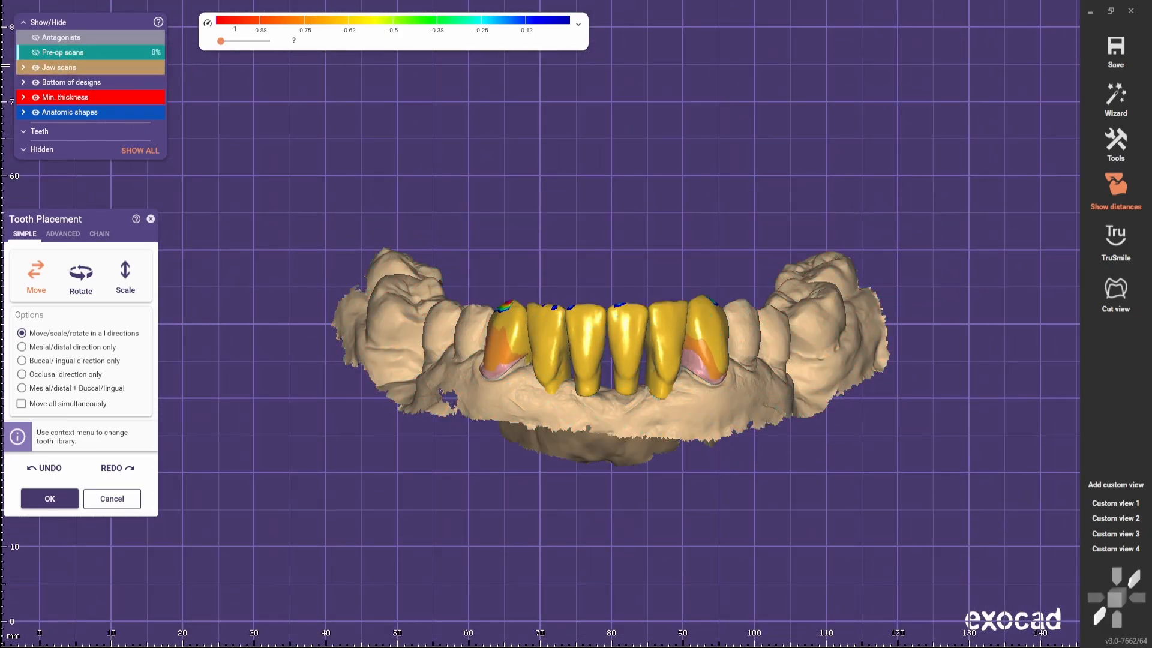
{"action": "right_click_drag", "start_coordinate": [630, 150], "coordinate": [640, 276]}
{"action": "scroll", "coordinate": [507, 360], "scroll_direction": "up", "scroll_amount": 3}
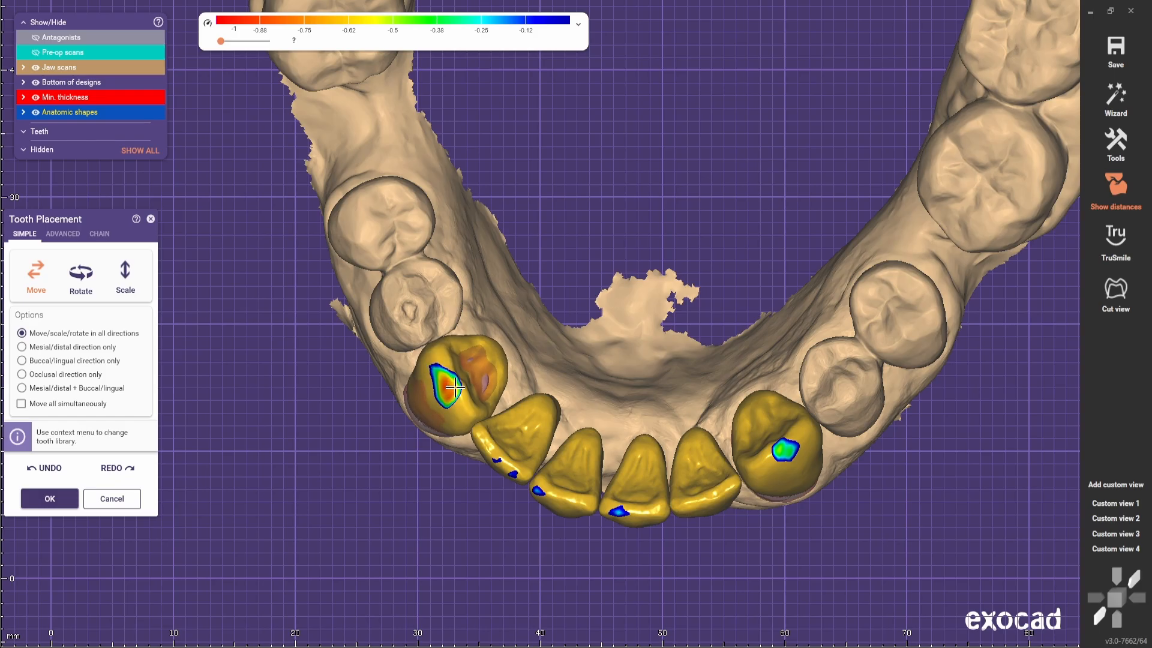
{"action": "right_click_drag", "start_coordinate": [764, 470], "coordinate": [728, 237]}
{"action": "scroll", "coordinate": [728, 237], "scroll_direction": "up", "scroll_amount": 4}
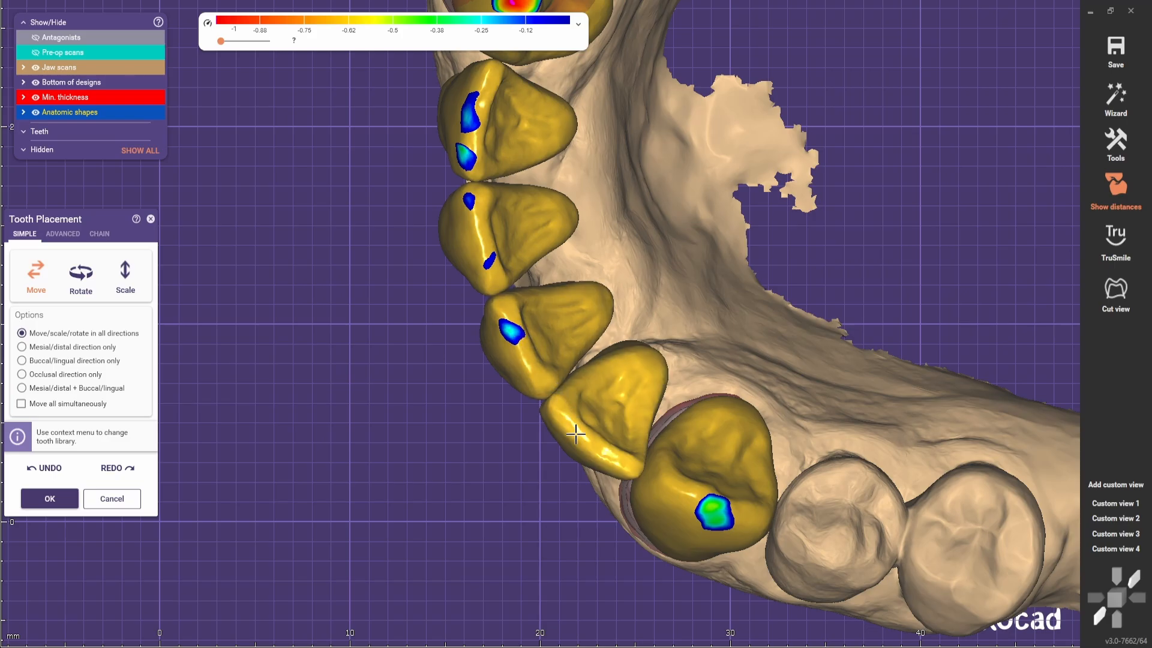
Check the tooth shapes from below against the transparent antagonist and in Custom view 2, and hide the antagonist again
{"action": "right_click_drag", "start_coordinate": [580, 426], "coordinate": [491, 228]}
{"action": "scroll", "coordinate": [717, 88], "scroll_direction": "down", "scroll_amount": 5}
{"action": "scroll", "coordinate": [677, 405], "scroll_direction": "up", "scroll_amount": 3}
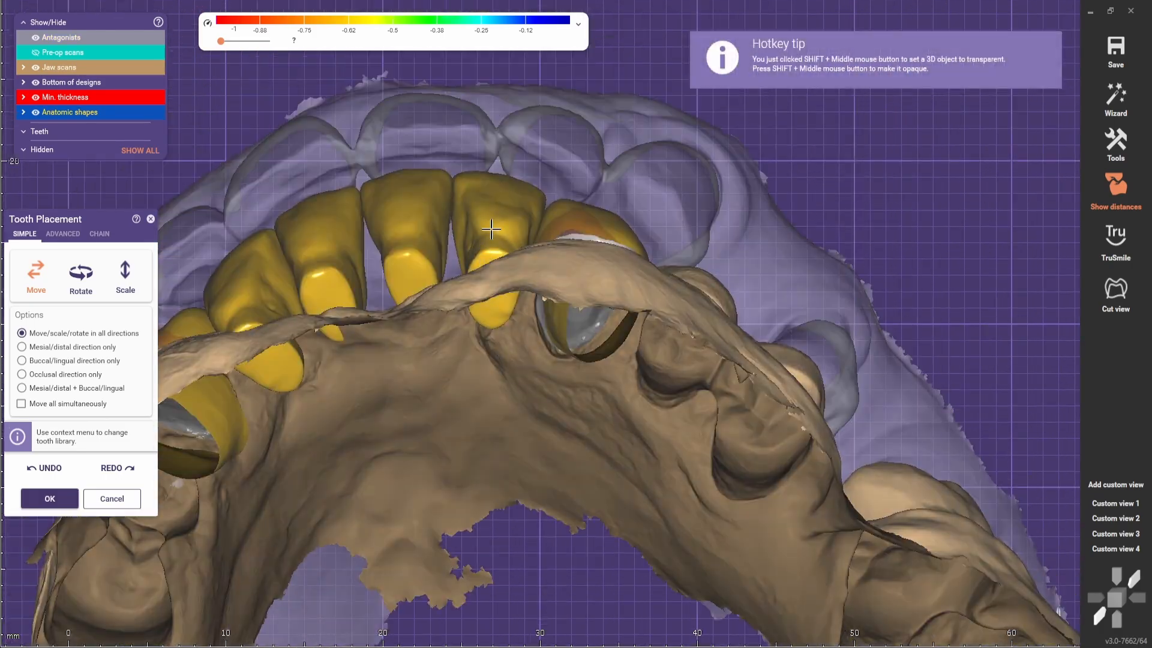
{"action": "left_click", "coordinate": [1102, 514]}
{"action": "middle_click", "coordinate": [750, 282], "text": "ctrl"}
{"action": "right_click_drag", "start_coordinate": [750, 282], "coordinate": [694, 444]}
{"action": "scroll", "coordinate": [694, 444], "scroll_direction": "down", "scroll_amount": 2}
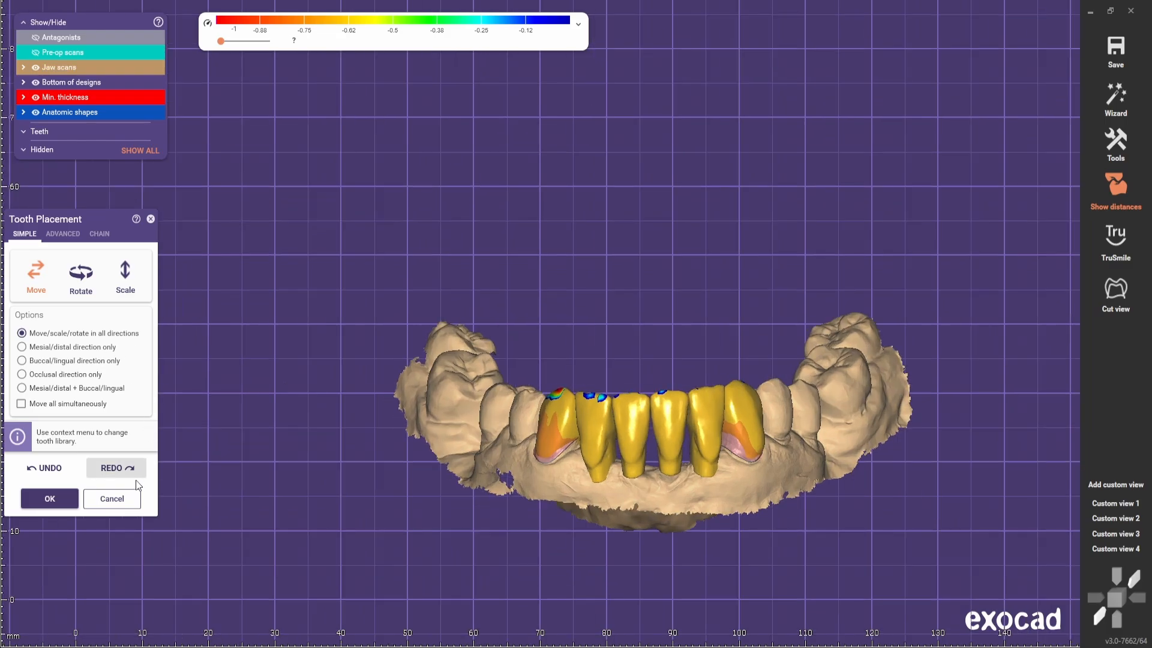
Confirm the tooth placement and continue in the wizard through crown generation to the free-forming brushes
{"action": "left_click", "coordinate": [49, 498]}
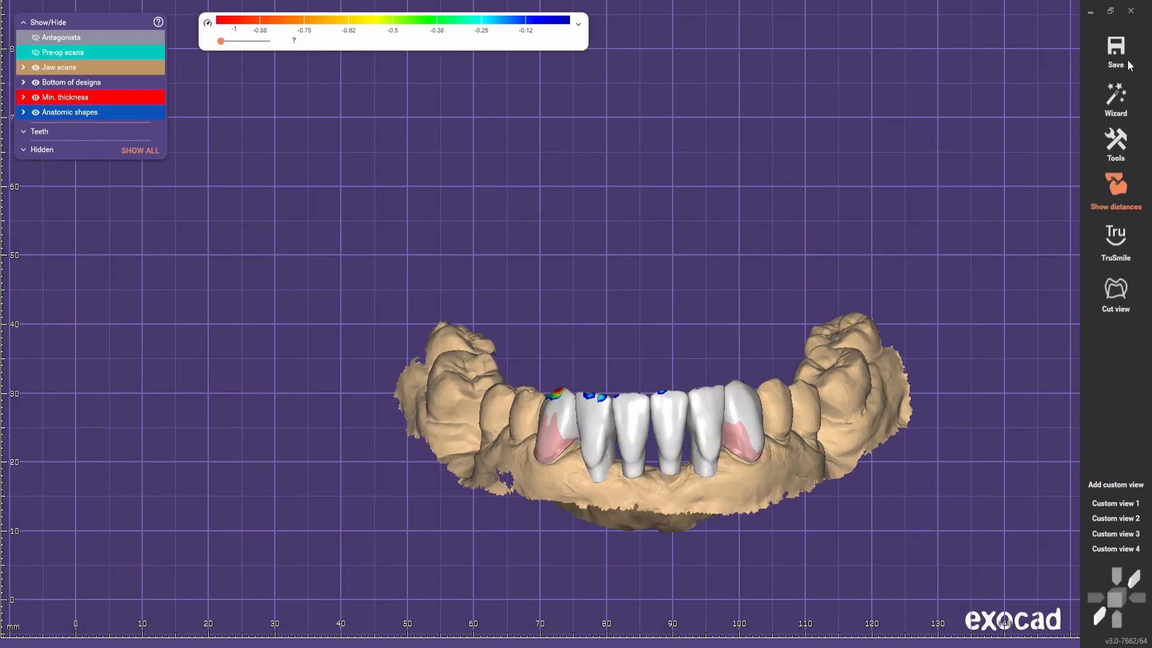
{"action": "left_click", "coordinate": [1117, 96]}
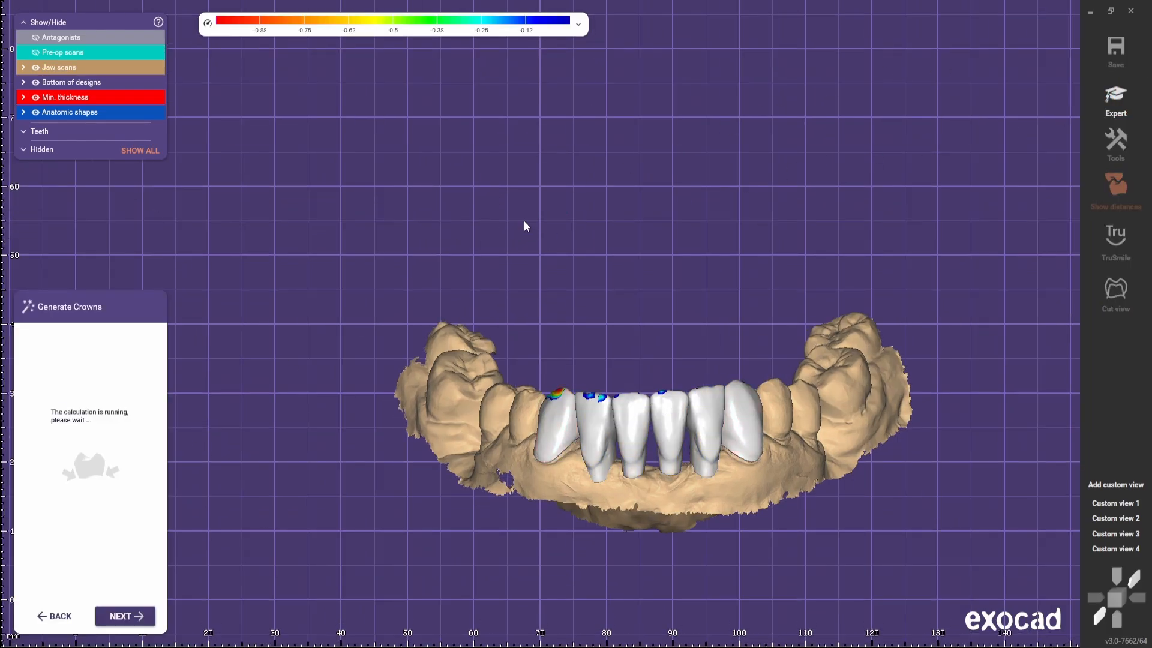
{"action": "scroll", "coordinate": [524, 227], "scroll_direction": "down", "scroll_amount": 1}
{"action": "right_click_drag", "start_coordinate": [524, 227], "coordinate": [535, 355]}
{"action": "scroll", "coordinate": [442, 90], "scroll_direction": "up", "scroll_amount": 3}
{"action": "scroll", "coordinate": [534, 354], "scroll_direction": "up", "scroll_amount": 2}
{"action": "left_click", "coordinate": [30, 328]}
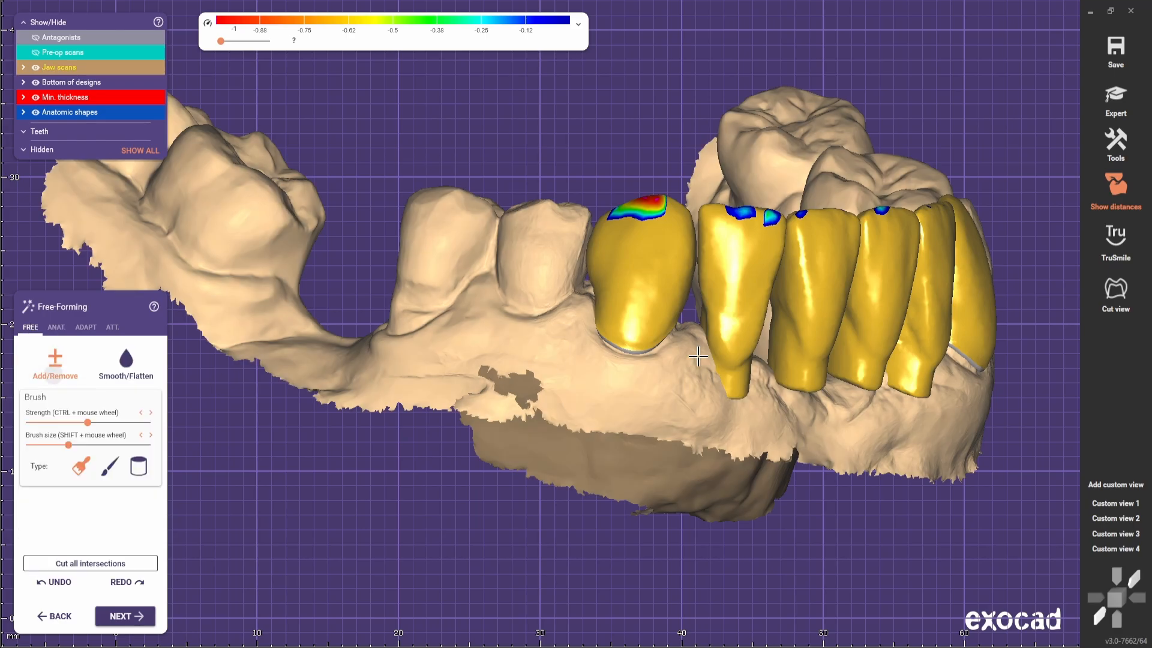
Build up the distal surface of canine 43 toward the premolar with a larger Add/Remove brush and smooth the crown
{"action": "scroll", "coordinate": [457, 336], "scroll_direction": "up", "scroll_amount": 2}
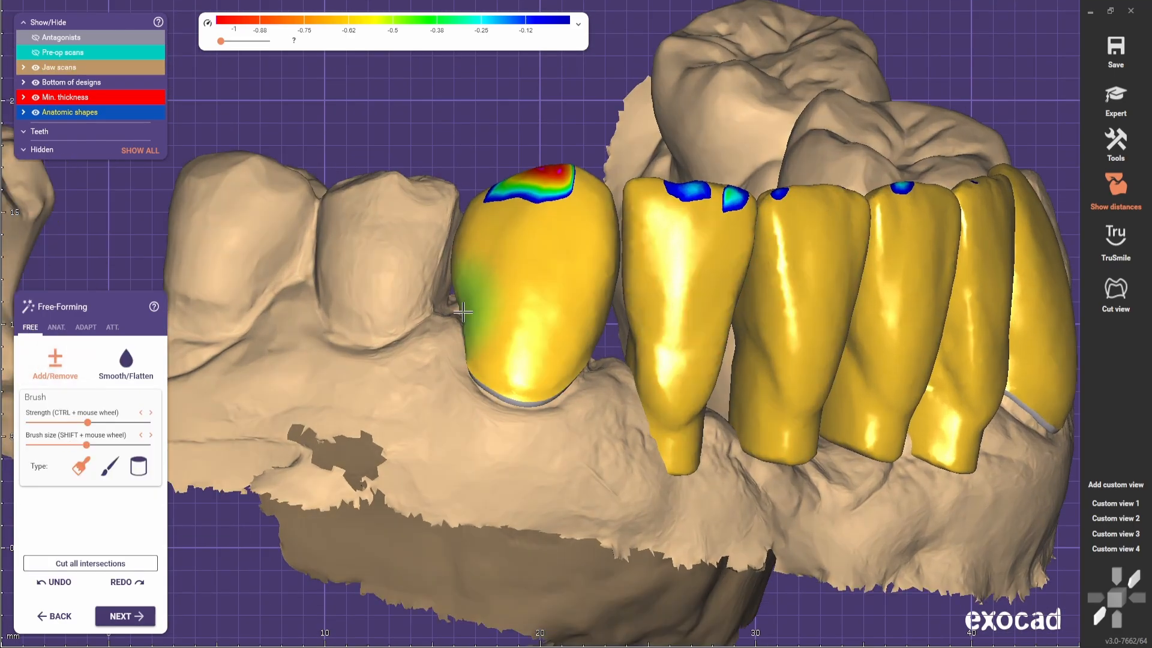
{"action": "left_click", "coordinate": [125, 363]}
{"action": "scroll", "coordinate": [514, 365], "scroll_direction": "down", "scroll_amount": 2}
{"action": "right_click_drag", "start_coordinate": [514, 364], "coordinate": [468, 396]}
{"action": "right_click_drag", "start_coordinate": [550, 411], "coordinate": [505, 345]}
{"action": "scroll", "coordinate": [505, 345], "scroll_direction": "up", "scroll_amount": 1}
{"action": "right_click_drag", "start_coordinate": [356, 391], "coordinate": [581, 376]}
{"action": "scroll", "coordinate": [582, 376], "scroll_direction": "down", "scroll_amount": 3}
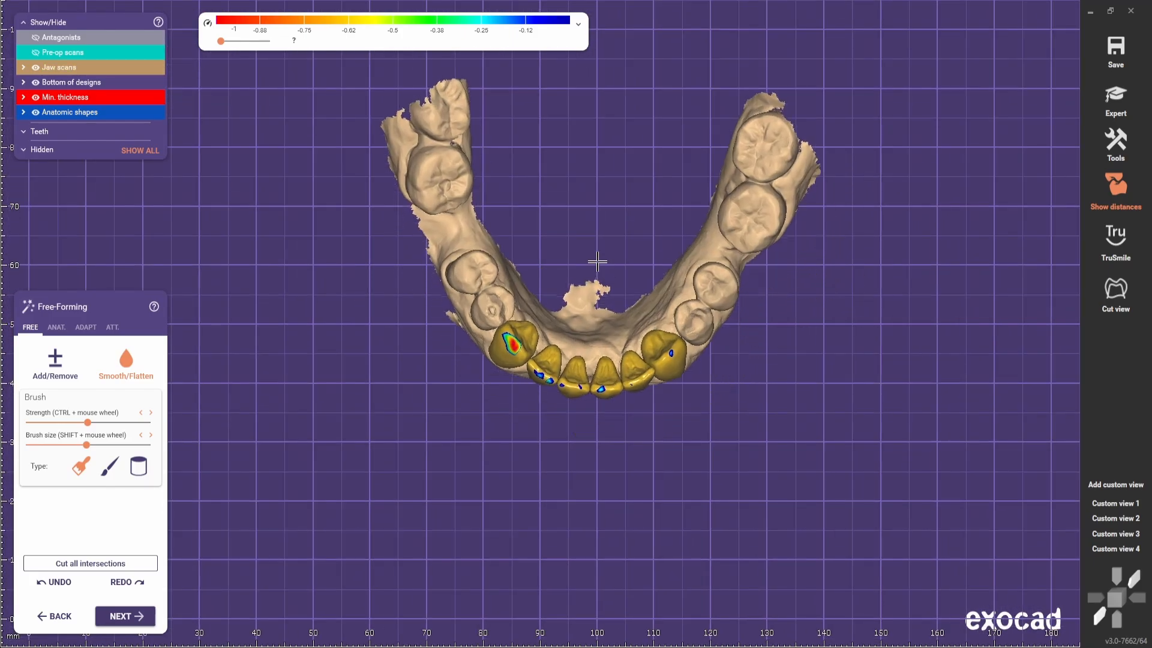
{"action": "scroll", "coordinate": [593, 273], "scroll_direction": "up", "scroll_amount": 3}
{"action": "right_click_drag", "start_coordinate": [589, 283], "coordinate": [579, 338]}
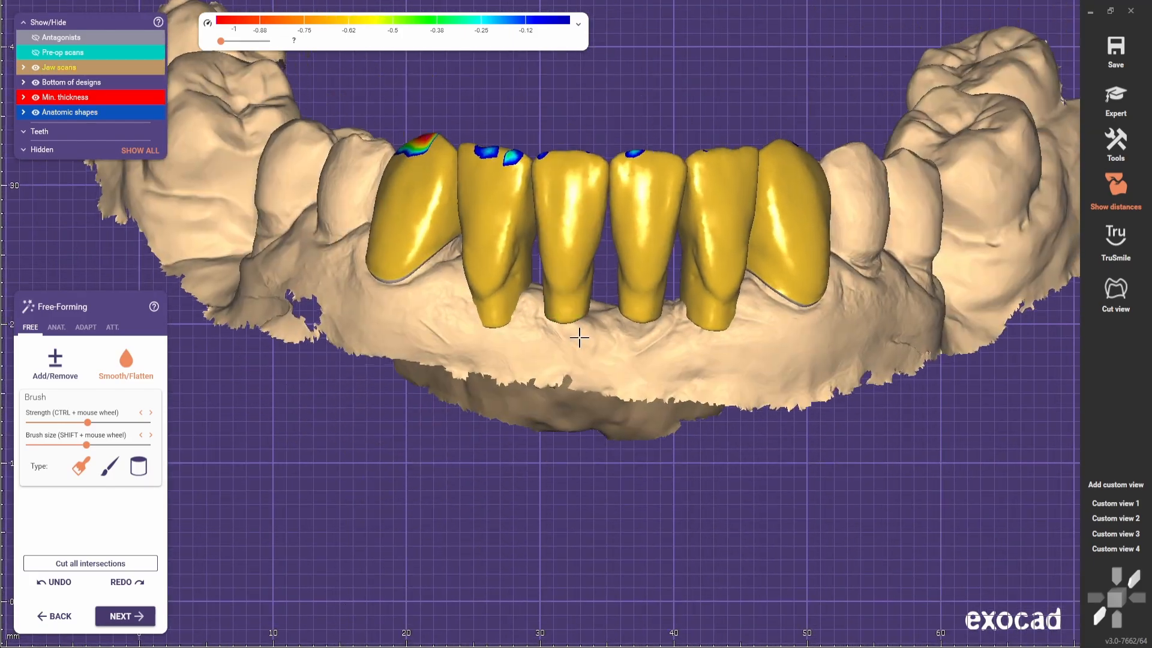
Smooth the labial surfaces of the crowns from lateral incisor 42 across to canine 33, reducing the brush size
{"action": "scroll", "coordinate": [608, 213], "scroll_direction": "up", "scroll_amount": 2}
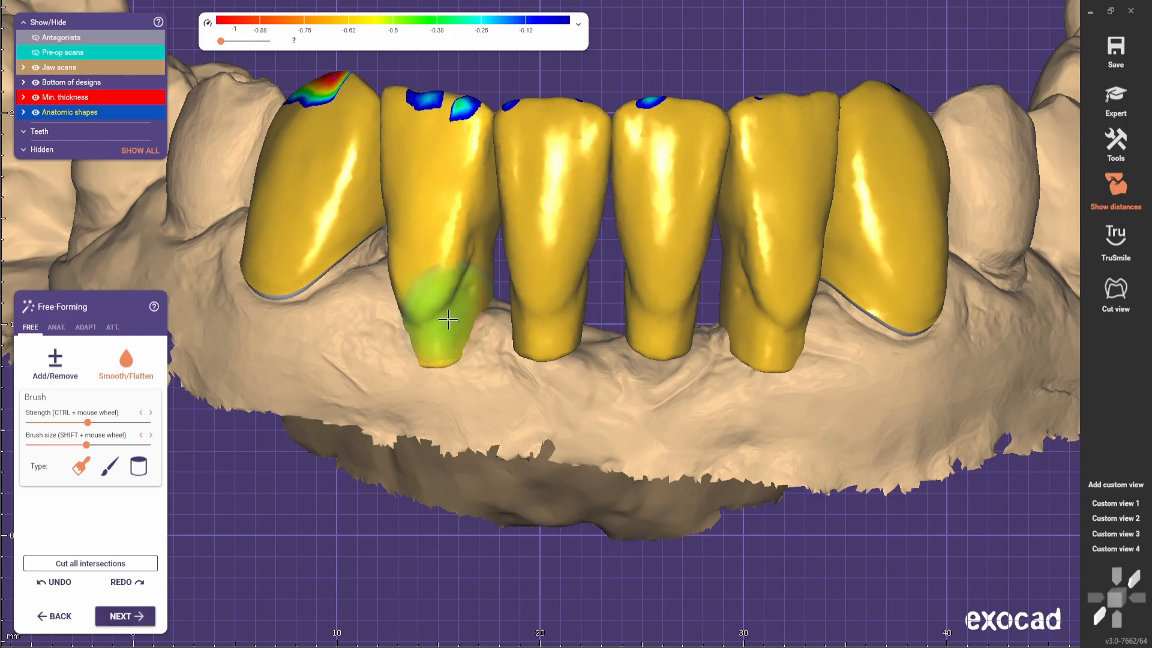
{"action": "right_click_drag", "start_coordinate": [448, 320], "coordinate": [611, 293]}
{"action": "scroll", "coordinate": [736, 242], "scroll_direction": "down", "scroll_amount": 3}
{"action": "mouse_move", "coordinate": [736, 243]}
{"action": "right_mouse_down"}
{"action": "mouse_move", "coordinate": [640, 339]}
{"action": "mouse_move", "coordinate": [553, 342]}
{"action": "right_mouse_up"}
{"action": "scroll", "coordinate": [552, 342], "scroll_direction": "up", "scroll_amount": 2}
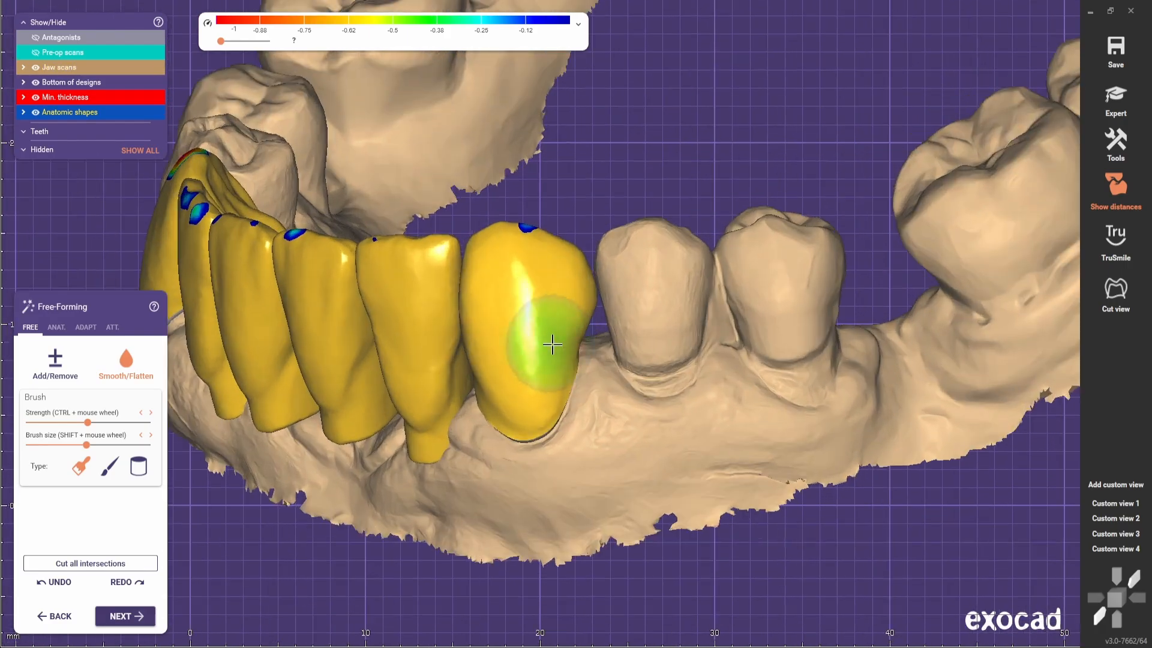
{"action": "key", "text": "shift"}
{"action": "mouse_move", "coordinate": [565, 396]}
{"action": "right_mouse_down"}
{"action": "mouse_move", "coordinate": [578, 434]}
{"action": "mouse_move", "coordinate": [670, 326]}
{"action": "right_mouse_up"}
{"action": "scroll", "coordinate": [522, 237], "scroll_direction": "down", "scroll_amount": 2, "text": "shift"}
{"action": "scroll", "coordinate": [522, 237], "scroll_direction": "down", "scroll_amount": 1}
{"action": "mouse_move", "coordinate": [522, 237]}
{"action": "right_mouse_down"}
{"action": "mouse_move", "coordinate": [527, 270]}
{"action": "mouse_move", "coordinate": [609, 247]}
{"action": "mouse_move", "coordinate": [609, 354]}
{"action": "mouse_move", "coordinate": [502, 322]}
{"action": "right_mouse_up"}
{"action": "scroll", "coordinate": [608, 248], "scroll_direction": "up", "scroll_amount": 3}
Add material to the distal surface of canine 33 toward the neighbouring premolar with a small Add/Remove brush
{"action": "left_click", "coordinate": [117, 387]}
{"action": "scroll", "coordinate": [612, 211], "scroll_direction": "down", "scroll_amount": 3}
{"action": "scroll", "coordinate": [501, 322], "scroll_direction": "up", "scroll_amount": 2}
{"action": "key", "text": "shift"}
{"action": "scroll", "coordinate": [478, 356], "scroll_direction": "down", "scroll_amount": 2, "text": "shift"}
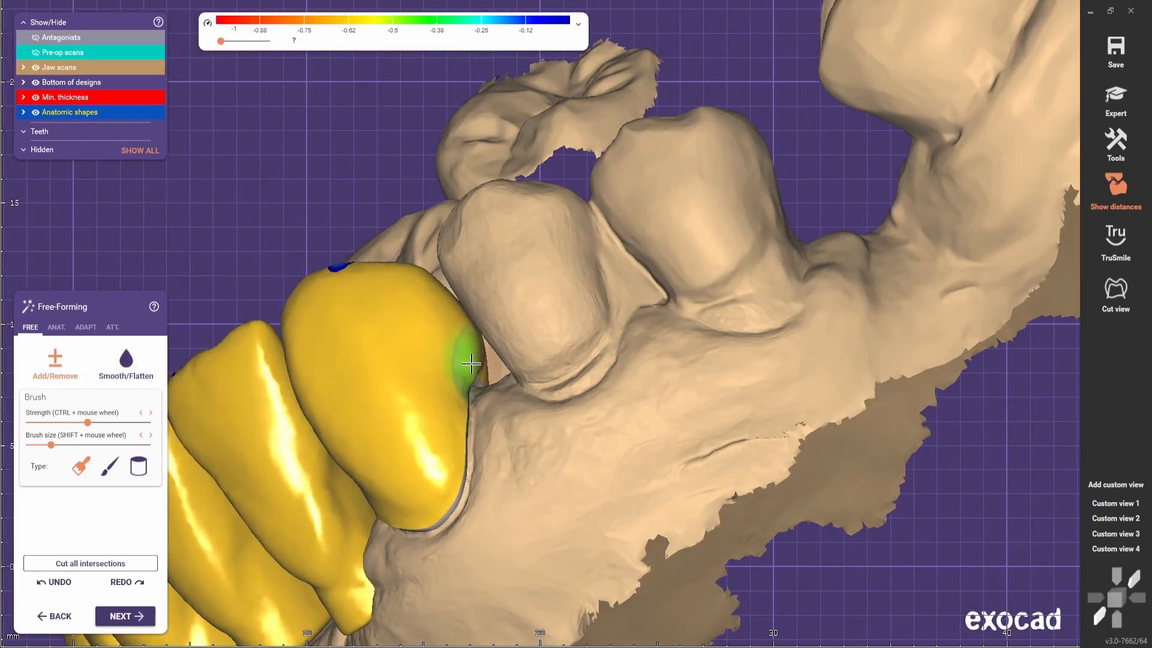
{"action": "scroll", "coordinate": [479, 354], "scroll_direction": "down", "scroll_amount": 2}
{"action": "right_click_drag", "start_coordinate": [478, 354], "coordinate": [530, 450]}
{"action": "scroll", "coordinate": [494, 304], "scroll_direction": "up", "scroll_amount": 2}
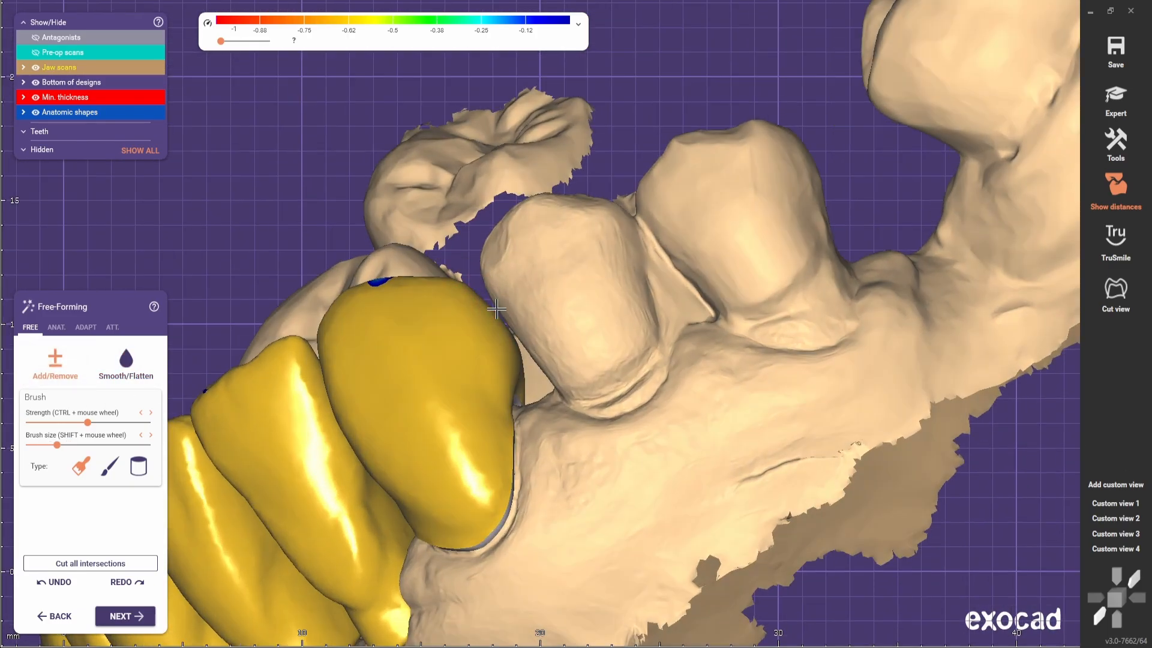
Refine the proximal surfaces of canine 33 with incisor 32 temporarily hidden, and switch to smoothing the crowns
{"action": "scroll", "coordinate": [494, 311], "scroll_direction": "up", "scroll_amount": 2, "text": "shift"}
{"action": "scroll", "coordinate": [426, 349], "scroll_direction": "down", "scroll_amount": 3}
{"action": "right_click_drag", "start_coordinate": [425, 350], "coordinate": [461, 379]}
{"action": "scroll", "coordinate": [462, 380], "scroll_direction": "up", "scroll_amount": 2}
{"action": "scroll", "coordinate": [456, 363], "scroll_direction": "up", "scroll_amount": 2}
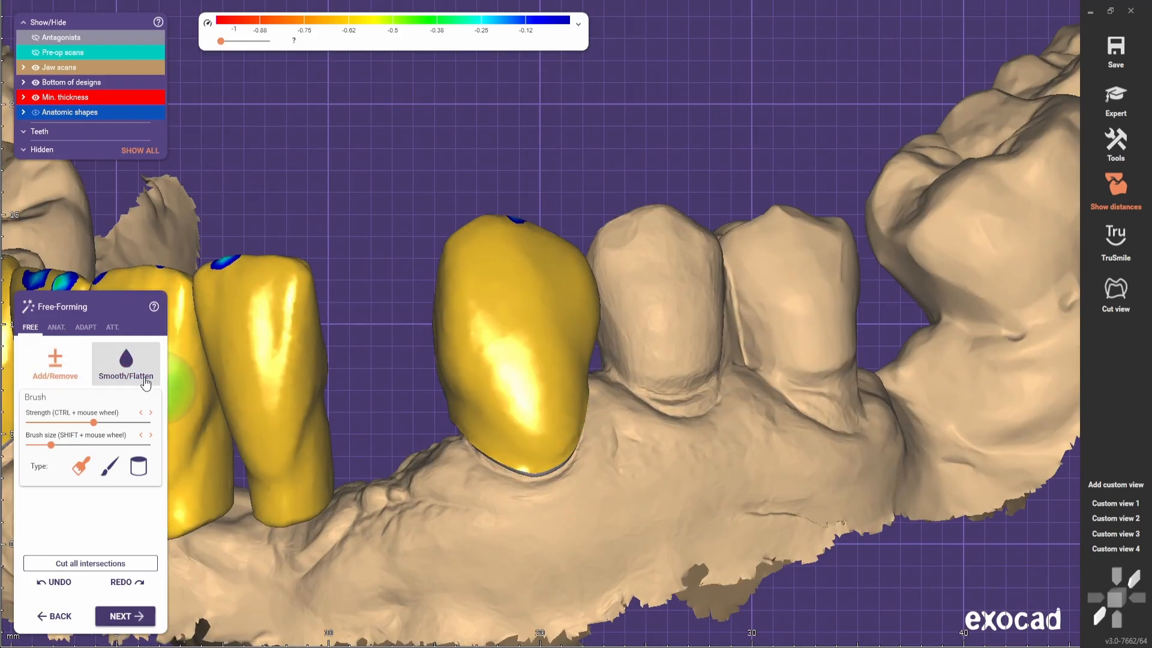
{"action": "scroll", "coordinate": [411, 377], "scroll_direction": "down", "scroll_amount": 3}
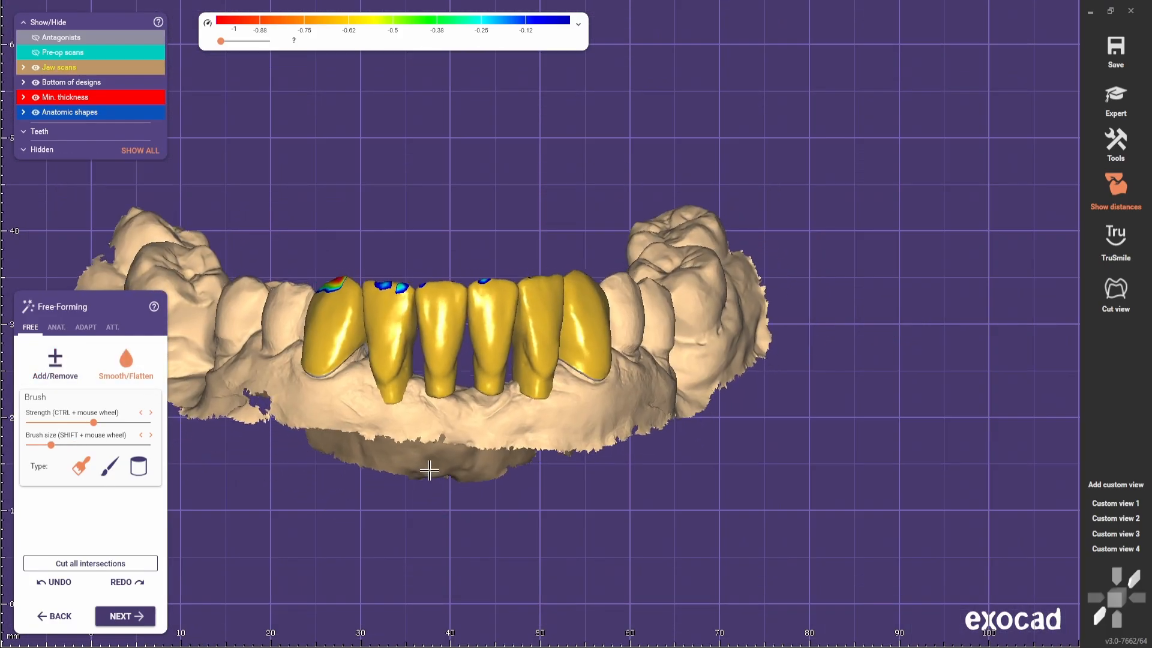
Hide the jaw scan and canine 43, and build up the distal surface of lateral incisor 42 with a larger Add/Remove brush
{"action": "right_click_drag", "start_coordinate": [411, 377], "coordinate": [640, 389]}
{"action": "scroll", "coordinate": [639, 388], "scroll_direction": "up", "scroll_amount": 2}
{"action": "left_click", "coordinate": [639, 388], "text": "ctrl"}
{"action": "left_click", "coordinate": [48, 358]}
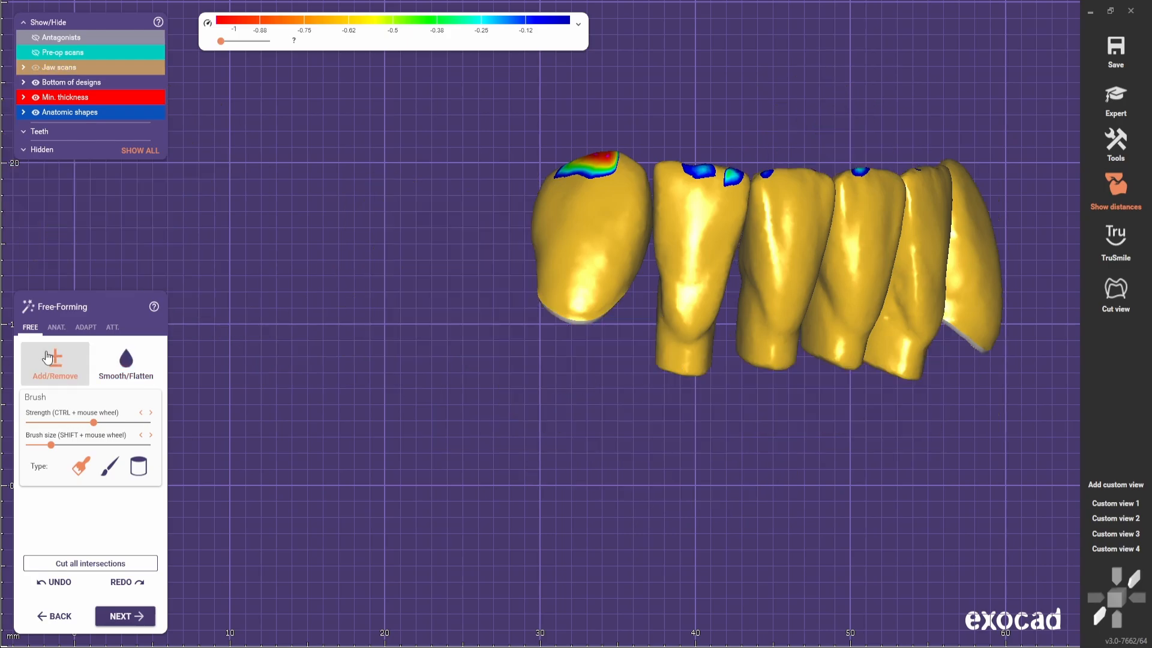
{"action": "scroll", "coordinate": [561, 291], "scroll_direction": "up", "scroll_amount": 3}
{"action": "scroll", "coordinate": [702, 191], "scroll_direction": "up", "scroll_amount": 1, "text": "shift"}
{"action": "left_click", "coordinate": [702, 191], "text": "ctrl"}
{"action": "right_click_drag", "start_coordinate": [702, 191], "coordinate": [733, 153]}
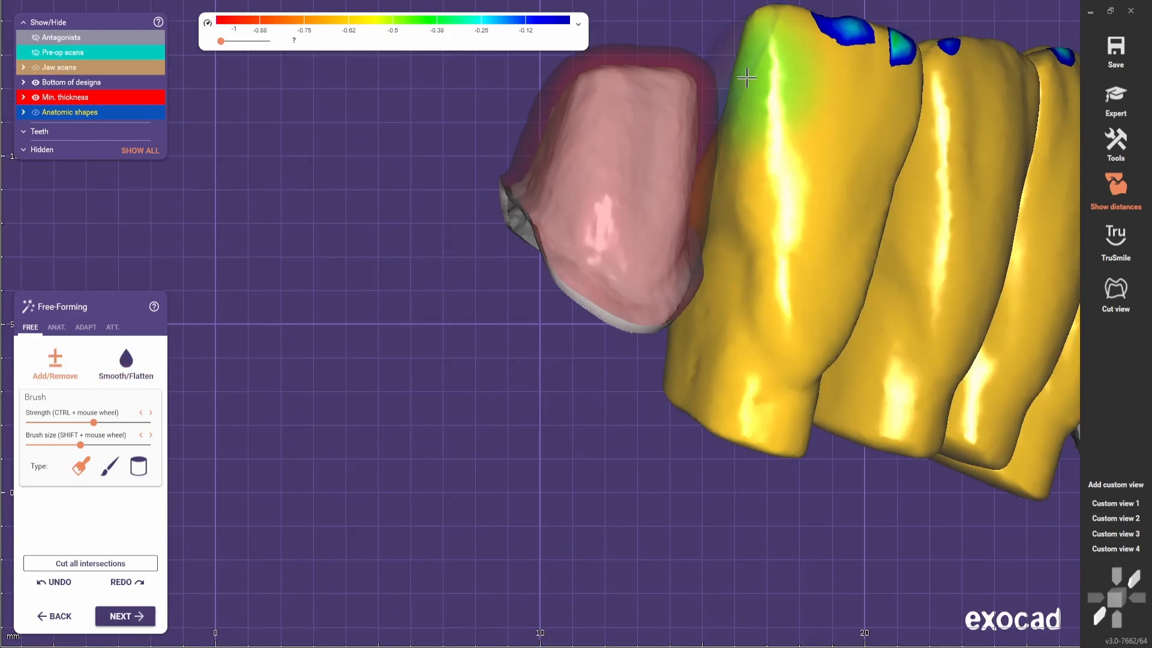
Shape the distolingual side of incisor 42, show canine 43 again and smooth the result
{"action": "right_click_drag", "start_coordinate": [720, 279], "coordinate": [618, 134]}
{"action": "scroll", "coordinate": [617, 134], "scroll_direction": "down", "scroll_amount": 3}
{"action": "scroll", "coordinate": [504, 294], "scroll_direction": "up", "scroll_amount": 2}
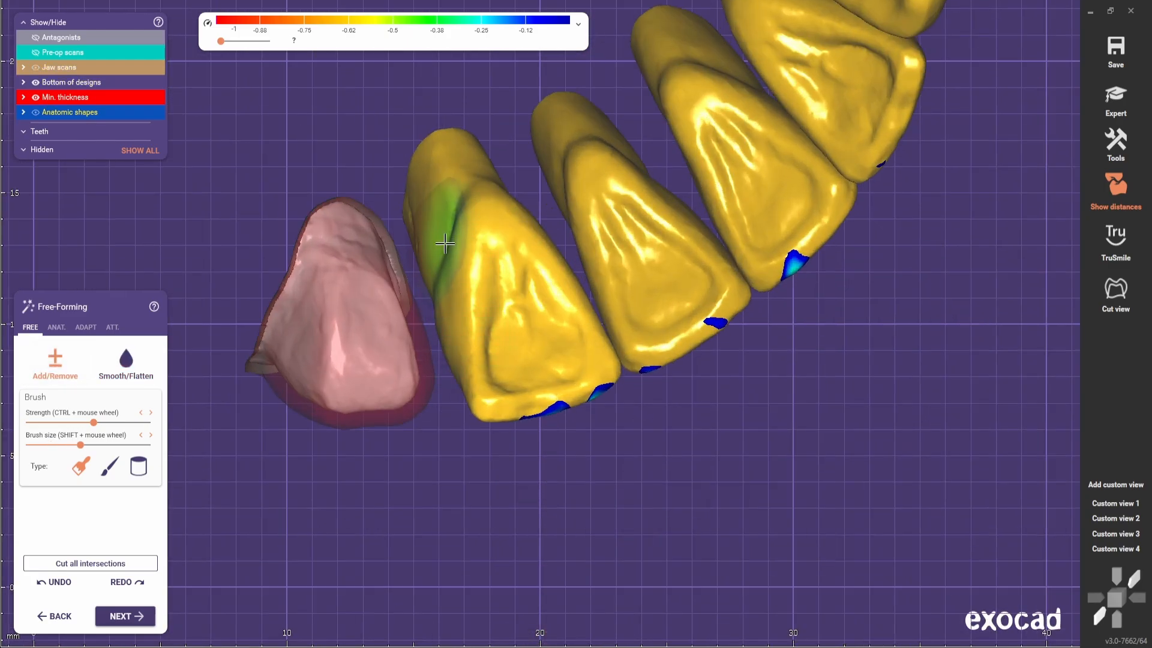
{"action": "right_click_drag", "start_coordinate": [445, 244], "coordinate": [474, 355]}
{"action": "scroll", "coordinate": [475, 355], "scroll_direction": "down", "scroll_amount": 3}
{"action": "scroll", "coordinate": [438, 345], "scroll_direction": "up", "scroll_amount": 3}
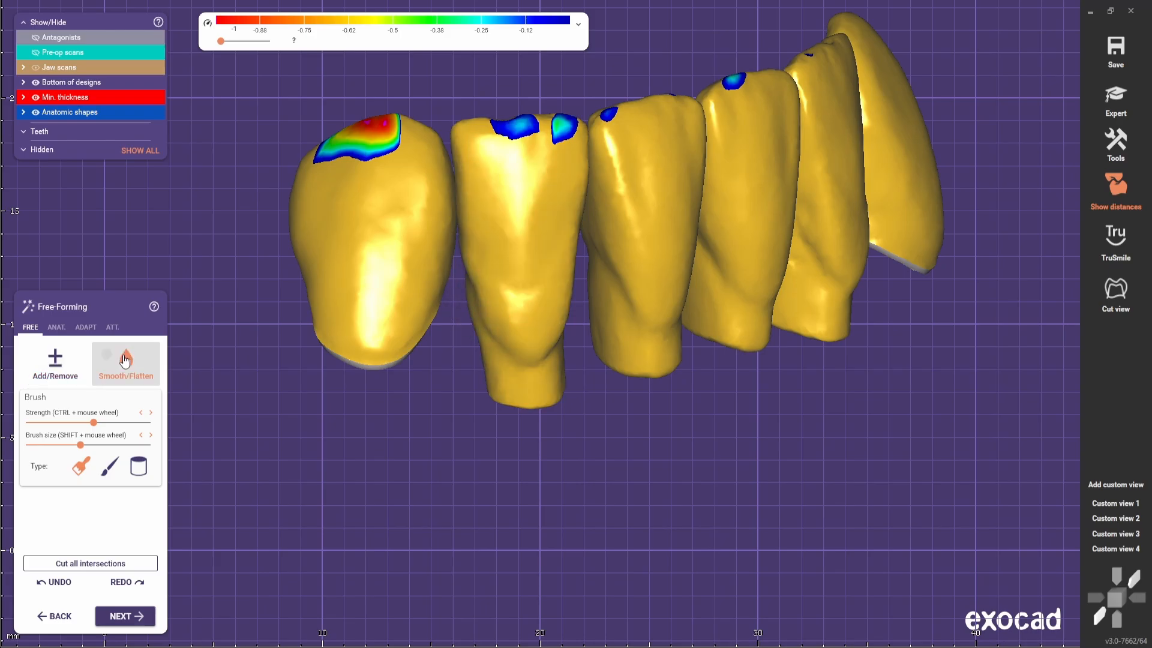
Add material to the proximal surfaces around incisor 42 with an enlarged brush and smooth them
{"action": "right_click_drag", "start_coordinate": [367, 383], "coordinate": [542, 203]}
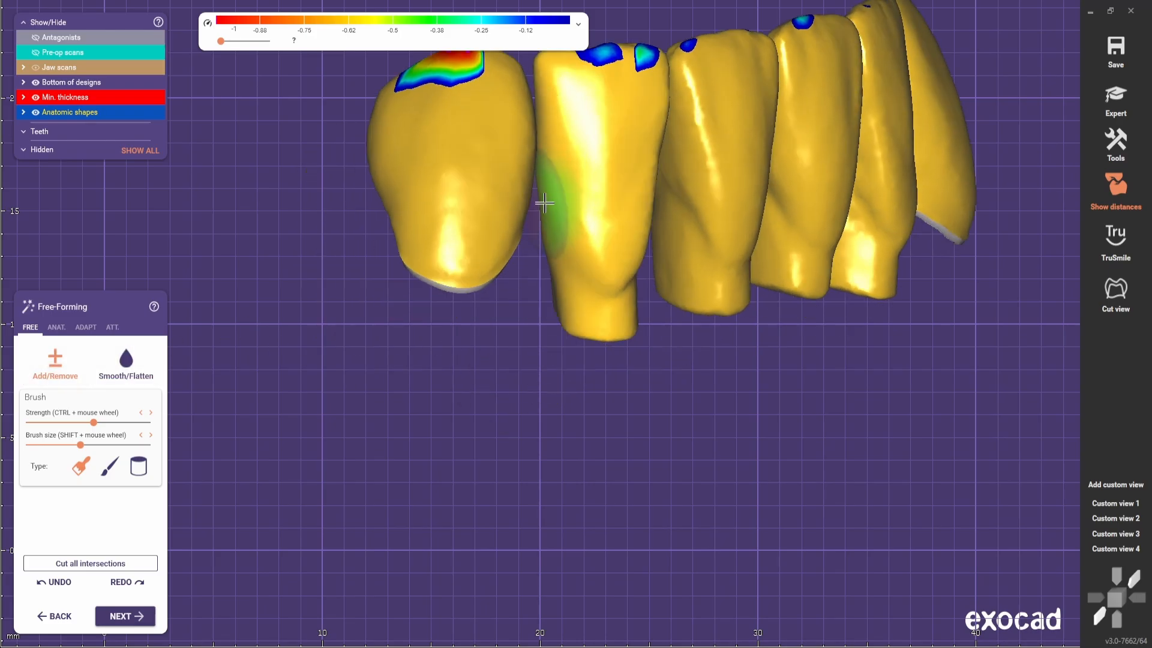
{"action": "scroll", "coordinate": [540, 258], "scroll_direction": "down", "scroll_amount": 2}
{"action": "right_click_drag", "start_coordinate": [540, 269], "coordinate": [368, 267]}
{"action": "scroll", "coordinate": [336, 219], "scroll_direction": "up", "scroll_amount": 2}
{"action": "scroll", "coordinate": [336, 210], "scroll_direction": "up", "scroll_amount": 2, "text": "shift"}
{"action": "scroll", "coordinate": [528, 236], "scroll_direction": "up", "scroll_amount": 1}
{"action": "mouse_move", "coordinate": [336, 210]}
{"action": "right_mouse_down"}
{"action": "mouse_move", "coordinate": [528, 236]}
{"action": "mouse_move", "coordinate": [393, 237]}
{"action": "right_mouse_up"}
{"action": "left_click", "coordinate": [119, 372]}
{"action": "scroll", "coordinate": [421, 303], "scroll_direction": "down", "scroll_amount": 3}
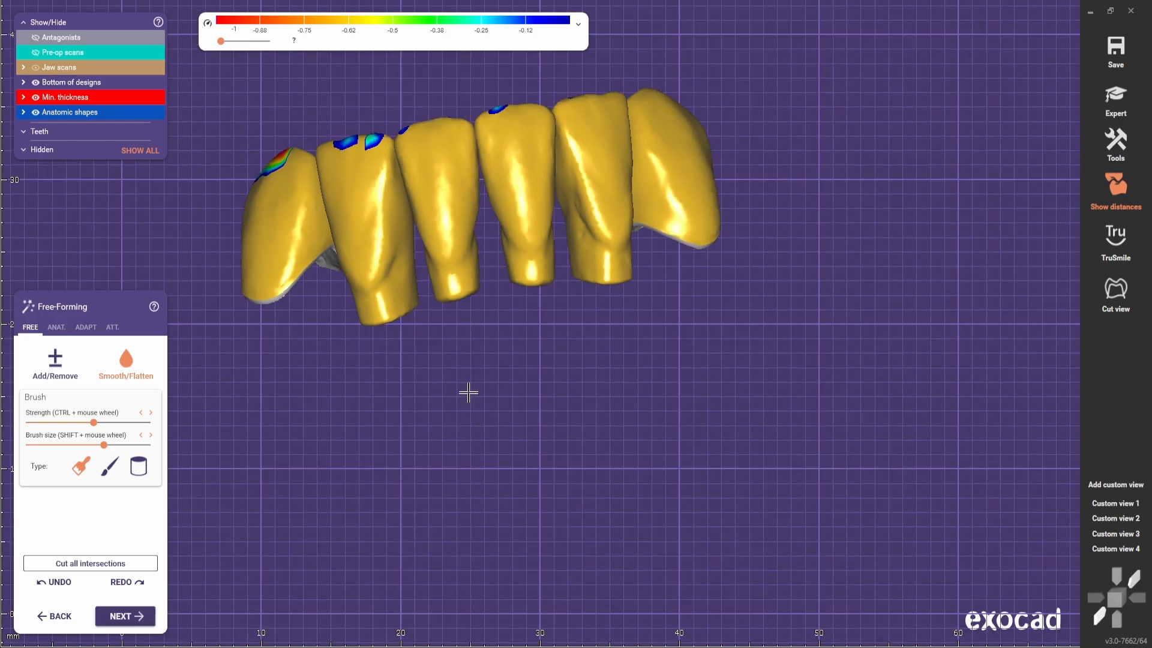
Show the jaw scan and build up the proximal surfaces of the central incisors from the lingual side
{"action": "right_click_drag", "start_coordinate": [468, 393], "coordinate": [539, 319]}
{"action": "scroll", "coordinate": [543, 258], "scroll_direction": "up", "scroll_amount": 3}
{"action": "scroll", "coordinate": [569, 416], "scroll_direction": "down", "scroll_amount": 2}
{"action": "right_click_drag", "start_coordinate": [550, 237], "coordinate": [421, 245]}
{"action": "scroll", "coordinate": [404, 273], "scroll_direction": "up", "scroll_amount": 3}
{"action": "middle_click_drag", "start_coordinate": [518, 162], "coordinate": [576, 86]}
{"action": "mouse_move", "coordinate": [576, 86]}
{"action": "right_mouse_down"}
{"action": "mouse_move", "coordinate": [567, 126]}
{"action": "mouse_move", "coordinate": [461, 155]}
{"action": "mouse_move", "coordinate": [442, 268]}
{"action": "mouse_move", "coordinate": [474, 134]}
{"action": "mouse_move", "coordinate": [509, 300]}
{"action": "mouse_move", "coordinate": [524, 237]}
{"action": "mouse_move", "coordinate": [403, 305]}
{"action": "right_mouse_up"}
{"action": "scroll", "coordinate": [461, 155], "scroll_direction": "down", "scroll_amount": 1}
{"action": "scroll", "coordinate": [442, 268], "scroll_direction": "up", "scroll_amount": 3}
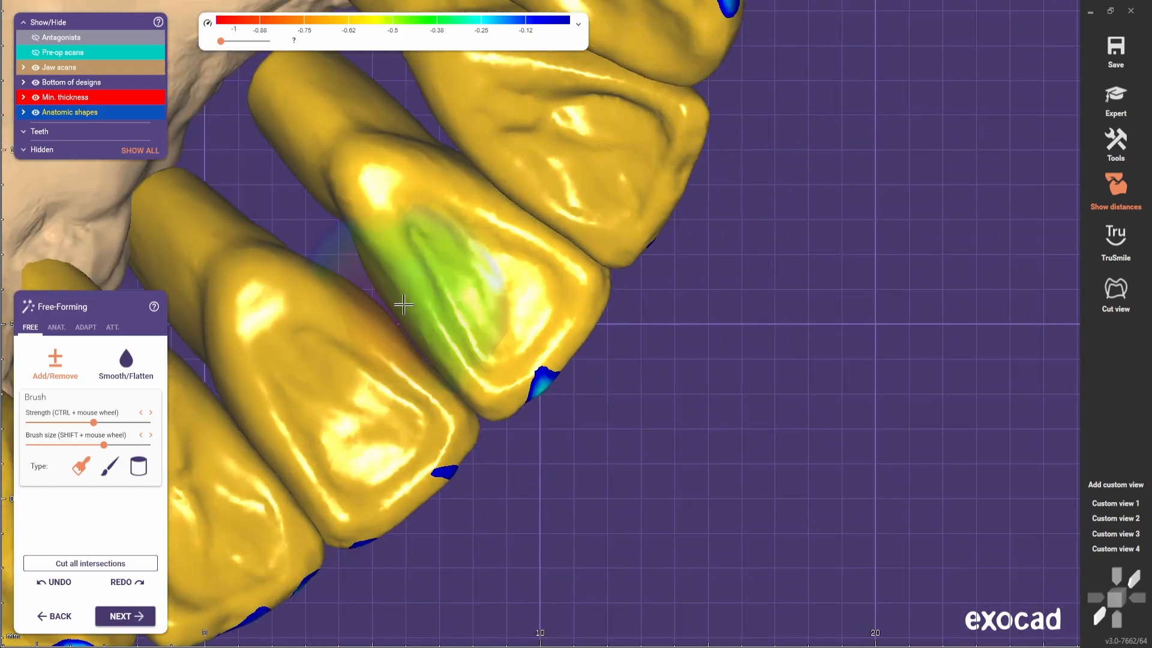
Smooth the incisors from the labial side with a smaller Smooth/Flatten brush
{"action": "mouse_move", "coordinate": [492, 198]}
{"action": "right_mouse_down"}
{"action": "mouse_move", "coordinate": [282, 337]}
{"action": "mouse_move", "coordinate": [337, 234]}
{"action": "mouse_move", "coordinate": [613, 253]}
{"action": "mouse_move", "coordinate": [867, 427]}
{"action": "mouse_move", "coordinate": [545, 468]}
{"action": "mouse_move", "coordinate": [492, 360]}
{"action": "right_mouse_up"}
{"action": "scroll", "coordinate": [613, 252], "scroll_direction": "down", "scroll_amount": 5}
{"action": "scroll", "coordinate": [492, 360], "scroll_direction": "up", "scroll_amount": 2}
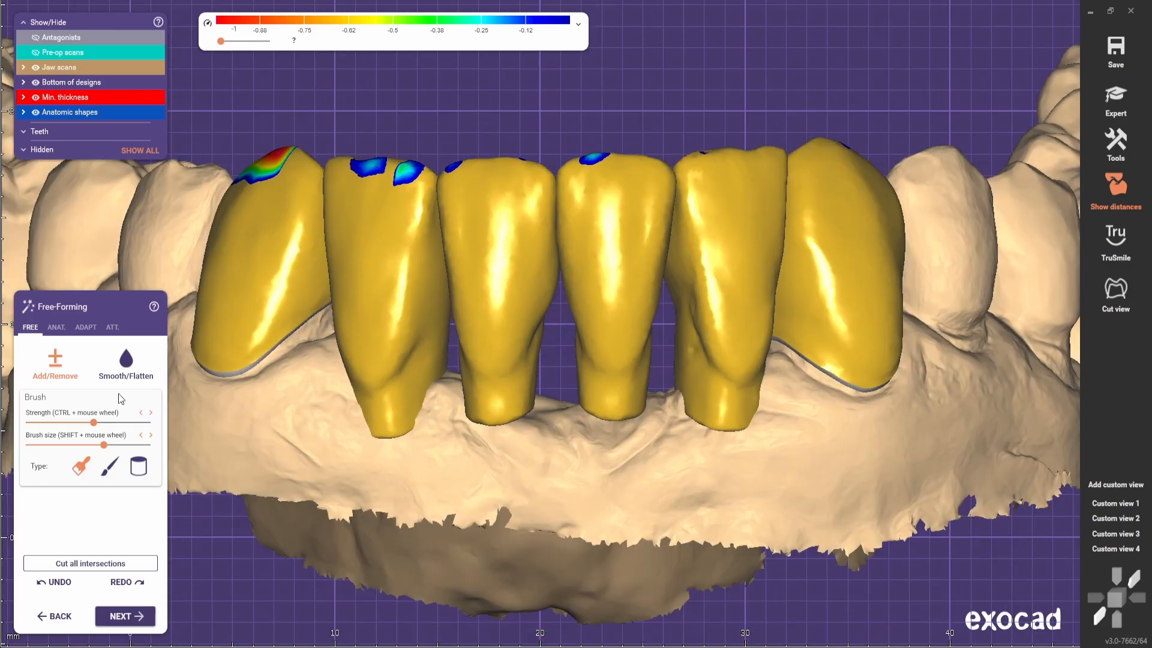
{"action": "left_click", "coordinate": [125, 366]}
{"action": "scroll", "coordinate": [561, 265], "scroll_direction": "up", "scroll_amount": 2}
{"action": "scroll", "coordinate": [556, 270], "scroll_direction": "down", "scroll_amount": 2}
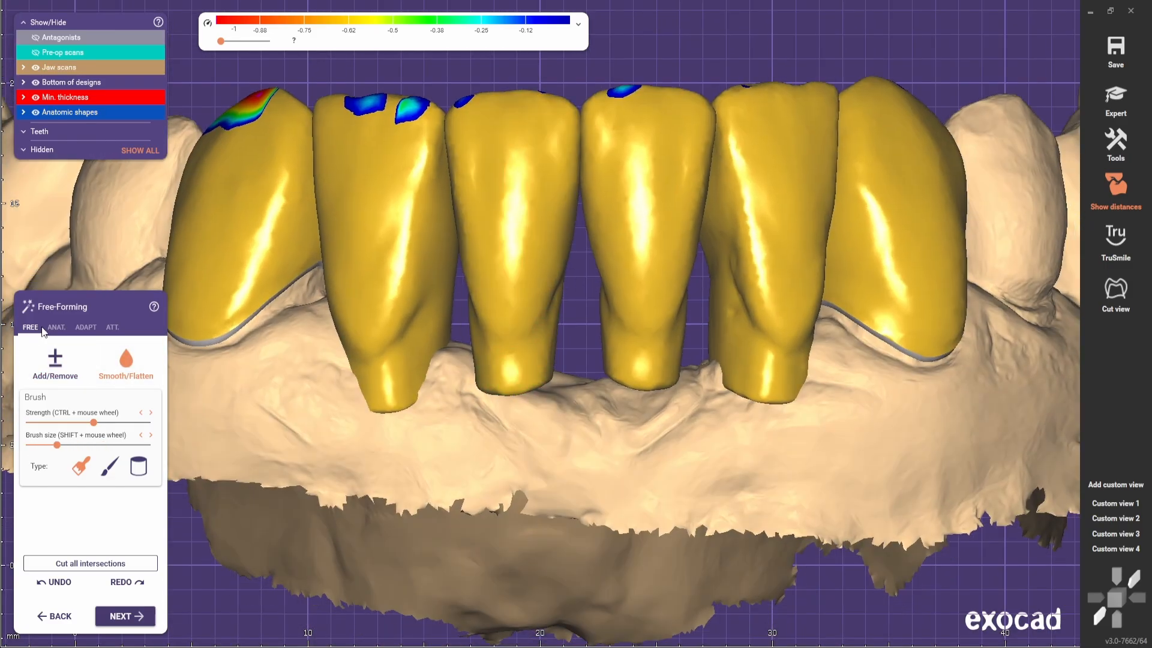
Adjust the proximal areas of the incisors from the lingual side with the anatomic Tooth parts preset
{"action": "right_click_drag", "start_coordinate": [364, 358], "coordinate": [596, 290]}
{"action": "scroll", "coordinate": [630, 129], "scroll_direction": "up", "scroll_amount": 2}
{"action": "left_click", "coordinate": [124, 381]}
{"action": "scroll", "coordinate": [585, 183], "scroll_direction": "up", "scroll_amount": 2}
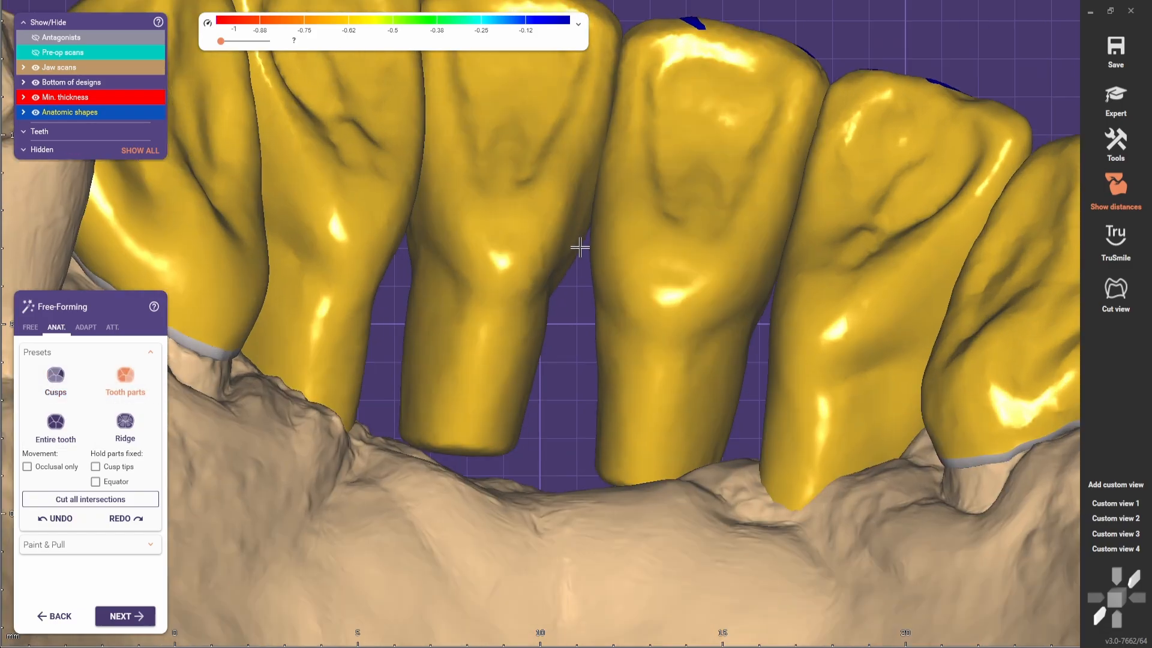
{"action": "scroll", "coordinate": [580, 247], "scroll_direction": "down", "scroll_amount": 3}
{"action": "right_click_drag", "start_coordinate": [578, 290], "coordinate": [612, 263]}
{"action": "scroll", "coordinate": [727, 254], "scroll_direction": "up", "scroll_amount": 1}
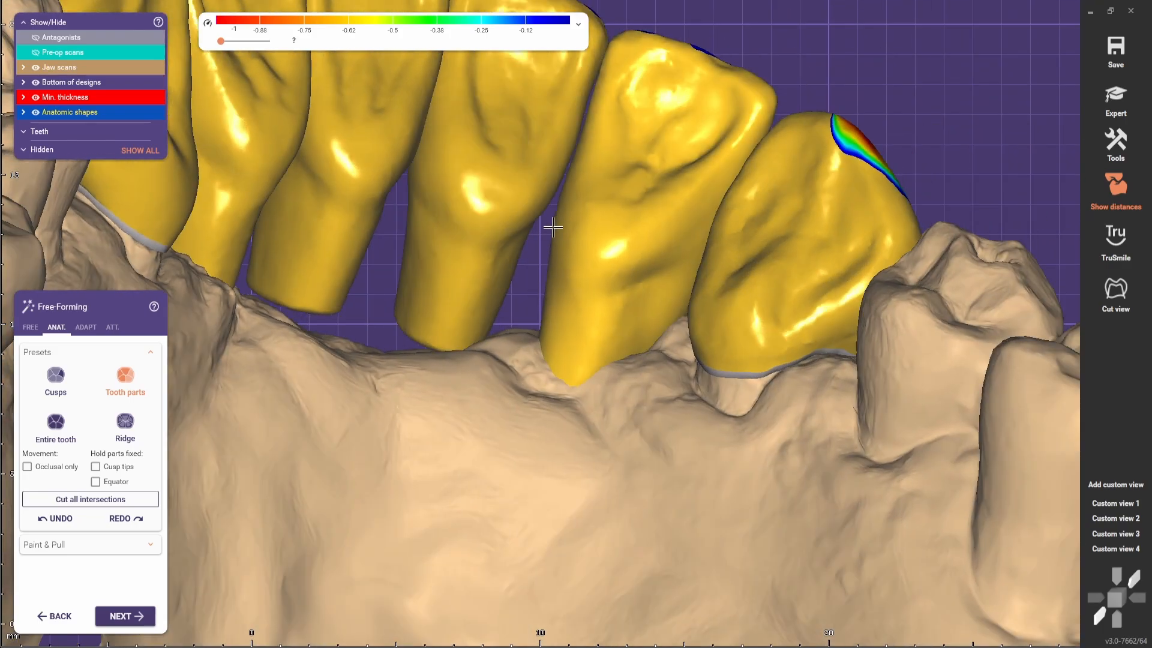
{"action": "middle_click_drag", "start_coordinate": [553, 228], "coordinate": [558, 292]}
{"action": "scroll", "coordinate": [558, 292], "scroll_direction": "up", "scroll_amount": 2}
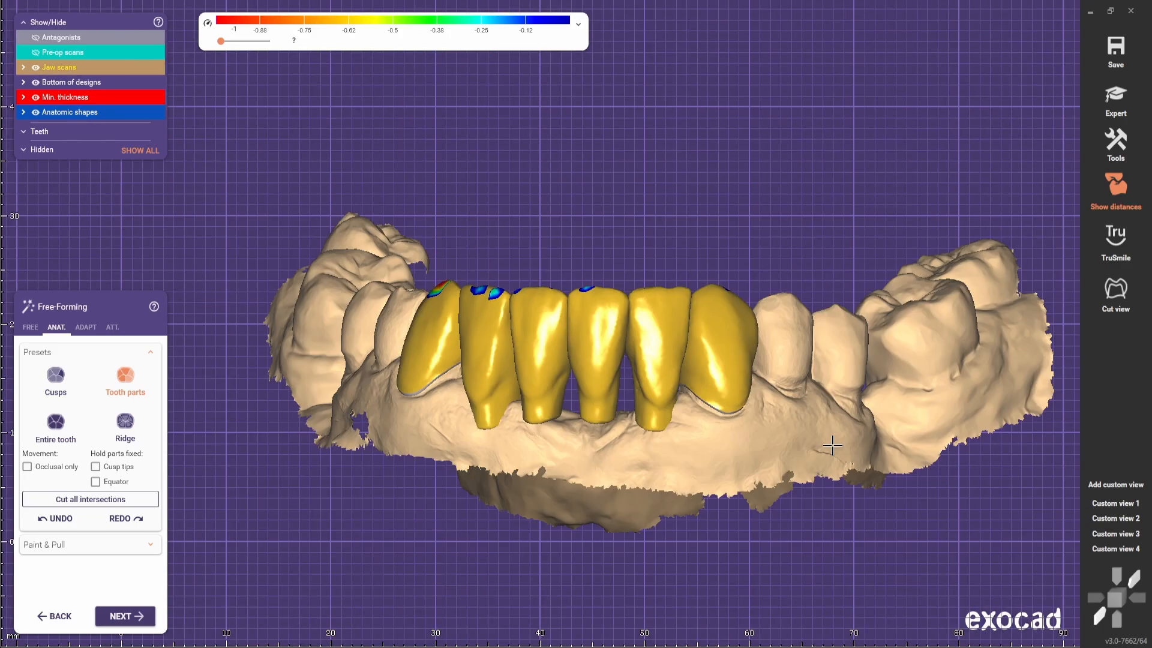
Return to the free Add/Remove brush and add material to the incisors' proximal surfaces to narrow the interdental gaps
{"action": "right_click_drag", "start_coordinate": [828, 442], "coordinate": [558, 432]}
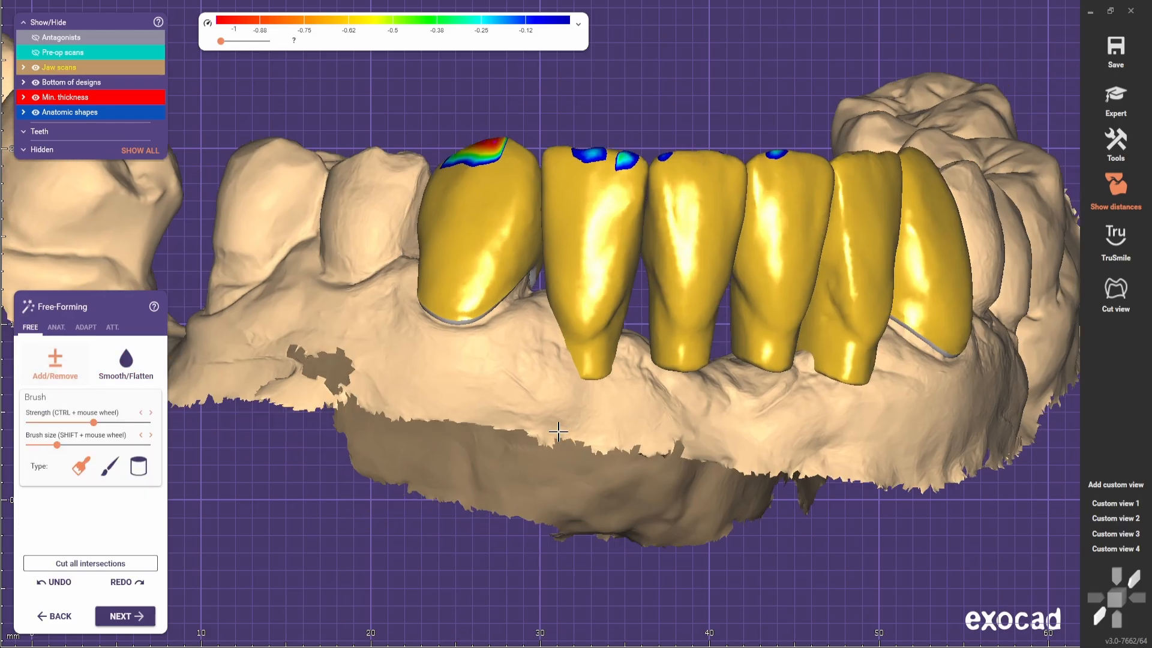
{"action": "scroll", "coordinate": [729, 387], "scroll_direction": "up", "scroll_amount": 4}
{"action": "middle_click_drag", "start_coordinate": [741, 254], "coordinate": [538, 224]}
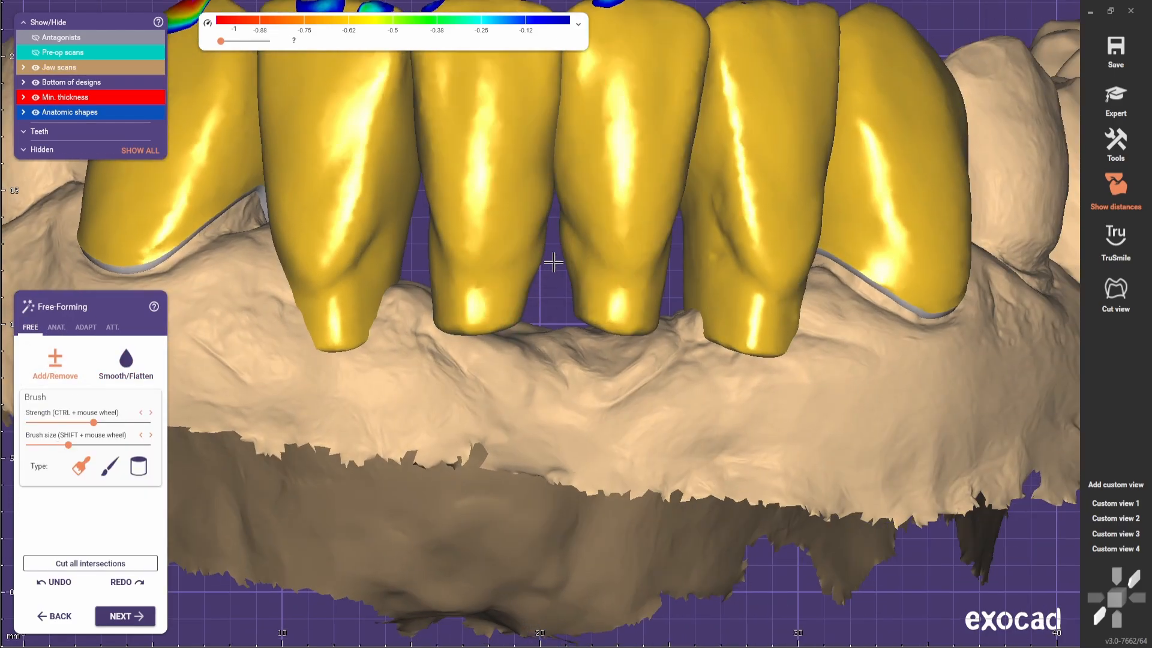
{"action": "mouse_move", "coordinate": [560, 217]}
{"action": "right_mouse_down"}
{"action": "mouse_move", "coordinate": [595, 205]}
{"action": "mouse_move", "coordinate": [606, 282]}
{"action": "mouse_move", "coordinate": [641, 324]}
{"action": "mouse_move", "coordinate": [516, 339]}
{"action": "mouse_move", "coordinate": [312, 264]}
{"action": "mouse_move", "coordinate": [367, 360]}
{"action": "mouse_move", "coordinate": [440, 257]}
{"action": "mouse_move", "coordinate": [434, 420]}
{"action": "right_mouse_up"}
{"action": "scroll", "coordinate": [434, 420], "scroll_direction": "down", "scroll_amount": 2}
{"action": "scroll", "coordinate": [434, 419], "scroll_direction": "up", "scroll_amount": 3}
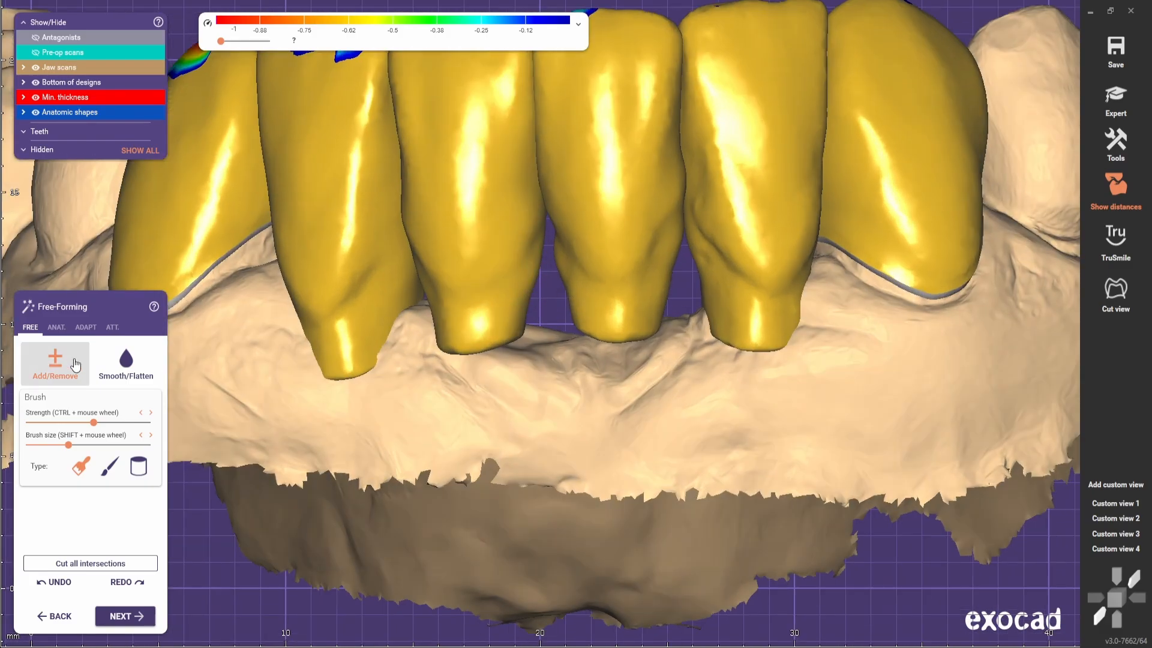
Smooth the incisors' labial and proximal surfaces with a small Smooth/Flatten brush, hiding neighbouring crowns to reach the contact sides
{"action": "left_click", "coordinate": [126, 363]}
{"action": "right_click_drag", "start_coordinate": [527, 159], "coordinate": [534, 329]}
{"action": "right_click_drag", "start_coordinate": [822, 249], "coordinate": [684, 310]}
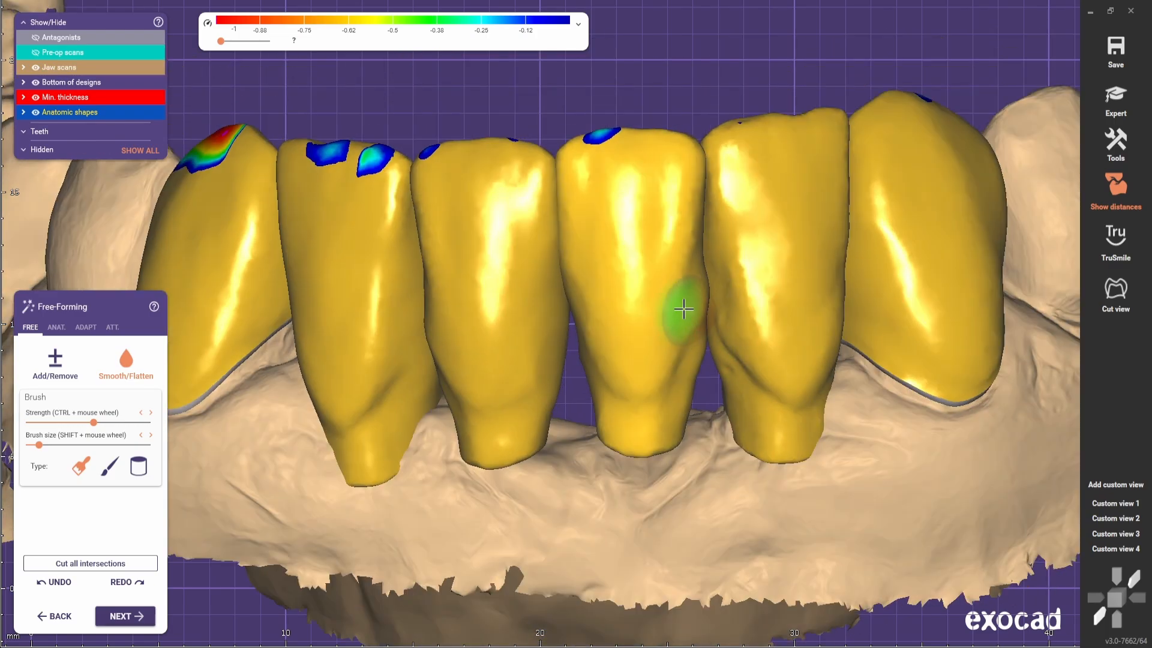
{"action": "left_click_drag", "start_coordinate": [701, 347], "coordinate": [720, 378]}
{"action": "right_click_drag", "start_coordinate": [427, 298], "coordinate": [571, 324]}
{"action": "mouse_move", "coordinate": [571, 324]}
{"action": "left_mouse_down"}
{"action": "mouse_move", "coordinate": [568, 356]}
{"action": "mouse_move", "coordinate": [558, 300]}
{"action": "left_mouse_up"}
{"action": "middle_click_drag", "start_coordinate": [558, 300], "coordinate": [684, 198]}
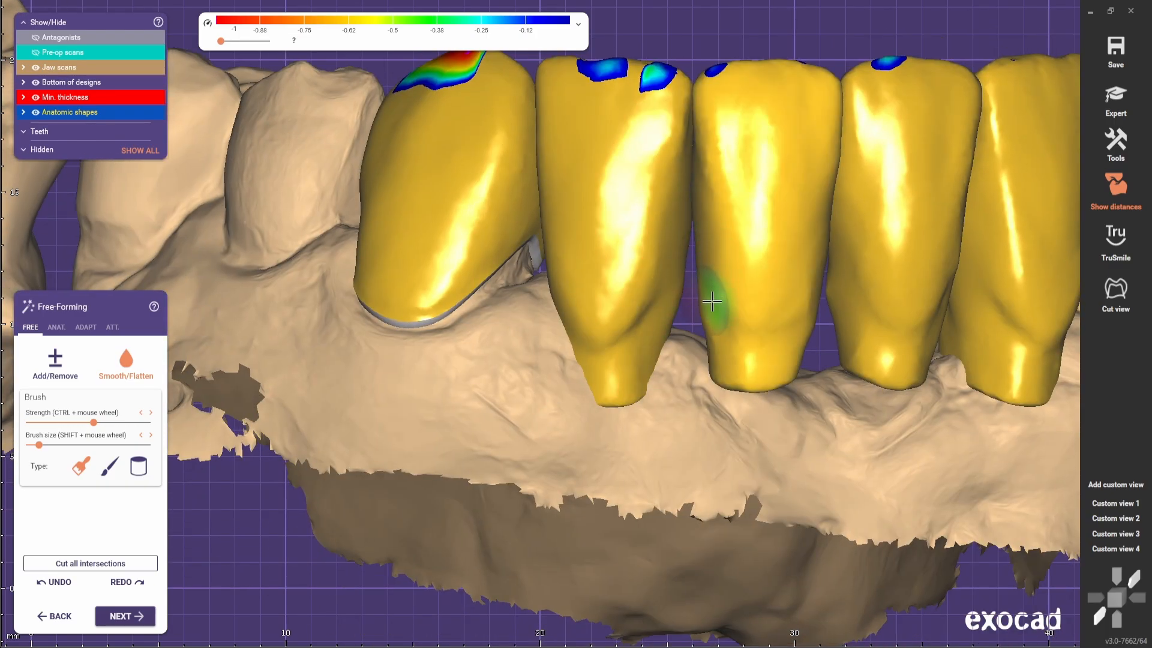
{"action": "right_click_drag", "start_coordinate": [830, 292], "coordinate": [706, 260]}
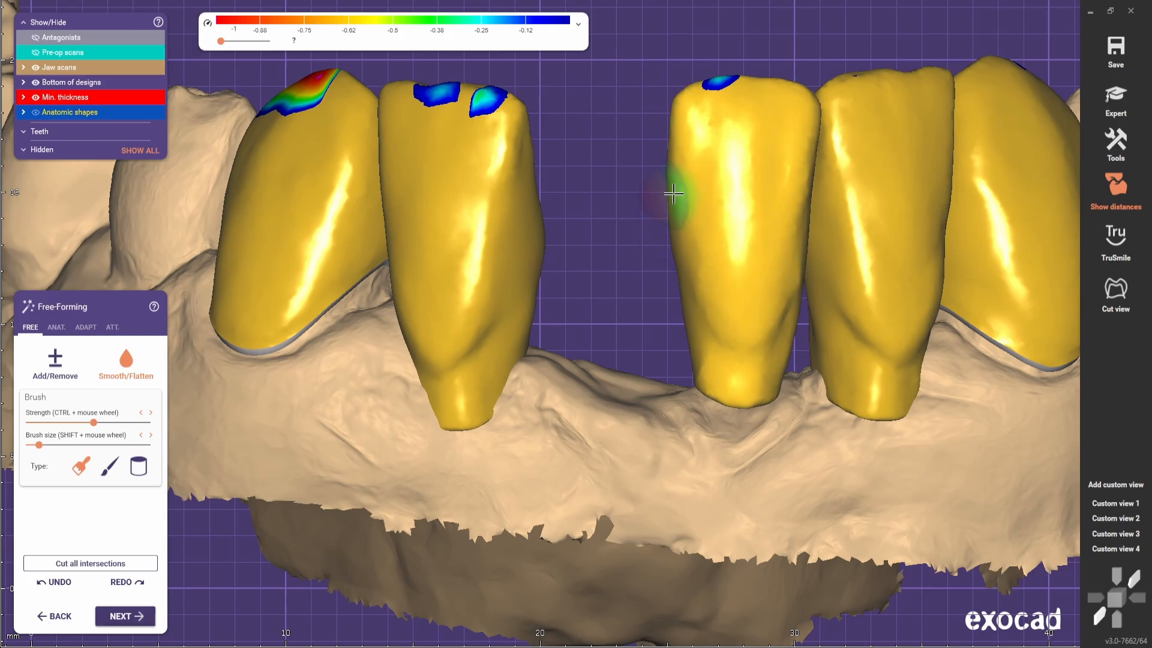
{"action": "right_click_drag", "start_coordinate": [843, 262], "coordinate": [758, 279]}
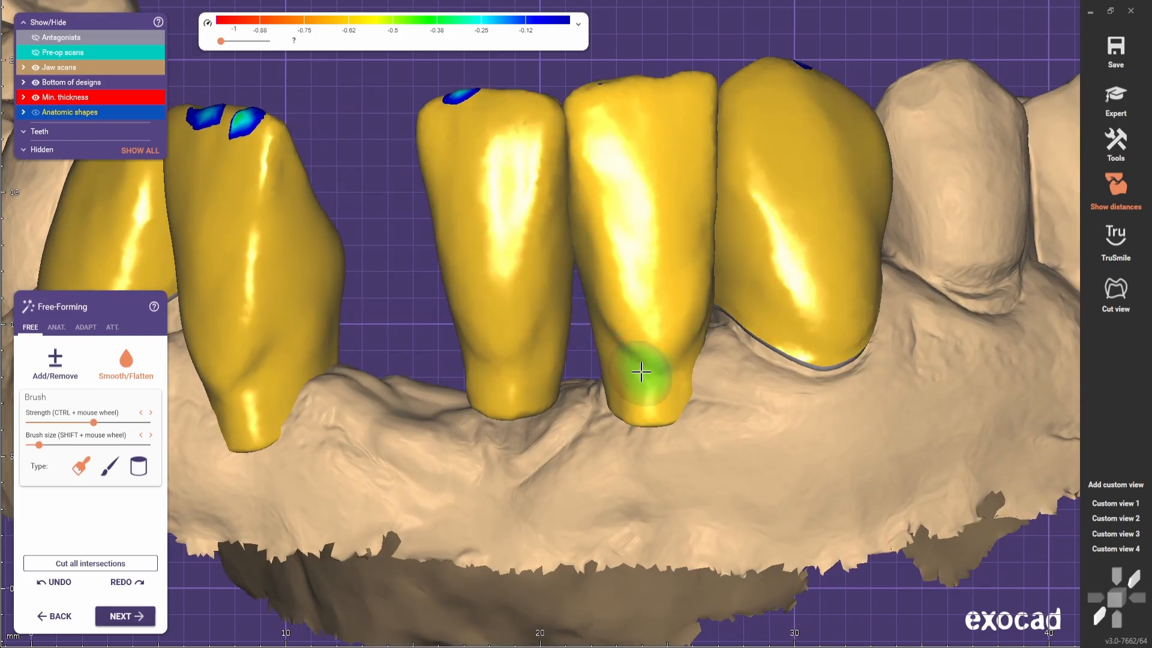
{"action": "right_click_drag", "start_coordinate": [641, 372], "coordinate": [590, 248]}
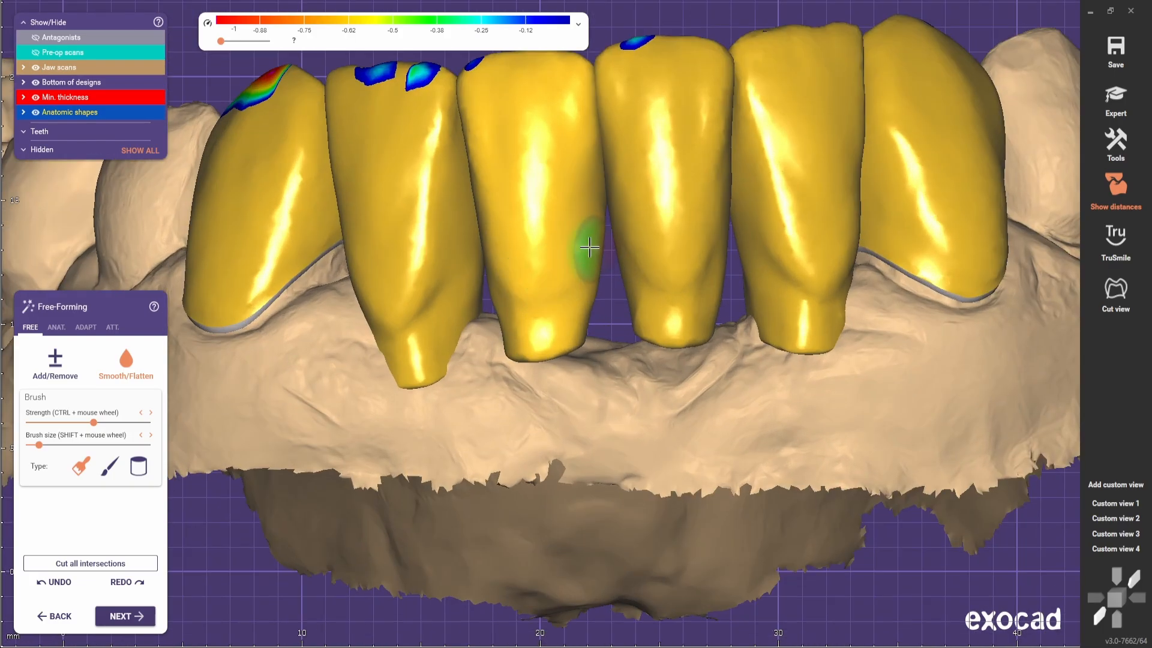
Make the jaw scan semi-transparent and round off the incisors' cervical ends with the Smooth/Flatten brush from the labial side
{"action": "scroll", "coordinate": [590, 247], "scroll_direction": "down", "scroll_amount": 5}
{"action": "left_click", "coordinate": [1100, 504]}
{"action": "scroll", "coordinate": [486, 370], "scroll_direction": "down", "scroll_amount": 2}
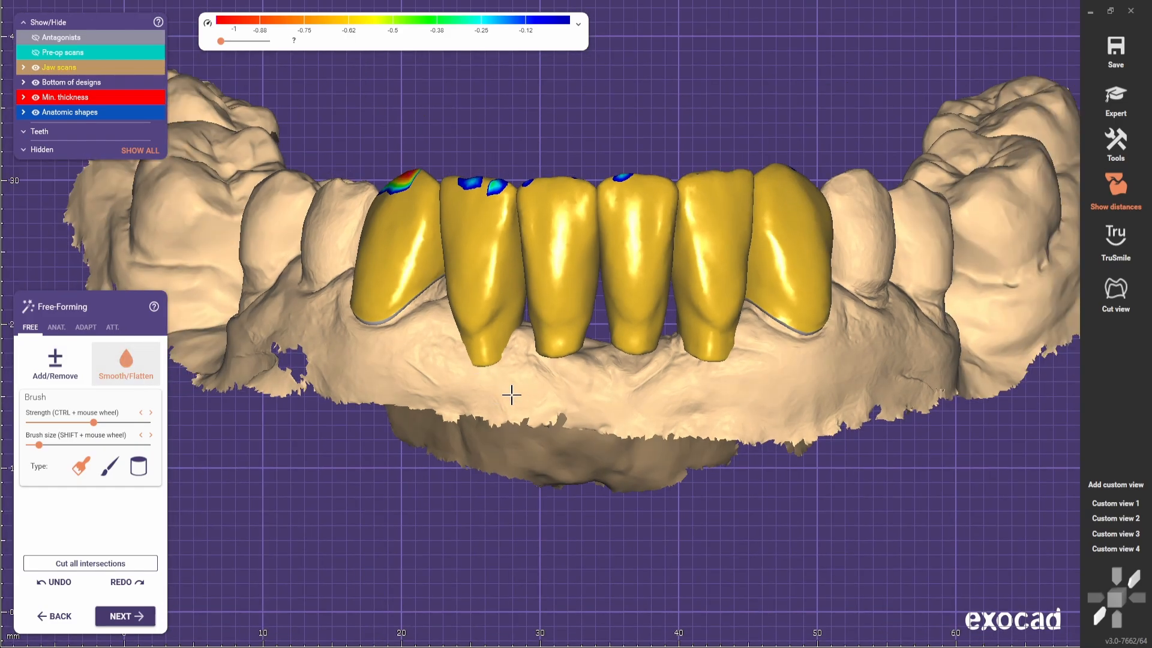
{"action": "scroll", "coordinate": [511, 394], "scroll_direction": "up", "scroll_amount": 4}
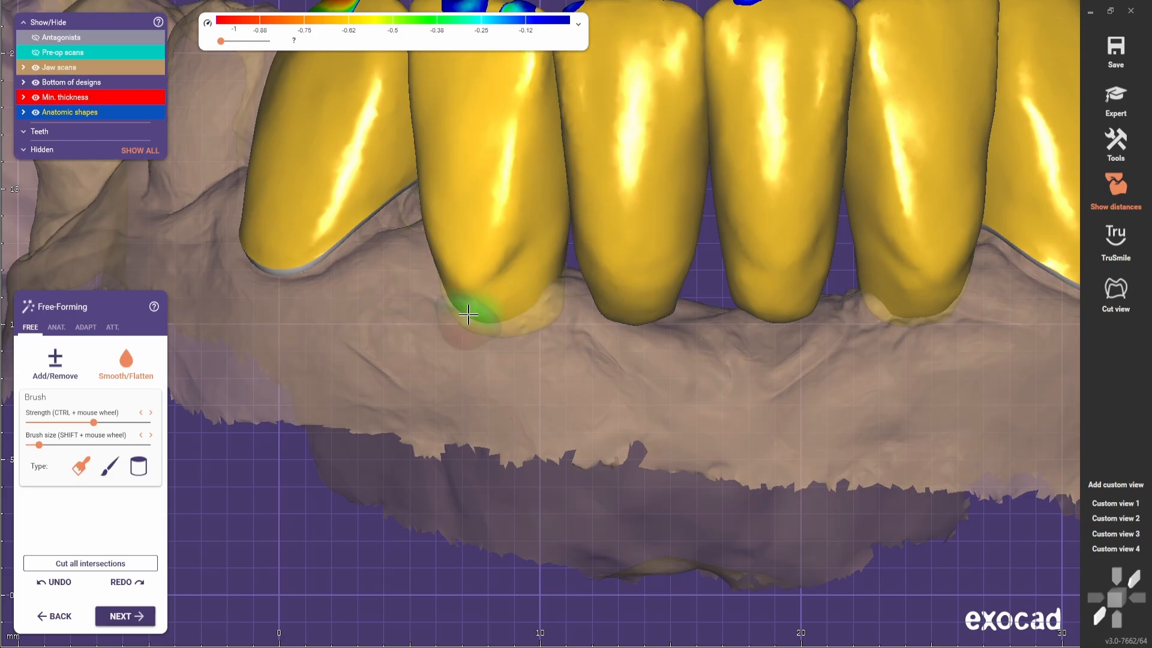
{"action": "scroll", "coordinate": [477, 375], "scroll_direction": "down", "scroll_amount": 5}
{"action": "scroll", "coordinate": [594, 312], "scroll_direction": "up", "scroll_amount": 4}
{"action": "scroll", "coordinate": [561, 315], "scroll_direction": "down", "scroll_amount": 3}
{"action": "scroll", "coordinate": [573, 258], "scroll_direction": "up", "scroll_amount": 3}
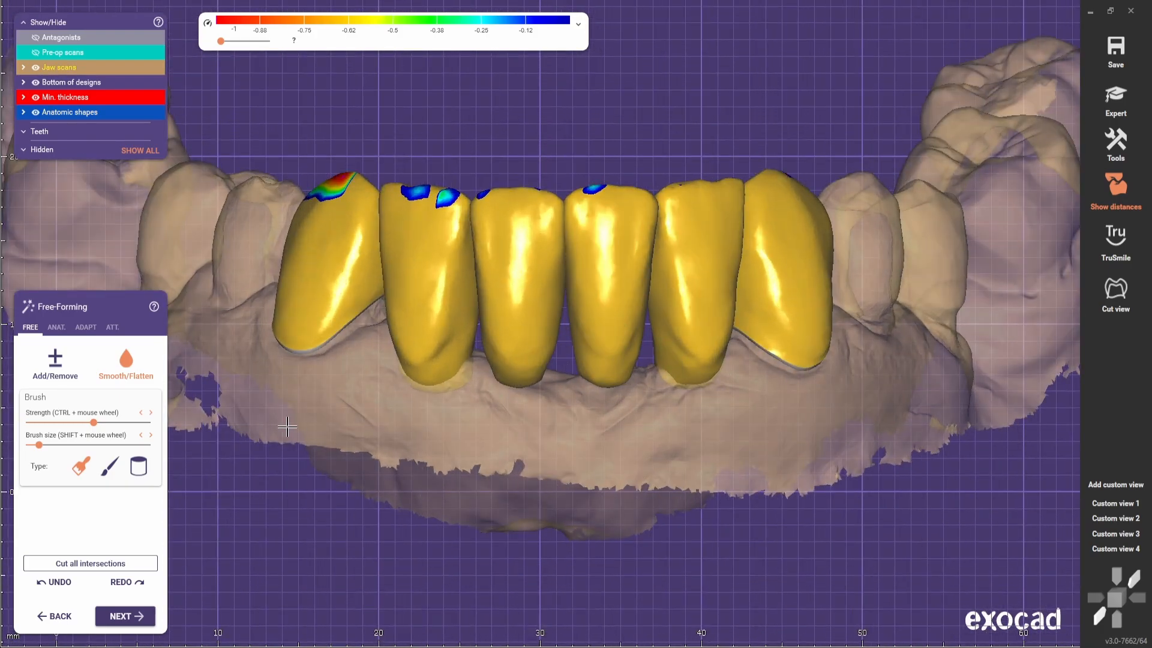
Build up the incisors' cervical proximal surfaces with a larger Add/Remove brush, hiding adjacent crowns for access
{"action": "scroll", "coordinate": [348, 426], "scroll_direction": "down", "scroll_amount": 2}
{"action": "left_click", "coordinate": [540, 391], "text": "ctrl"}
{"action": "scroll", "coordinate": [549, 399], "scroll_direction": "up", "scroll_amount": 2}
{"action": "scroll", "coordinate": [420, 402], "scroll_direction": "down", "scroll_amount": 2}
{"action": "mouse_move", "coordinate": [528, 396]}
{"action": "right_mouse_down"}
{"action": "mouse_move", "coordinate": [318, 414]}
{"action": "mouse_move", "coordinate": [329, 424]}
{"action": "right_mouse_up"}
{"action": "scroll", "coordinate": [345, 420], "scroll_direction": "up", "scroll_amount": 5}
{"action": "key", "text": "1"}
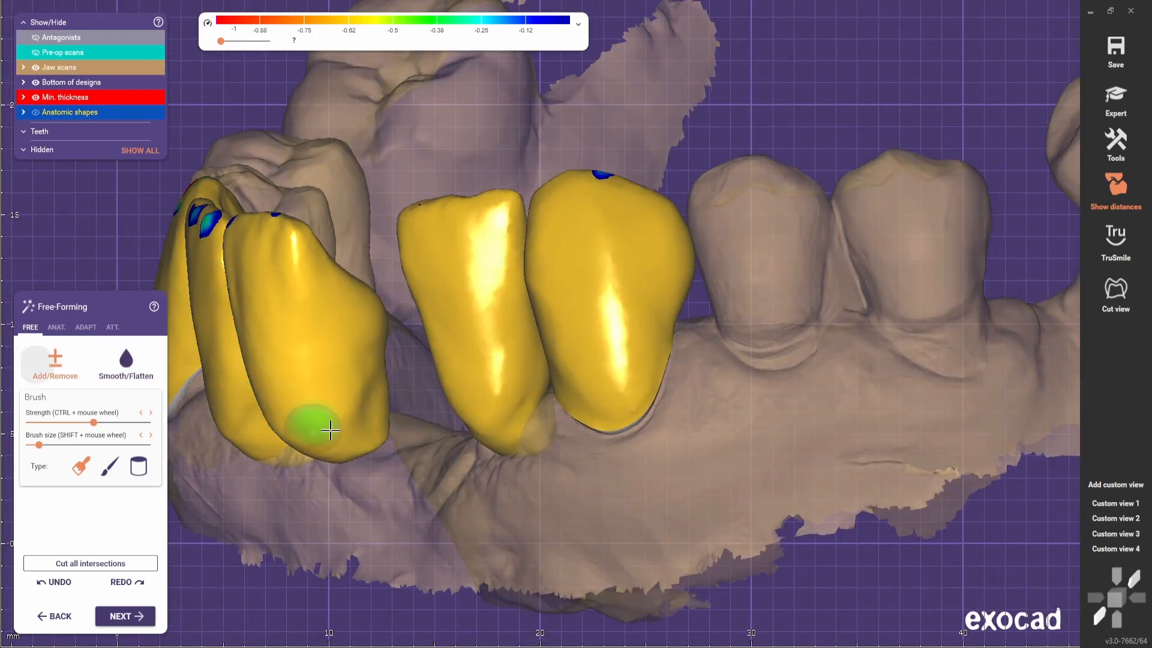
{"action": "scroll", "coordinate": [384, 390], "scroll_direction": "up", "scroll_amount": 4, "text": "shift"}
{"action": "scroll", "coordinate": [400, 379], "scroll_direction": "down", "scroll_amount": 2}
{"action": "right_click_drag", "start_coordinate": [401, 379], "coordinate": [625, 327]}
{"action": "left_click", "coordinate": [624, 327], "text": "ctrl"}
{"action": "scroll", "coordinate": [660, 324], "scroll_direction": "up", "scroll_amount": 2}
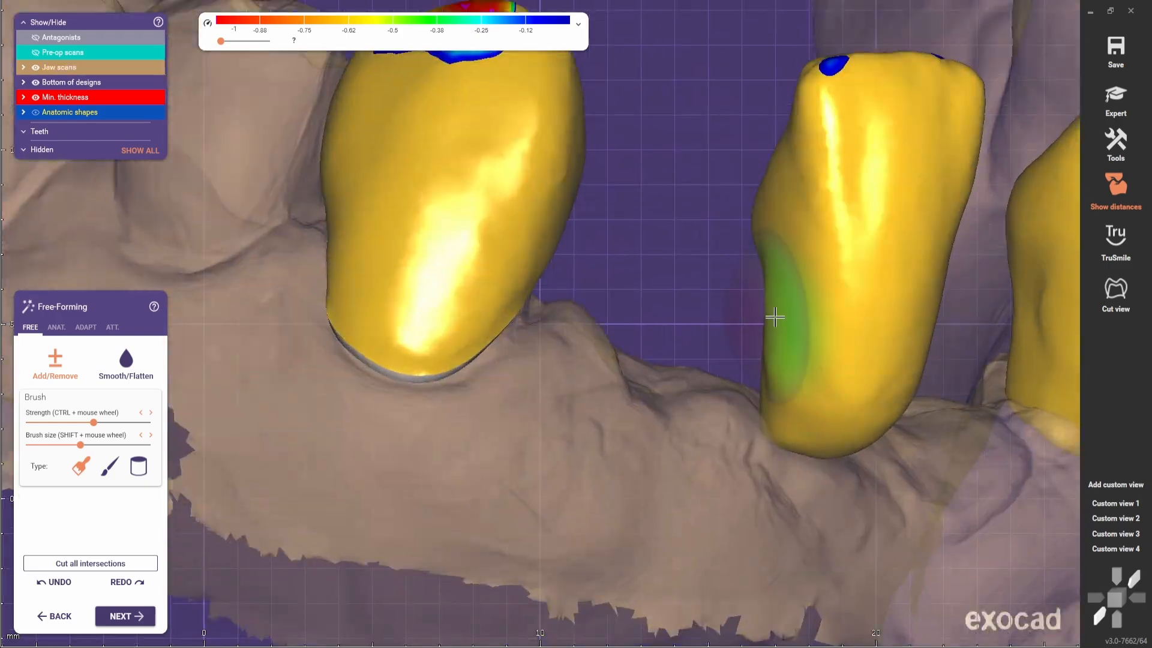
{"action": "right_click_drag", "start_coordinate": [764, 398], "coordinate": [802, 342]}
{"action": "scroll", "coordinate": [802, 342], "scroll_direction": "down", "scroll_amount": 1}
Smooth the built-up proximal surfaces of the central incisors with the large Smooth/Flatten brush
{"action": "left_click", "coordinate": [124, 363]}
{"action": "left_click_drag", "start_coordinate": [810, 240], "coordinate": [801, 252]}
{"action": "right_click_drag", "start_coordinate": [711, 360], "coordinate": [498, 329]}
{"action": "scroll", "coordinate": [498, 329], "scroll_direction": "down", "scroll_amount": 3}
{"action": "scroll", "coordinate": [498, 330], "scroll_direction": "up", "scroll_amount": 2}
{"action": "left_click_drag", "start_coordinate": [270, 204], "coordinate": [267, 234]}
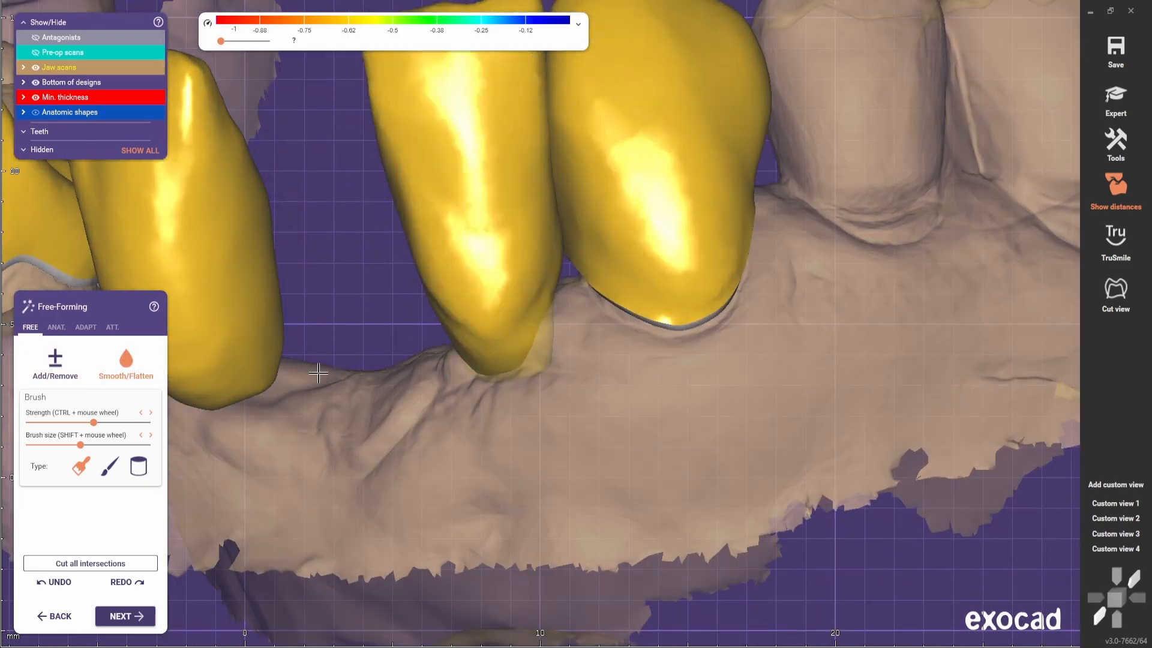
Reduce the Smooth/Flatten brush size and smooth the lingual surface of lateral incisor 32
{"action": "scroll", "coordinate": [393, 459], "scroll_direction": "down", "scroll_amount": 4}
{"action": "left_click", "coordinate": [393, 459], "text": "ctrl"}
{"action": "mouse_move", "coordinate": [267, 234]}
{"action": "right_mouse_down"}
{"action": "mouse_move", "coordinate": [393, 460]}
{"action": "mouse_move", "coordinate": [408, 210]}
{"action": "mouse_move", "coordinate": [552, 360]}
{"action": "mouse_move", "coordinate": [561, 314]}
{"action": "mouse_move", "coordinate": [430, 344]}
{"action": "right_mouse_up"}
{"action": "scroll", "coordinate": [411, 260], "scroll_direction": "up", "scroll_amount": 2}
{"action": "scroll", "coordinate": [409, 306], "scroll_direction": "up", "scroll_amount": 3}
{"action": "scroll", "coordinate": [445, 307], "scroll_direction": "down", "scroll_amount": 3, "text": "shift"}
{"action": "scroll", "coordinate": [404, 347], "scroll_direction": "down", "scroll_amount": 3}
{"action": "scroll", "coordinate": [408, 210], "scroll_direction": "up", "scroll_amount": 3}
{"action": "scroll", "coordinate": [430, 344], "scroll_direction": "up", "scroll_amount": 2}
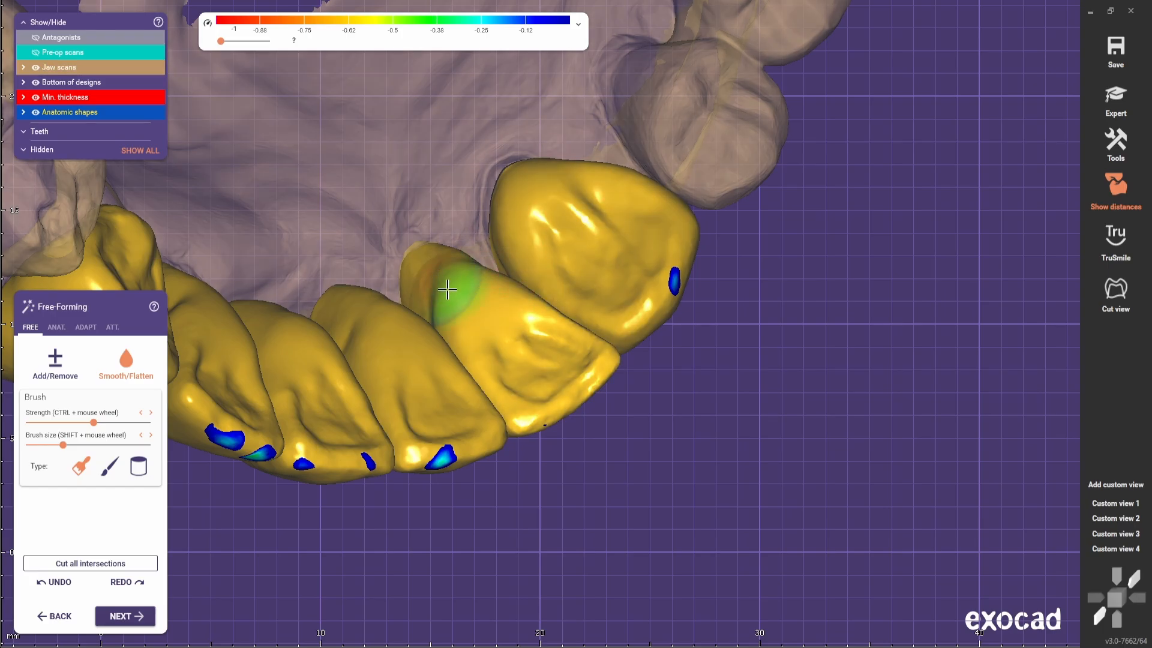
Smooth the lingual surfaces of both canines near their crown margins
{"action": "scroll", "coordinate": [422, 303], "scroll_direction": "down", "scroll_amount": 3}
{"action": "scroll", "coordinate": [528, 257], "scroll_direction": "up", "scroll_amount": 5}
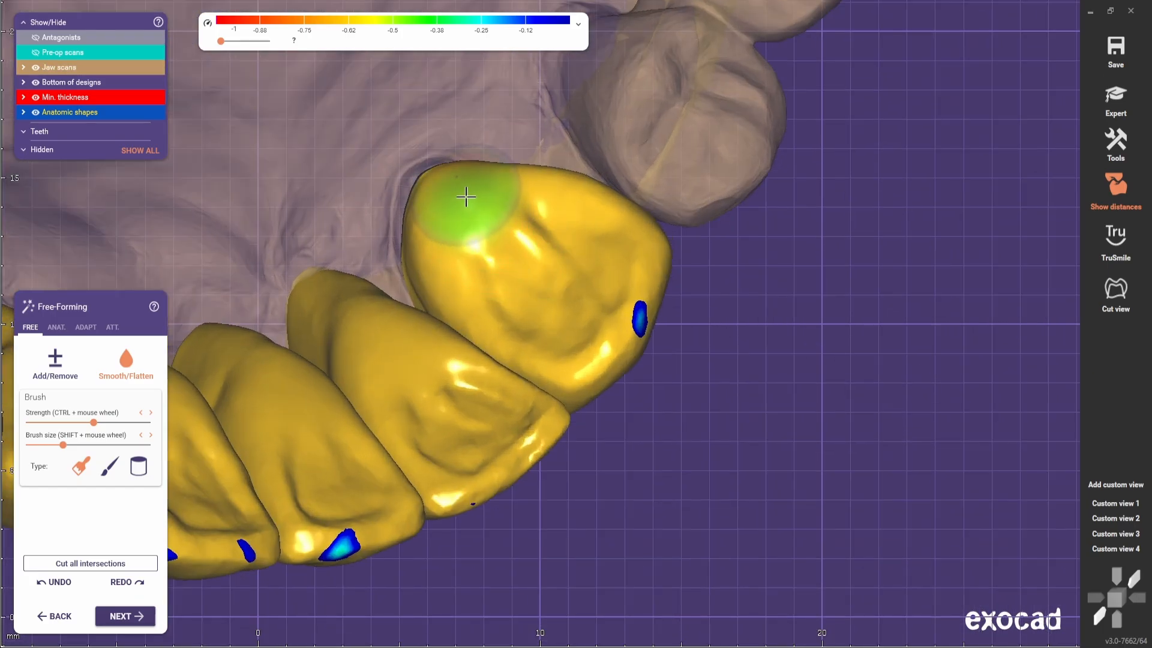
{"action": "scroll", "coordinate": [465, 197], "scroll_direction": "down", "scroll_amount": 3}
{"action": "scroll", "coordinate": [307, 283], "scroll_direction": "up", "scroll_amount": 2}
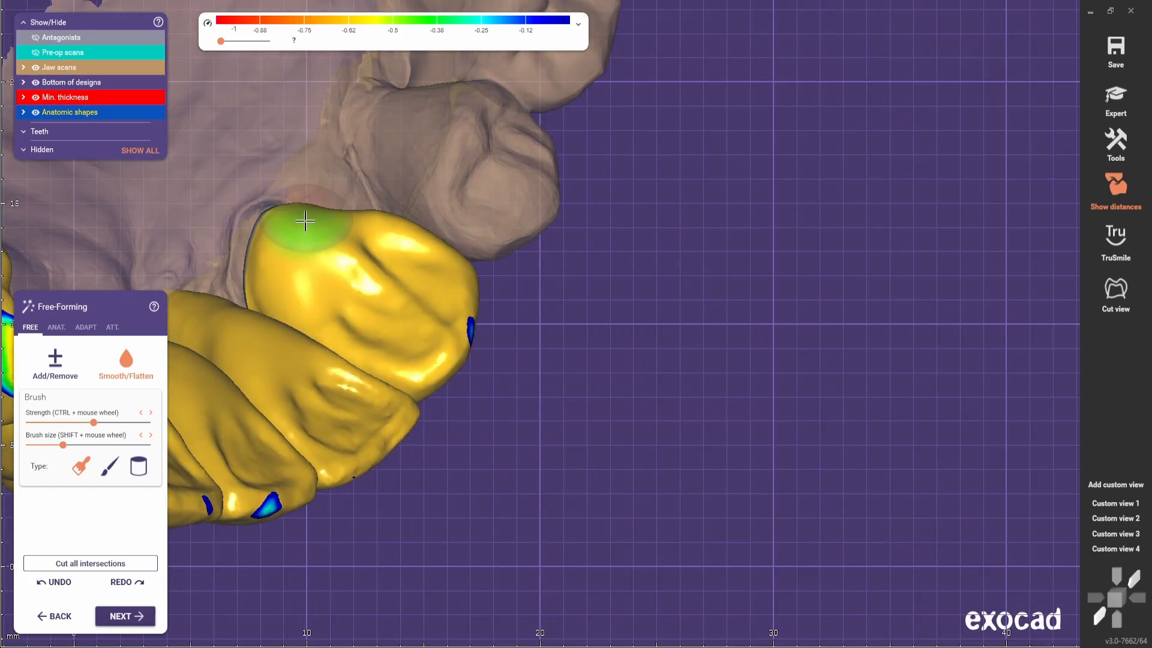
{"action": "scroll", "coordinate": [330, 234], "scroll_direction": "down", "scroll_amount": 3}
{"action": "right_click_drag", "start_coordinate": [420, 282], "coordinate": [544, 330]}
{"action": "scroll", "coordinate": [274, 213], "scroll_direction": "up", "scroll_amount": 1}
{"action": "scroll", "coordinate": [651, 209], "scroll_direction": "up", "scroll_amount": 3}
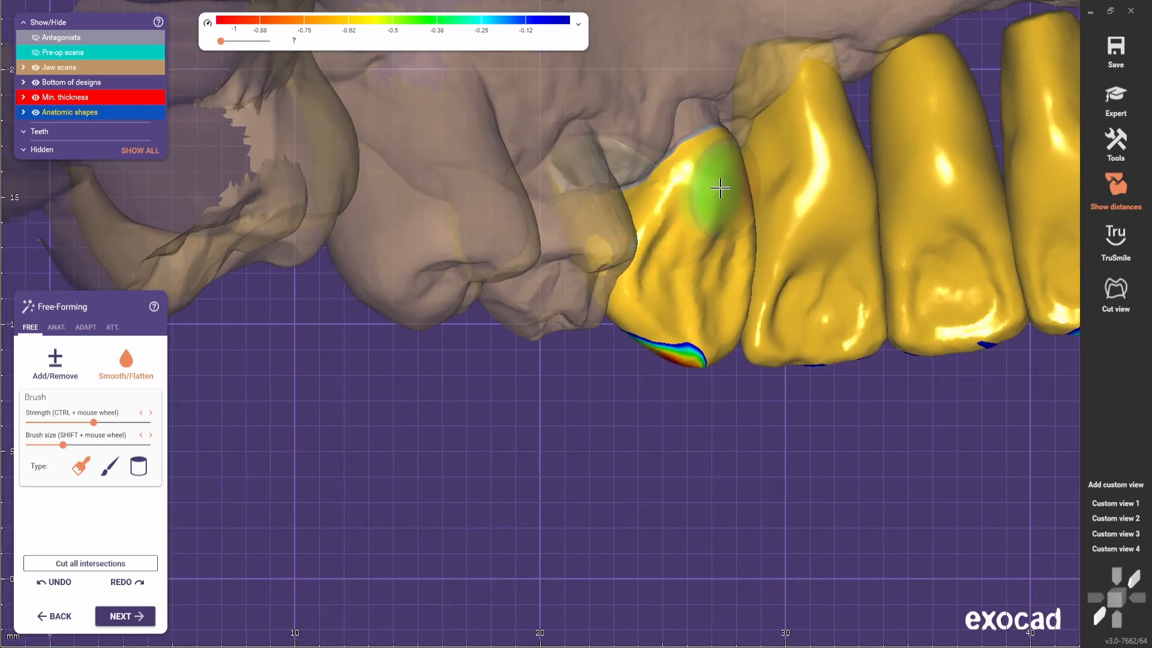
Smooth the cervical labial surfaces of the four incisors with the jaw scan semi-transparent
{"action": "right_click_drag", "start_coordinate": [800, 167], "coordinate": [697, 424]}
{"action": "scroll", "coordinate": [697, 425], "scroll_direction": "down", "scroll_amount": 3}
{"action": "scroll", "coordinate": [732, 418], "scroll_direction": "up", "scroll_amount": 3}
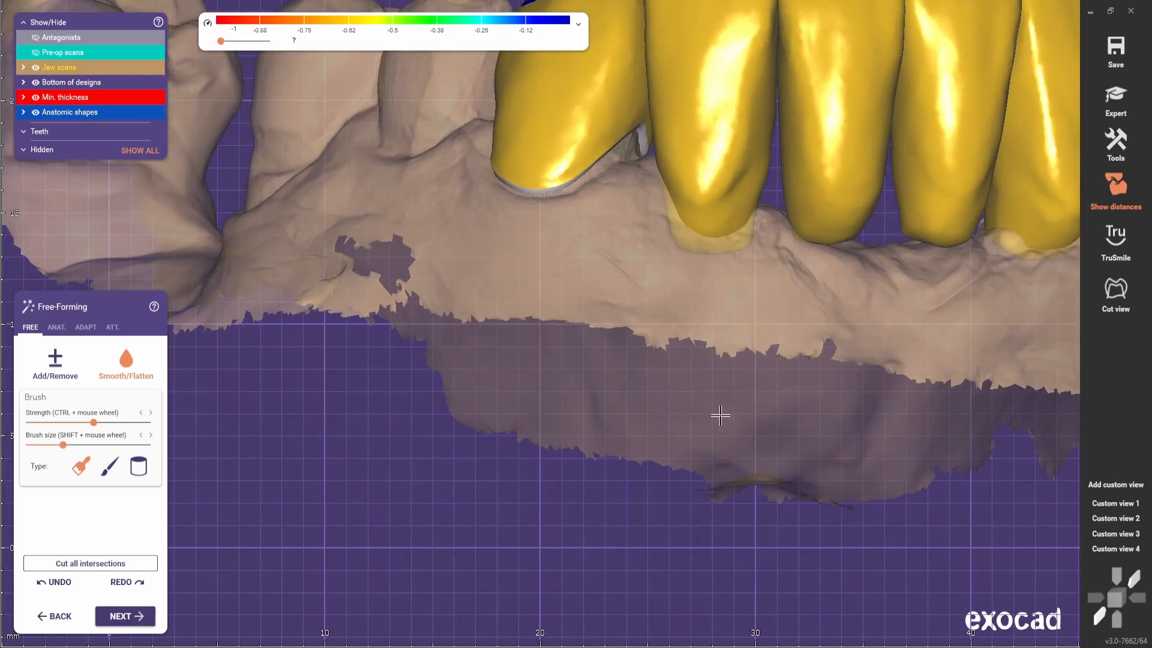
{"action": "scroll", "coordinate": [700, 254], "scroll_direction": "up", "scroll_amount": 1}
{"action": "scroll", "coordinate": [700, 255], "scroll_direction": "down", "scroll_amount": 2}
{"action": "right_click_drag", "start_coordinate": [699, 254], "coordinate": [568, 237]}
{"action": "scroll", "coordinate": [568, 358], "scroll_direction": "down", "scroll_amount": 2}
{"action": "scroll", "coordinate": [569, 357], "scroll_direction": "up", "scroll_amount": 2}
{"action": "right_click_drag", "start_coordinate": [568, 358], "coordinate": [589, 376]}
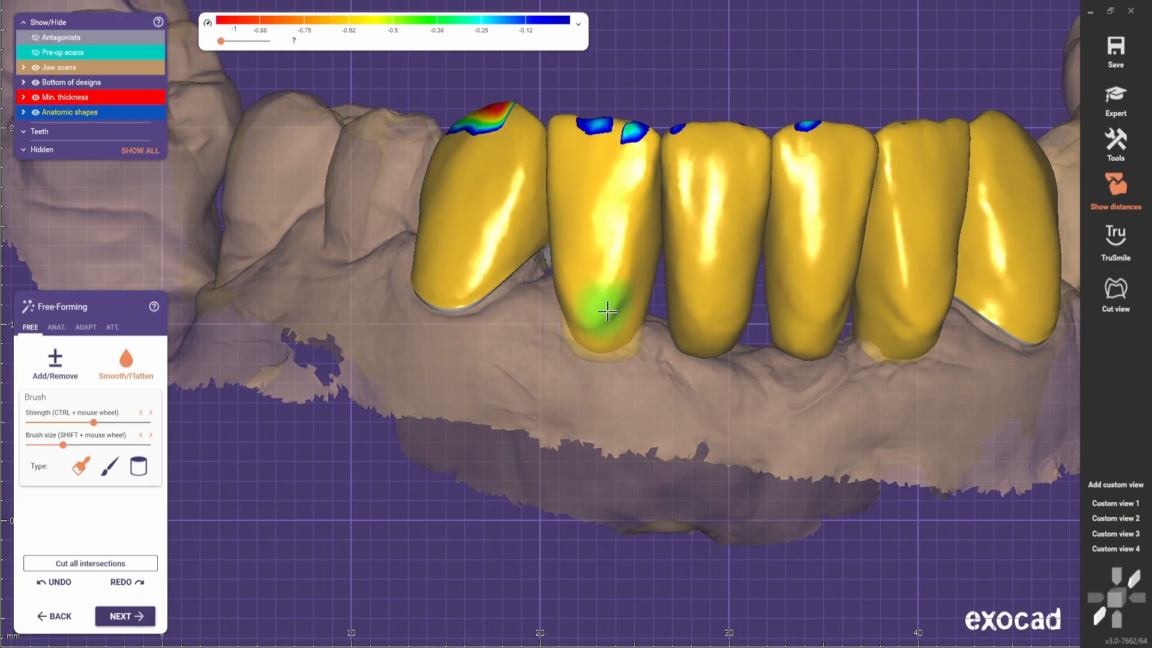
{"action": "scroll", "coordinate": [584, 416], "scroll_direction": "down", "scroll_amount": 3}
{"action": "scroll", "coordinate": [629, 333], "scroll_direction": "up", "scroll_amount": 2}
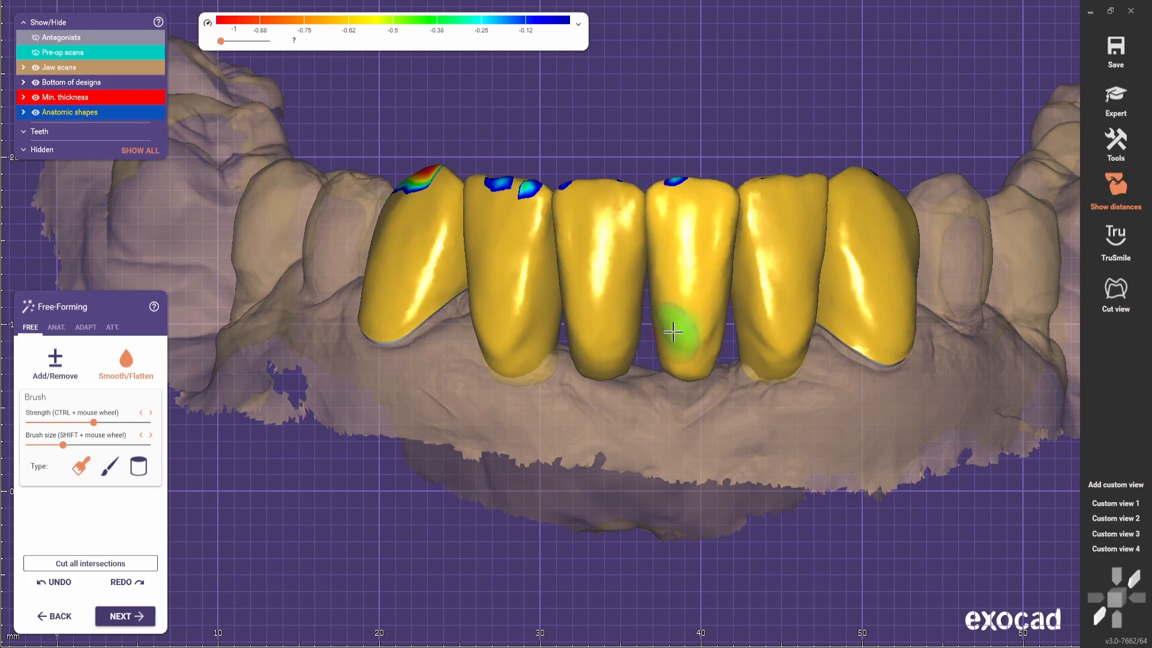
Refine the interdental edges of the central incisors and lateral incisor 42 with the Smooth/Flatten brush
{"action": "scroll", "coordinate": [640, 288], "scroll_direction": "up", "scroll_amount": 3}
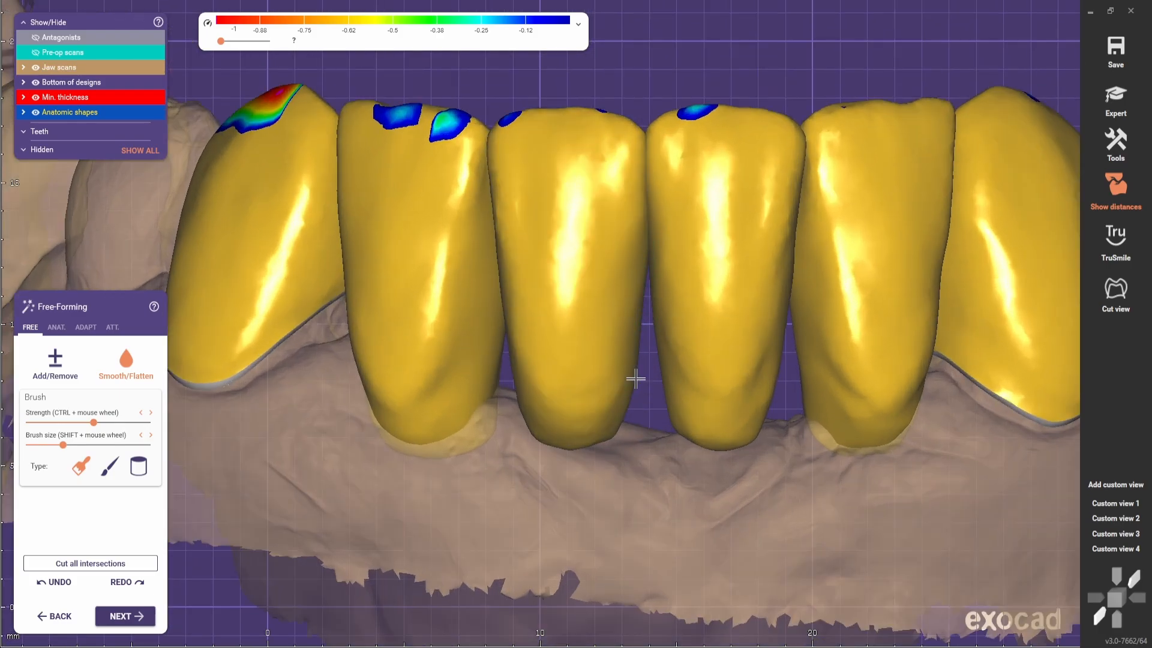
{"action": "scroll", "coordinate": [648, 386], "scroll_direction": "down", "scroll_amount": 3}
{"action": "scroll", "coordinate": [657, 416], "scroll_direction": "up", "scroll_amount": 3}
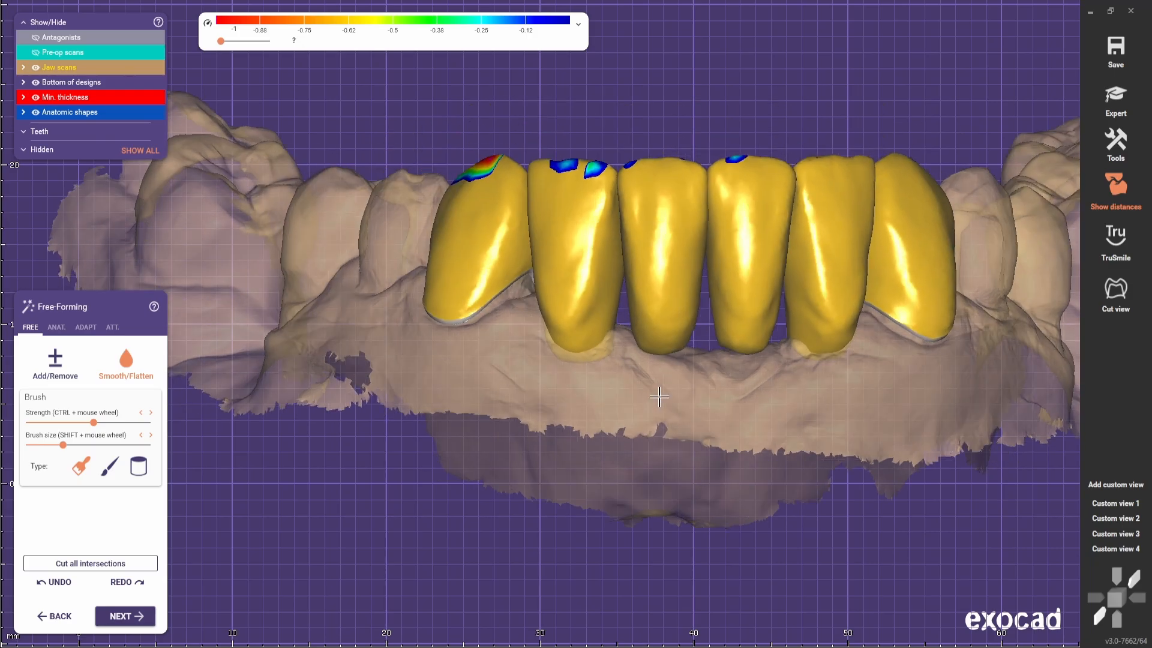
{"action": "scroll", "coordinate": [600, 282], "scroll_direction": "down", "scroll_amount": 3}
{"action": "scroll", "coordinate": [663, 307], "scroll_direction": "up", "scroll_amount": 3}
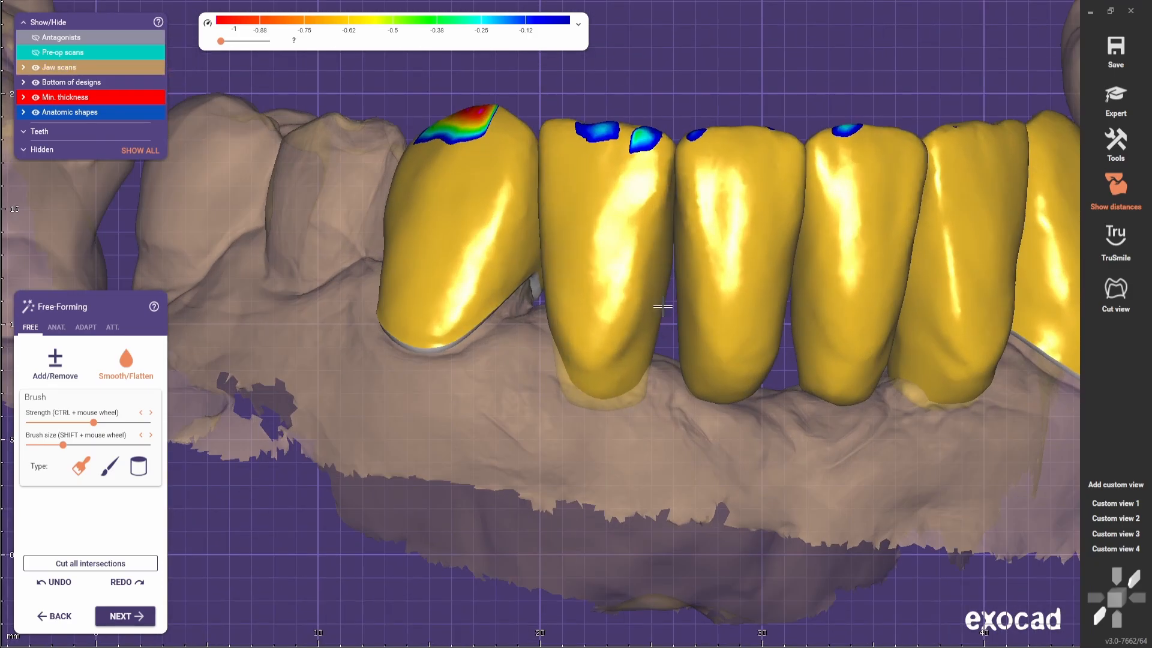
{"action": "right_click_drag", "start_coordinate": [618, 364], "coordinate": [649, 326]}
{"action": "scroll", "coordinate": [715, 360], "scroll_direction": "down", "scroll_amount": 3}
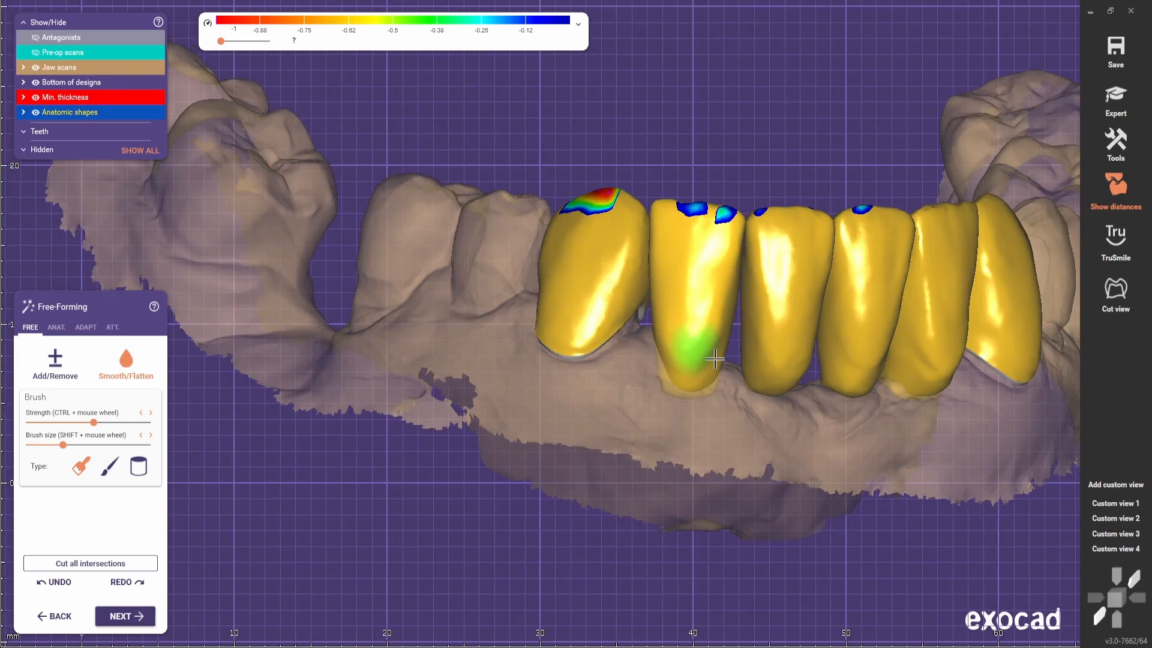
{"action": "scroll", "coordinate": [746, 352], "scroll_direction": "up", "scroll_amount": 3}
Smooth the incisors' lingual surfaces from the occlusal side and check the row's overall shape
{"action": "right_click_drag", "start_coordinate": [714, 360], "coordinate": [502, 481]}
{"action": "scroll", "coordinate": [682, 287], "scroll_direction": "down", "scroll_amount": 3}
{"action": "scroll", "coordinate": [612, 344], "scroll_direction": "up", "scroll_amount": 3}
{"action": "scroll", "coordinate": [606, 311], "scroll_direction": "down", "scroll_amount": 3}
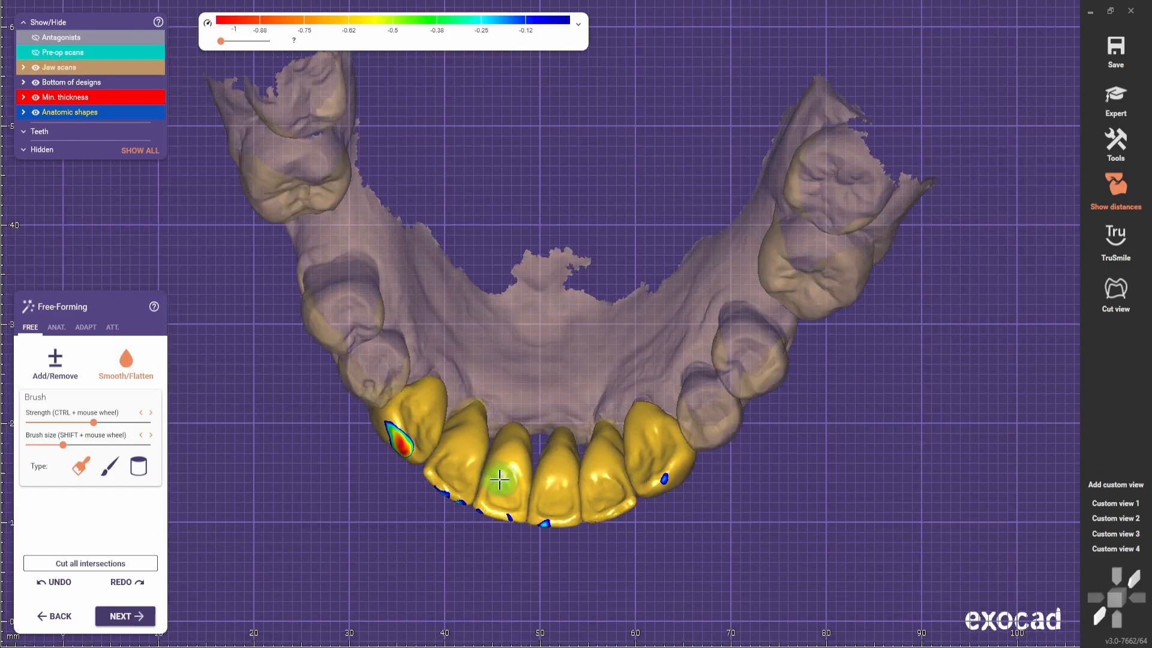
{"action": "scroll", "coordinate": [501, 481], "scroll_direction": "up", "scroll_amount": 2}
{"action": "scroll", "coordinate": [517, 275], "scroll_direction": "down", "scroll_amount": 1, "text": "ctrl"}
{"action": "right_click_drag", "start_coordinate": [528, 391], "coordinate": [481, 312]}
{"action": "scroll", "coordinate": [517, 275], "scroll_direction": "up", "scroll_amount": 2}
{"action": "scroll", "coordinate": [580, 175], "scroll_direction": "down", "scroll_amount": 2}
{"action": "scroll", "coordinate": [481, 312], "scroll_direction": "up", "scroll_amount": 2}
{"action": "right_click_drag", "start_coordinate": [653, 439], "coordinate": [549, 309]}
{"action": "scroll", "coordinate": [549, 309], "scroll_direction": "down", "scroll_amount": 3}
{"action": "scroll", "coordinate": [552, 305], "scroll_direction": "up", "scroll_amount": 1}
{"action": "right_click_drag", "start_coordinate": [528, 411], "coordinate": [551, 420]}
Extend the cervical ends of the two central incisors toward the ridge with the anatomic Cusps preset
{"action": "left_click", "coordinate": [57, 327]}
{"action": "left_click", "coordinate": [56, 381]}
{"action": "scroll", "coordinate": [574, 461], "scroll_direction": "up", "scroll_amount": 2}
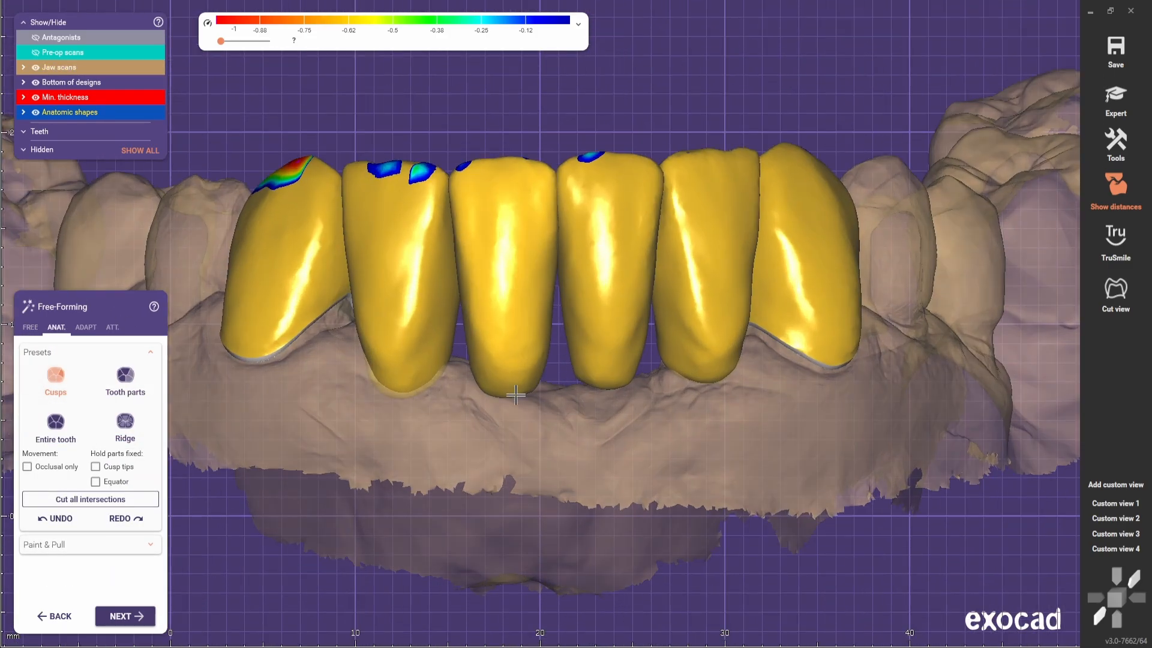
{"action": "right_click_drag", "start_coordinate": [574, 461], "coordinate": [607, 373]}
{"action": "scroll", "coordinate": [754, 420], "scroll_direction": "down", "scroll_amount": 1}
{"action": "scroll", "coordinate": [615, 431], "scroll_direction": "up", "scroll_amount": 1}
{"action": "scroll", "coordinate": [607, 372], "scroll_direction": "down", "scroll_amount": 1}
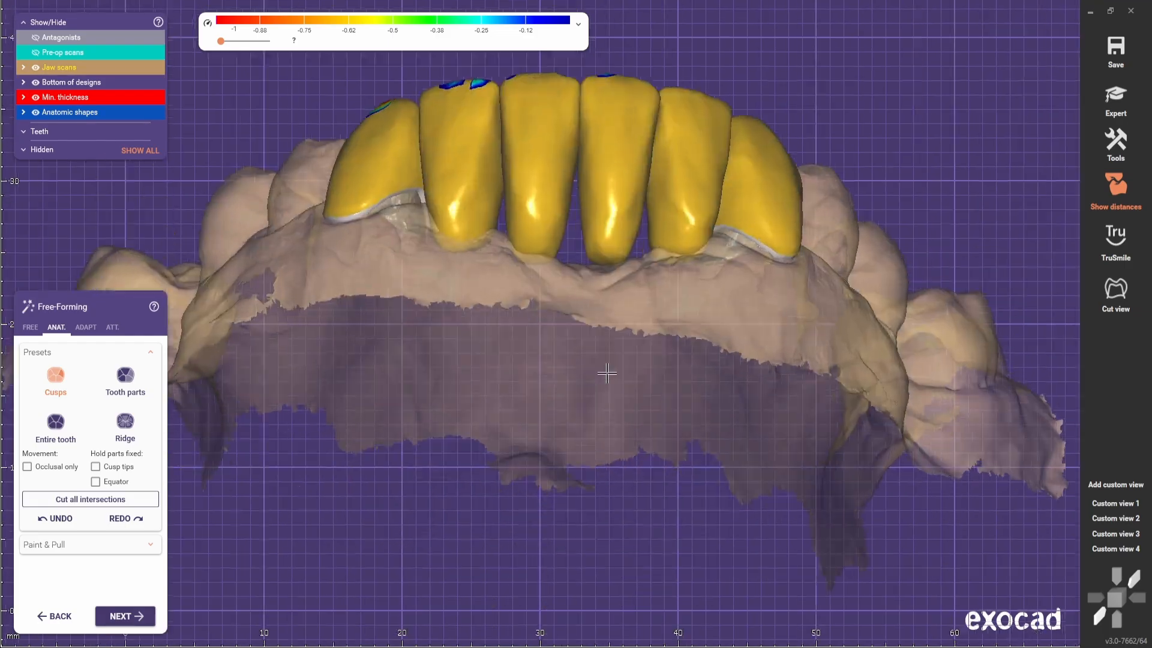
{"action": "scroll", "coordinate": [610, 252], "scroll_direction": "up", "scroll_amount": 2}
{"action": "right_click_drag", "start_coordinate": [610, 252], "coordinate": [607, 304]}
{"action": "scroll", "coordinate": [607, 304], "scroll_direction": "down", "scroll_amount": 2}
{"action": "scroll", "coordinate": [557, 459], "scroll_direction": "up", "scroll_amount": 2}
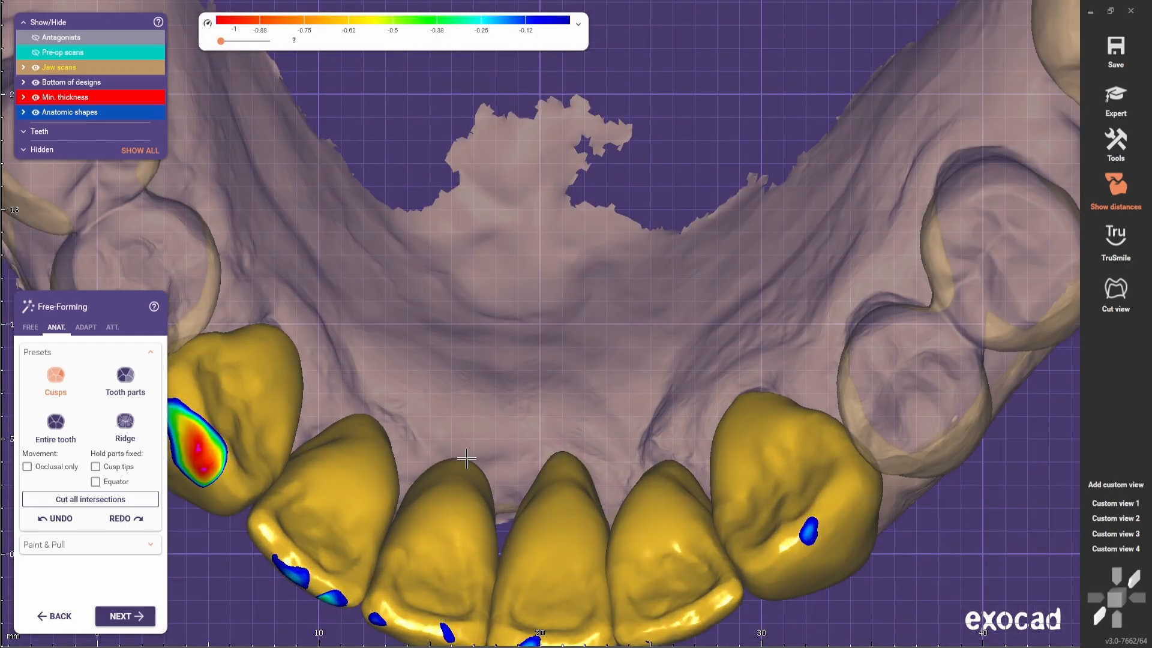
Examine the crowns' lingual surfaces and interdental contacts from canine to canine
{"action": "right_click_drag", "start_coordinate": [556, 458], "coordinate": [557, 223]}
{"action": "scroll", "coordinate": [658, 270], "scroll_direction": "down", "scroll_amount": 2}
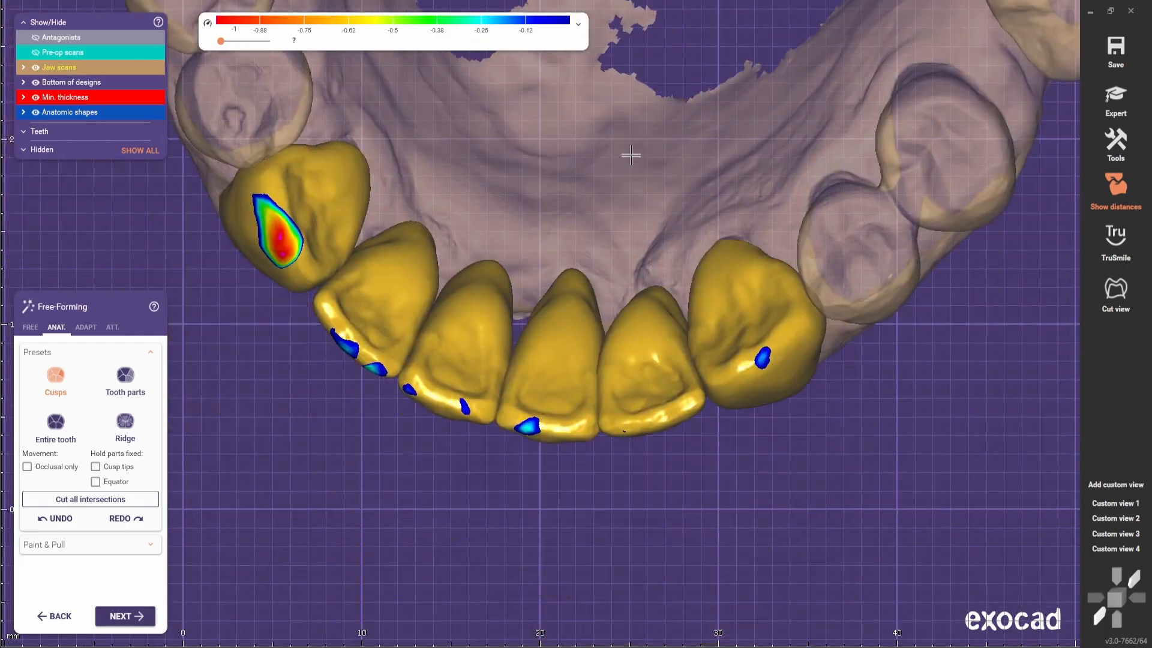
{"action": "scroll", "coordinate": [556, 222], "scroll_direction": "up", "scroll_amount": 3}
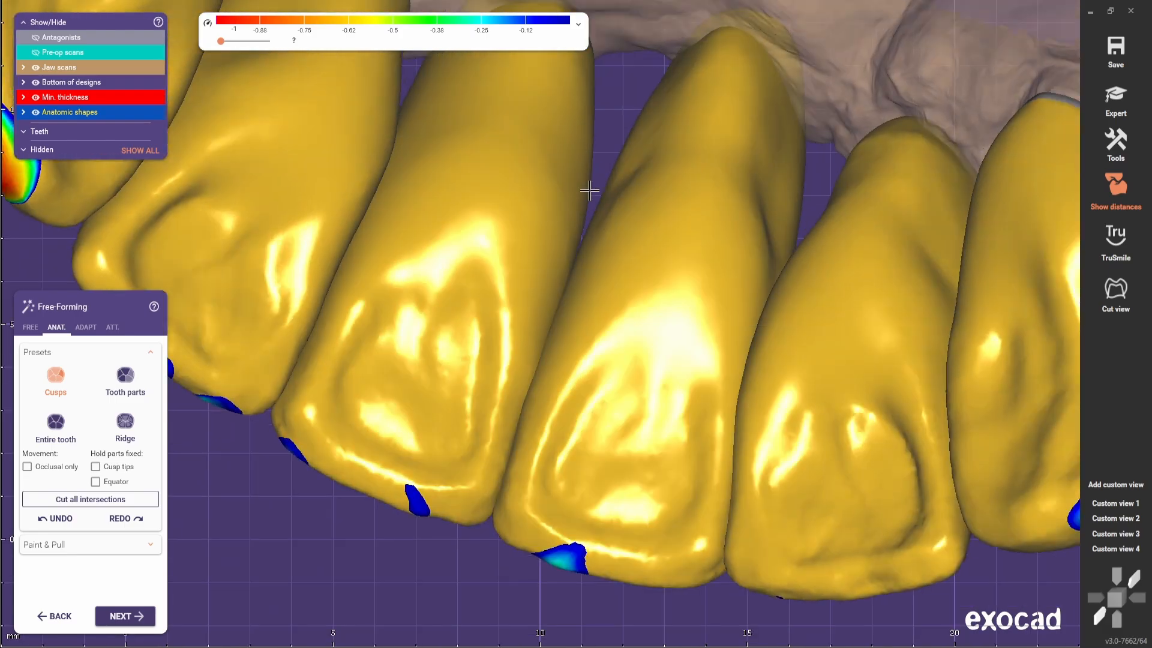
{"action": "scroll", "coordinate": [590, 190], "scroll_direction": "down", "scroll_amount": 2}
{"action": "right_click_drag", "start_coordinate": [589, 191], "coordinate": [730, 234]}
{"action": "scroll", "coordinate": [730, 234], "scroll_direction": "up", "scroll_amount": 3}
{"action": "middle_click_drag", "start_coordinate": [730, 234], "coordinate": [684, 411]}
{"action": "middle_click_drag", "start_coordinate": [638, 149], "coordinate": [804, 190]}
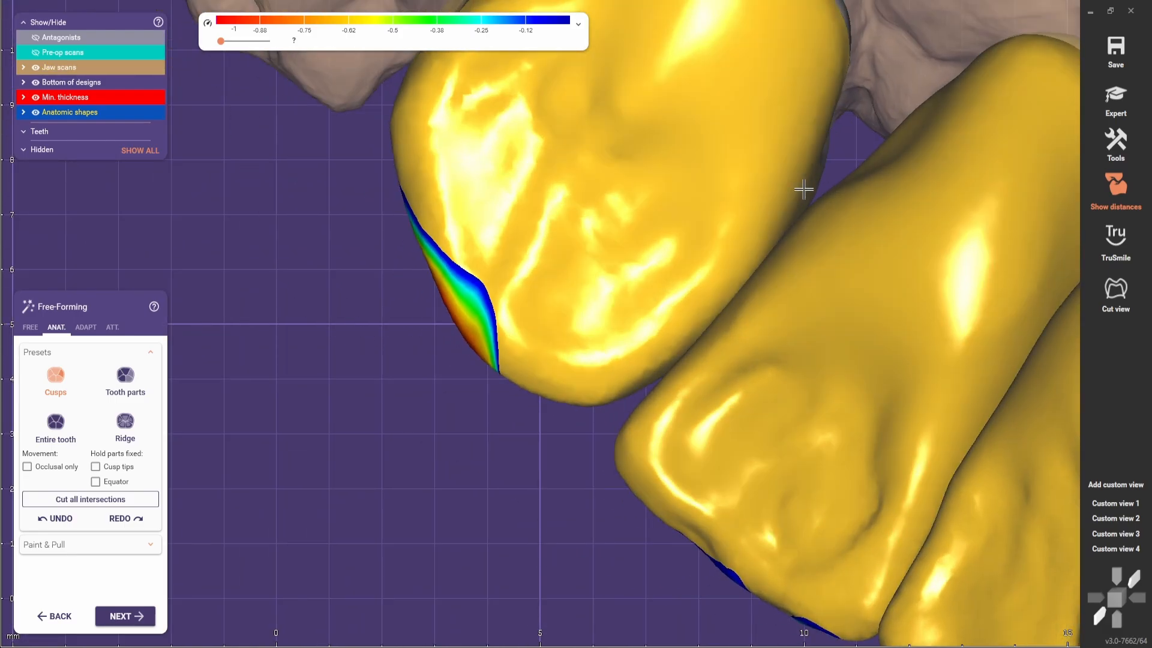
{"action": "scroll", "coordinate": [804, 210], "scroll_direction": "down", "scroll_amount": 3}
{"action": "right_click_drag", "start_coordinate": [802, 234], "coordinate": [527, 272]}
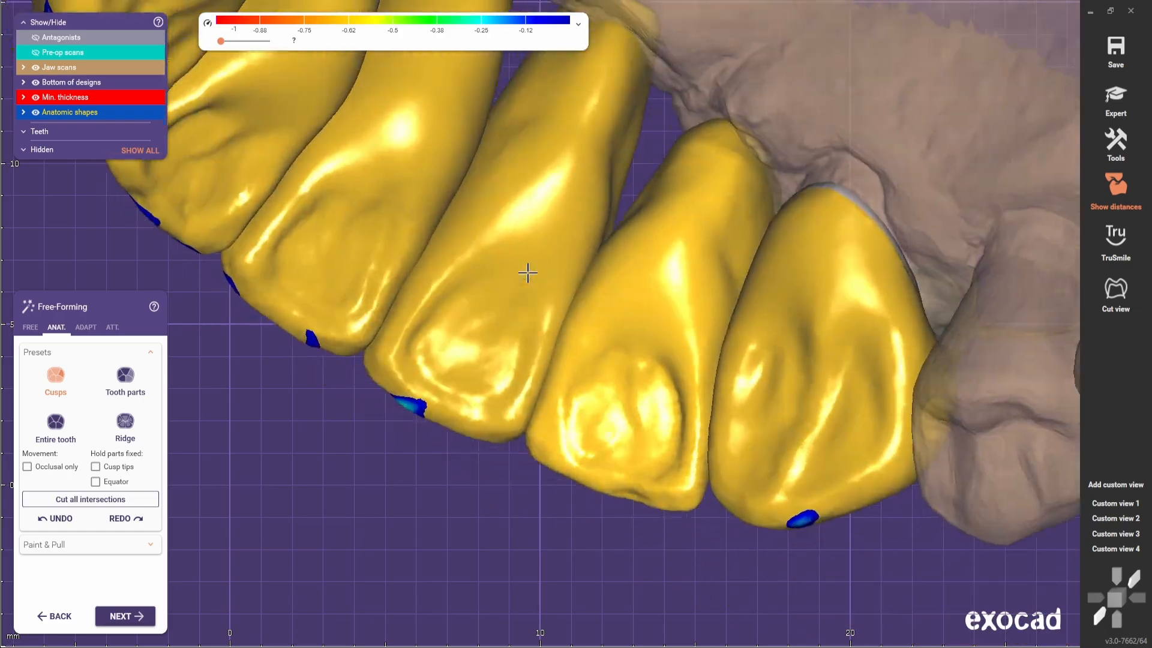
{"action": "scroll", "coordinate": [621, 204], "scroll_direction": "up", "scroll_amount": 2}
{"action": "scroll", "coordinate": [622, 204], "scroll_direction": "down", "scroll_amount": 2}
Examine the incisors' cervical lengths and the remaining interdental gaps from the labial side
{"action": "right_click_drag", "start_coordinate": [622, 204], "coordinate": [578, 386]}
{"action": "scroll", "coordinate": [634, 429], "scroll_direction": "down", "scroll_amount": 2}
{"action": "scroll", "coordinate": [634, 429], "scroll_direction": "down", "scroll_amount": 2}
{"action": "scroll", "coordinate": [566, 460], "scroll_direction": "up", "scroll_amount": 2}
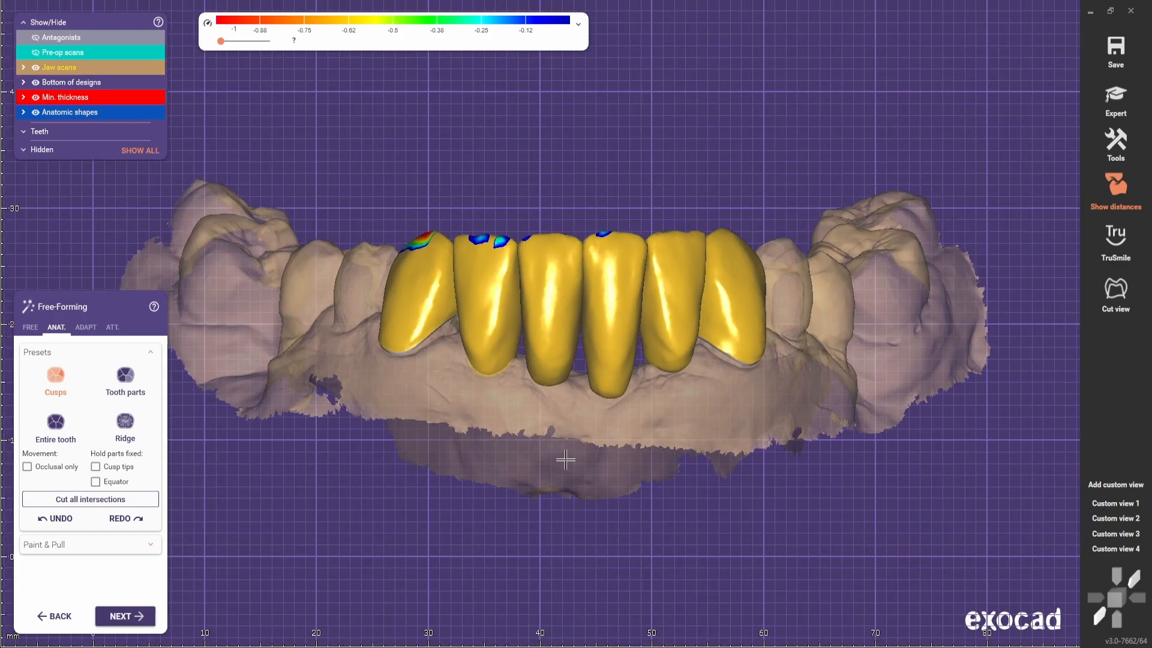
{"action": "scroll", "coordinate": [618, 451], "scroll_direction": "up", "scroll_amount": 3}
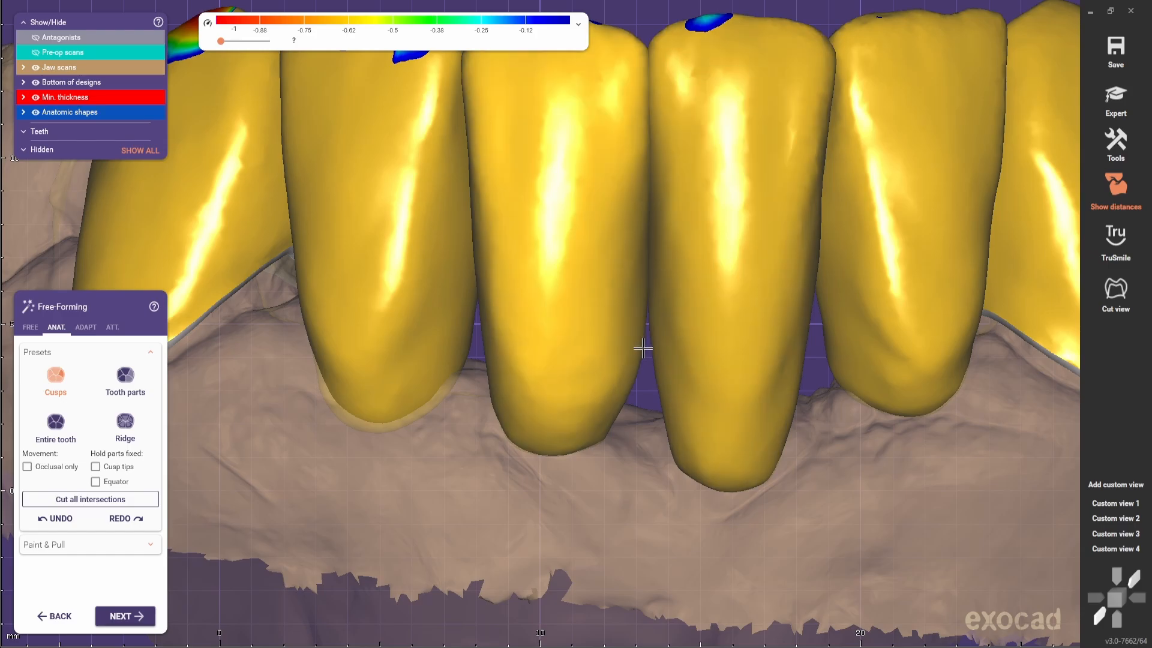
{"action": "scroll", "coordinate": [642, 348], "scroll_direction": "down", "scroll_amount": 2}
{"action": "scroll", "coordinate": [673, 316], "scroll_direction": "up", "scroll_amount": 3}
{"action": "scroll", "coordinate": [708, 420], "scroll_direction": "down", "scroll_amount": 3}
{"action": "scroll", "coordinate": [581, 236], "scroll_direction": "up", "scroll_amount": 3}
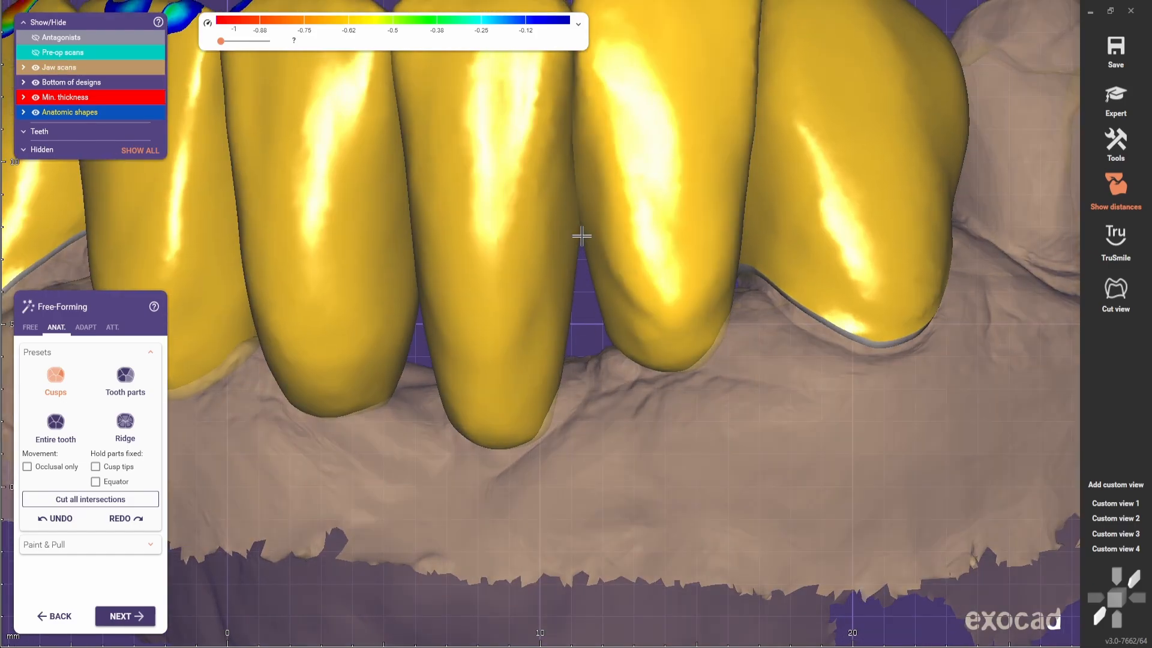
{"action": "scroll", "coordinate": [578, 289], "scroll_direction": "down", "scroll_amount": 4}
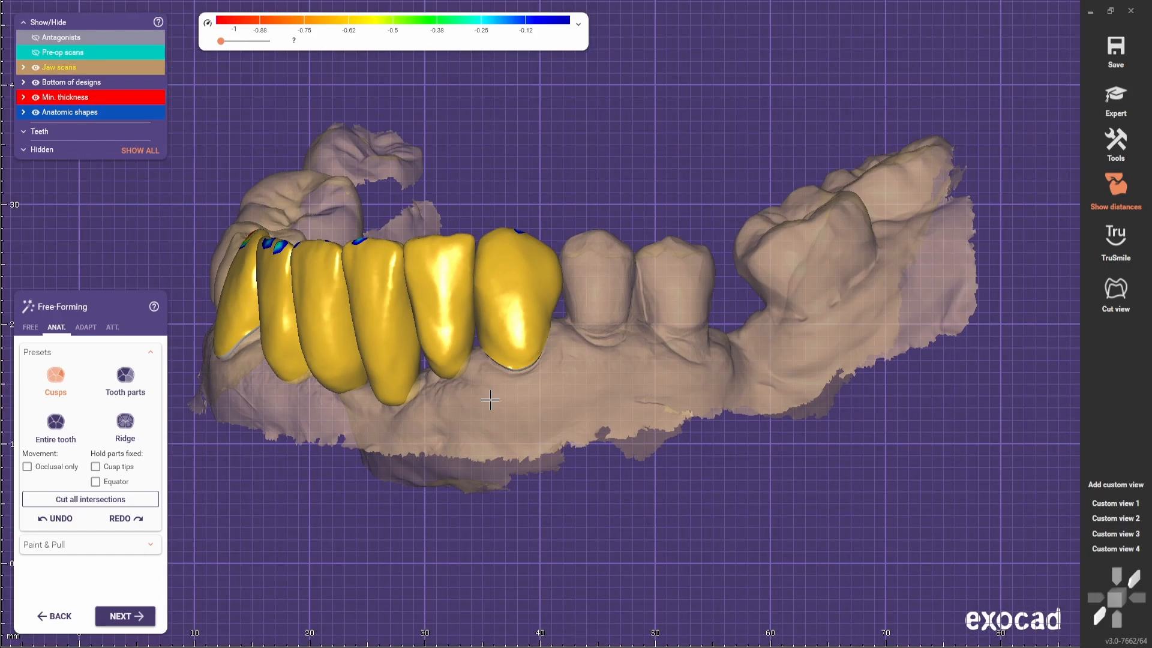
{"action": "scroll", "coordinate": [690, 413], "scroll_direction": "up", "scroll_amount": 1}
{"action": "scroll", "coordinate": [715, 457], "scroll_direction": "up", "scroll_amount": 3}
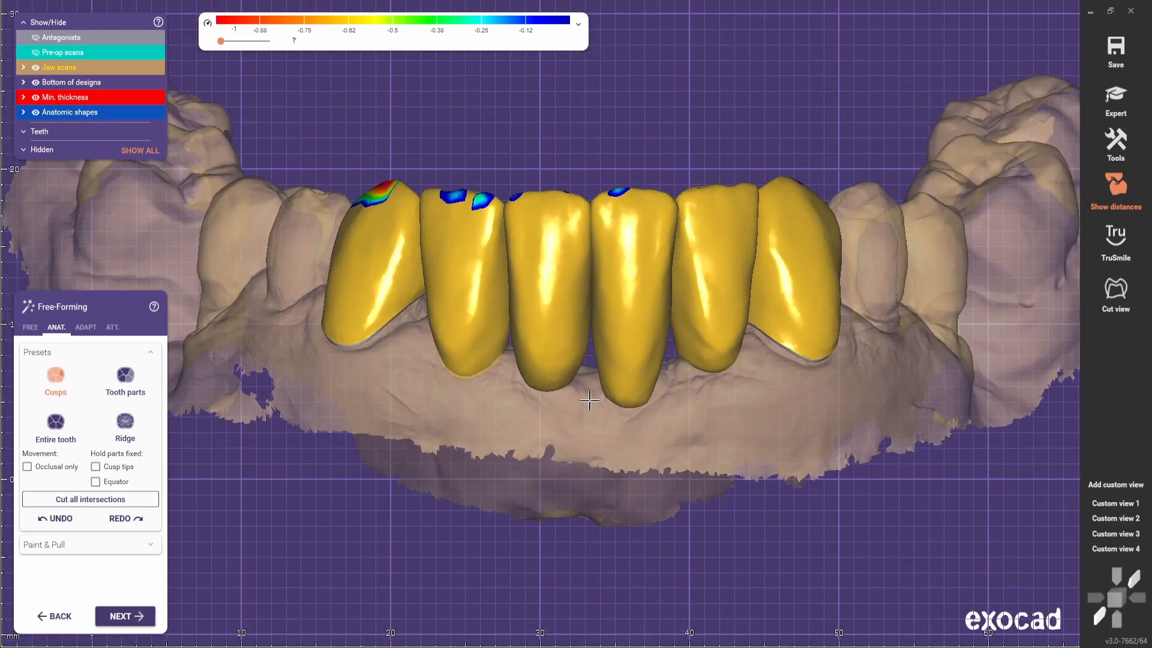
Smooth the mesial cervical side of the left central incisor with the smallest Smooth/Flatten brush
{"action": "left_click_drag", "start_coordinate": [619, 364], "coordinate": [632, 365]}
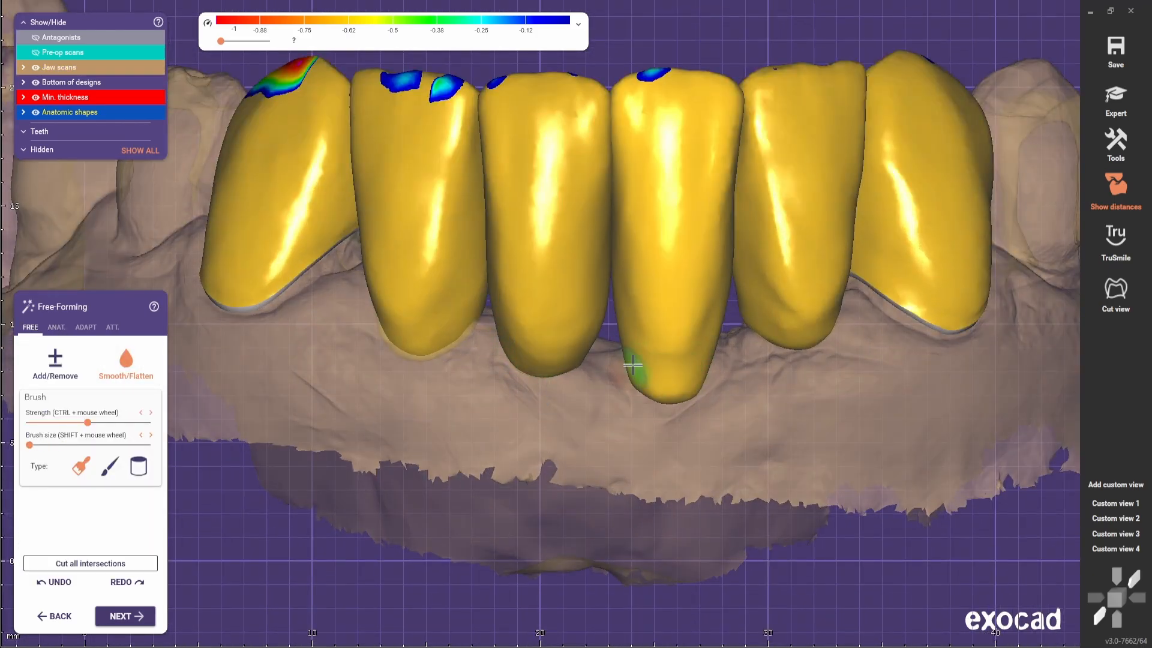
{"action": "mouse_move", "coordinate": [787, 329]}
{"action": "right_mouse_down"}
{"action": "mouse_move", "coordinate": [589, 354]}
{"action": "mouse_move", "coordinate": [774, 354]}
{"action": "right_mouse_up"}
{"action": "scroll", "coordinate": [467, 379], "scroll_direction": "down", "scroll_amount": 2}
{"action": "scroll", "coordinate": [587, 469], "scroll_direction": "down", "scroll_amount": 2}
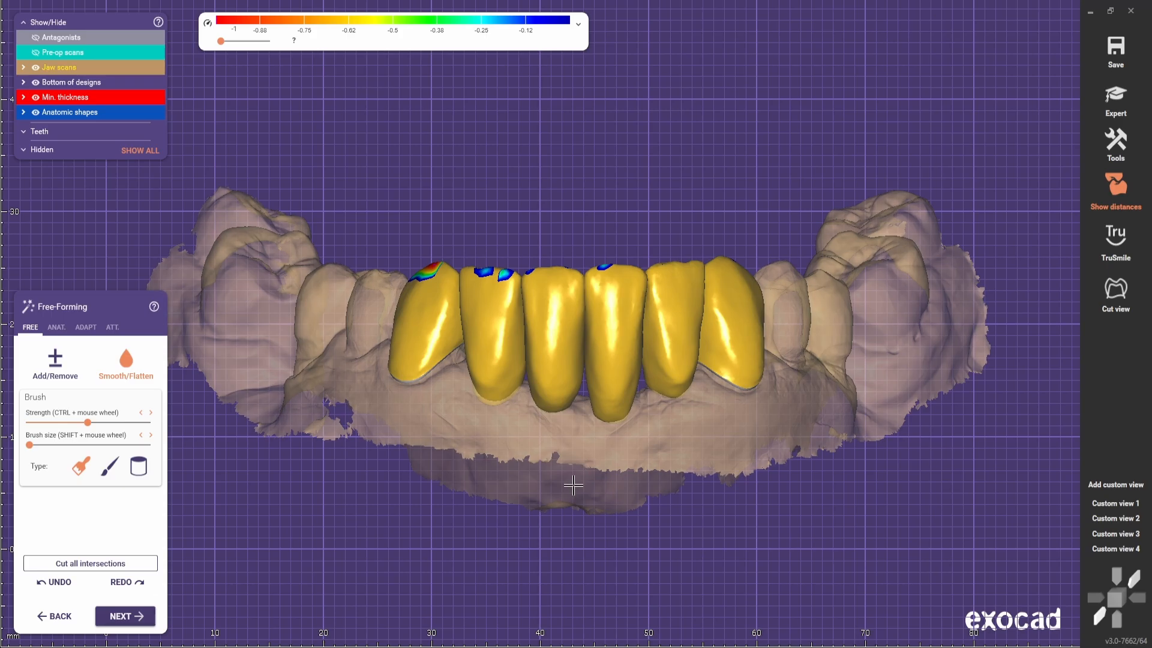
Examine the six crowns' cervical ends and labial contours from the right canine's side and from the occlusal side
{"action": "scroll", "coordinate": [573, 485], "scroll_direction": "down", "scroll_amount": 2}
{"action": "right_click_drag", "start_coordinate": [573, 485], "coordinate": [553, 442]}
{"action": "scroll", "coordinate": [540, 420], "scroll_direction": "up", "scroll_amount": 4}
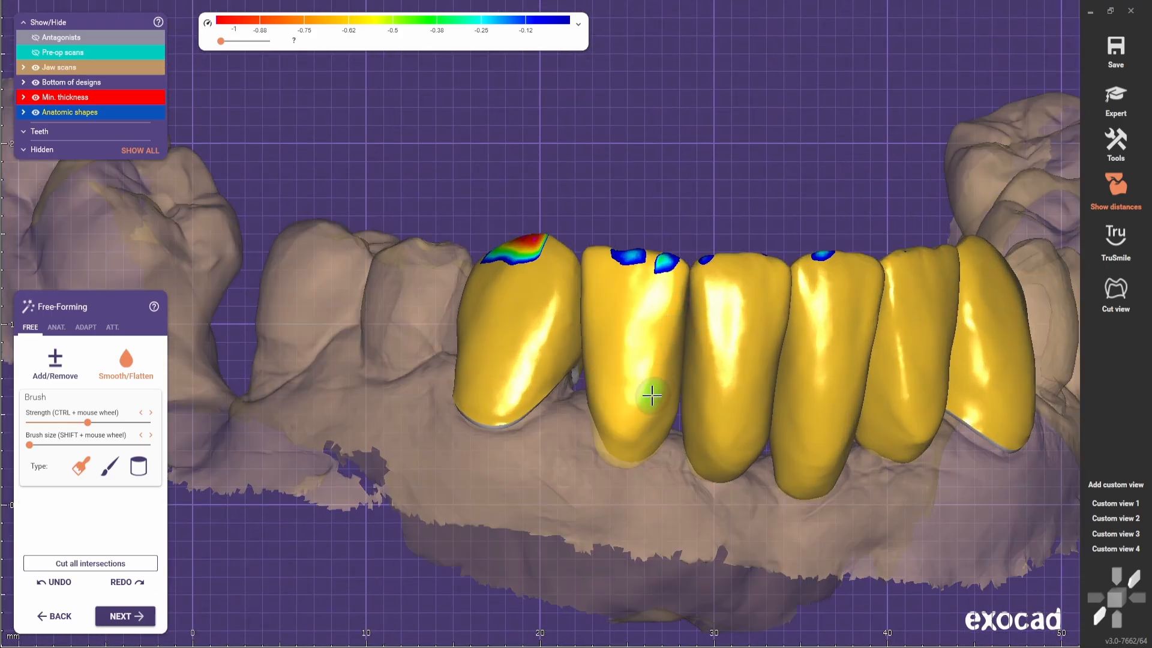
{"action": "right_click_drag", "start_coordinate": [651, 395], "coordinate": [599, 411]}
{"action": "scroll", "coordinate": [622, 446], "scroll_direction": "down", "scroll_amount": 2}
{"action": "scroll", "coordinate": [594, 492], "scroll_direction": "up", "scroll_amount": 2}
{"action": "right_click_drag", "start_coordinate": [623, 456], "coordinate": [643, 505]}
{"action": "scroll", "coordinate": [604, 351], "scroll_direction": "down", "scroll_amount": 2}
{"action": "scroll", "coordinate": [586, 463], "scroll_direction": "up", "scroll_amount": 2}
{"action": "right_click_drag", "start_coordinate": [586, 462], "coordinate": [607, 424]}
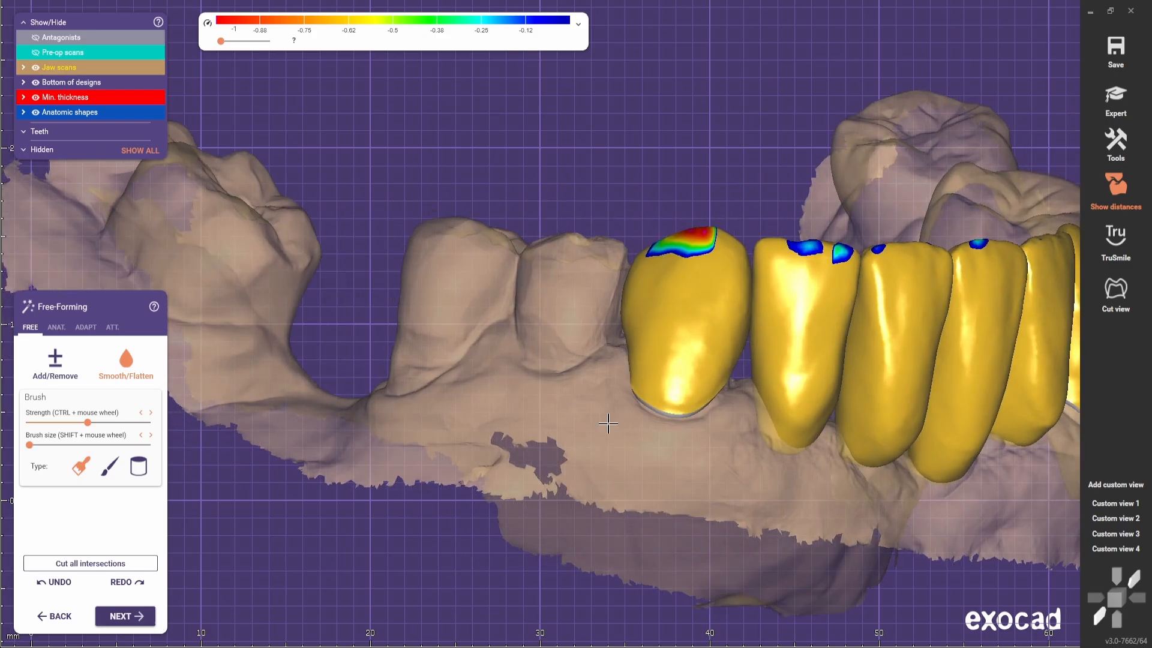
{"action": "scroll", "coordinate": [610, 460], "scroll_direction": "down", "scroll_amount": 2}
{"action": "scroll", "coordinate": [514, 426], "scroll_direction": "down", "scroll_amount": 2}
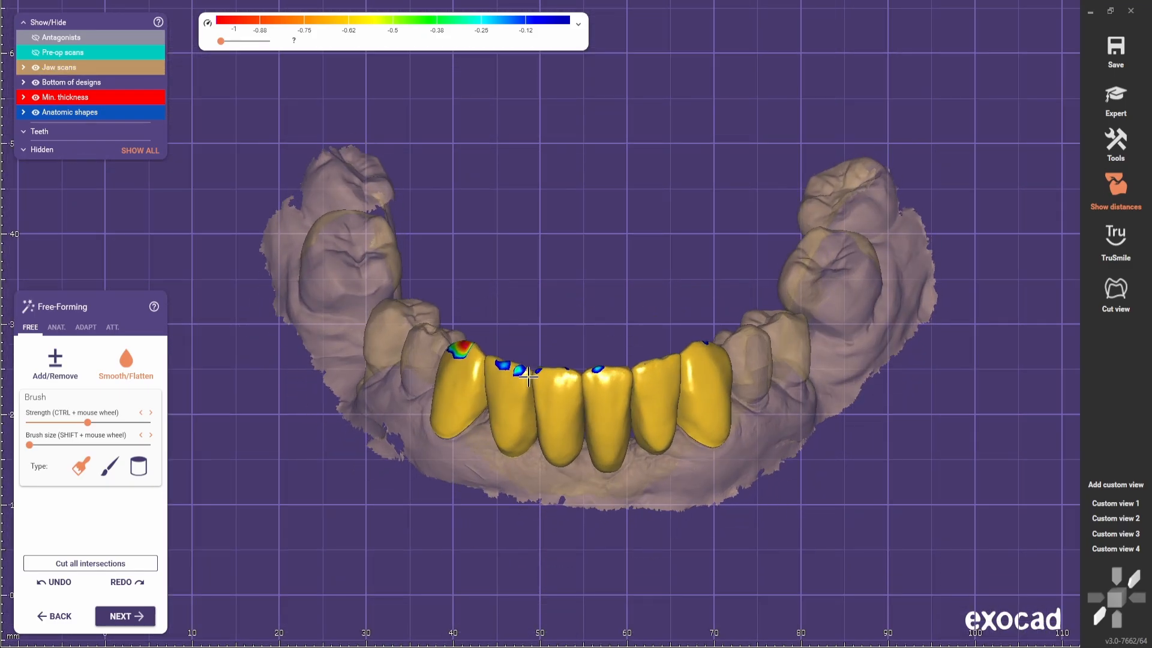
{"action": "scroll", "coordinate": [571, 462], "scroll_direction": "down", "scroll_amount": 2}
{"action": "scroll", "coordinate": [571, 451], "scroll_direction": "up", "scroll_amount": 2}
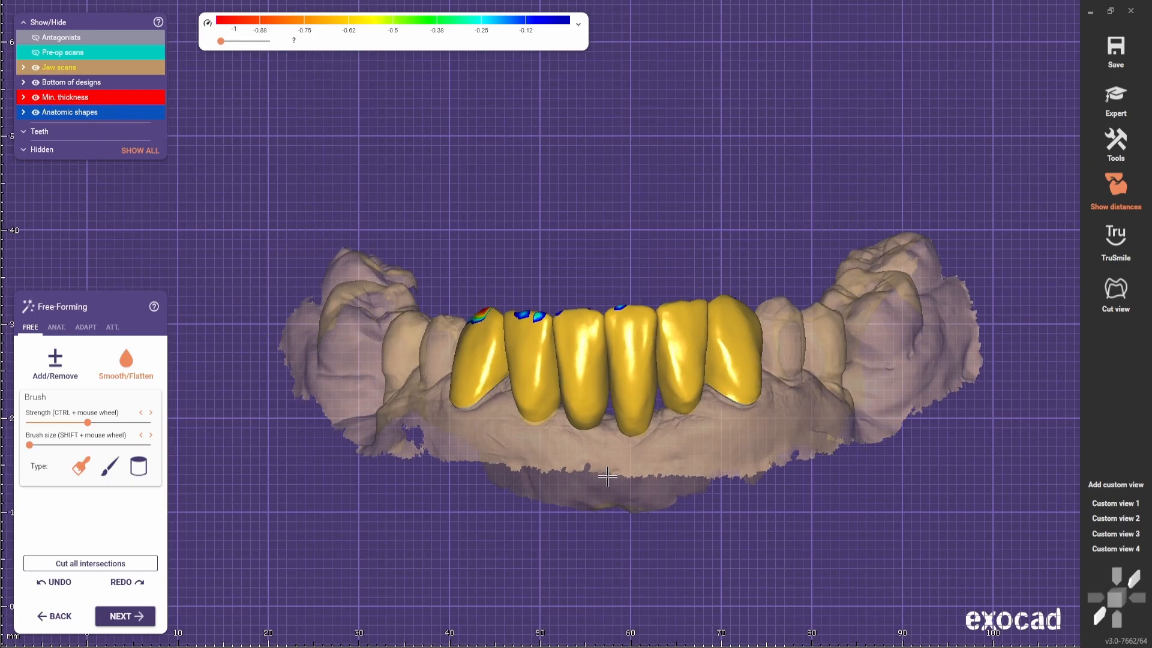
Examine the labial surfaces from canine to canine for missing transition lines, viewing the whole row from the front
{"action": "right_click_drag", "start_coordinate": [533, 415], "coordinate": [561, 420]}
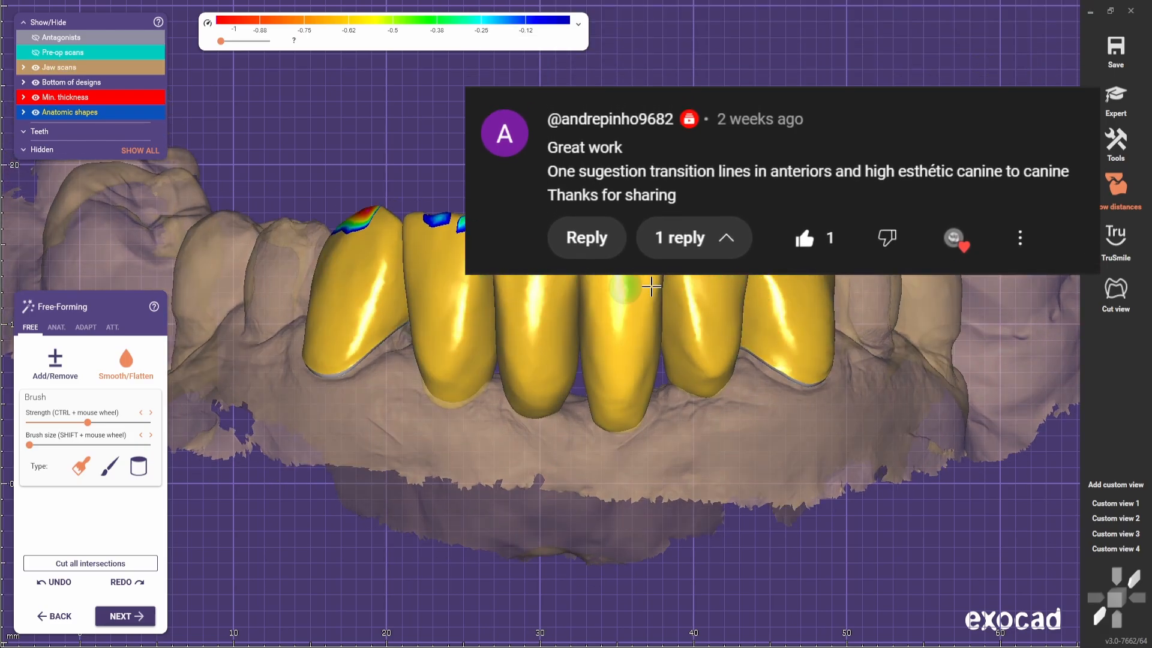
{"action": "scroll", "coordinate": [762, 354], "scroll_direction": "down", "scroll_amount": 3}
{"action": "right_click_drag", "start_coordinate": [693, 366], "coordinate": [621, 480]}
{"action": "scroll", "coordinate": [621, 479], "scroll_direction": "up", "scroll_amount": 1}
{"action": "middle_click_drag", "start_coordinate": [621, 480], "coordinate": [620, 444]}
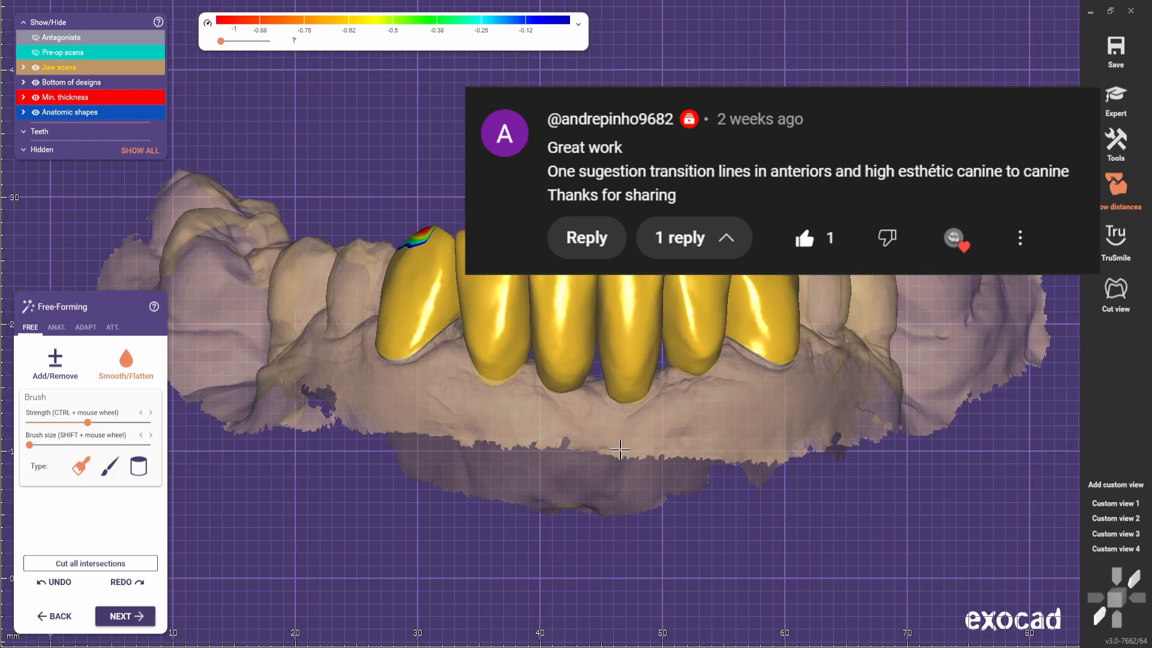
{"action": "scroll", "coordinate": [622, 458], "scroll_direction": "up", "scroll_amount": 3}
{"action": "right_click_drag", "start_coordinate": [622, 457], "coordinate": [621, 464]}
{"action": "scroll", "coordinate": [625, 492], "scroll_direction": "down", "scroll_amount": 4}
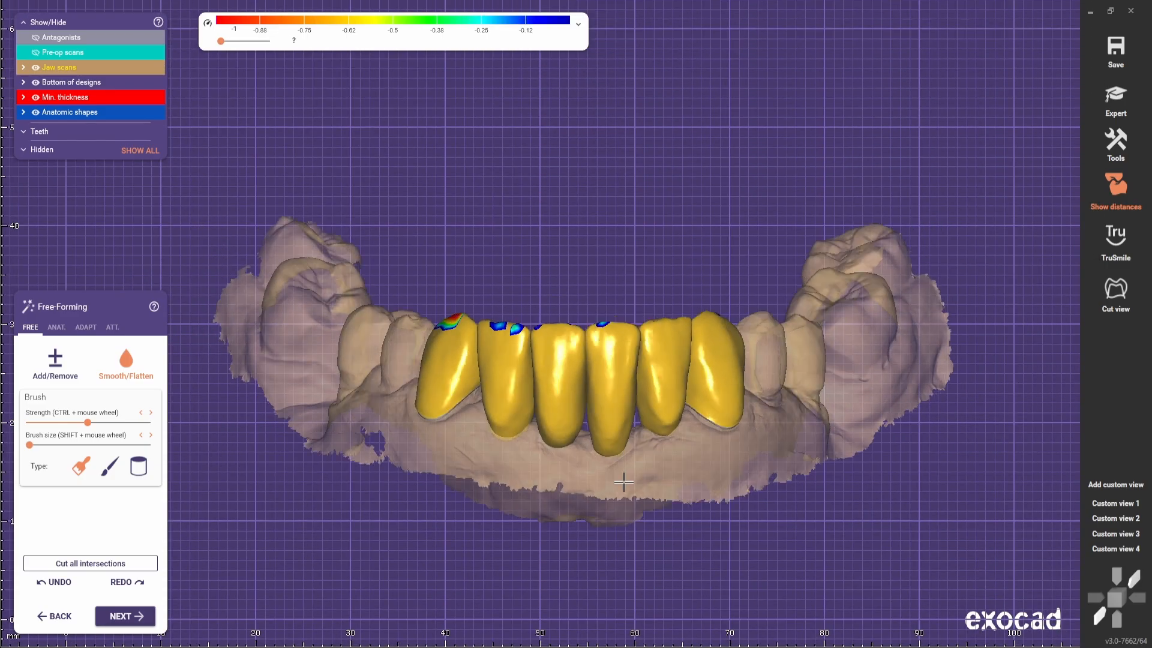
{"action": "scroll", "coordinate": [625, 491], "scroll_direction": "up", "scroll_amount": 2}
Cut the occlusal intersections at a 0.1 mm desired distance and the approximal intersections at -0.01 mm to the adjacent teeth
{"action": "left_click", "coordinate": [86, 327]}
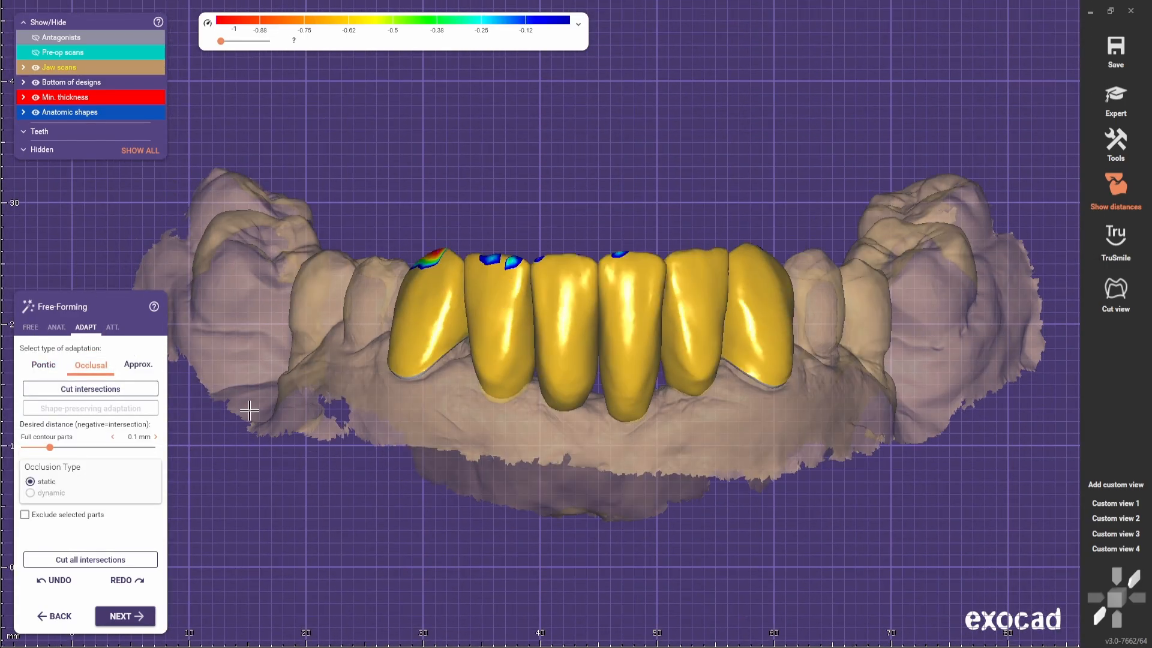
{"action": "left_click", "coordinate": [89, 393]}
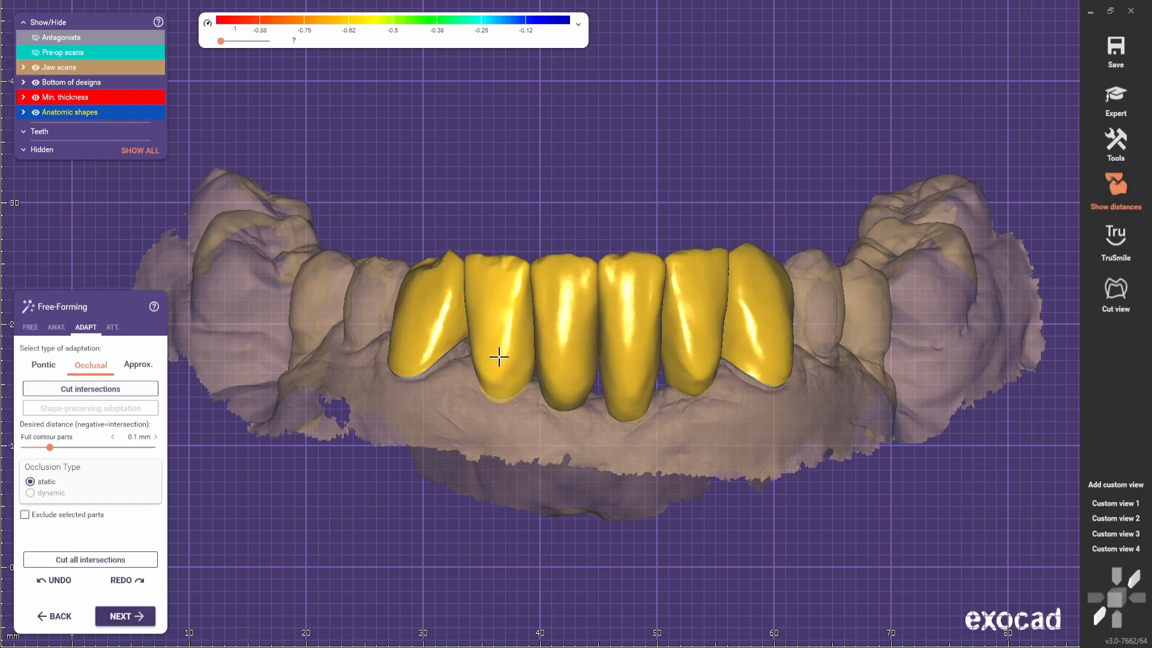
{"action": "right_click_drag", "start_coordinate": [499, 355], "coordinate": [479, 422]}
{"action": "scroll", "coordinate": [478, 421], "scroll_direction": "down", "scroll_amount": 2}
{"action": "scroll", "coordinate": [437, 370], "scroll_direction": "up", "scroll_amount": 3}
{"action": "left_click", "coordinate": [129, 366]}
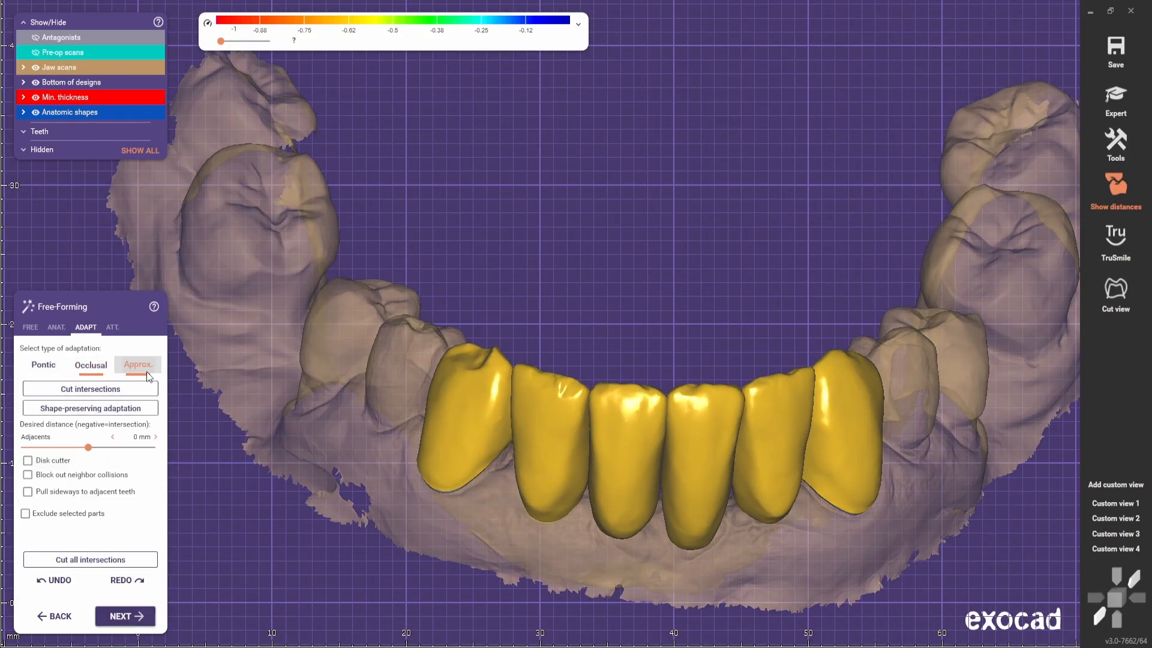
{"action": "left_click", "coordinate": [102, 391]}
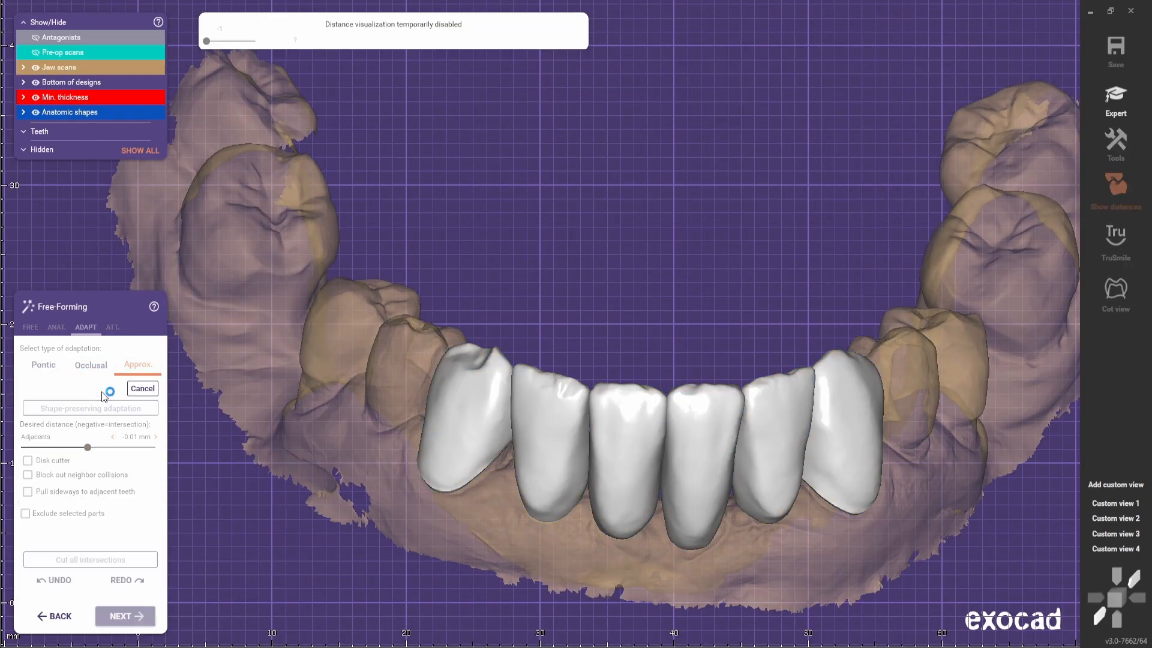
Smooth the cut incisal area of the right canine with an enlarged free-forming brush
{"action": "left_click", "coordinate": [38, 328]}
{"action": "scroll", "coordinate": [494, 460], "scroll_direction": "down", "scroll_amount": 2}
{"action": "mouse_move", "coordinate": [486, 384]}
{"action": "right_mouse_down"}
{"action": "mouse_move", "coordinate": [494, 460]}
{"action": "mouse_move", "coordinate": [571, 401]}
{"action": "right_mouse_up"}
{"action": "scroll", "coordinate": [569, 396], "scroll_direction": "up", "scroll_amount": 4}
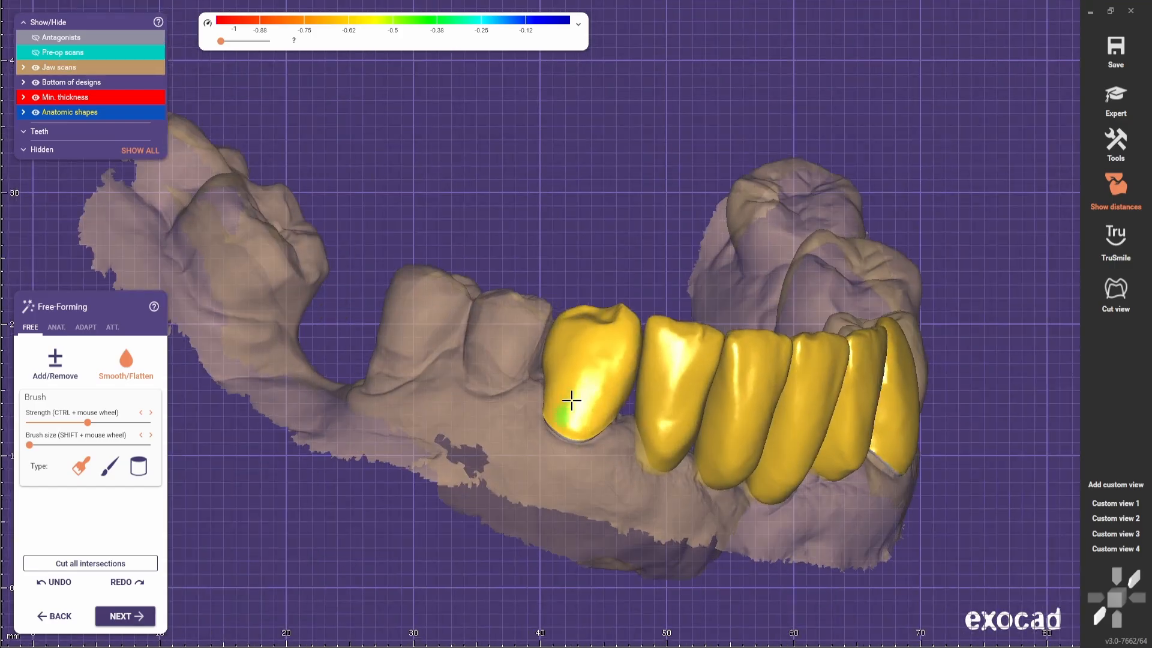
{"action": "scroll", "coordinate": [626, 281], "scroll_direction": "up", "scroll_amount": 2, "text": "shift"}
{"action": "scroll", "coordinate": [625, 275], "scroll_direction": "down", "scroll_amount": 3}
Examine the incisal edges and labial surfaces of all six crowns after the intersection cuts
{"action": "right_click_drag", "start_coordinate": [693, 259], "coordinate": [612, 473]}
{"action": "scroll", "coordinate": [530, 435], "scroll_direction": "down", "scroll_amount": 3}
{"action": "scroll", "coordinate": [542, 400], "scroll_direction": "up", "scroll_amount": 2}
{"action": "scroll", "coordinate": [541, 400], "scroll_direction": "down", "scroll_amount": 2}
{"action": "scroll", "coordinate": [592, 463], "scroll_direction": "up", "scroll_amount": 1}
{"action": "scroll", "coordinate": [591, 450], "scroll_direction": "up", "scroll_amount": 3}
{"action": "left_click", "coordinate": [1123, 509]}
{"action": "scroll", "coordinate": [612, 387], "scroll_direction": "up", "scroll_amount": 2}
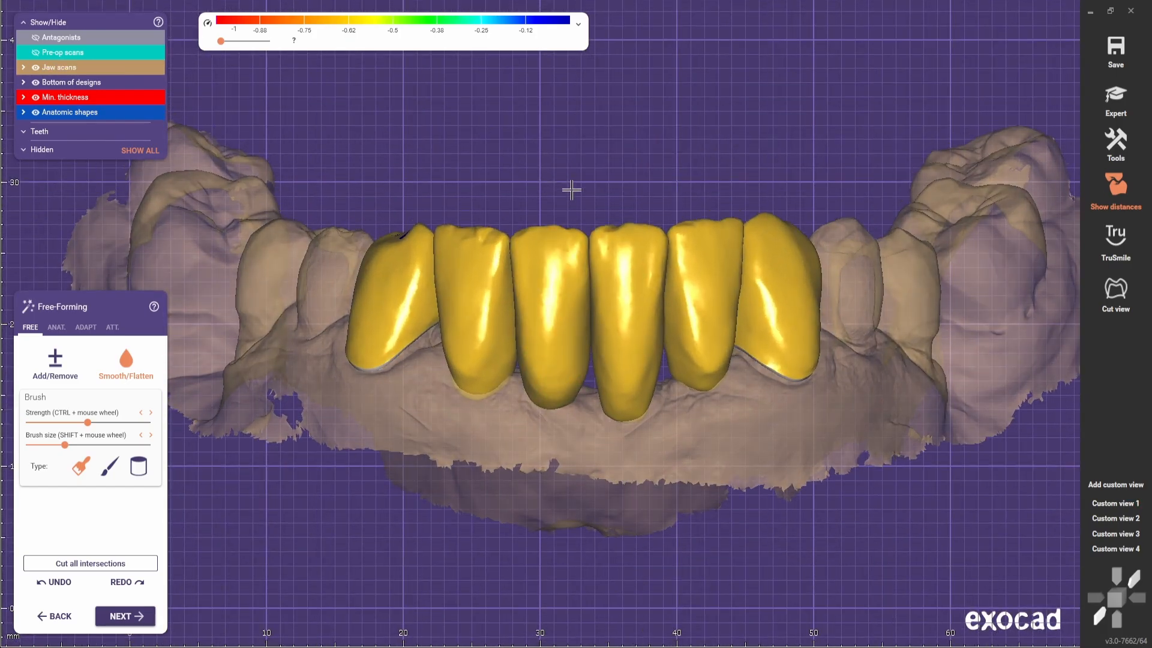
{"action": "right_click_drag", "start_coordinate": [617, 295], "coordinate": [586, 404]}
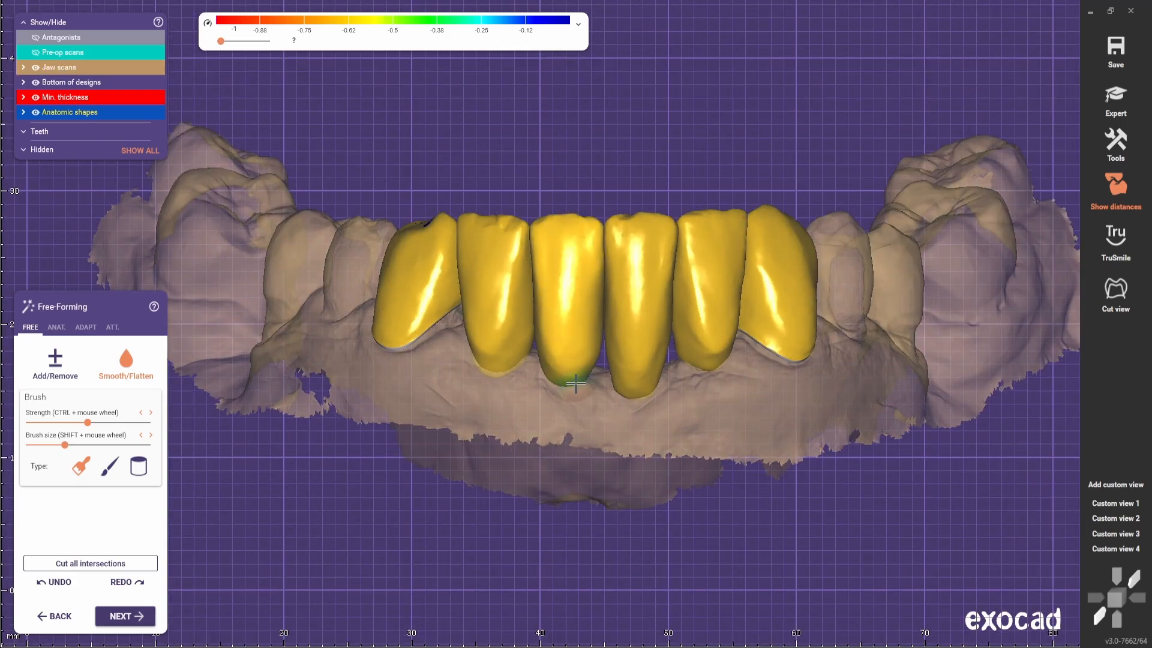
Build up the mesial transition line on the right central incisor's labial surface with Add/Remove, low strength and the largest fine brush
{"action": "scroll", "coordinate": [586, 404], "scroll_direction": "up", "scroll_amount": 3}
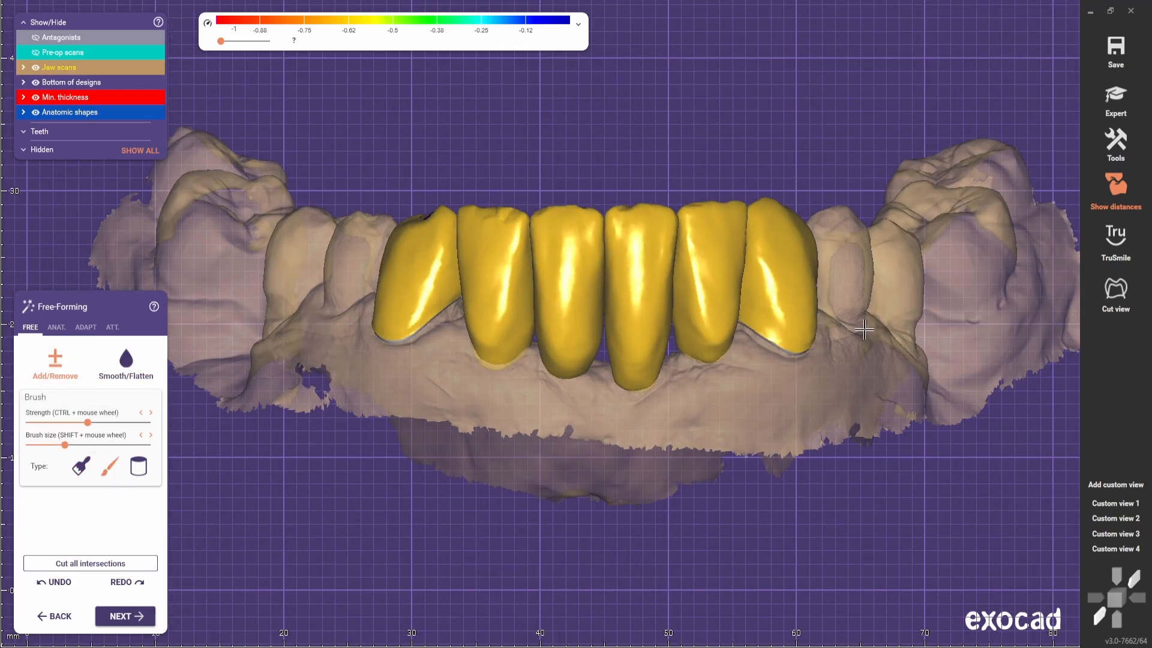
{"action": "scroll", "coordinate": [561, 314], "scroll_direction": "up", "scroll_amount": 3}
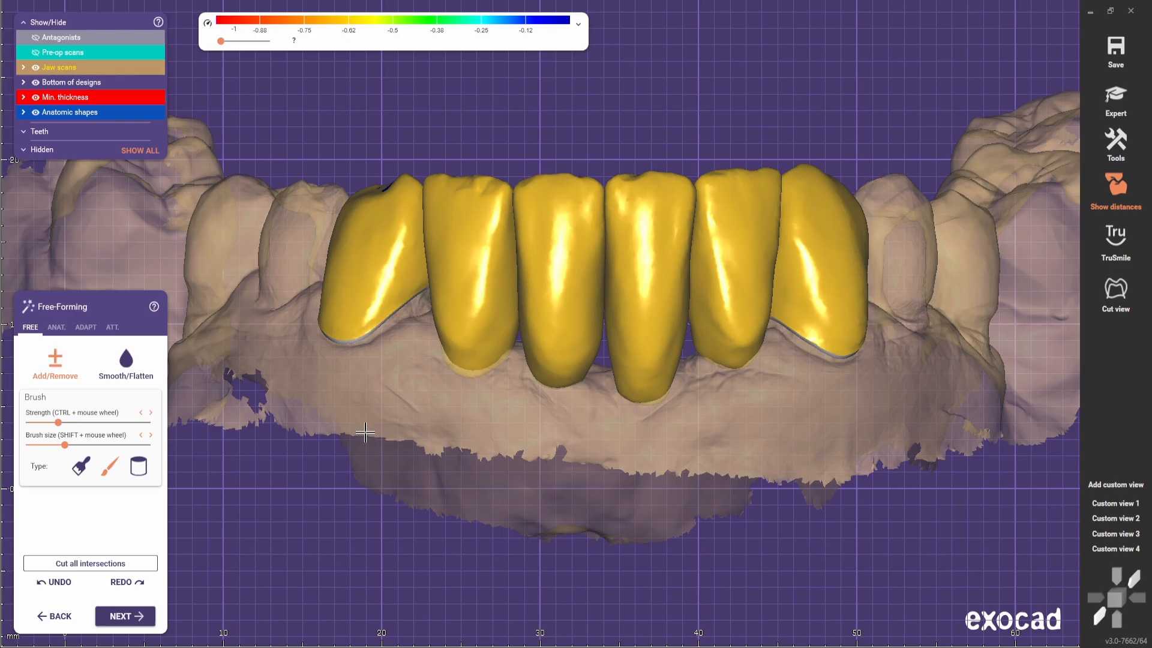
{"action": "scroll", "coordinate": [365, 432], "scroll_direction": "down", "scroll_amount": 1, "text": "ctrl"}
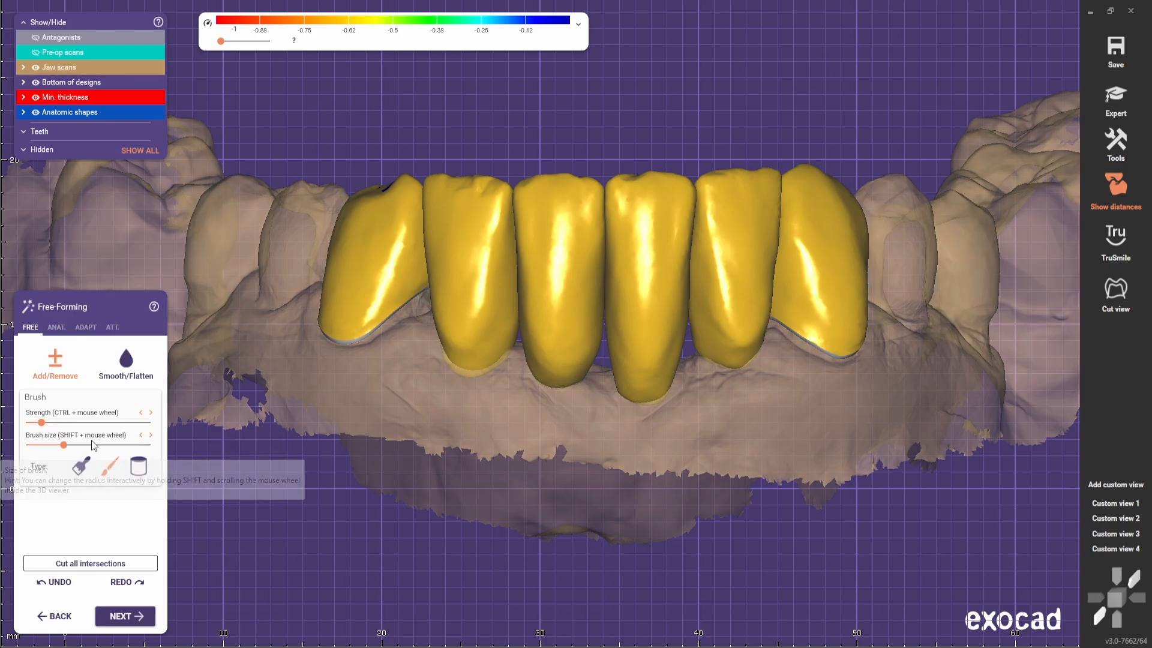
{"action": "scroll", "coordinate": [90, 444], "scroll_direction": "up", "scroll_amount": 4, "text": "shift"}
{"action": "scroll", "coordinate": [88, 445], "scroll_direction": "up", "scroll_amount": 1, "text": "shift"}
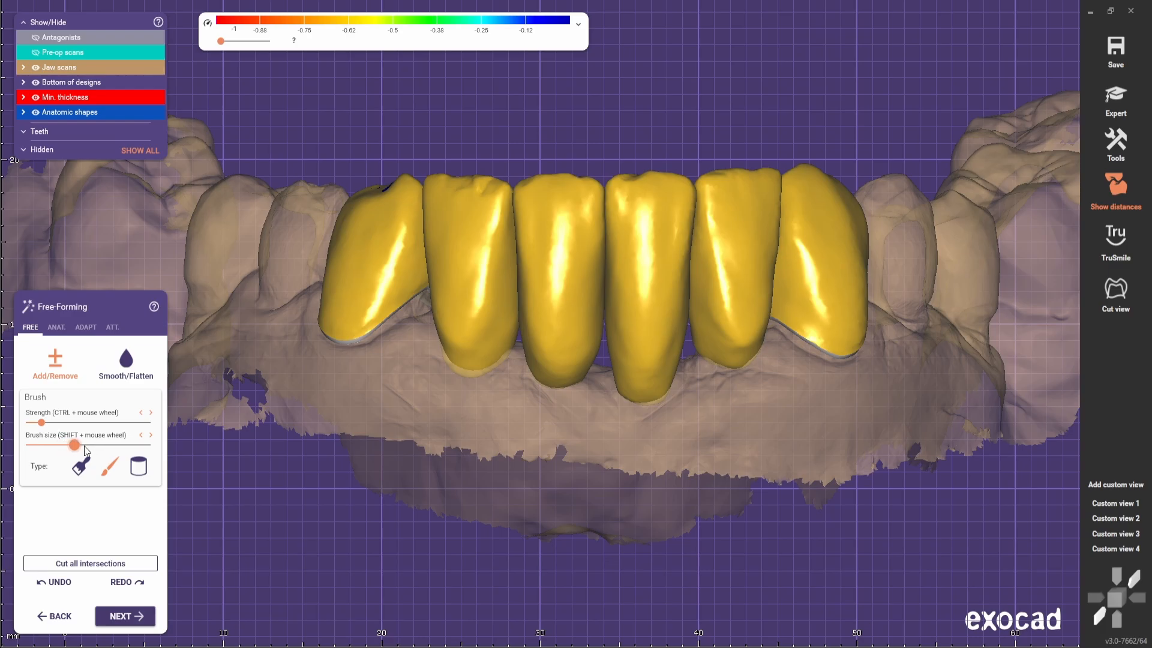
{"action": "scroll", "coordinate": [573, 236], "scroll_direction": "up", "scroll_amount": 1}
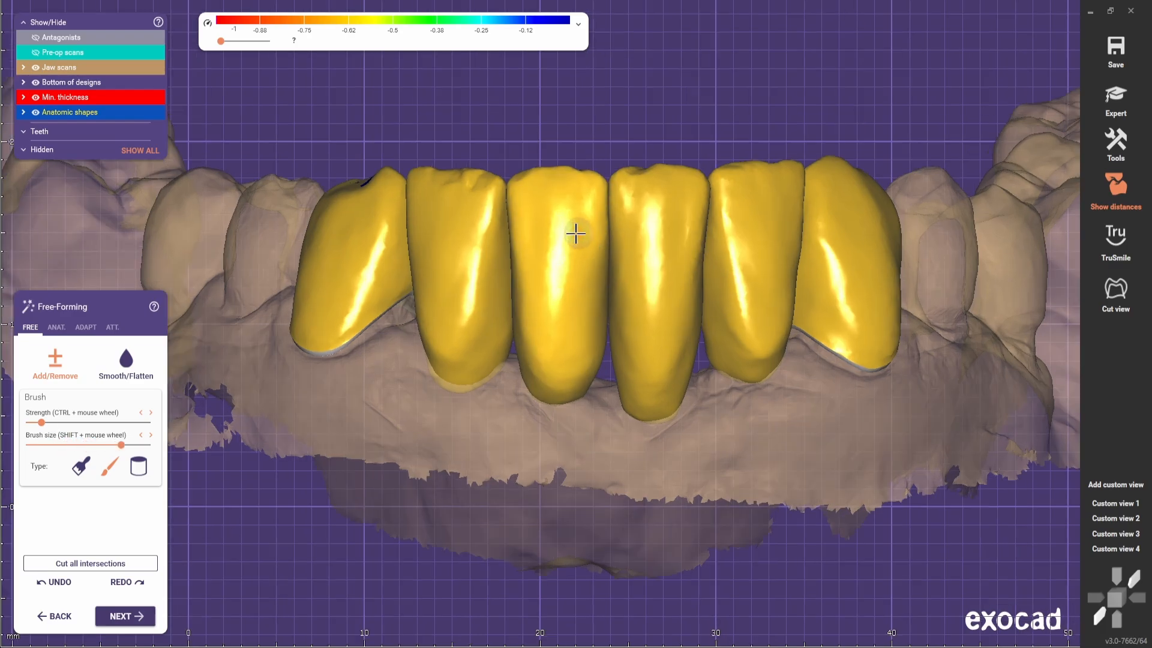
{"action": "scroll", "coordinate": [571, 249], "scroll_direction": "up", "scroll_amount": 2}
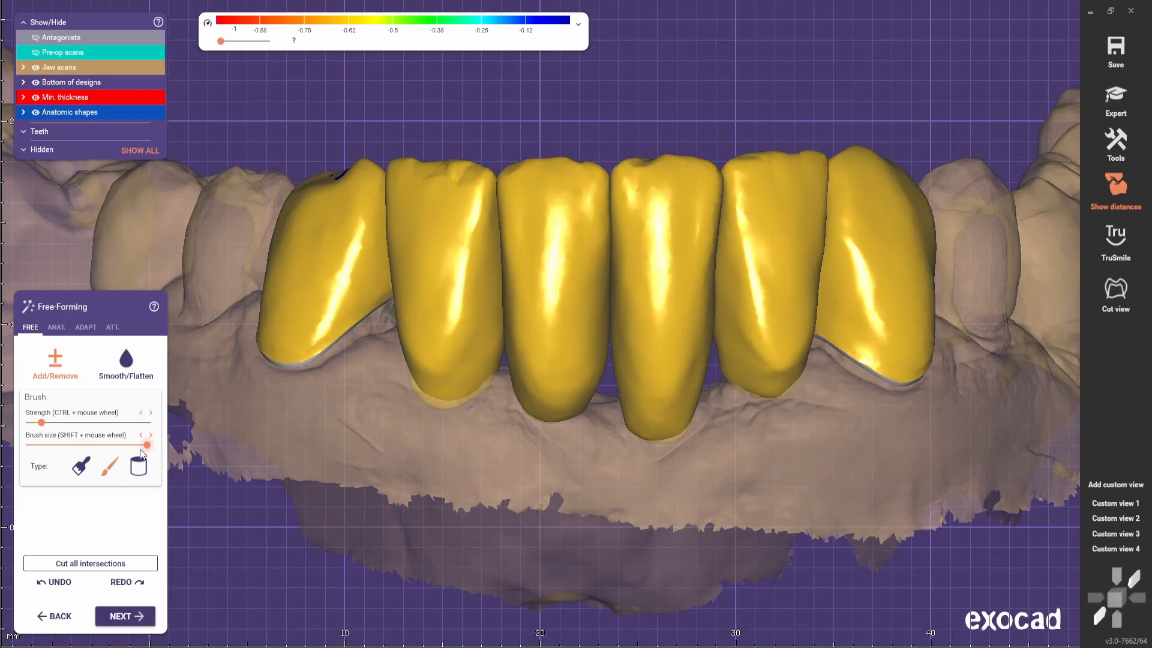
{"action": "scroll", "coordinate": [600, 188], "scroll_direction": "up", "scroll_amount": 2}
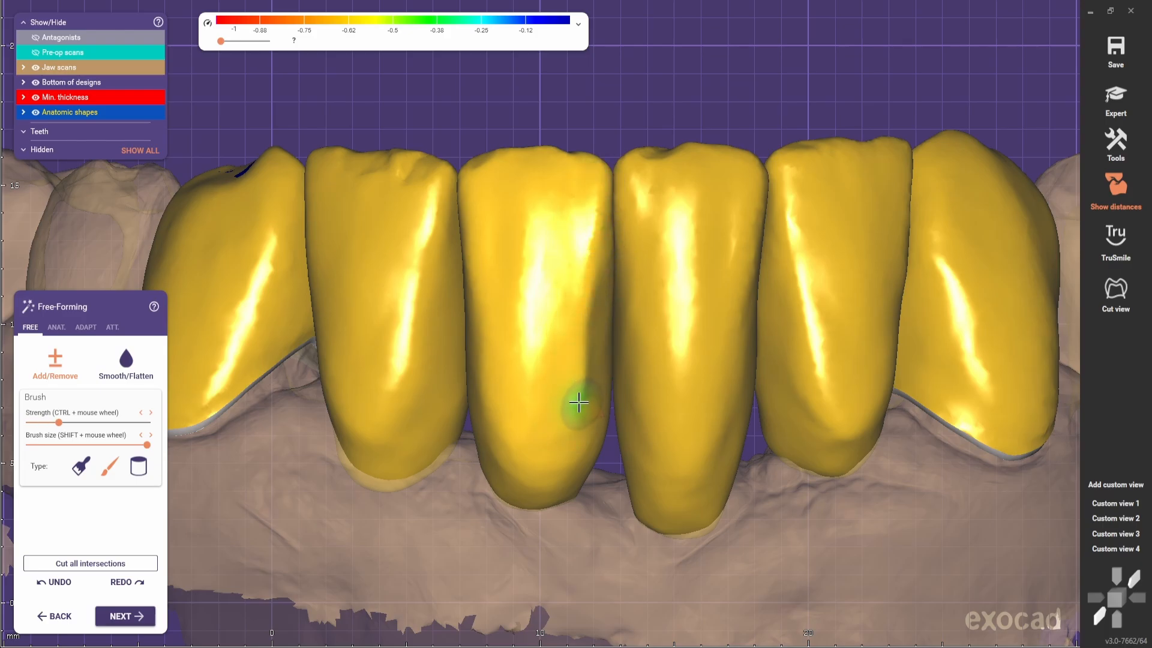
{"action": "left_click_drag", "start_coordinate": [599, 173], "coordinate": [581, 344]}
Build up the distal transition line on the right central incisor's labial surface from the incisal edge toward the cervical end
{"action": "scroll", "coordinate": [564, 344], "scroll_direction": "down", "scroll_amount": 3}
{"action": "right_click_drag", "start_coordinate": [504, 345], "coordinate": [582, 336]}
{"action": "scroll", "coordinate": [586, 203], "scroll_direction": "up", "scroll_amount": 2}
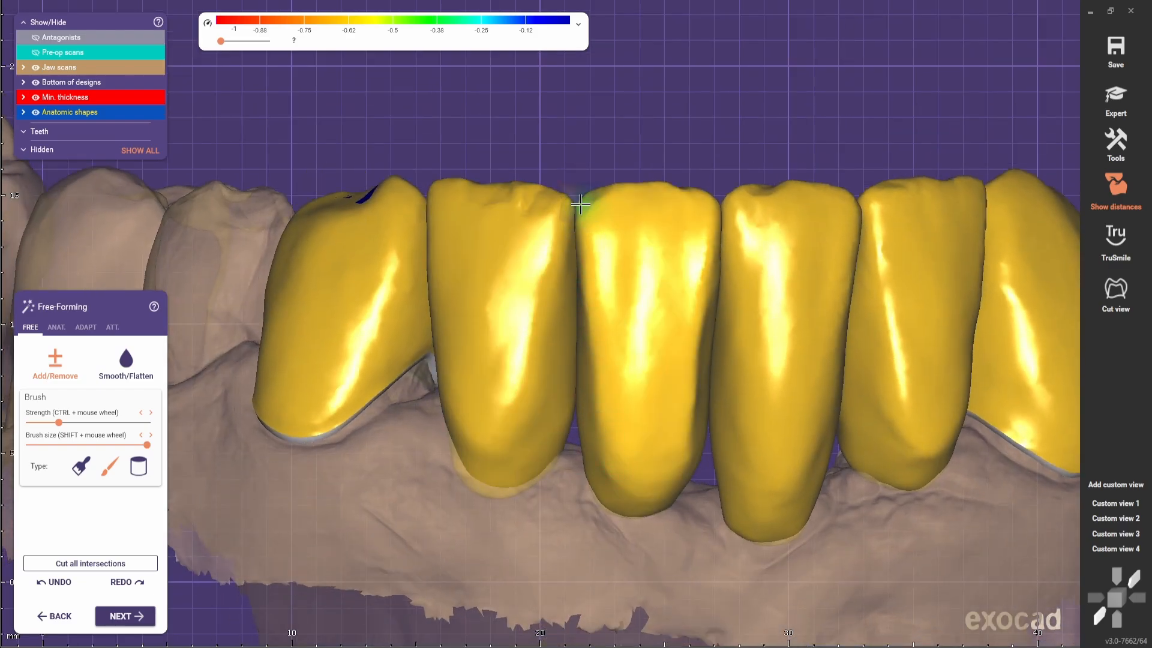
{"action": "left_click_drag", "start_coordinate": [592, 259], "coordinate": [627, 501]}
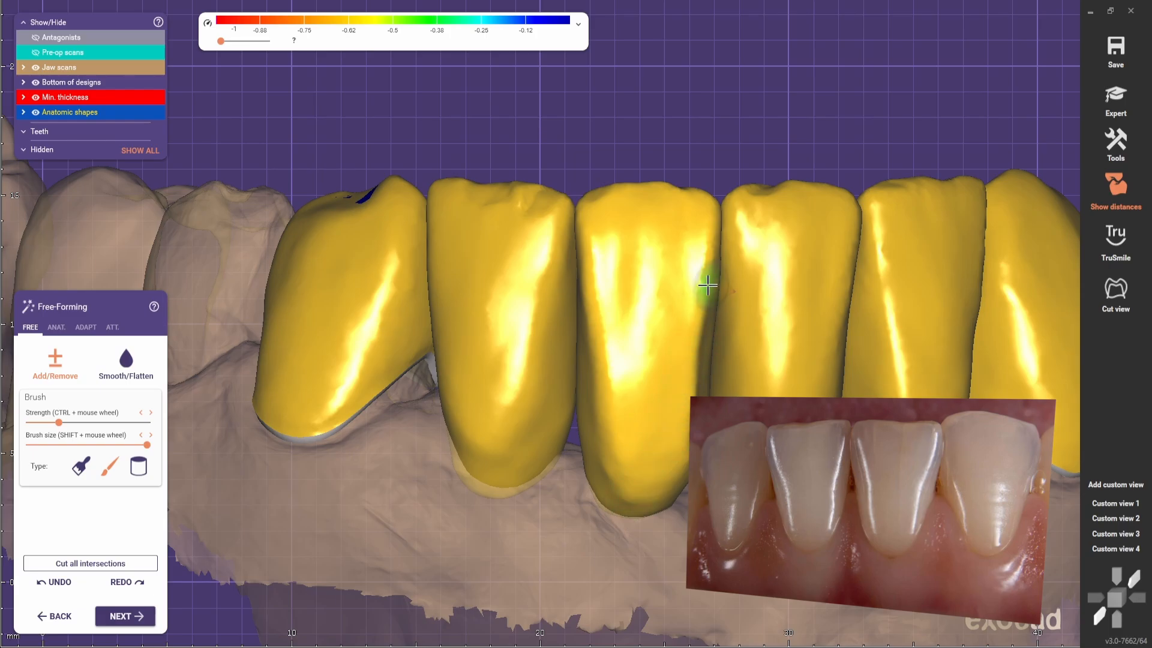
{"action": "scroll", "coordinate": [684, 384], "scroll_direction": "down", "scroll_amount": 3}
{"action": "middle_click_drag", "start_coordinate": [666, 466], "coordinate": [592, 386]}
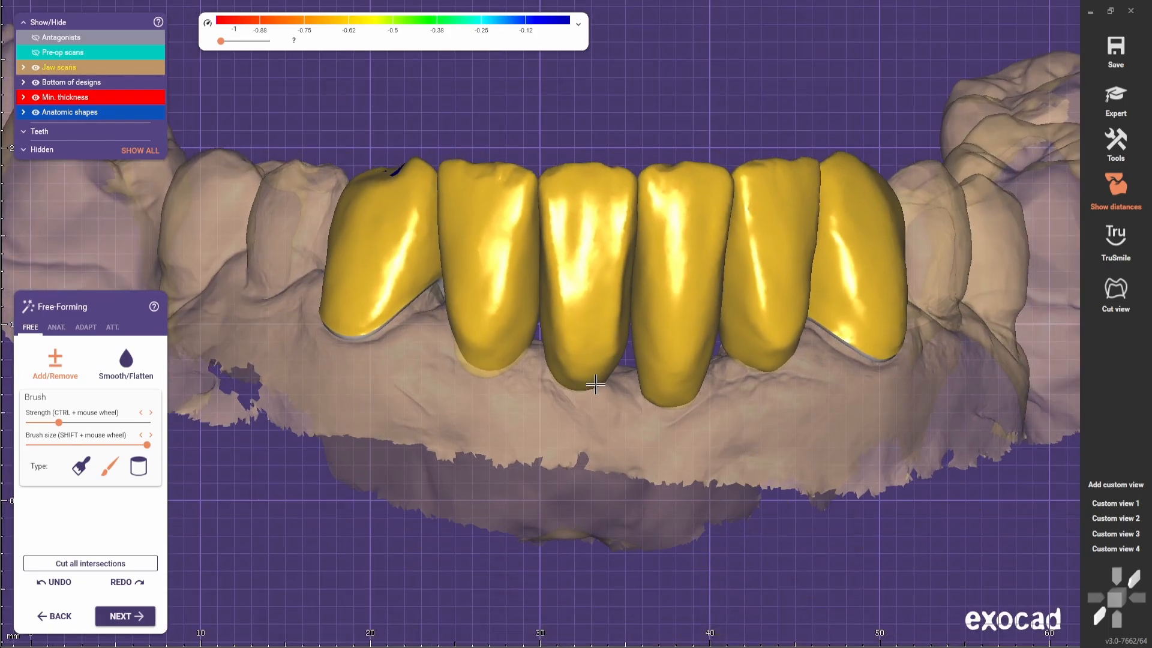
Build up the mesial transition line on the left central incisor's labial surface to match the right central incisor
{"action": "right_click_drag", "start_coordinate": [591, 386], "coordinate": [564, 360]}
{"action": "scroll", "coordinate": [568, 288], "scroll_direction": "up", "scroll_amount": 2}
{"action": "scroll", "coordinate": [582, 267], "scroll_direction": "down", "scroll_amount": 4}
{"action": "scroll", "coordinate": [582, 268], "scroll_direction": "up", "scroll_amount": 3}
{"action": "left_click", "coordinate": [57, 376]}
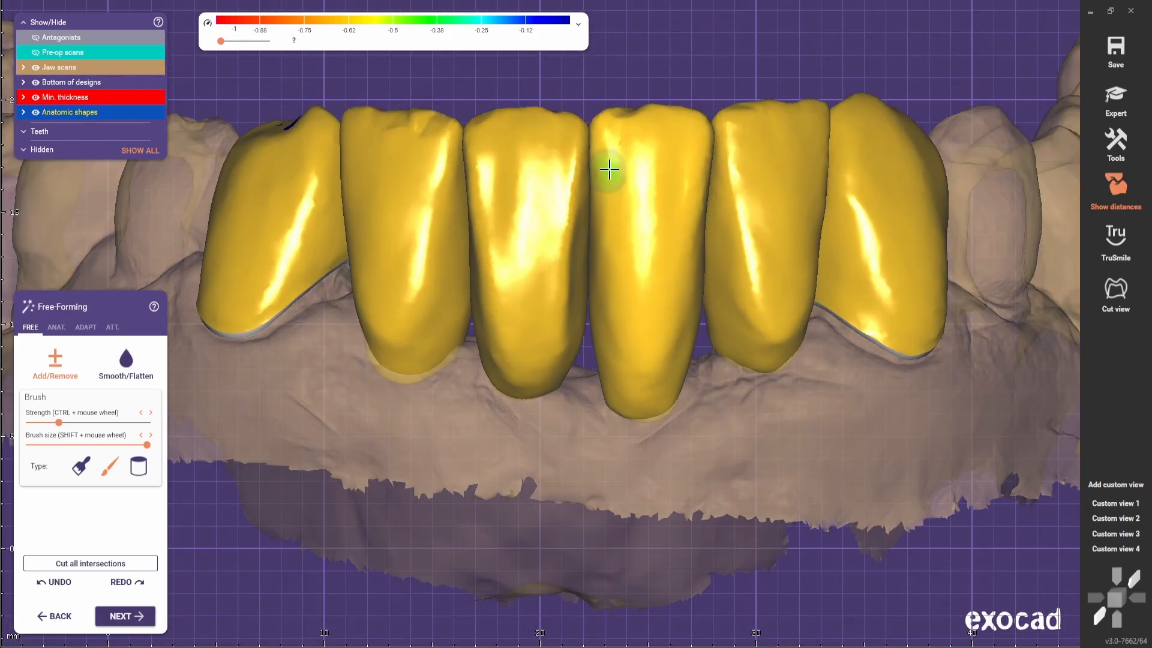
{"action": "right_click_drag", "start_coordinate": [594, 254], "coordinate": [570, 276]}
{"action": "right_click_drag", "start_coordinate": [499, 198], "coordinate": [513, 192]}
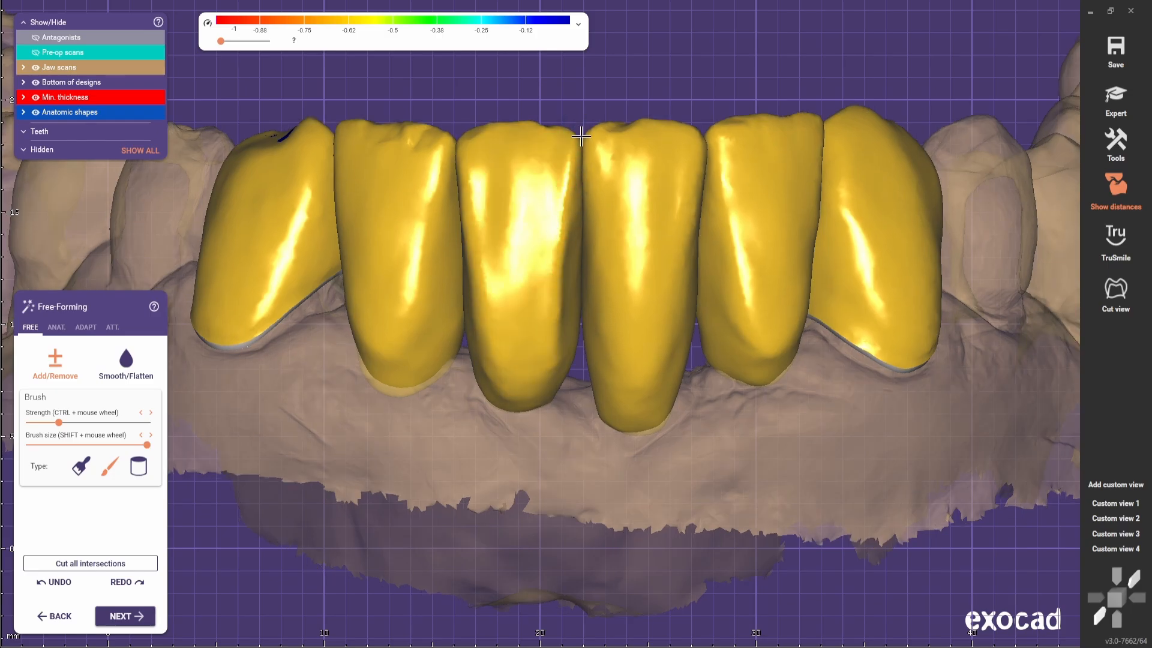
{"action": "right_click_drag", "start_coordinate": [555, 295], "coordinate": [640, 126]}
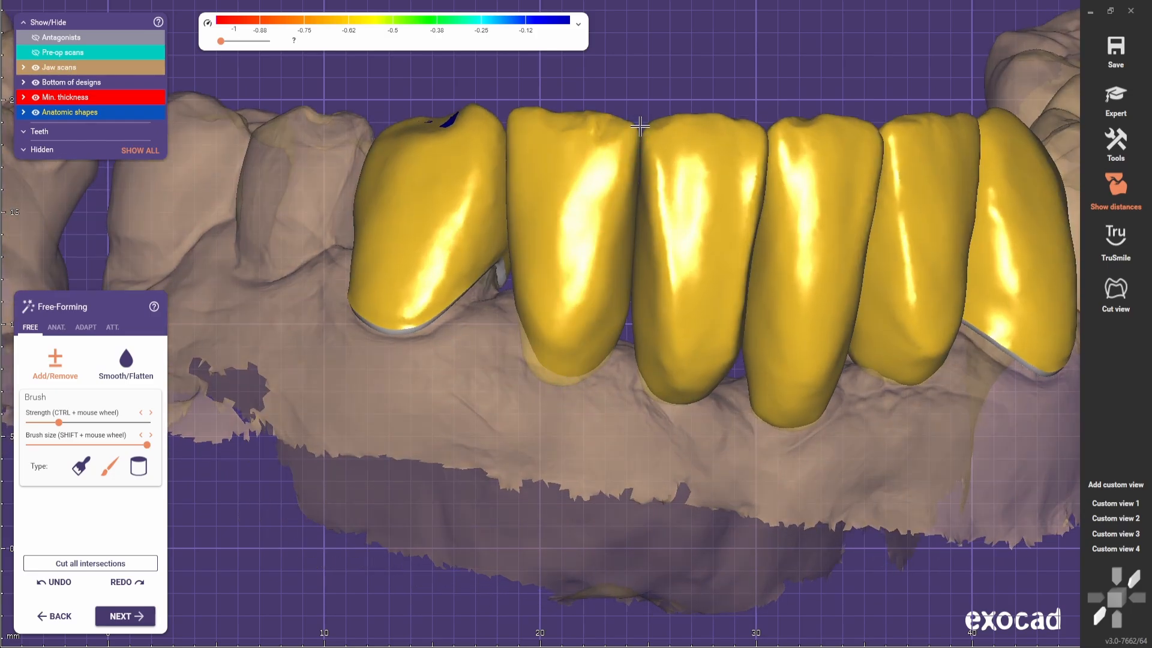
{"action": "right_click_drag", "start_coordinate": [653, 198], "coordinate": [640, 147]}
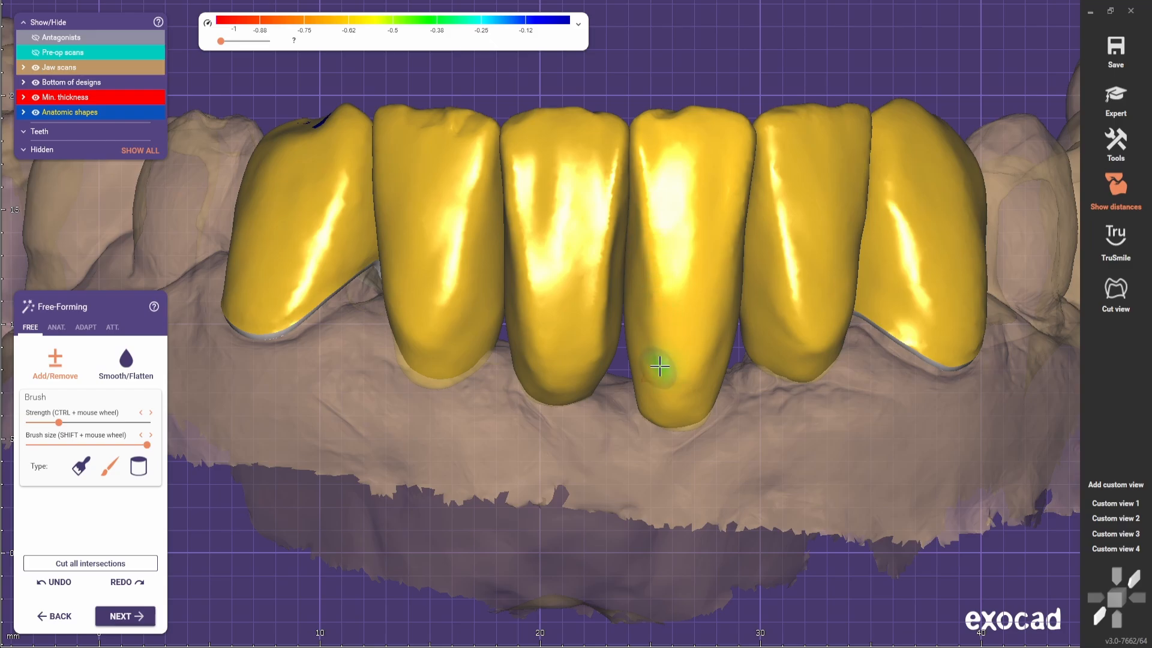
Build up the distal transition line on the left central incisor's labial surface
{"action": "right_click_drag", "start_coordinate": [660, 366], "coordinate": [701, 185]}
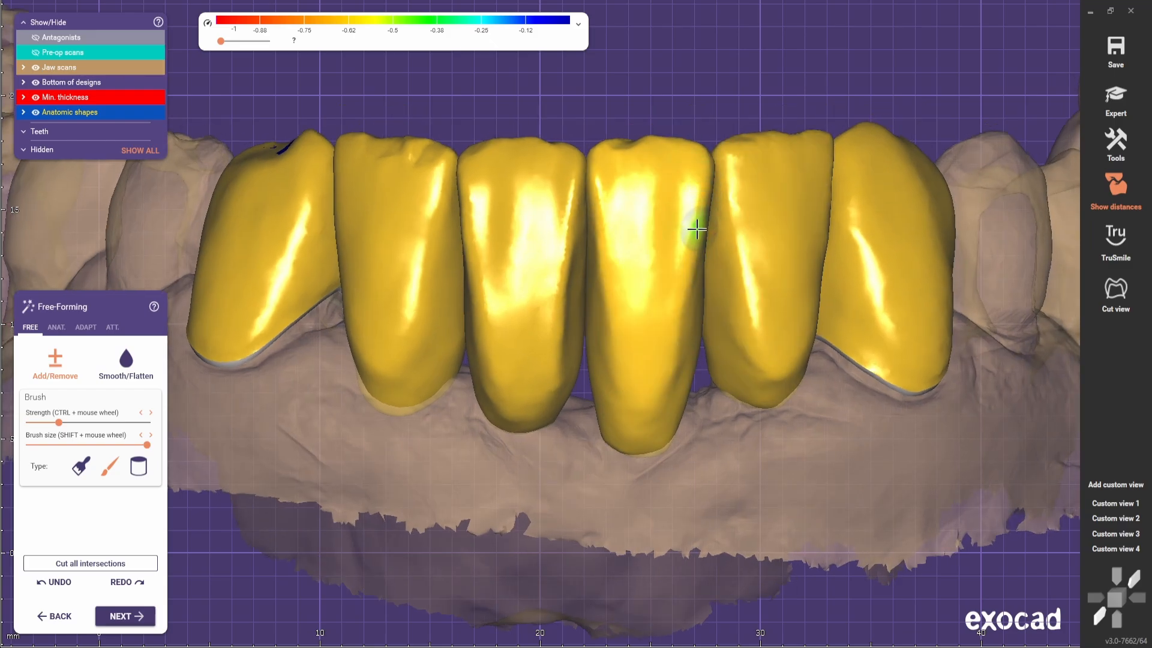
{"action": "scroll", "coordinate": [586, 352], "scroll_direction": "down", "scroll_amount": 3}
{"action": "scroll", "coordinate": [587, 352], "scroll_direction": "up", "scroll_amount": 1}
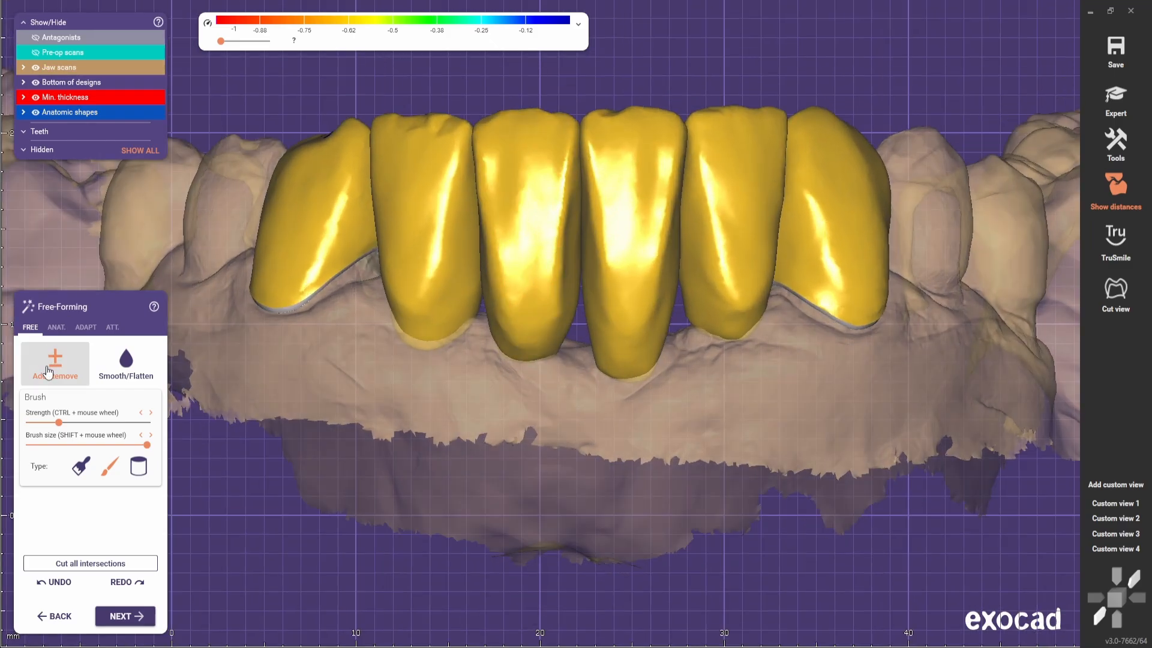
Smooth the right central incisor's mesial side and the left central incisor's cervical end with the broad brush at a small size
{"action": "left_click", "coordinate": [81, 466]}
{"action": "scroll", "coordinate": [522, 271], "scroll_direction": "up", "scroll_amount": 3}
{"action": "scroll", "coordinate": [522, 271], "scroll_direction": "down", "scroll_amount": 5, "text": "shift"}
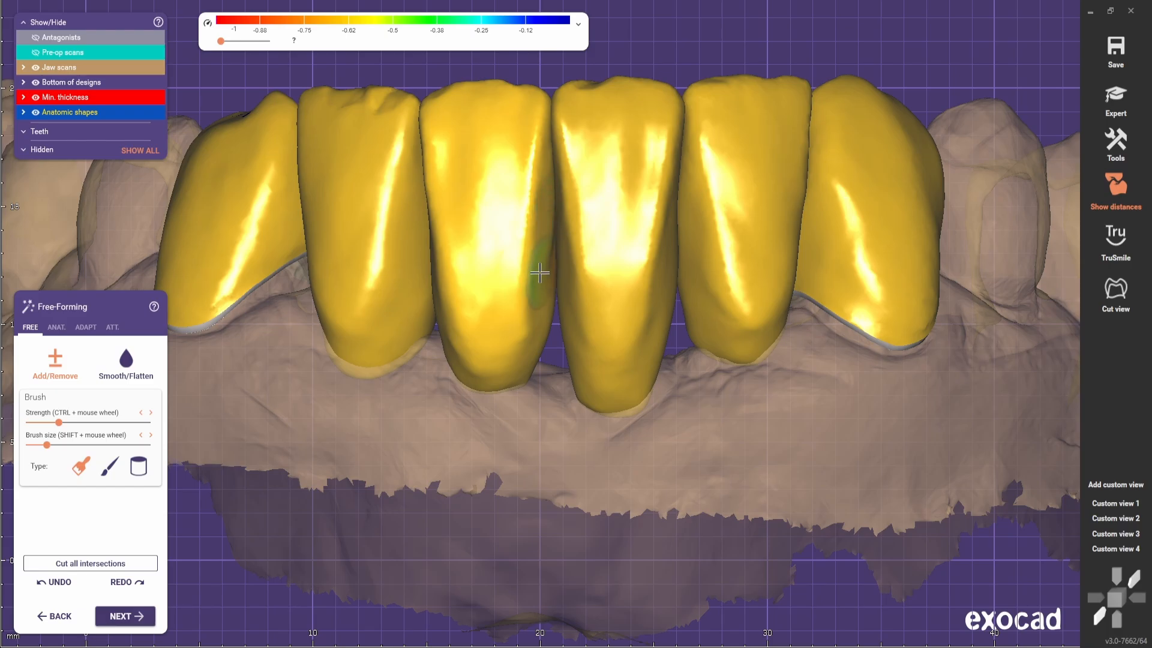
{"action": "key", "text": "shift"}
{"action": "scroll", "coordinate": [554, 230], "scroll_direction": "down", "scroll_amount": 1}
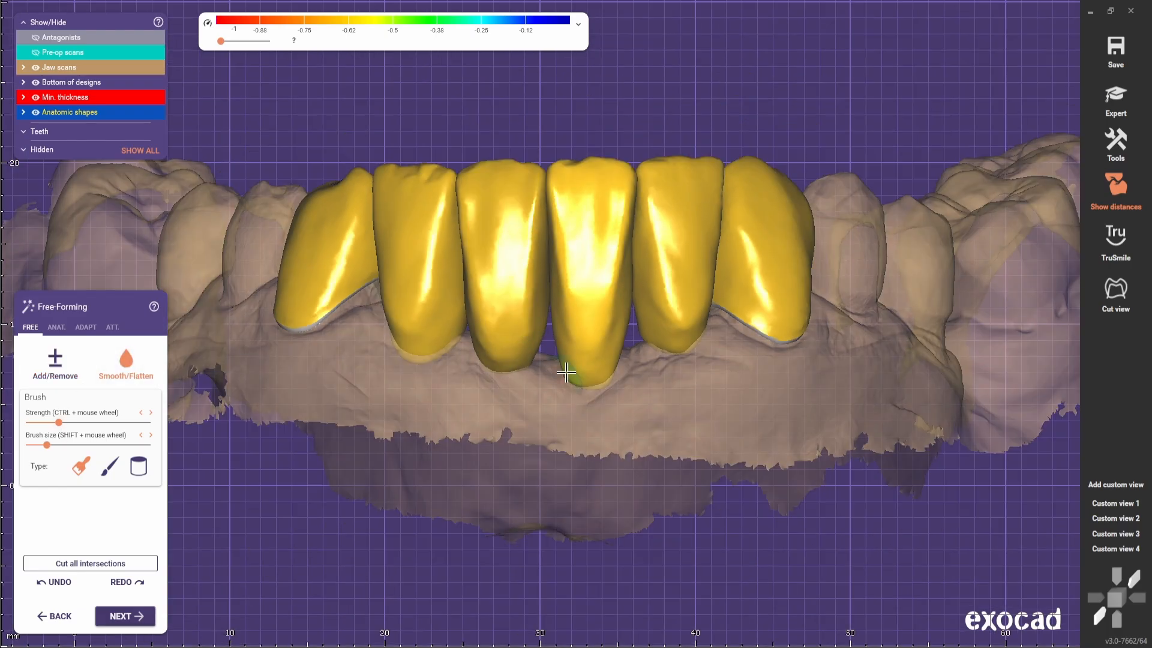
Smooth the contact area between the two central incisors with the smallest brush size
{"action": "scroll", "coordinate": [564, 240], "scroll_direction": "up", "scroll_amount": 2}
{"action": "scroll", "coordinate": [558, 278], "scroll_direction": "up", "scroll_amount": 2}
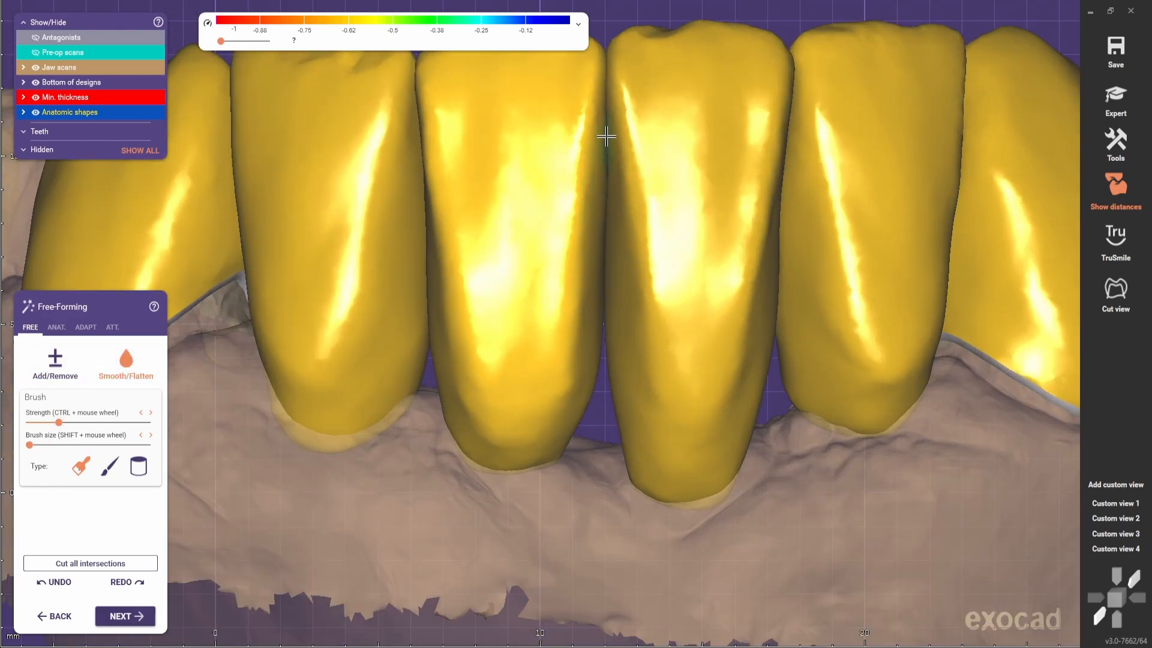
{"action": "scroll", "coordinate": [621, 188], "scroll_direction": "down", "scroll_amount": 1}
Define the right central incisor's mesial transition line with the fine Add/Remove brush and blend it with Smooth/Flatten
{"action": "left_click", "coordinate": [55, 364]}
{"action": "scroll", "coordinate": [565, 270], "scroll_direction": "down", "scroll_amount": 2}
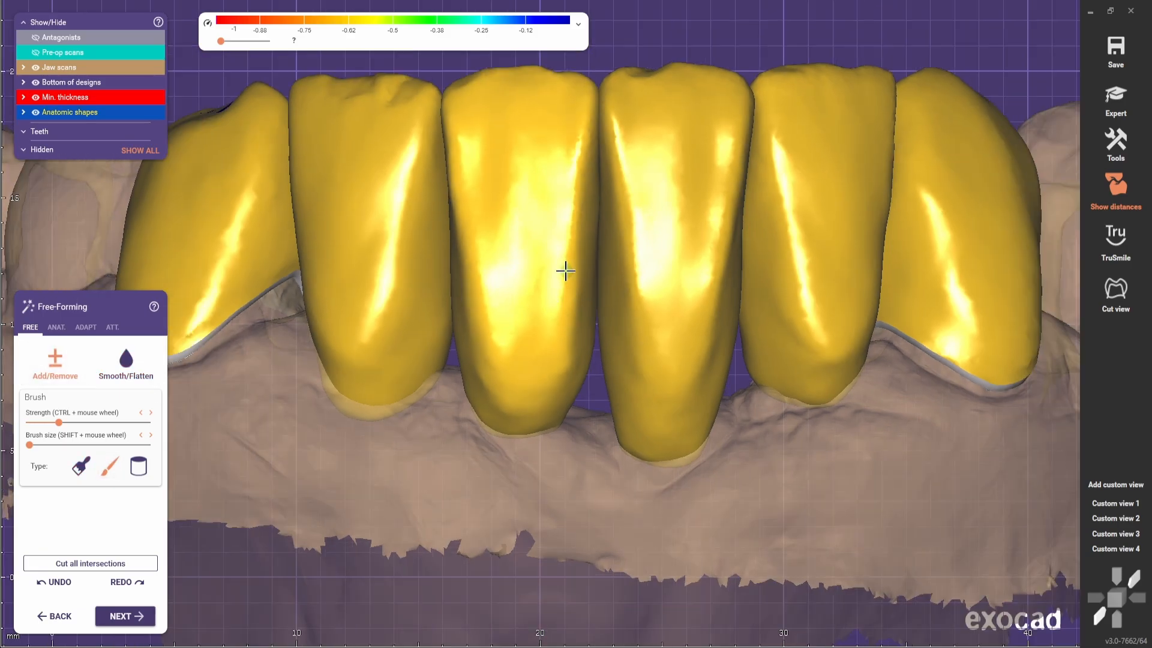
{"action": "middle_click_drag", "start_coordinate": [565, 270], "coordinate": [603, 312]}
{"action": "scroll", "coordinate": [647, 211], "scroll_direction": "up", "scroll_amount": 3, "text": "shift"}
{"action": "key", "text": "shift"}
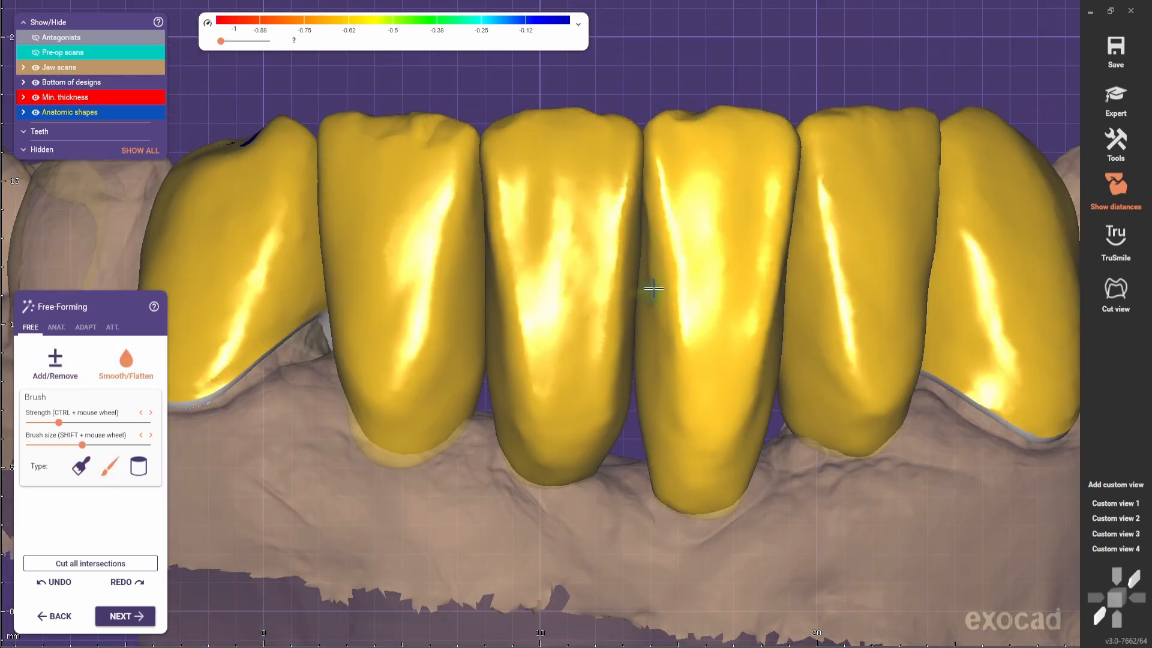
Build up the left lateral incisor's mesial and distal transition lines with Add/Remove and a larger fine brush
{"action": "scroll", "coordinate": [552, 284], "scroll_direction": "down", "scroll_amount": 2}
{"action": "scroll", "coordinate": [561, 332], "scroll_direction": "down", "scroll_amount": 2}
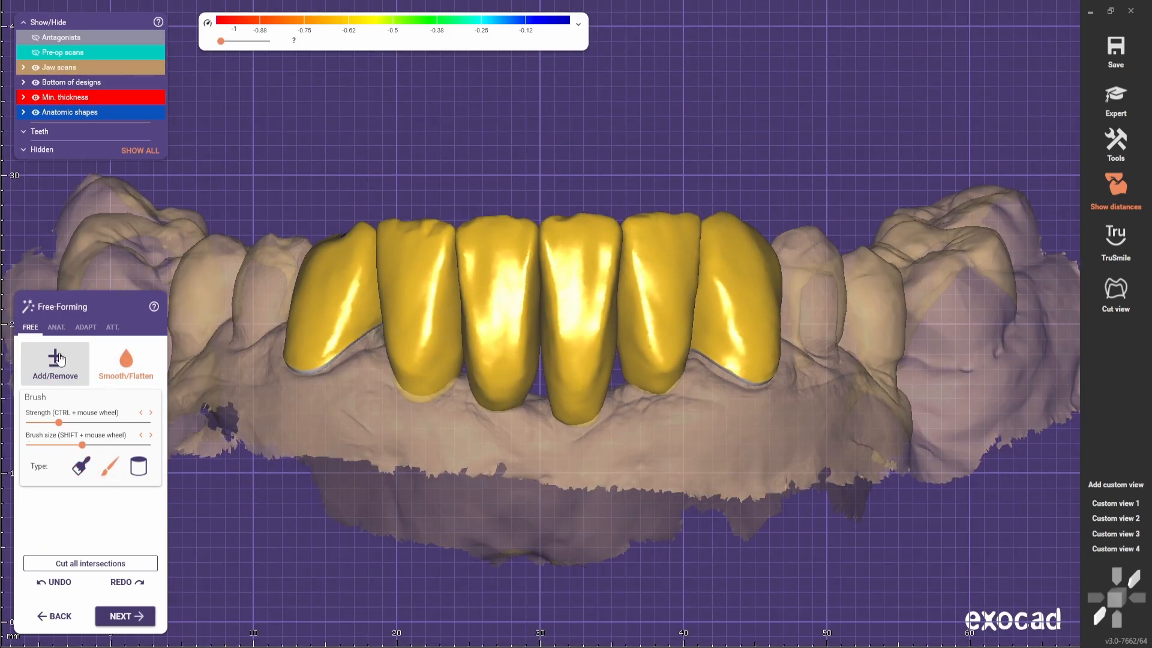
{"action": "left_click", "coordinate": [56, 363]}
{"action": "scroll", "coordinate": [609, 250], "scroll_direction": "up", "scroll_amount": 4}
{"action": "key", "text": "2"}
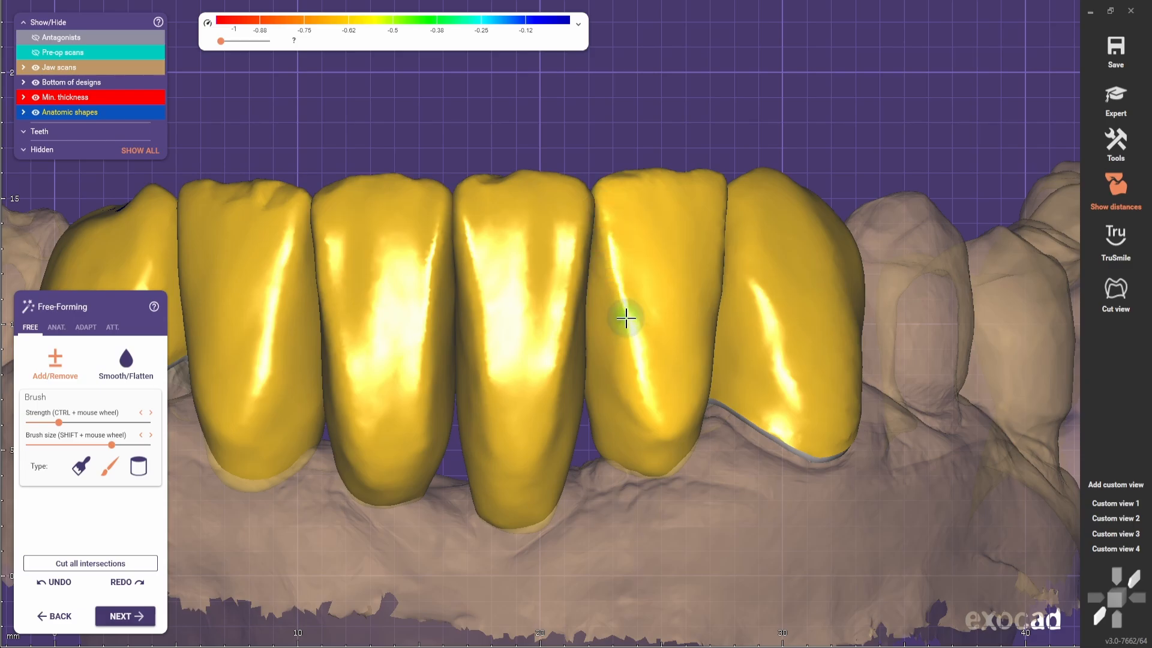
{"action": "scroll", "coordinate": [479, 502], "scroll_direction": "down", "scroll_amount": 2}
{"action": "right_click_drag", "start_coordinate": [478, 502], "coordinate": [426, 420]}
{"action": "scroll", "coordinate": [559, 171], "scroll_direction": "up", "scroll_amount": 2}
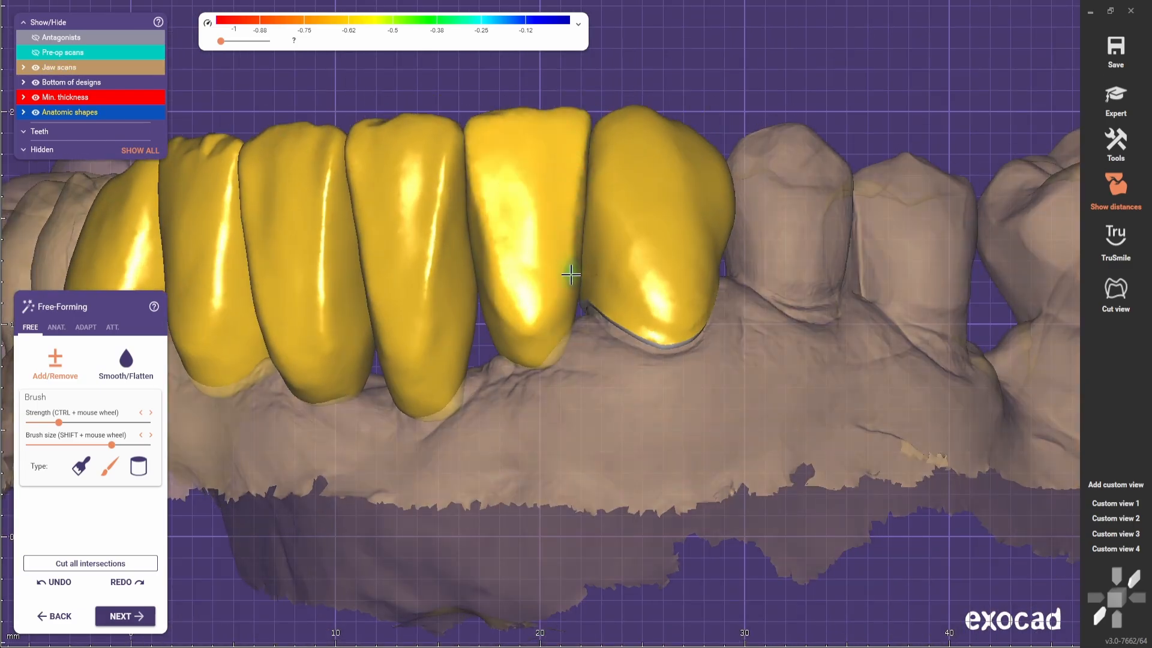
Build up the right lateral incisor's mesial and distal transition lines with an enlarged fine brush
{"action": "scroll", "coordinate": [570, 274], "scroll_direction": "down", "scroll_amount": 2}
{"action": "mouse_move", "coordinate": [570, 275]}
{"action": "right_mouse_down"}
{"action": "mouse_move", "coordinate": [548, 340]}
{"action": "mouse_move", "coordinate": [502, 244]}
{"action": "right_mouse_up"}
{"action": "scroll", "coordinate": [502, 244], "scroll_direction": "up", "scroll_amount": 1}
{"action": "scroll", "coordinate": [502, 244], "scroll_direction": "up", "scroll_amount": 3, "text": "shift"}
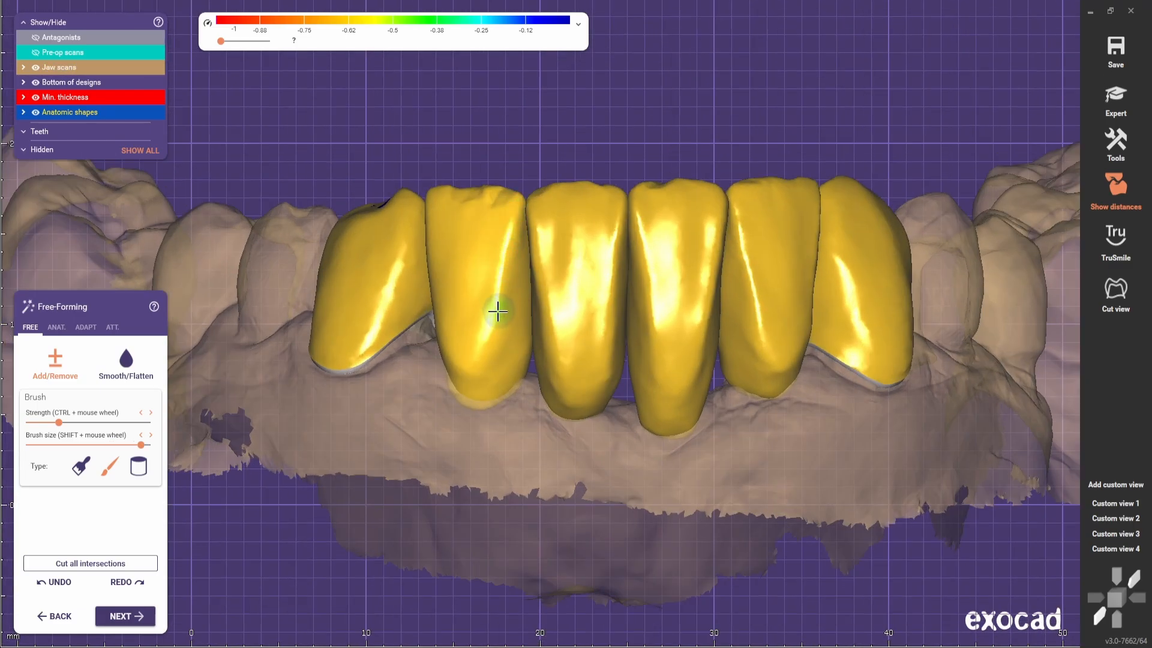
{"action": "scroll", "coordinate": [488, 375], "scroll_direction": "down", "scroll_amount": 2}
{"action": "right_click_drag", "start_coordinate": [487, 378], "coordinate": [540, 366]}
{"action": "scroll", "coordinate": [549, 255], "scroll_direction": "up", "scroll_amount": 2}
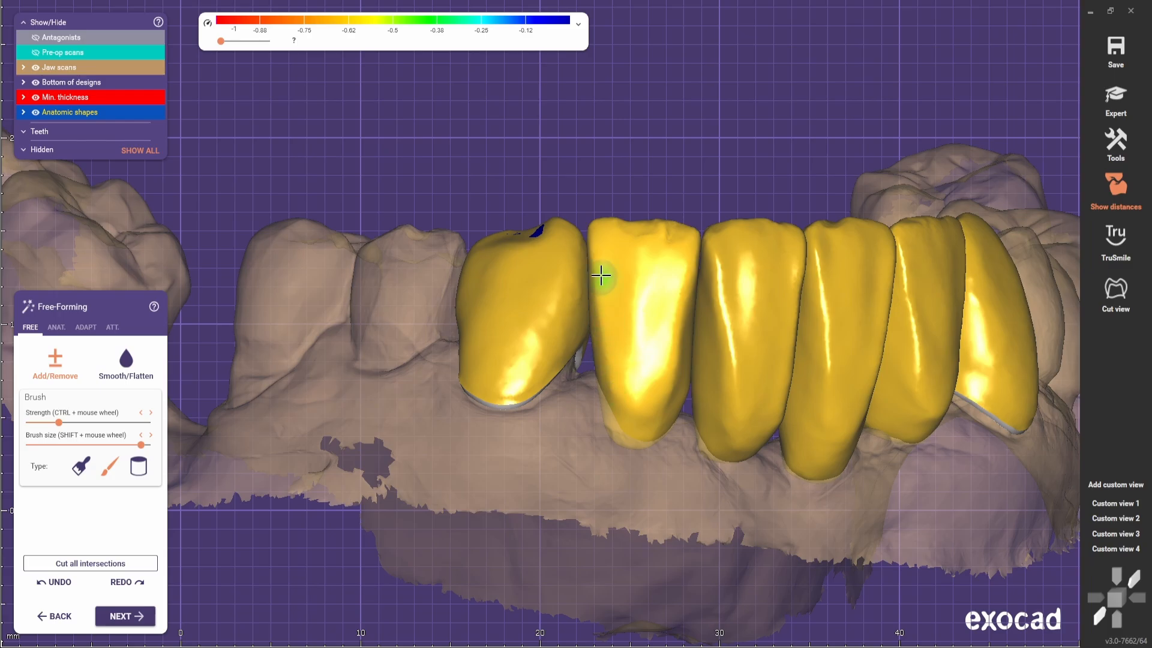
Refine the right lateral incisor's distal labial surface near the incisal edge with Add/Remove at the largest brush size
{"action": "scroll", "coordinate": [613, 364], "scroll_direction": "down", "scroll_amount": 2}
{"action": "right_click_drag", "start_coordinate": [614, 364], "coordinate": [607, 303]}
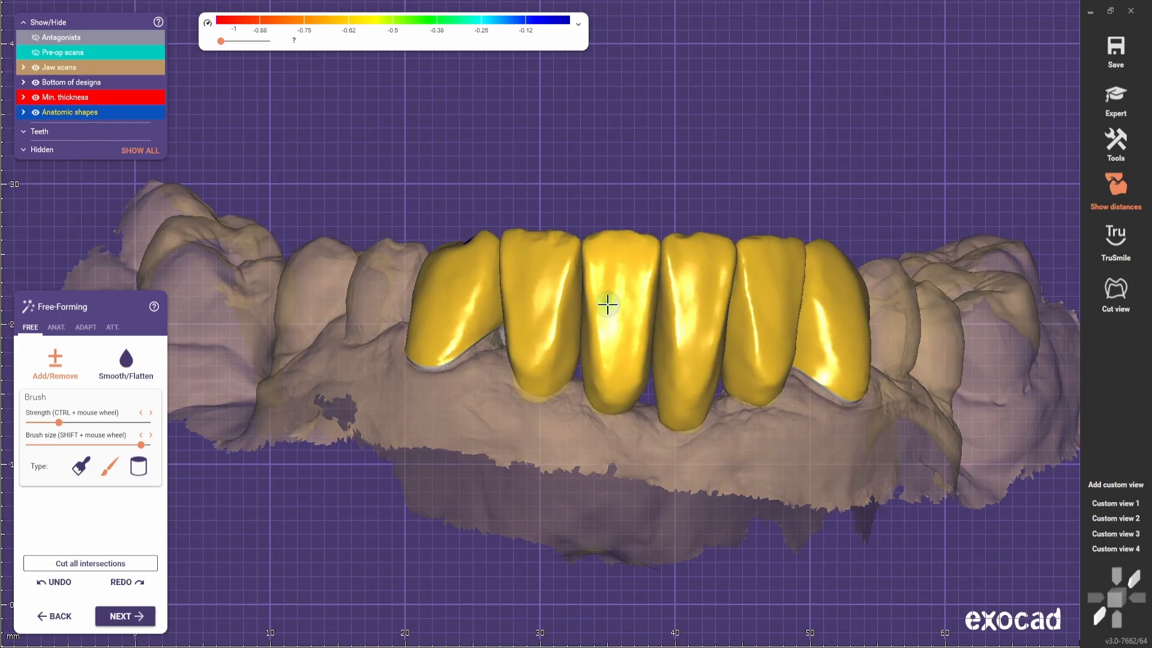
{"action": "scroll", "coordinate": [545, 417], "scroll_direction": "up", "scroll_amount": 2}
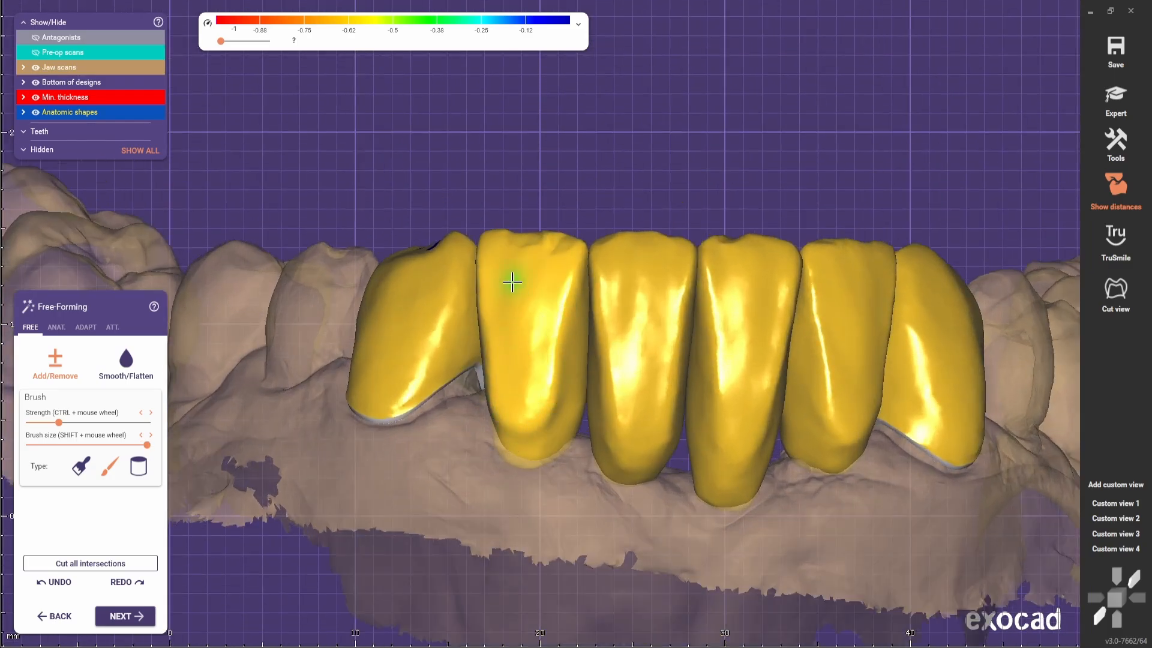
{"action": "scroll", "coordinate": [522, 438], "scroll_direction": "down", "scroll_amount": 2}
{"action": "mouse_move", "coordinate": [522, 438]}
{"action": "right_mouse_down"}
{"action": "mouse_move", "coordinate": [528, 504]}
{"action": "mouse_move", "coordinate": [538, 429]}
{"action": "right_mouse_up"}
{"action": "scroll", "coordinate": [538, 429], "scroll_direction": "up", "scroll_amount": 2}
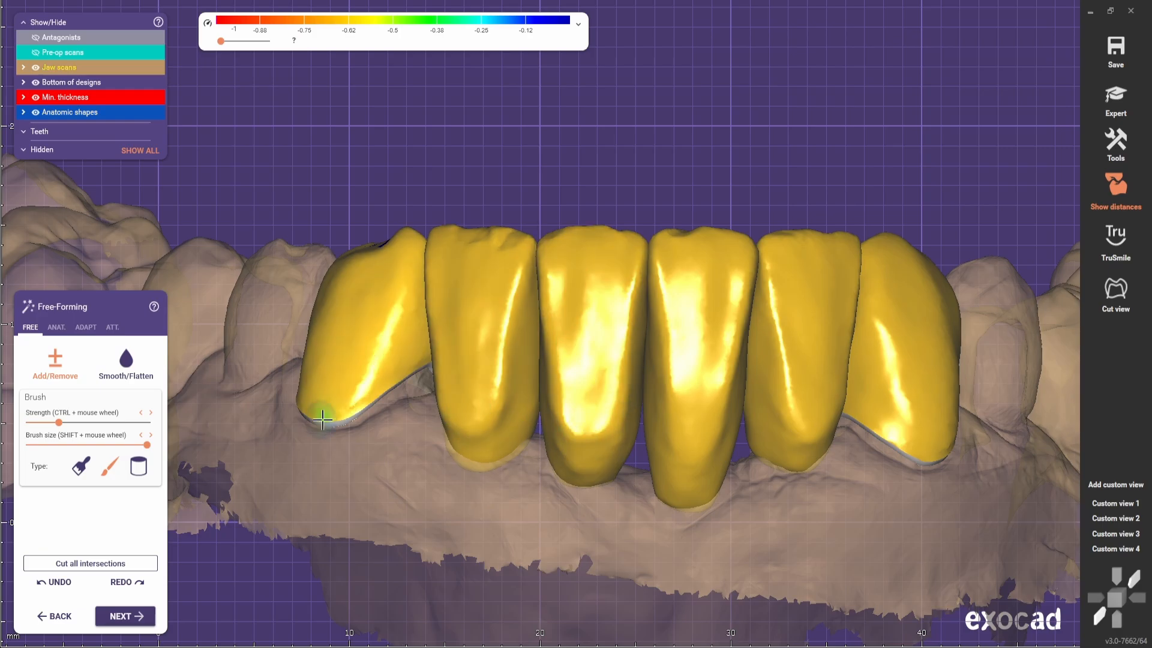
Smooth the right lateral incisor's labial surface with the largest fine brush
{"action": "key", "text": "shift"}
{"action": "right_click_drag", "start_coordinate": [540, 381], "coordinate": [603, 455]}
{"action": "scroll", "coordinate": [584, 348], "scroll_direction": "down", "scroll_amount": 2}
{"action": "scroll", "coordinate": [603, 454], "scroll_direction": "up", "scroll_amount": 2}
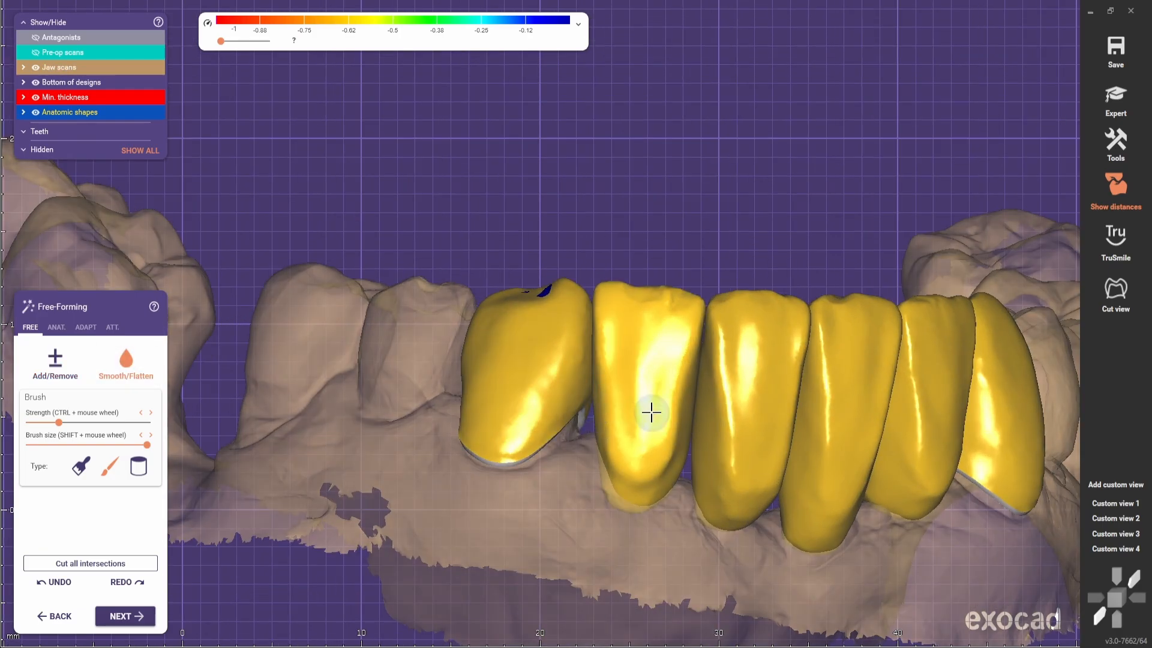
{"action": "scroll", "coordinate": [676, 481], "scroll_direction": "down", "scroll_amount": 2}
{"action": "mouse_move", "coordinate": [676, 481]}
{"action": "right_mouse_down"}
{"action": "mouse_move", "coordinate": [612, 506]}
{"action": "mouse_move", "coordinate": [678, 498]}
{"action": "right_mouse_up"}
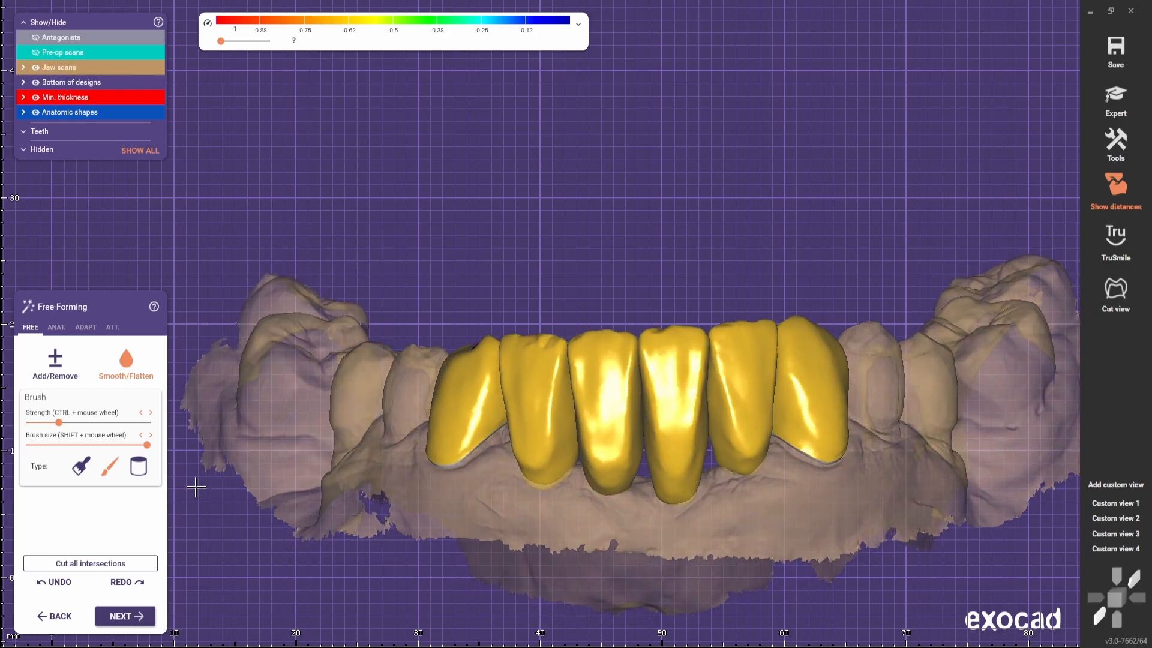
Build up the left lateral incisor's distal incisal corner with Add/Remove and the largest fine brush
{"action": "left_click", "coordinate": [55, 364]}
{"action": "scroll", "coordinate": [663, 391], "scroll_direction": "up", "scroll_amount": 4}
{"action": "scroll", "coordinate": [743, 360], "scroll_direction": "down", "scroll_amount": 2}
{"action": "right_click_drag", "start_coordinate": [743, 360], "coordinate": [713, 533]}
{"action": "scroll", "coordinate": [614, 272], "scroll_direction": "up", "scroll_amount": 3}
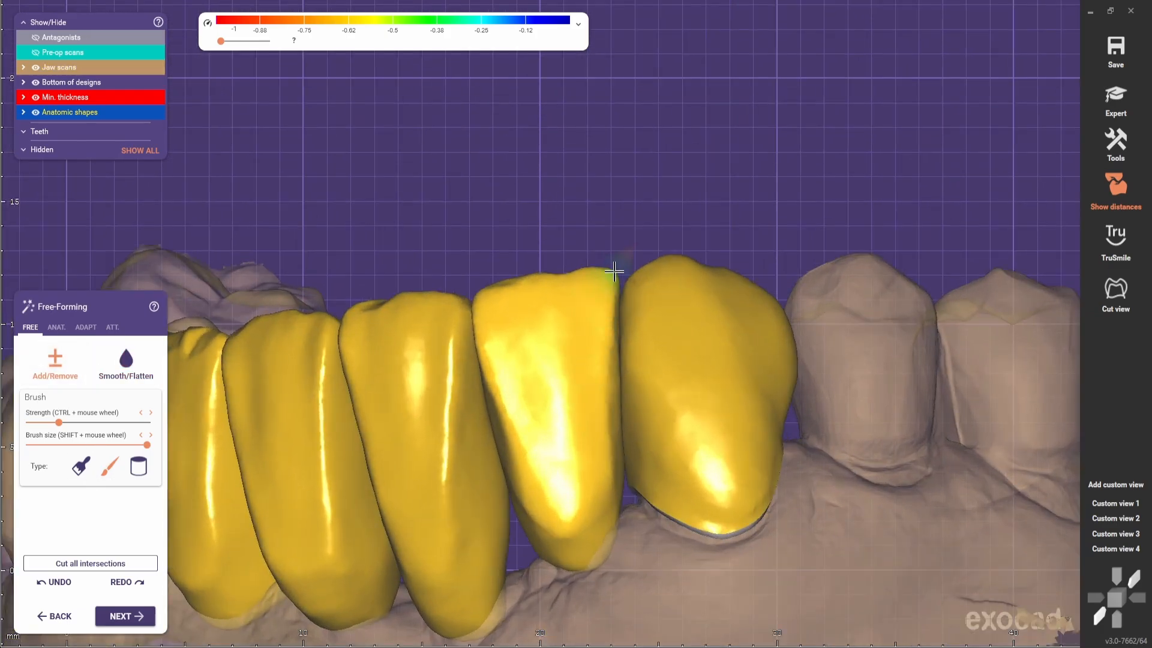
Smooth the left lateral incisor's distal edge from the incisal corner down along the canine contact
{"action": "scroll", "coordinate": [603, 513], "scroll_direction": "down", "scroll_amount": 3}
{"action": "right_click_drag", "start_coordinate": [602, 513], "coordinate": [572, 366]}
{"action": "scroll", "coordinate": [571, 366], "scroll_direction": "up", "scroll_amount": 2}
{"action": "key", "text": "s"}
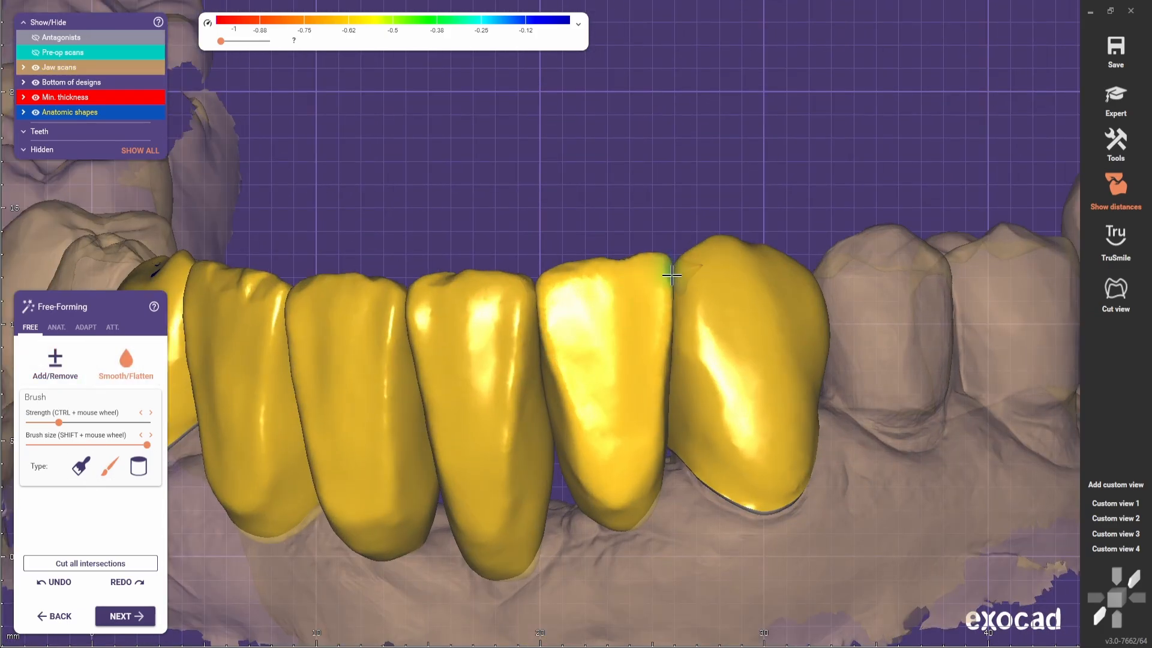
{"action": "left_click_drag", "start_coordinate": [673, 275], "coordinate": [675, 357]}
Smooth the left lateral incisor's mesial cervical side and the adjoining distal side of the left central incisor
{"action": "scroll", "coordinate": [522, 496], "scroll_direction": "down", "scroll_amount": 1}
{"action": "right_click_drag", "start_coordinate": [522, 497], "coordinate": [573, 448]}
{"action": "scroll", "coordinate": [605, 362], "scroll_direction": "up", "scroll_amount": 2}
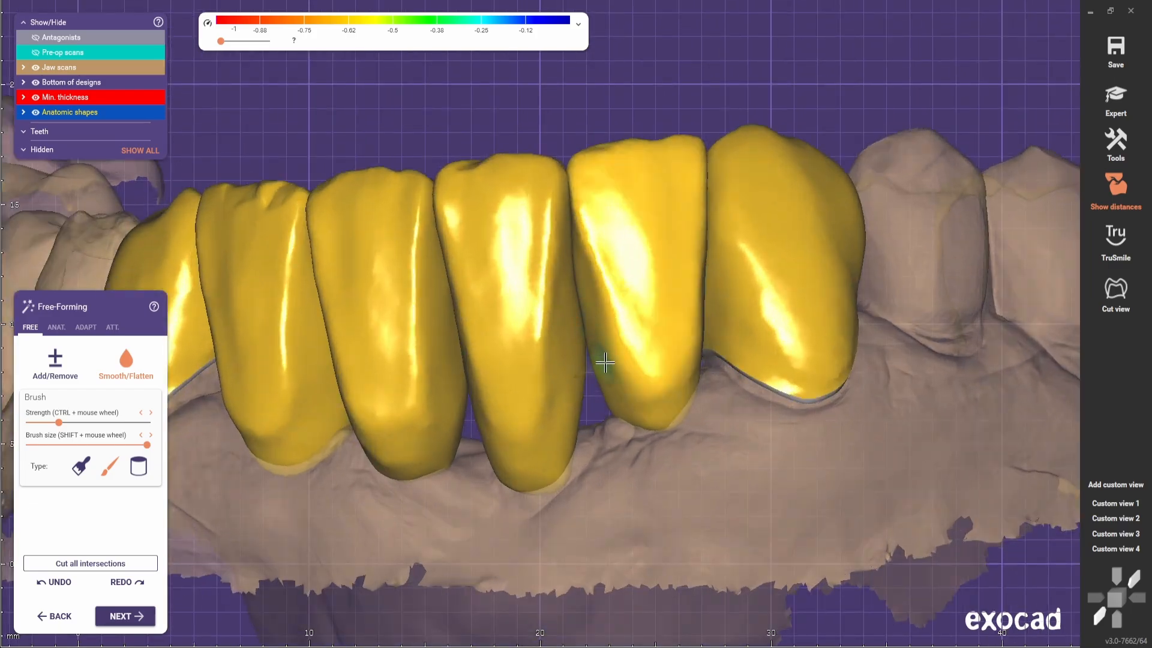
{"action": "scroll", "coordinate": [580, 227], "scroll_direction": "down", "scroll_amount": 1}
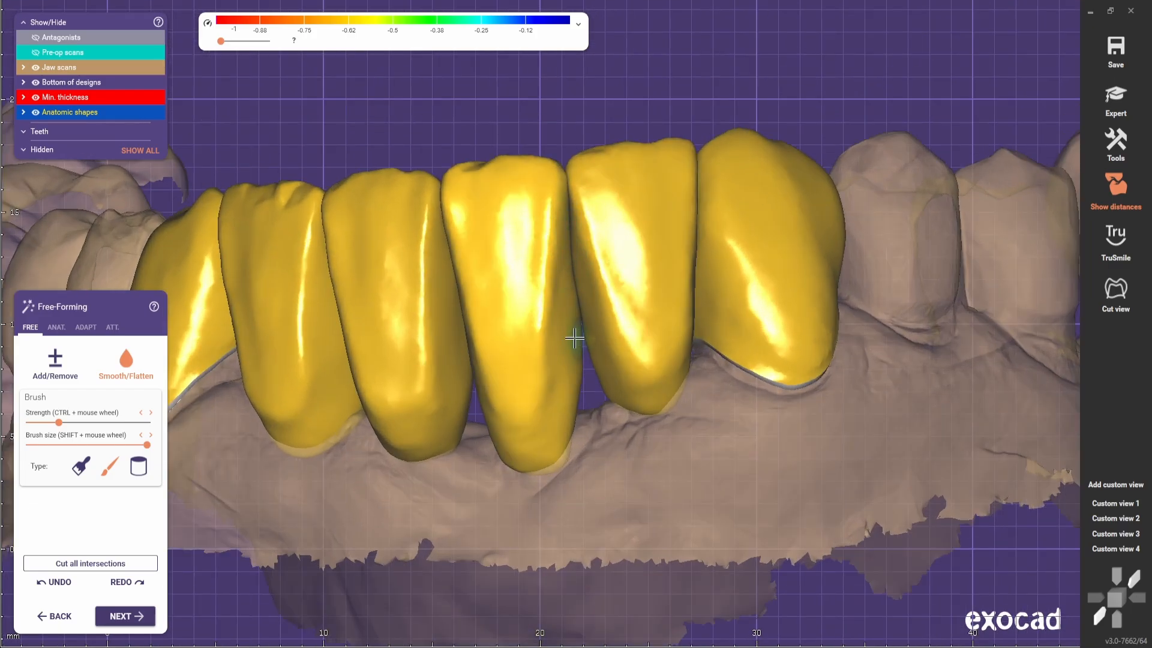
Smooth the proximal sides of the central and lateral incisors with the broad brush, reducing its strength
{"action": "key", "text": "1"}
{"action": "right_click_drag", "start_coordinate": [579, 345], "coordinate": [609, 298]}
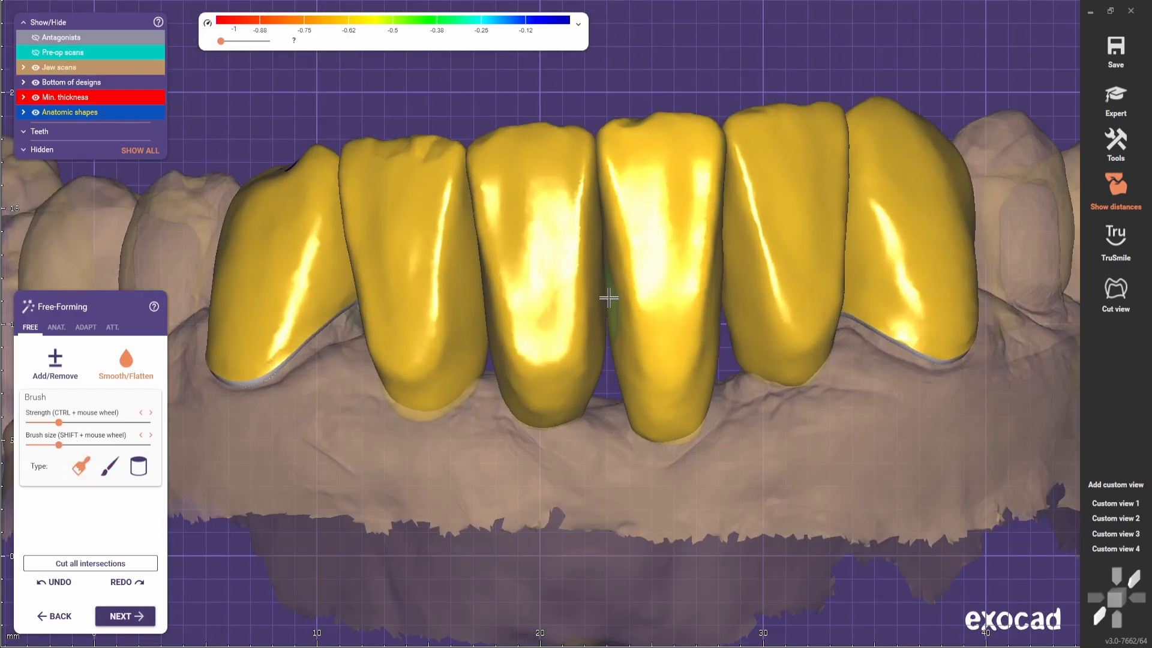
{"action": "mouse_move", "coordinate": [609, 244]}
{"action": "right_mouse_down"}
{"action": "mouse_move", "coordinate": [604, 330]}
{"action": "mouse_move", "coordinate": [619, 273]}
{"action": "mouse_move", "coordinate": [603, 245]}
{"action": "right_mouse_up"}
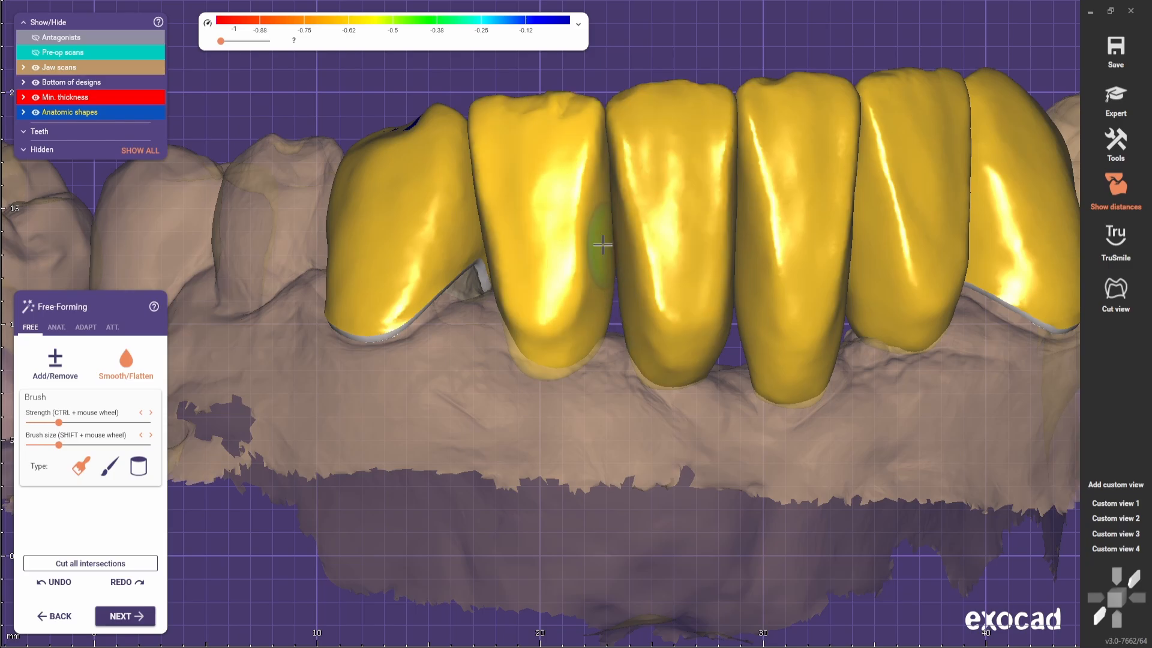
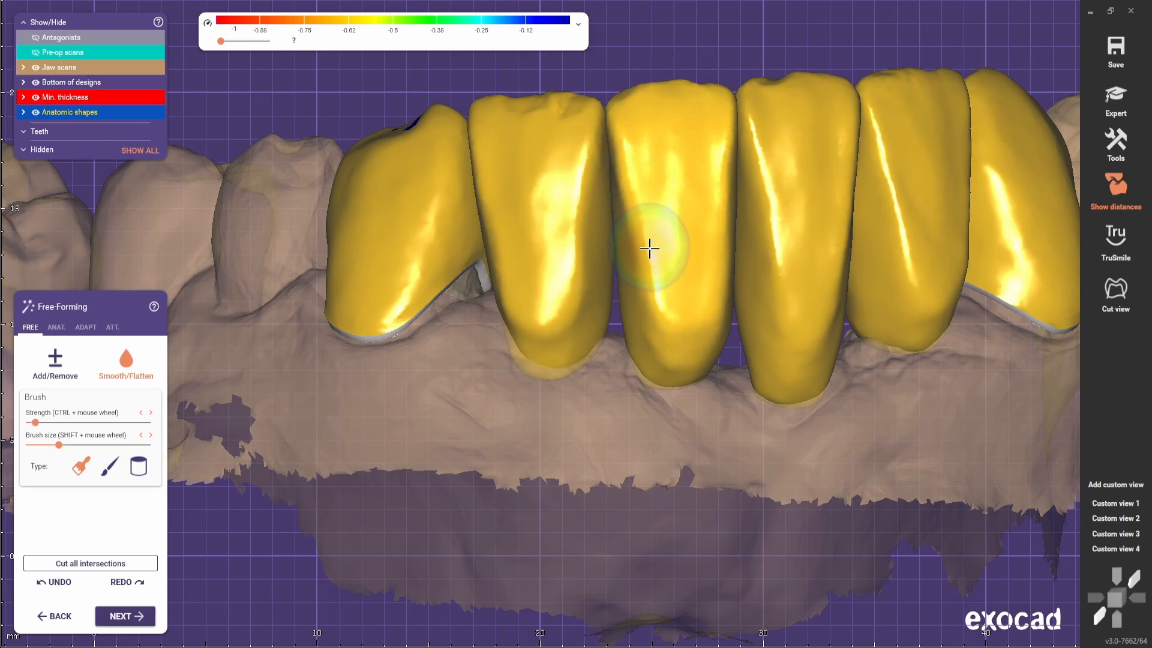
{"action": "right_click_drag", "start_coordinate": [874, 131], "coordinate": [800, 398]}
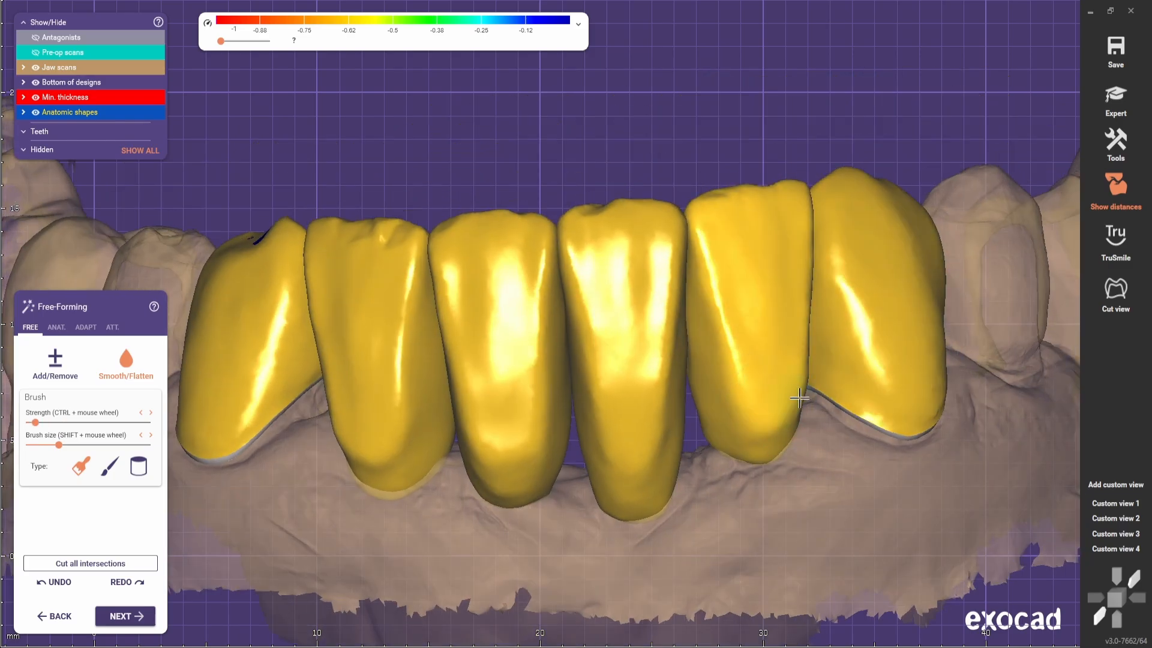
Adjust the central incisors' labial contours with the Ridge preset of anatomic free-forming
{"action": "left_click", "coordinate": [1123, 504]}
{"action": "scroll", "coordinate": [643, 396], "scroll_direction": "up", "scroll_amount": 4}
{"action": "right_click_drag", "start_coordinate": [648, 422], "coordinate": [556, 219]}
{"action": "scroll", "coordinate": [555, 220], "scroll_direction": "down", "scroll_amount": 1}
{"action": "scroll", "coordinate": [491, 525], "scroll_direction": "up", "scroll_amount": 4}
{"action": "left_click", "coordinate": [56, 327]}
{"action": "left_click", "coordinate": [125, 427]}
{"action": "right_click_drag", "start_coordinate": [612, 420], "coordinate": [553, 417]}
Correct the incisors' alignment along the arch with the Cusps preset, working from an incisal view
{"action": "left_click", "coordinate": [55, 381]}
{"action": "scroll", "coordinate": [522, 393], "scroll_direction": "down", "scroll_amount": 5}
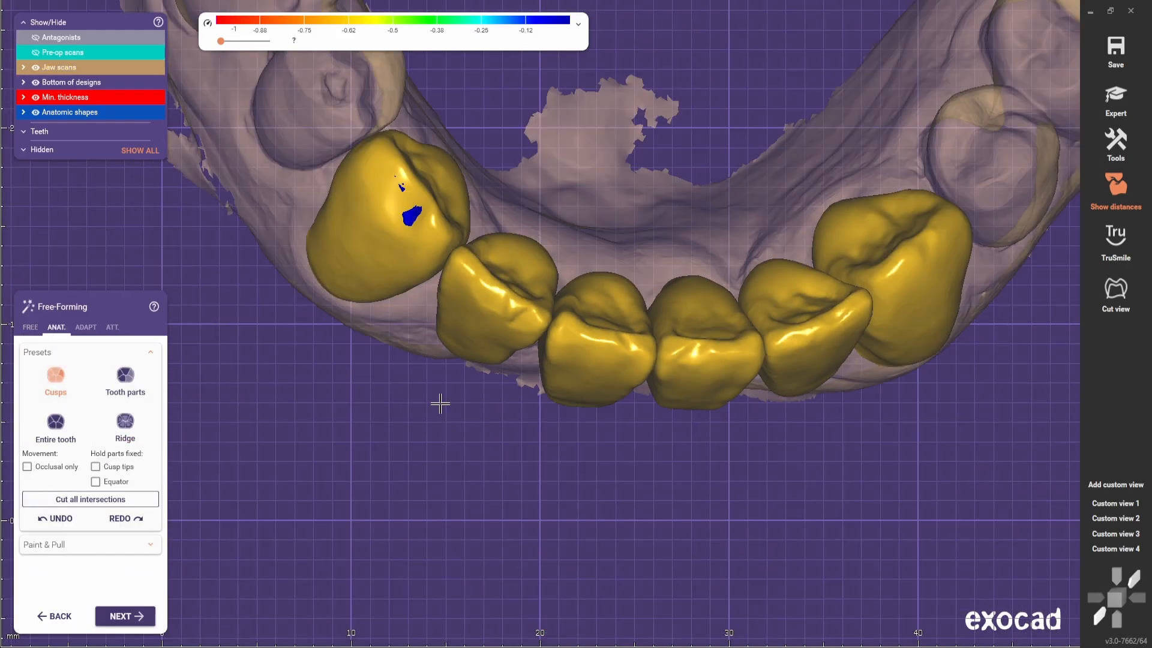
{"action": "right_click_drag", "start_coordinate": [440, 404], "coordinate": [514, 461]}
{"action": "middle_click_drag", "start_coordinate": [515, 460], "coordinate": [505, 516]}
{"action": "scroll", "coordinate": [372, 360], "scroll_direction": "up", "scroll_amount": 2}
Reshape the right central incisor's cervical labial contour with the Ridge and Cusps presets
{"action": "left_click", "coordinate": [125, 427]}
{"action": "scroll", "coordinate": [587, 319], "scroll_direction": "up", "scroll_amount": 2}
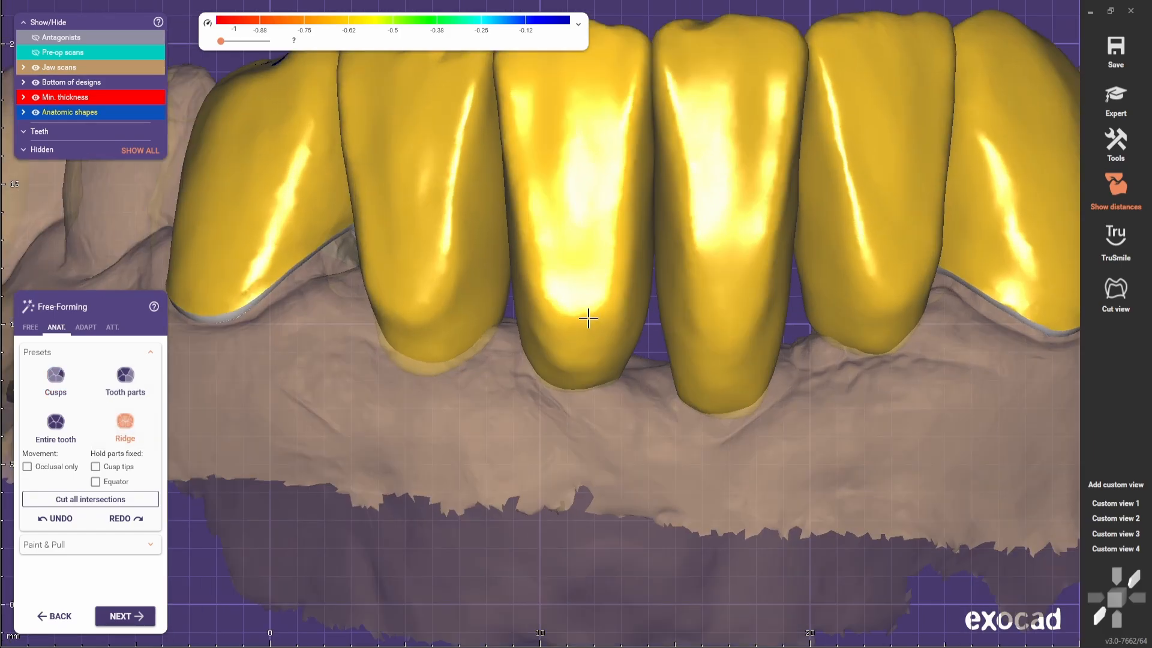
{"action": "scroll", "coordinate": [586, 360], "scroll_direction": "down", "scroll_amount": 4}
{"action": "right_click_drag", "start_coordinate": [586, 408], "coordinate": [582, 319]}
{"action": "scroll", "coordinate": [581, 318], "scroll_direction": "up", "scroll_amount": 4}
{"action": "left_click", "coordinate": [56, 377]}
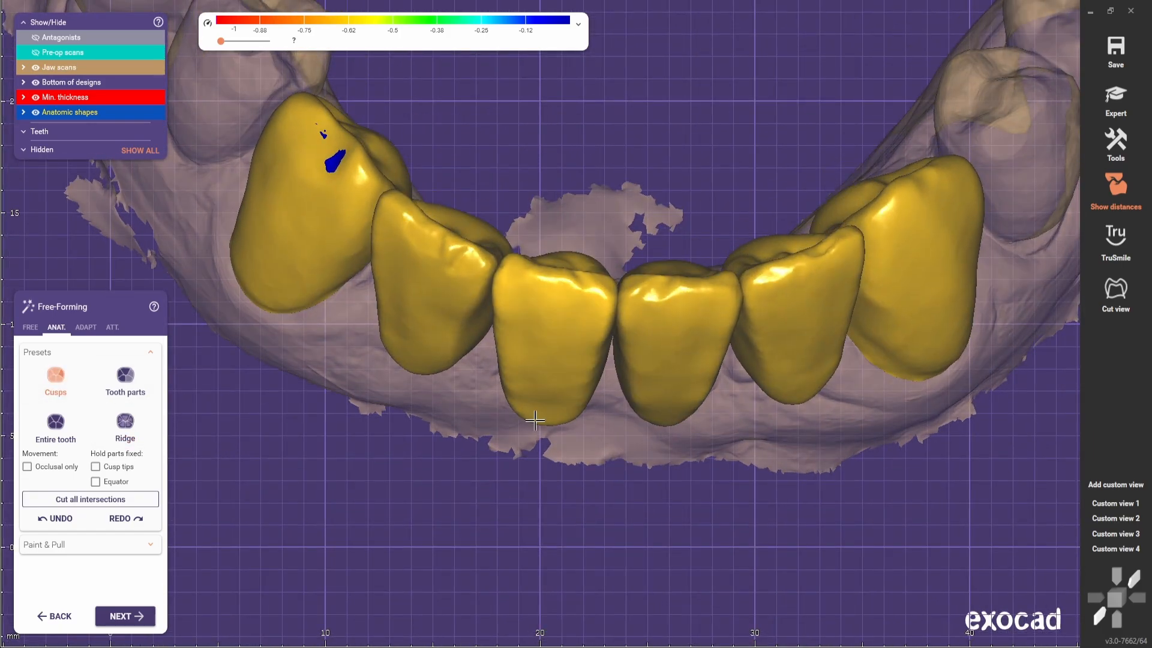
Smooth the right central incisor's reshaped cervical end with the broad free-forming brush at increased strength
{"action": "left_click", "coordinate": [30, 327]}
{"action": "right_click_drag", "start_coordinate": [570, 264], "coordinate": [570, 327]}
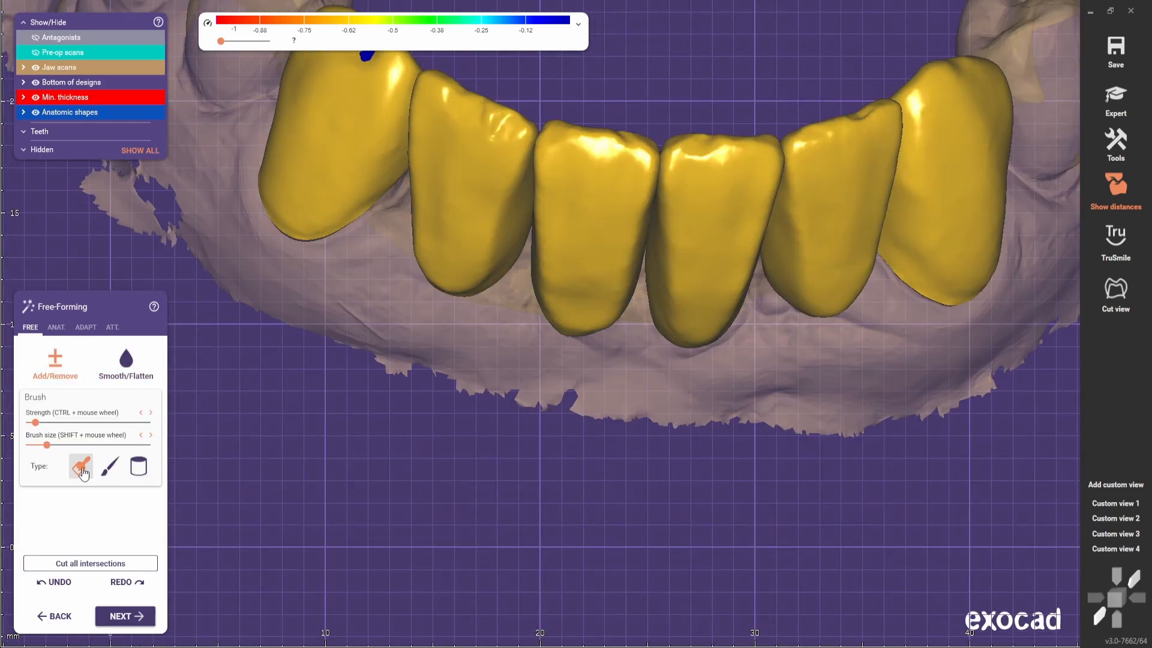
{"action": "scroll", "coordinate": [609, 273], "scroll_direction": "up", "scroll_amount": 2}
{"action": "scroll", "coordinate": [565, 311], "scroll_direction": "up", "scroll_amount": 3, "text": "ctrl"}
{"action": "left_click", "coordinate": [126, 364]}
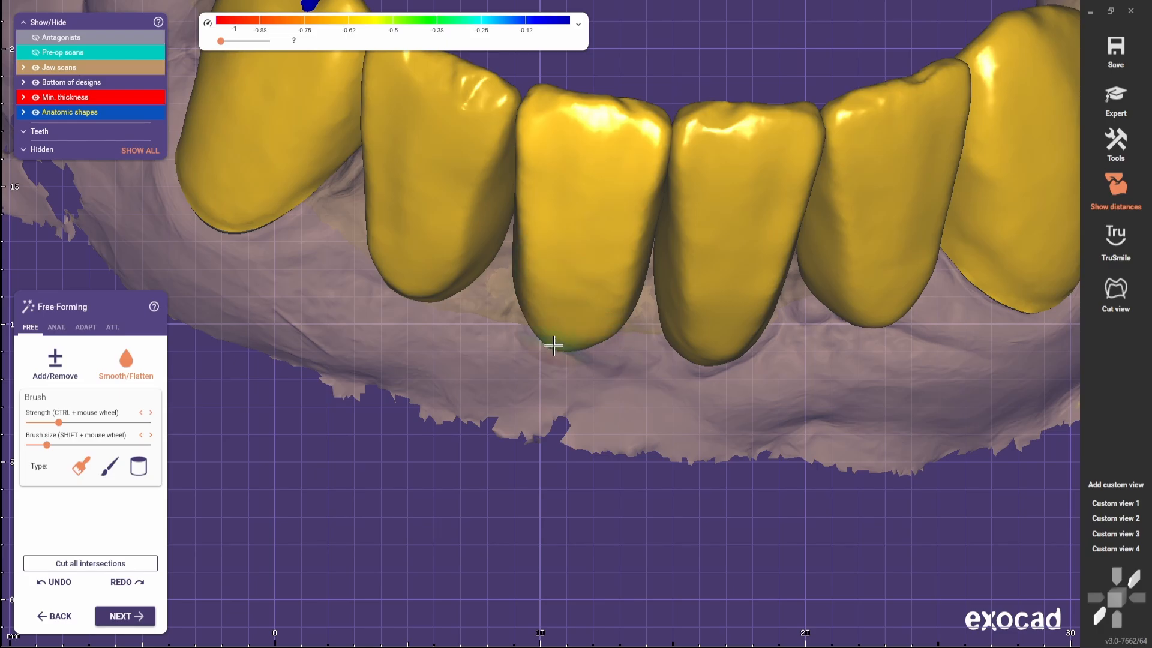
{"action": "scroll", "coordinate": [720, 334], "scroll_direction": "down", "scroll_amount": 2}
{"action": "right_click_drag", "start_coordinate": [720, 335], "coordinate": [524, 570]}
{"action": "scroll", "coordinate": [523, 570], "scroll_direction": "down", "scroll_amount": 3}
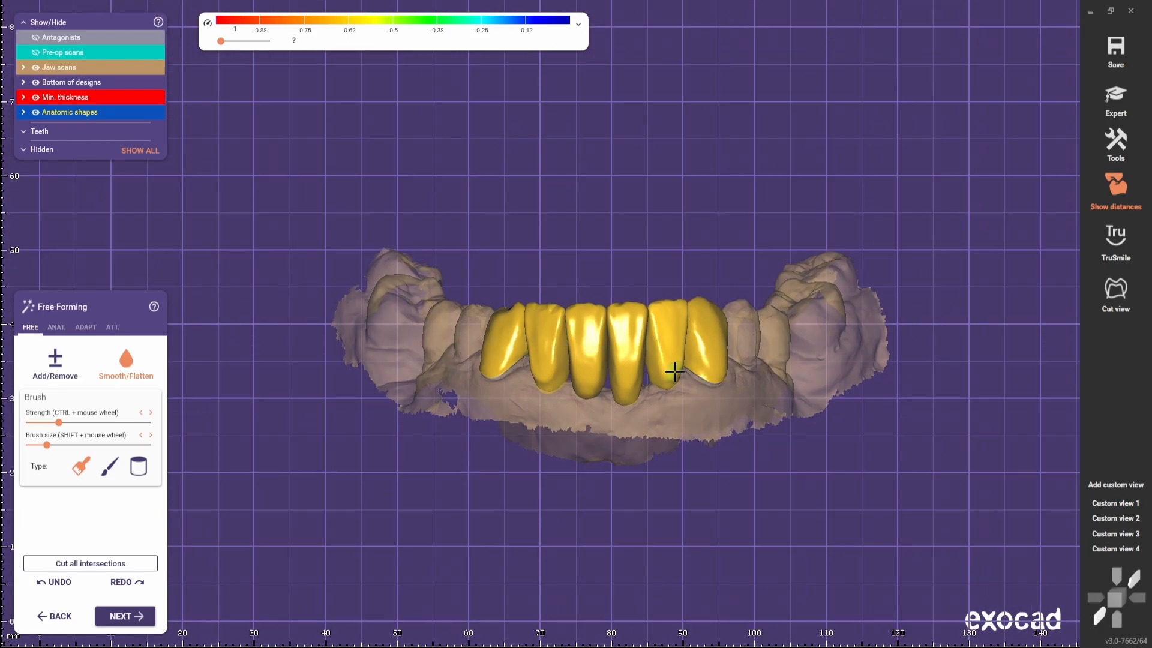
Build up the left central incisor's mesial transition line with the fine Add/Remove brush at lower strength
{"action": "scroll", "coordinate": [667, 371], "scroll_direction": "up", "scroll_amount": 3}
{"action": "scroll", "coordinate": [556, 423], "scroll_direction": "down", "scroll_amount": 3}
{"action": "right_click_drag", "start_coordinate": [540, 442], "coordinate": [548, 424]}
{"action": "scroll", "coordinate": [548, 424], "scroll_direction": "up", "scroll_amount": 2}
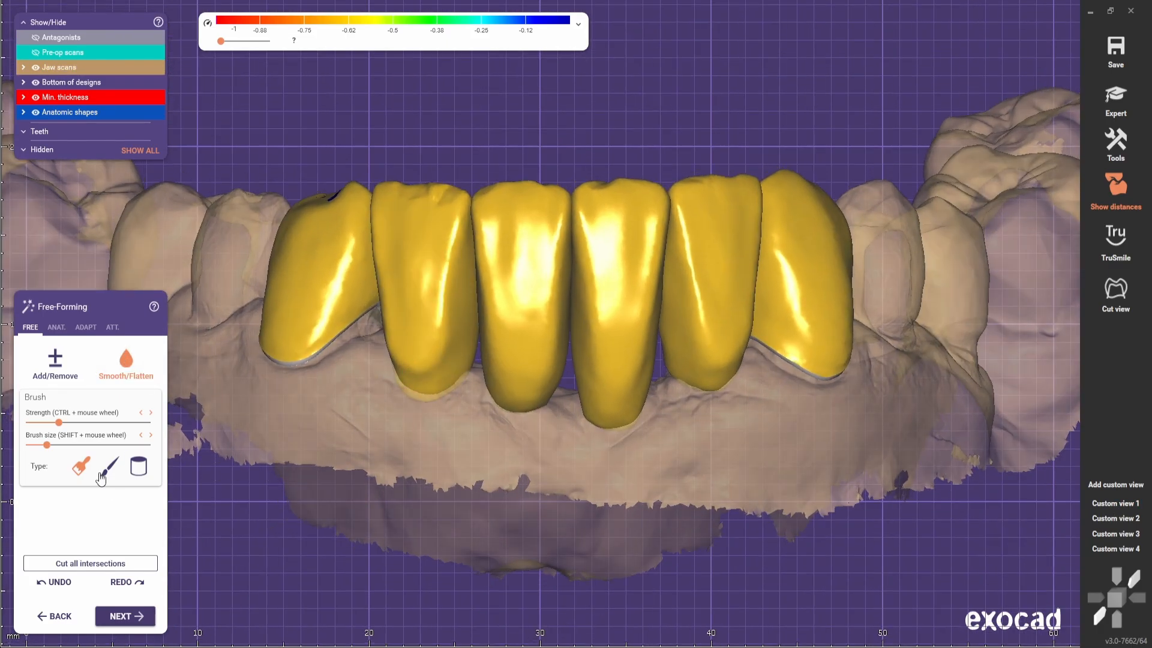
{"action": "left_click", "coordinate": [55, 364]}
{"action": "scroll", "coordinate": [516, 333], "scroll_direction": "up", "scroll_amount": 3}
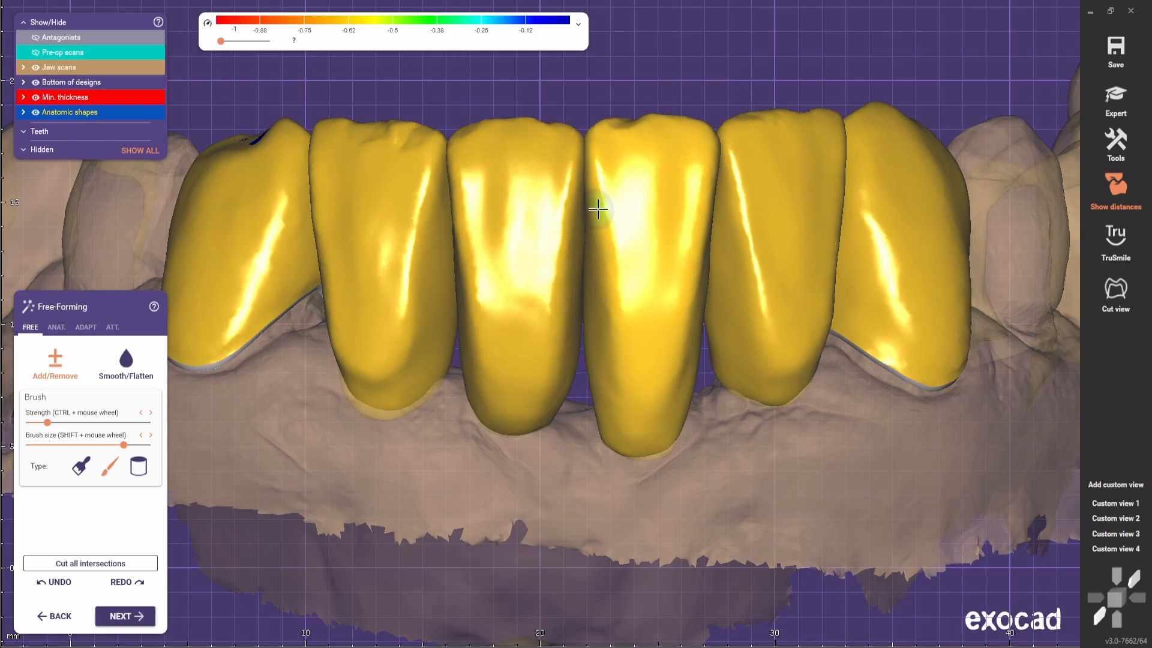
Build up the left central incisor's distal transition line with the largest fine brush and blend it with Smooth/Flatten
{"action": "scroll", "coordinate": [617, 373], "scroll_direction": "down", "scroll_amount": 2}
{"action": "scroll", "coordinate": [625, 389], "scroll_direction": "down", "scroll_amount": 3}
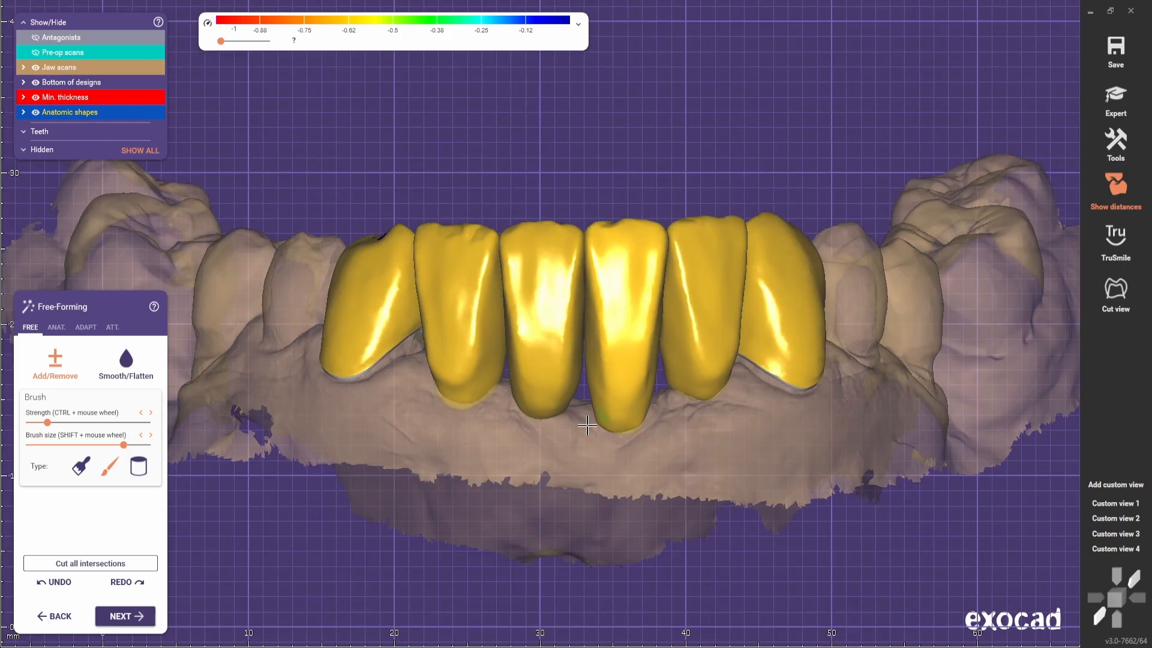
{"action": "mouse_move", "coordinate": [625, 388]}
{"action": "right_mouse_down"}
{"action": "mouse_move", "coordinate": [548, 421]}
{"action": "mouse_move", "coordinate": [549, 346]}
{"action": "right_mouse_up"}
{"action": "scroll", "coordinate": [550, 345], "scroll_direction": "up", "scroll_amount": 2, "text": "shift"}
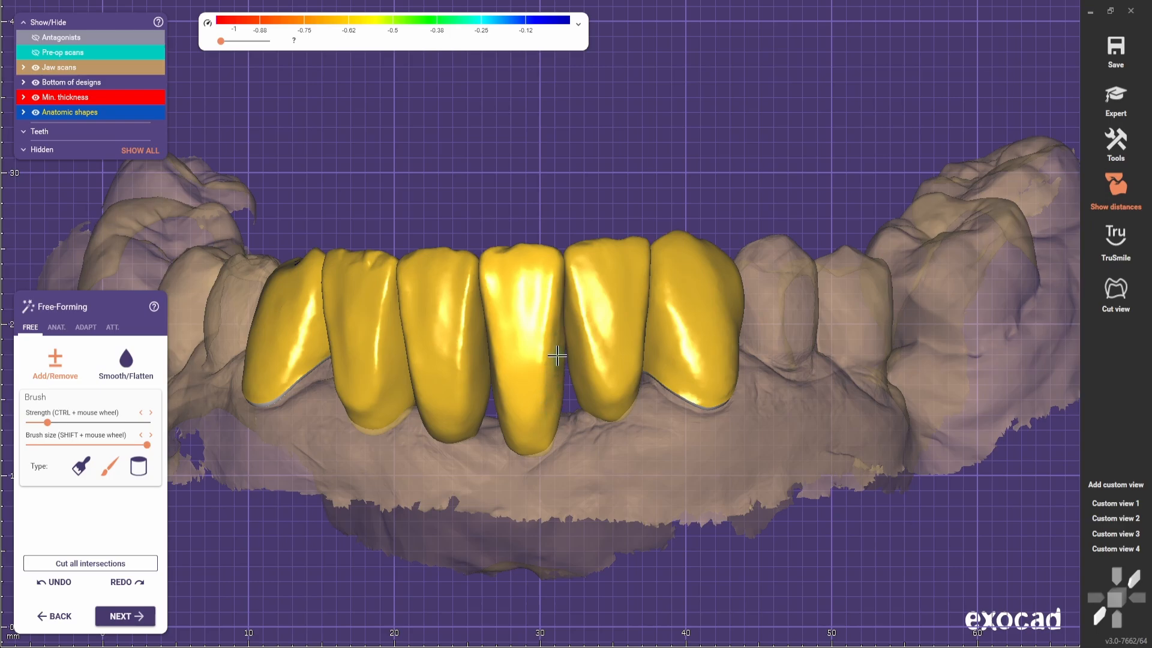
{"action": "scroll", "coordinate": [480, 354], "scroll_direction": "up", "scroll_amount": 4}
{"action": "key", "text": "shift"}
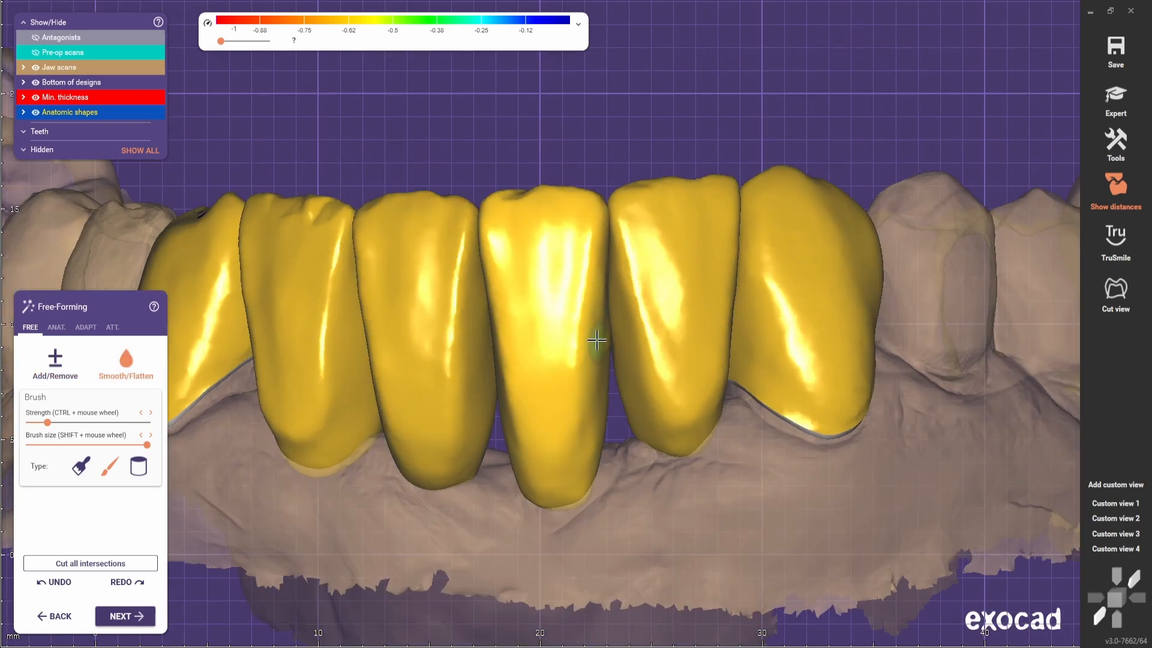
Adjust the central incisors' labial contours with the Ridge preset
{"action": "scroll", "coordinate": [597, 339], "scroll_direction": "down", "scroll_amount": 3}
{"action": "mouse_move", "coordinate": [597, 340]}
{"action": "right_mouse_down"}
{"action": "mouse_move", "coordinate": [587, 432]}
{"action": "mouse_move", "coordinate": [594, 342]}
{"action": "right_mouse_up"}
{"action": "scroll", "coordinate": [594, 342], "scroll_direction": "up", "scroll_amount": 2}
{"action": "scroll", "coordinate": [420, 336], "scroll_direction": "down", "scroll_amount": 2}
{"action": "left_click", "coordinate": [57, 327]}
{"action": "left_click", "coordinate": [125, 427]}
{"action": "scroll", "coordinate": [600, 300], "scroll_direction": "up", "scroll_amount": 2}
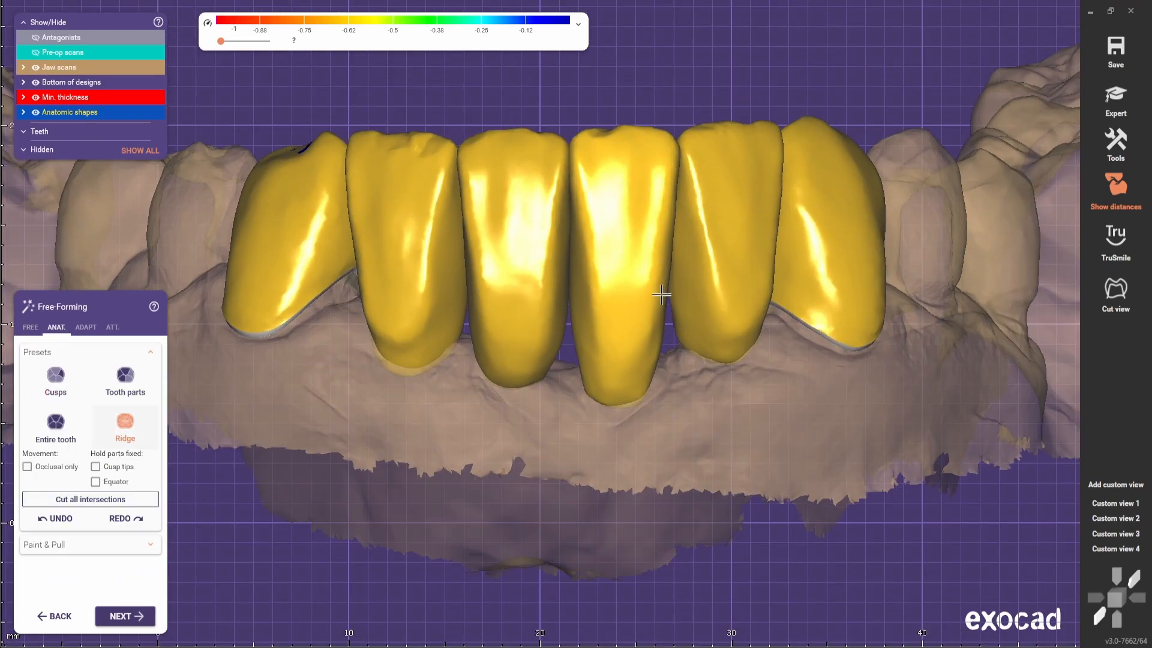
{"action": "right_click_drag", "start_coordinate": [662, 312], "coordinate": [540, 394]}
{"action": "right_click_drag", "start_coordinate": [550, 345], "coordinate": [576, 335]}
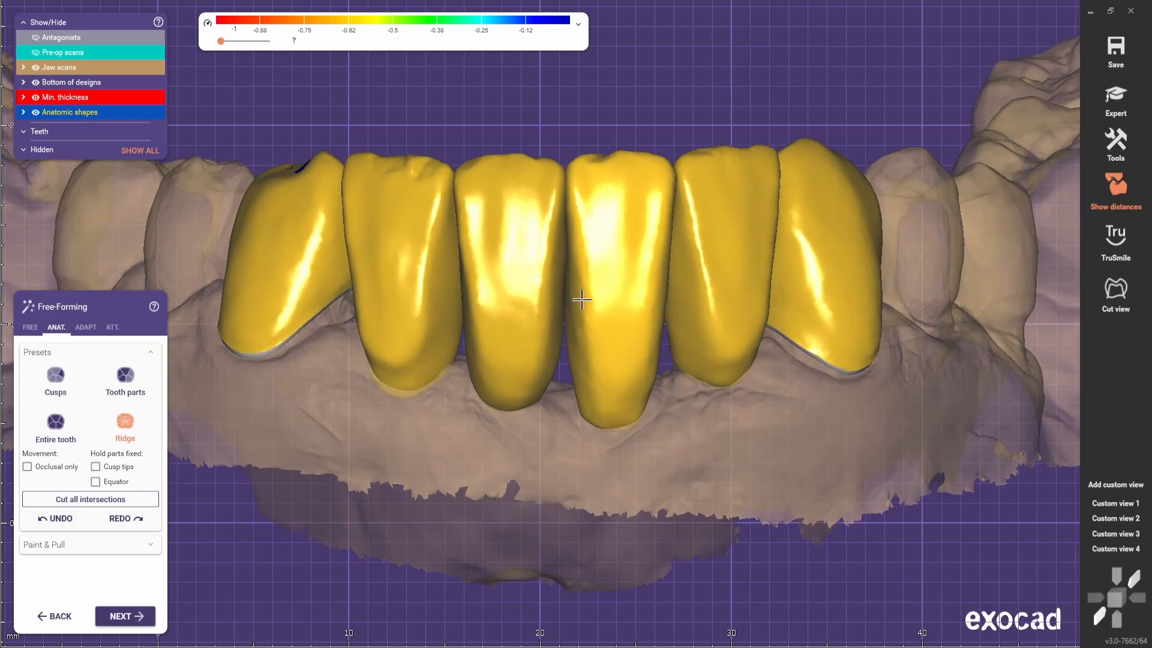
{"action": "scroll", "coordinate": [543, 312], "scroll_direction": "down", "scroll_amount": 3}
{"action": "scroll", "coordinate": [552, 342], "scroll_direction": "up", "scroll_amount": 2}
Retouch the central incisors' labial surfaces with the largest fine Add/Remove brush
{"action": "left_click", "coordinate": [30, 327]}
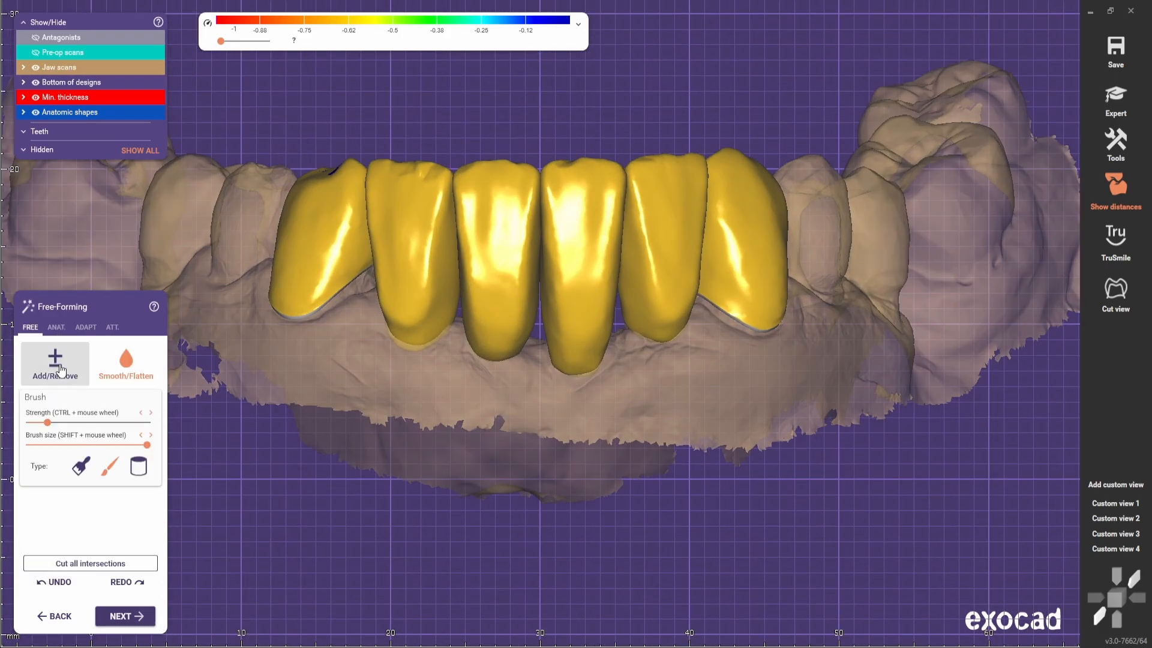
{"action": "left_click", "coordinate": [57, 373]}
{"action": "scroll", "coordinate": [456, 300], "scroll_direction": "up", "scroll_amount": 1}
{"action": "scroll", "coordinate": [580, 313], "scroll_direction": "up", "scroll_amount": 1}
{"action": "right_click_drag", "start_coordinate": [634, 361], "coordinate": [655, 223]}
{"action": "scroll", "coordinate": [616, 378], "scroll_direction": "down", "scroll_amount": 5}
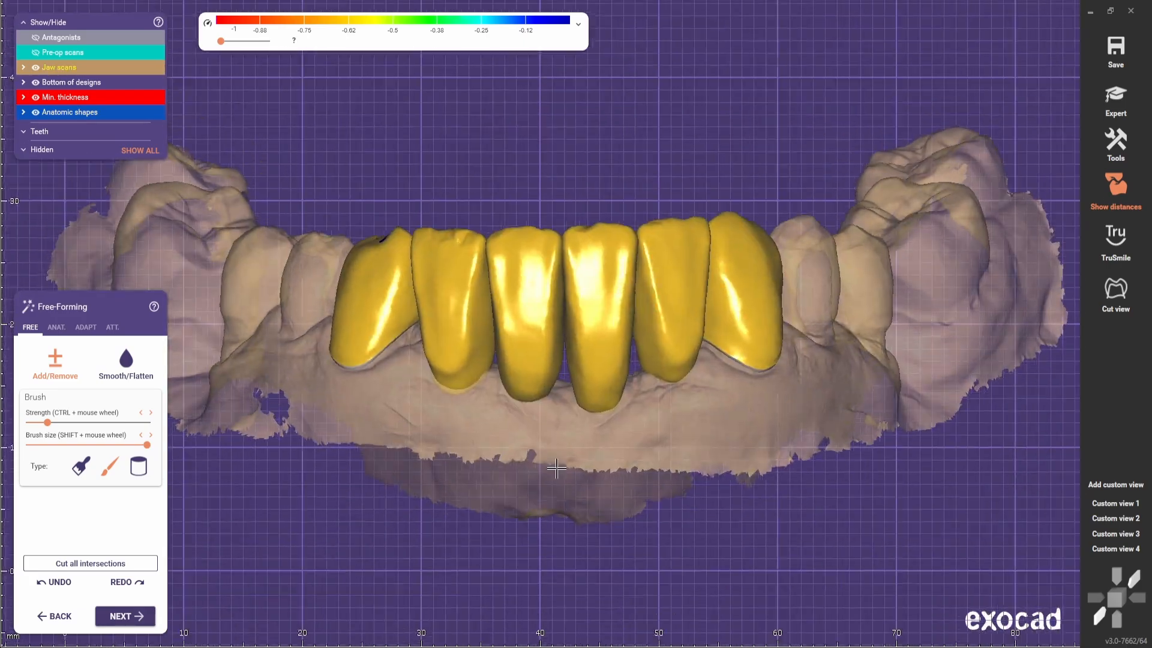
{"action": "scroll", "coordinate": [557, 469], "scroll_direction": "up", "scroll_amount": 2}
{"action": "right_click_drag", "start_coordinate": [557, 420], "coordinate": [546, 258]}
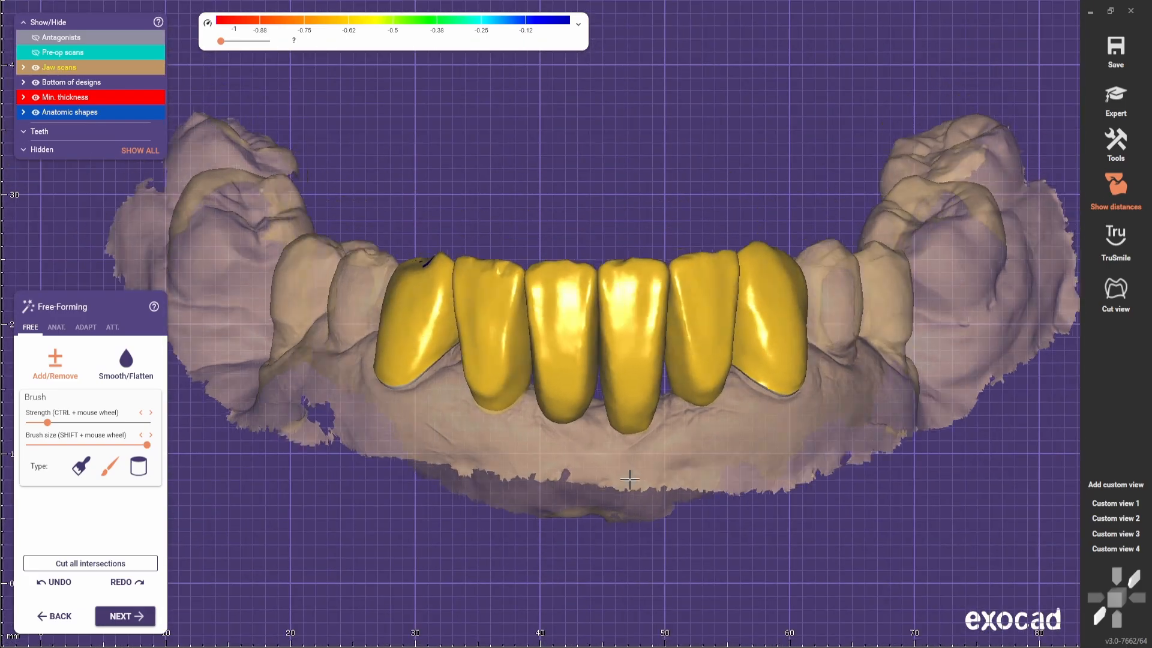
Even out the right lateral incisor's incisal edge by smoothing it with the fine brush
{"action": "scroll", "coordinate": [544, 252], "scroll_direction": "up", "scroll_amount": 4}
{"action": "left_click_drag", "start_coordinate": [545, 252], "coordinate": [538, 267], "text": "shift"}
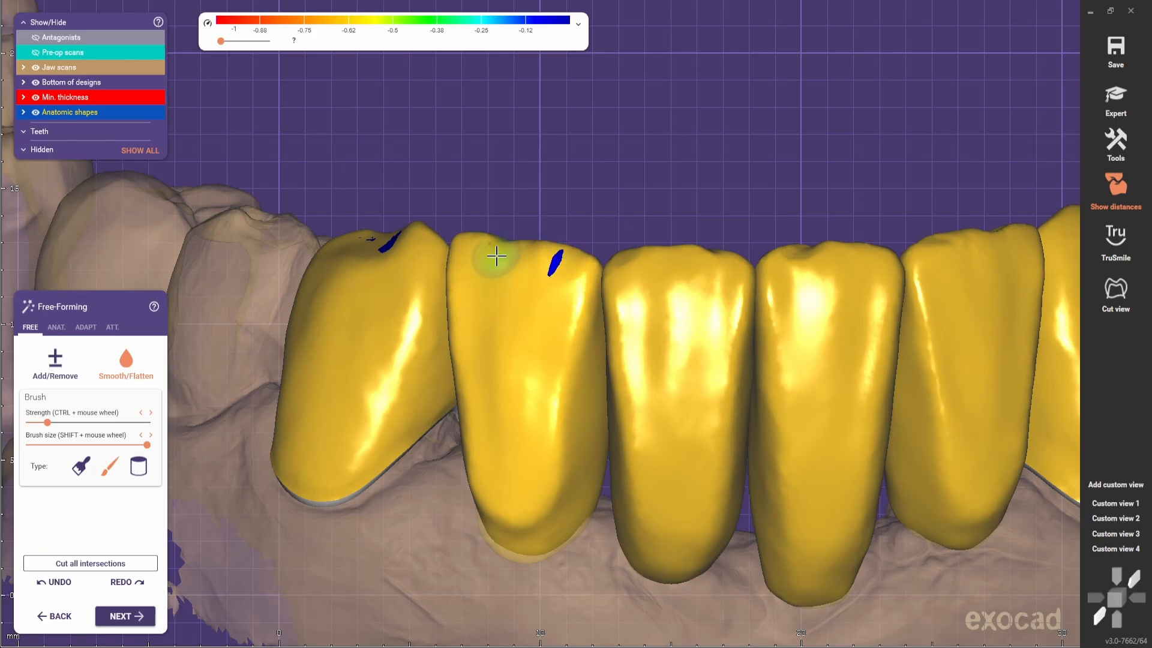
{"action": "scroll", "coordinate": [859, 219], "scroll_direction": "down", "scroll_amount": 3}
{"action": "right_click_drag", "start_coordinate": [931, 239], "coordinate": [684, 368]}
{"action": "scroll", "coordinate": [684, 368], "scroll_direction": "up", "scroll_amount": 2}
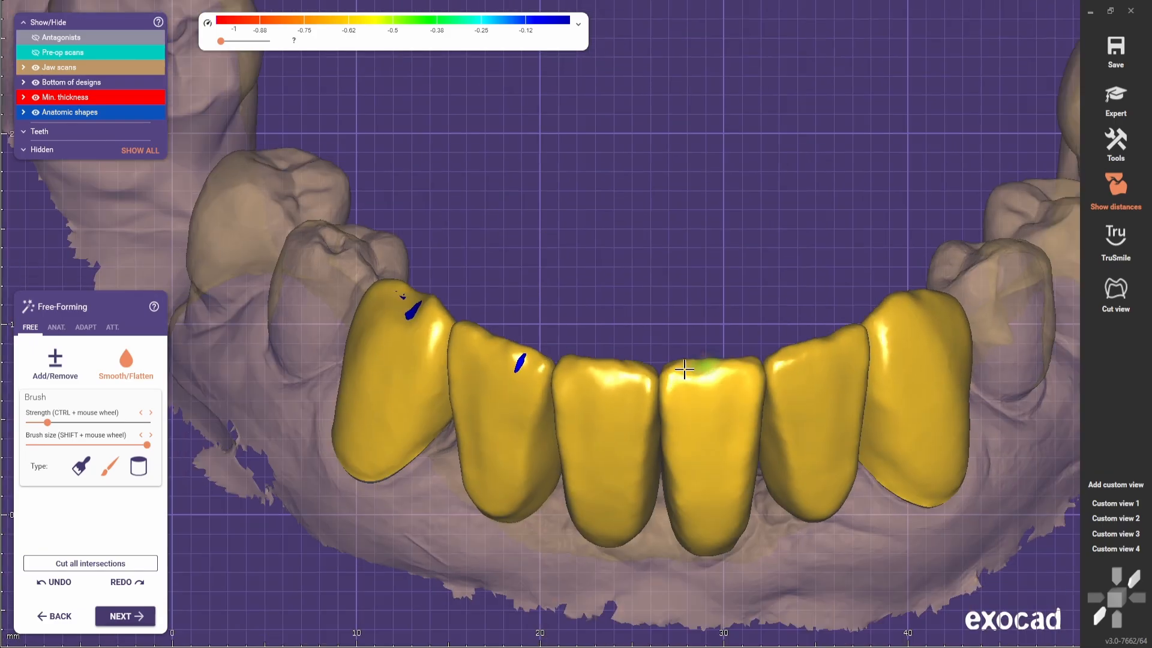
{"action": "scroll", "coordinate": [684, 369], "scroll_direction": "down", "scroll_amount": 3}
{"action": "left_click", "coordinate": [1115, 503]}
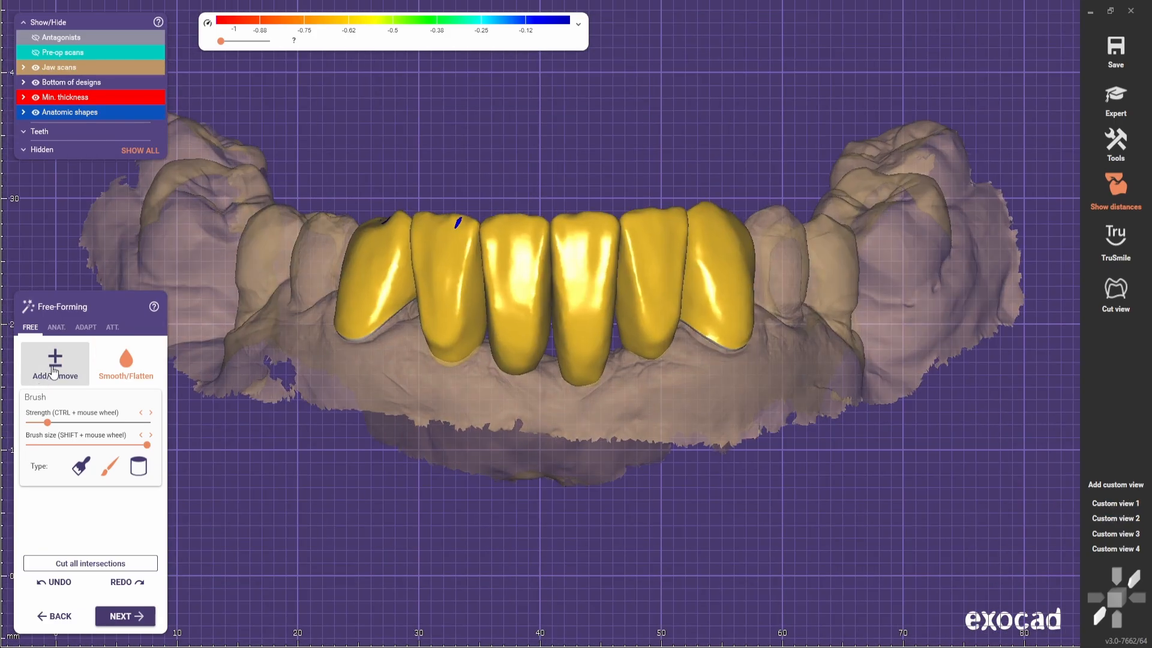
Adjust the right central incisor's labial body with the broad Add/Remove brush at maximum size and the anatomic presets
{"action": "left_click", "coordinate": [54, 372]}
{"action": "scroll", "coordinate": [522, 304], "scroll_direction": "up", "scroll_amount": 2}
{"action": "scroll", "coordinate": [540, 241], "scroll_direction": "down", "scroll_amount": 4}
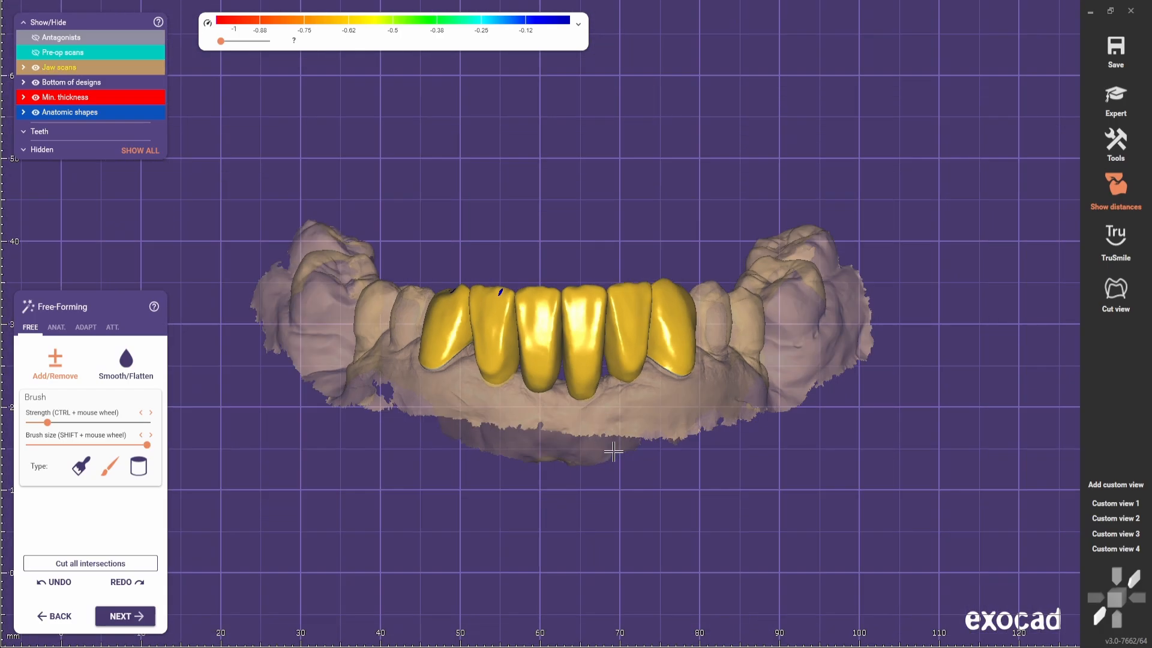
{"action": "scroll", "coordinate": [613, 452], "scroll_direction": "up", "scroll_amount": 5}
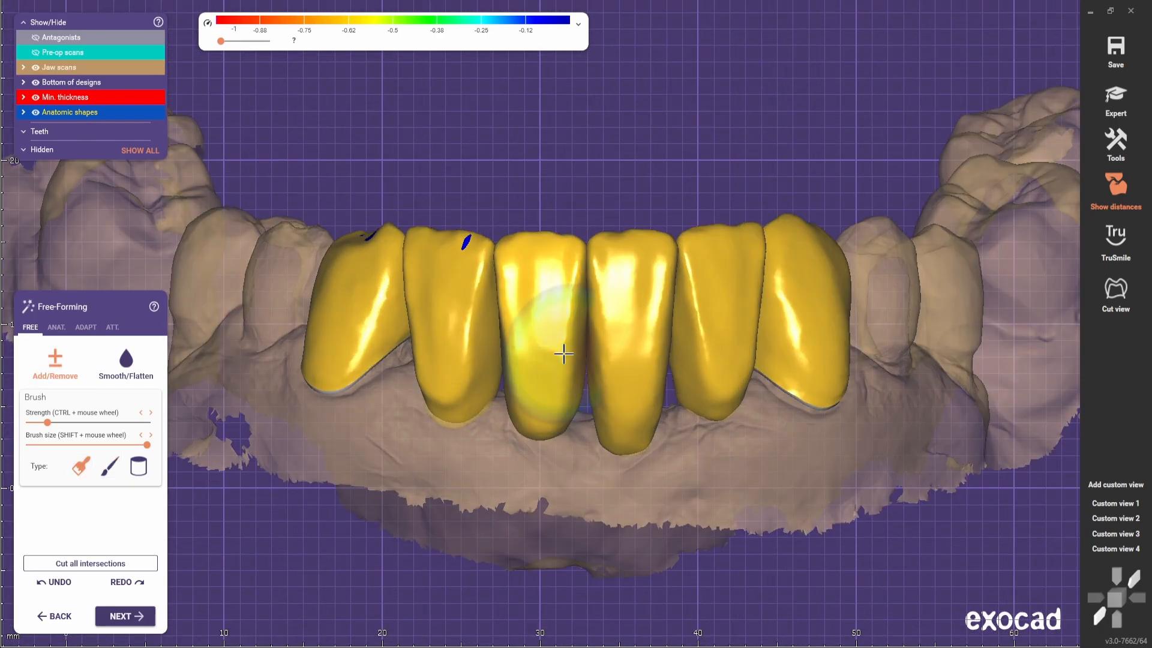
{"action": "left_click", "coordinate": [57, 327]}
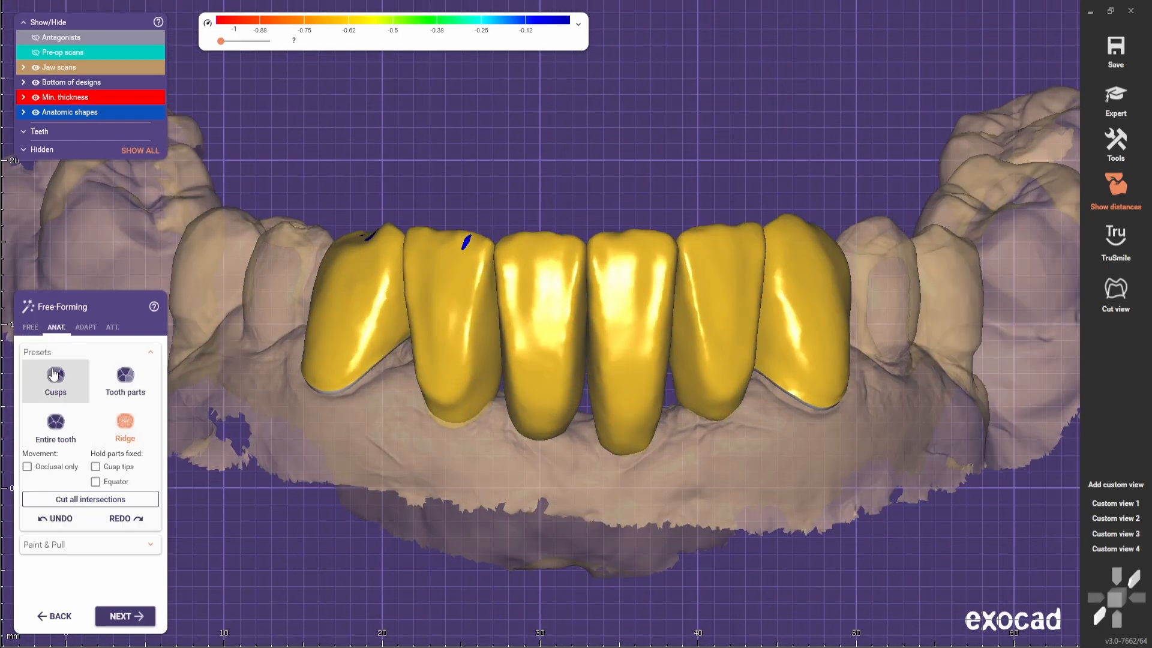
Sculpt vertical labial ridges on the right central incisor with the smallest broad brush at higher strength and blend them with Smooth/Flatten
{"action": "scroll", "coordinate": [558, 290], "scroll_direction": "up", "scroll_amount": 3}
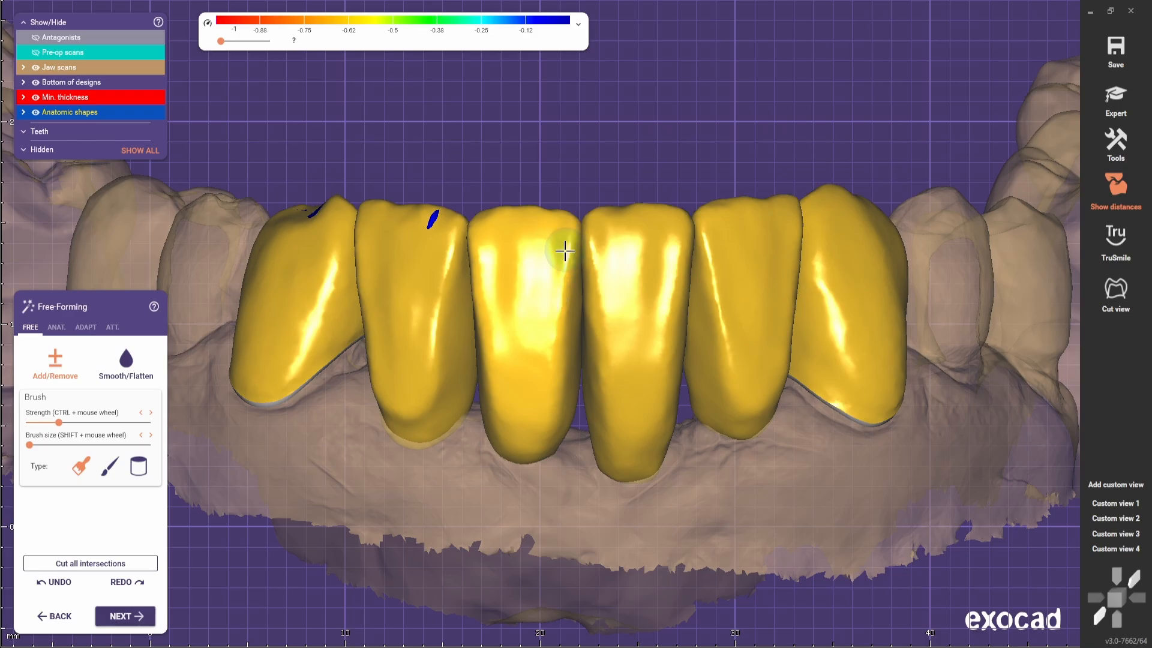
{"action": "scroll", "coordinate": [541, 398], "scroll_direction": "down", "scroll_amount": 2}
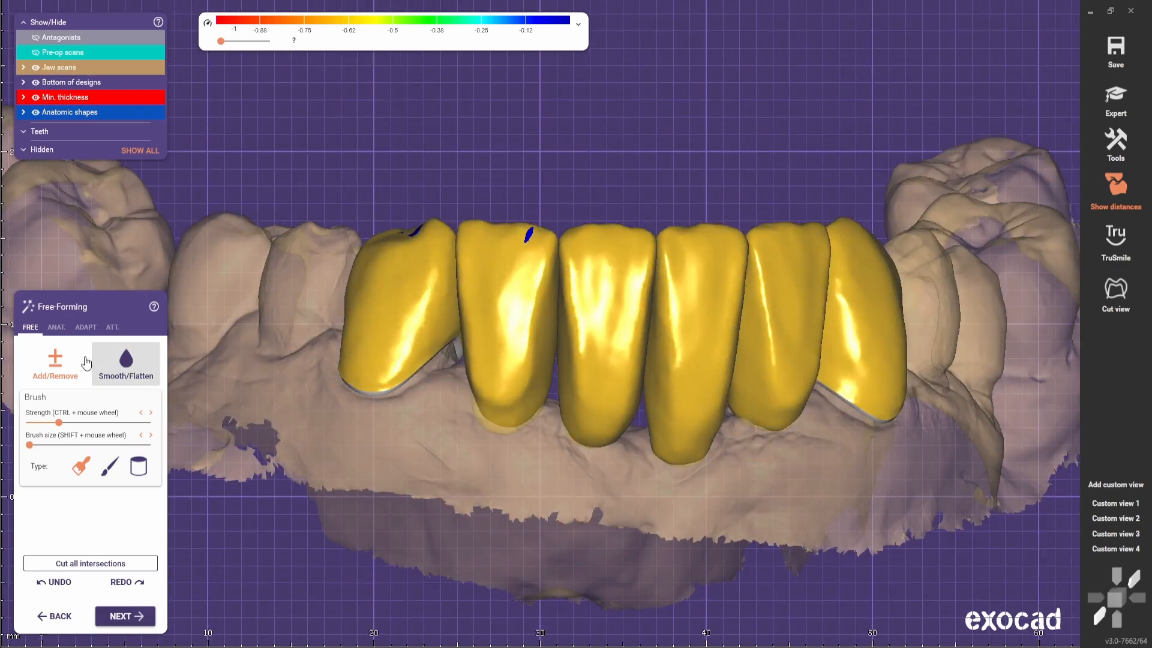
{"action": "left_click", "coordinate": [109, 365]}
{"action": "scroll", "coordinate": [584, 286], "scroll_direction": "up", "scroll_amount": 2}
{"action": "scroll", "coordinate": [554, 402], "scroll_direction": "down", "scroll_amount": 4}
{"action": "right_click_drag", "start_coordinate": [535, 478], "coordinate": [576, 412]}
{"action": "scroll", "coordinate": [576, 412], "scroll_direction": "up", "scroll_amount": 2}
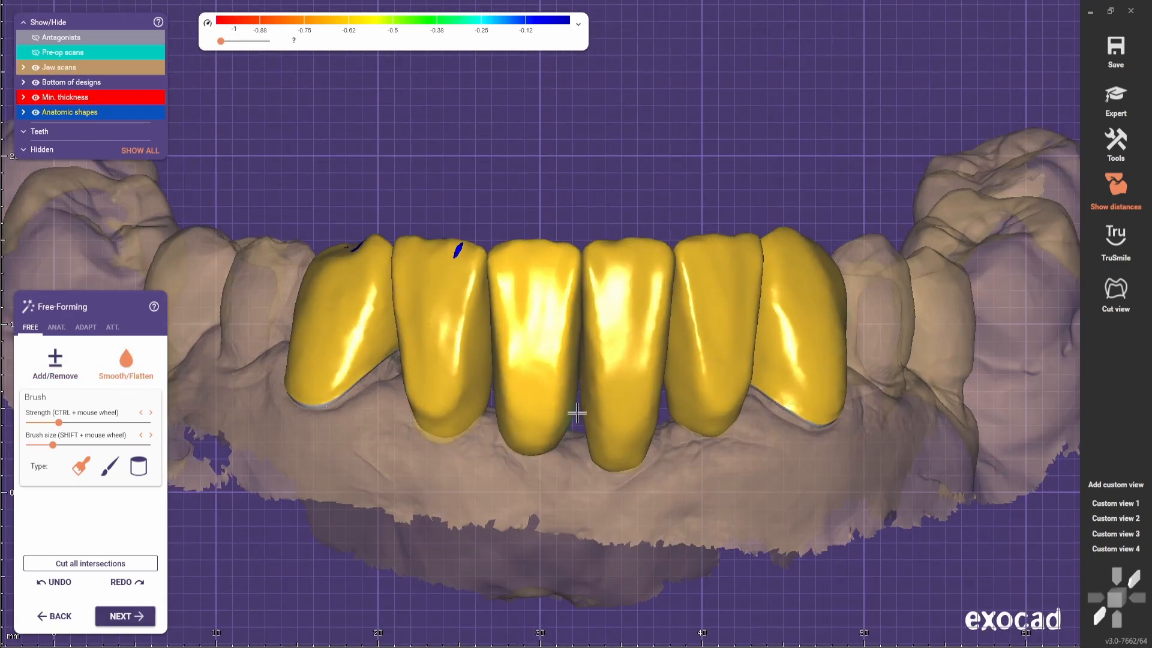
Shape the left central incisor's mesial incisal corner and labial ridges with the smallest broad Add/Remove brush
{"action": "left_click", "coordinate": [54, 364]}
{"action": "scroll", "coordinate": [506, 299], "scroll_direction": "up", "scroll_amount": 1}
{"action": "scroll", "coordinate": [491, 338], "scroll_direction": "down", "scroll_amount": 3}
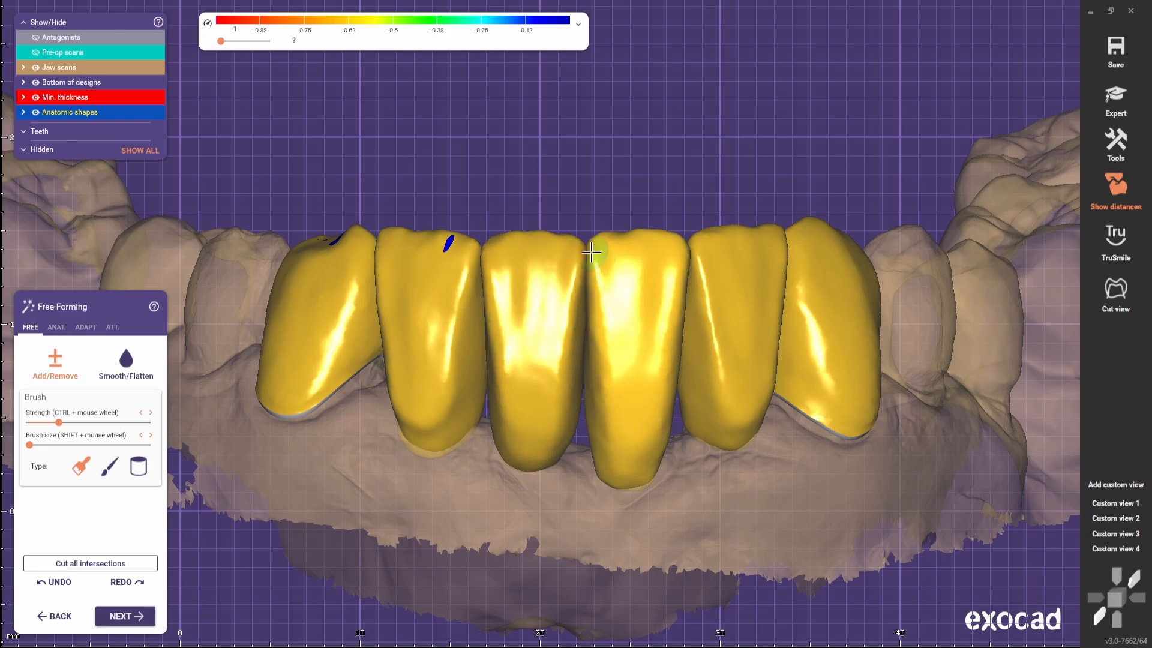
{"action": "scroll", "coordinate": [566, 343], "scroll_direction": "up", "scroll_amount": 3}
{"action": "scroll", "coordinate": [565, 342], "scroll_direction": "up", "scroll_amount": 2}
{"action": "right_click_drag", "start_coordinate": [565, 343], "coordinate": [511, 324]}
{"action": "scroll", "coordinate": [491, 466], "scroll_direction": "down", "scroll_amount": 3}
{"action": "scroll", "coordinate": [511, 324], "scroll_direction": "up", "scroll_amount": 3}
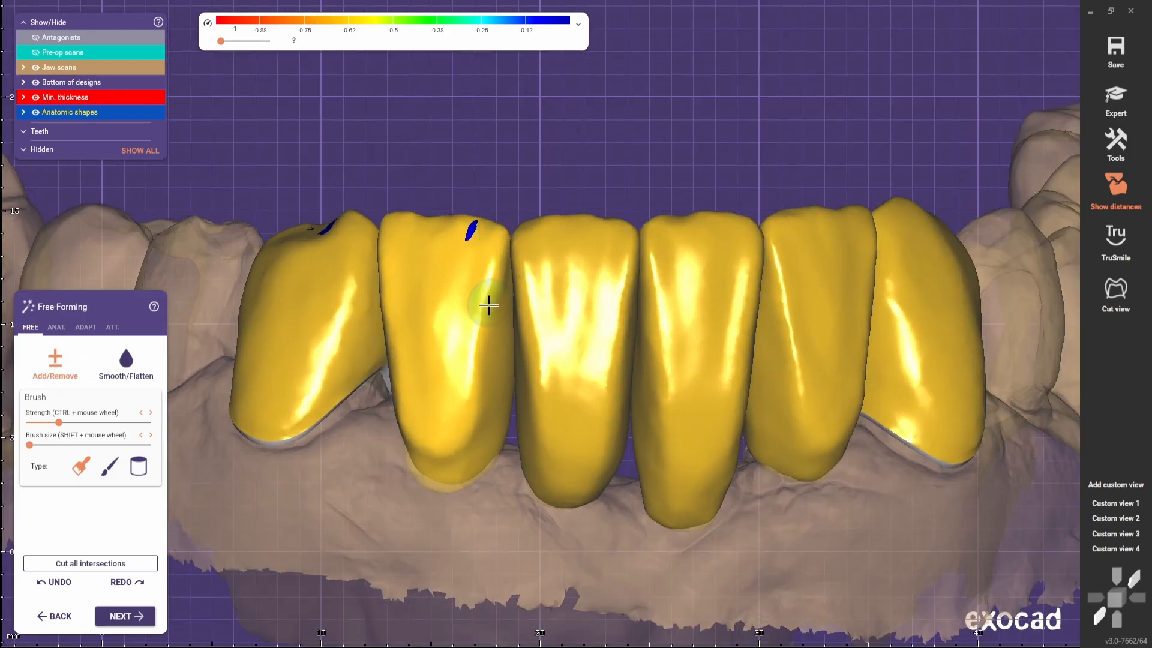
Deepen the left central incisor's labial ridges and refine the right central's mesial incisal corner to match, using the smallest broad Add/Remove brush
{"action": "scroll", "coordinate": [462, 408], "scroll_direction": "down", "scroll_amount": 4}
{"action": "right_click_drag", "start_coordinate": [491, 482], "coordinate": [524, 279]}
{"action": "scroll", "coordinate": [522, 351], "scroll_direction": "up", "scroll_amount": 3}
{"action": "scroll", "coordinate": [535, 424], "scroll_direction": "down", "scroll_amount": 2}
{"action": "scroll", "coordinate": [524, 279], "scroll_direction": "up", "scroll_amount": 2}
{"action": "scroll", "coordinate": [690, 360], "scroll_direction": "down", "scroll_amount": 3}
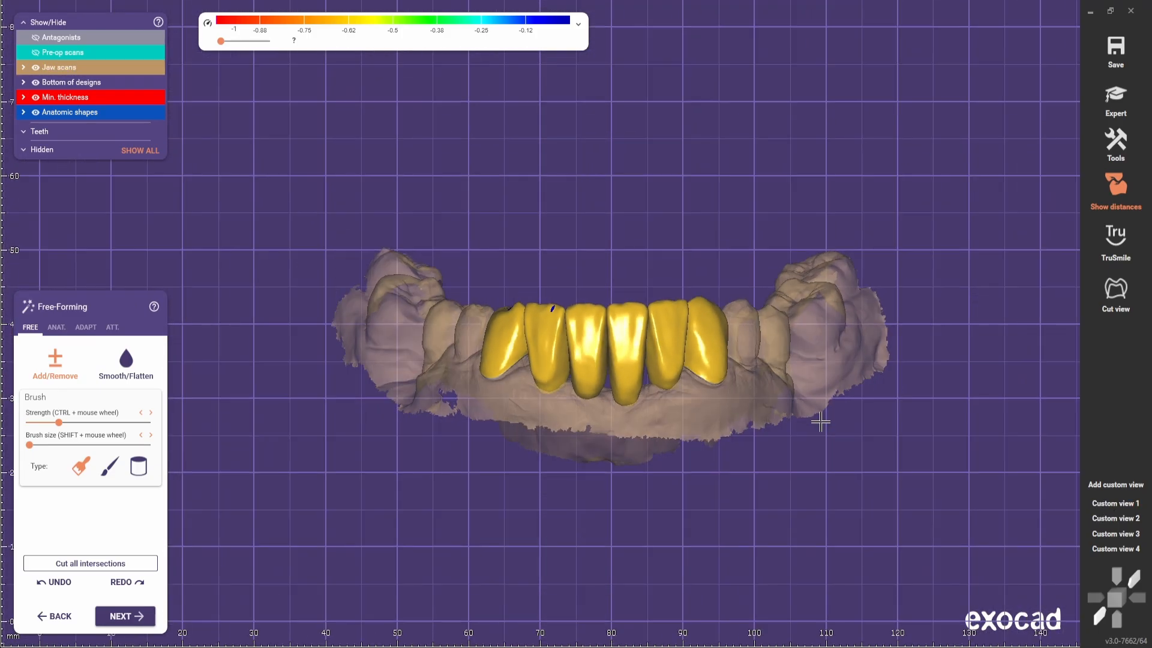
{"action": "scroll", "coordinate": [660, 401], "scroll_direction": "up", "scroll_amount": 4}
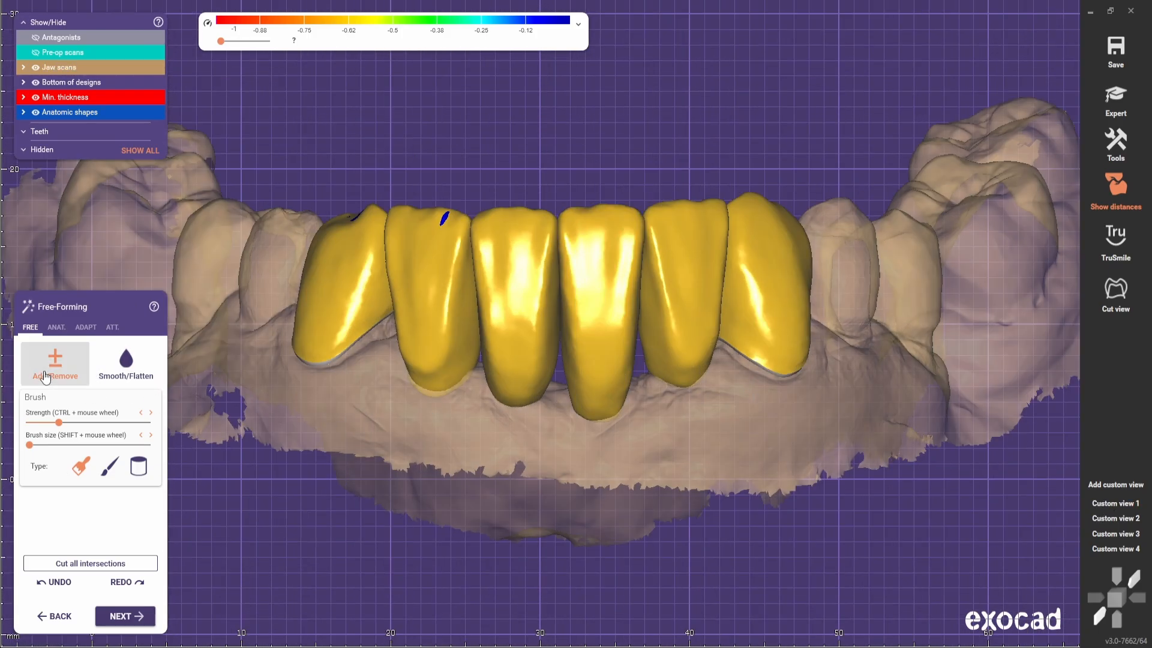
{"action": "scroll", "coordinate": [548, 315], "scroll_direction": "up", "scroll_amount": 2}
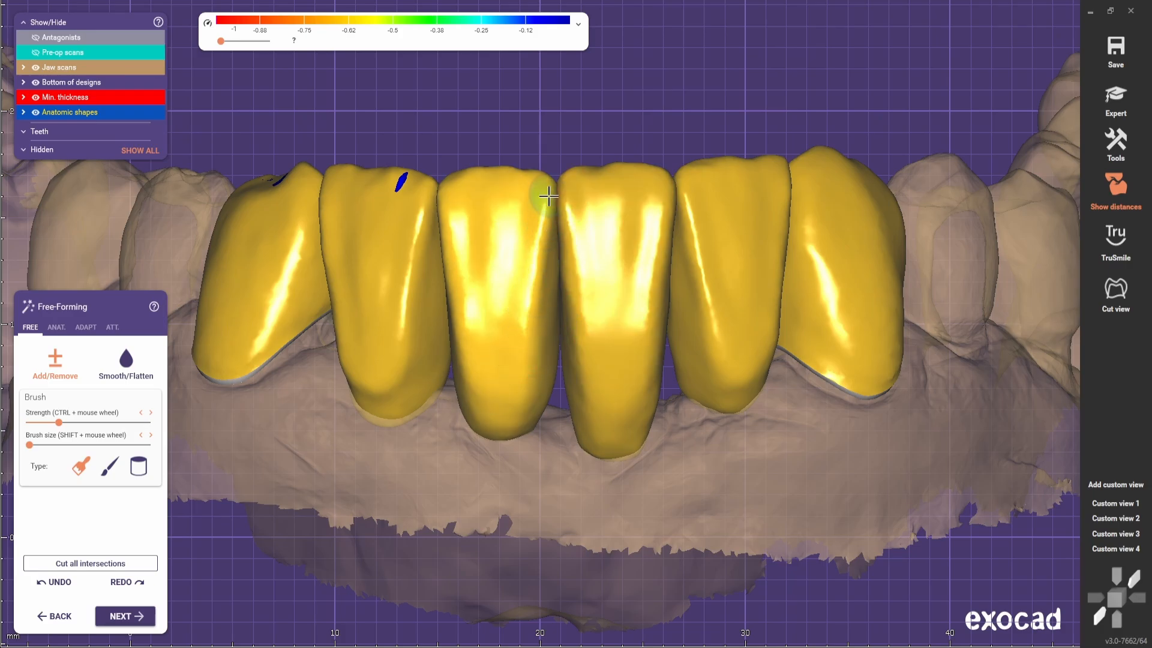
{"action": "scroll", "coordinate": [548, 196], "scroll_direction": "down", "scroll_amount": 3}
{"action": "right_click_drag", "start_coordinate": [549, 196], "coordinate": [579, 465]}
{"action": "scroll", "coordinate": [629, 247], "scroll_direction": "up", "scroll_amount": 3}
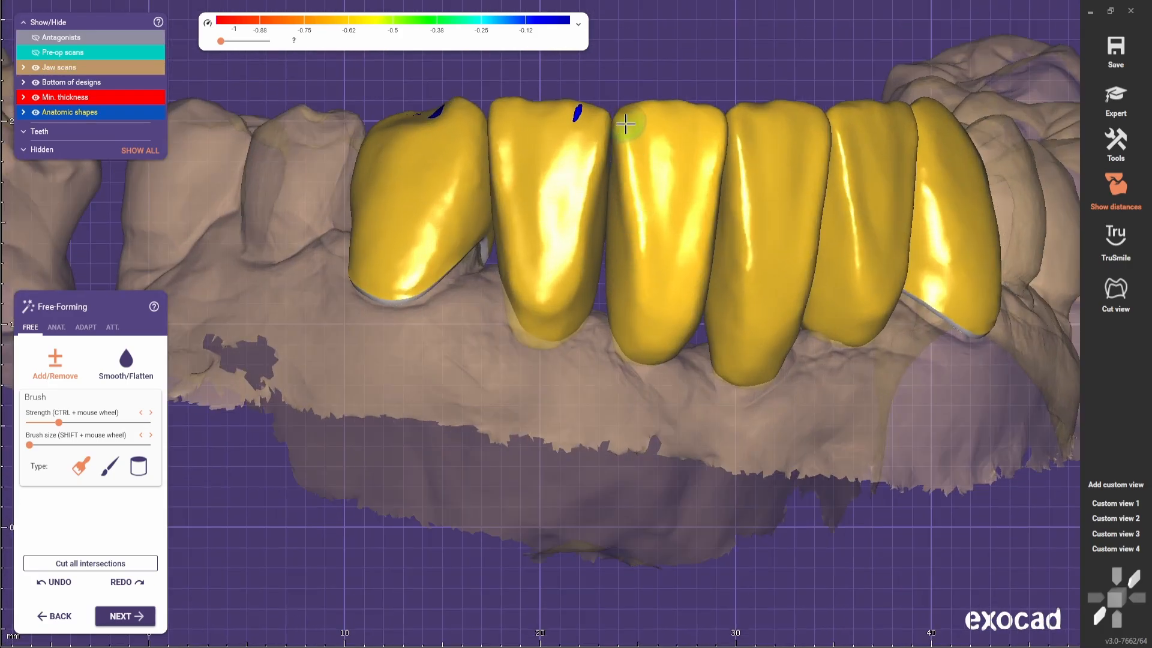
Temporarily hide the right lateral incisor and contour the right central incisor's distal surface with an enlarged broad Add/Remove brush
{"action": "scroll", "coordinate": [604, 314], "scroll_direction": "up", "scroll_amount": 3}
{"action": "left_click", "coordinate": [571, 254], "text": "ctrl"}
{"action": "scroll", "coordinate": [612, 224], "scroll_direction": "up", "scroll_amount": 4, "text": "shift"}
{"action": "middle_click_drag", "start_coordinate": [612, 224], "coordinate": [673, 195]}
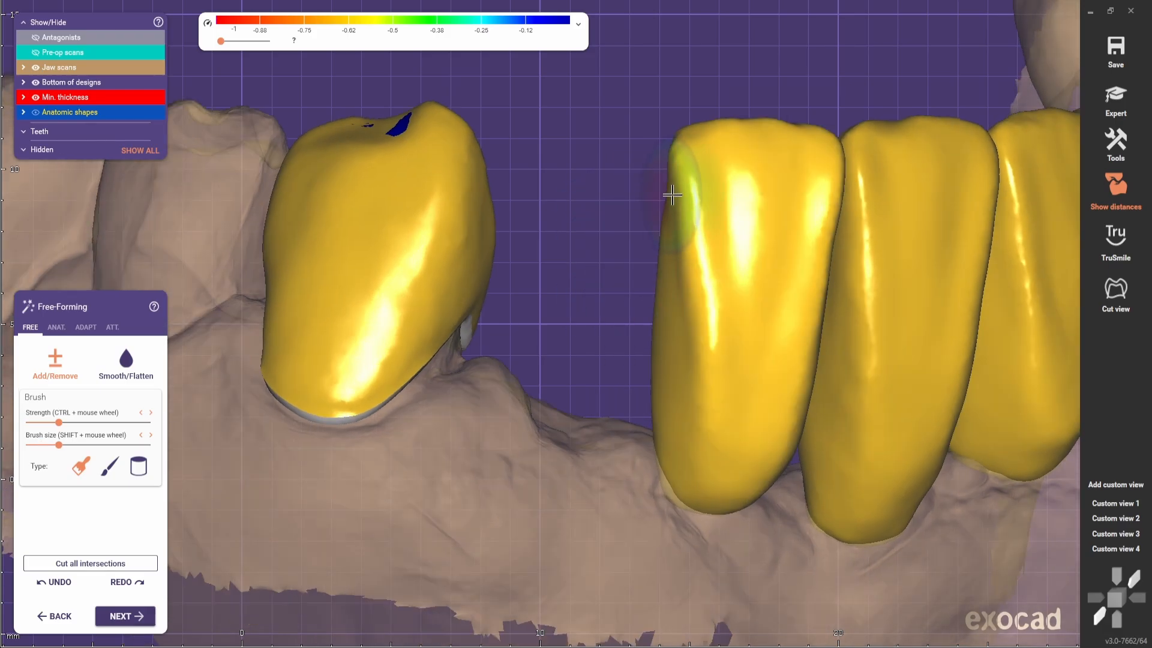
{"action": "left_click", "coordinate": [594, 375], "text": "ctrl"}
{"action": "middle_click_drag", "start_coordinate": [594, 378], "coordinate": [507, 398]}
{"action": "left_click", "coordinate": [585, 240], "text": "ctrl"}
{"action": "right_click_drag", "start_coordinate": [571, 213], "coordinate": [514, 231]}
{"action": "left_click", "coordinate": [540, 354], "text": "ctrl"}
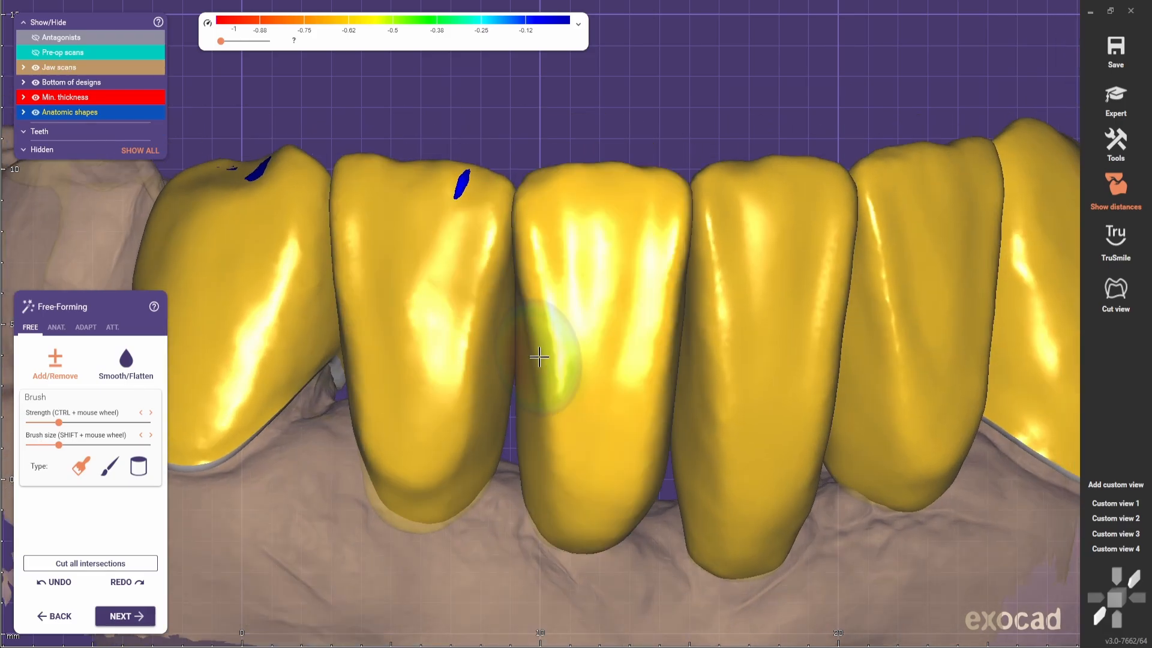
Temporarily hide the left lateral incisor, contour the left central incisor's distal surface with the broad Add/Remove brush, and show the lateral again
{"action": "scroll", "coordinate": [538, 360], "scroll_direction": "down", "scroll_amount": 5}
{"action": "right_click_drag", "start_coordinate": [530, 433], "coordinate": [514, 332]}
{"action": "scroll", "coordinate": [514, 332], "scroll_direction": "up", "scroll_amount": 2}
{"action": "left_click", "coordinate": [655, 348], "text": "ctrl"}
{"action": "right_click_drag", "start_coordinate": [656, 348], "coordinate": [534, 380]}
{"action": "scroll", "coordinate": [463, 298], "scroll_direction": "up", "scroll_amount": 2}
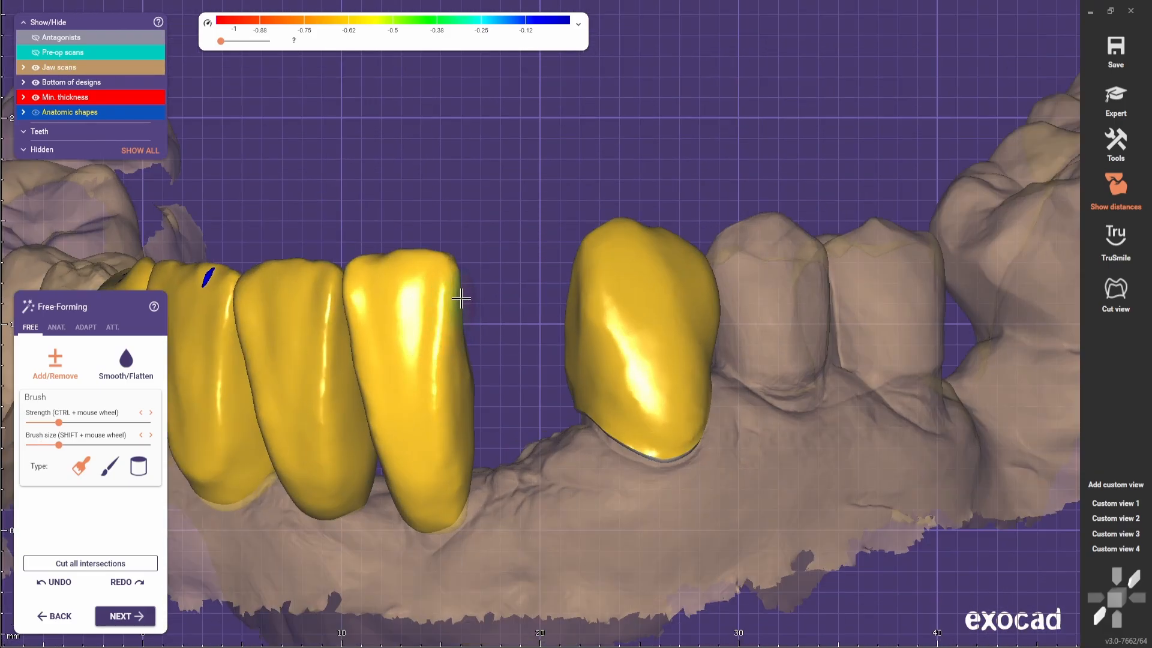
{"action": "left_click", "coordinate": [463, 384], "text": "ctrl"}
{"action": "mouse_move", "coordinate": [463, 396]}
{"action": "right_mouse_down"}
{"action": "mouse_move", "coordinate": [542, 413]}
{"action": "mouse_move", "coordinate": [585, 384]}
{"action": "mouse_move", "coordinate": [522, 353]}
{"action": "right_mouse_up"}
{"action": "left_click", "coordinate": [585, 360], "text": "ctrl"}
{"action": "scroll", "coordinate": [630, 291], "scroll_direction": "up", "scroll_amount": 2}
{"action": "left_click", "coordinate": [606, 370], "text": "ctrl"}
{"action": "scroll", "coordinate": [607, 370], "scroll_direction": "down", "scroll_amount": 3}
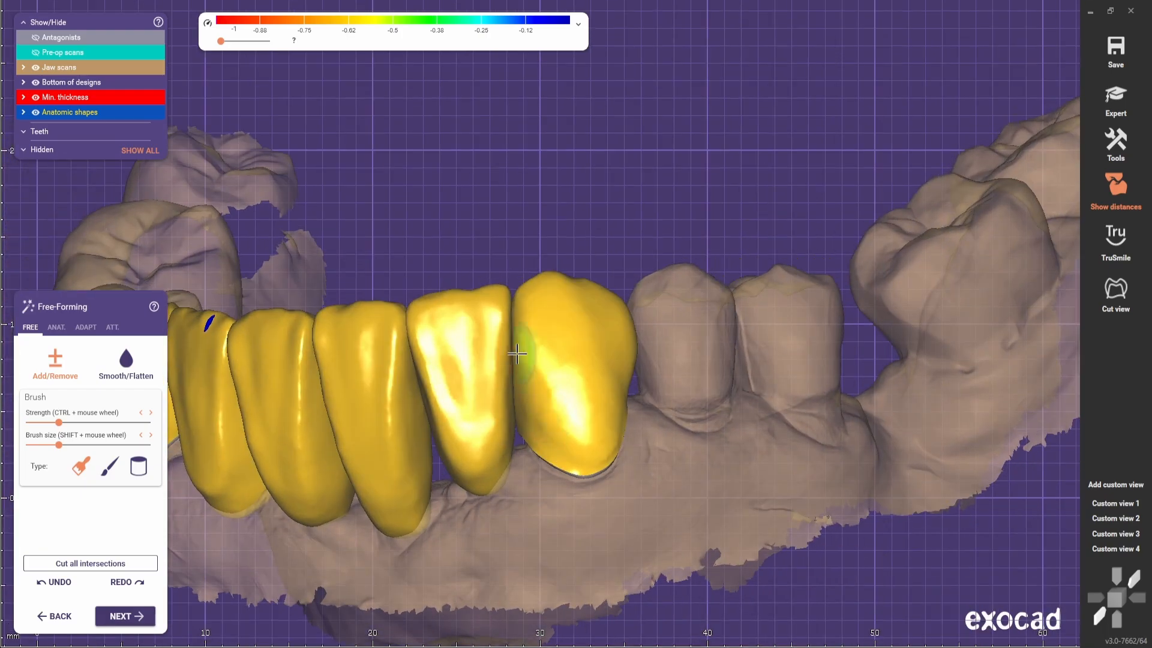
Clear the minimum-thickness spots near the incisal edges of the right lateral incisor and right canine with the smallest broad free-forming brush
{"action": "scroll", "coordinate": [524, 321], "scroll_direction": "up", "scroll_amount": 4}
{"action": "key", "text": "shift"}
{"action": "right_click_drag", "start_coordinate": [538, 255], "coordinate": [515, 276]}
{"action": "scroll", "coordinate": [515, 275], "scroll_direction": "down", "scroll_amount": 3}
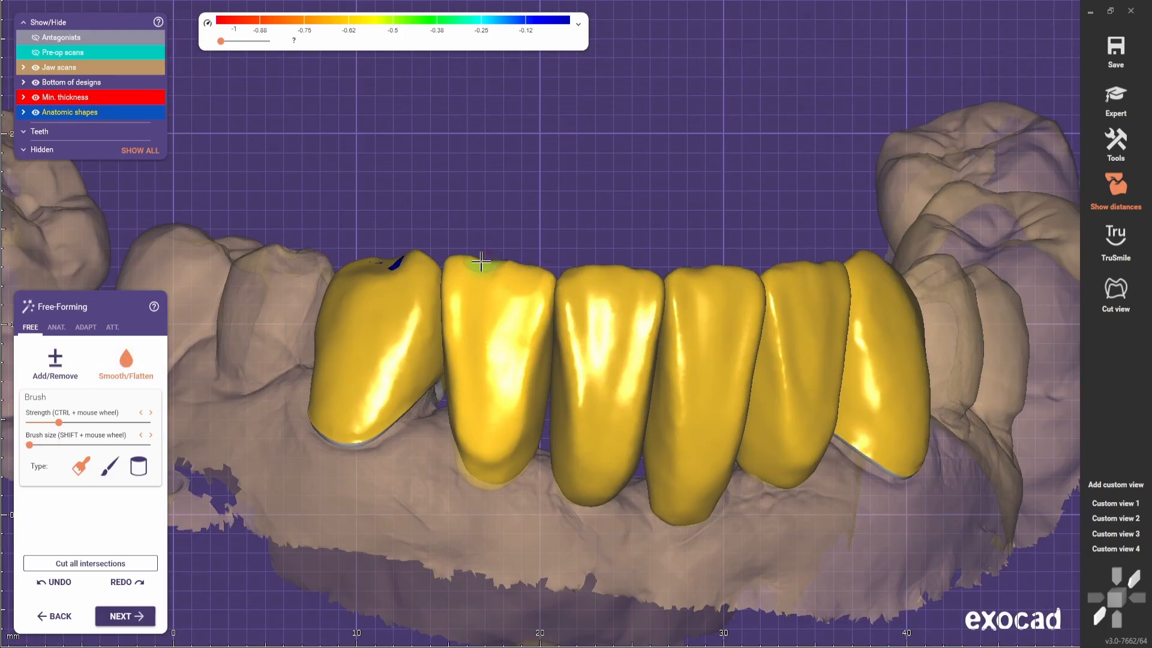
{"action": "right_click_drag", "start_coordinate": [396, 263], "coordinate": [512, 245]}
{"action": "scroll", "coordinate": [511, 244], "scroll_direction": "down", "scroll_amount": 1}
{"action": "scroll", "coordinate": [396, 474], "scroll_direction": "up", "scroll_amount": 3}
{"action": "left_click", "coordinate": [462, 429]}
Refine the right central incisor's mesial labial surface with the fine Add/Remove brush
{"action": "left_click", "coordinate": [1103, 506]}
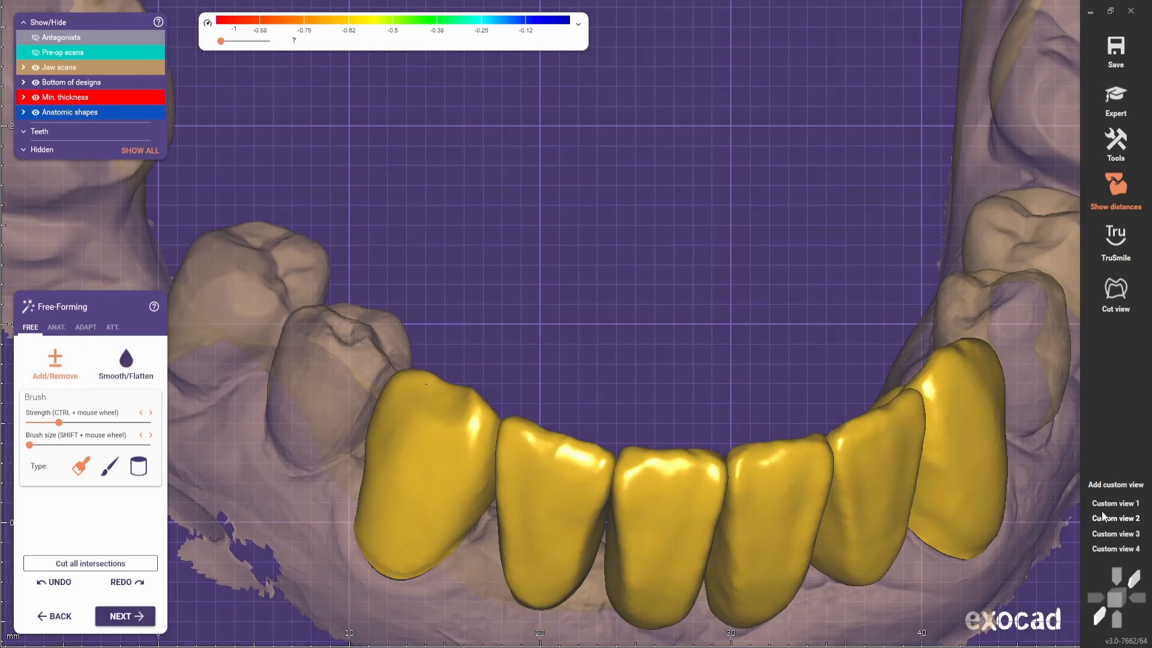
{"action": "left_click", "coordinate": [110, 466]}
{"action": "scroll", "coordinate": [508, 261], "scroll_direction": "up", "scroll_amount": 3}
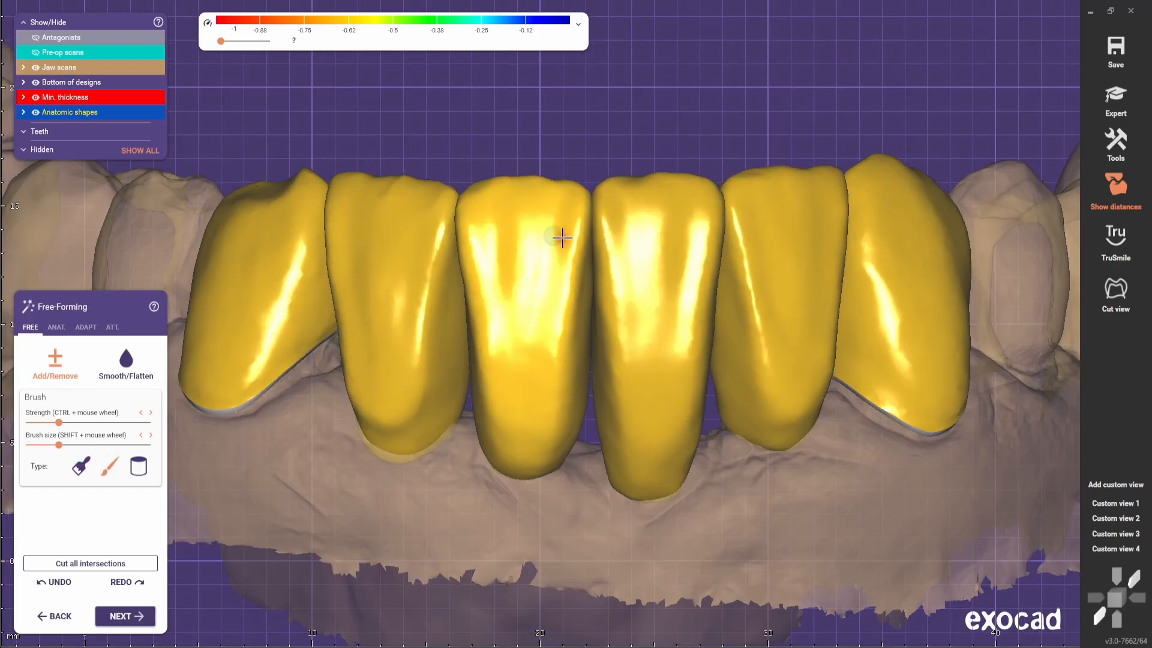
{"action": "scroll", "coordinate": [558, 253], "scroll_direction": "down", "scroll_amount": 2}
Build up the right central incisor's mesial and distal transition lines from the occlusal side with a larger fine Add/Remove brush
{"action": "left_click", "coordinate": [1115, 533]}
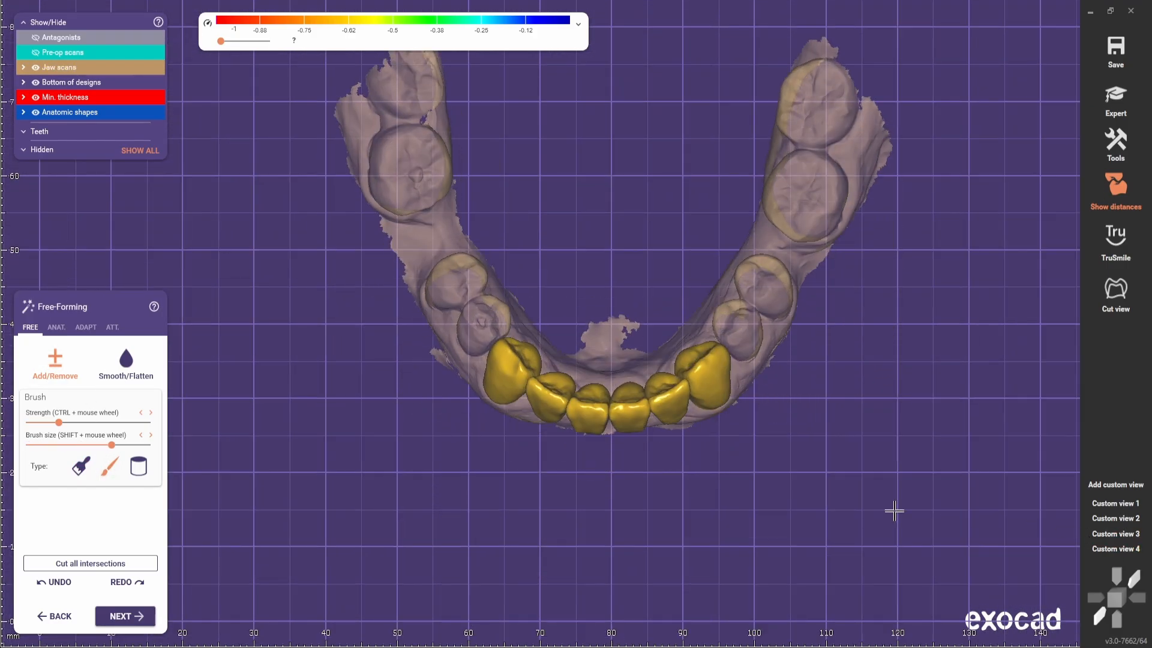
{"action": "scroll", "coordinate": [568, 463], "scroll_direction": "up", "scroll_amount": 2}
{"action": "right_click_drag", "start_coordinate": [895, 509], "coordinate": [503, 387]}
{"action": "scroll", "coordinate": [528, 288], "scroll_direction": "up", "scroll_amount": 3}
{"action": "scroll", "coordinate": [504, 387], "scroll_direction": "up", "scroll_amount": 1}
{"action": "right_click_drag", "start_coordinate": [521, 223], "coordinate": [525, 239]}
{"action": "scroll", "coordinate": [519, 242], "scroll_direction": "up", "scroll_amount": 2}
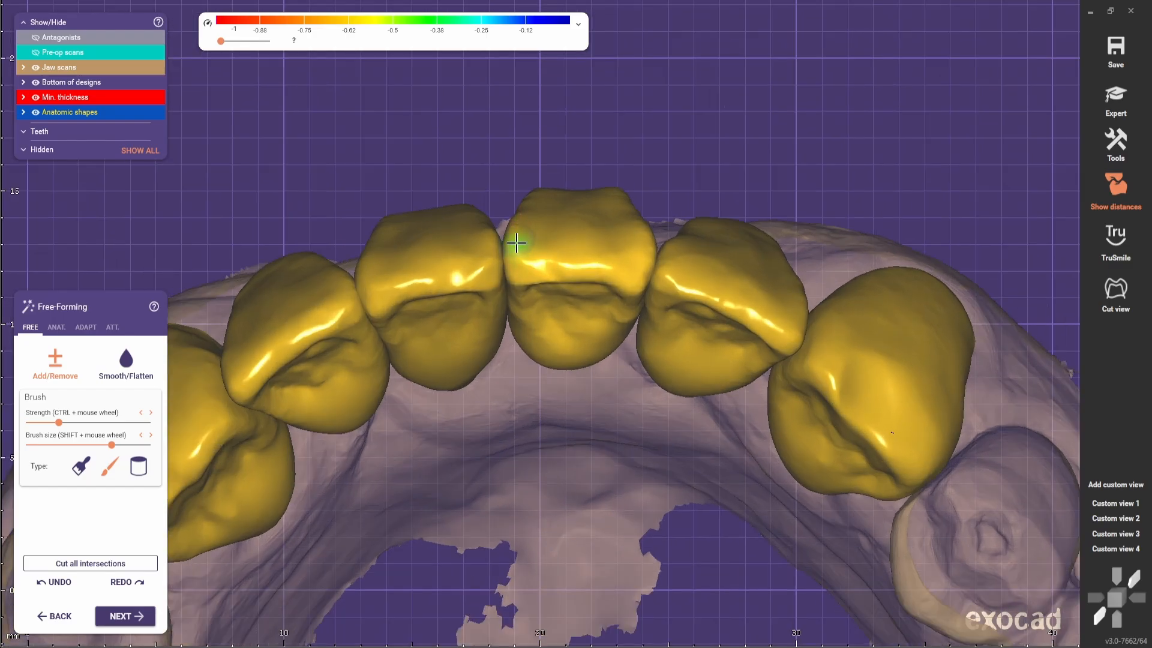
{"action": "scroll", "coordinate": [492, 267], "scroll_direction": "down", "scroll_amount": 2}
{"action": "scroll", "coordinate": [612, 210], "scroll_direction": "up", "scroll_amount": 2}
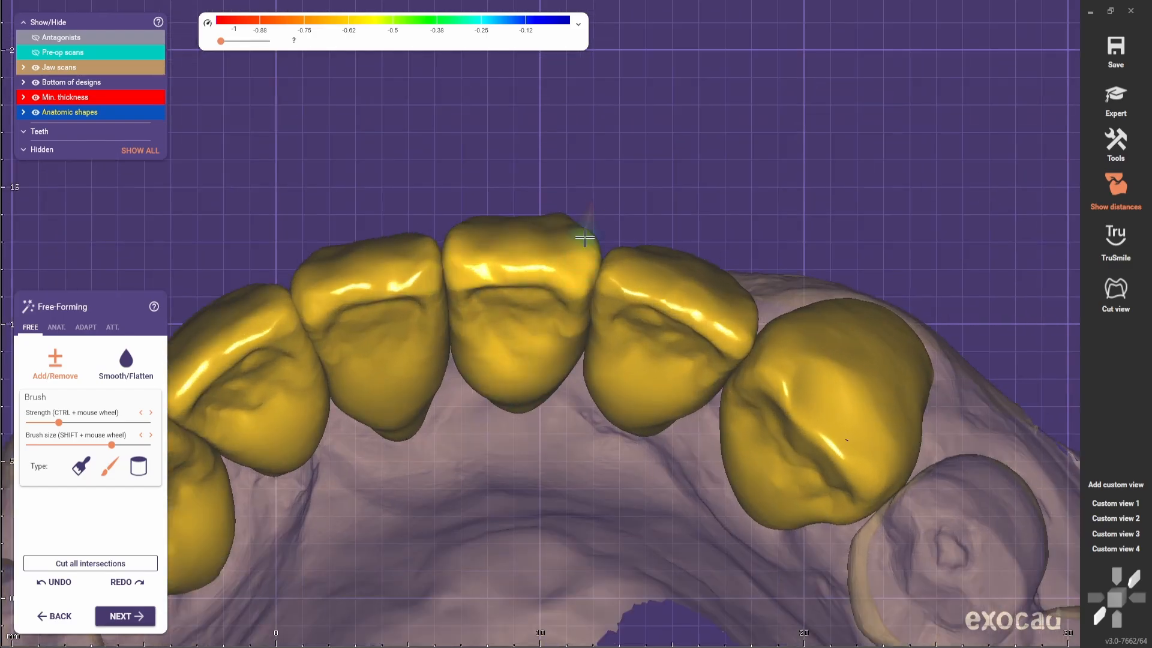
{"action": "right_click_drag", "start_coordinate": [565, 206], "coordinate": [597, 257]}
{"action": "scroll", "coordinate": [585, 208], "scroll_direction": "down", "scroll_amount": 2}
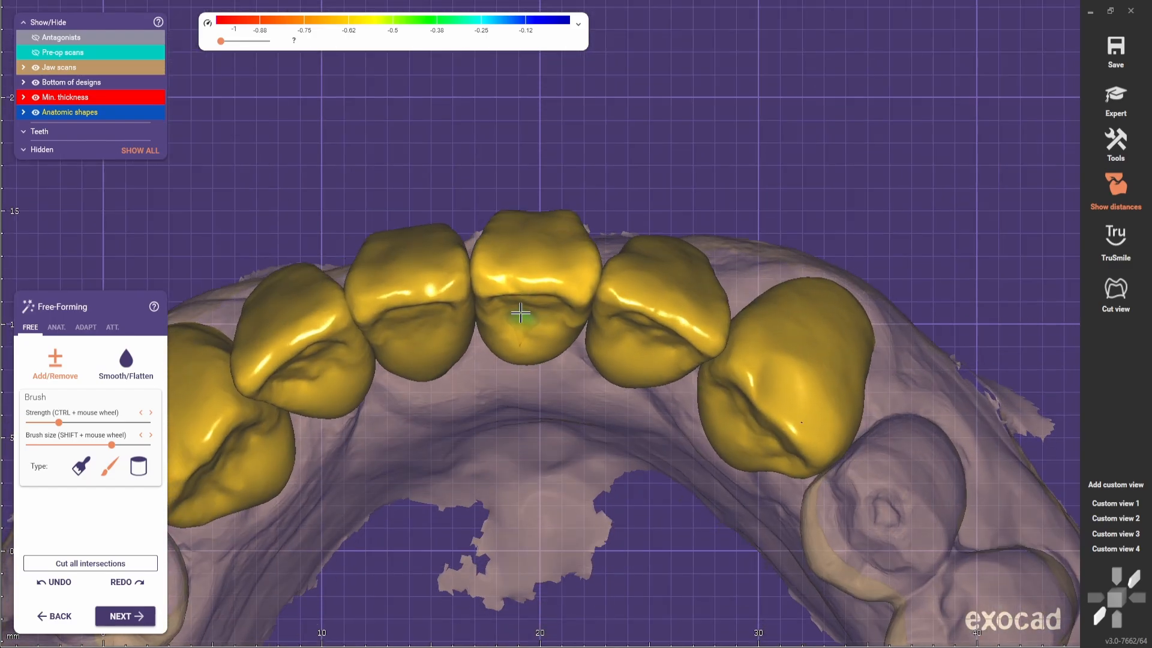
{"action": "right_click_drag", "start_coordinate": [522, 311], "coordinate": [531, 340]}
Smooth the central incisors' labial transition lines with a near-maximum fine brush, then blend with the broad Smooth/Flatten brush at higher strength
{"action": "left_click", "coordinate": [133, 360]}
{"action": "scroll", "coordinate": [401, 234], "scroll_direction": "up", "scroll_amount": 3}
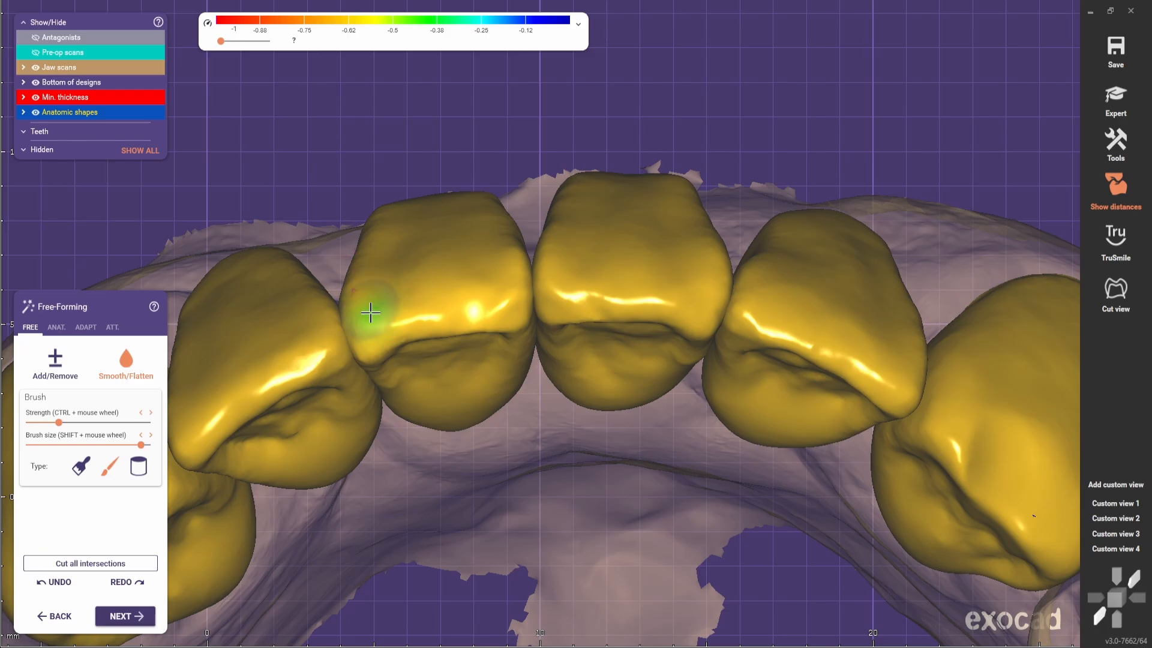
{"action": "right_click_drag", "start_coordinate": [488, 256], "coordinate": [505, 258]}
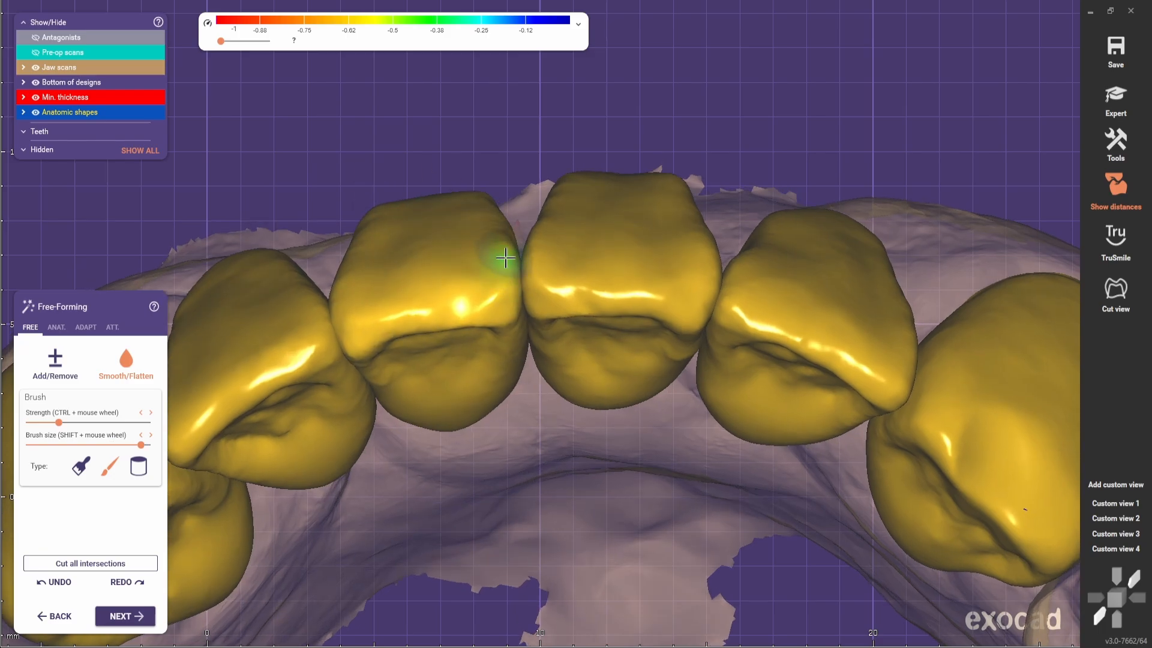
{"action": "right_click_drag", "start_coordinate": [483, 183], "coordinate": [596, 325]}
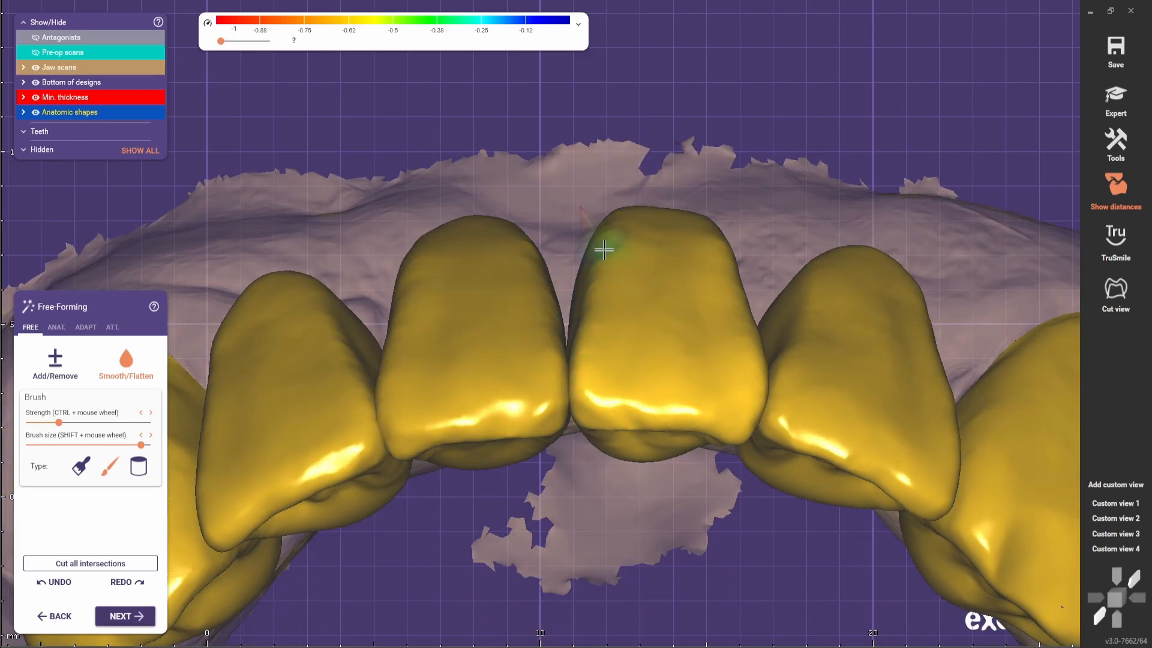
{"action": "right_click_drag", "start_coordinate": [603, 249], "coordinate": [618, 322]}
{"action": "right_click_drag", "start_coordinate": [622, 270], "coordinate": [652, 200]}
{"action": "scroll", "coordinate": [644, 206], "scroll_direction": "up", "scroll_amount": 1, "text": "shift"}
{"action": "key", "text": "1"}
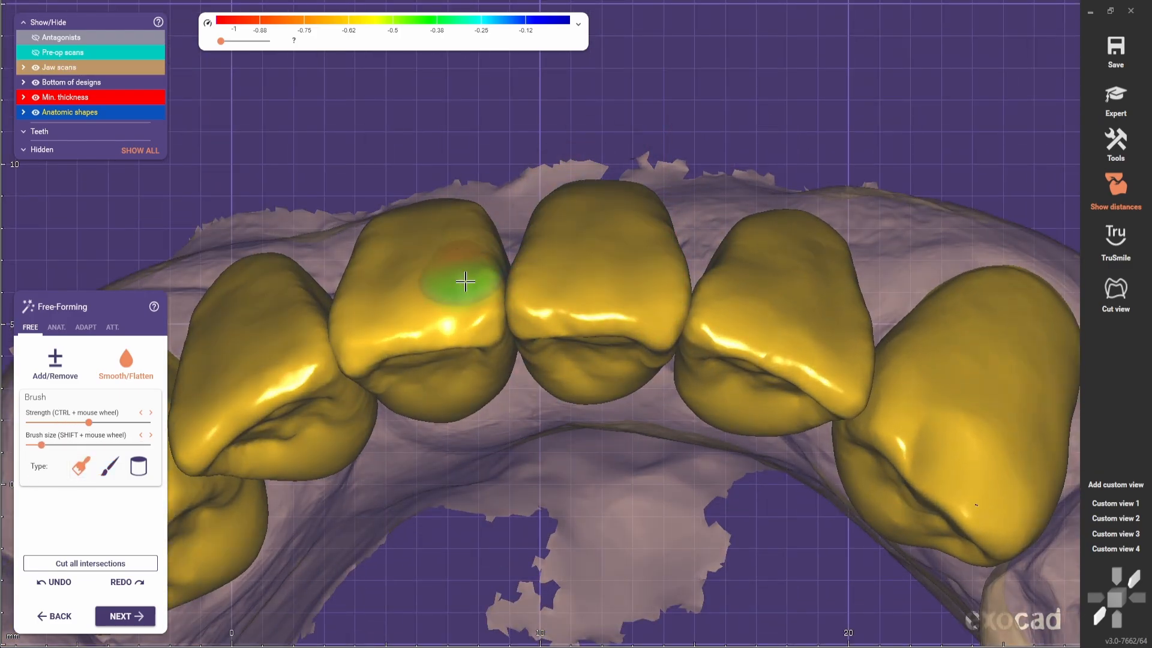
Adjust the right central incisor's cervical labial surface from the front with a larger broad Add/Remove brush, then smooth it
{"action": "mouse_move", "coordinate": [465, 282]}
{"action": "right_mouse_down"}
{"action": "mouse_move", "coordinate": [437, 236]}
{"action": "mouse_move", "coordinate": [494, 249]}
{"action": "mouse_move", "coordinate": [315, 254]}
{"action": "right_mouse_up"}
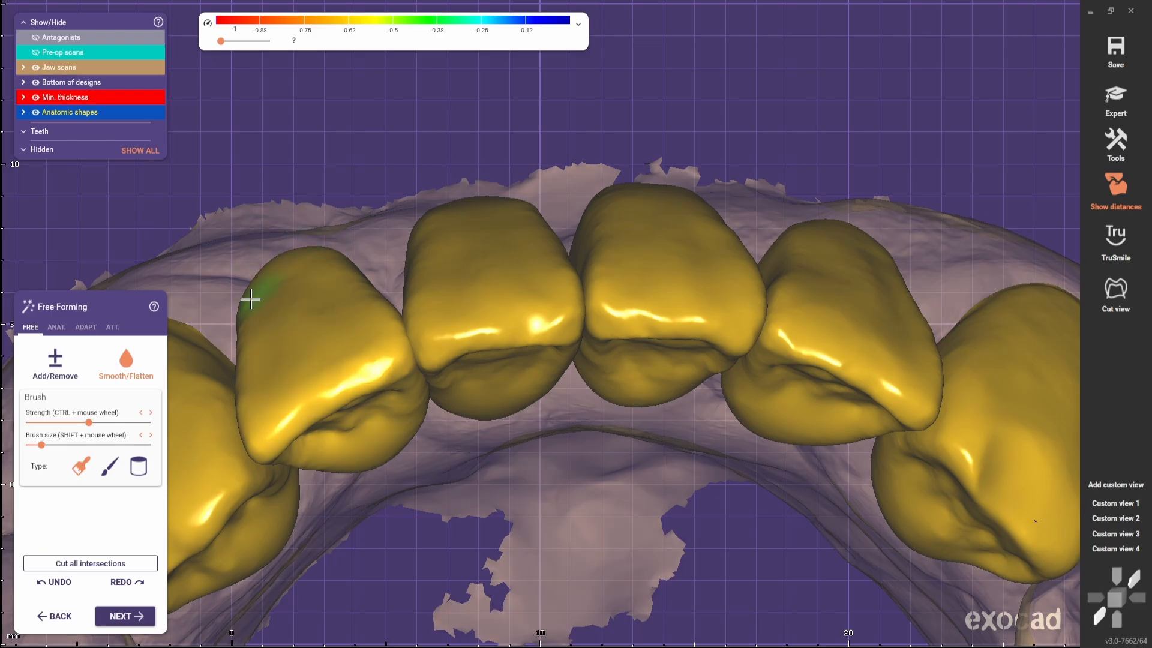
{"action": "right_click_drag", "start_coordinate": [251, 298], "coordinate": [804, 314]}
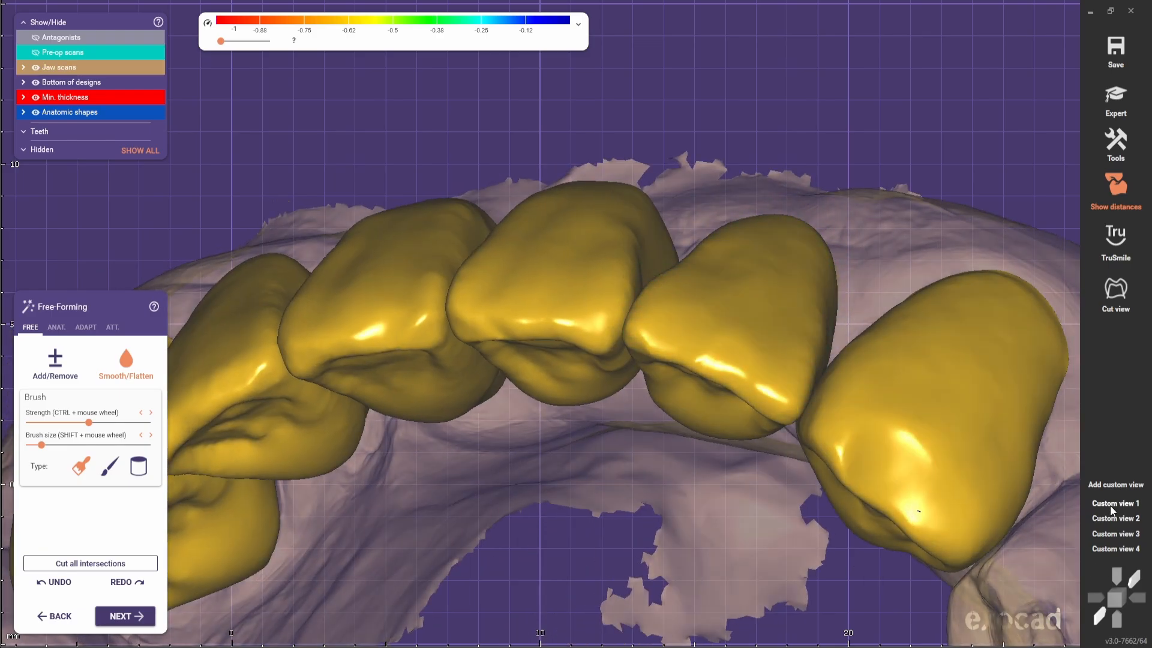
{"action": "left_click", "coordinate": [1111, 504]}
{"action": "scroll", "coordinate": [608, 432], "scroll_direction": "up", "scroll_amount": 2}
{"action": "mouse_move", "coordinate": [607, 431]}
{"action": "right_mouse_down"}
{"action": "mouse_move", "coordinate": [538, 527]}
{"action": "mouse_move", "coordinate": [506, 274]}
{"action": "mouse_move", "coordinate": [342, 300]}
{"action": "mouse_move", "coordinate": [329, 196]}
{"action": "mouse_move", "coordinate": [327, 263]}
{"action": "mouse_move", "coordinate": [327, 228]}
{"action": "mouse_move", "coordinate": [288, 312]}
{"action": "mouse_move", "coordinate": [360, 234]}
{"action": "mouse_move", "coordinate": [810, 447]}
{"action": "mouse_move", "coordinate": [615, 378]}
{"action": "right_mouse_up"}
{"action": "scroll", "coordinate": [505, 273], "scroll_direction": "up", "scroll_amount": 2}
{"action": "scroll", "coordinate": [329, 196], "scroll_direction": "up", "scroll_amount": 3}
{"action": "scroll", "coordinate": [327, 264], "scroll_direction": "up", "scroll_amount": 1}
{"action": "scroll", "coordinate": [327, 252], "scroll_direction": "up", "scroll_amount": 2}
{"action": "left_click", "coordinate": [55, 364]}
{"action": "scroll", "coordinate": [330, 268], "scroll_direction": "up", "scroll_amount": 1}
{"action": "scroll", "coordinate": [354, 270], "scroll_direction": "up", "scroll_amount": 2, "text": "shift"}
{"action": "scroll", "coordinate": [810, 448], "scroll_direction": "down", "scroll_amount": 5}
{"action": "scroll", "coordinate": [615, 378], "scroll_direction": "up", "scroll_amount": 2}
{"action": "left_click", "coordinate": [123, 364]}
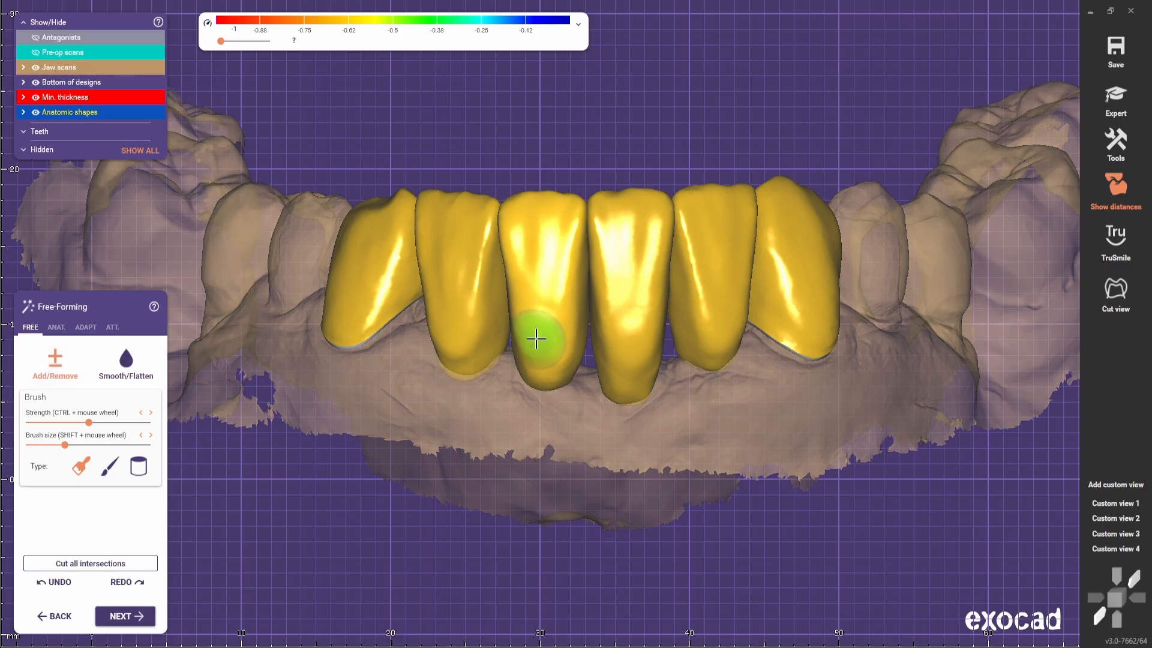
{"action": "scroll", "coordinate": [708, 427], "scroll_direction": "down", "scroll_amount": 2}
{"action": "right_click_drag", "start_coordinate": [708, 427], "coordinate": [744, 420]}
{"action": "scroll", "coordinate": [609, 360], "scroll_direction": "up", "scroll_amount": 1}
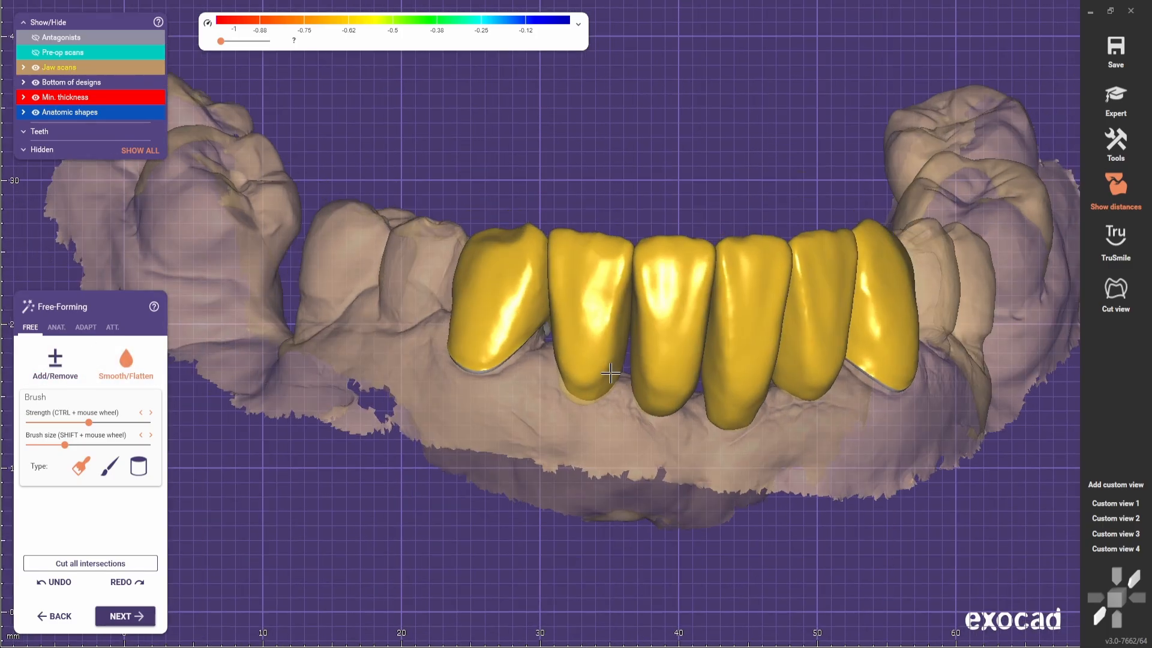
Refine the left canine's mesial labial transition line with the fine Add/Remove brush at maximum size, then apply Smooth/Flatten
{"action": "right_click_drag", "start_coordinate": [542, 226], "coordinate": [384, 264]}
{"action": "scroll", "coordinate": [514, 302], "scroll_direction": "up", "scroll_amount": 2}
{"action": "left_click", "coordinate": [118, 471]}
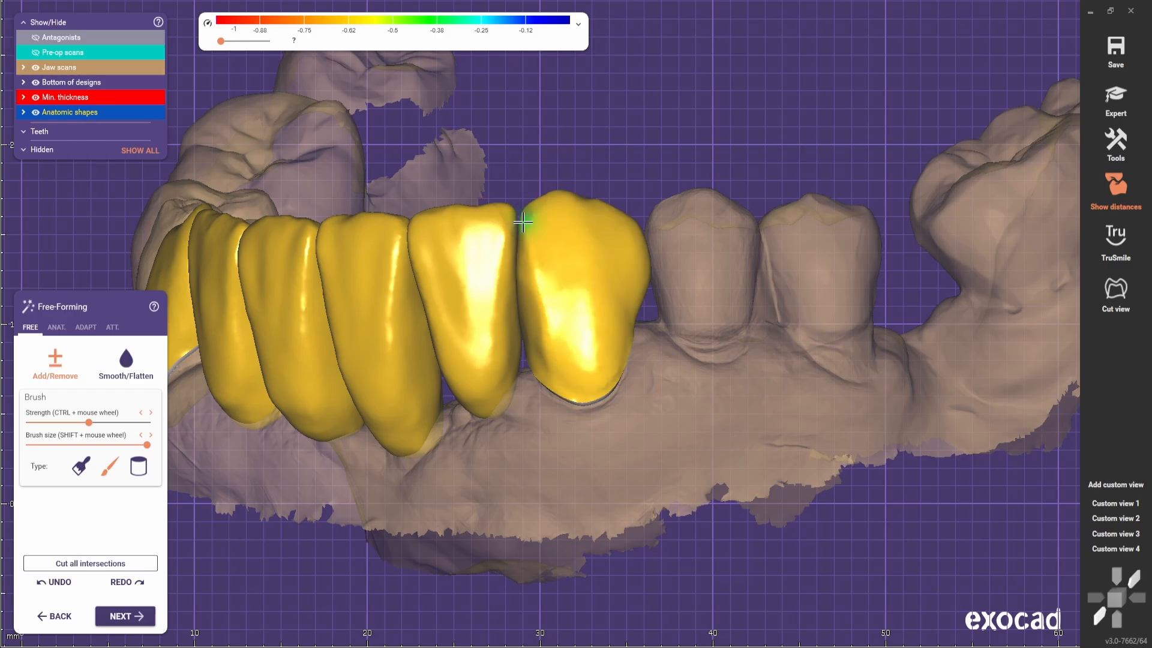
{"action": "left_click", "coordinate": [126, 361]}
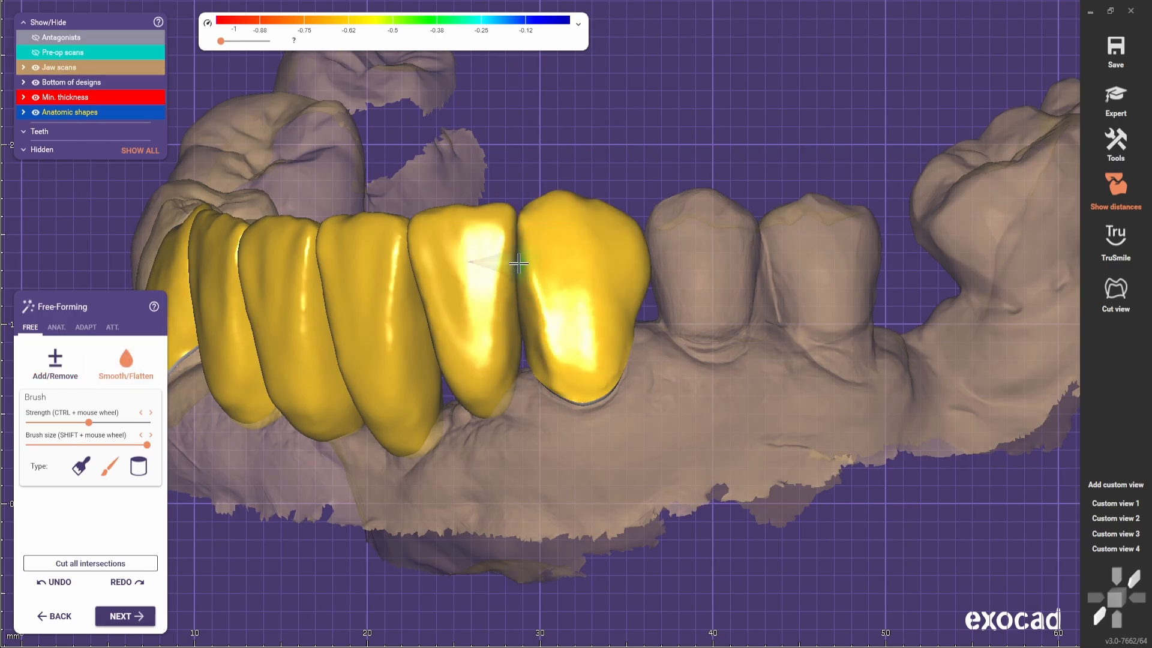
{"action": "right_click_drag", "start_coordinate": [526, 222], "coordinate": [510, 261]}
{"action": "scroll", "coordinate": [498, 264], "scroll_direction": "down", "scroll_amount": 3}
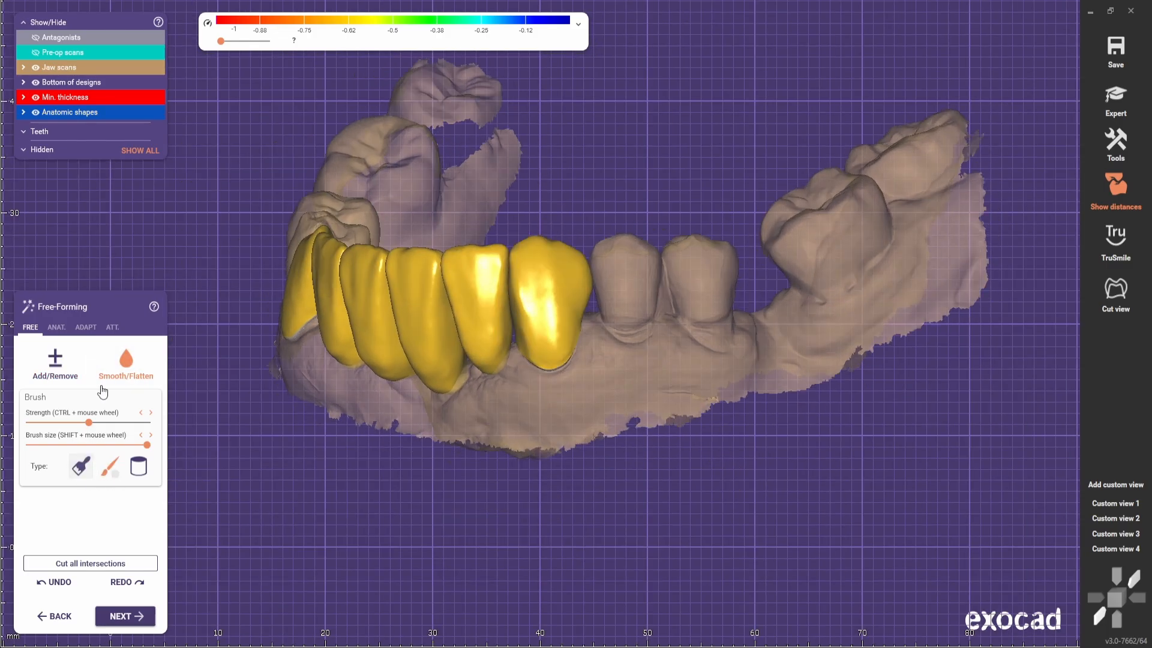
Shape the left canine's distal labial surface with the fine Add/Remove brush, then blend it with a large broad Smooth/Flatten brush
{"action": "left_click_drag", "start_coordinate": [88, 422], "coordinate": [47, 422]}
{"action": "scroll", "coordinate": [494, 262], "scroll_direction": "up", "scroll_amount": 3}
{"action": "scroll", "coordinate": [634, 337], "scroll_direction": "up", "scroll_amount": 1}
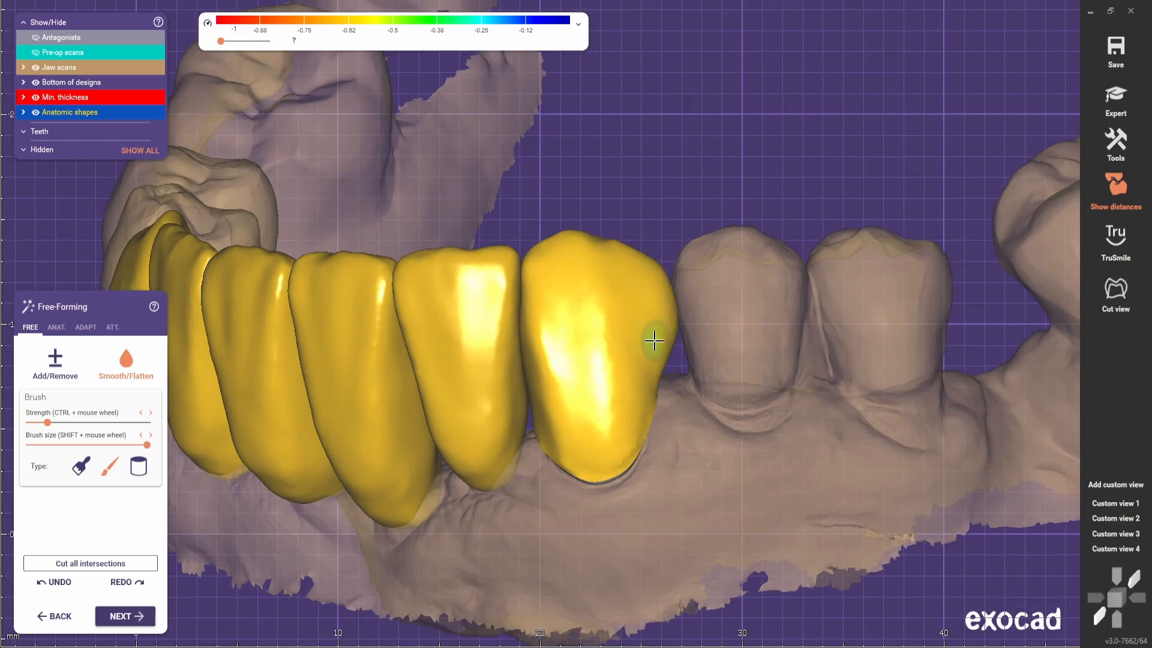
{"action": "scroll", "coordinate": [656, 283], "scroll_direction": "up", "scroll_amount": 3, "text": "ctrl"}
{"action": "scroll", "coordinate": [655, 282], "scroll_direction": "down", "scroll_amount": 4}
{"action": "left_click", "coordinate": [55, 363]}
{"action": "scroll", "coordinate": [638, 293], "scroll_direction": "up", "scroll_amount": 3}
{"action": "mouse_move", "coordinate": [637, 293]}
{"action": "left_mouse_down"}
{"action": "mouse_move", "coordinate": [656, 282]}
{"action": "mouse_move", "coordinate": [628, 370]}
{"action": "left_mouse_up"}
{"action": "left_click", "coordinate": [81, 466]}
{"action": "left_click", "coordinate": [125, 364]}
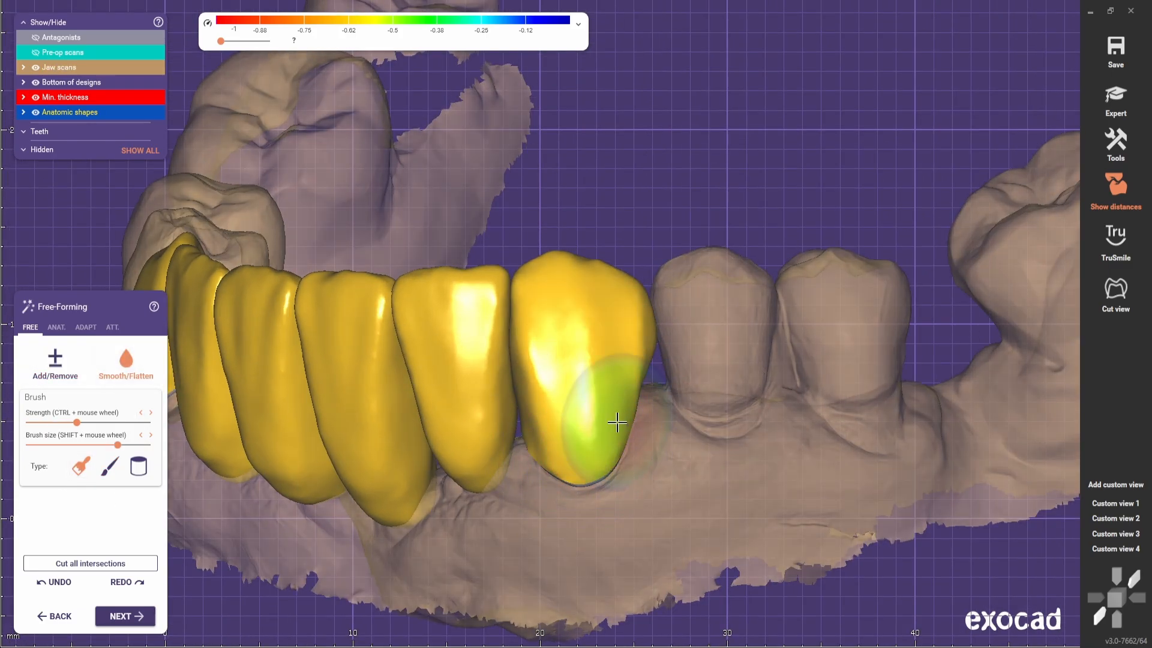
Hide the left lateral incisor, smooth the left canine's mesial surface with the smallest broad brush, and restore the lateral incisor
{"action": "scroll", "coordinate": [617, 419], "scroll_direction": "down", "scroll_amount": 3}
{"action": "mouse_move", "coordinate": [660, 347]}
{"action": "right_mouse_down"}
{"action": "mouse_move", "coordinate": [645, 360]}
{"action": "mouse_move", "coordinate": [651, 306]}
{"action": "right_mouse_up"}
{"action": "scroll", "coordinate": [645, 360], "scroll_direction": "up", "scroll_amount": 3}
{"action": "scroll", "coordinate": [625, 363], "scroll_direction": "down", "scroll_amount": 3, "text": "shift"}
{"action": "scroll", "coordinate": [488, 336], "scroll_direction": "up", "scroll_amount": 1}
{"action": "middle_click", "coordinate": [488, 336], "text": "ctrl"}
{"action": "scroll", "coordinate": [488, 337], "scroll_direction": "up", "scroll_amount": 1, "text": "ctrl"}
{"action": "scroll", "coordinate": [547, 343], "scroll_direction": "down", "scroll_amount": 3, "text": "shift"}
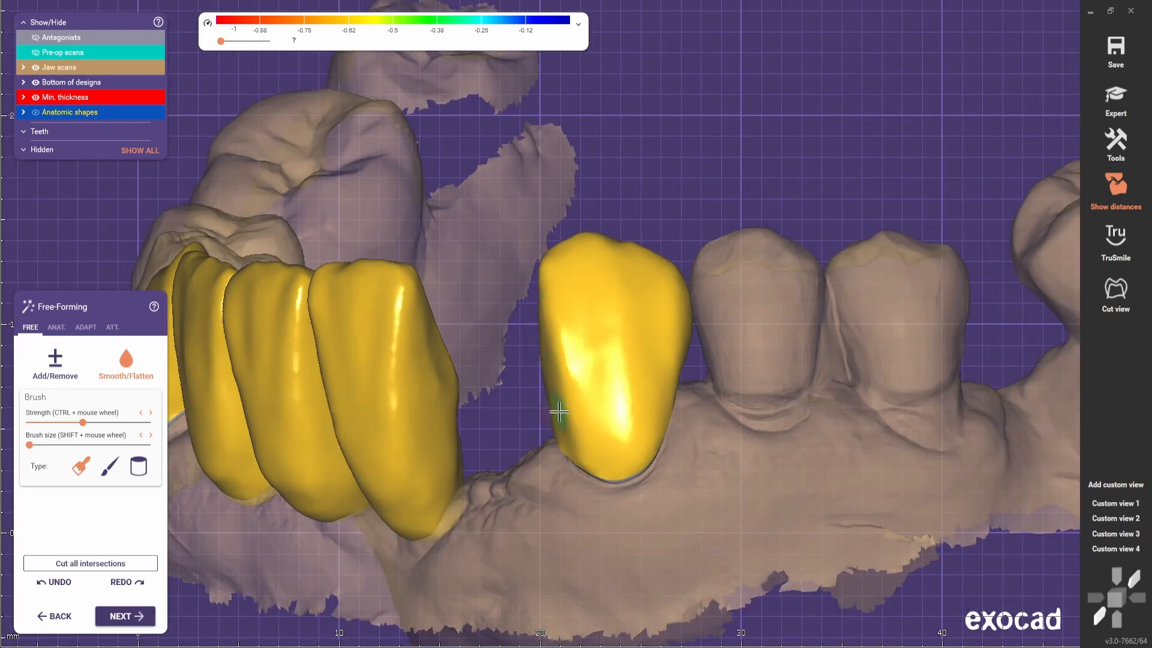
{"action": "scroll", "coordinate": [540, 404], "scroll_direction": "down", "scroll_amount": 3}
{"action": "right_click_drag", "start_coordinate": [540, 404], "coordinate": [530, 363]}
{"action": "scroll", "coordinate": [530, 363], "scroll_direction": "up", "scroll_amount": 3}
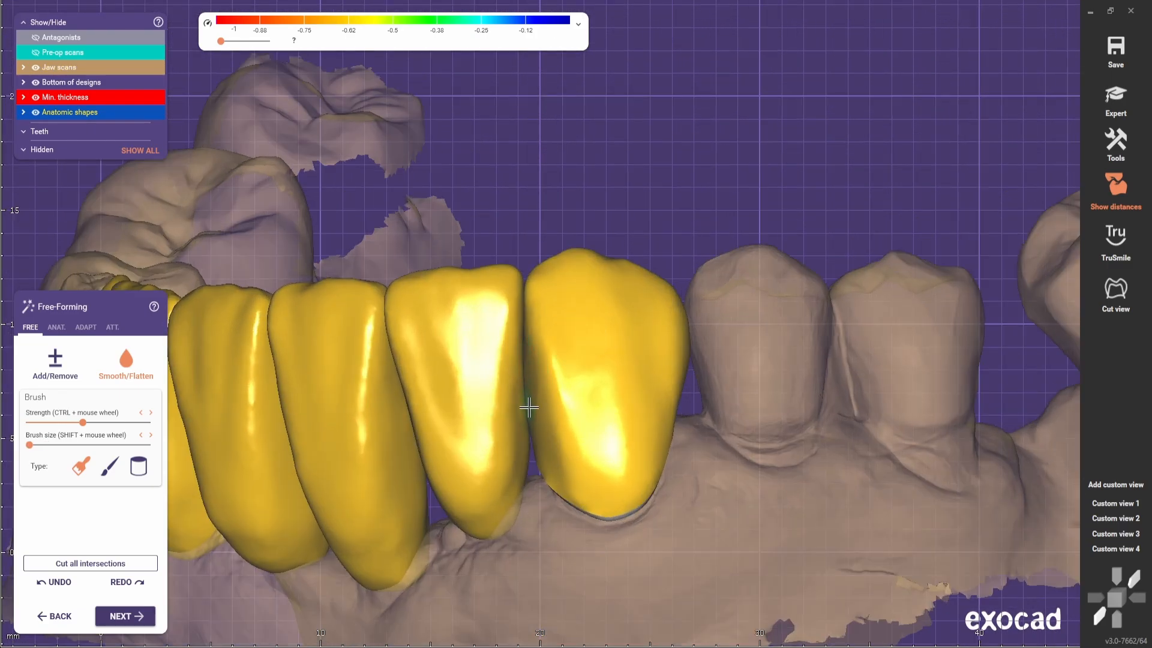
Hide the left lateral incisor again, adjust the left canine's mesial contact with a larger broad Add/Remove brush, and restore the incisor
{"action": "middle_click", "coordinate": [496, 437], "text": "ctrl"}
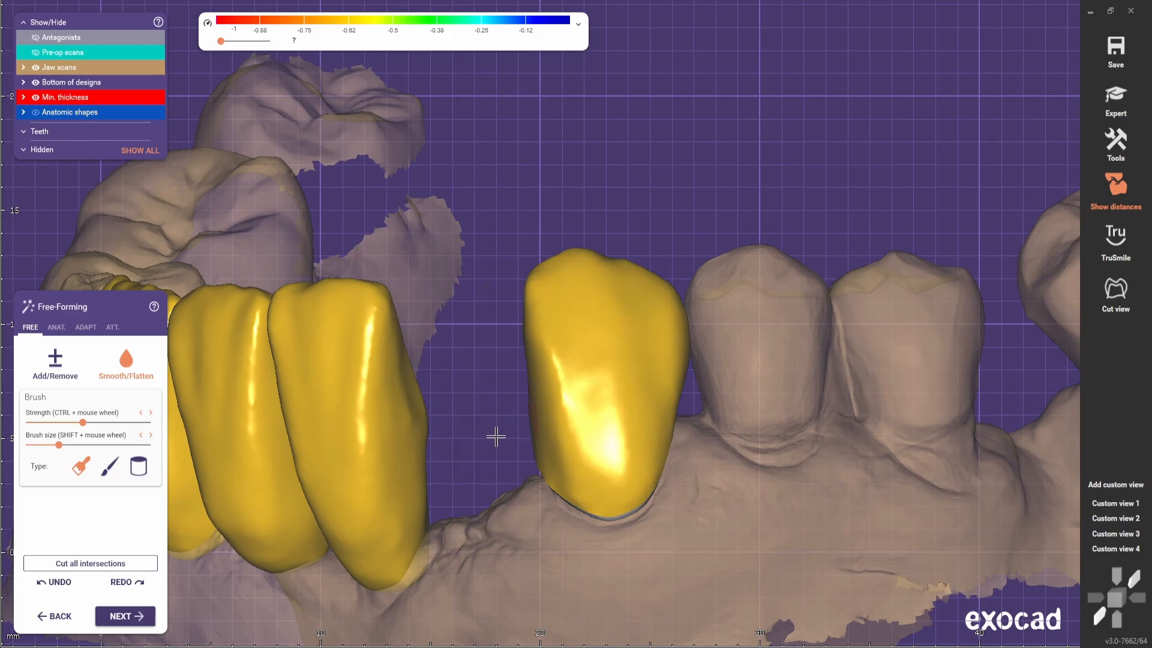
{"action": "scroll", "coordinate": [528, 365], "scroll_direction": "up", "scroll_amount": 3, "text": "shift"}
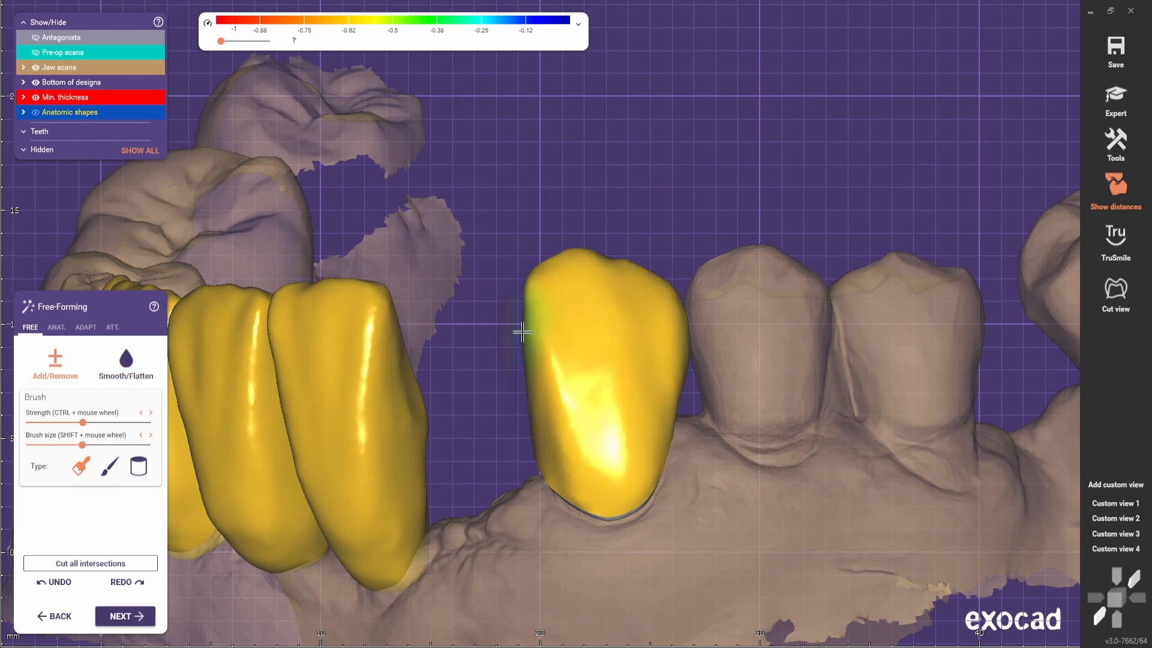
{"action": "middle_click", "coordinate": [516, 411], "text": "ctrl"}
{"action": "scroll", "coordinate": [517, 412], "scroll_direction": "down", "scroll_amount": 2}
{"action": "scroll", "coordinate": [516, 412], "scroll_direction": "up", "scroll_amount": 2}
{"action": "key", "text": "s"}
{"action": "right_click_drag", "start_coordinate": [516, 412], "coordinate": [579, 332]}
{"action": "scroll", "coordinate": [578, 331], "scroll_direction": "down", "scroll_amount": 3, "text": "shift"}
{"action": "scroll", "coordinate": [579, 332], "scroll_direction": "down", "scroll_amount": 5}
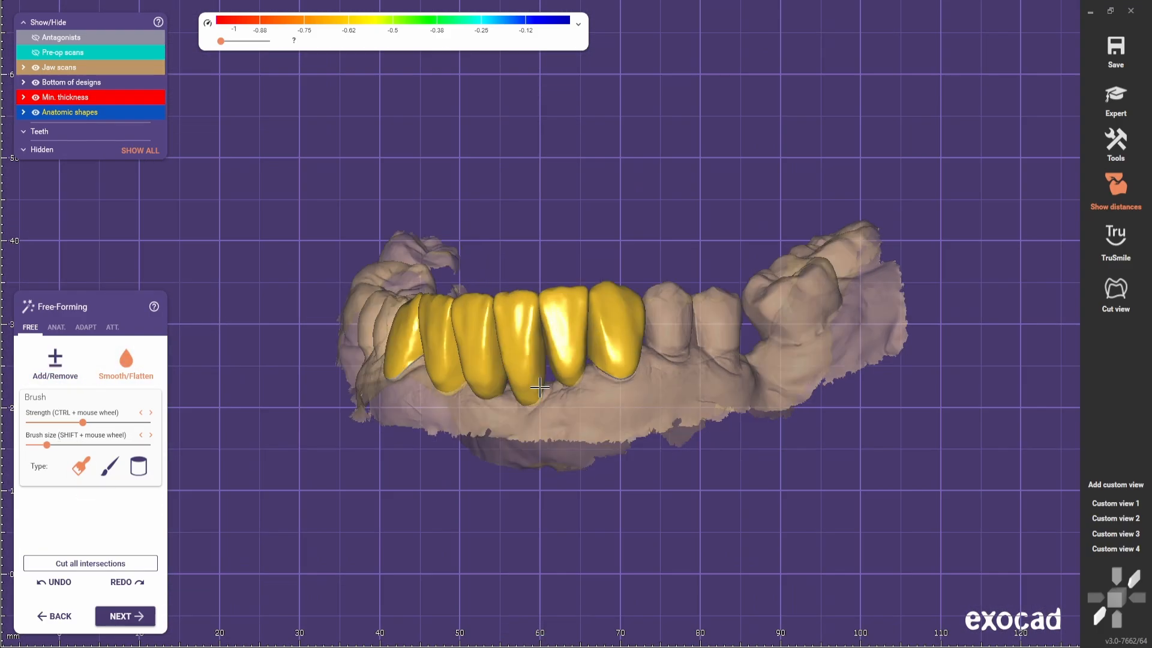
Refine the left canine's lingual surface with a small broad Add/Remove brush, then smooth it toward the distal side
{"action": "scroll", "coordinate": [640, 390], "scroll_direction": "up", "scroll_amount": 4}
{"action": "left_click", "coordinate": [1114, 533]}
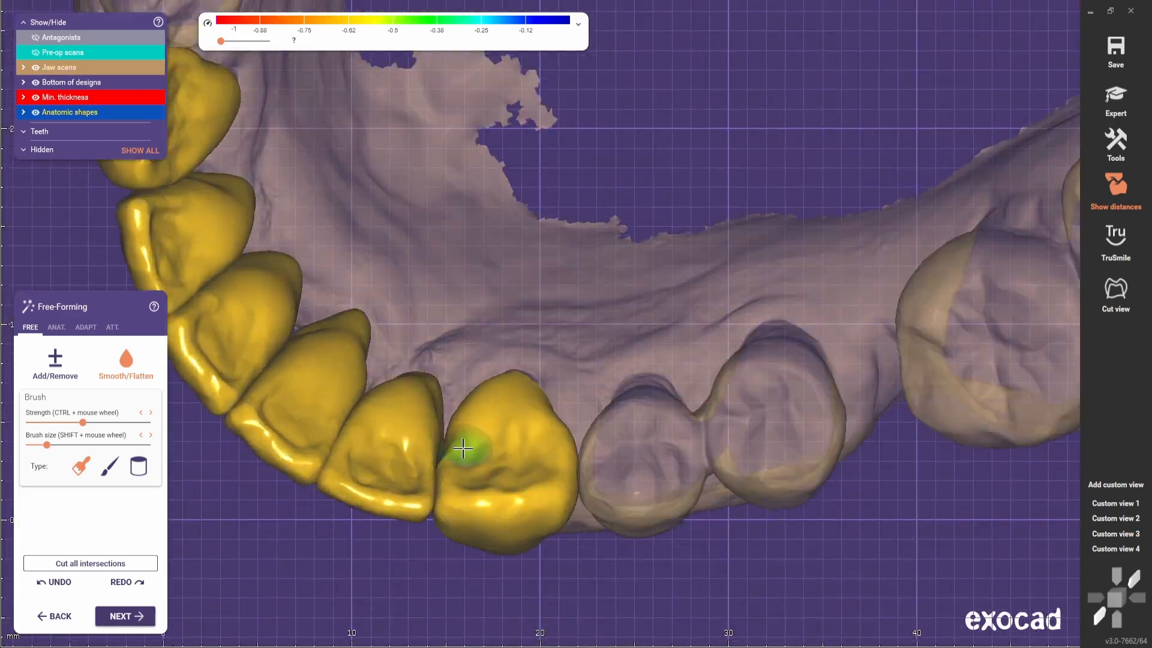
{"action": "left_click", "coordinate": [55, 363]}
{"action": "right_click_drag", "start_coordinate": [463, 448], "coordinate": [434, 340]}
{"action": "scroll", "coordinate": [434, 340], "scroll_direction": "up", "scroll_amount": 1}
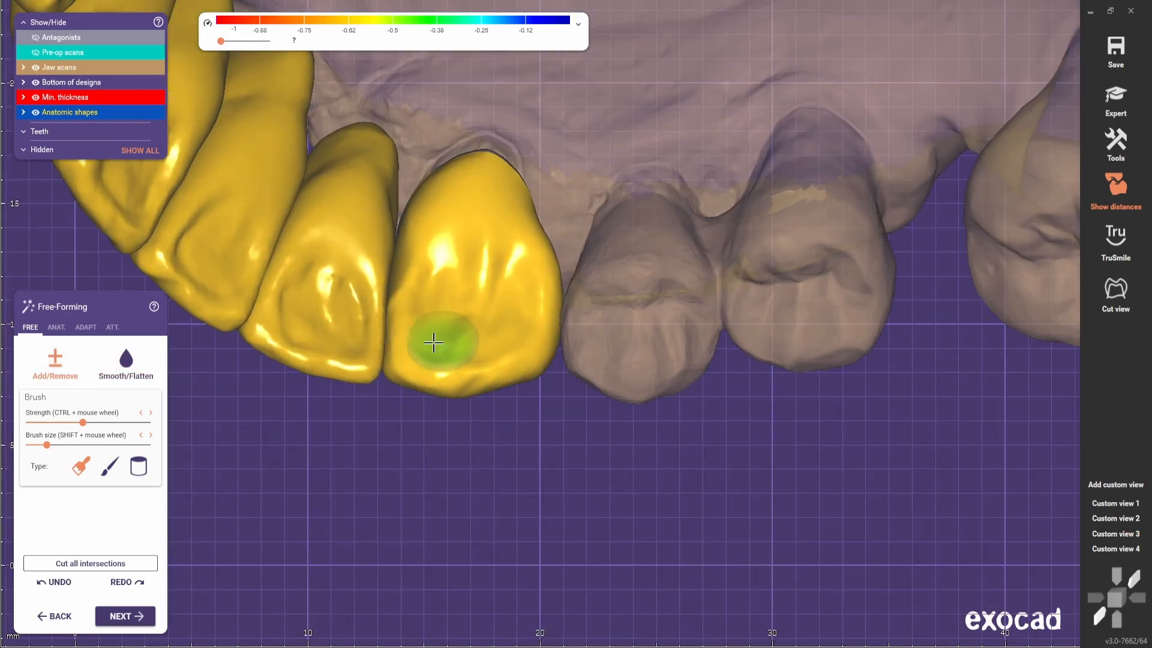
{"action": "left_click", "coordinate": [126, 366]}
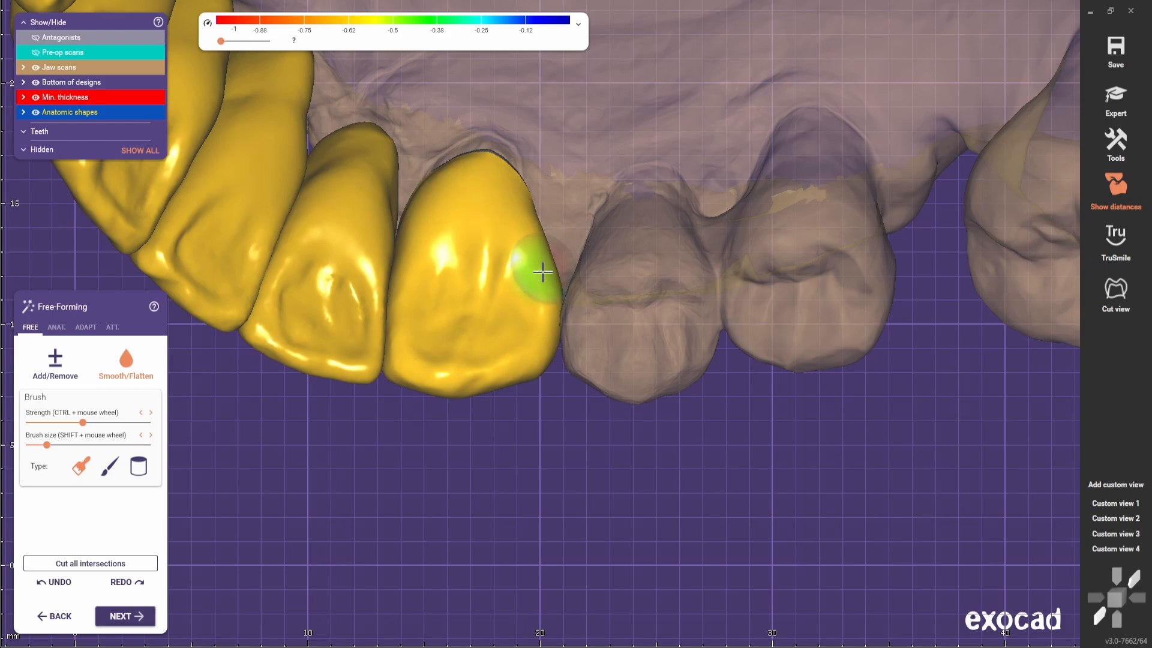
Build up the right canine's mesial labial transition line with the fine Add/Remove brush at maximum size, then smooth it
{"action": "left_click", "coordinate": [1114, 503]}
{"action": "scroll", "coordinate": [696, 421], "scroll_direction": "up", "scroll_amount": 2}
{"action": "right_click_drag", "start_coordinate": [697, 422], "coordinate": [694, 420]}
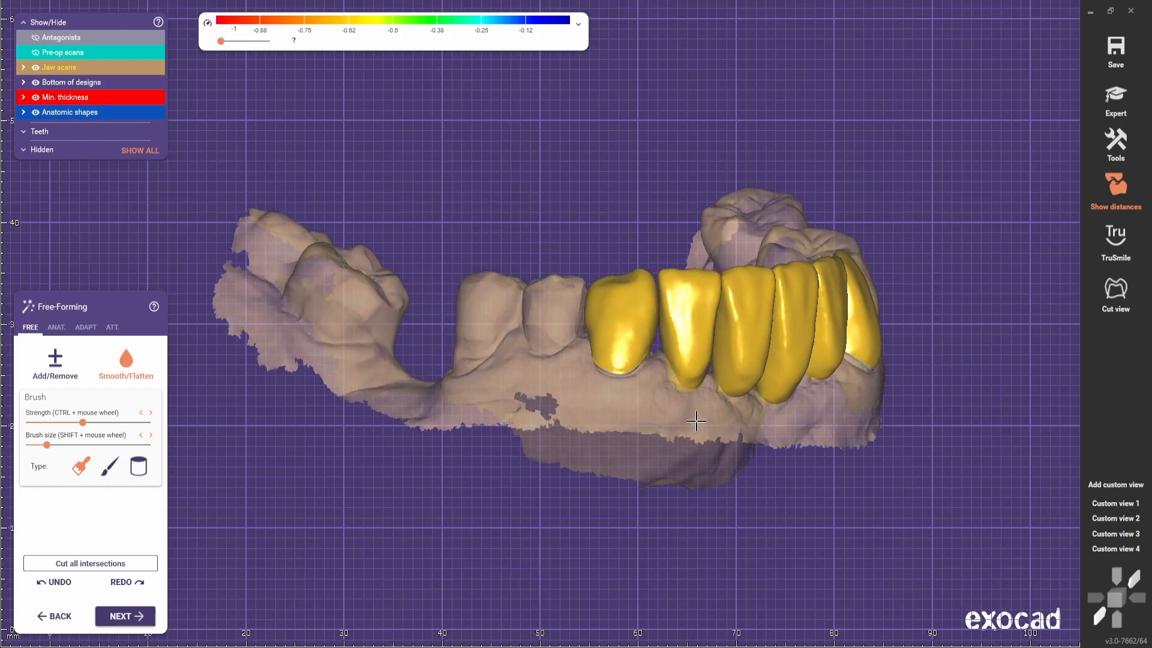
{"action": "scroll", "coordinate": [694, 419], "scroll_direction": "up", "scroll_amount": 3}
{"action": "left_click", "coordinate": [65, 371]}
{"action": "scroll", "coordinate": [711, 246], "scroll_direction": "up", "scroll_amount": 1}
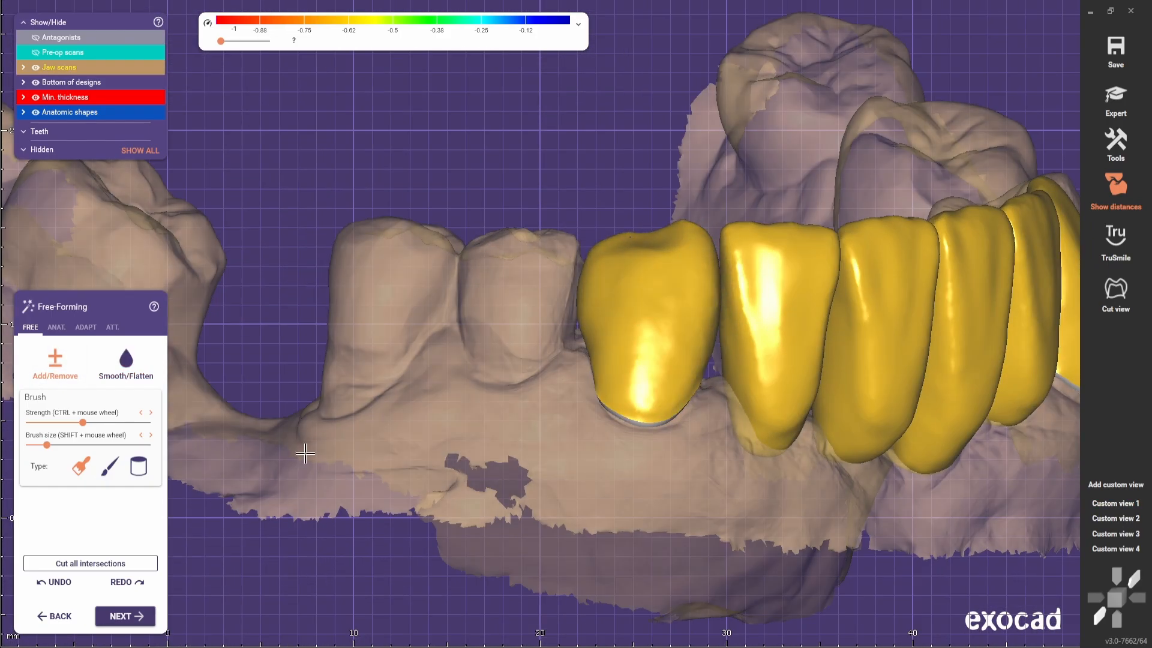
{"action": "left_click", "coordinate": [110, 466]}
{"action": "right_click_drag", "start_coordinate": [720, 252], "coordinate": [696, 259]}
{"action": "scroll", "coordinate": [671, 267], "scroll_direction": "up", "scroll_amount": 5, "text": "shift"}
{"action": "left_click_drag", "start_coordinate": [664, 329], "coordinate": [686, 257]}
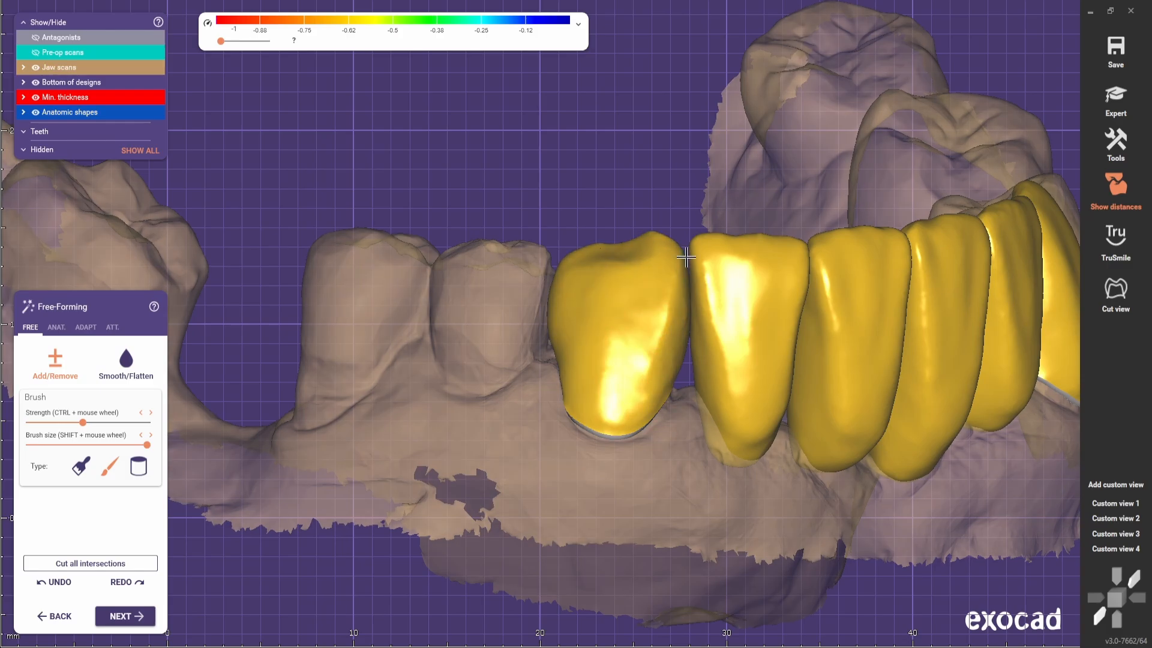
{"action": "scroll", "coordinate": [722, 394], "scroll_direction": "up", "scroll_amount": 1}
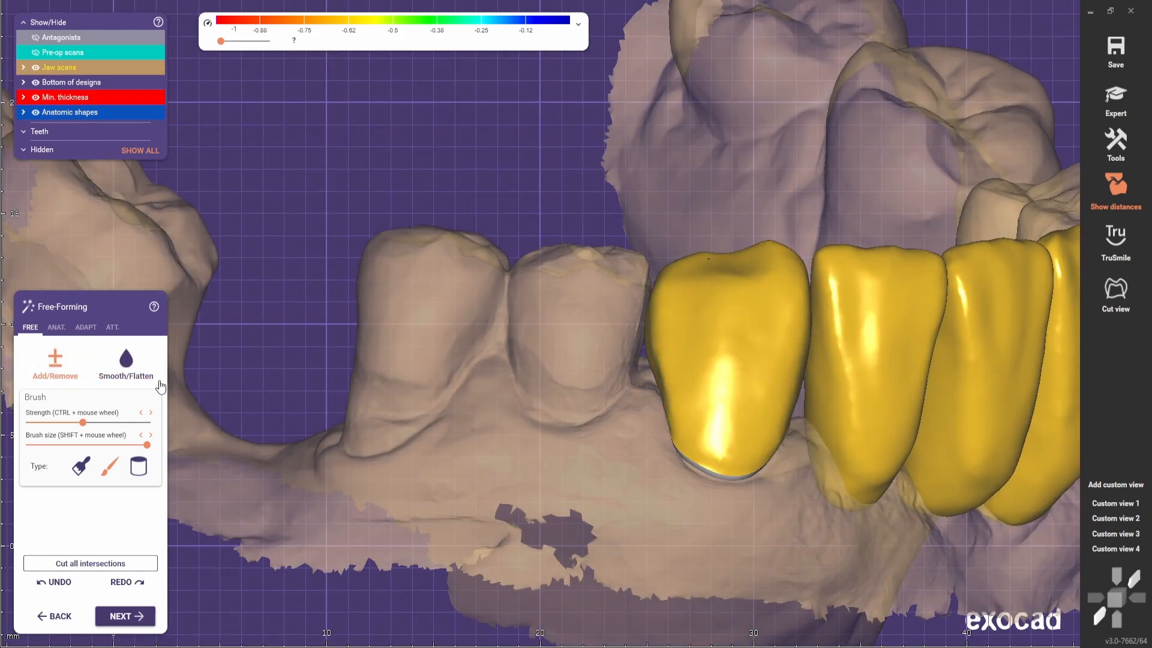
{"action": "left_click", "coordinate": [138, 370]}
Rework the right canine's labial surface with the fine Add/Remove brush, then smooth its mesial incisal corner
{"action": "right_click_drag", "start_coordinate": [573, 384], "coordinate": [499, 394]}
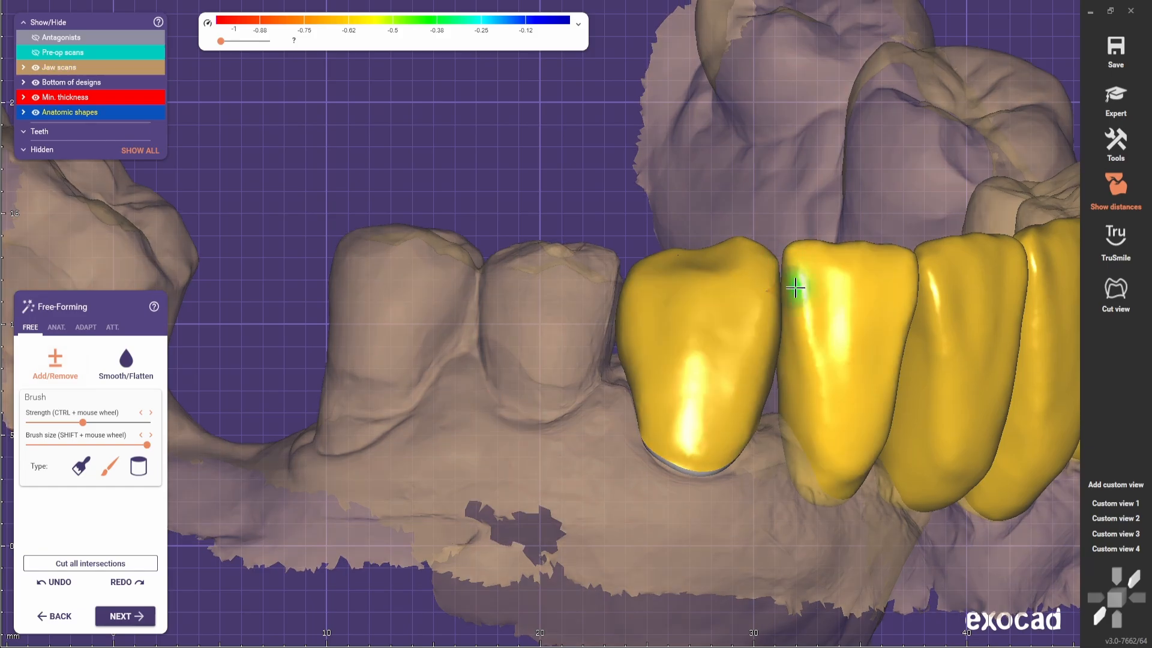
{"action": "right_click_drag", "start_coordinate": [798, 286], "coordinate": [730, 245]}
{"action": "left_click_drag", "start_coordinate": [699, 314], "coordinate": [690, 336]}
{"action": "left_click", "coordinate": [113, 364]}
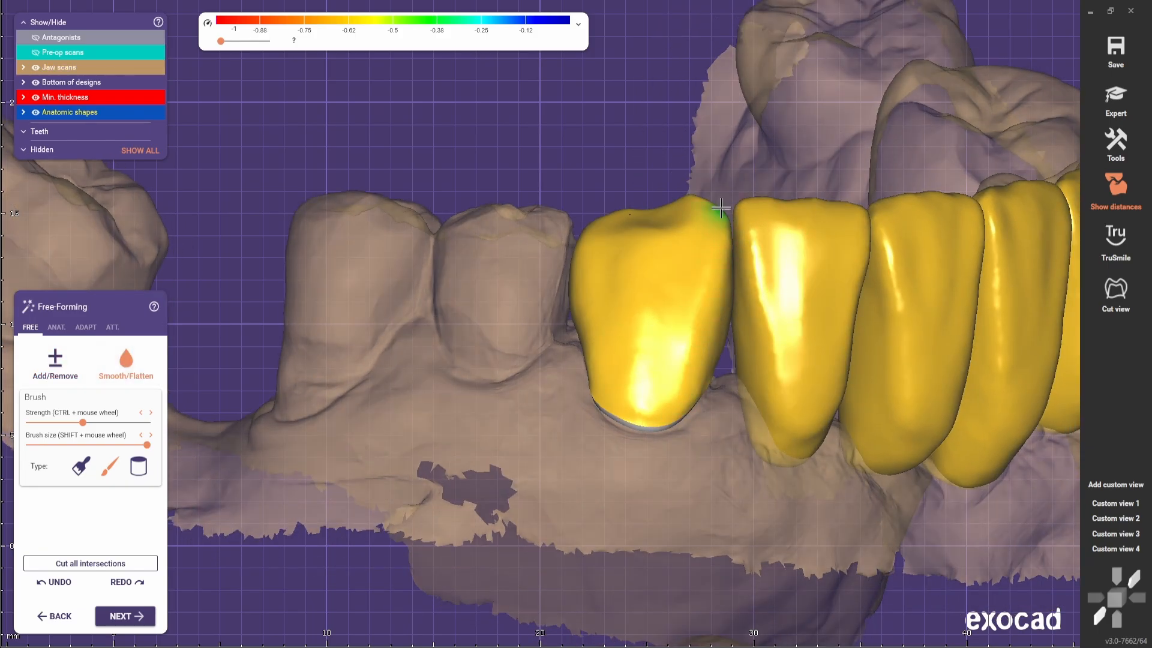
Smooth the lingual surface of the left canine using the first brush type at a reduced brush size
{"action": "scroll", "coordinate": [647, 350], "scroll_direction": "down", "scroll_amount": 5}
{"action": "left_click", "coordinate": [1115, 522]}
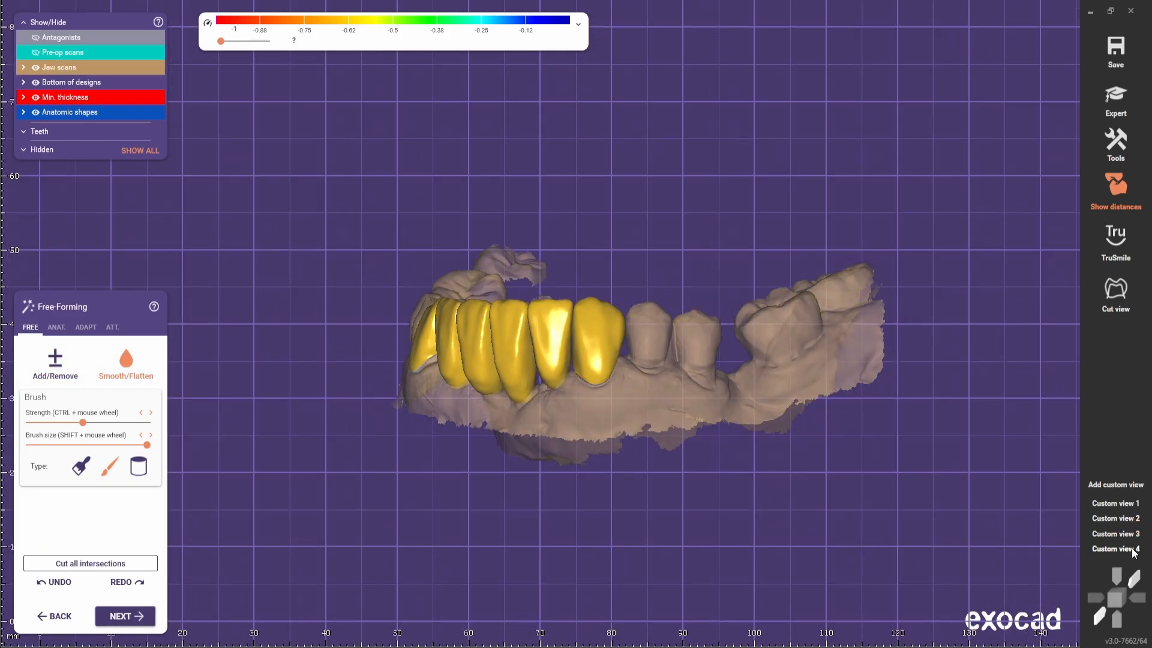
{"action": "left_click", "coordinate": [1128, 549]}
{"action": "right_click_drag", "start_coordinate": [694, 419], "coordinate": [706, 450]}
{"action": "scroll", "coordinate": [704, 336], "scroll_direction": "up", "scroll_amount": 4}
{"action": "right_click_drag", "start_coordinate": [445, 285], "coordinate": [501, 538]}
{"action": "scroll", "coordinate": [519, 274], "scroll_direction": "up", "scroll_amount": 2}
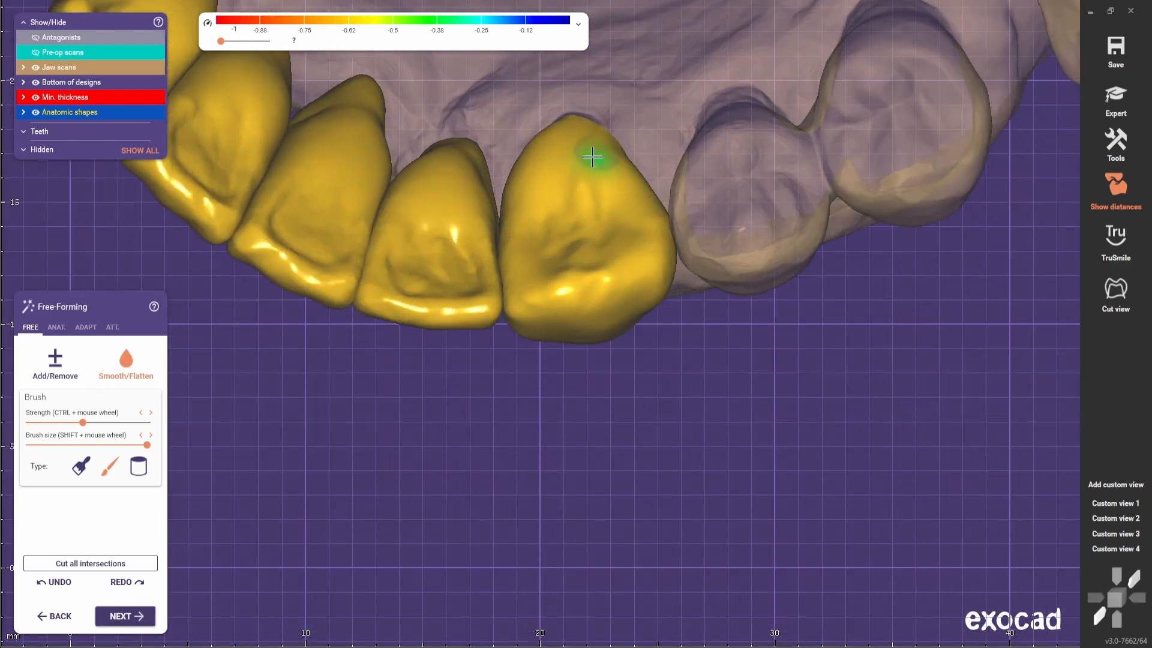
{"action": "key", "text": "1"}
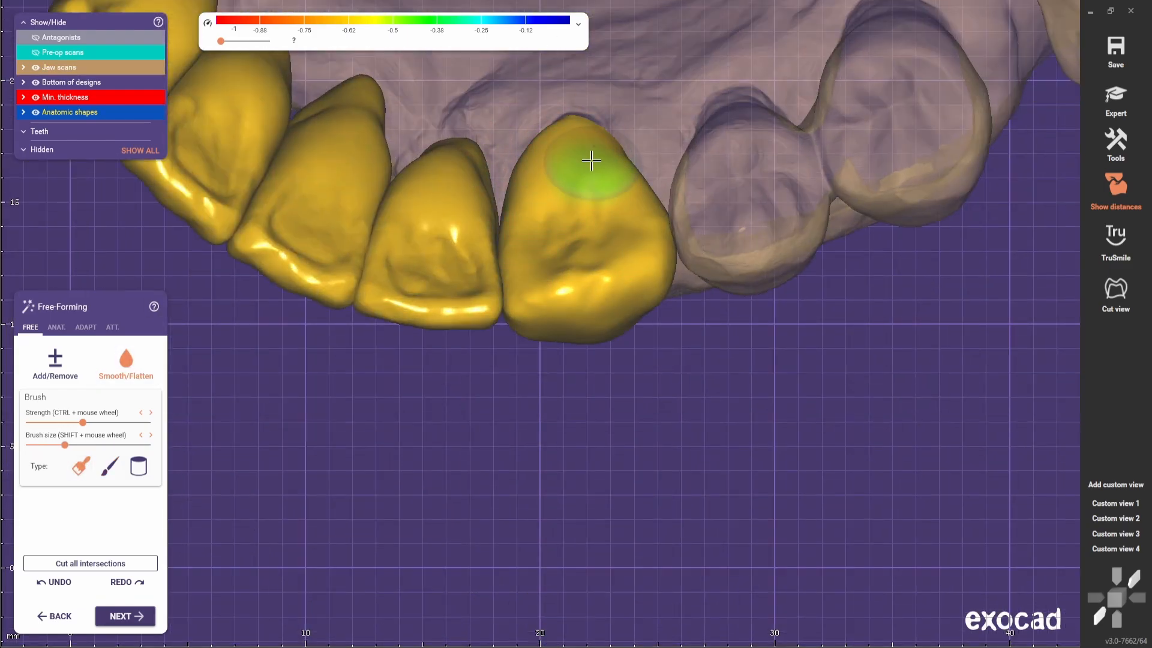
{"action": "left_click", "coordinate": [54, 364]}
{"action": "right_click_drag", "start_coordinate": [567, 226], "coordinate": [833, 153]}
{"action": "scroll", "coordinate": [794, 195], "scroll_direction": "up", "scroll_amount": 2}
{"action": "key", "text": "shift"}
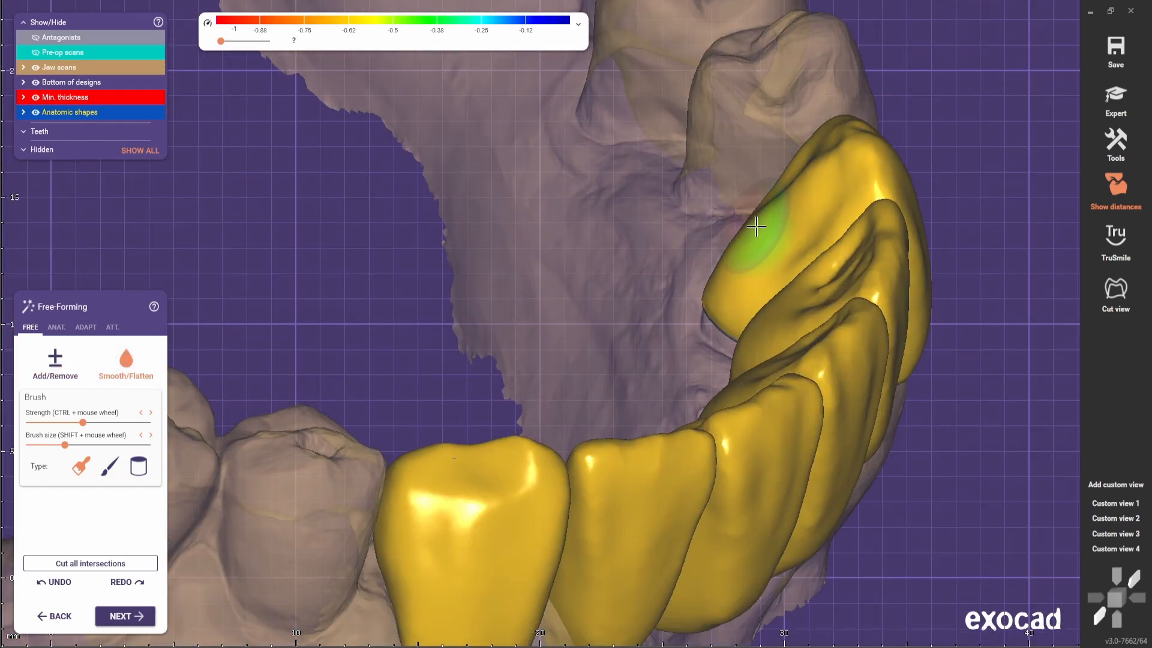
Smooth the left canine's lingual surface along the side facing the lateral incisor
{"action": "mouse_move", "coordinate": [714, 299]}
{"action": "right_mouse_down"}
{"action": "mouse_move", "coordinate": [527, 134]}
{"action": "mouse_move", "coordinate": [524, 504]}
{"action": "mouse_move", "coordinate": [420, 233]}
{"action": "mouse_move", "coordinate": [420, 132]}
{"action": "right_mouse_up"}
{"action": "scroll", "coordinate": [420, 198], "scroll_direction": "up", "scroll_amount": 2}
{"action": "left_click_drag", "start_coordinate": [351, 366], "coordinate": [329, 358], "text": "shift"}
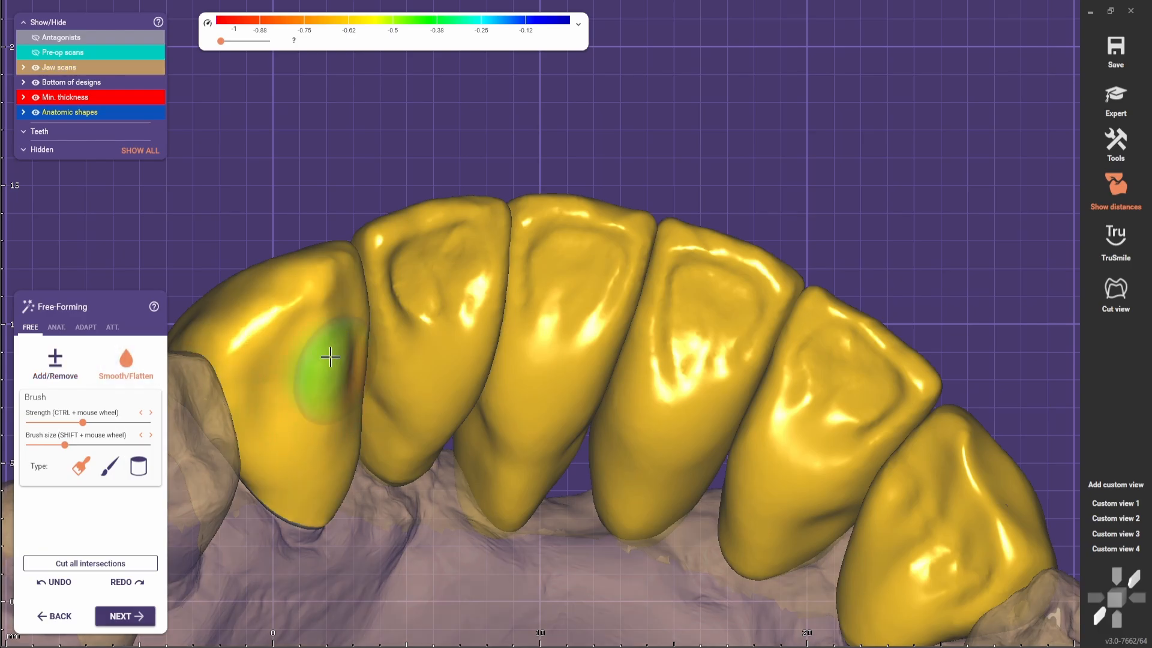
Reshape the left canine's labial surface with Add/Remove using the first brush type, and smooth it
{"action": "scroll", "coordinate": [266, 340], "scroll_direction": "down", "scroll_amount": 3}
{"action": "mouse_move", "coordinate": [329, 358]}
{"action": "right_mouse_down"}
{"action": "mouse_move", "coordinate": [266, 341]}
{"action": "mouse_move", "coordinate": [252, 384]}
{"action": "right_mouse_up"}
{"action": "left_click", "coordinate": [55, 363]}
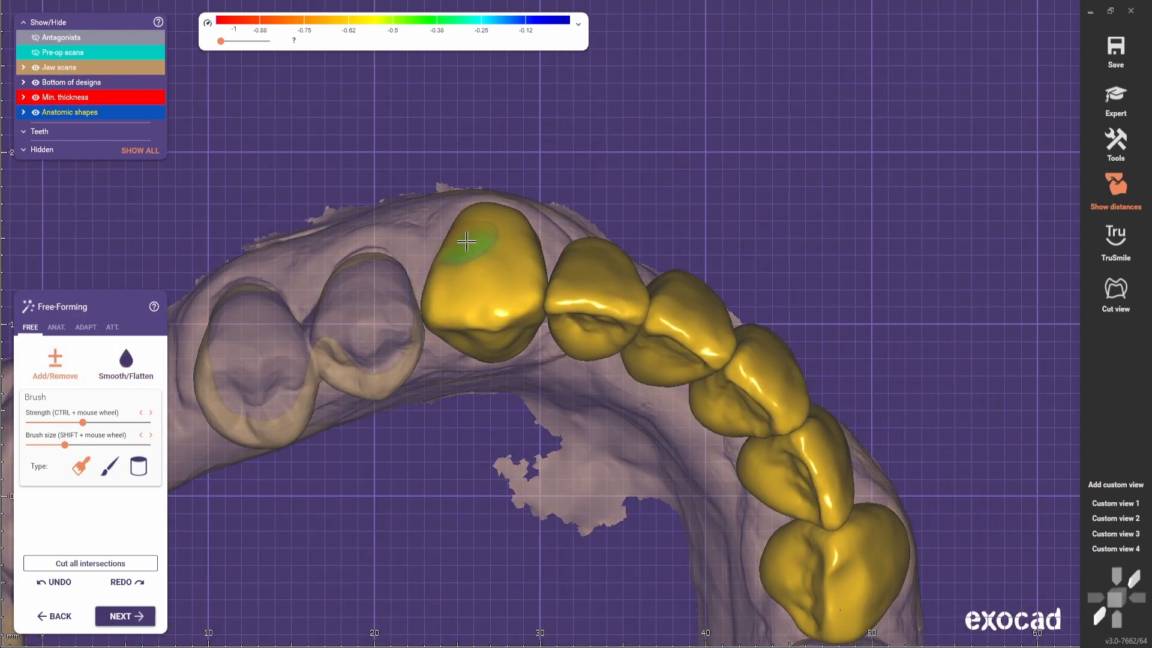
{"action": "scroll", "coordinate": [482, 239], "scroll_direction": "up", "scroll_amount": 2}
{"action": "middle_click_drag", "start_coordinate": [482, 239], "coordinate": [485, 258]}
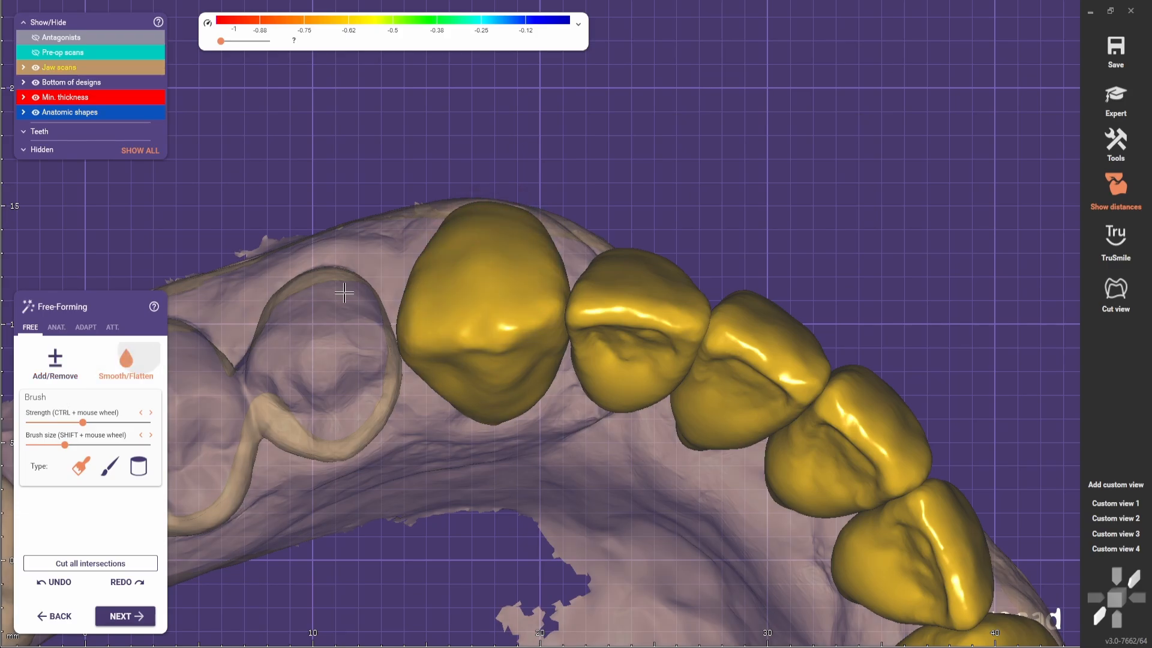
{"action": "mouse_move", "coordinate": [344, 293]}
{"action": "right_mouse_down"}
{"action": "mouse_move", "coordinate": [502, 228]}
{"action": "mouse_move", "coordinate": [508, 270]}
{"action": "right_mouse_up"}
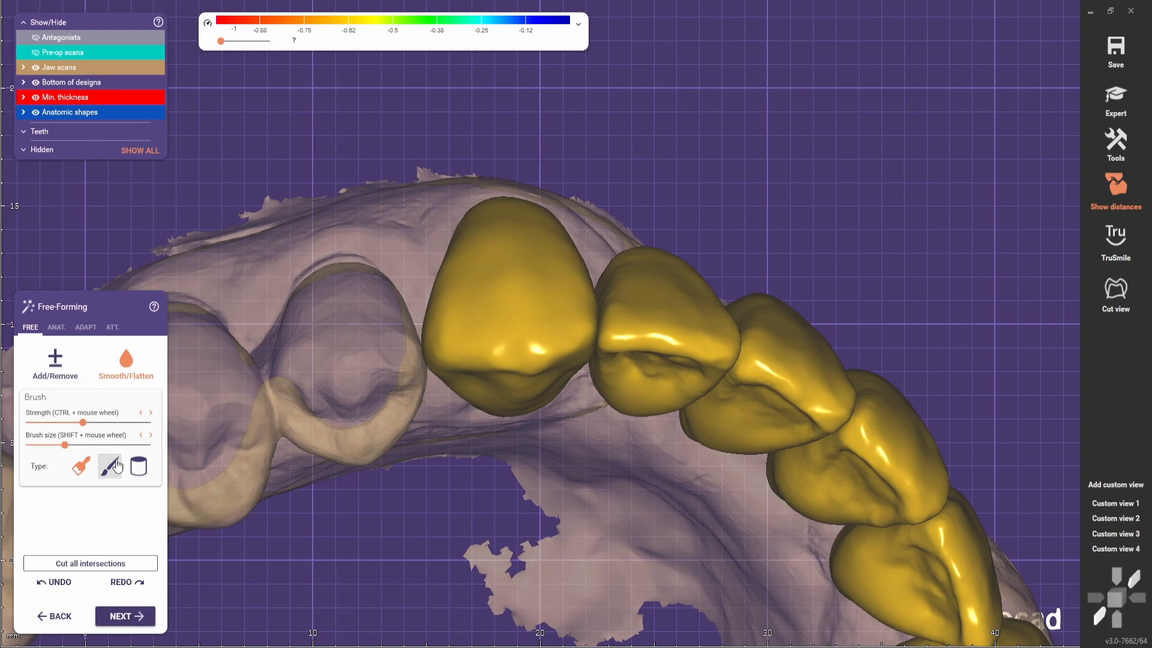
Contour the sides of the left canine's labial surface with Add/Remove using the fine second brush type
{"action": "scroll", "coordinate": [540, 310], "scroll_direction": "up", "scroll_amount": 3}
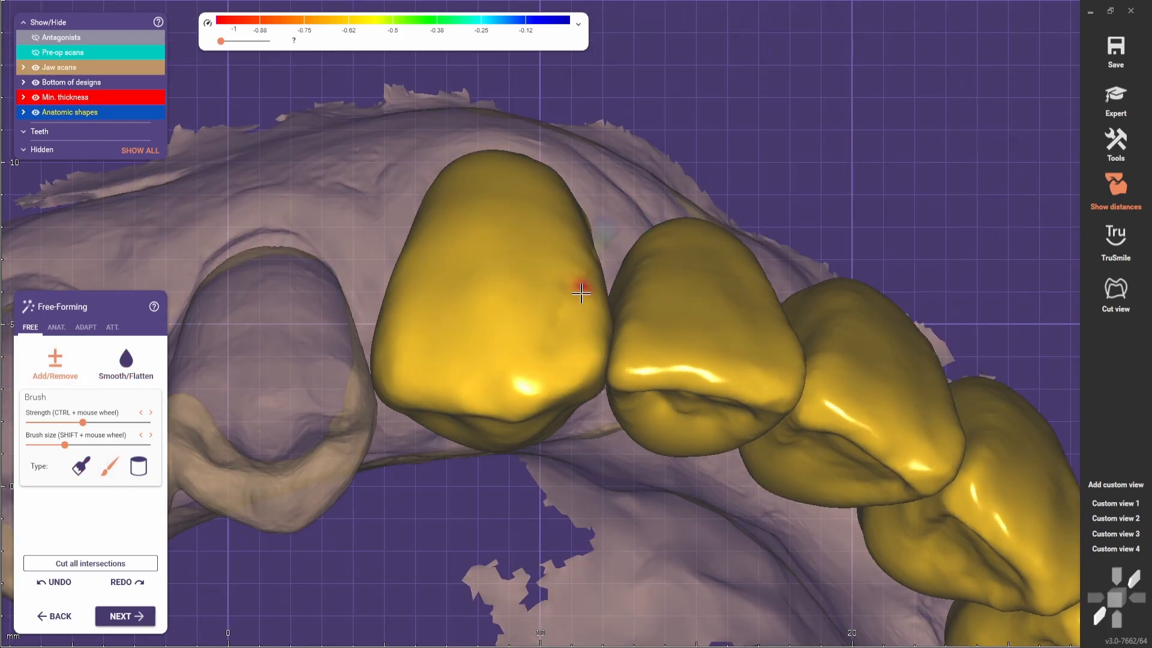
{"action": "right_click_drag", "start_coordinate": [414, 450], "coordinate": [424, 404]}
{"action": "scroll", "coordinate": [424, 404], "scroll_direction": "down", "scroll_amount": 3}
{"action": "scroll", "coordinate": [529, 308], "scroll_direction": "up", "scroll_amount": 2}
{"action": "right_click_drag", "start_coordinate": [499, 301], "coordinate": [489, 328]}
{"action": "scroll", "coordinate": [489, 328], "scroll_direction": "down", "scroll_amount": 3}
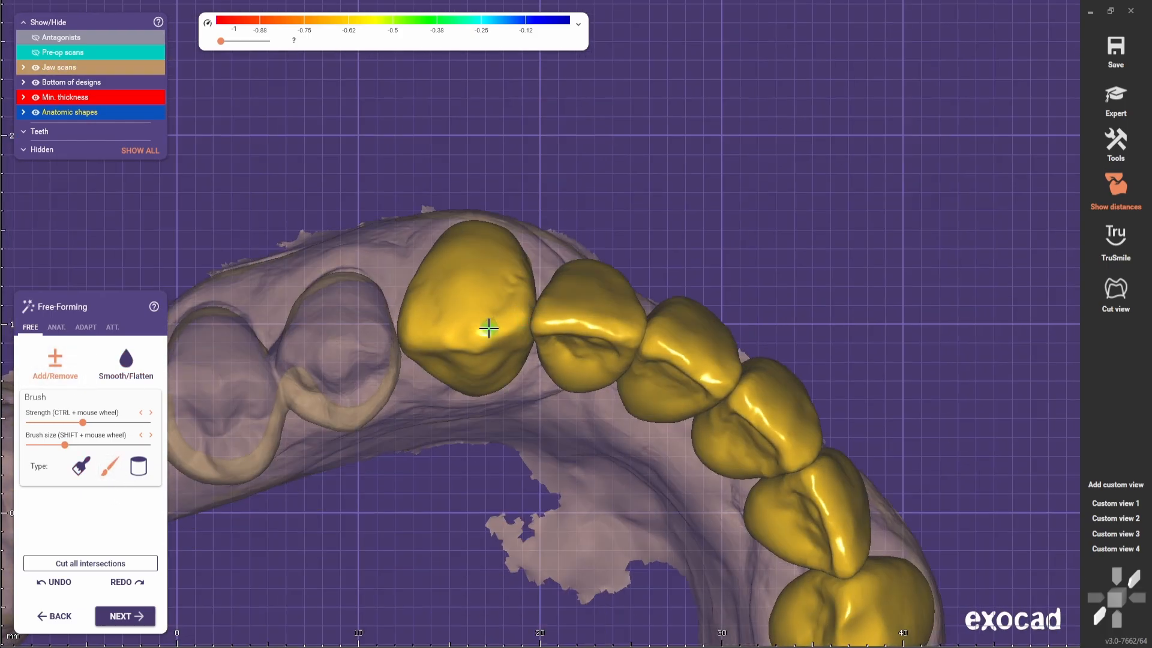
Smooth the left canine's labial surface with the fine brush at maximum brush size
{"action": "mouse_move", "coordinate": [524, 276]}
{"action": "right_mouse_down"}
{"action": "mouse_move", "coordinate": [549, 277]}
{"action": "mouse_move", "coordinate": [496, 358]}
{"action": "mouse_move", "coordinate": [448, 320]}
{"action": "right_mouse_up"}
{"action": "scroll", "coordinate": [423, 289], "scroll_direction": "up", "scroll_amount": 2, "text": "shift"}
{"action": "scroll", "coordinate": [497, 359], "scroll_direction": "down", "scroll_amount": 3}
{"action": "scroll", "coordinate": [448, 320], "scroll_direction": "up", "scroll_amount": 3}
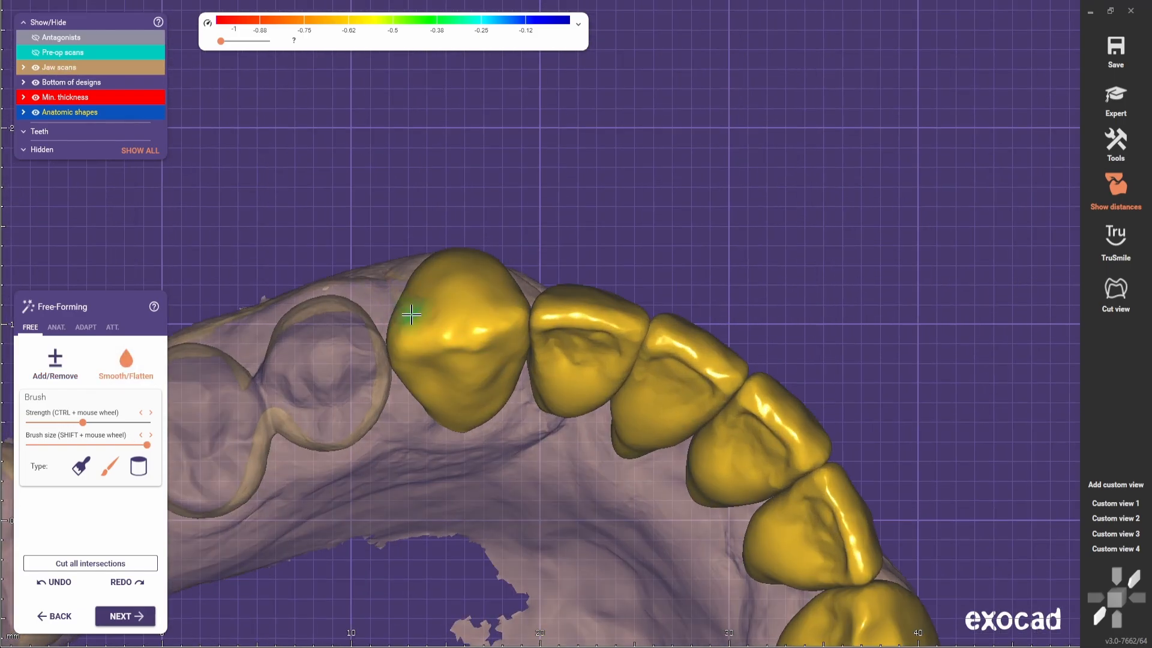
Build up the incisal tip of the left canine with Add/Remove using the fine brush
{"action": "left_click", "coordinate": [1106, 506]}
{"action": "right_click_drag", "start_coordinate": [698, 269], "coordinate": [548, 290]}
{"action": "scroll", "coordinate": [671, 440], "scroll_direction": "up", "scroll_amount": 3}
{"action": "left_click", "coordinate": [55, 363]}
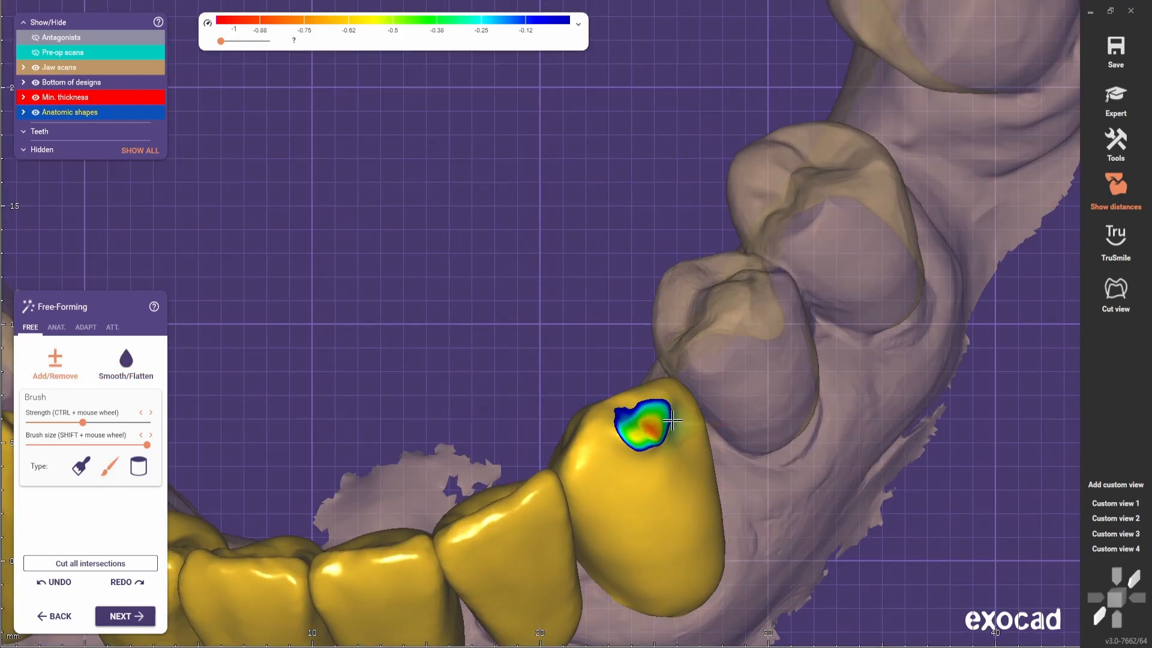
Cut the left canine's intersections with the antagonist using the Occlusal adaptation, and return to free-forming
{"action": "right_click_drag", "start_coordinate": [627, 411], "coordinate": [612, 354]}
{"action": "scroll", "coordinate": [612, 354], "scroll_direction": "down", "scroll_amount": 2}
{"action": "left_click", "coordinate": [88, 328]}
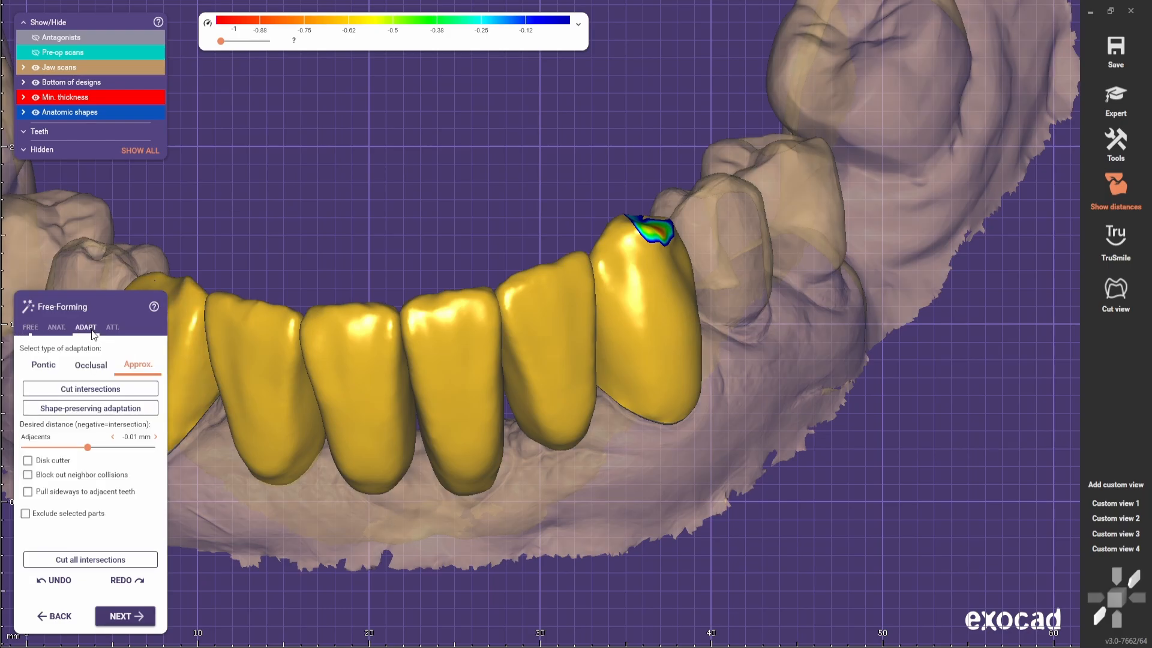
{"action": "left_click", "coordinate": [90, 365]}
{"action": "left_click", "coordinate": [87, 390]}
{"action": "left_click", "coordinate": [25, 327]}
Smooth the cut incisal area of the left canine from the labial and occlusal sides
{"action": "scroll", "coordinate": [526, 247], "scroll_direction": "up", "scroll_amount": 2}
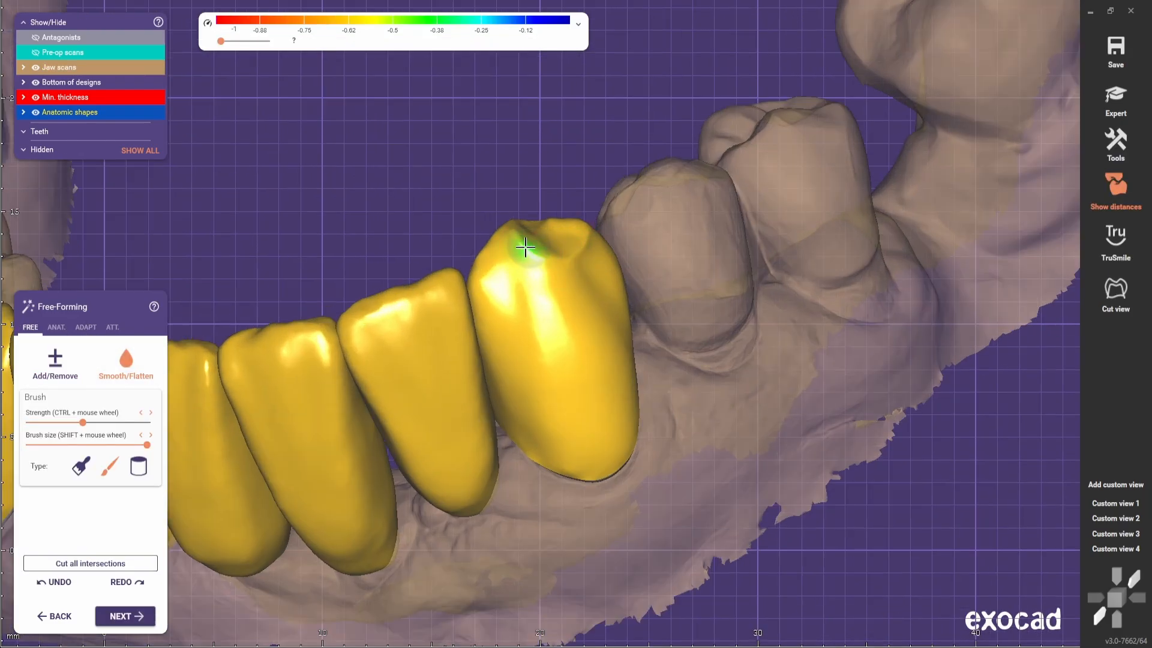
{"action": "right_click_drag", "start_coordinate": [575, 212], "coordinate": [506, 399]}
{"action": "scroll", "coordinate": [514, 478], "scroll_direction": "up", "scroll_amount": 1}
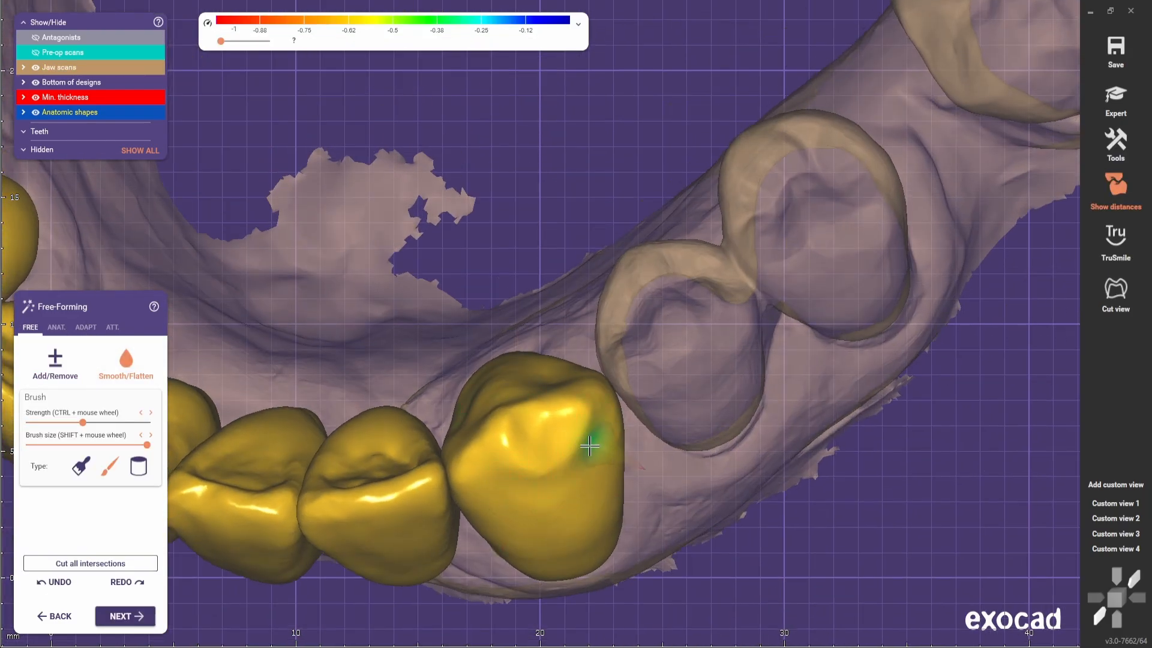
{"action": "mouse_move", "coordinate": [589, 446]}
{"action": "right_mouse_down"}
{"action": "mouse_move", "coordinate": [451, 471]}
{"action": "mouse_move", "coordinate": [465, 198]}
{"action": "right_mouse_up"}
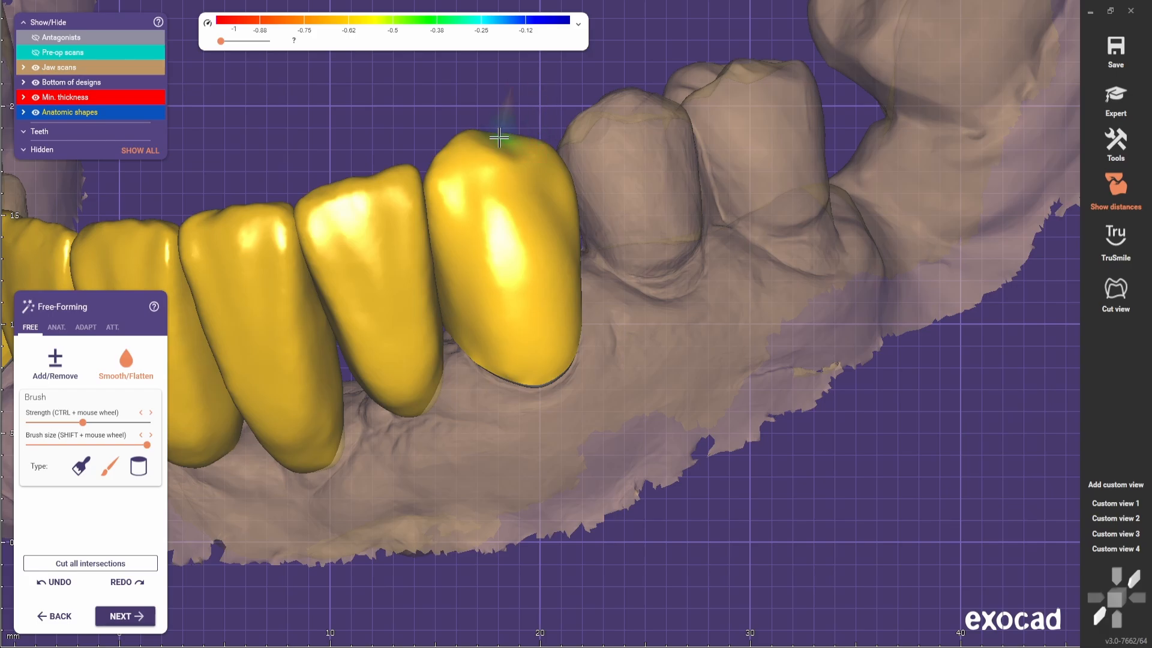
Reshape the right canine's labial surface with Add/Remove using the first brush type at a reduced size, and smooth it
{"action": "scroll", "coordinate": [654, 383], "scroll_direction": "down", "scroll_amount": 3}
{"action": "right_click_drag", "start_coordinate": [653, 384], "coordinate": [270, 489]}
{"action": "scroll", "coordinate": [589, 382], "scroll_direction": "up", "scroll_amount": 1}
{"action": "scroll", "coordinate": [589, 382], "scroll_direction": "up", "scroll_amount": 1}
{"action": "scroll", "coordinate": [561, 289], "scroll_direction": "up", "scroll_amount": 3}
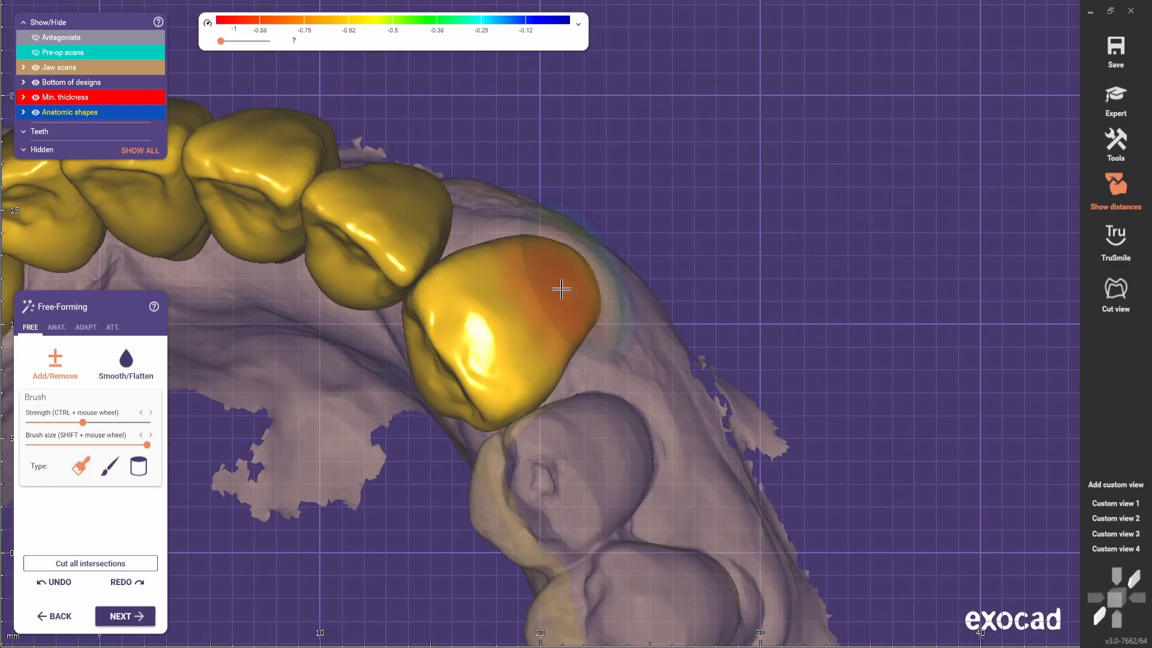
{"action": "scroll", "coordinate": [543, 289], "scroll_direction": "down", "scroll_amount": 3}
{"action": "right_click_drag", "start_coordinate": [543, 289], "coordinate": [507, 219]}
{"action": "scroll", "coordinate": [507, 219], "scroll_direction": "up", "scroll_amount": 2}
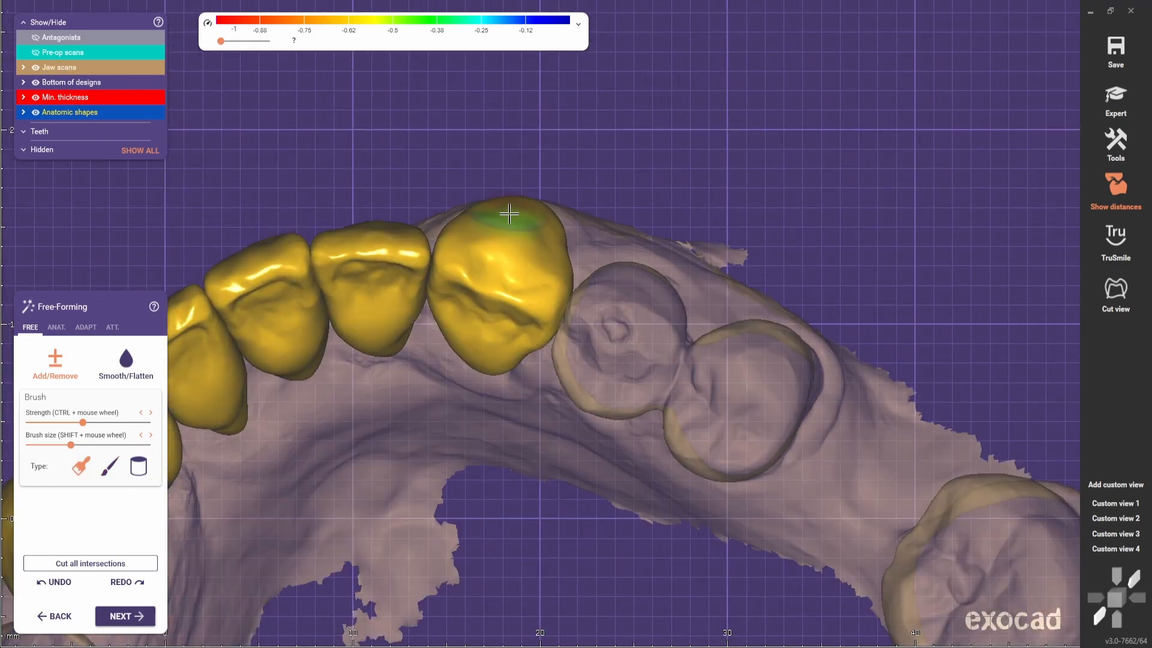
{"action": "scroll", "coordinate": [533, 206], "scroll_direction": "up", "scroll_amount": 2}
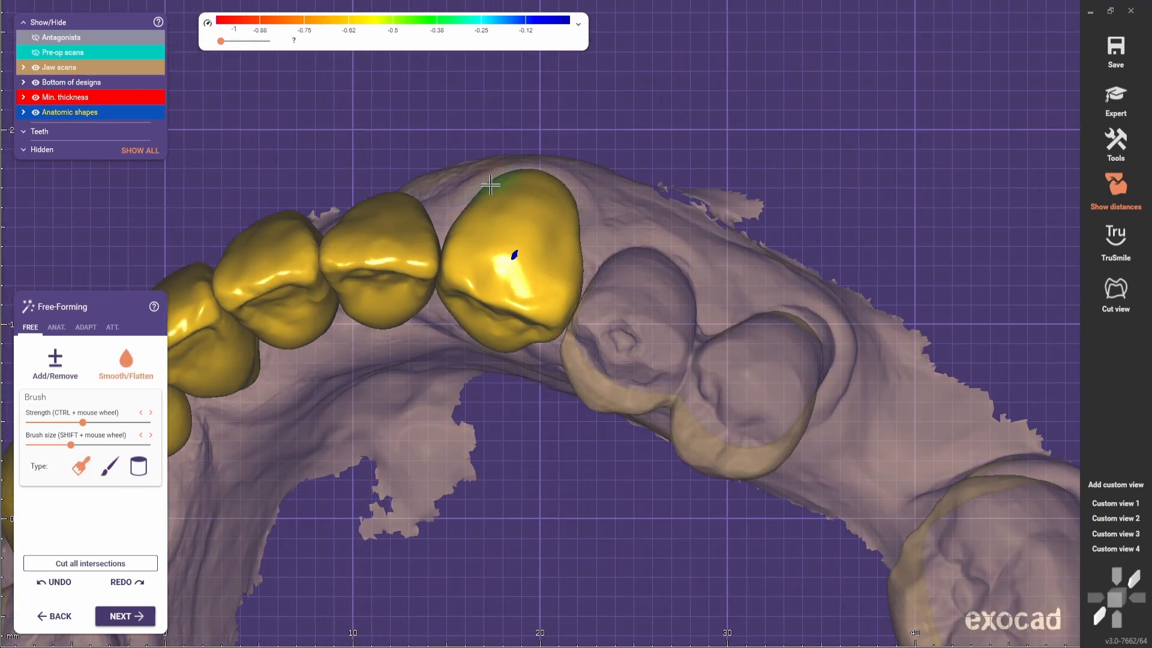
Contour the sides of the right canine's labial surface with the fine brush, and smooth them at maximum brush size
{"action": "right_click_drag", "start_coordinate": [489, 180], "coordinate": [489, 229]}
{"action": "scroll", "coordinate": [489, 229], "scroll_direction": "up", "scroll_amount": 2}
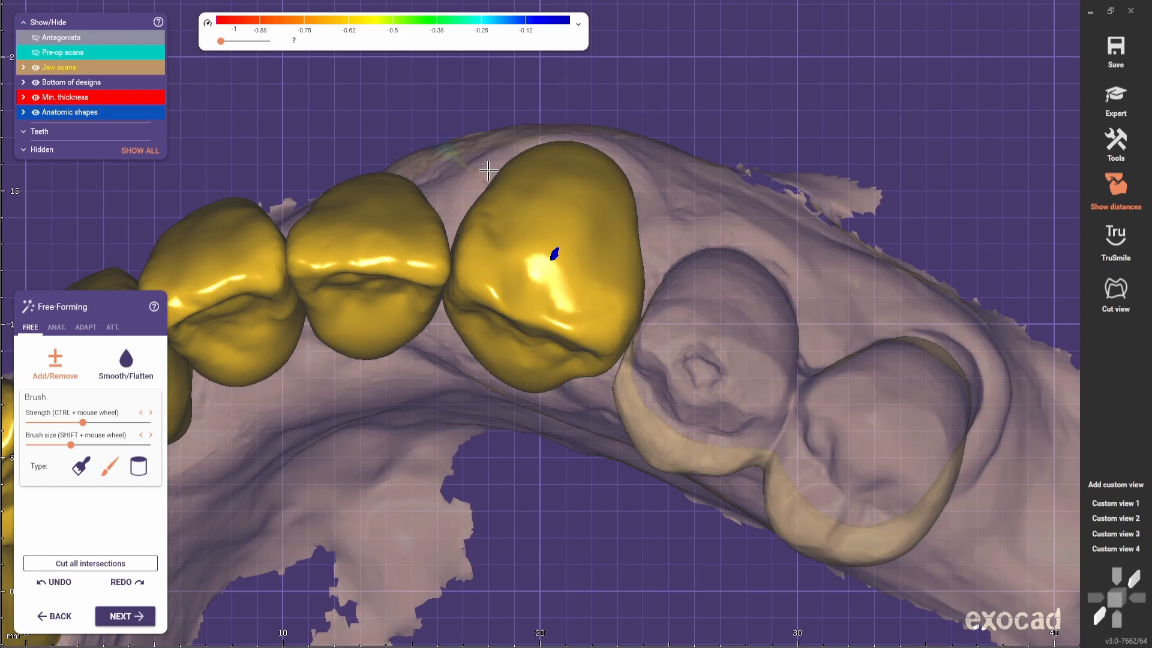
{"action": "scroll", "coordinate": [483, 243], "scroll_direction": "up", "scroll_amount": 4, "text": "shift"}
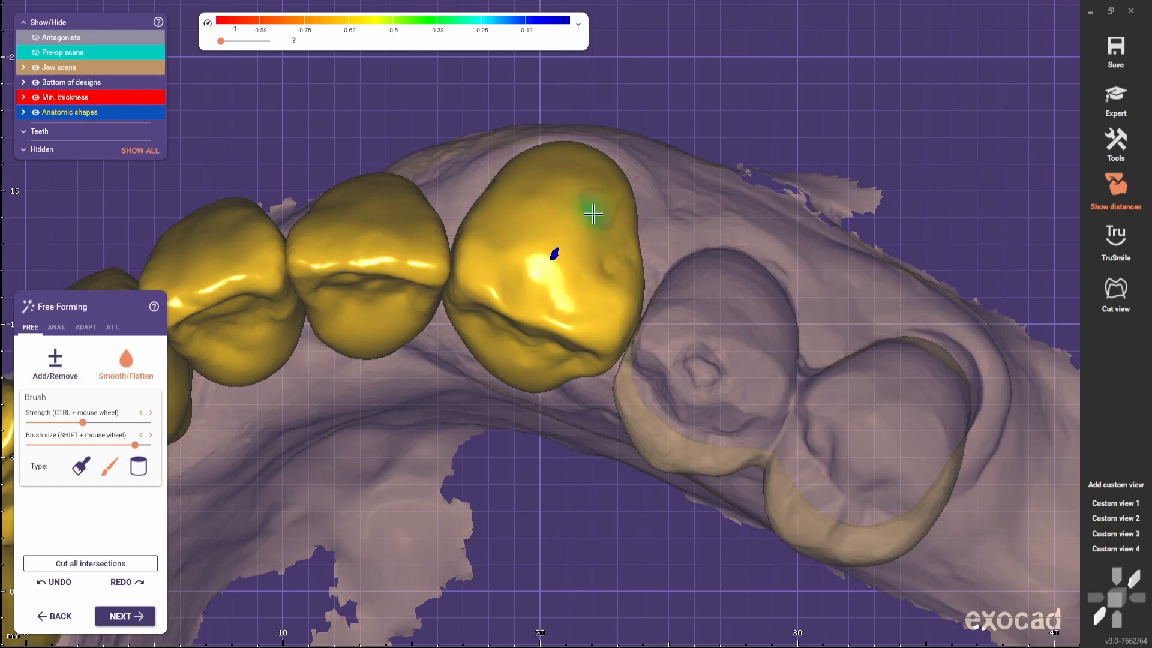
{"action": "scroll", "coordinate": [563, 235], "scroll_direction": "up", "scroll_amount": 2, "text": "shift"}
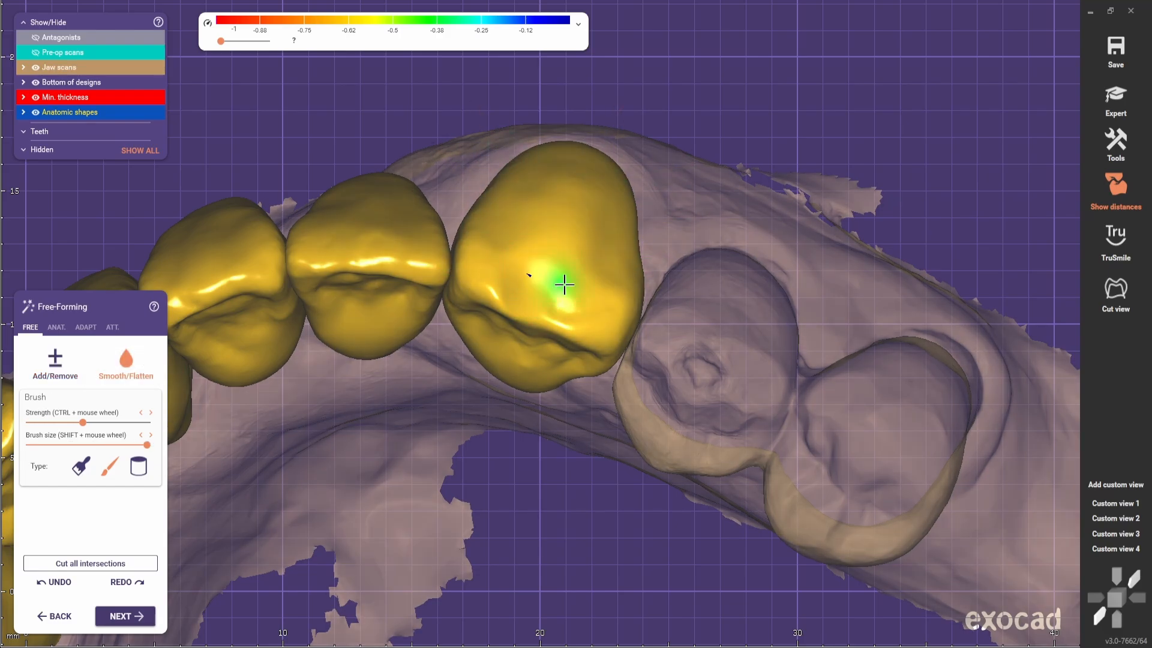
Refine the right canine's mesial side near the gingiva using the first brush type, and smooth it
{"action": "right_click_drag", "start_coordinate": [565, 284], "coordinate": [499, 408]}
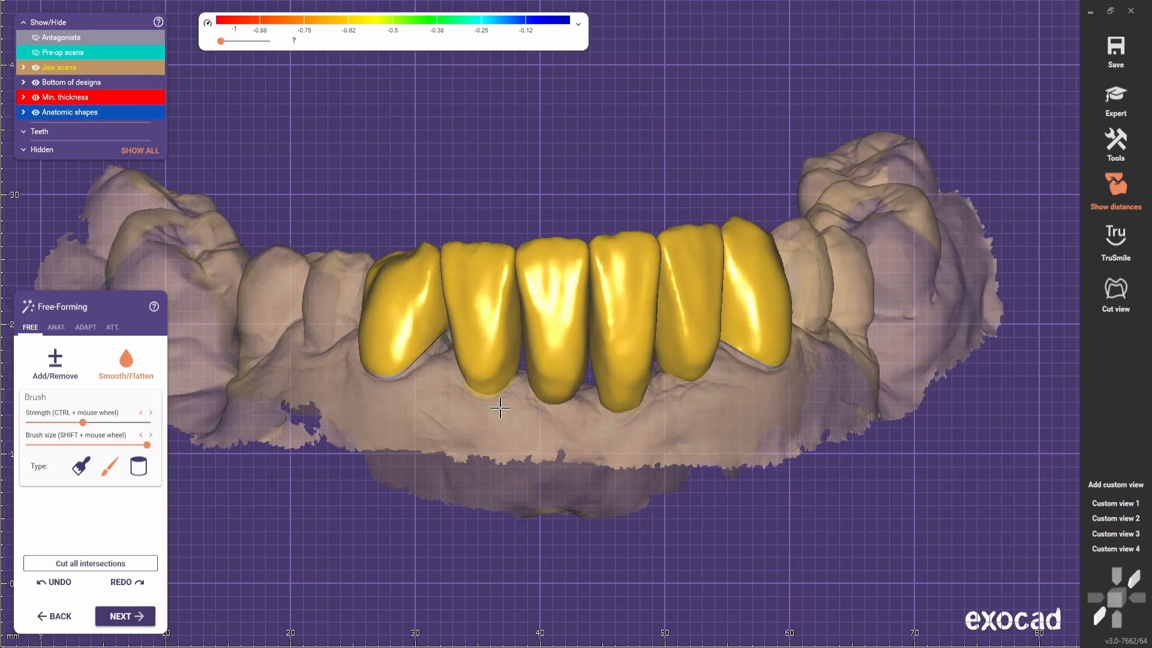
{"action": "scroll", "coordinate": [500, 408], "scroll_direction": "up", "scroll_amount": 2}
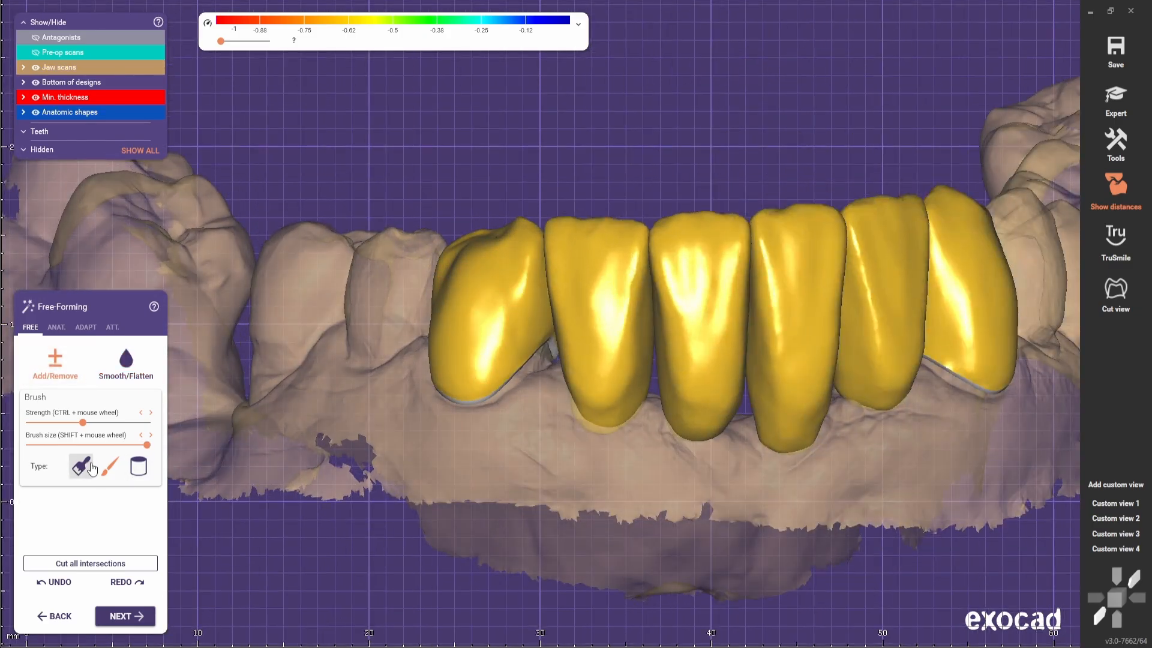
{"action": "mouse_move", "coordinate": [360, 372]}
{"action": "right_mouse_down"}
{"action": "mouse_move", "coordinate": [527, 321]}
{"action": "mouse_move", "coordinate": [650, 391]}
{"action": "right_mouse_up"}
{"action": "key", "text": "shift"}
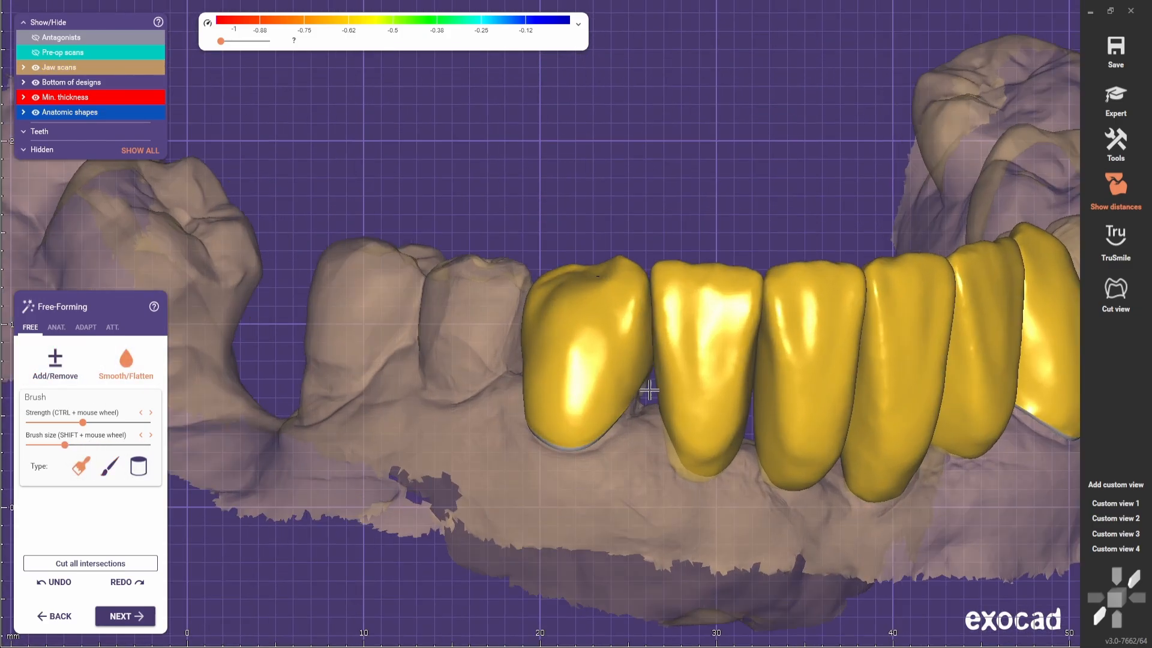
Smooth the distal and lingual surfaces of the right canine using the first brush type
{"action": "left_click", "coordinate": [1110, 503]}
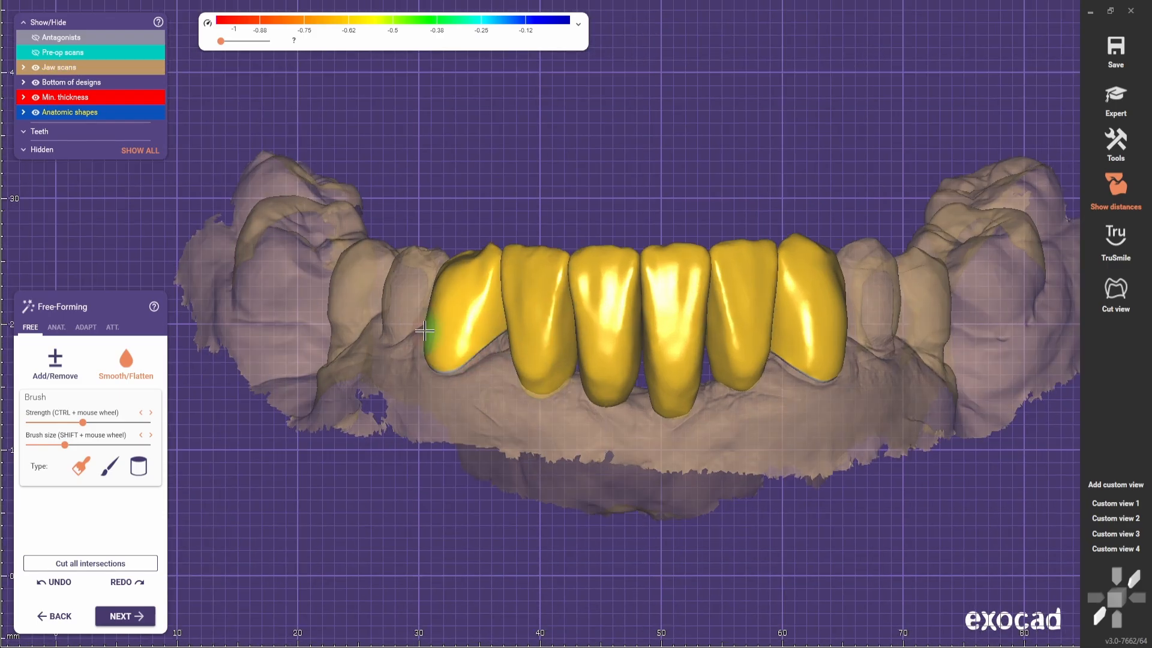
{"action": "scroll", "coordinate": [426, 350], "scroll_direction": "down", "scroll_amount": 3}
{"action": "right_click_drag", "start_coordinate": [516, 461], "coordinate": [456, 498]}
{"action": "scroll", "coordinate": [456, 492], "scroll_direction": "up", "scroll_amount": 5}
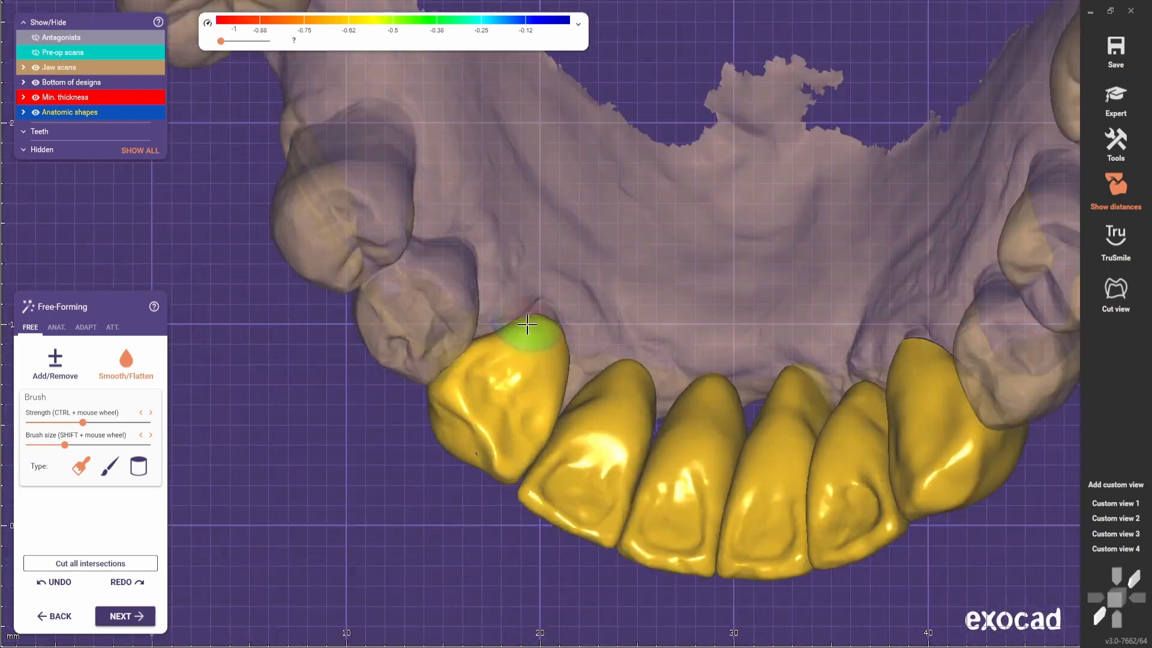
Examine the six front teeth from the front, with the antagonist scan briefly toggled on and off
{"action": "scroll", "coordinate": [511, 364], "scroll_direction": "down", "scroll_amount": 5}
{"action": "right_click_drag", "start_coordinate": [511, 363], "coordinate": [841, 471]}
{"action": "scroll", "coordinate": [841, 470], "scroll_direction": "down", "scroll_amount": 1}
{"action": "scroll", "coordinate": [547, 432], "scroll_direction": "up", "scroll_amount": 2}
{"action": "key", "text": "a"}
{"action": "right_click_drag", "start_coordinate": [548, 432], "coordinate": [552, 474]}
{"action": "key", "text": "a"}
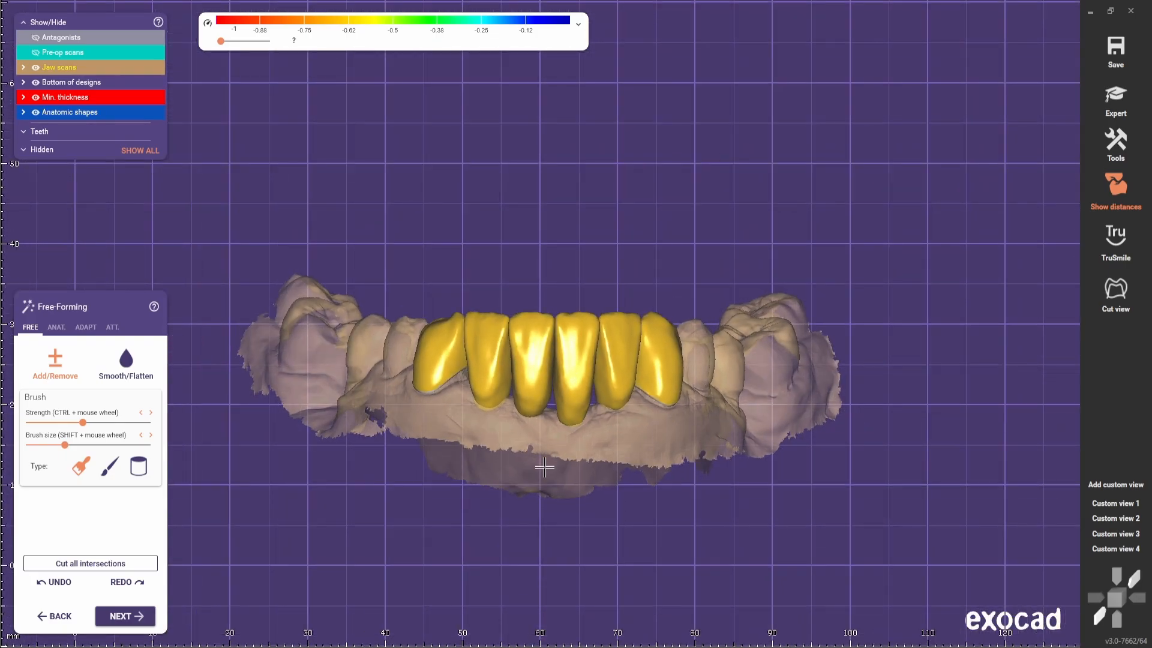
Refine the incisal corners of the incisors with Add/Remove using a smaller size of the first brush type
{"action": "scroll", "coordinate": [533, 318], "scroll_direction": "up", "scroll_amount": 5}
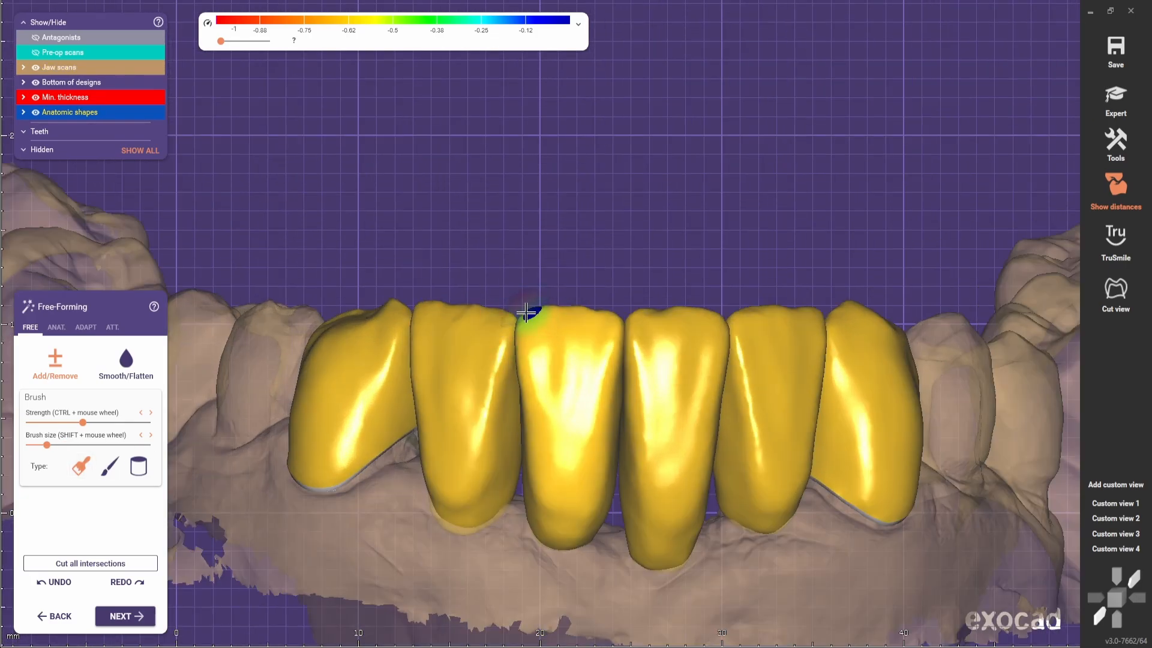
{"action": "right_click_drag", "start_coordinate": [525, 313], "coordinate": [637, 381]}
{"action": "right_click_drag", "start_coordinate": [557, 379], "coordinate": [606, 395]}
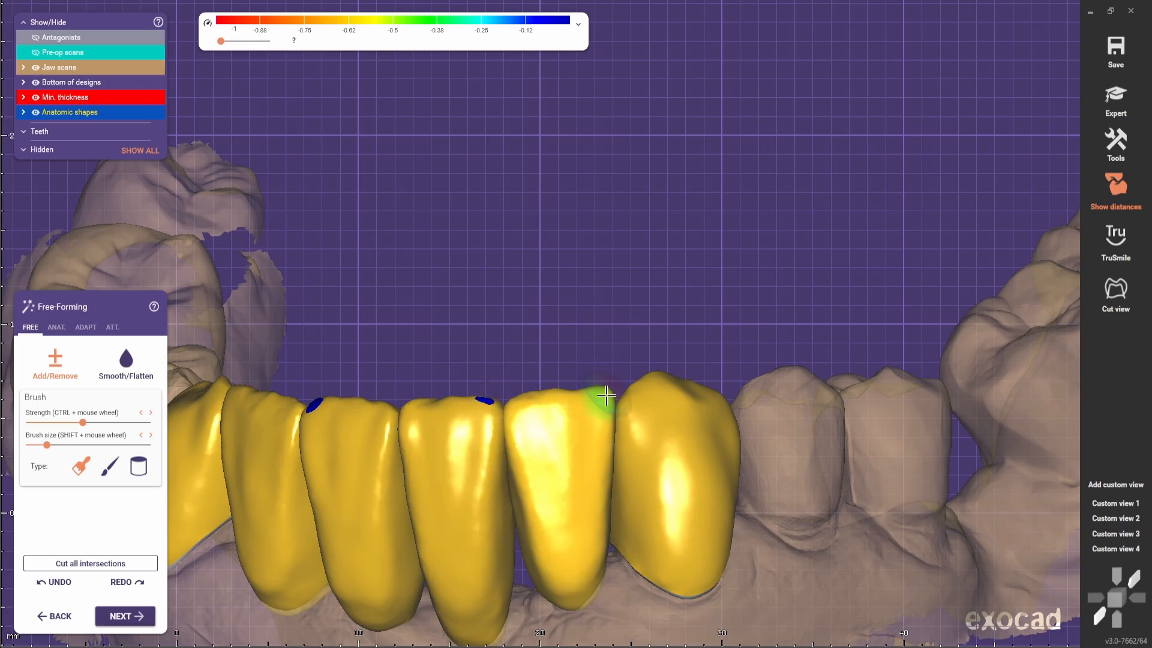
{"action": "scroll", "coordinate": [508, 406], "scroll_direction": "down", "scroll_amount": 4}
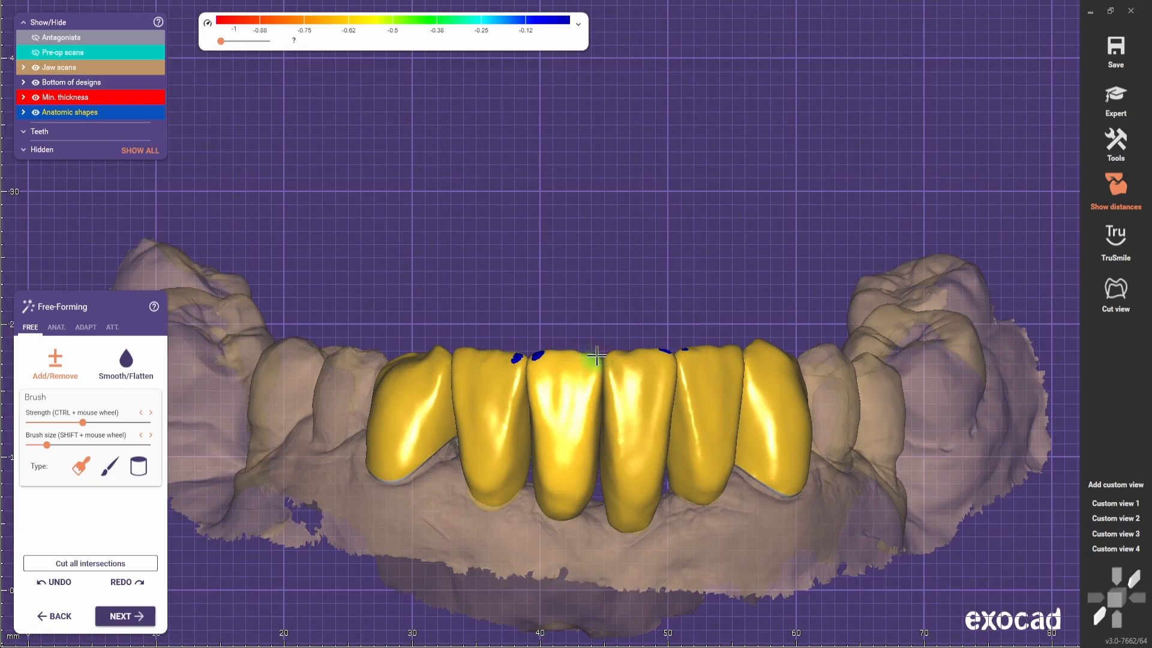
Show the antagonist scan over the front teeth, make it opaque, and examine the overlap at the incisal edges
{"action": "right_click_drag", "start_coordinate": [609, 355], "coordinate": [586, 288]}
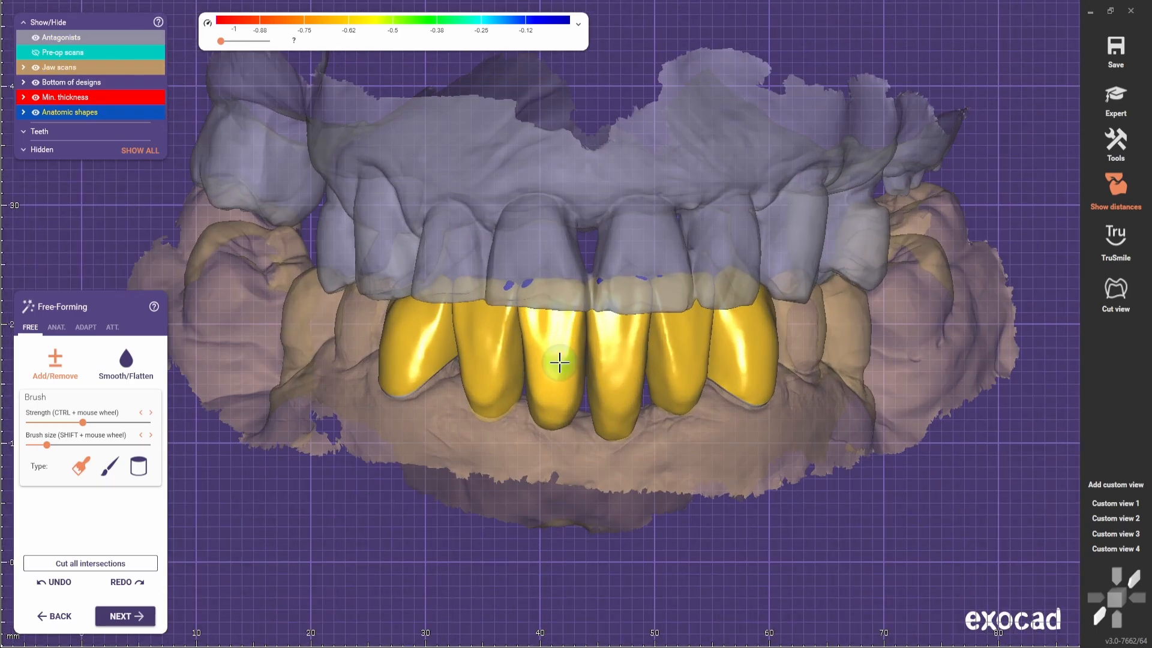
{"action": "scroll", "coordinate": [555, 360], "scroll_direction": "up", "scroll_amount": 2}
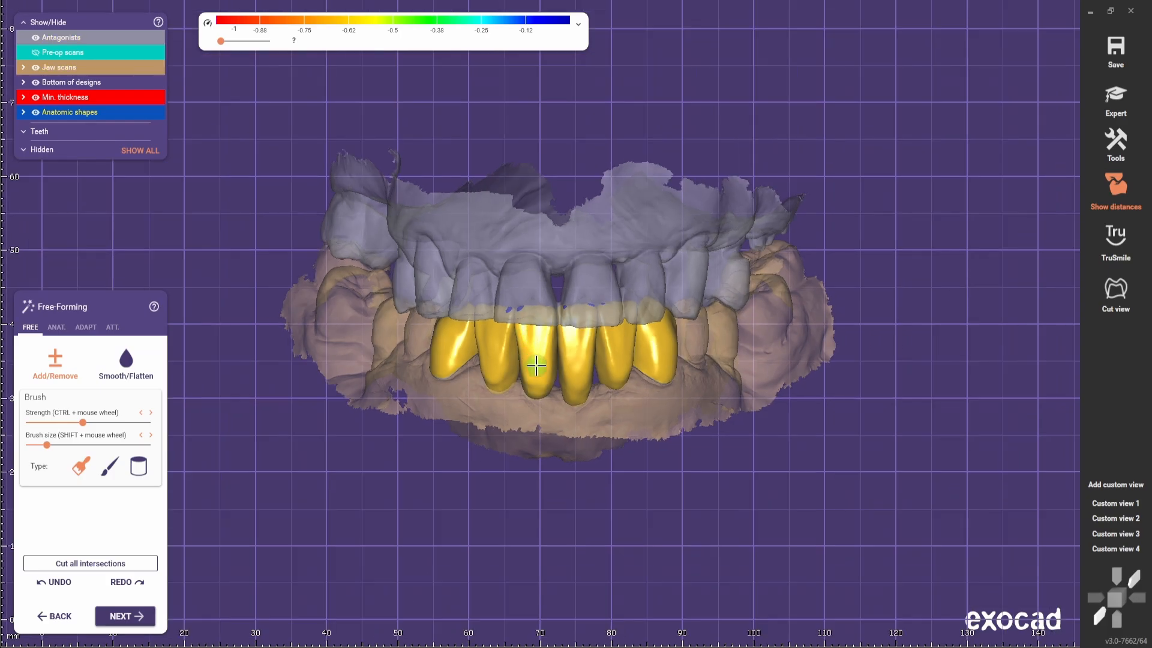
{"action": "scroll", "coordinate": [571, 326], "scroll_direction": "up", "scroll_amount": 2}
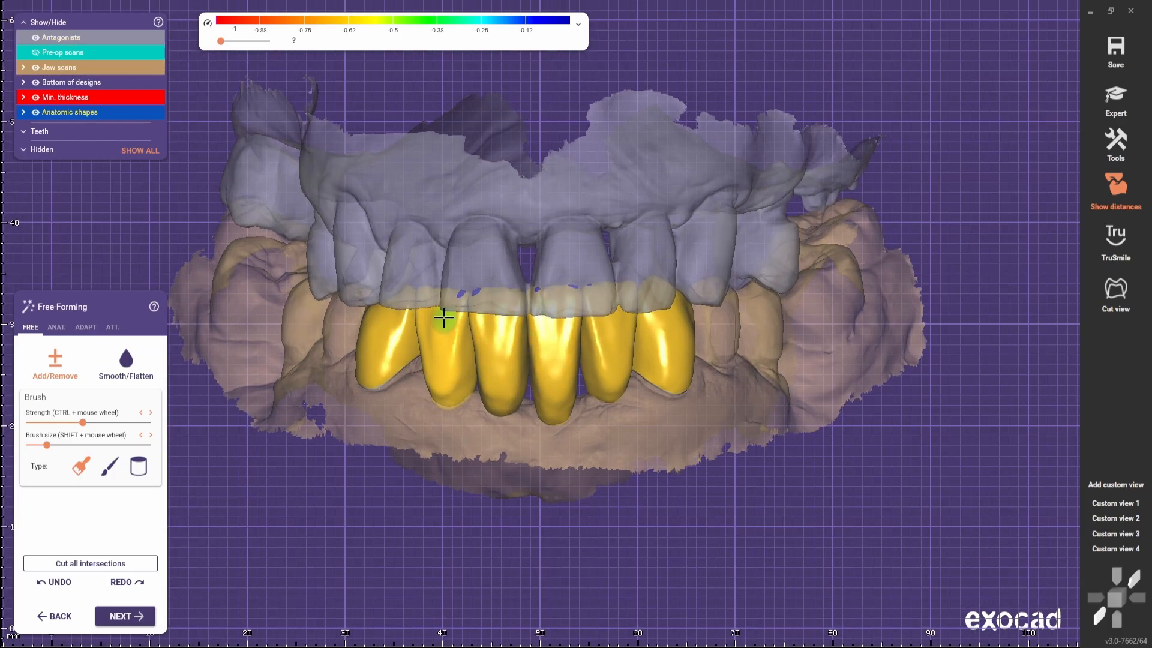
{"action": "scroll", "coordinate": [485, 314], "scroll_direction": "up", "scroll_amount": 1, "text": "shift"}
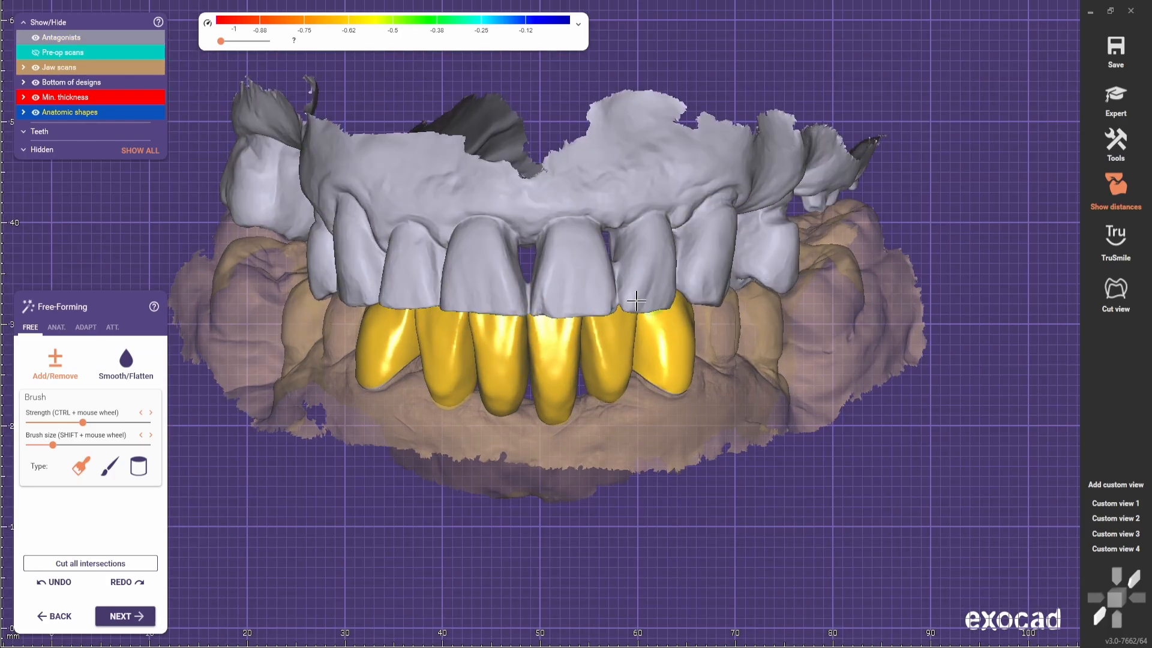
Hide the antagonist scan and examine the contact spots along the incisal edges from the front and above
{"action": "right_click_drag", "start_coordinate": [591, 249], "coordinate": [535, 467]}
{"action": "scroll", "coordinate": [535, 467], "scroll_direction": "up", "scroll_amount": 10}
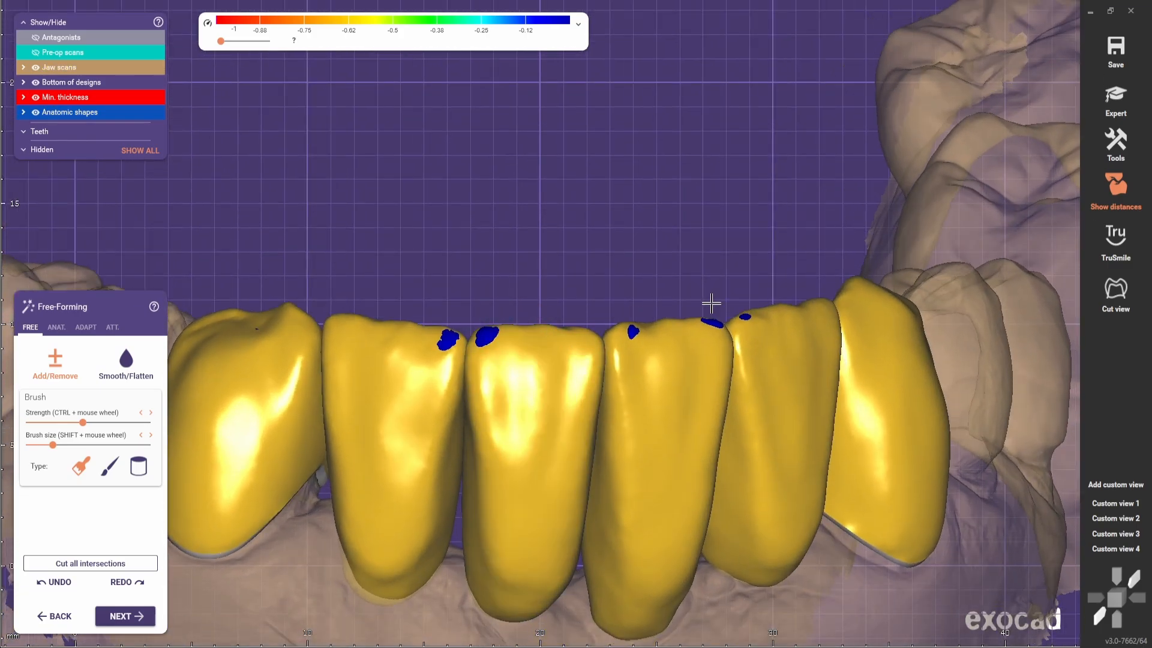
{"action": "scroll", "coordinate": [639, 317], "scroll_direction": "down", "scroll_amount": 4}
{"action": "scroll", "coordinate": [536, 301], "scroll_direction": "up", "scroll_amount": 3}
{"action": "mouse_move", "coordinate": [599, 344]}
{"action": "right_mouse_down"}
{"action": "mouse_move", "coordinate": [535, 302]}
{"action": "mouse_move", "coordinate": [548, 319]}
{"action": "mouse_move", "coordinate": [582, 316]}
{"action": "mouse_move", "coordinate": [640, 410]}
{"action": "mouse_move", "coordinate": [530, 401]}
{"action": "right_mouse_up"}
{"action": "scroll", "coordinate": [657, 376], "scroll_direction": "down", "scroll_amount": 4}
{"action": "scroll", "coordinate": [530, 402], "scroll_direction": "up", "scroll_amount": 2}
Build up the incisal edge of the right lateral incisor with Add/Remove, using the second brush type at maximum size
{"action": "left_click", "coordinate": [109, 467]}
{"action": "right_click_drag", "start_coordinate": [714, 504], "coordinate": [666, 473]}
{"action": "scroll", "coordinate": [666, 473], "scroll_direction": "up", "scroll_amount": 3}
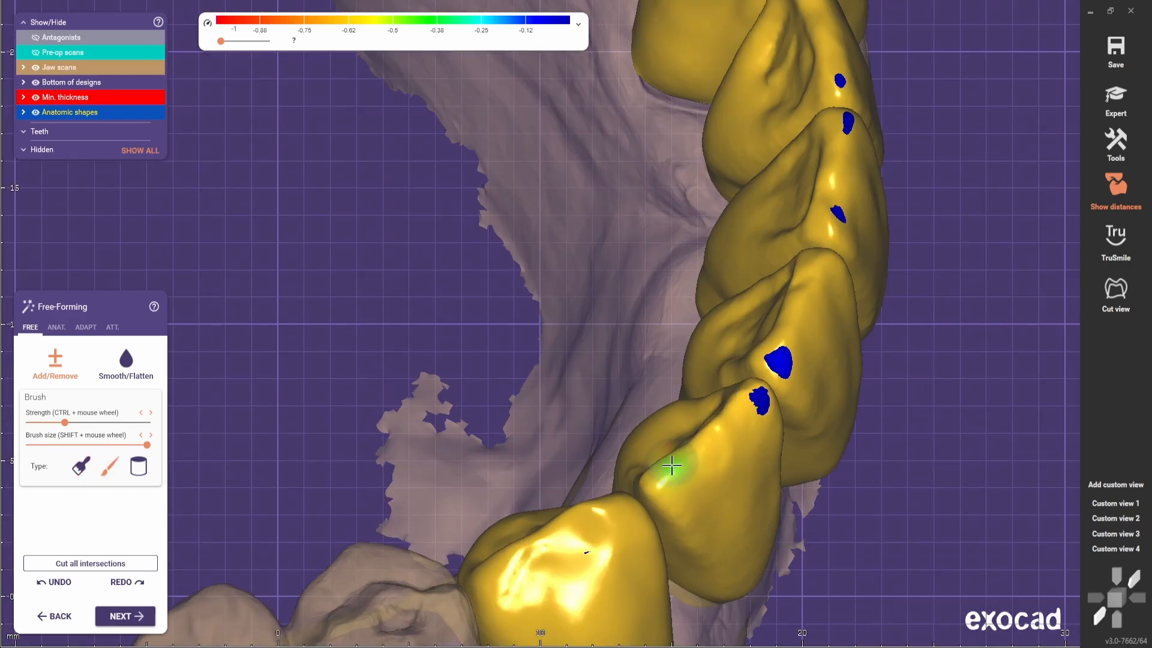
{"action": "scroll", "coordinate": [749, 382], "scroll_direction": "down", "scroll_amount": 3}
{"action": "right_click_drag", "start_coordinate": [430, 386], "coordinate": [648, 360]}
{"action": "scroll", "coordinate": [296, 488], "scroll_direction": "up", "scroll_amount": 2}
{"action": "scroll", "coordinate": [236, 499], "scroll_direction": "down", "scroll_amount": 2}
{"action": "scroll", "coordinate": [622, 353], "scroll_direction": "up", "scroll_amount": 2}
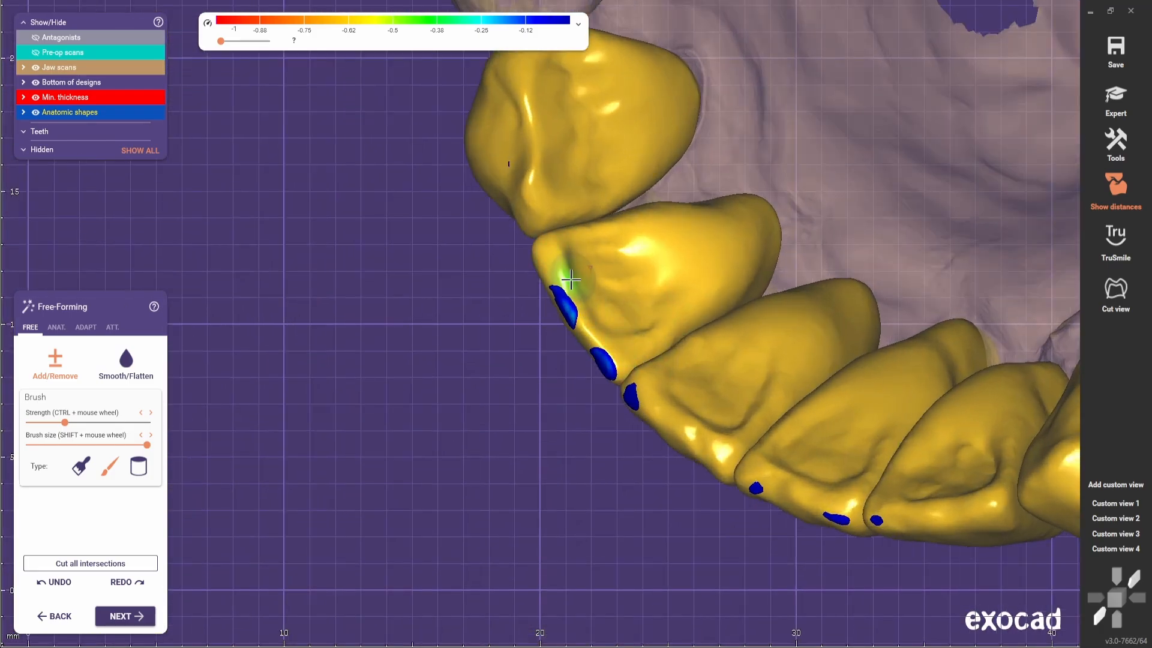
{"action": "scroll", "coordinate": [723, 432], "scroll_direction": "down", "scroll_amount": 3}
{"action": "right_click_drag", "start_coordinate": [851, 345], "coordinate": [624, 378]}
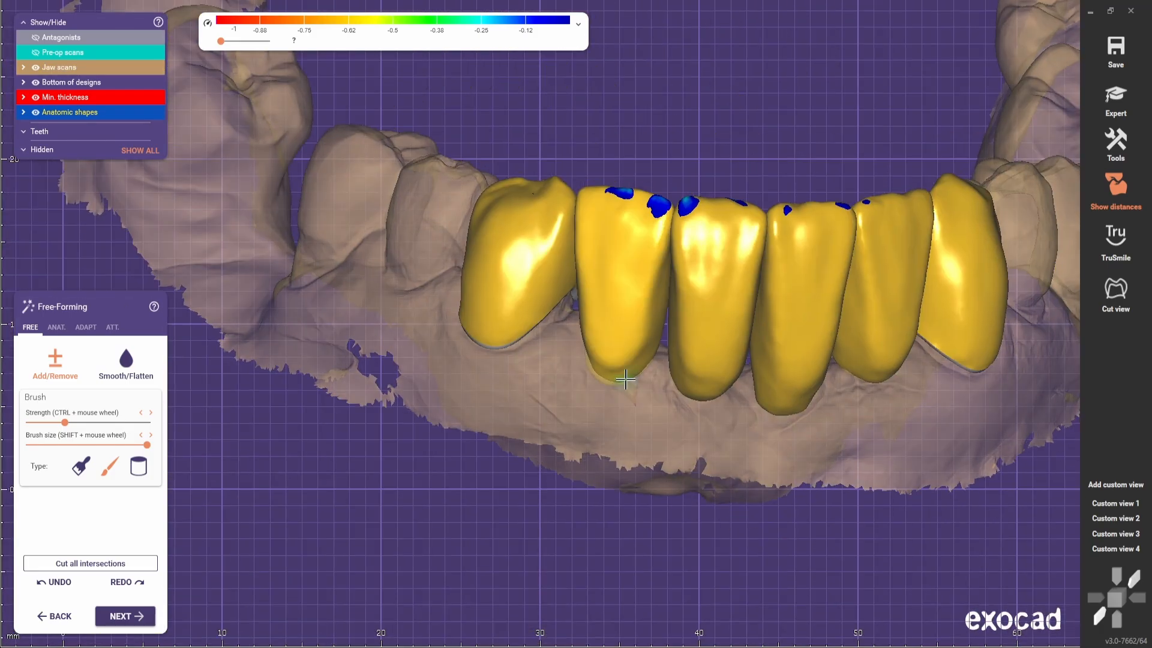
Build up the incisal corners of the central incisors and left lateral incisor with Add/Remove at a reduced strength
{"action": "scroll", "coordinate": [752, 211], "scroll_direction": "up", "scroll_amount": 3}
{"action": "scroll", "coordinate": [756, 210], "scroll_direction": "down", "scroll_amount": 1}
{"action": "mouse_move", "coordinate": [711, 302]}
{"action": "middle_mouse_down"}
{"action": "mouse_move", "coordinate": [755, 169]}
{"action": "mouse_move", "coordinate": [538, 398]}
{"action": "middle_mouse_up"}
{"action": "scroll", "coordinate": [537, 397], "scroll_direction": "up", "scroll_amount": 3}
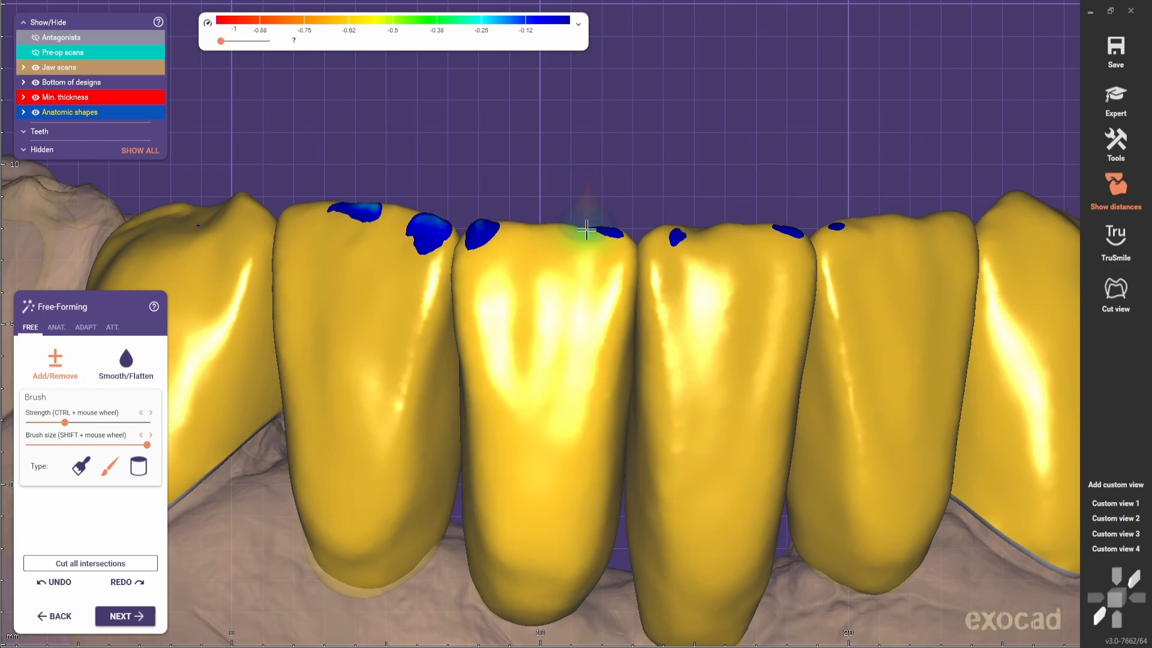
{"action": "scroll", "coordinate": [586, 232], "scroll_direction": "down", "scroll_amount": 2, "text": "ctrl"}
{"action": "left_click", "coordinate": [586, 232]}
{"action": "right_click_drag", "start_coordinate": [725, 229], "coordinate": [715, 518]}
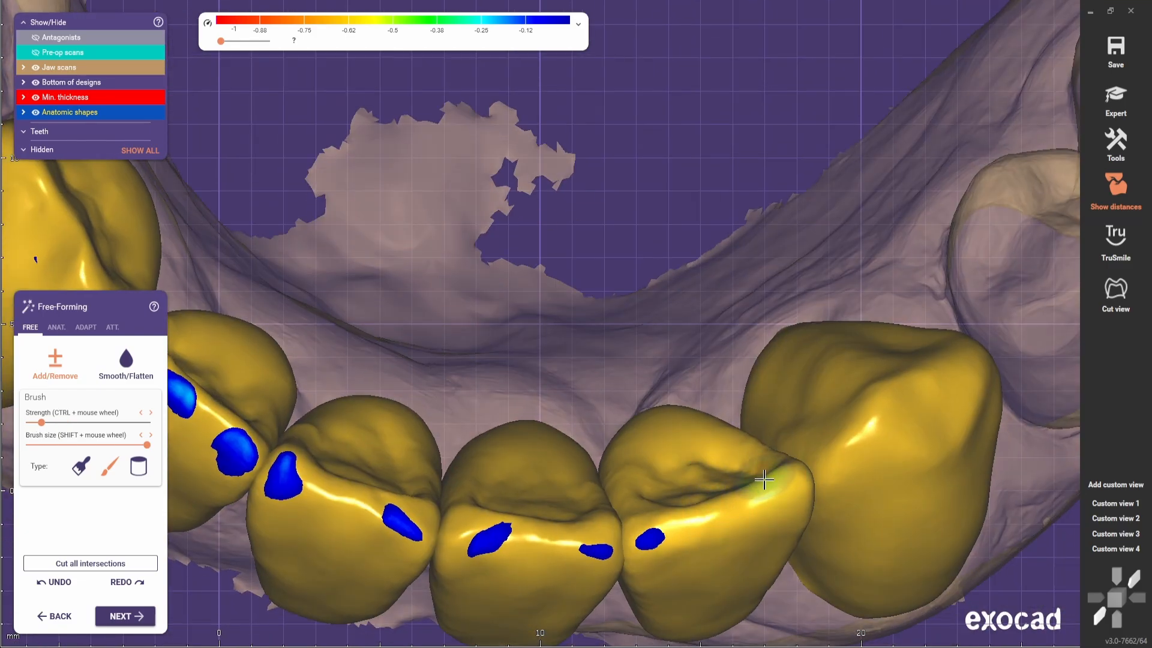
{"action": "scroll", "coordinate": [587, 514], "scroll_direction": "down", "scroll_amount": 3}
{"action": "right_click_drag", "start_coordinate": [586, 514], "coordinate": [622, 222]}
{"action": "scroll", "coordinate": [622, 221], "scroll_direction": "up", "scroll_amount": 3}
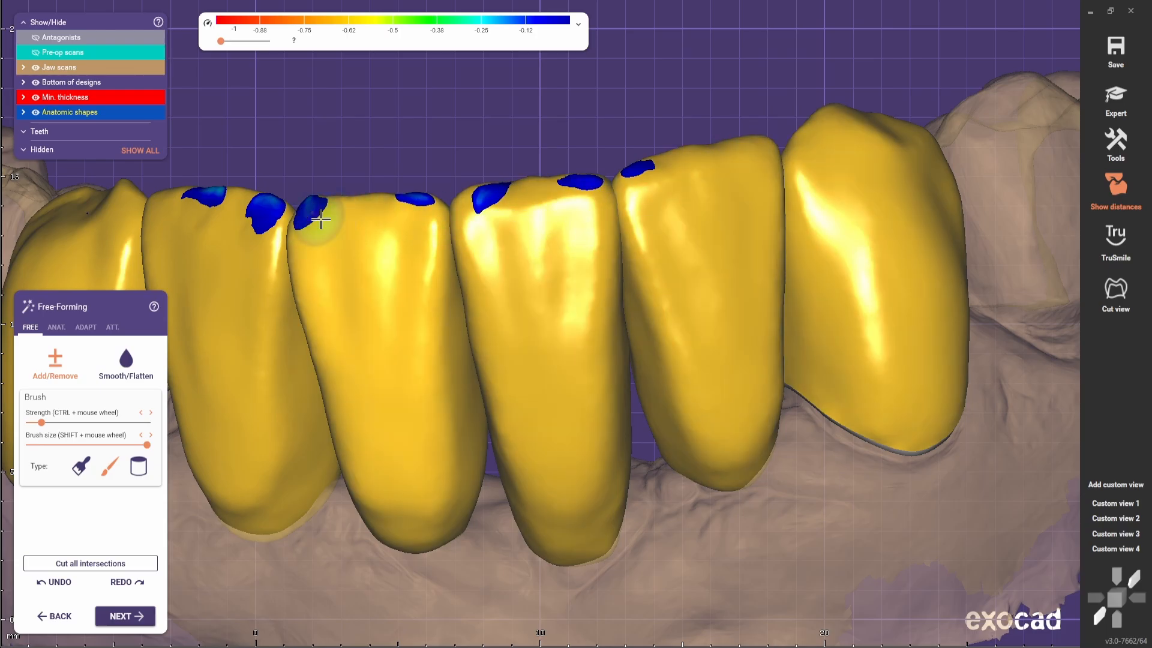
Add more material to both incisal corners of the right lateral incisor at the low brush strength
{"action": "scroll", "coordinate": [387, 213], "scroll_direction": "down", "scroll_amount": 2}
{"action": "right_click_drag", "start_coordinate": [387, 213], "coordinate": [444, 199]}
{"action": "scroll", "coordinate": [445, 199], "scroll_direction": "up", "scroll_amount": 2}
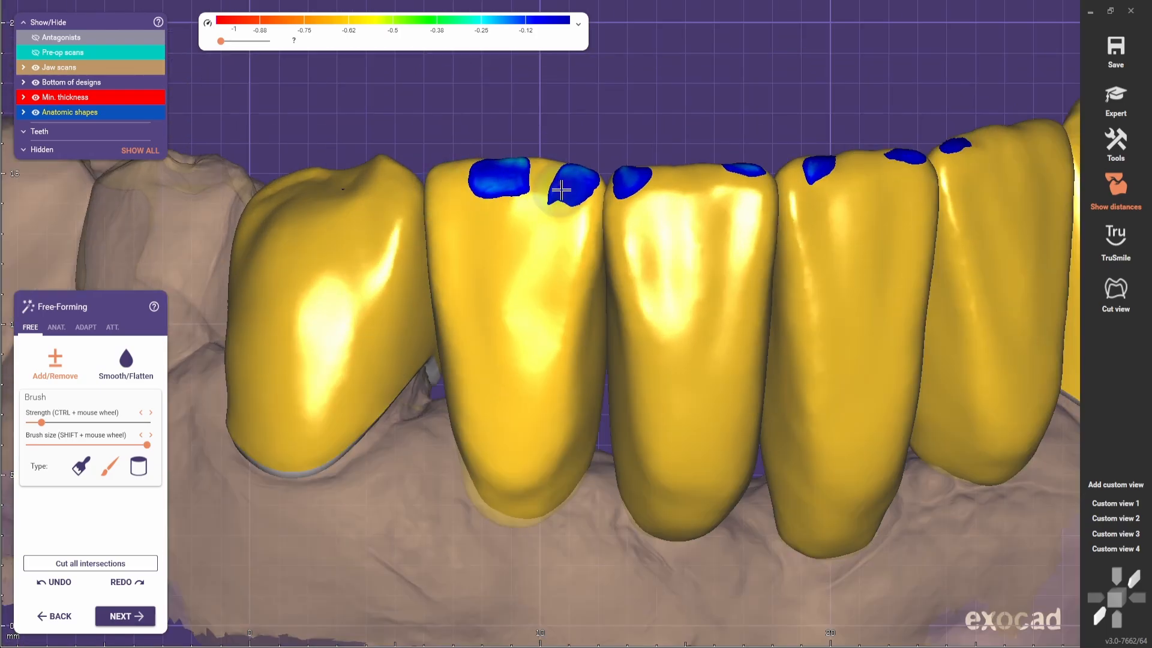
{"action": "scroll", "coordinate": [972, 162], "scroll_direction": "down", "scroll_amount": 1}
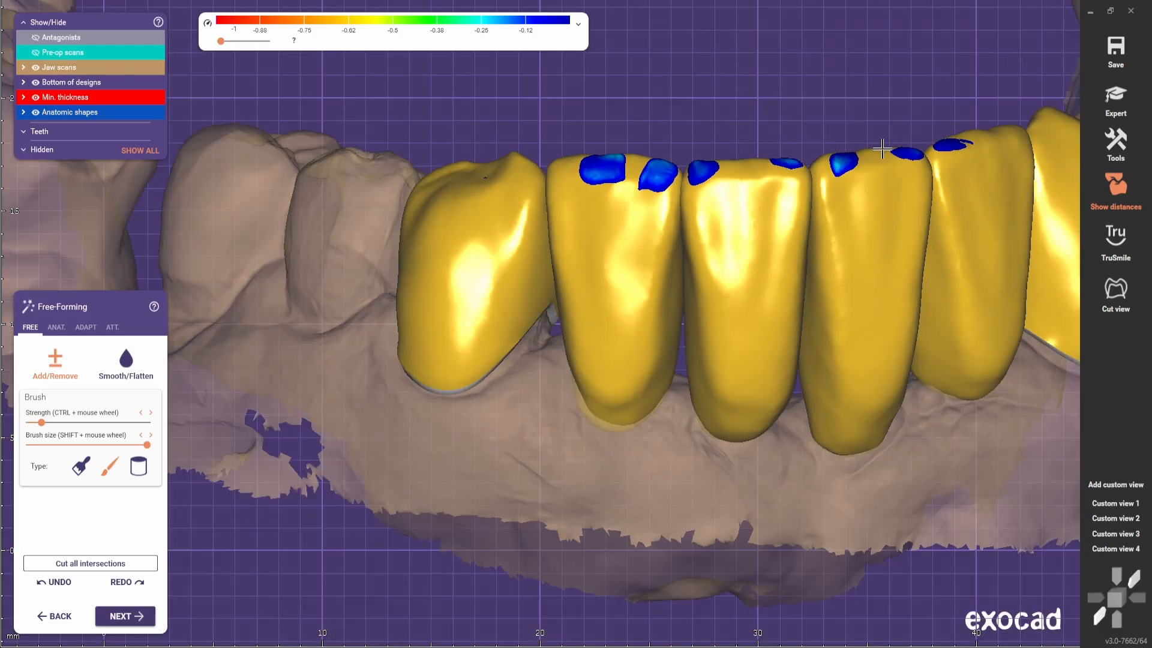
Show the pre-op scan over the crowns and compare the shapes of the six front teeth from the front
{"action": "right_click_drag", "start_coordinate": [882, 148], "coordinate": [561, 231]}
{"action": "left_click", "coordinate": [107, 53]}
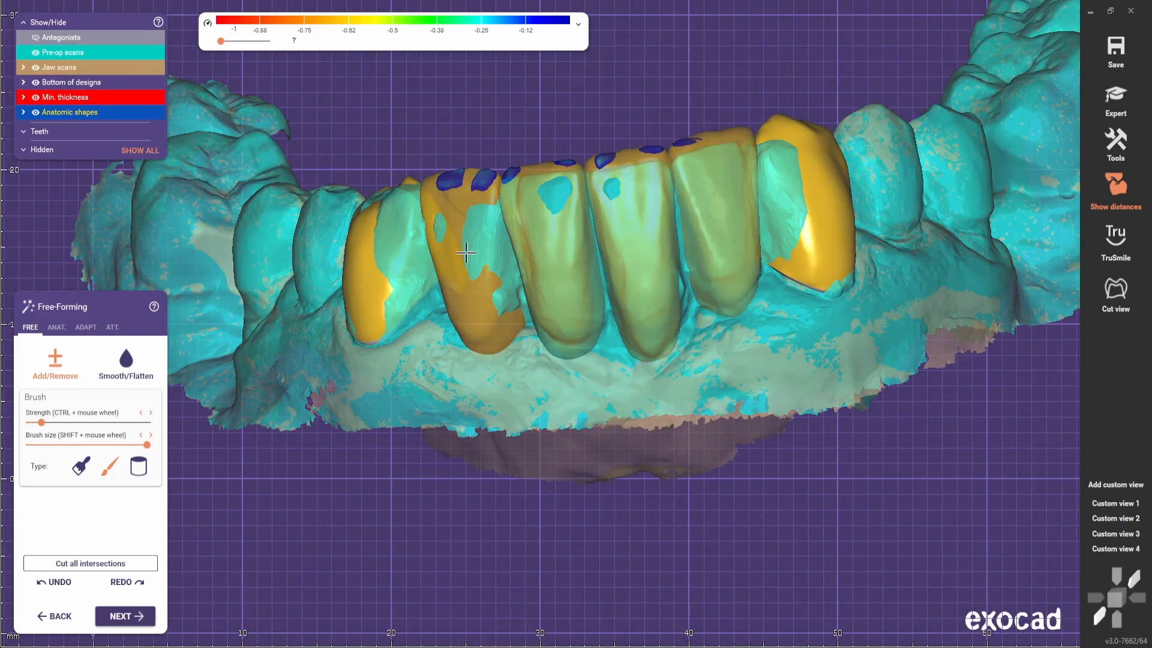
{"action": "right_click_drag", "start_coordinate": [465, 253], "coordinate": [515, 252]}
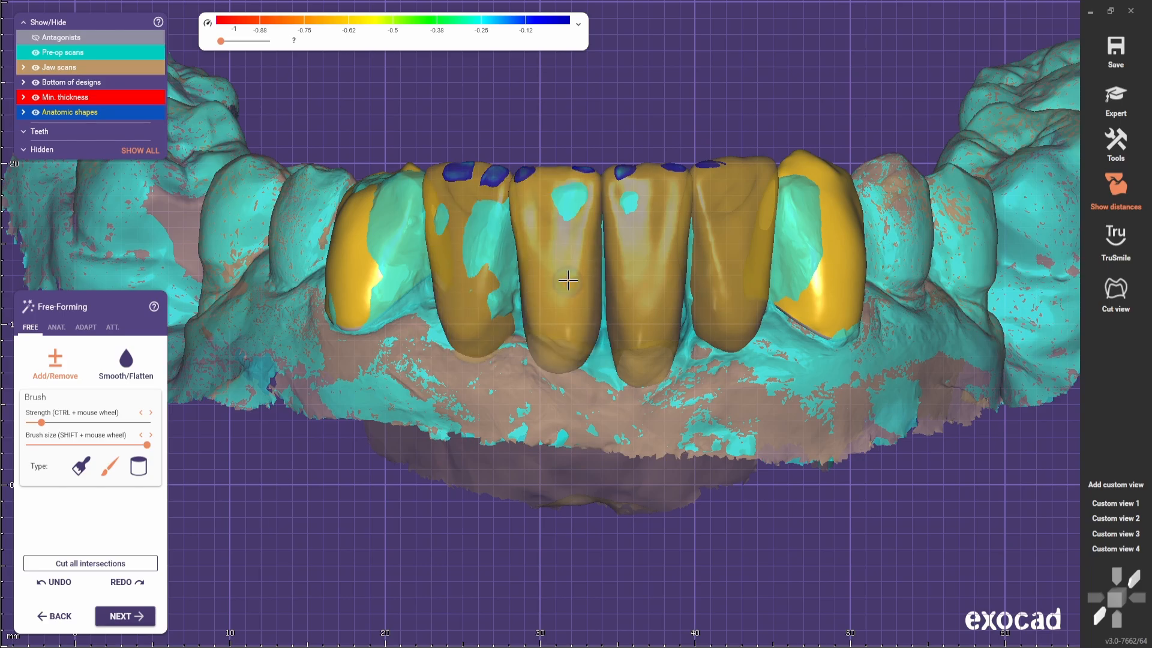
{"action": "scroll", "coordinate": [90, 52], "scroll_direction": "up", "scroll_amount": 5}
{"action": "scroll", "coordinate": [480, 278], "scroll_direction": "up", "scroll_amount": 1}
{"action": "scroll", "coordinate": [625, 390], "scroll_direction": "down", "scroll_amount": 4}
{"action": "scroll", "coordinate": [609, 406], "scroll_direction": "up", "scroll_amount": 2}
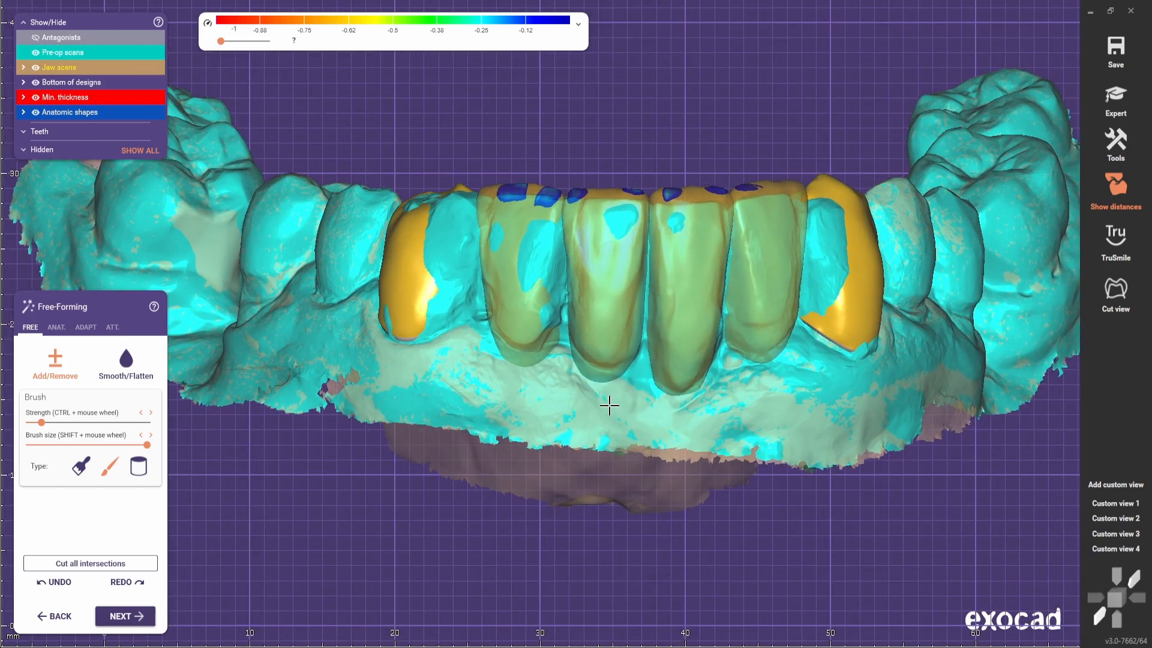
Adjust the incisors out of antagonist contact with the Entire tooth anatomic preset, then hide the pre-op scan
{"action": "left_click", "coordinate": [56, 327]}
{"action": "left_click", "coordinate": [56, 422]}
{"action": "scroll", "coordinate": [525, 228], "scroll_direction": "up", "scroll_amount": 3}
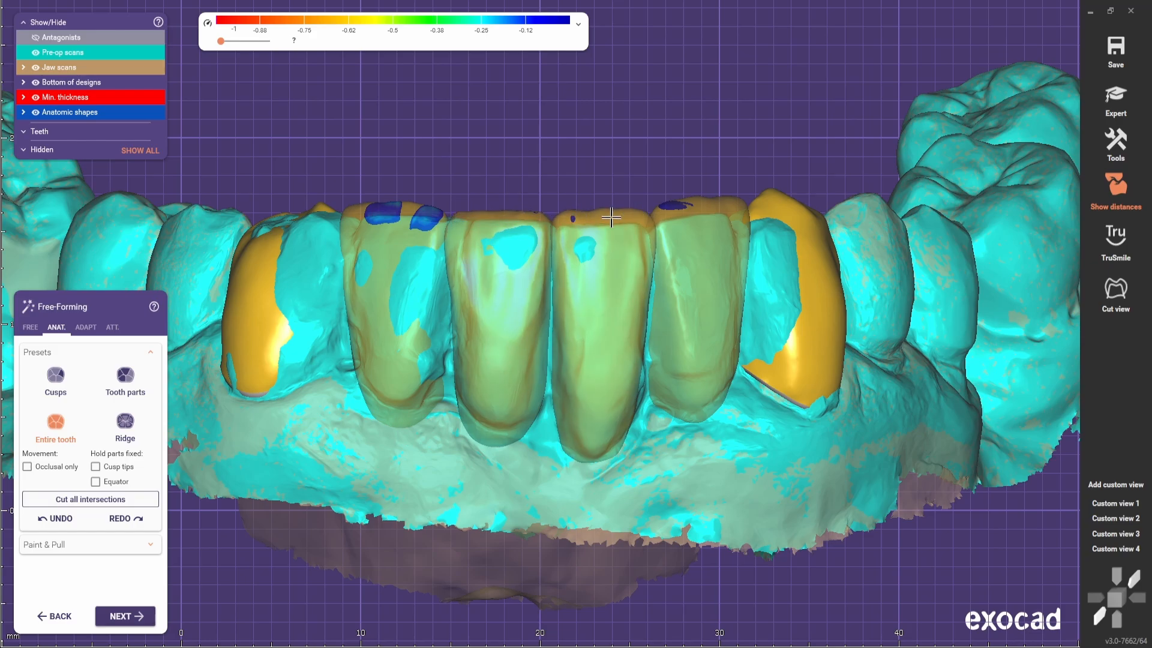
{"action": "left_click", "coordinate": [36, 53]}
{"action": "scroll", "coordinate": [404, 334], "scroll_direction": "down", "scroll_amount": 3}
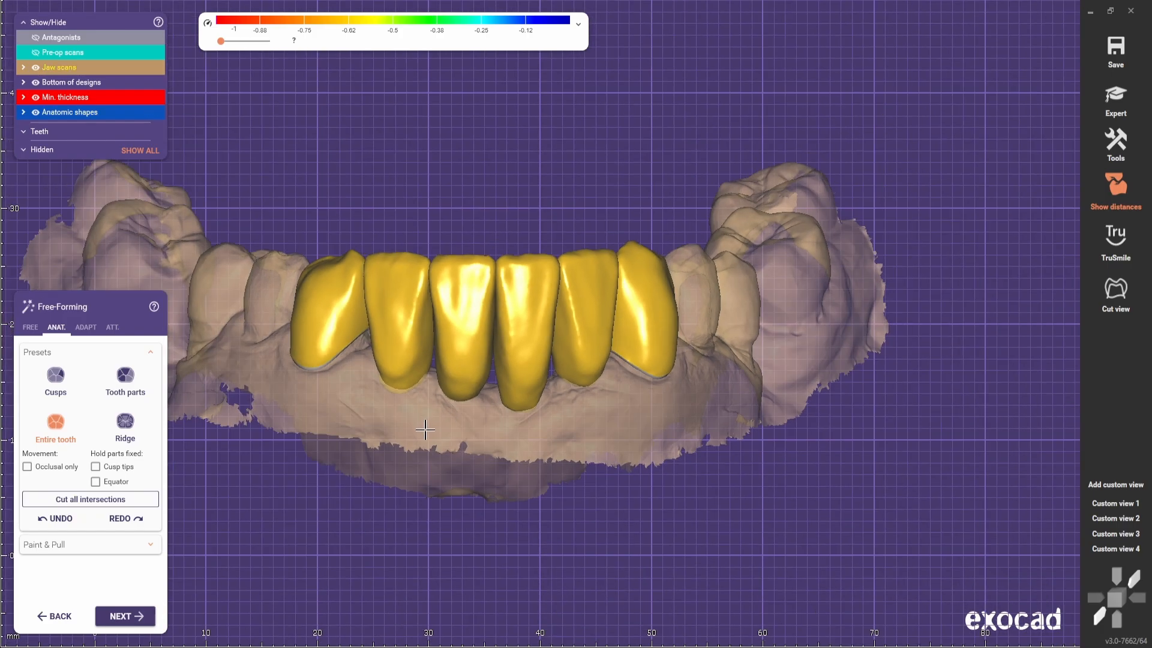
Return to free Add/Remove and refine the right lateral incisor's incisal edge with a medium brush size and lower strength
{"action": "right_click_drag", "start_coordinate": [424, 426], "coordinate": [384, 396]}
{"action": "left_click", "coordinate": [30, 327]}
{"action": "scroll", "coordinate": [632, 348], "scroll_direction": "up", "scroll_amount": 5}
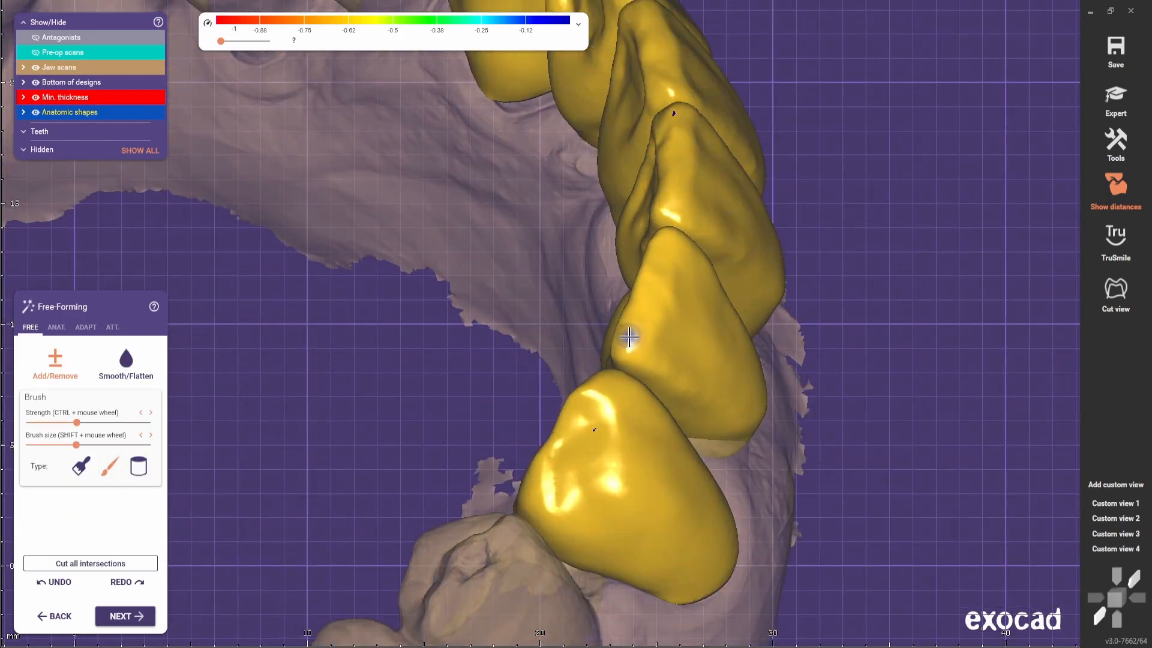
{"action": "scroll", "coordinate": [630, 337], "scroll_direction": "up", "scroll_amount": 1}
{"action": "scroll", "coordinate": [630, 342], "scroll_direction": "down", "scroll_amount": 3, "text": "ctrl"}
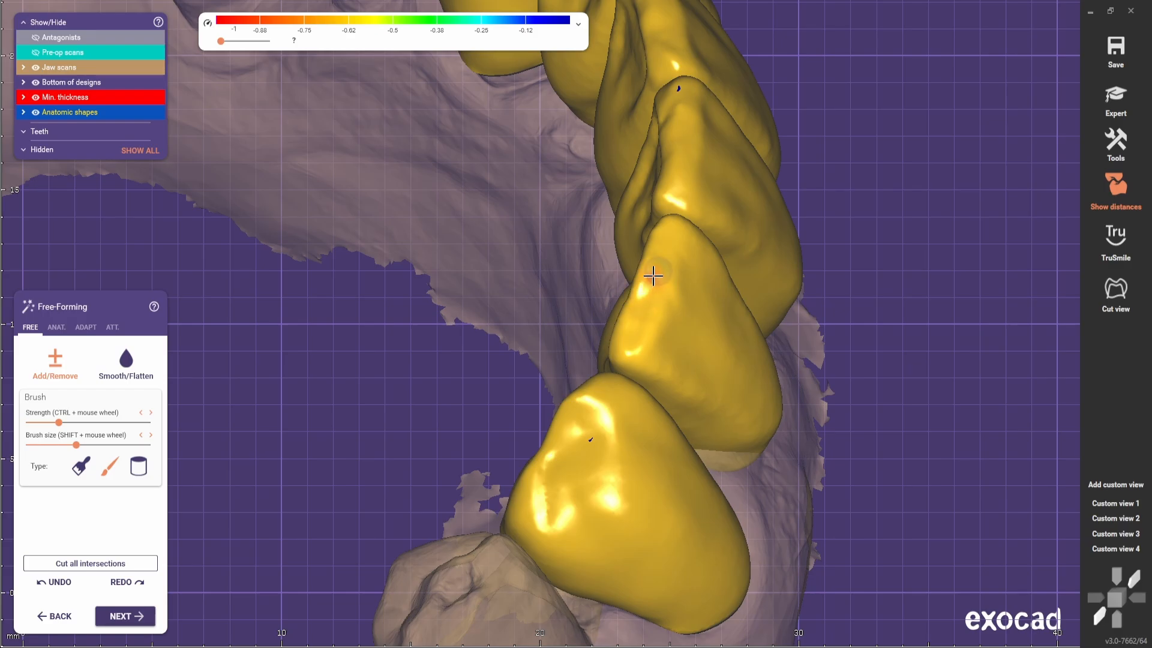
{"action": "scroll", "coordinate": [572, 279], "scroll_direction": "down", "scroll_amount": 2}
{"action": "right_click_drag", "start_coordinate": [493, 333], "coordinate": [448, 311]}
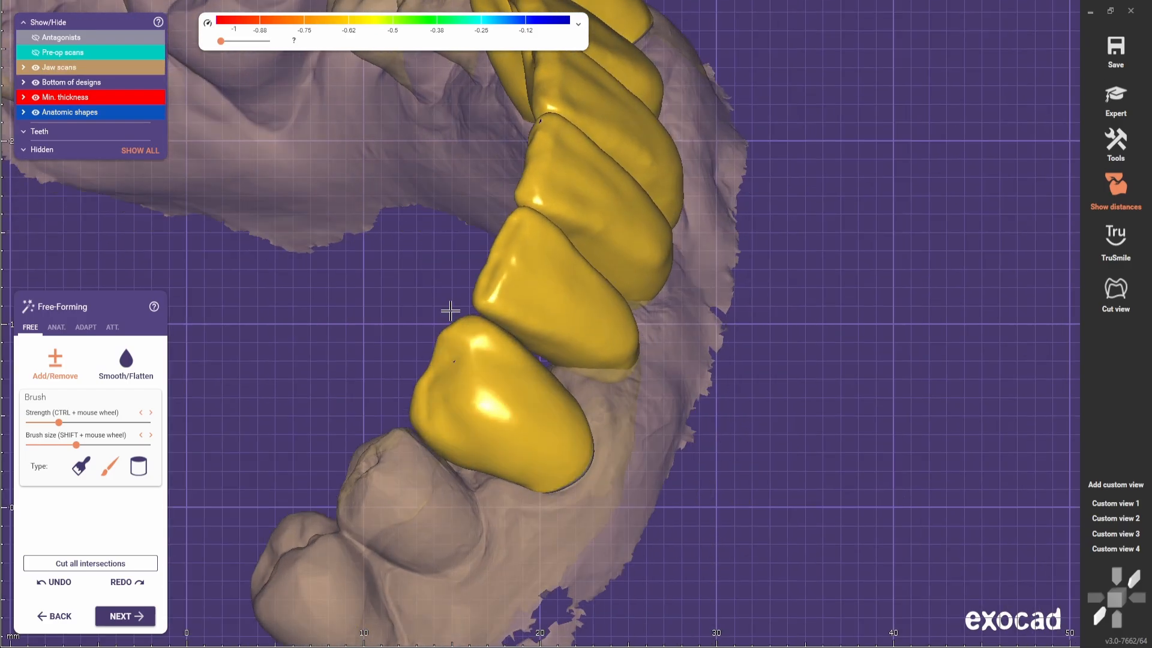
Shape a shallow groove along the incisal edge of the right lateral incisor with the second brush type
{"action": "scroll", "coordinate": [306, 332], "scroll_direction": "down", "scroll_amount": 2}
{"action": "right_click_drag", "start_coordinate": [306, 332], "coordinate": [330, 355]}
{"action": "scroll", "coordinate": [329, 359], "scroll_direction": "up", "scroll_amount": 1}
{"action": "scroll", "coordinate": [385, 306], "scroll_direction": "up", "scroll_amount": 2}
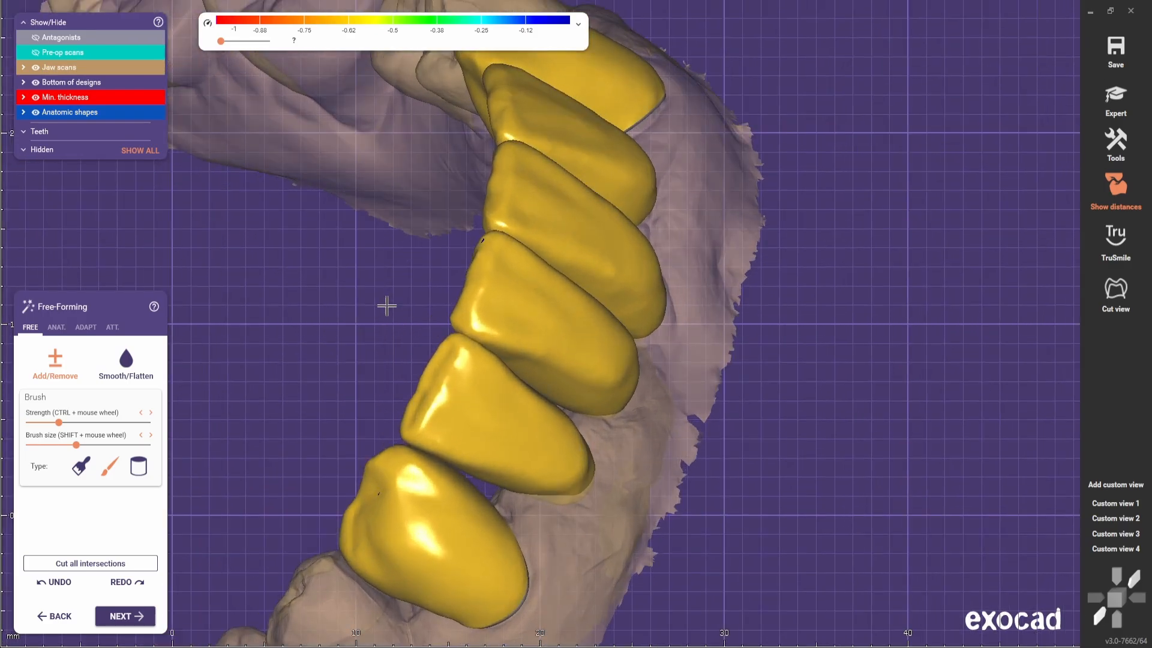
{"action": "scroll", "coordinate": [360, 334], "scroll_direction": "up", "scroll_amount": 1}
{"action": "scroll", "coordinate": [460, 415], "scroll_direction": "up", "scroll_amount": 2}
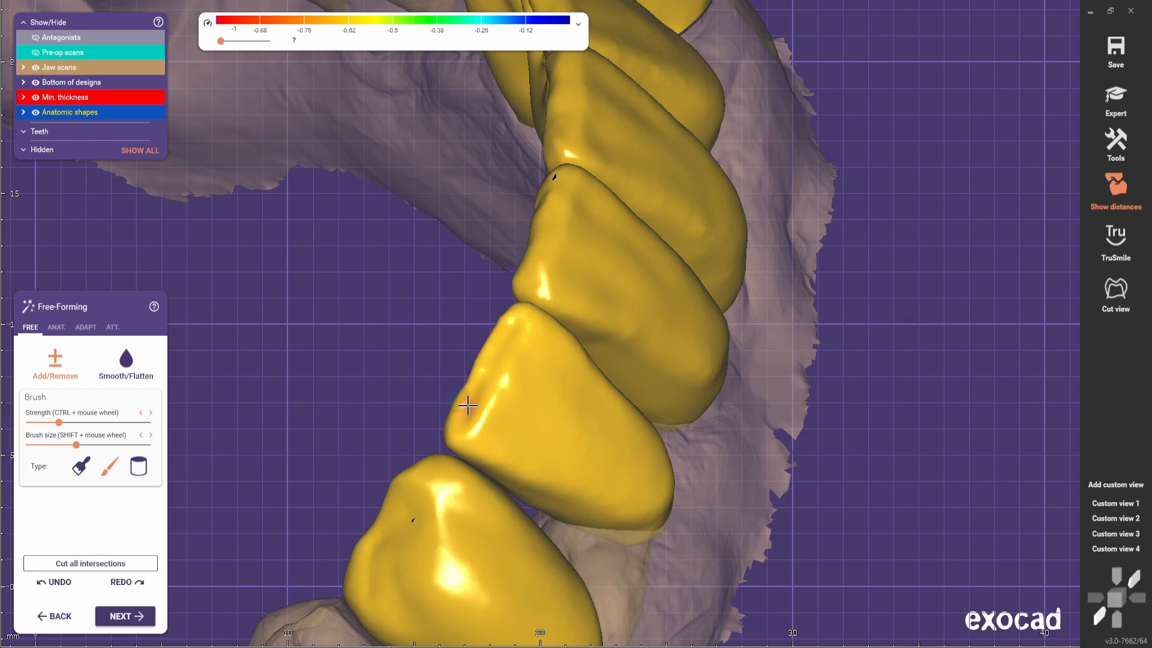
{"action": "left_click_drag", "start_coordinate": [498, 349], "coordinate": [509, 327]}
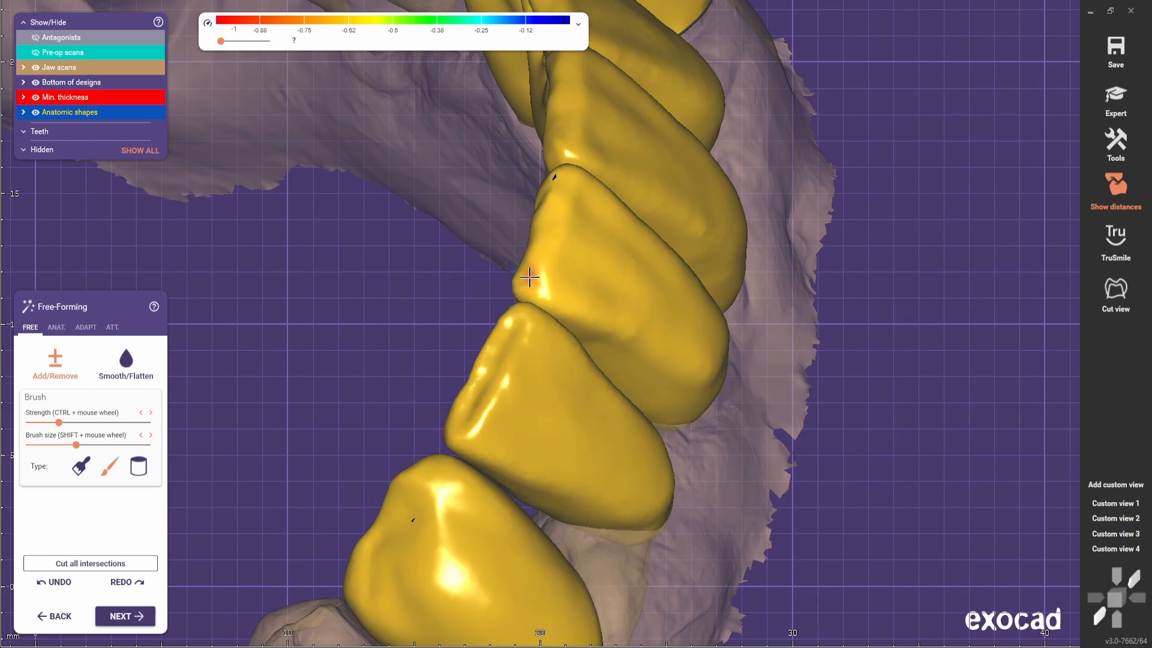
Define the incisal edges of both central incisors and the left lateral incisor with Add/Remove
{"action": "scroll", "coordinate": [384, 384], "scroll_direction": "down", "scroll_amount": 4}
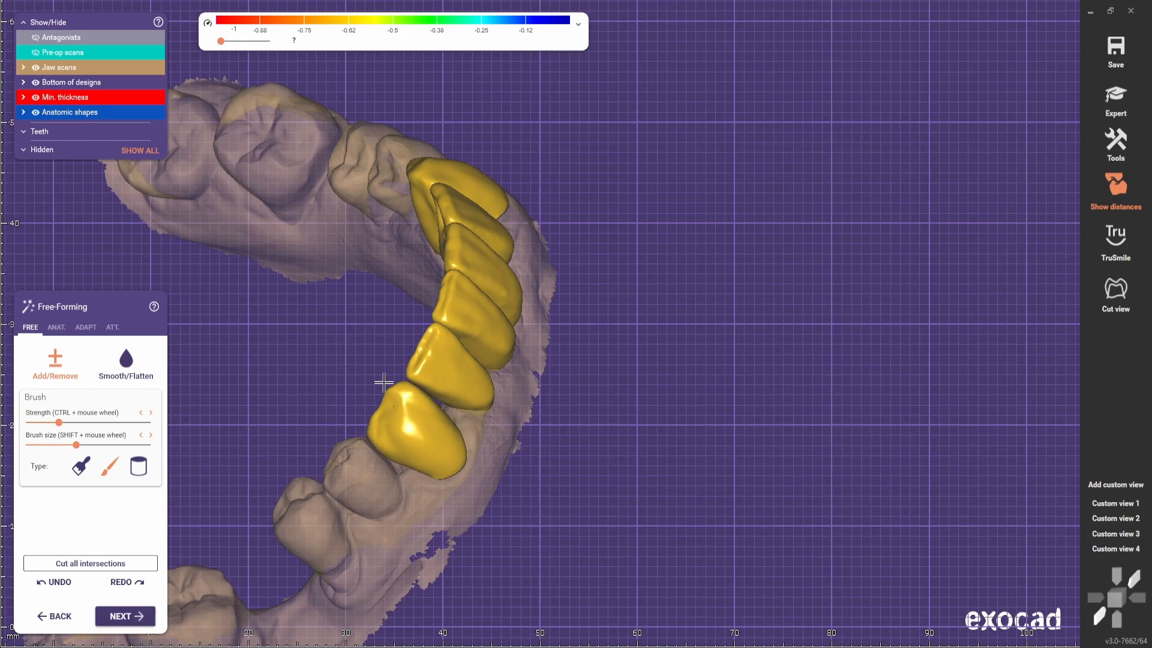
{"action": "right_click_drag", "start_coordinate": [384, 383], "coordinate": [504, 345]}
{"action": "scroll", "coordinate": [504, 344], "scroll_direction": "down", "scroll_amount": 2}
{"action": "scroll", "coordinate": [521, 304], "scroll_direction": "up", "scroll_amount": 2}
{"action": "right_click_drag", "start_coordinate": [521, 304], "coordinate": [511, 254]}
{"action": "scroll", "coordinate": [507, 306], "scroll_direction": "up", "scroll_amount": 3}
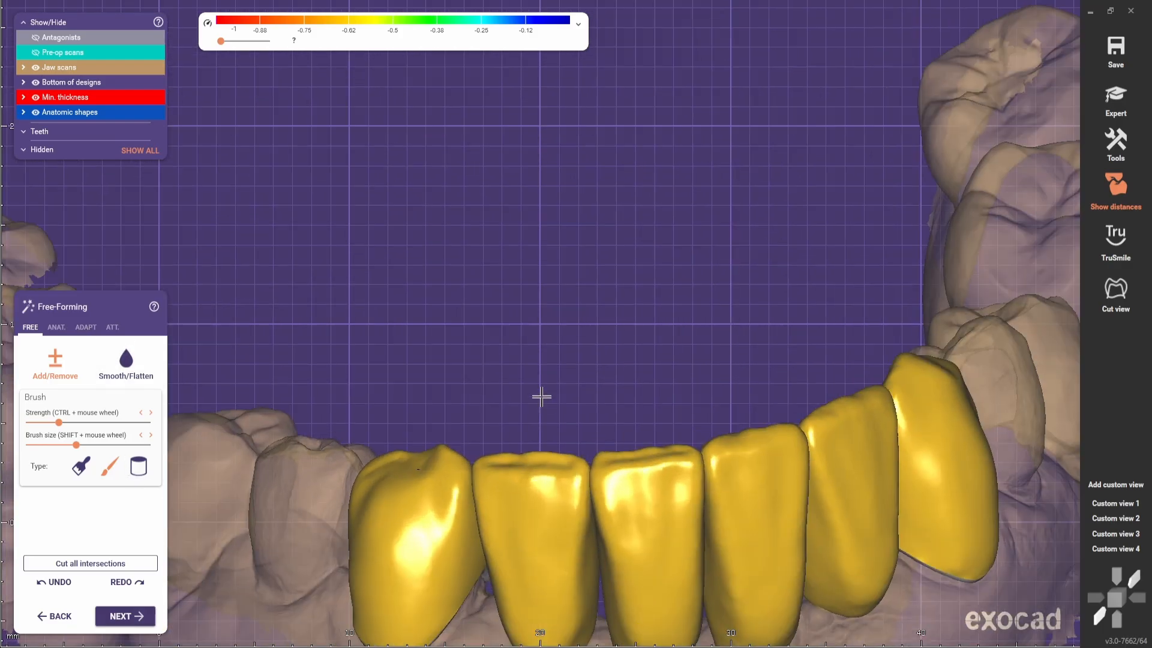
{"action": "right_click_drag", "start_coordinate": [540, 396], "coordinate": [564, 263]}
{"action": "scroll", "coordinate": [564, 262], "scroll_direction": "up", "scroll_amount": 2}
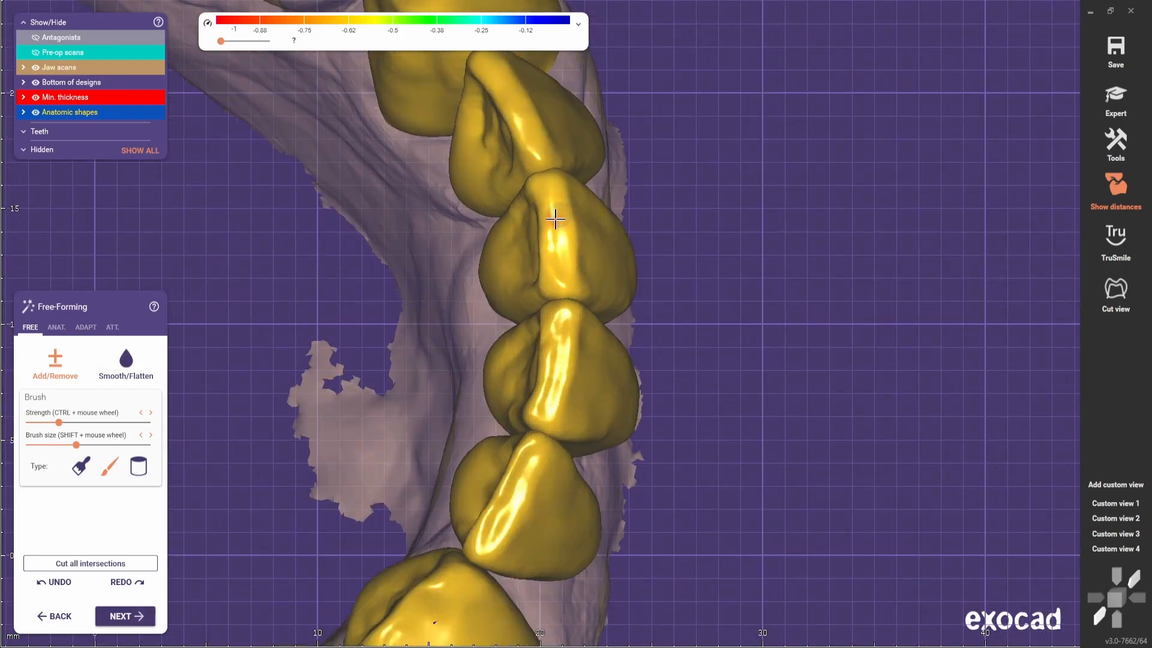
{"action": "right_click_drag", "start_coordinate": [555, 183], "coordinate": [390, 353]}
{"action": "scroll", "coordinate": [390, 352], "scroll_direction": "up", "scroll_amount": 1}
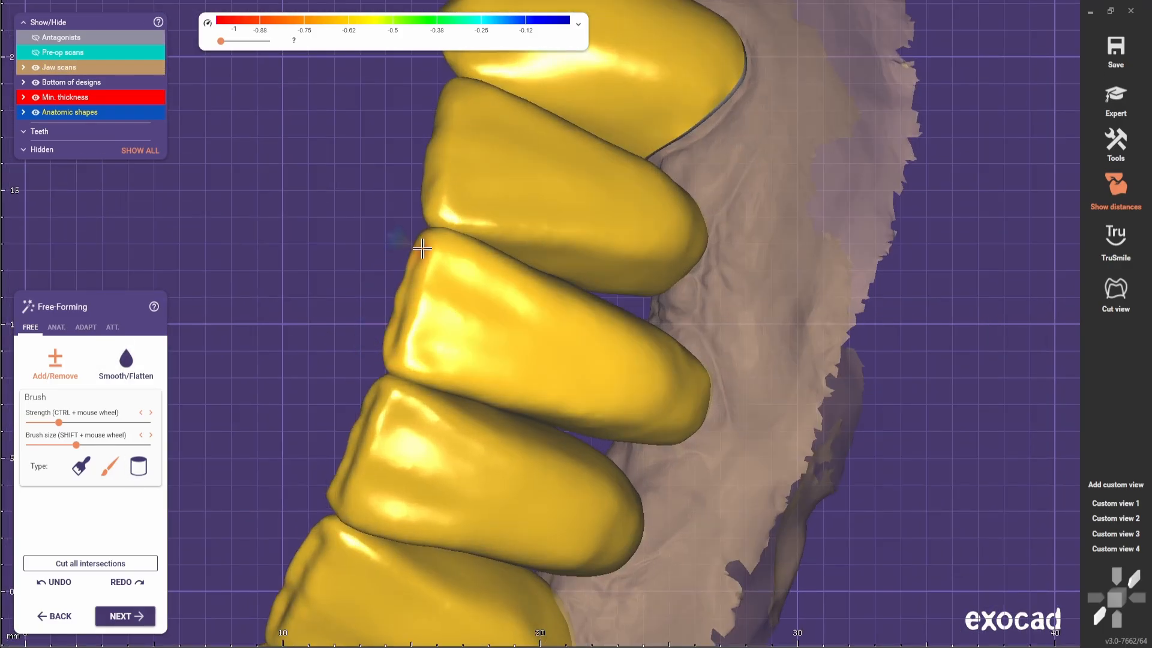
{"action": "left_click_drag", "start_coordinate": [422, 248], "coordinate": [430, 204]}
Build up the incisal ridge of the right canine with Add/Remove, using a larger brush size at low strength
{"action": "right_click_drag", "start_coordinate": [440, 127], "coordinate": [534, 357]}
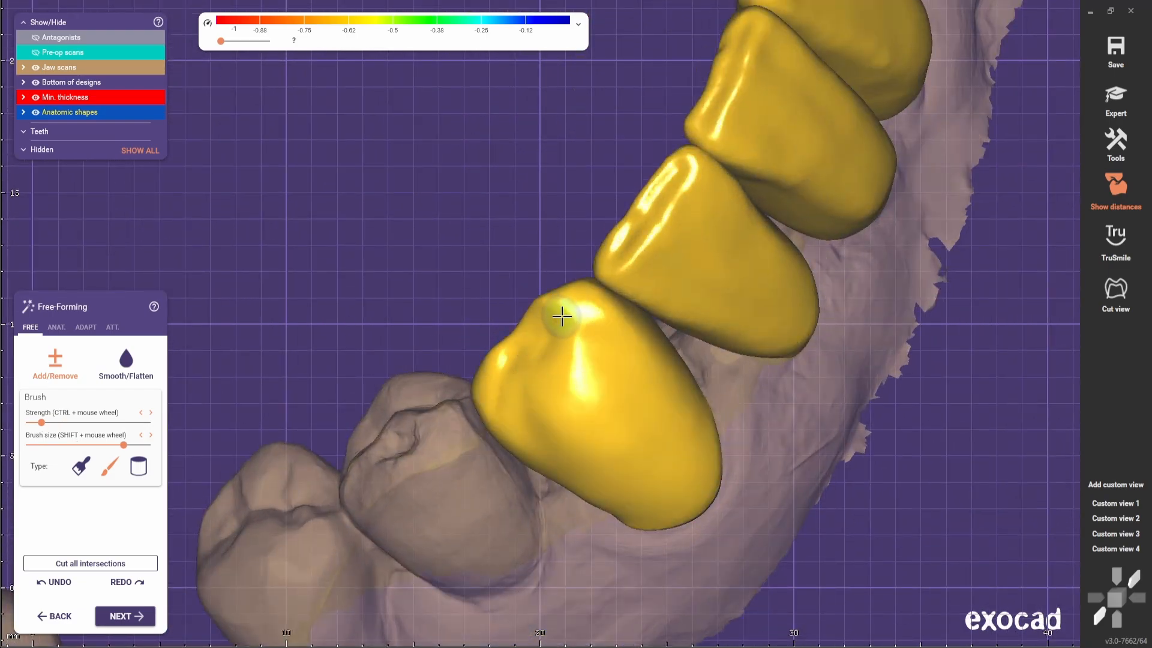
{"action": "left_click_drag", "start_coordinate": [481, 391], "coordinate": [531, 403]}
{"action": "scroll", "coordinate": [643, 350], "scroll_direction": "down", "scroll_amount": 1}
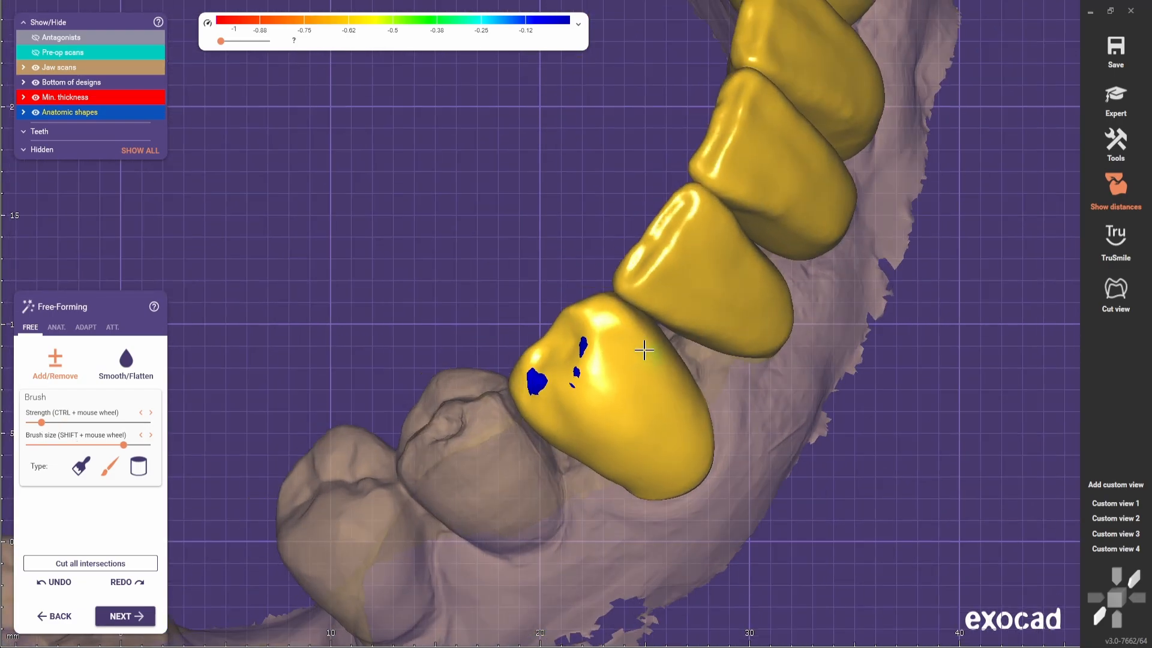
{"action": "scroll", "coordinate": [642, 349], "scroll_direction": "up", "scroll_amount": 1}
Add material to the labial side of the right lateral incisor's incisal edge with a smaller brush size
{"action": "right_click_drag", "start_coordinate": [643, 350], "coordinate": [625, 378]}
{"action": "scroll", "coordinate": [624, 378], "scroll_direction": "down", "scroll_amount": 5, "text": "shift"}
{"action": "scroll", "coordinate": [608, 321], "scroll_direction": "up", "scroll_amount": 2}
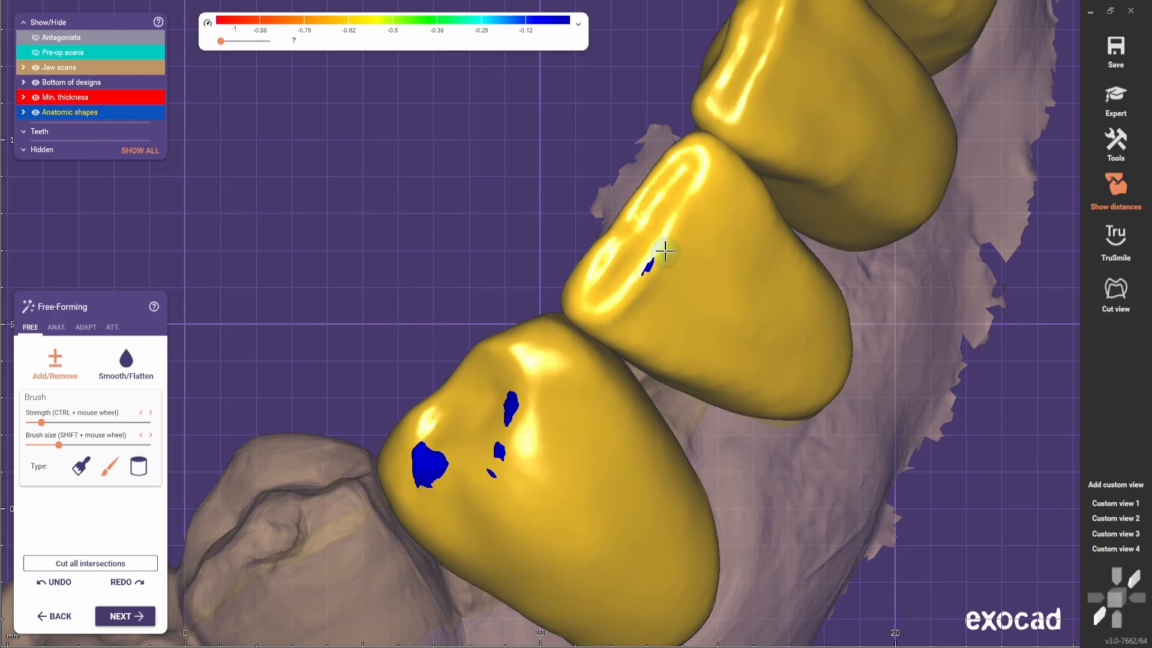
{"action": "scroll", "coordinate": [722, 154], "scroll_direction": "down", "scroll_amount": 1}
{"action": "scroll", "coordinate": [591, 229], "scroll_direction": "up", "scroll_amount": 1}
Smooth the lingual surface of the right lateral incisor with Smooth/Flatten at a larger brush size
{"action": "scroll", "coordinate": [750, 407], "scroll_direction": "up", "scroll_amount": 2}
{"action": "scroll", "coordinate": [751, 406], "scroll_direction": "up", "scroll_amount": 5, "text": "shift"}
{"action": "mouse_move", "coordinate": [591, 228]}
{"action": "right_mouse_down"}
{"action": "mouse_move", "coordinate": [751, 406]}
{"action": "mouse_move", "coordinate": [583, 400]}
{"action": "right_mouse_up"}
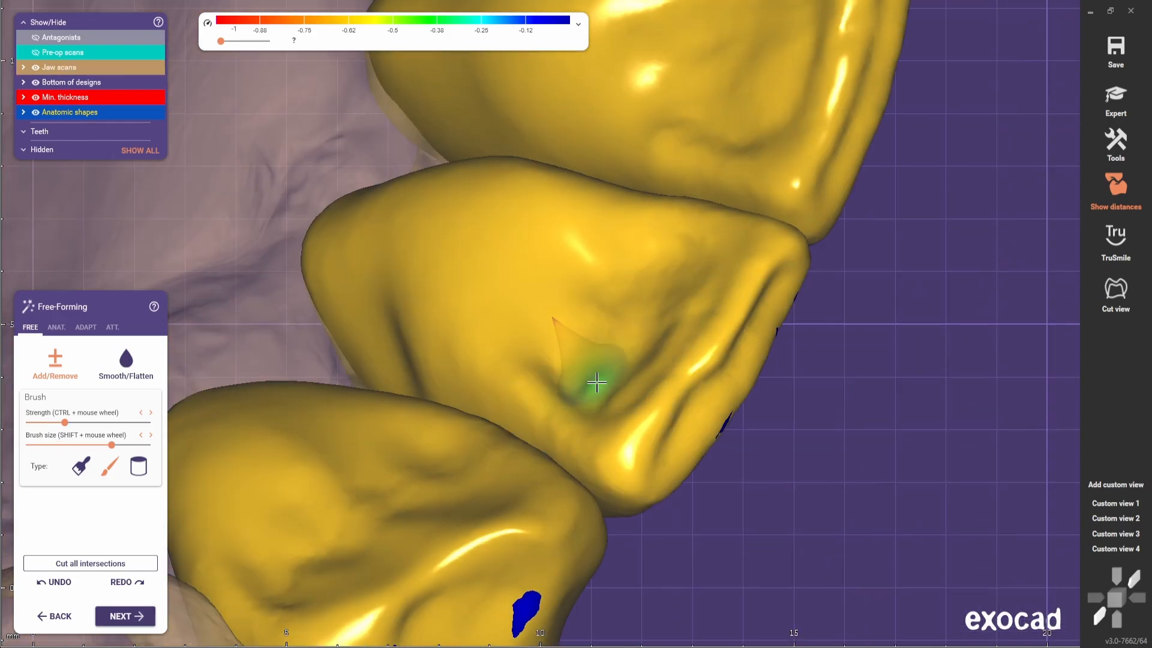
{"action": "left_click_drag", "start_coordinate": [626, 361], "coordinate": [598, 388], "text": "shift"}
{"action": "scroll", "coordinate": [447, 319], "scroll_direction": "down", "scroll_amount": 2}
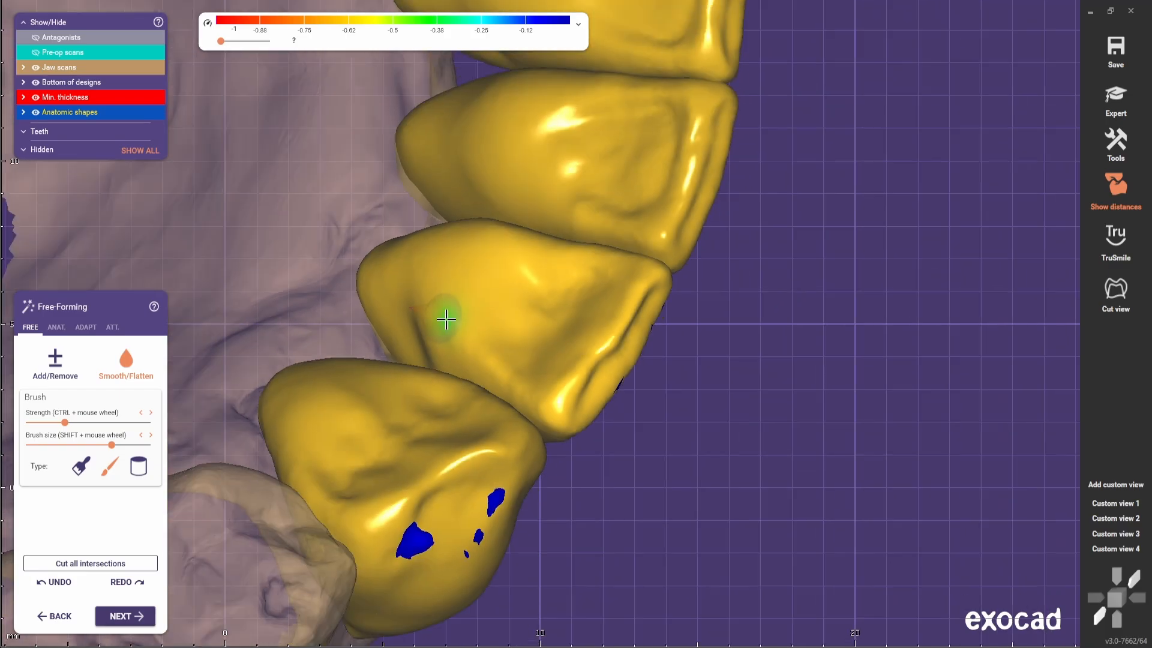
Smooth the incisal edge of the right lateral incisor with Smooth/Flatten at the minimum brush size
{"action": "right_click_drag", "start_coordinate": [447, 318], "coordinate": [124, 459]}
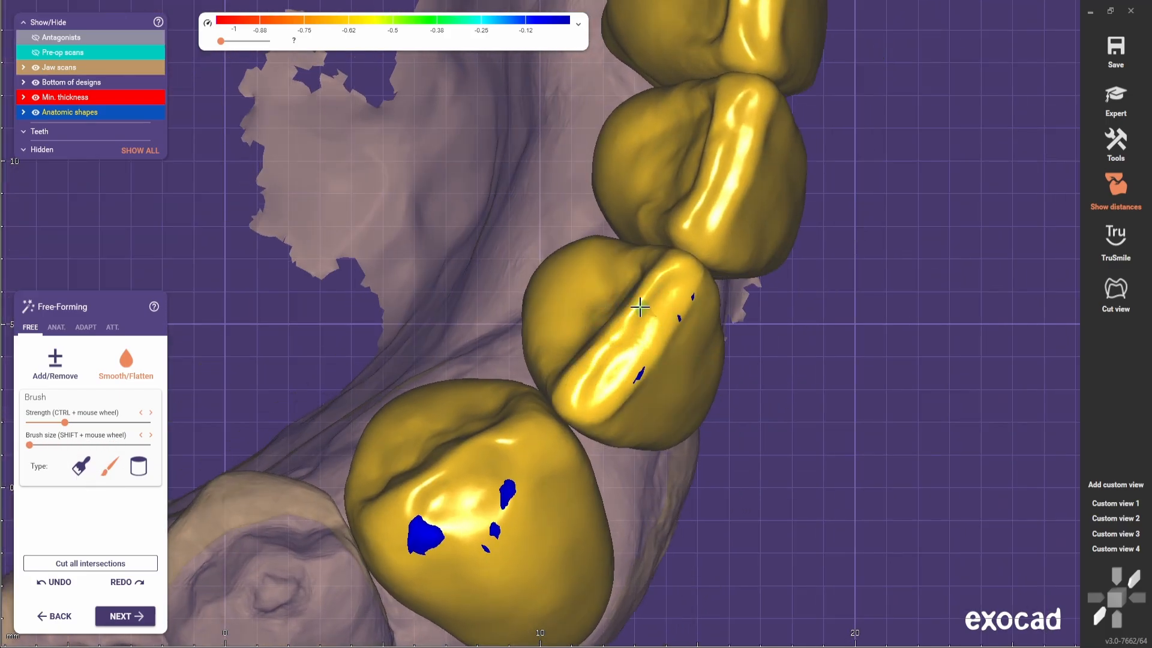
{"action": "scroll", "coordinate": [700, 283], "scroll_direction": "down", "scroll_amount": 2}
{"action": "right_click_drag", "start_coordinate": [1050, 510], "coordinate": [638, 480]}
{"action": "scroll", "coordinate": [513, 278], "scroll_direction": "up", "scroll_amount": 2}
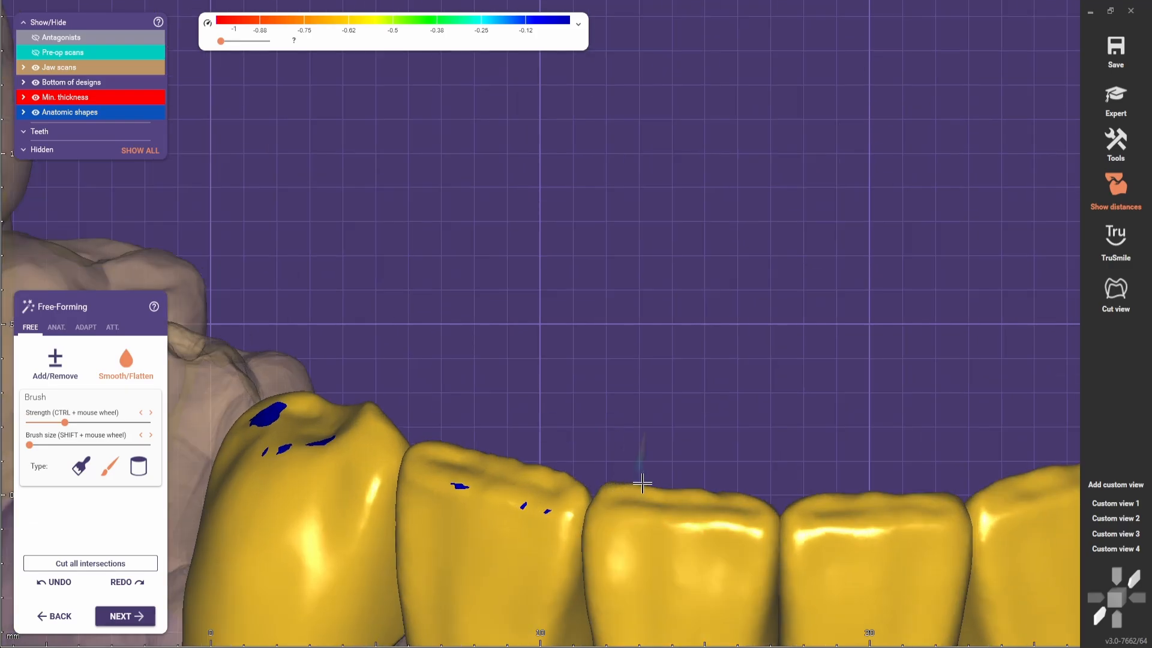
Shape the left lateral incisor's incisal edge with a small Add/Remove brush and smooth it with a larger brush at low strength
{"action": "scroll", "coordinate": [851, 491], "scroll_direction": "down", "scroll_amount": 4}
{"action": "mouse_move", "coordinate": [759, 450]}
{"action": "right_mouse_down"}
{"action": "mouse_move", "coordinate": [810, 258]}
{"action": "mouse_move", "coordinate": [881, 410]}
{"action": "mouse_move", "coordinate": [599, 390]}
{"action": "right_mouse_up"}
{"action": "scroll", "coordinate": [810, 258], "scroll_direction": "up", "scroll_amount": 1}
{"action": "scroll", "coordinate": [606, 396], "scroll_direction": "up", "scroll_amount": 5}
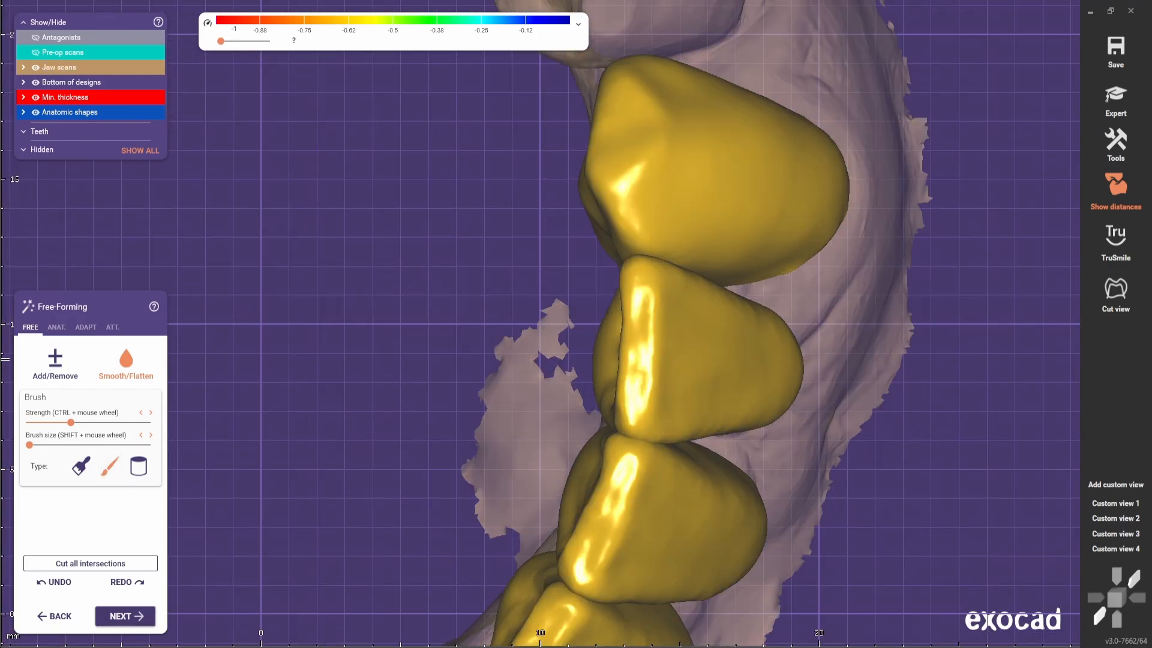
{"action": "scroll", "coordinate": [633, 312], "scroll_direction": "down", "scroll_amount": 3}
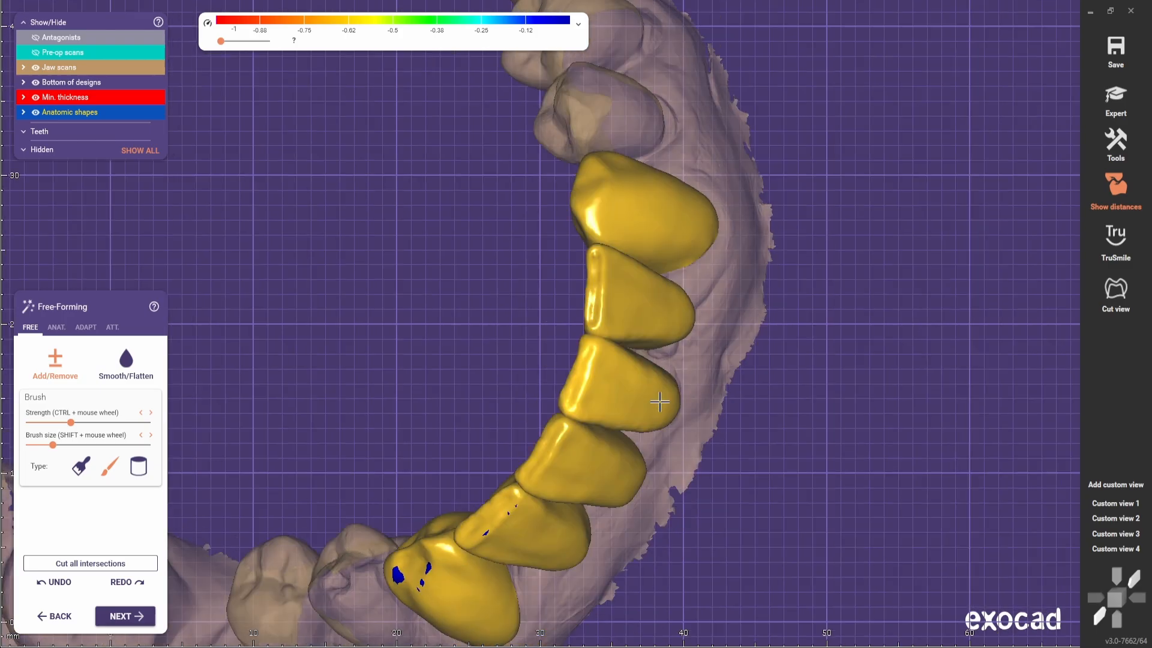
{"action": "right_click_drag", "start_coordinate": [661, 401], "coordinate": [561, 380]}
{"action": "scroll", "coordinate": [478, 288], "scroll_direction": "up", "scroll_amount": 5}
{"action": "left_click_drag", "start_coordinate": [478, 288], "coordinate": [483, 295], "text": "shift"}
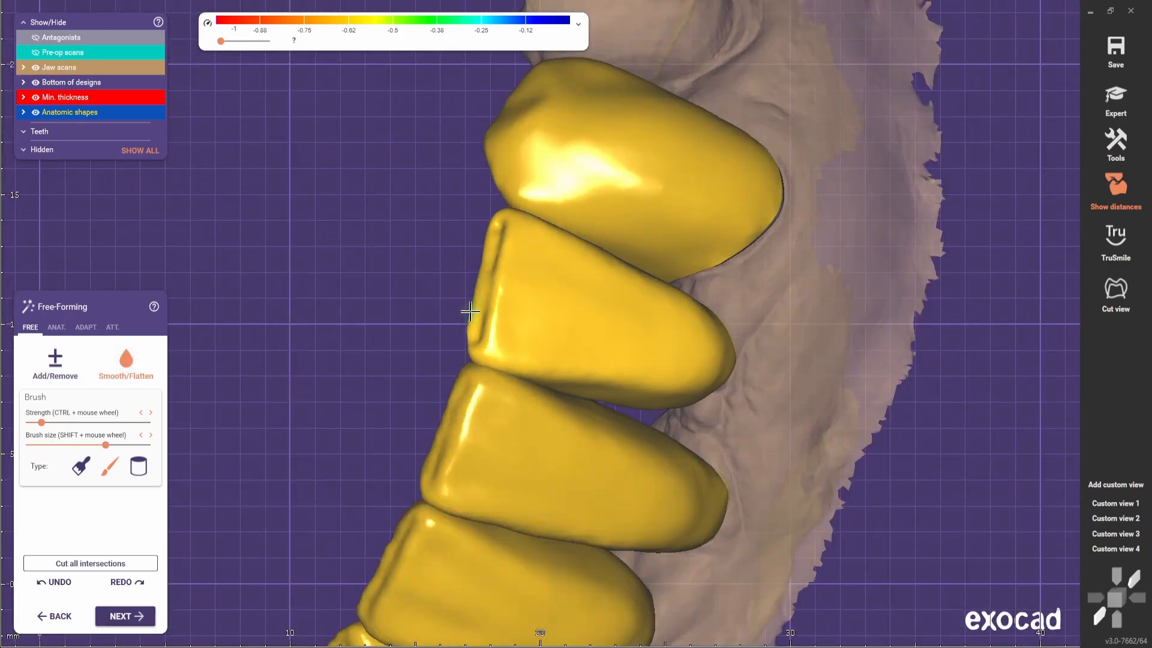
{"action": "scroll", "coordinate": [484, 289], "scroll_direction": "down", "scroll_amount": 4}
{"action": "right_click_drag", "start_coordinate": [484, 289], "coordinate": [406, 334]}
{"action": "scroll", "coordinate": [585, 420], "scroll_direction": "up", "scroll_amount": 3}
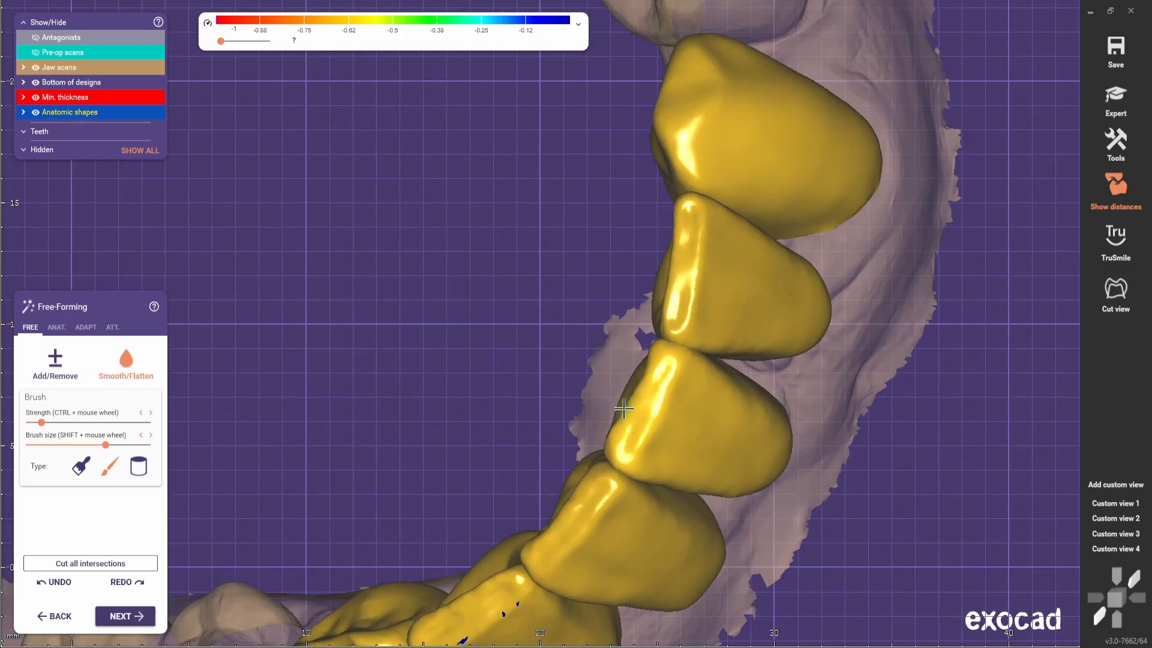
Shape the lingual surfaces of the central incisors with Add/Remove, using a larger brush size and increased strength
{"action": "scroll", "coordinate": [761, 408], "scroll_direction": "up", "scroll_amount": 2}
{"action": "right_click_drag", "start_coordinate": [644, 418], "coordinate": [543, 357]}
{"action": "scroll", "coordinate": [762, 408], "scroll_direction": "down", "scroll_amount": 2}
{"action": "scroll", "coordinate": [542, 357], "scroll_direction": "up", "scroll_amount": 2}
{"action": "scroll", "coordinate": [429, 367], "scroll_direction": "up", "scroll_amount": 3, "text": "shift"}
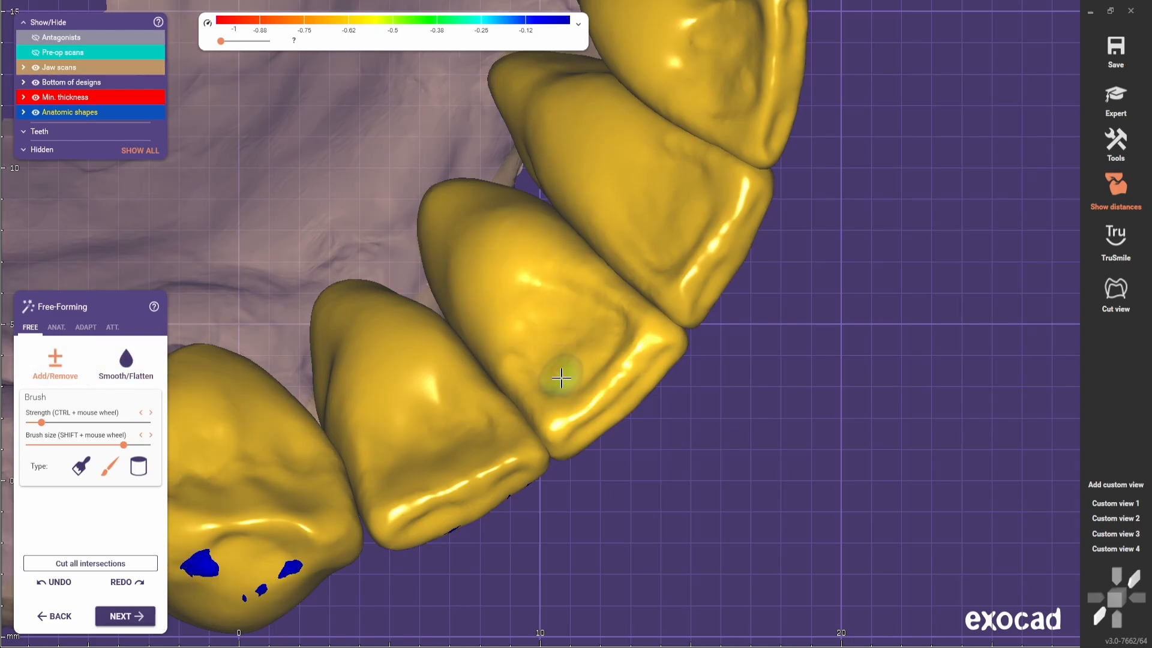
{"action": "left_click_drag", "start_coordinate": [634, 293], "coordinate": [668, 258]}
{"action": "scroll", "coordinate": [668, 258], "scroll_direction": "up", "scroll_amount": 2, "text": "ctrl"}
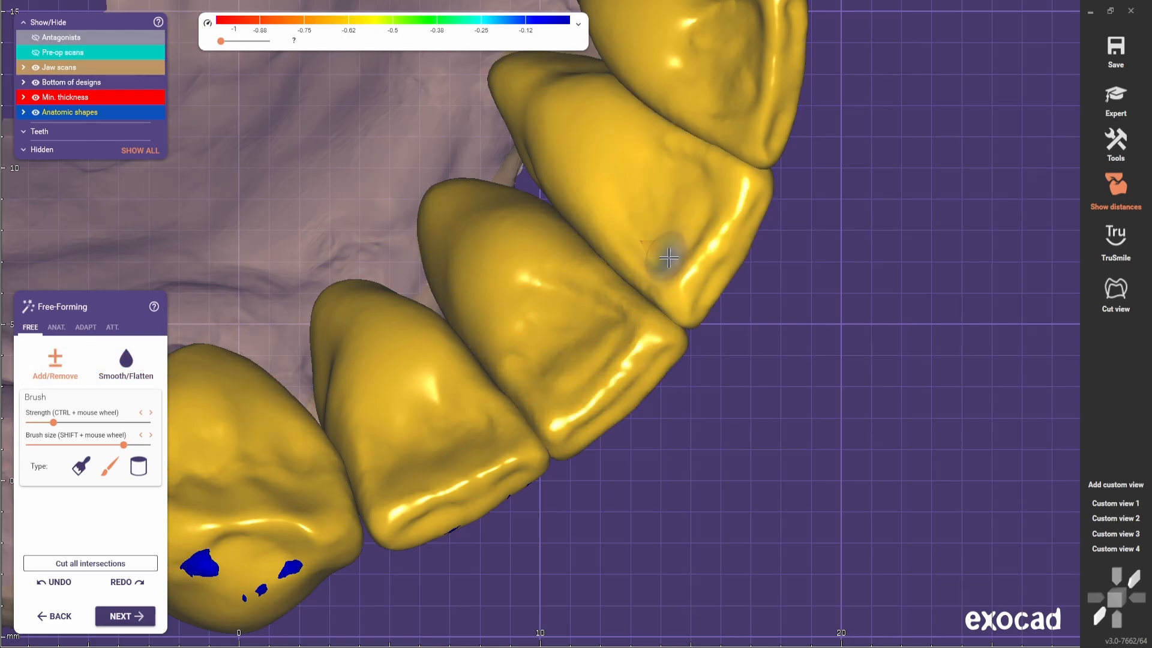
Shape the lingual surface of the left lateral incisor, and smooth it and the left central incisor at maximum brush size
{"action": "right_click_drag", "start_coordinate": [648, 261], "coordinate": [540, 360]}
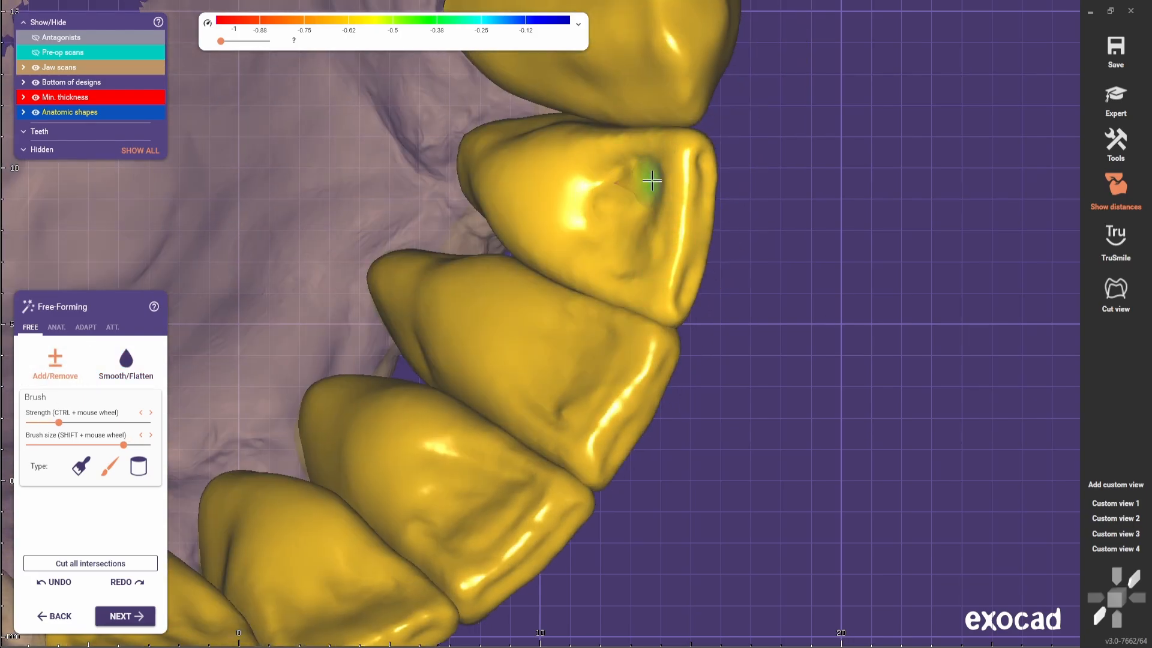
{"action": "scroll", "coordinate": [652, 181], "scroll_direction": "up", "scroll_amount": 3, "text": "shift"}
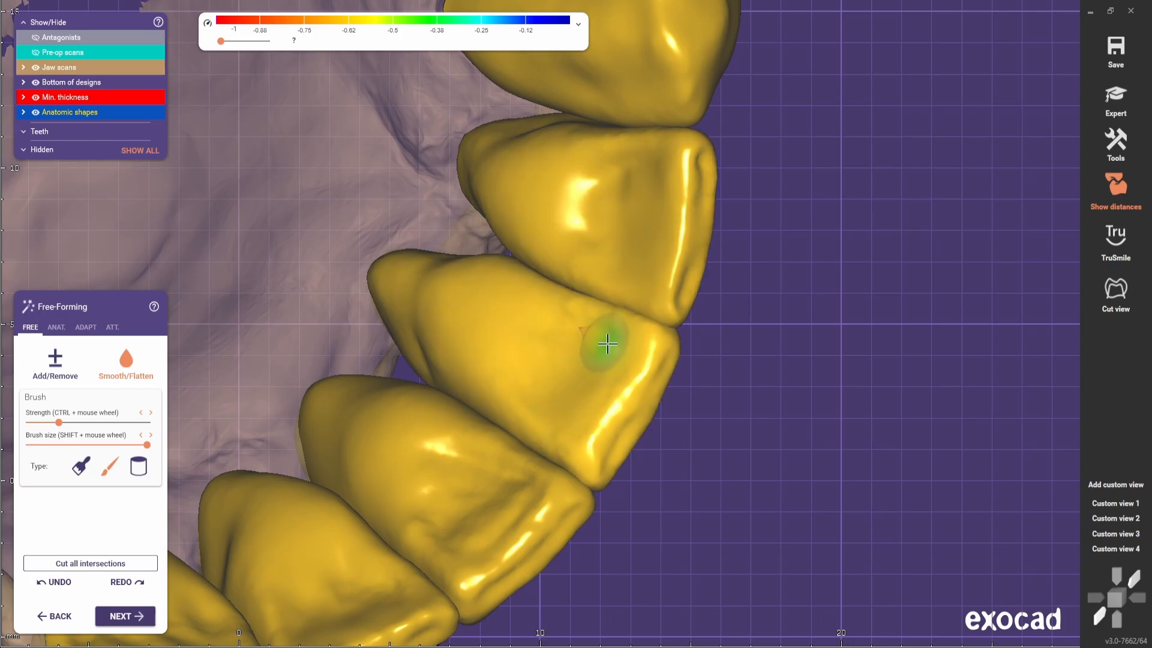
{"action": "right_click_drag", "start_coordinate": [433, 517], "coordinate": [362, 496]}
{"action": "scroll", "coordinate": [362, 496], "scroll_direction": "down", "scroll_amount": 3}
{"action": "middle_click_drag", "start_coordinate": [362, 497], "coordinate": [408, 407]}
{"action": "scroll", "coordinate": [408, 407], "scroll_direction": "up", "scroll_amount": 2}
Smooth the mesial incisal corner of the left lateral incisor in Custom view 2 with a slightly smaller brush
{"action": "left_click", "coordinate": [1115, 518]}
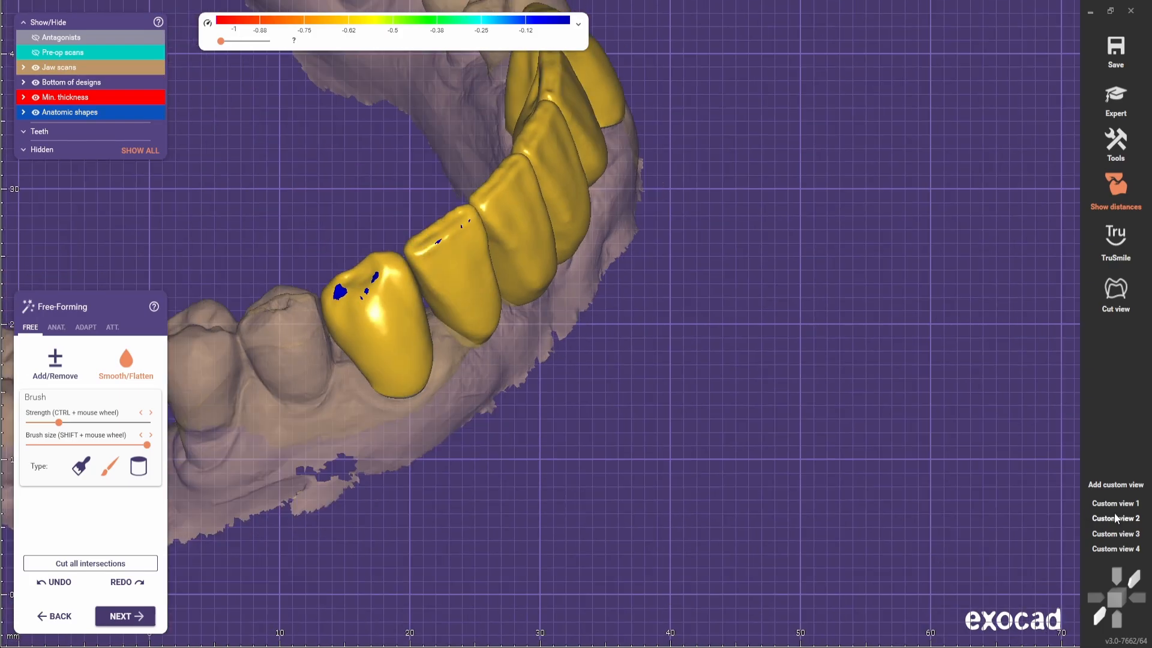
{"action": "middle_click_drag", "start_coordinate": [802, 345], "coordinate": [519, 301]}
{"action": "scroll", "coordinate": [519, 302], "scroll_direction": "up", "scroll_amount": 4}
{"action": "scroll", "coordinate": [522, 324], "scroll_direction": "down", "scroll_amount": 2, "text": "shift"}
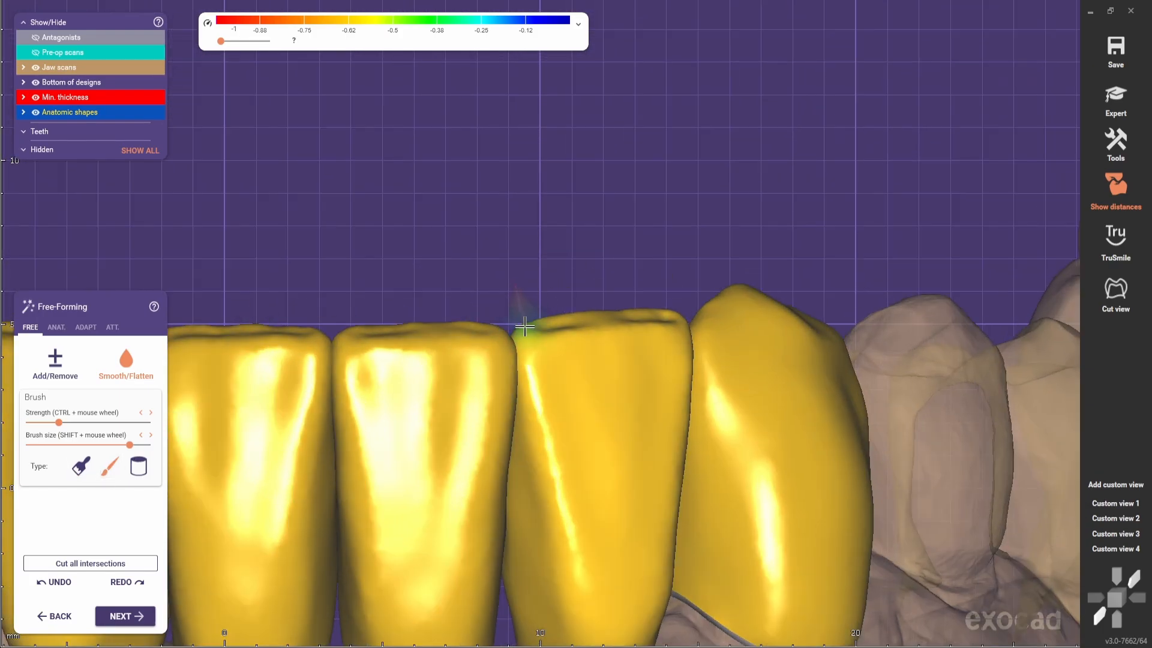
{"action": "scroll", "coordinate": [525, 324], "scroll_direction": "down", "scroll_amount": 2}
{"action": "mouse_move", "coordinate": [524, 324]}
{"action": "right_mouse_down"}
{"action": "mouse_move", "coordinate": [525, 278]}
{"action": "mouse_move", "coordinate": [558, 282]}
{"action": "right_mouse_up"}
Carve fine detail into the incisal edges of the central incisors with Add/Remove at low strength and minimum brush size
{"action": "left_click", "coordinate": [55, 370]}
{"action": "right_click_drag", "start_coordinate": [420, 324], "coordinate": [462, 374]}
{"action": "scroll", "coordinate": [462, 374], "scroll_direction": "up", "scroll_amount": 1}
{"action": "scroll", "coordinate": [462, 373], "scroll_direction": "up", "scroll_amount": 2}
{"action": "scroll", "coordinate": [462, 382], "scroll_direction": "down", "scroll_amount": 4, "text": "shift"}
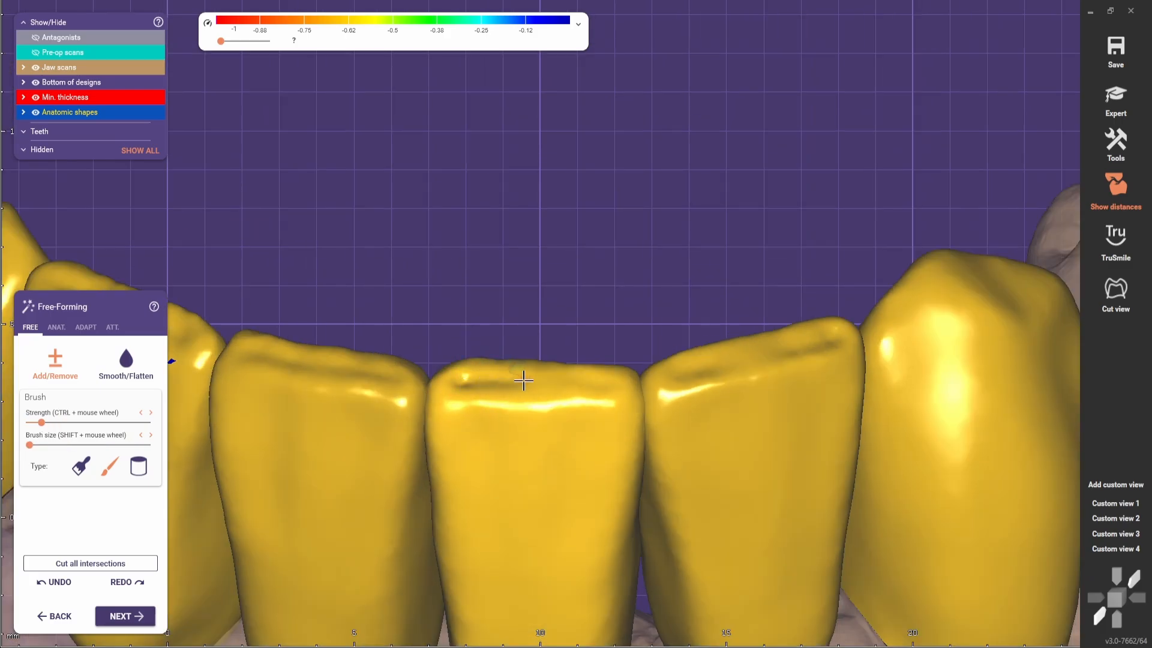
{"action": "scroll", "coordinate": [606, 382], "scroll_direction": "down", "scroll_amount": 5}
{"action": "scroll", "coordinate": [519, 355], "scroll_direction": "up", "scroll_amount": 5}
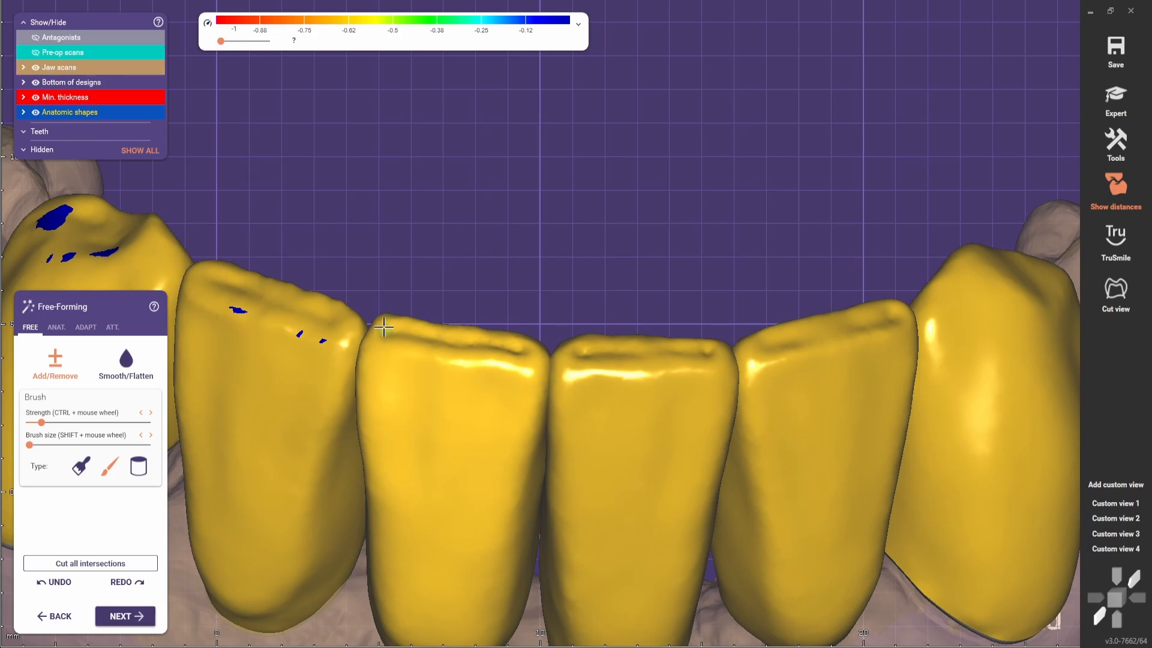
Detail the incisal edge of the right lateral incisor with Add/Remove at a slightly larger brush size
{"action": "right_click_drag", "start_coordinate": [384, 327], "coordinate": [391, 378]}
{"action": "scroll", "coordinate": [391, 379], "scroll_direction": "up", "scroll_amount": 1, "text": "shift"}
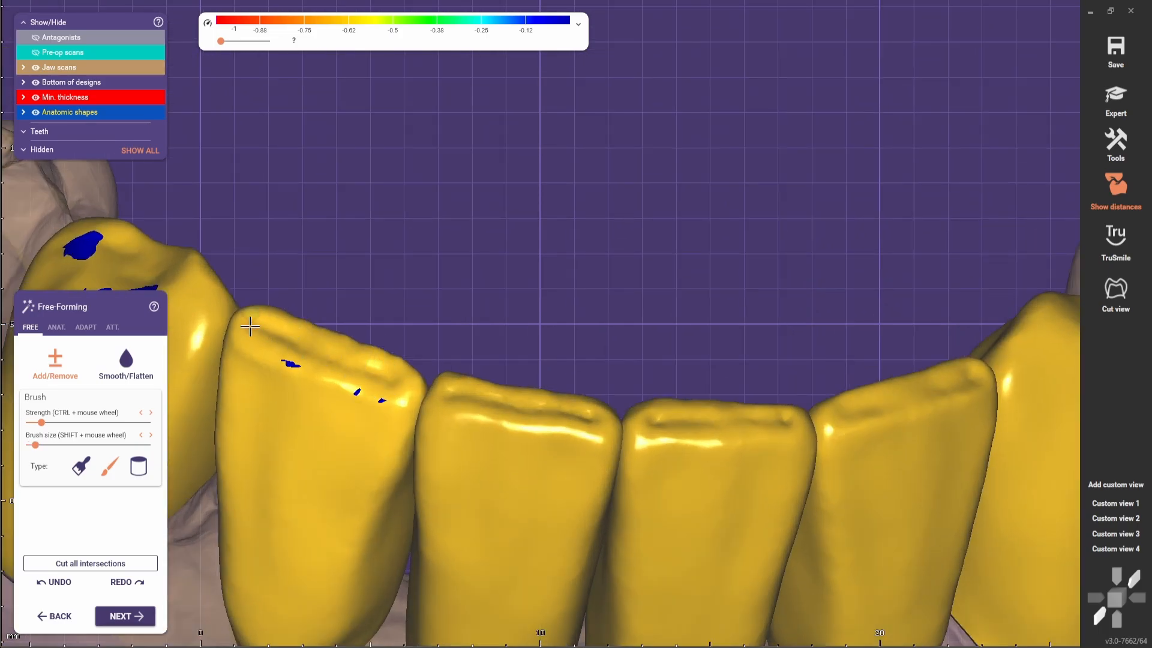
{"action": "scroll", "coordinate": [250, 327], "scroll_direction": "down", "scroll_amount": 5}
{"action": "right_click_drag", "start_coordinate": [250, 326], "coordinate": [494, 380]}
{"action": "scroll", "coordinate": [494, 380], "scroll_direction": "up", "scroll_amount": 3}
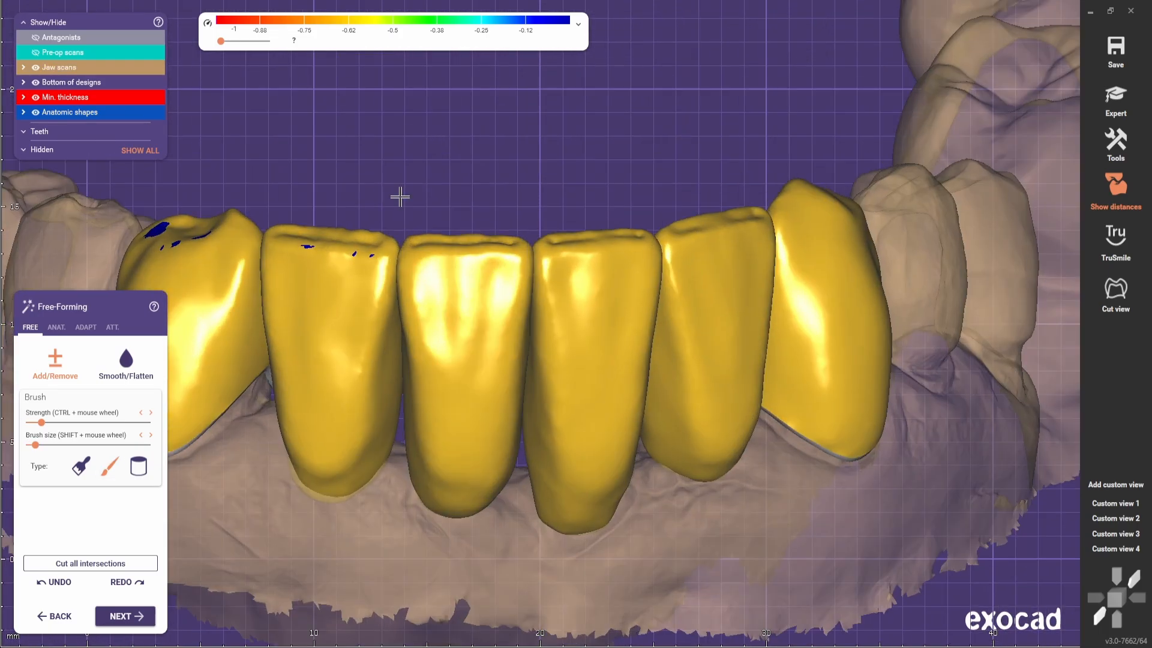
Add material to the distal incisal corner of the right central incisor with a larger brush and slightly higher strength
{"action": "scroll", "coordinate": [400, 196], "scroll_direction": "up", "scroll_amount": 2}
{"action": "right_click_drag", "start_coordinate": [405, 258], "coordinate": [534, 412]}
{"action": "scroll", "coordinate": [535, 411], "scroll_direction": "up", "scroll_amount": 3}
{"action": "scroll", "coordinate": [542, 422], "scroll_direction": "down", "scroll_amount": 2, "text": "ctrl"}
{"action": "scroll", "coordinate": [542, 422], "scroll_direction": "down", "scroll_amount": 5, "text": "shift"}
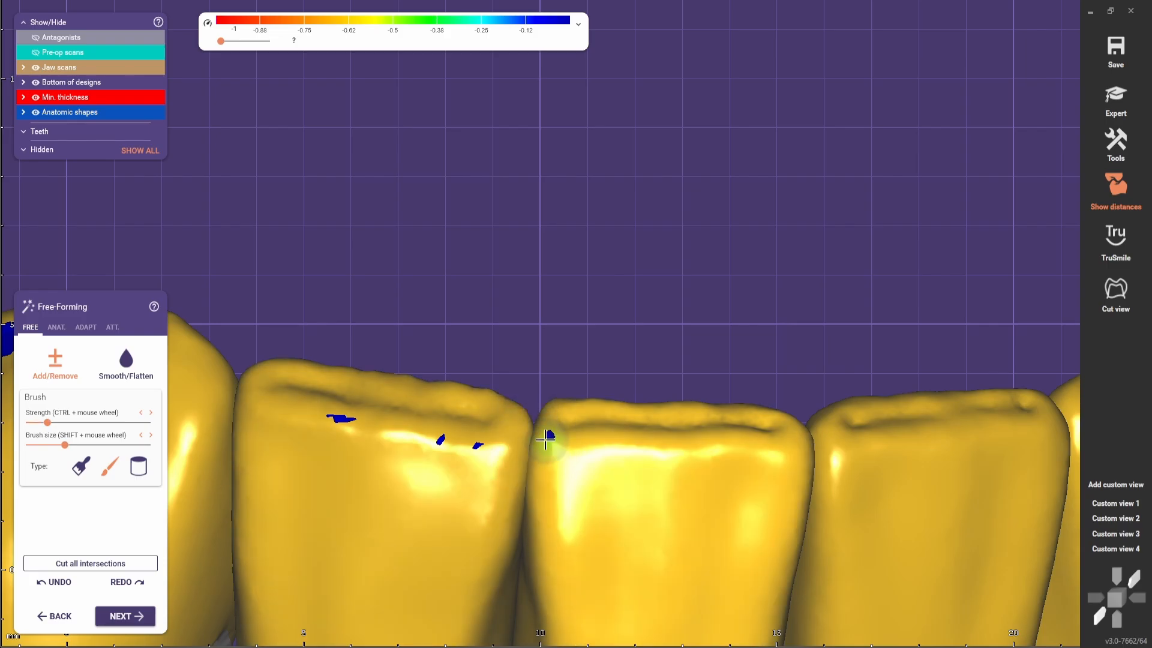
{"action": "scroll", "coordinate": [676, 376], "scroll_direction": "down", "scroll_amount": 4}
{"action": "right_click_drag", "start_coordinate": [717, 409], "coordinate": [585, 414]}
{"action": "scroll", "coordinate": [520, 445], "scroll_direction": "up", "scroll_amount": 2}
{"action": "scroll", "coordinate": [519, 445], "scroll_direction": "down", "scroll_amount": 2}
{"action": "scroll", "coordinate": [585, 414], "scroll_direction": "up", "scroll_amount": 2}
{"action": "scroll", "coordinate": [488, 411], "scroll_direction": "down", "scroll_amount": 2}
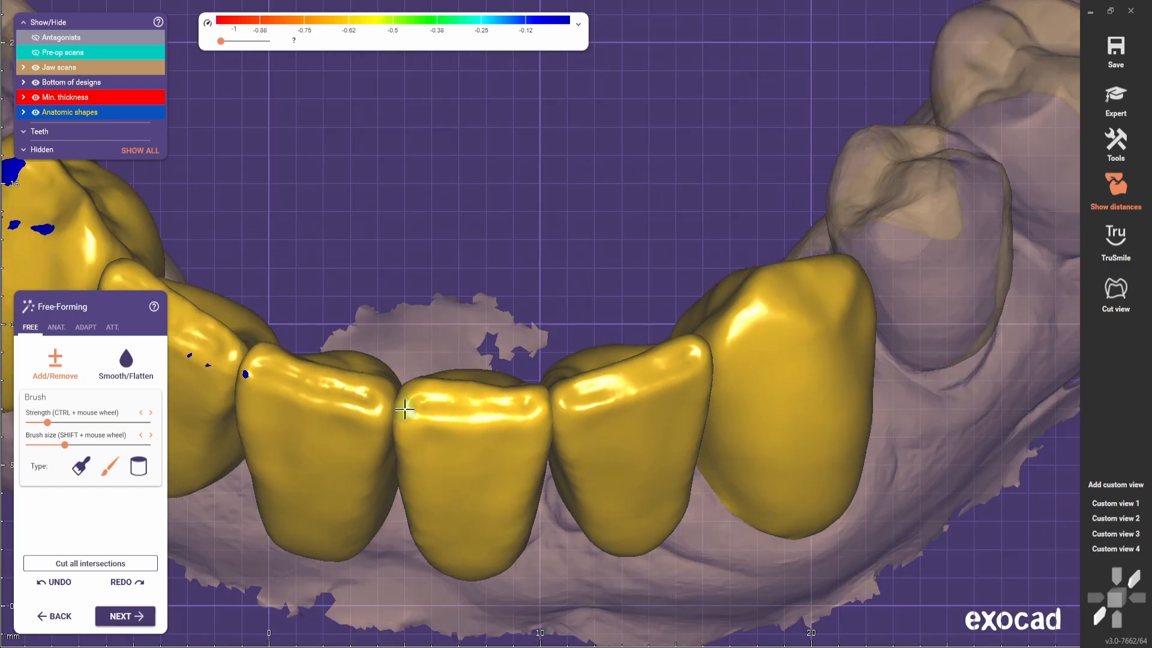
Smooth the lingual surfaces of the central incisors and left lateral incisor with Smooth/Flatten at a larger brush size
{"action": "right_click_drag", "start_coordinate": [404, 406], "coordinate": [453, 448]}
{"action": "scroll", "coordinate": [452, 448], "scroll_direction": "up", "scroll_amount": 3}
{"action": "scroll", "coordinate": [437, 471], "scroll_direction": "up", "scroll_amount": 3, "text": "shift"}
{"action": "mouse_move", "coordinate": [437, 470]}
{"action": "left_mouse_down", "text": "shift"}
{"action": "mouse_move", "coordinate": [484, 484]}
{"action": "mouse_move", "coordinate": [404, 463]}
{"action": "left_mouse_up", "text": "shift"}
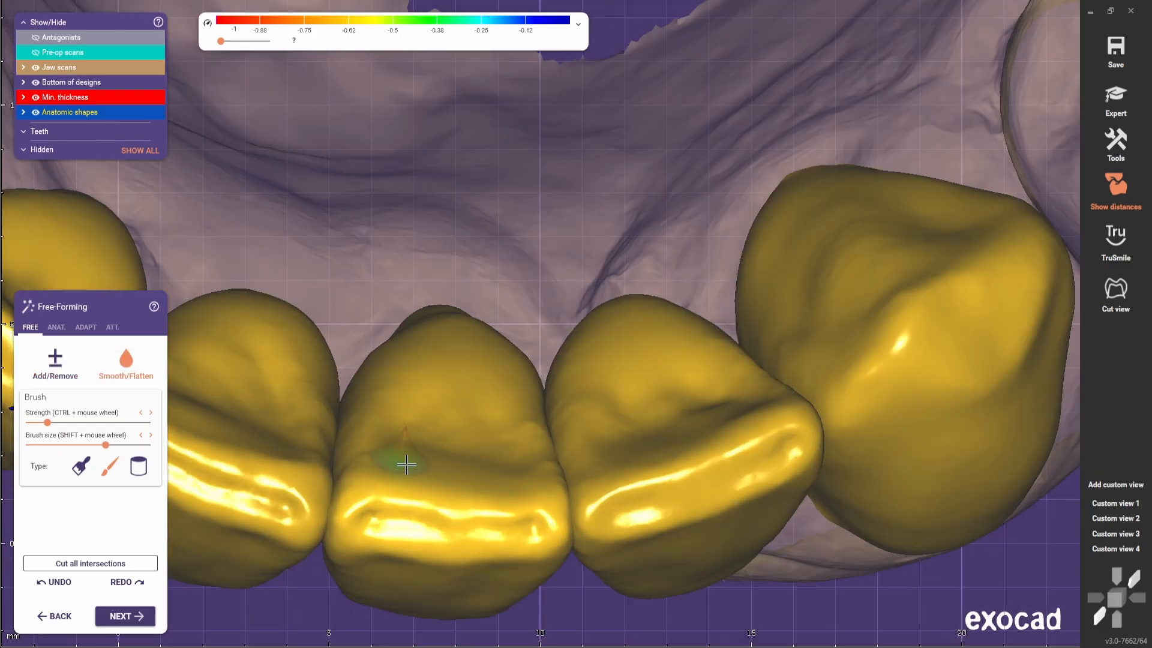
{"action": "left_click_drag", "start_coordinate": [621, 432], "coordinate": [733, 393]}
{"action": "scroll", "coordinate": [733, 393], "scroll_direction": "down", "scroll_amount": 2}
{"action": "right_click_drag", "start_coordinate": [733, 393], "coordinate": [462, 427]}
{"action": "scroll", "coordinate": [450, 428], "scroll_direction": "up", "scroll_amount": 2}
{"action": "left_click_drag", "start_coordinate": [420, 456], "coordinate": [334, 420]}
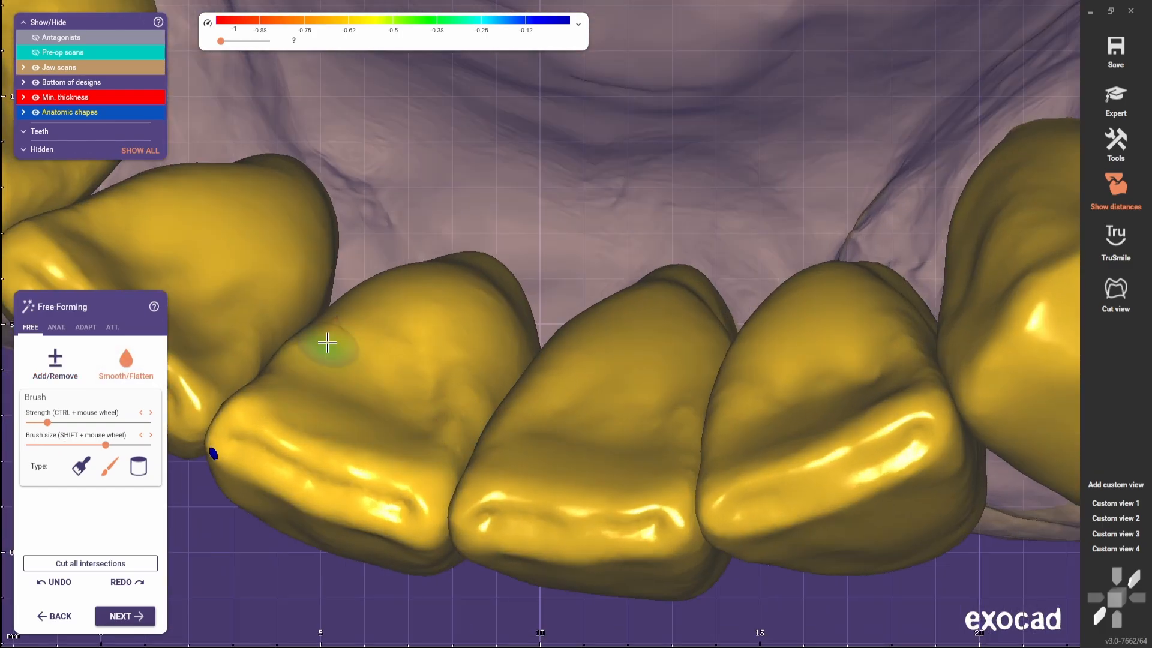
Examine the incisal edges of all six crowns from the labial and incisal directions
{"action": "scroll", "coordinate": [328, 342], "scroll_direction": "down", "scroll_amount": 2}
{"action": "right_click_drag", "start_coordinate": [944, 506], "coordinate": [666, 329]}
{"action": "scroll", "coordinate": [666, 330], "scroll_direction": "down", "scroll_amount": 4}
{"action": "scroll", "coordinate": [617, 305], "scroll_direction": "up", "scroll_amount": 4}
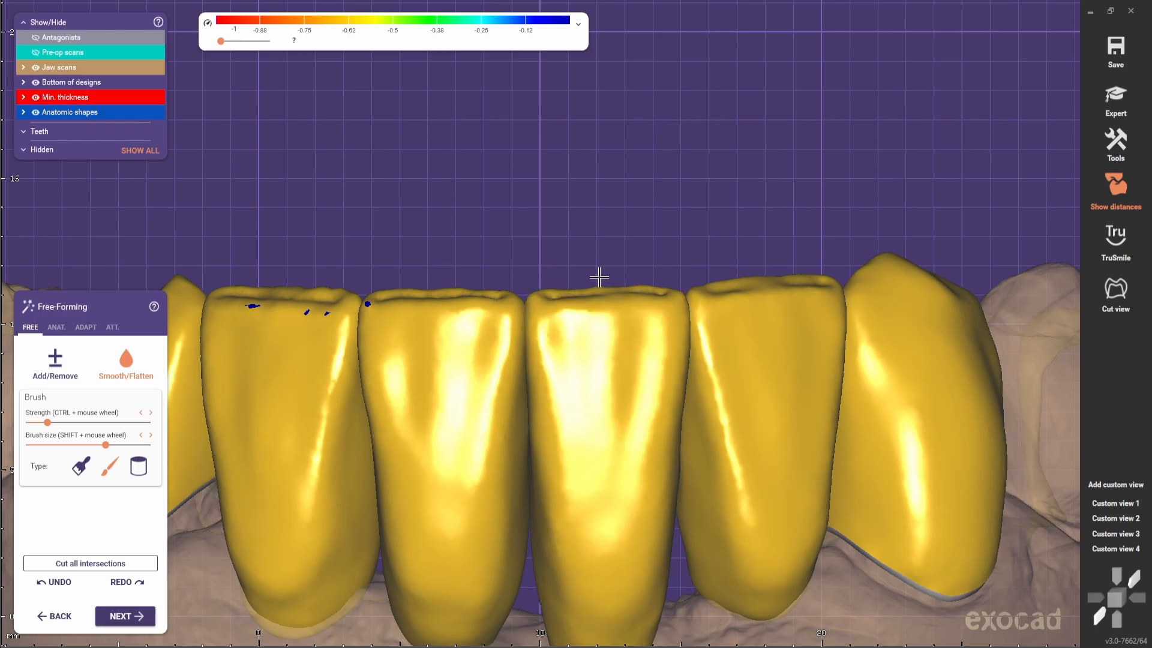
{"action": "scroll", "coordinate": [603, 281], "scroll_direction": "up", "scroll_amount": 2}
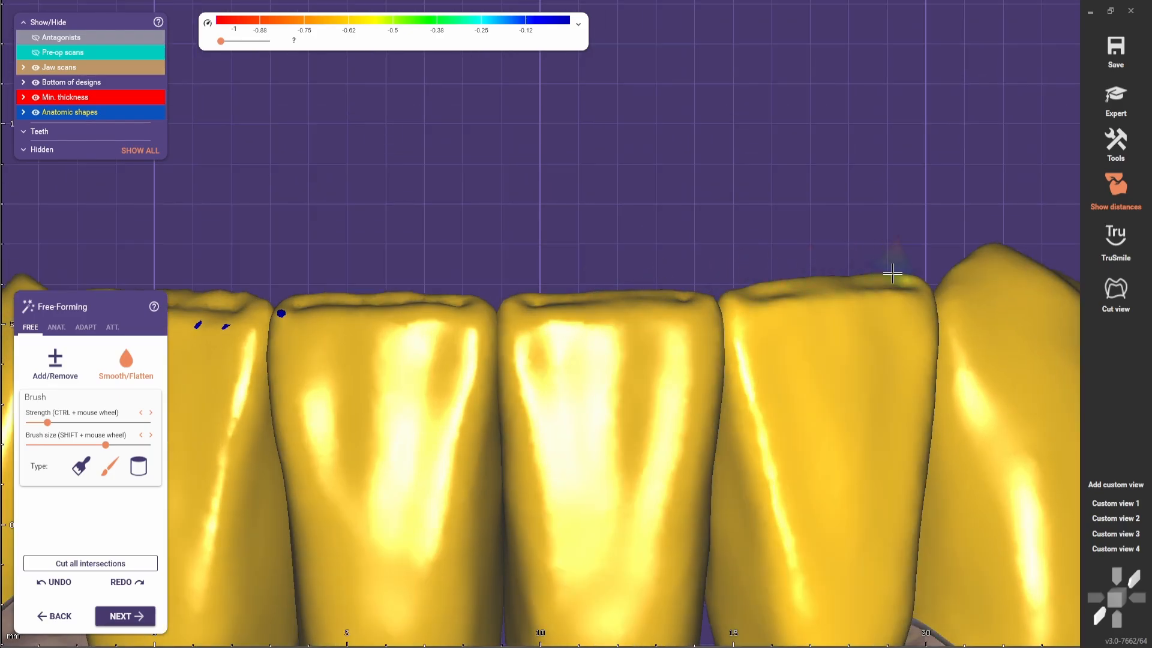
{"action": "scroll", "coordinate": [324, 296], "scroll_direction": "down", "scroll_amount": 3}
{"action": "right_click_drag", "start_coordinate": [324, 296], "coordinate": [368, 218]}
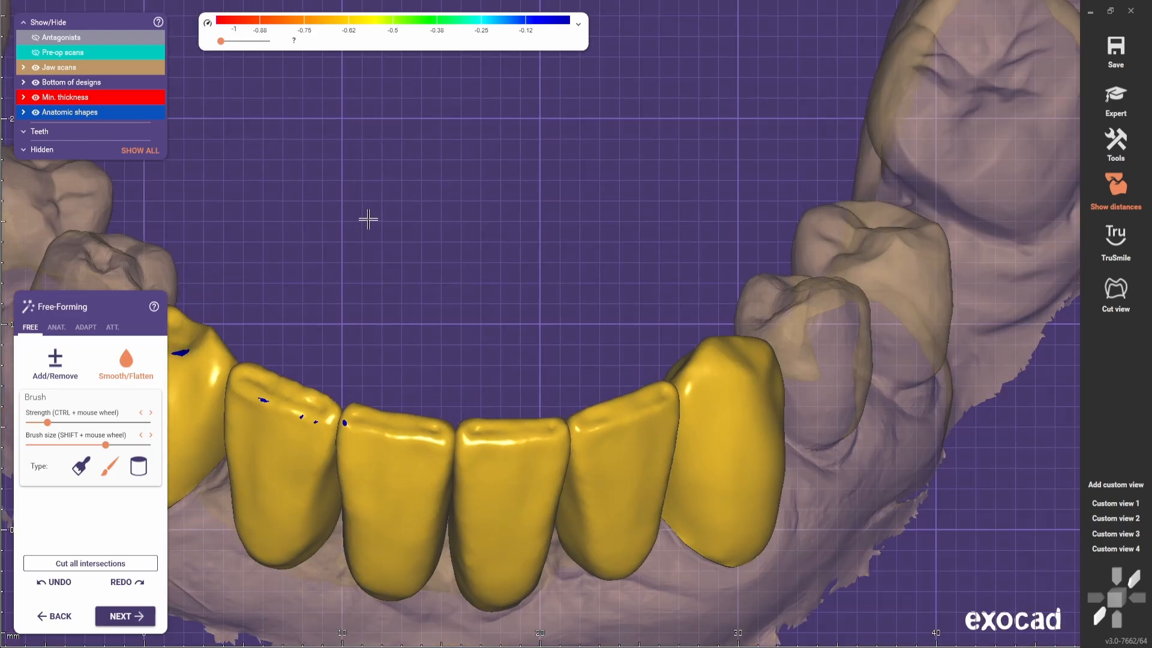
Adapt the crowns to remove the blue-marked areas on the right canine and the right incisors
{"action": "scroll", "coordinate": [290, 349], "scroll_direction": "up", "scroll_amount": 3}
{"action": "left_click", "coordinate": [86, 327]}
{"action": "left_click", "coordinate": [90, 389]}
{"action": "scroll", "coordinate": [261, 303], "scroll_direction": "down", "scroll_amount": 3}
{"action": "right_click_drag", "start_coordinate": [261, 303], "coordinate": [383, 329]}
{"action": "scroll", "coordinate": [384, 329], "scroll_direction": "up", "scroll_amount": 2}
{"action": "left_click", "coordinate": [56, 327]}
{"action": "scroll", "coordinate": [448, 344], "scroll_direction": "down", "scroll_amount": 3}
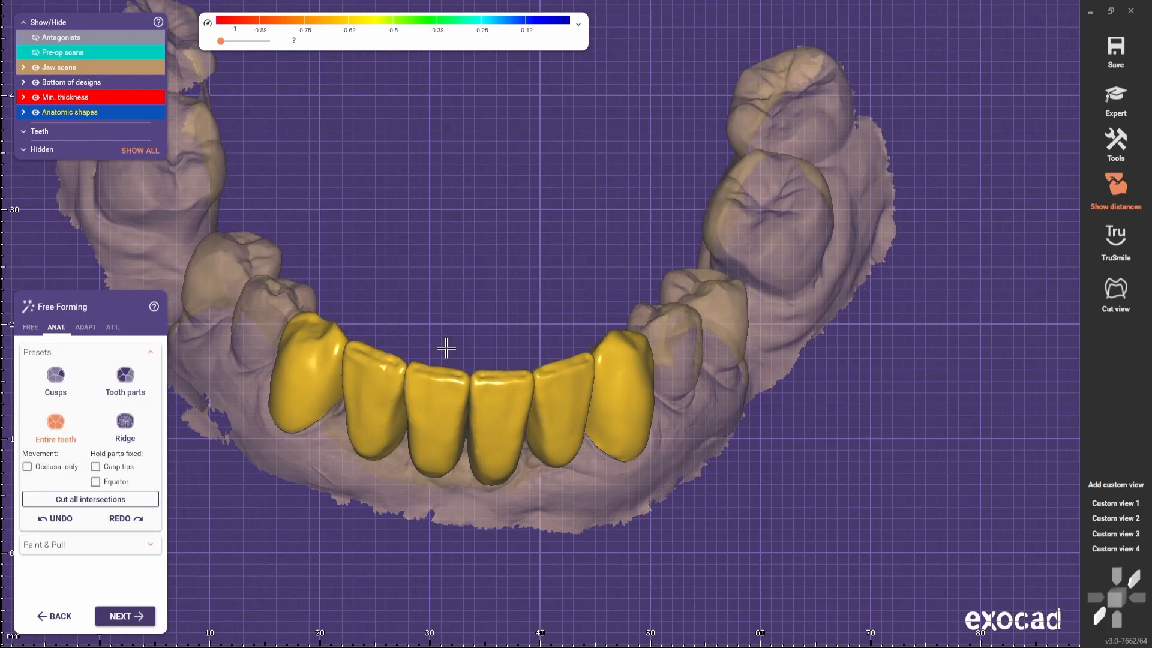
Add material to the labial surfaces of the incisors near their incisal edges with Add/Remove, increasing the brush size to maximum
{"action": "scroll", "coordinate": [448, 345], "scroll_direction": "up", "scroll_amount": 4}
{"action": "left_click", "coordinate": [30, 327]}
{"action": "left_click", "coordinate": [71, 373]}
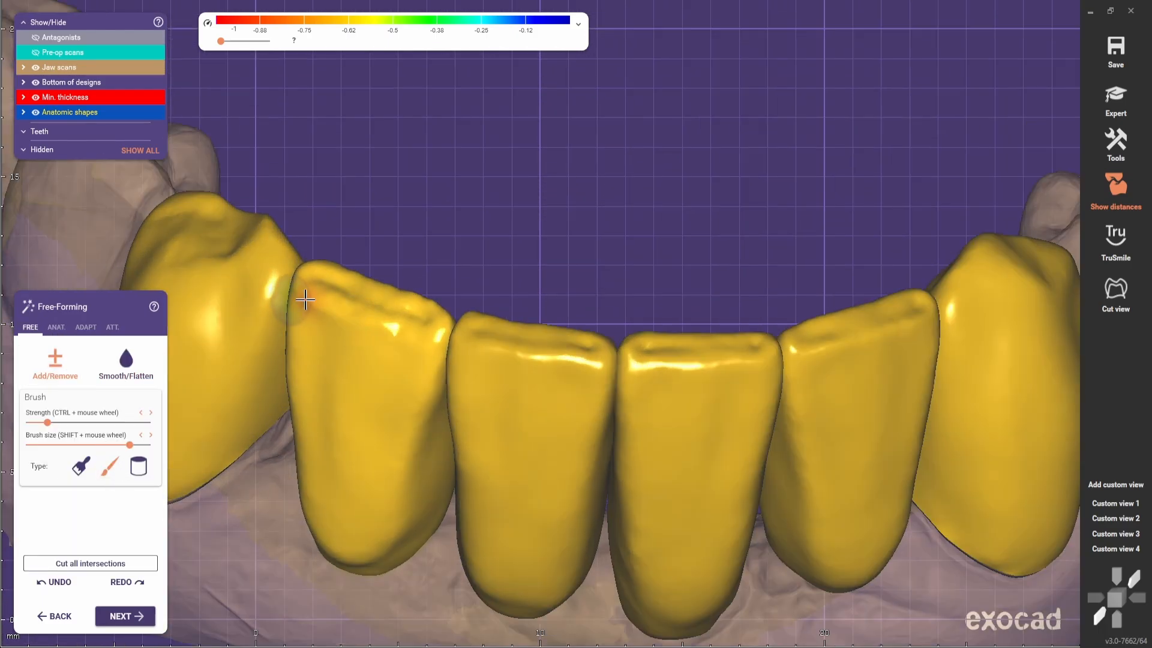
{"action": "left_click_drag", "start_coordinate": [378, 336], "coordinate": [452, 347]}
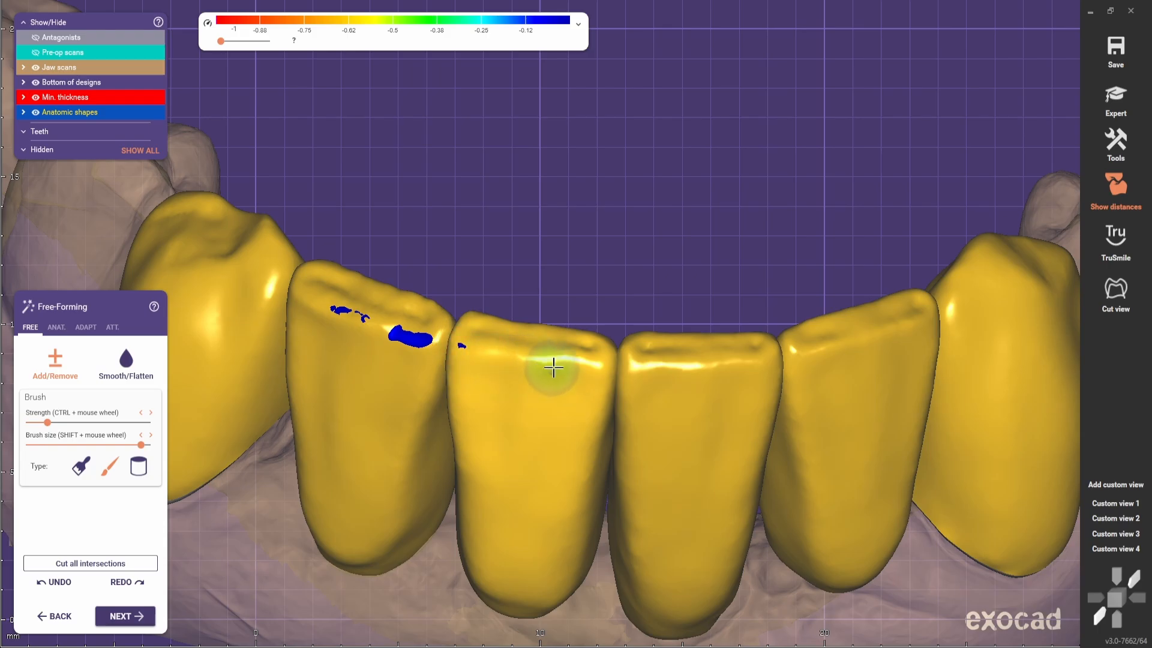
{"action": "scroll", "coordinate": [553, 367], "scroll_direction": "down", "scroll_amount": 4}
{"action": "mouse_move", "coordinate": [553, 367]}
{"action": "right_mouse_down"}
{"action": "mouse_move", "coordinate": [612, 314]}
{"action": "mouse_move", "coordinate": [607, 203]}
{"action": "right_mouse_up"}
{"action": "scroll", "coordinate": [607, 204], "scroll_direction": "up", "scroll_amount": 2}
{"action": "scroll", "coordinate": [578, 206], "scroll_direction": "up", "scroll_amount": 1, "text": "shift"}
{"action": "scroll", "coordinate": [636, 231], "scroll_direction": "down", "scroll_amount": 2}
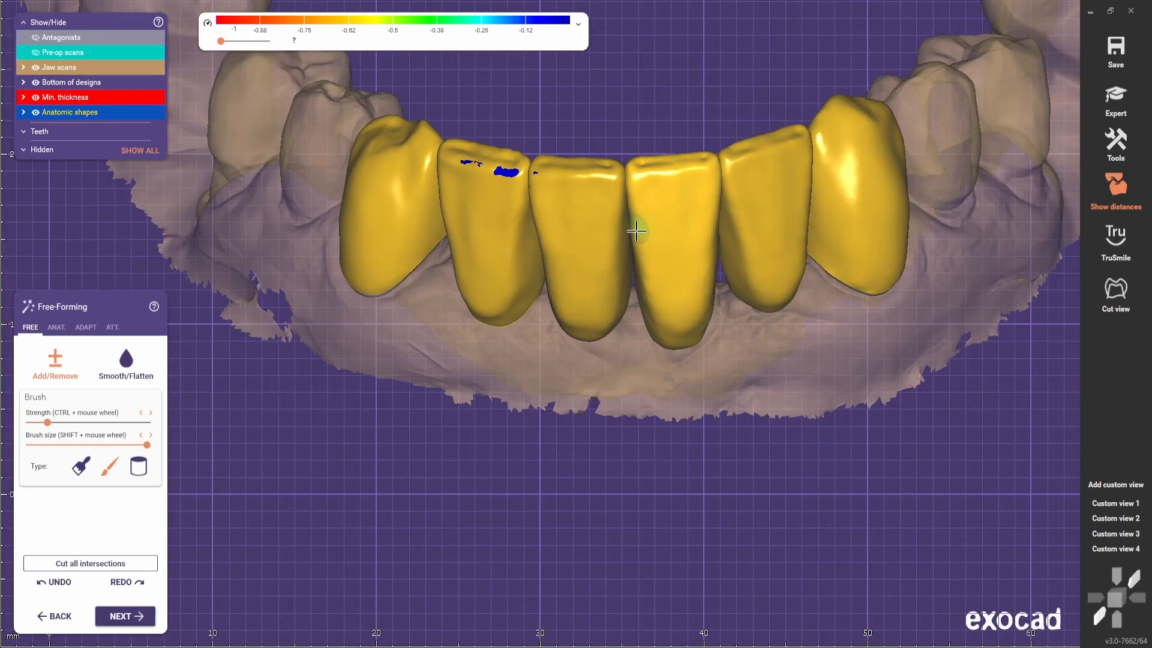
{"action": "scroll", "coordinate": [636, 231], "scroll_direction": "up", "scroll_amount": 1}
{"action": "left_click_drag", "start_coordinate": [648, 288], "coordinate": [772, 268]}
{"action": "scroll", "coordinate": [598, 307], "scroll_direction": "down", "scroll_amount": 3}
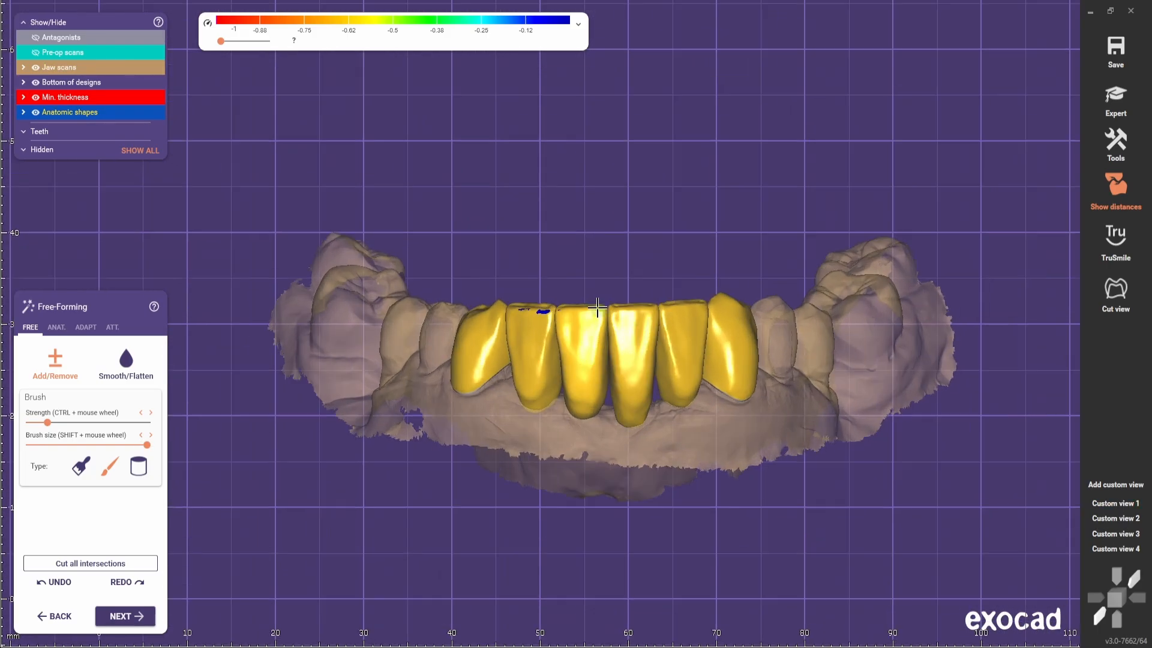
Adapt the crowns again to remove the blue-marked areas on the right lateral and central incisors
{"action": "scroll", "coordinate": [598, 308], "scroll_direction": "up", "scroll_amount": 4}
{"action": "left_click", "coordinate": [86, 327]}
{"action": "left_click", "coordinate": [30, 327]}
Smooth the labial incisal margins of the right lateral and central incisors with Smooth/Flatten, reducing the brush to minimum size
{"action": "left_click", "coordinate": [126, 360]}
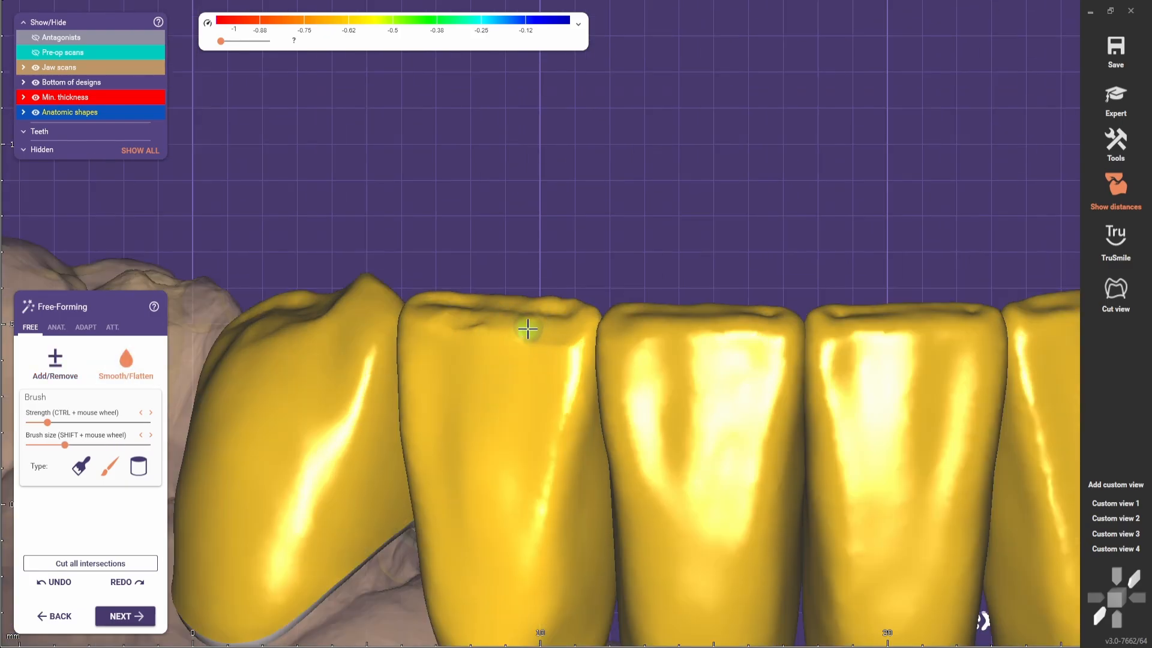
{"action": "right_click_drag", "start_coordinate": [407, 321], "coordinate": [461, 311]}
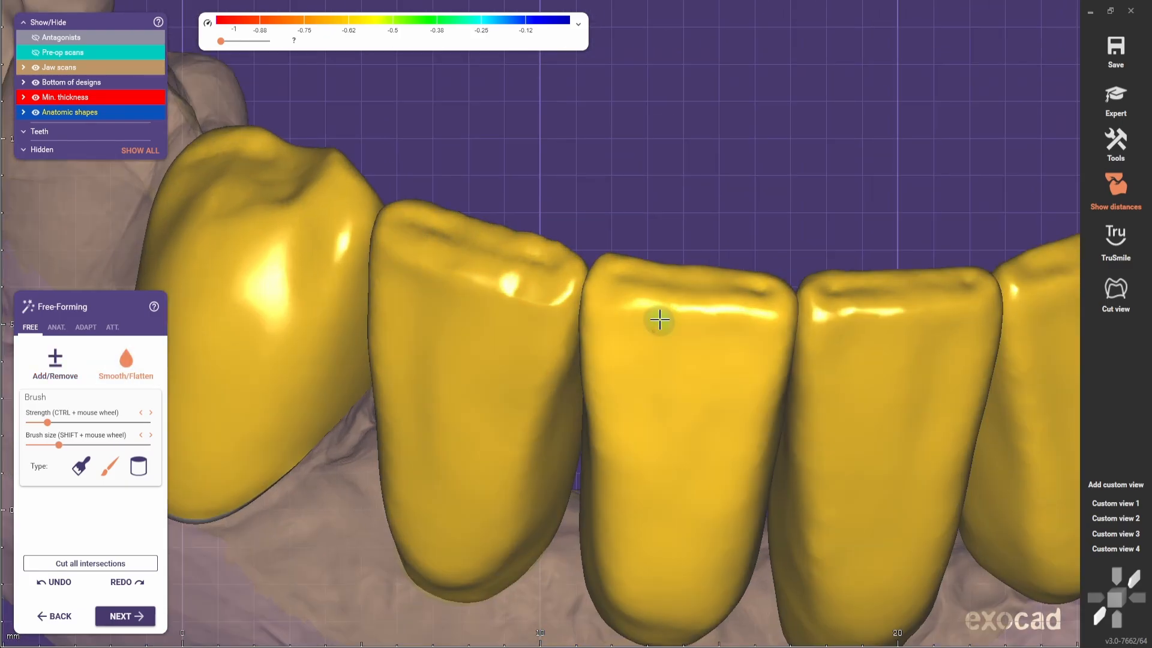
{"action": "key", "text": "2"}
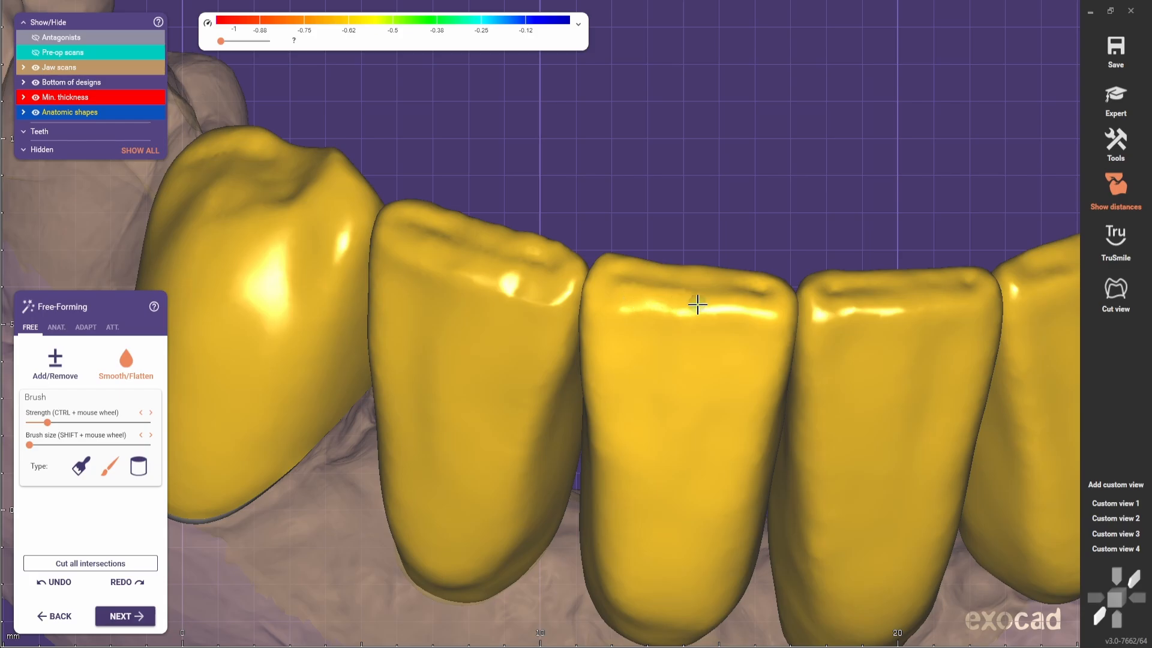
{"action": "left_click_drag", "start_coordinate": [738, 310], "coordinate": [799, 309]}
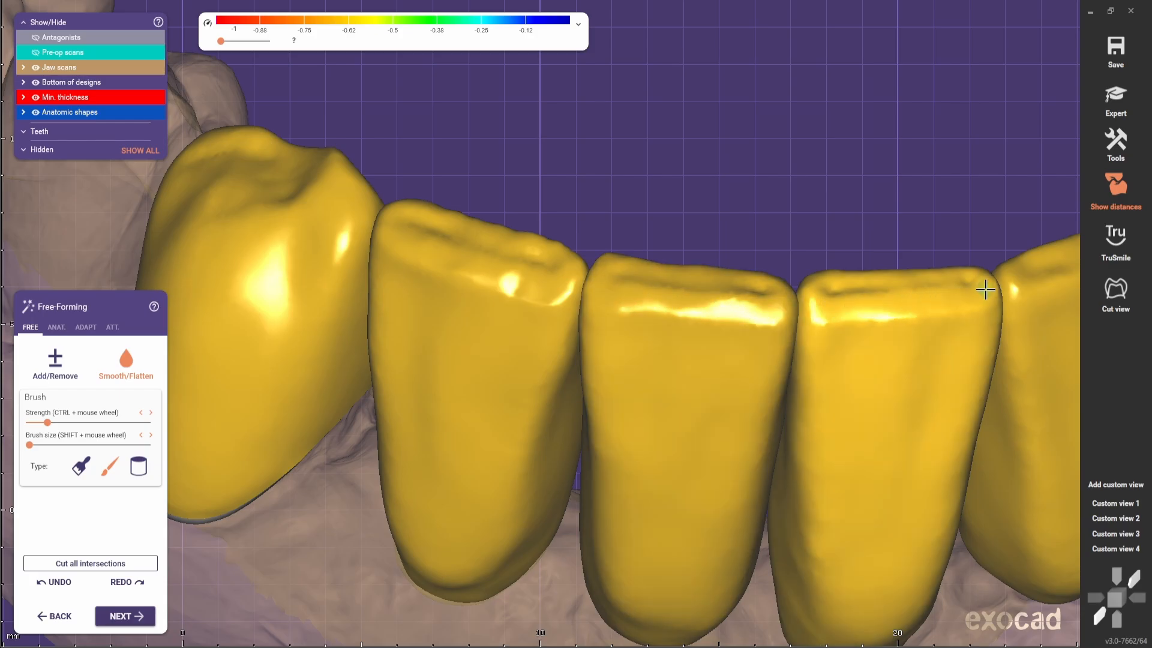
Smooth the incisal edges of both central incisors and the left lateral incisor at minimum brush size
{"action": "scroll", "coordinate": [985, 290], "scroll_direction": "down", "scroll_amount": 5}
{"action": "right_click_drag", "start_coordinate": [869, 399], "coordinate": [522, 289]}
{"action": "scroll", "coordinate": [523, 290], "scroll_direction": "up", "scroll_amount": 3}
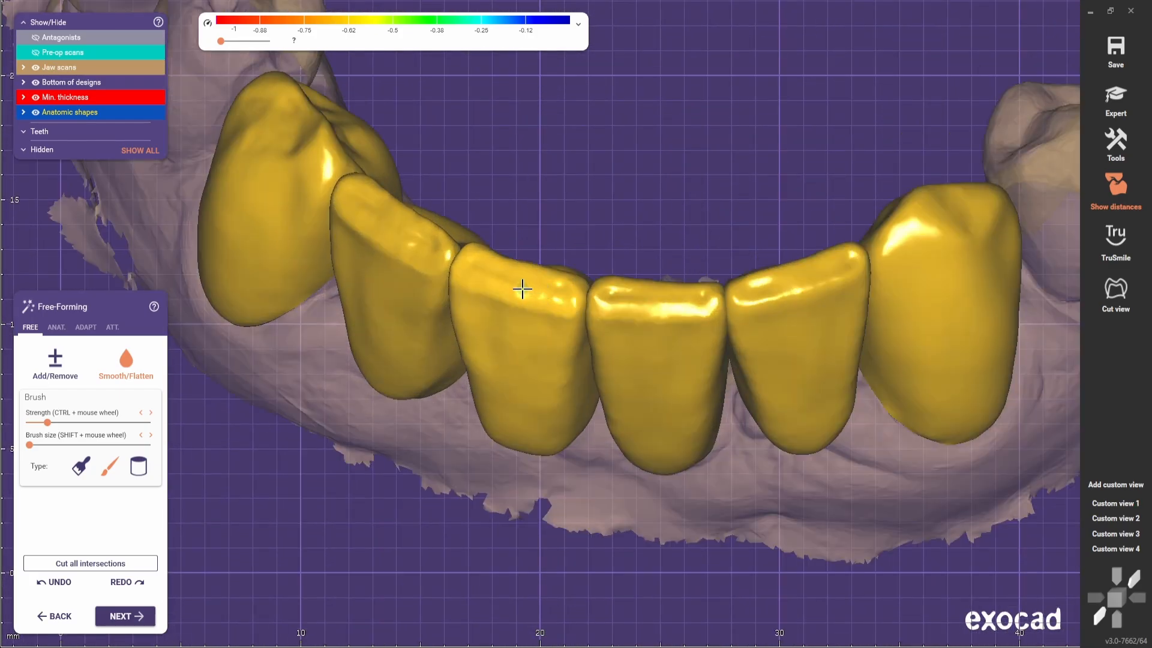
{"action": "left_click_drag", "start_coordinate": [551, 294], "coordinate": [689, 305]}
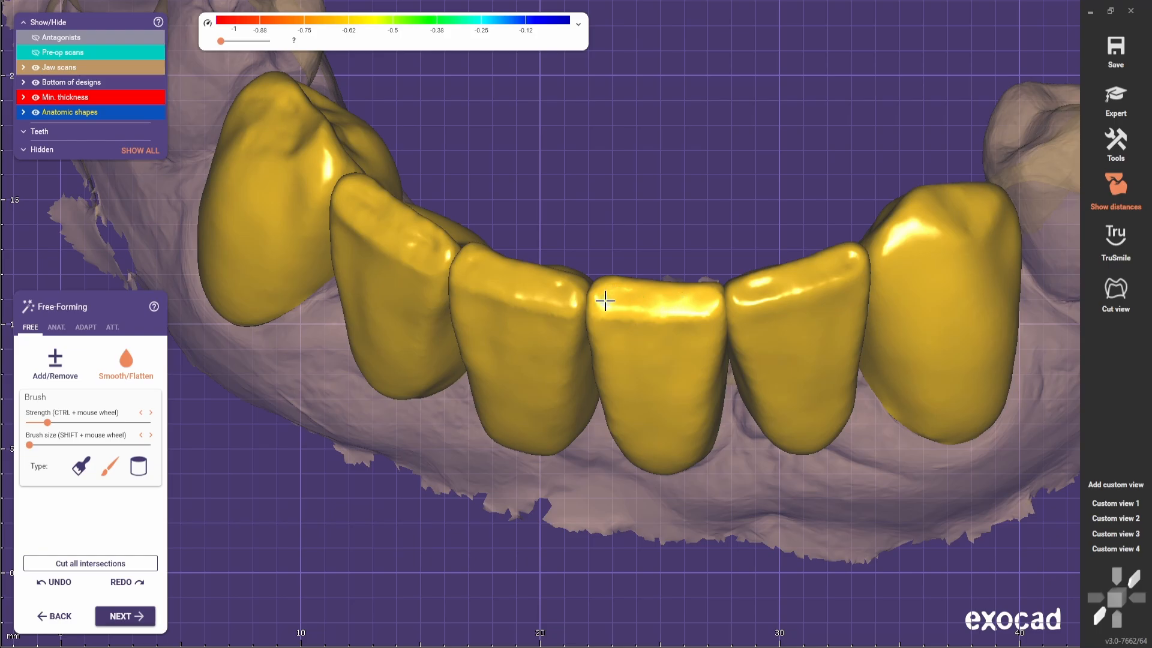
{"action": "left_click_drag", "start_coordinate": [605, 301], "coordinate": [740, 300]}
{"action": "right_click_drag", "start_coordinate": [831, 276], "coordinate": [1016, 476]}
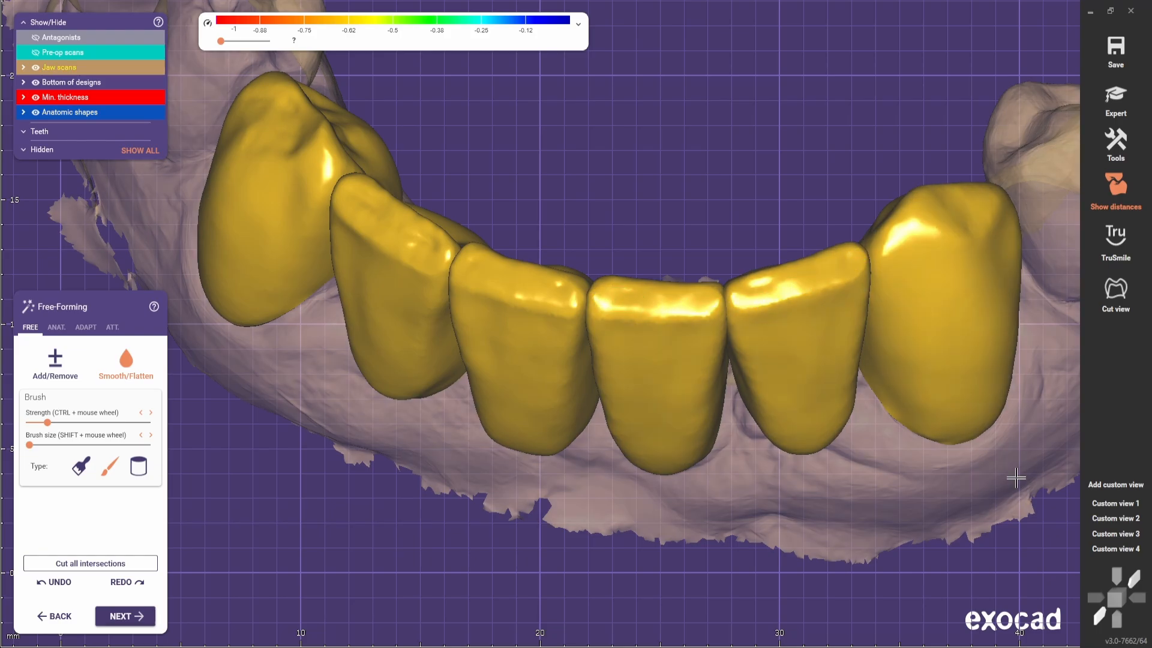
Smooth the remaining irregularities on the incisal edges of the left and right lateral incisors
{"action": "scroll", "coordinate": [1020, 476], "scroll_direction": "down", "scroll_amount": 5}
{"action": "scroll", "coordinate": [622, 304], "scroll_direction": "up", "scroll_amount": 8}
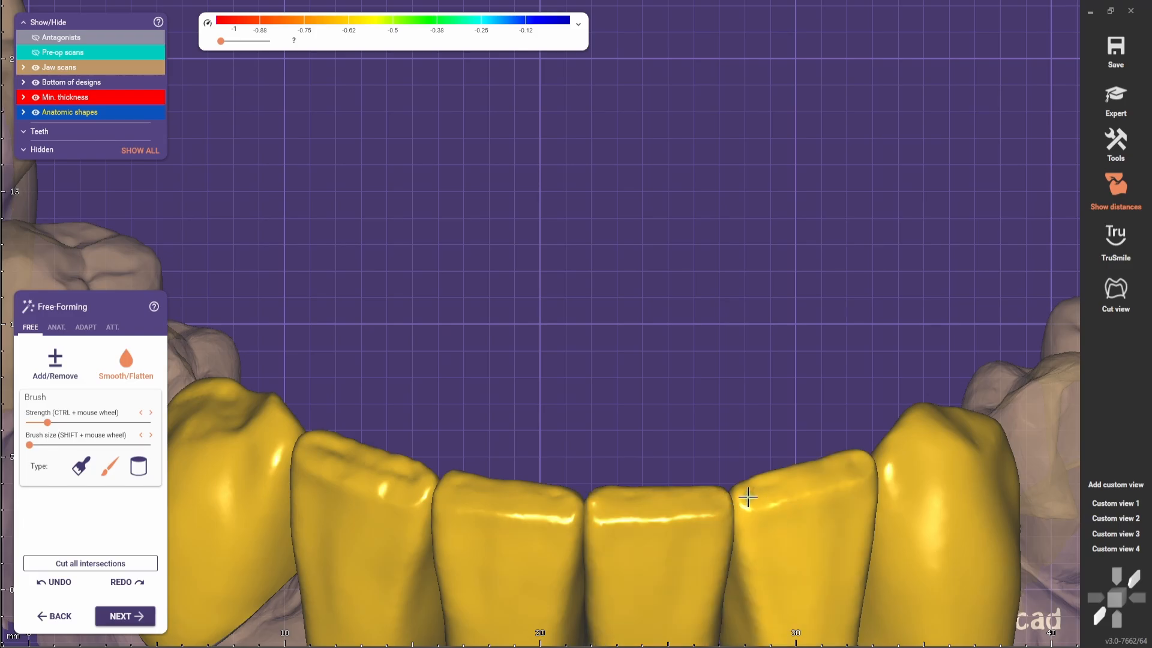
{"action": "scroll", "coordinate": [542, 394], "scroll_direction": "down", "scroll_amount": 5}
{"action": "scroll", "coordinate": [469, 437], "scroll_direction": "up", "scroll_amount": 5}
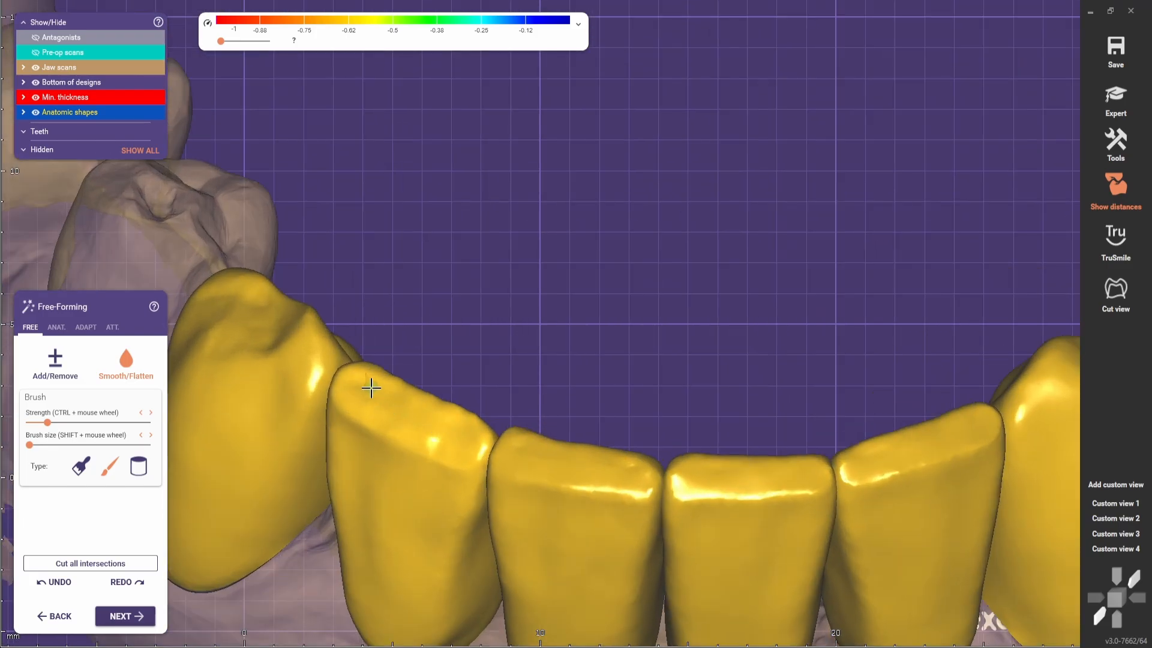
{"action": "scroll", "coordinate": [372, 387], "scroll_direction": "down", "scroll_amount": 5}
{"action": "scroll", "coordinate": [434, 433], "scroll_direction": "up", "scroll_amount": 4}
Refine the lingual surfaces of the central incisors with the broad brush type, using Add/Remove and Smooth/Flatten
{"action": "mouse_move", "coordinate": [426, 321]}
{"action": "right_mouse_down"}
{"action": "mouse_move", "coordinate": [434, 433]}
{"action": "mouse_move", "coordinate": [454, 480]}
{"action": "right_mouse_up"}
{"action": "scroll", "coordinate": [455, 480], "scroll_direction": "down", "scroll_amount": 2}
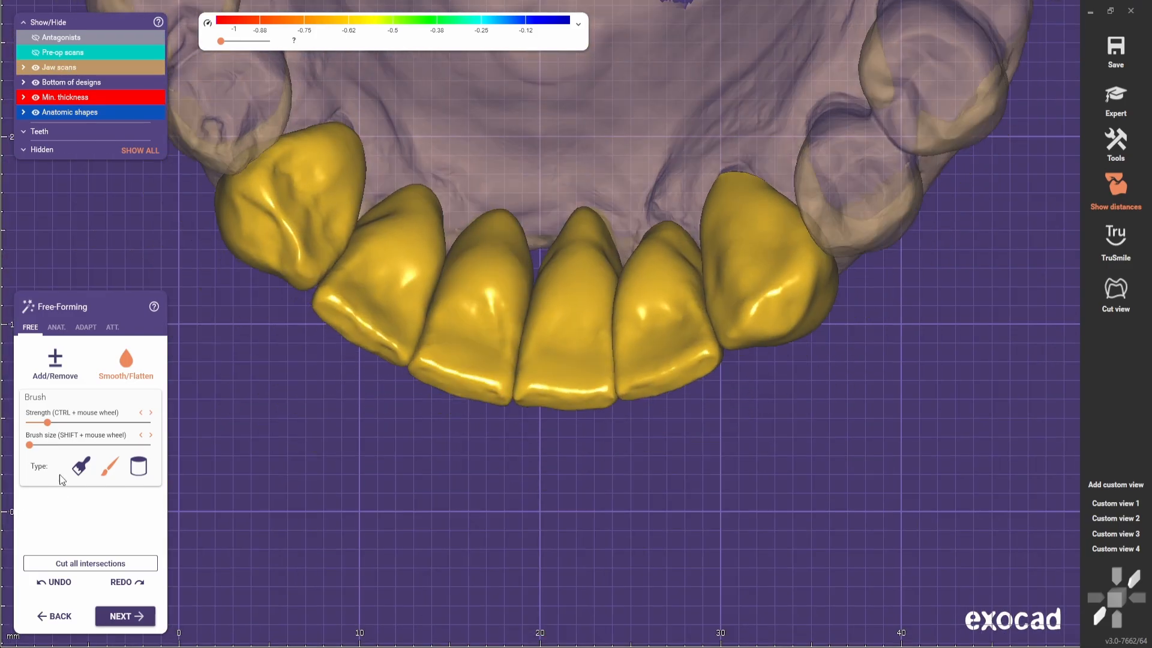
{"action": "left_click", "coordinate": [55, 364]}
{"action": "left_click", "coordinate": [80, 467]}
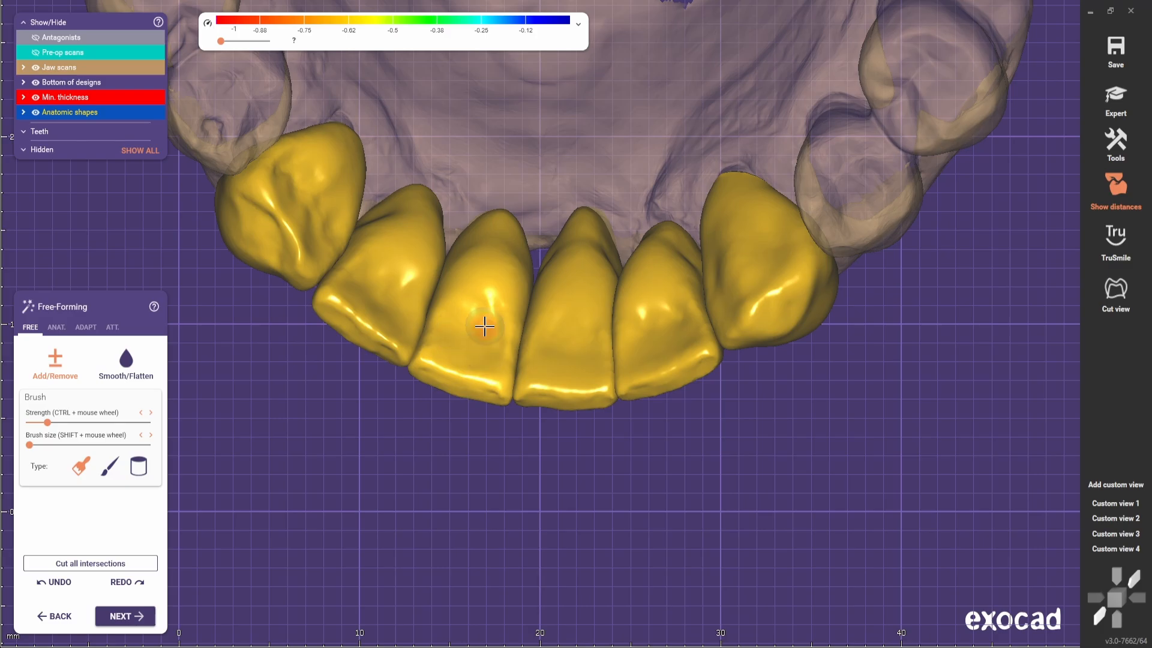
{"action": "scroll", "coordinate": [551, 304], "scroll_direction": "down", "scroll_amount": 2}
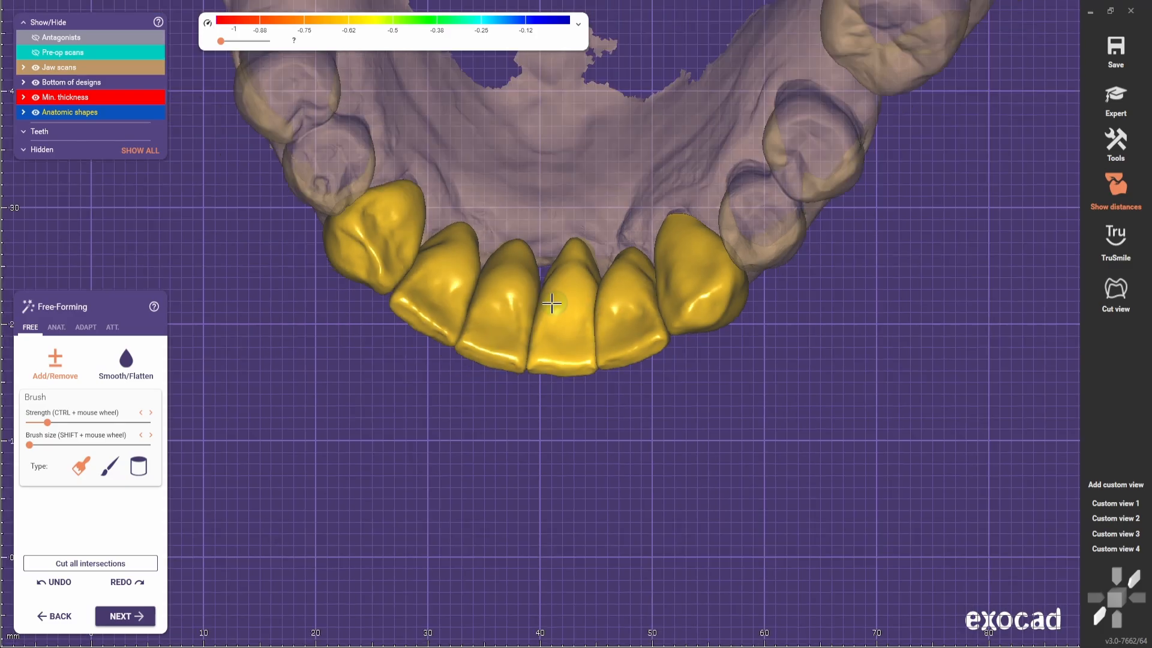
{"action": "scroll", "coordinate": [645, 345], "scroll_direction": "up", "scroll_amount": 3}
{"action": "left_click", "coordinate": [105, 368]}
{"action": "scroll", "coordinate": [774, 357], "scroll_direction": "up", "scroll_amount": 2}
{"action": "scroll", "coordinate": [780, 384], "scroll_direction": "down", "scroll_amount": 5}
{"action": "right_click_drag", "start_coordinate": [742, 510], "coordinate": [740, 408]}
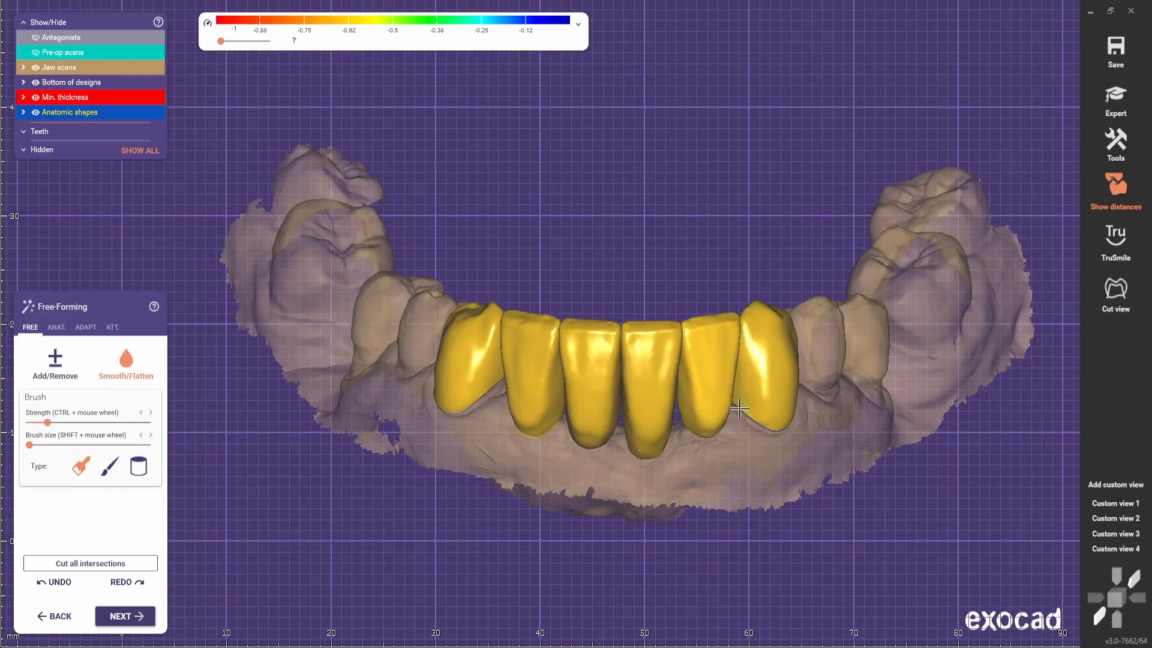
Examine the six anterior crowns from the labial side, including the right canine and incisal edges close up
{"action": "scroll", "coordinate": [636, 399], "scroll_direction": "up", "scroll_amount": 3}
{"action": "scroll", "coordinate": [543, 539], "scroll_direction": "down", "scroll_amount": 4}
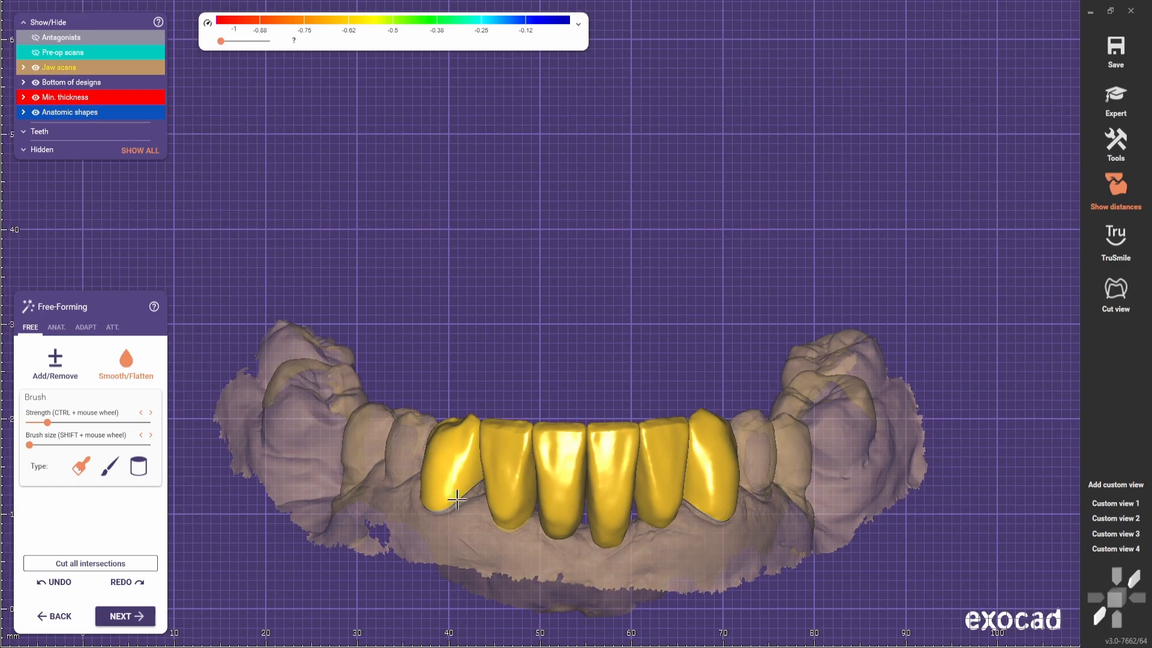
{"action": "scroll", "coordinate": [453, 499], "scroll_direction": "up", "scroll_amount": 5}
{"action": "right_click_drag", "start_coordinate": [453, 498], "coordinate": [521, 455]}
{"action": "scroll", "coordinate": [521, 455], "scroll_direction": "up", "scroll_amount": 3}
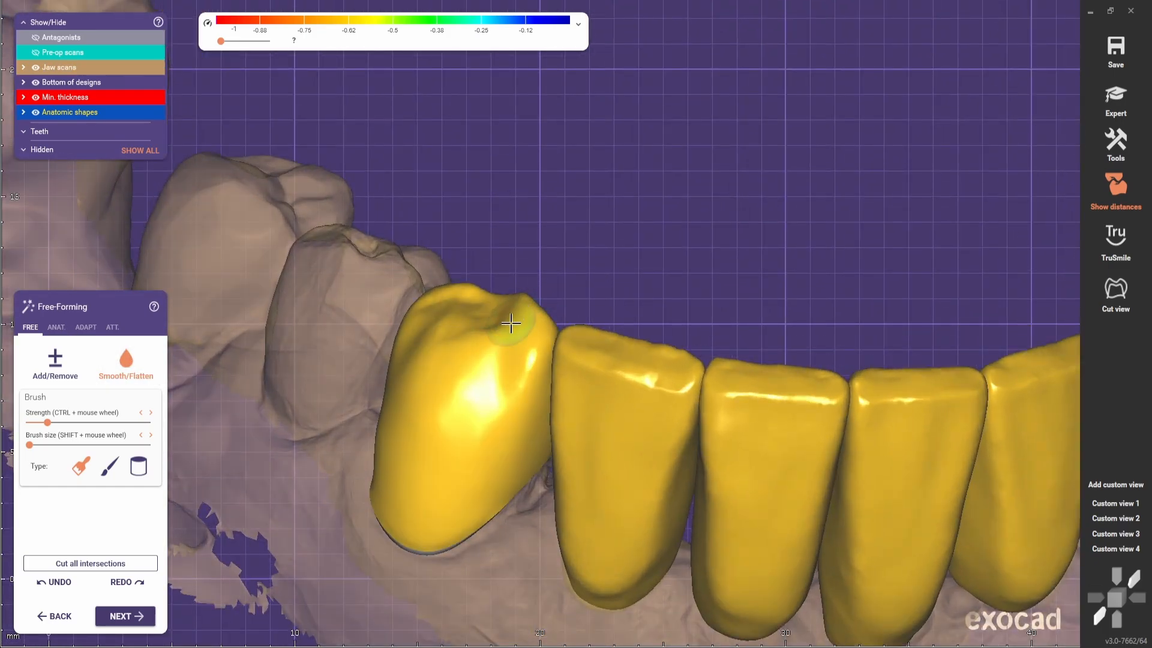
{"action": "scroll", "coordinate": [648, 463], "scroll_direction": "down", "scroll_amount": 3}
{"action": "right_click_drag", "start_coordinate": [648, 463], "coordinate": [648, 417]}
{"action": "scroll", "coordinate": [654, 444], "scroll_direction": "down", "scroll_amount": 2}
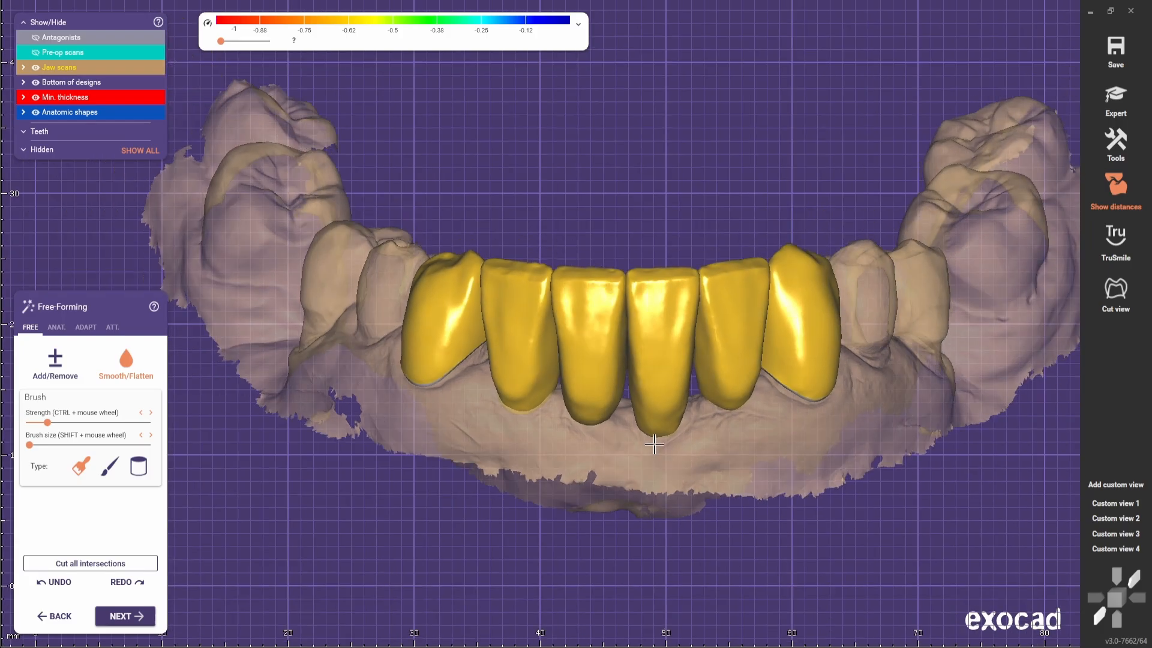
{"action": "scroll", "coordinate": [541, 259], "scroll_direction": "up", "scroll_amount": 3}
{"action": "scroll", "coordinate": [581, 244], "scroll_direction": "down", "scroll_amount": 2}
Show the antagonists and examine how the crowns' incisal edges meet the opposing teeth from below and from the labial side
{"action": "right_click_drag", "start_coordinate": [585, 267], "coordinate": [487, 225]}
{"action": "scroll", "coordinate": [594, 234], "scroll_direction": "up", "scroll_amount": 2}
{"action": "scroll", "coordinate": [609, 252], "scroll_direction": "down", "scroll_amount": 2}
{"action": "scroll", "coordinate": [642, 275], "scroll_direction": "up", "scroll_amount": 2}
{"action": "scroll", "coordinate": [651, 271], "scroll_direction": "down", "scroll_amount": 2}
{"action": "scroll", "coordinate": [654, 333], "scroll_direction": "down", "scroll_amount": 2}
{"action": "scroll", "coordinate": [697, 255], "scroll_direction": "up", "scroll_amount": 4}
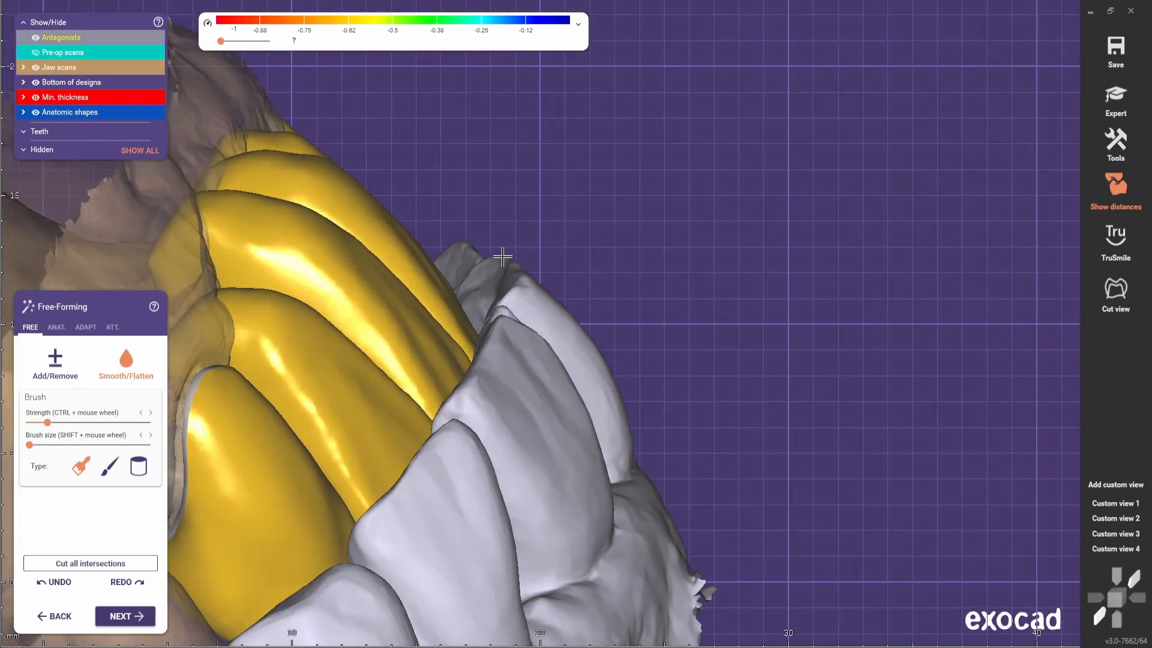
{"action": "right_click_drag", "start_coordinate": [561, 274], "coordinate": [580, 405]}
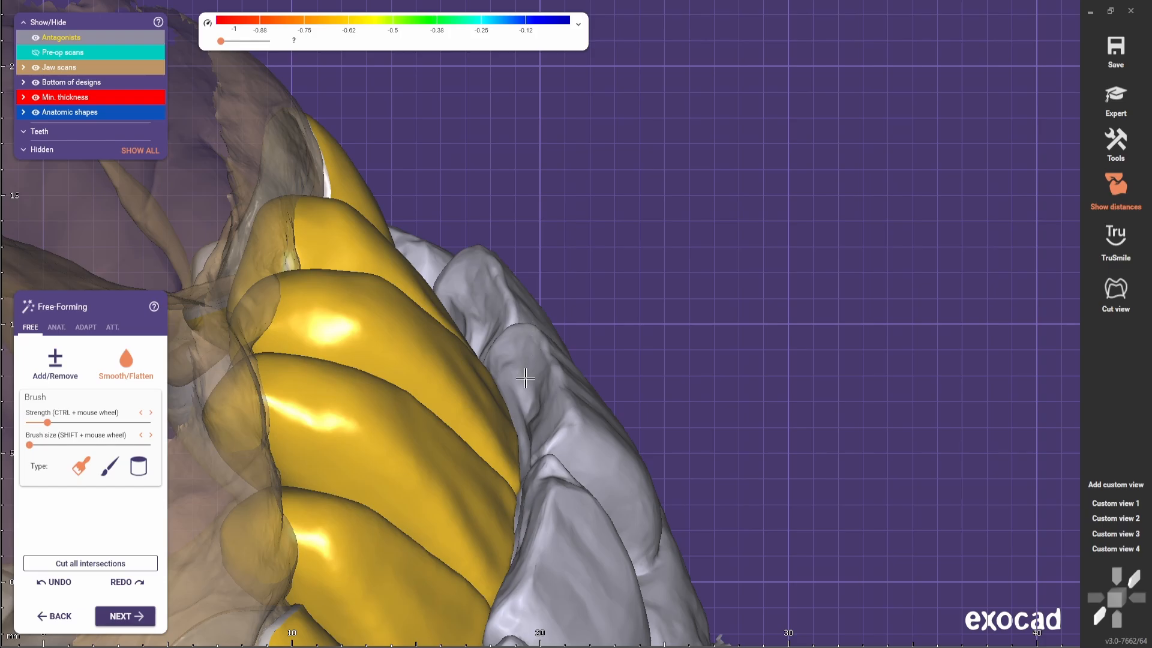
{"action": "right_click_drag", "start_coordinate": [527, 436], "coordinate": [561, 376]}
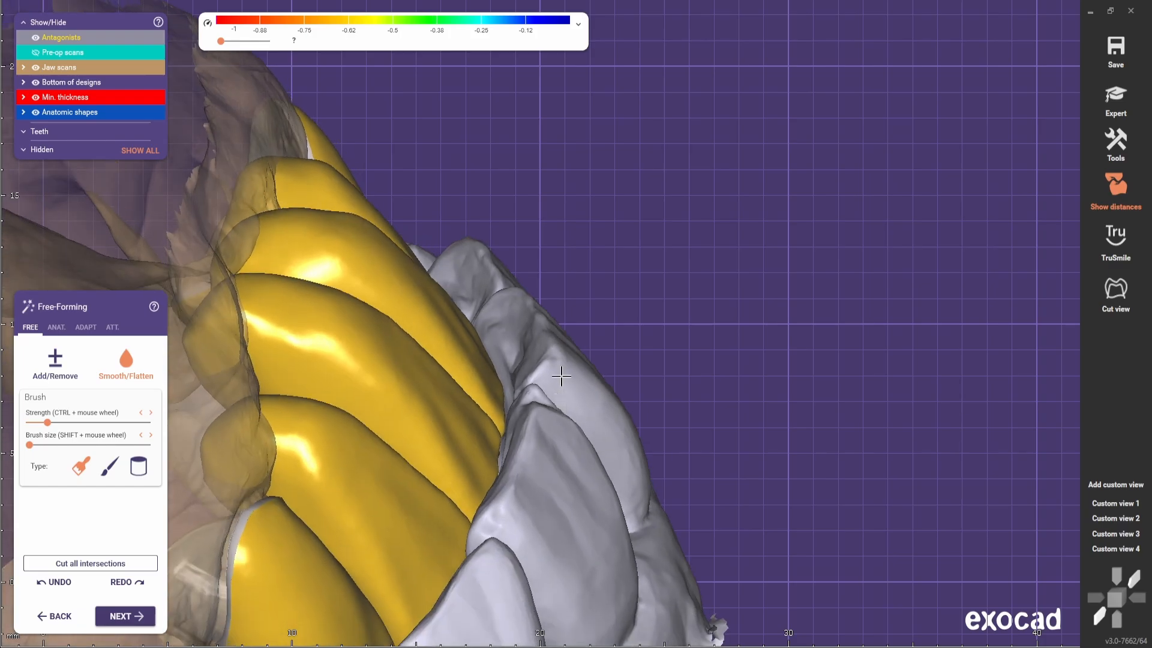
{"action": "scroll", "coordinate": [519, 288], "scroll_direction": "down", "scroll_amount": 3}
{"action": "right_click_drag", "start_coordinate": [519, 288], "coordinate": [501, 456]}
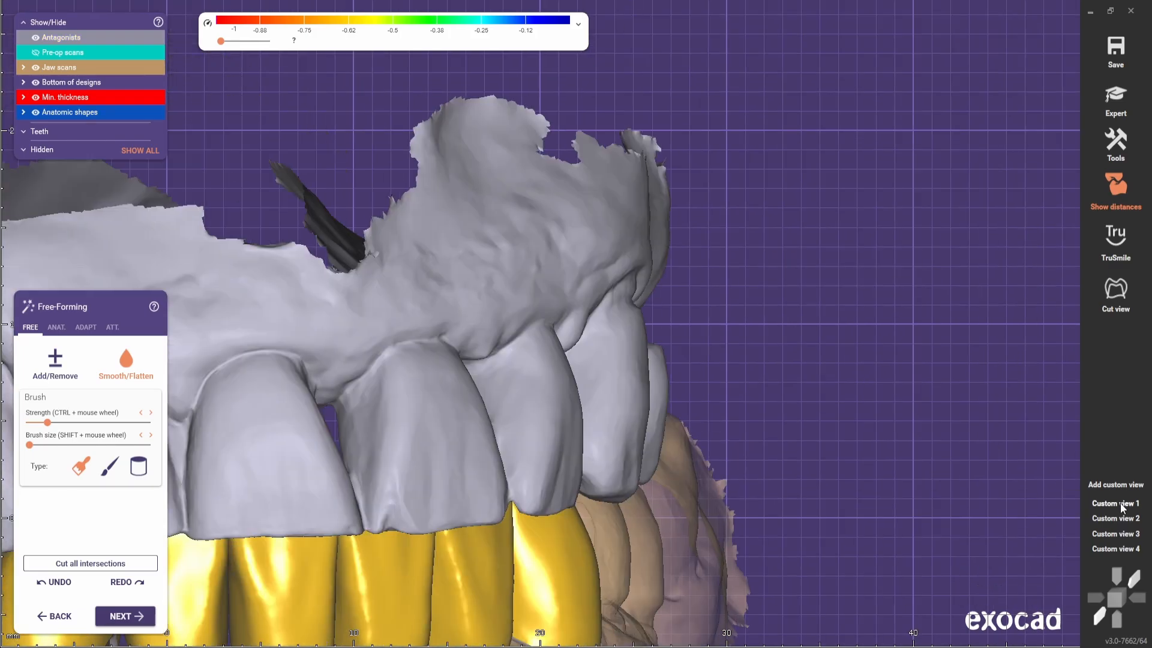
Carve shallow wear grooves into the incisal edges of the right central and lateral incisors, using Add/Remove with the fine brush type at minimum size
{"action": "left_click", "coordinate": [1120, 504]}
{"action": "scroll", "coordinate": [661, 281], "scroll_direction": "up", "scroll_amount": 10}
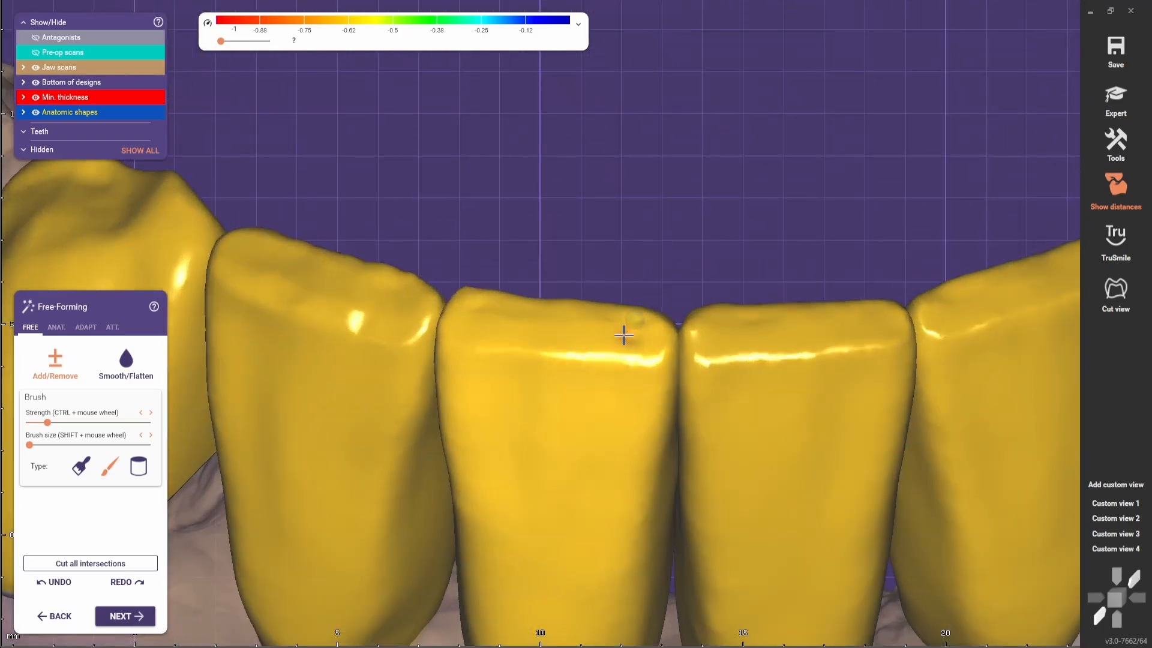
{"action": "scroll", "coordinate": [624, 335], "scroll_direction": "down", "scroll_amount": 5}
{"action": "right_click_drag", "start_coordinate": [624, 336], "coordinate": [741, 278]}
{"action": "scroll", "coordinate": [741, 278], "scroll_direction": "up", "scroll_amount": 1, "text": "ctrl"}
{"action": "scroll", "coordinate": [741, 279], "scroll_direction": "up", "scroll_amount": 3}
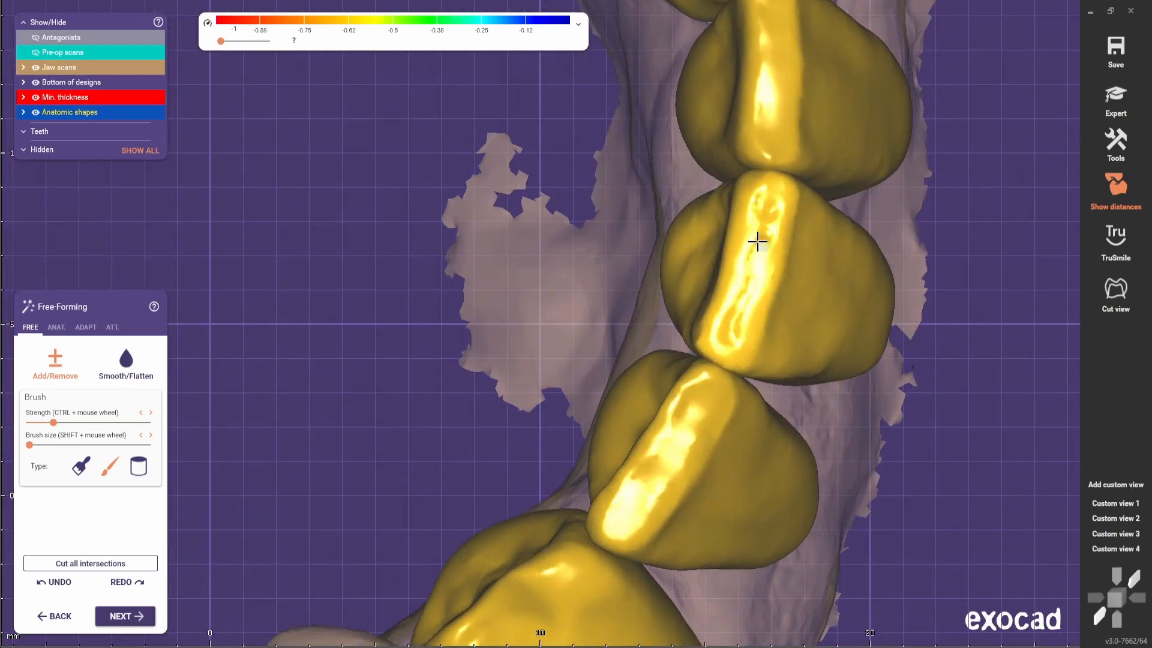
{"action": "scroll", "coordinate": [758, 241], "scroll_direction": "down", "scroll_amount": 5}
{"action": "scroll", "coordinate": [656, 304], "scroll_direction": "up", "scroll_amount": 4}
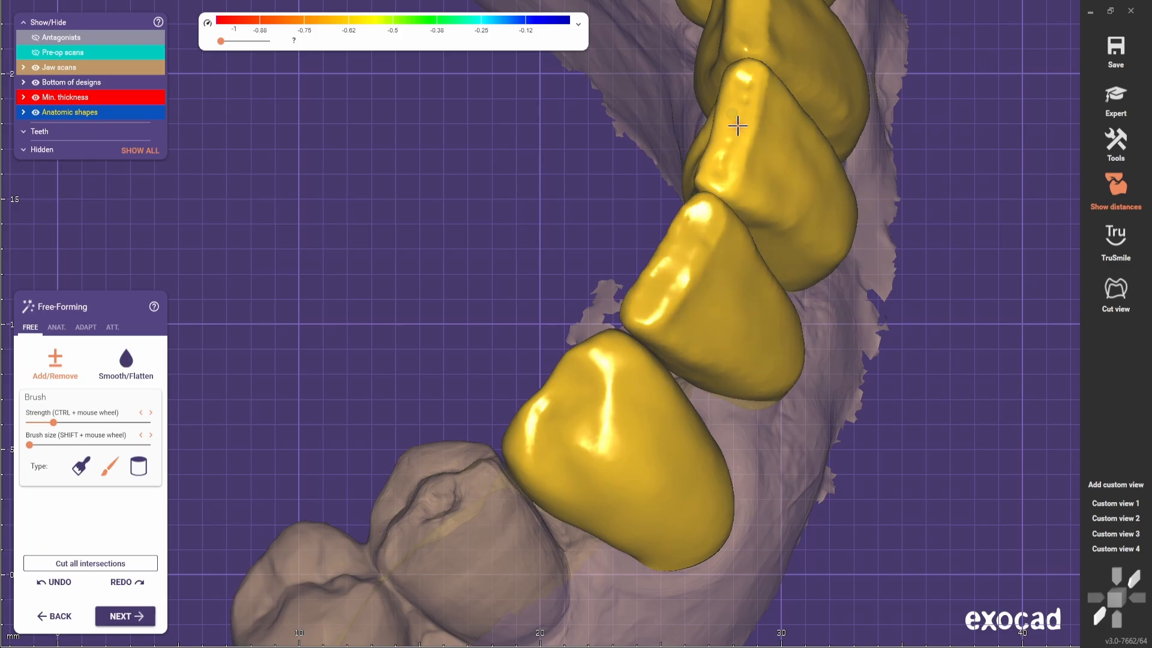
Carve matching shallow wear grooves into the incisal edges of the left incisors with the fine Add/Remove brush
{"action": "scroll", "coordinate": [738, 126], "scroll_direction": "down", "scroll_amount": 3}
{"action": "scroll", "coordinate": [782, 478], "scroll_direction": "down", "scroll_amount": 2}
{"action": "right_click_drag", "start_coordinate": [797, 276], "coordinate": [733, 346]}
{"action": "scroll", "coordinate": [594, 376], "scroll_direction": "up", "scroll_amount": 1}
{"action": "scroll", "coordinate": [733, 347], "scroll_direction": "up", "scroll_amount": 2}
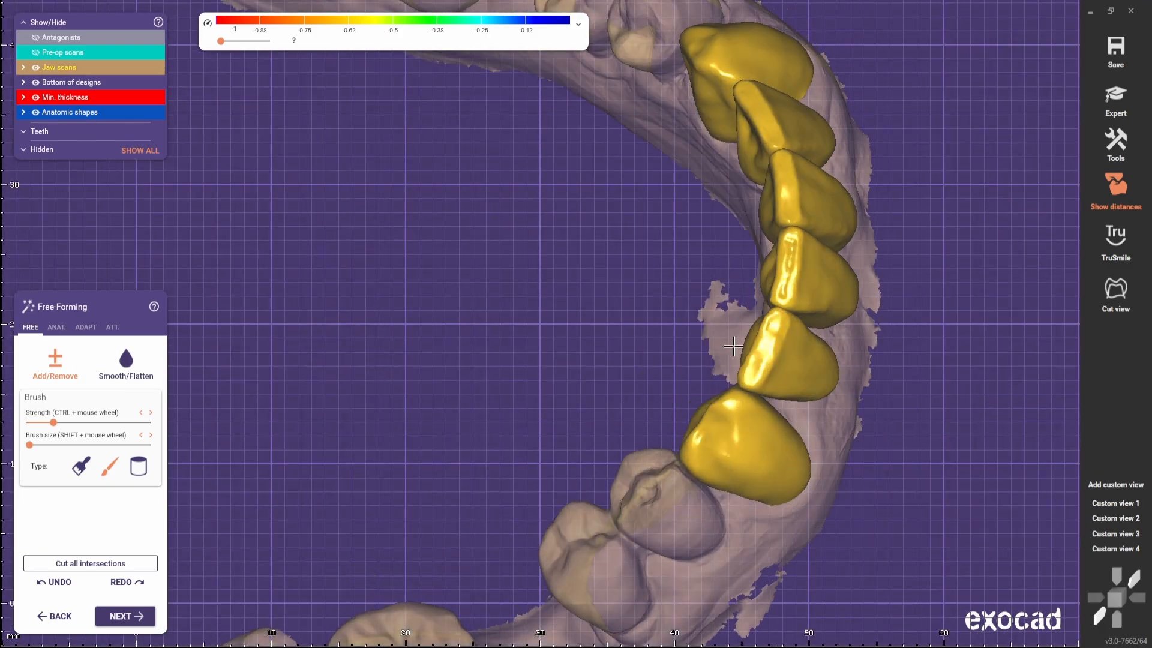
{"action": "scroll", "coordinate": [734, 346], "scroll_direction": "up", "scroll_amount": 3}
{"action": "right_click_drag", "start_coordinate": [735, 390], "coordinate": [731, 320]}
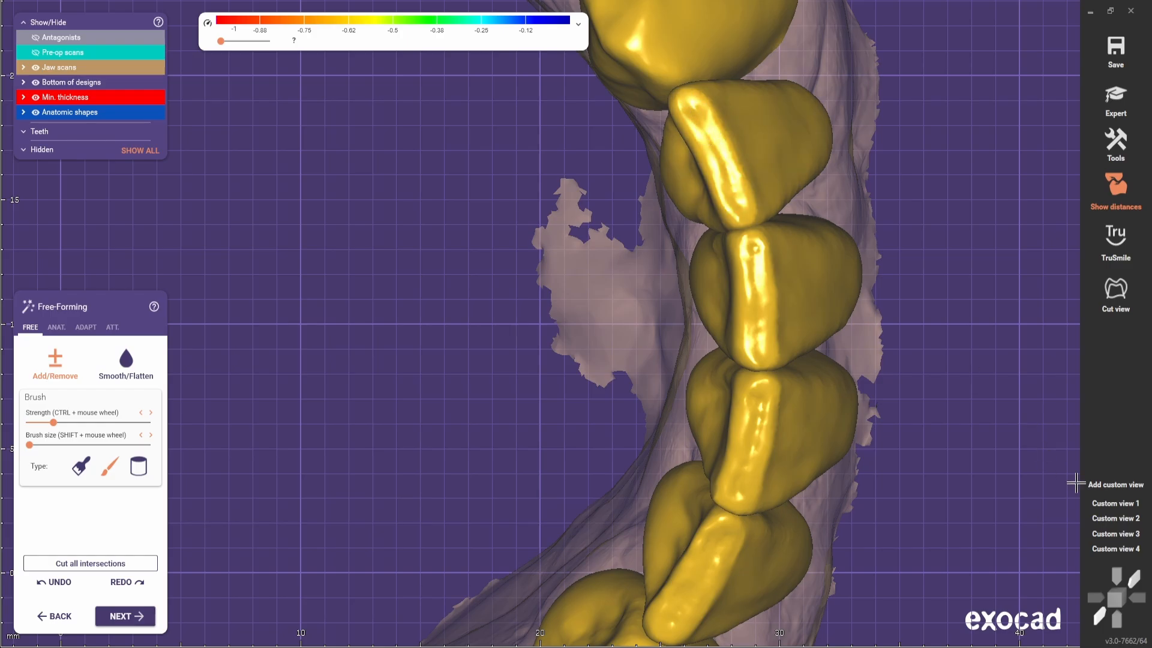
Soften the carved incisal grooves on the central and lateral incisors with Smooth/Flatten, using a larger fine brush
{"action": "left_click", "coordinate": [1116, 503]}
{"action": "scroll", "coordinate": [612, 278], "scroll_direction": "up", "scroll_amount": 4}
{"action": "left_click", "coordinate": [126, 364]}
{"action": "scroll", "coordinate": [587, 356], "scroll_direction": "up", "scroll_amount": 3}
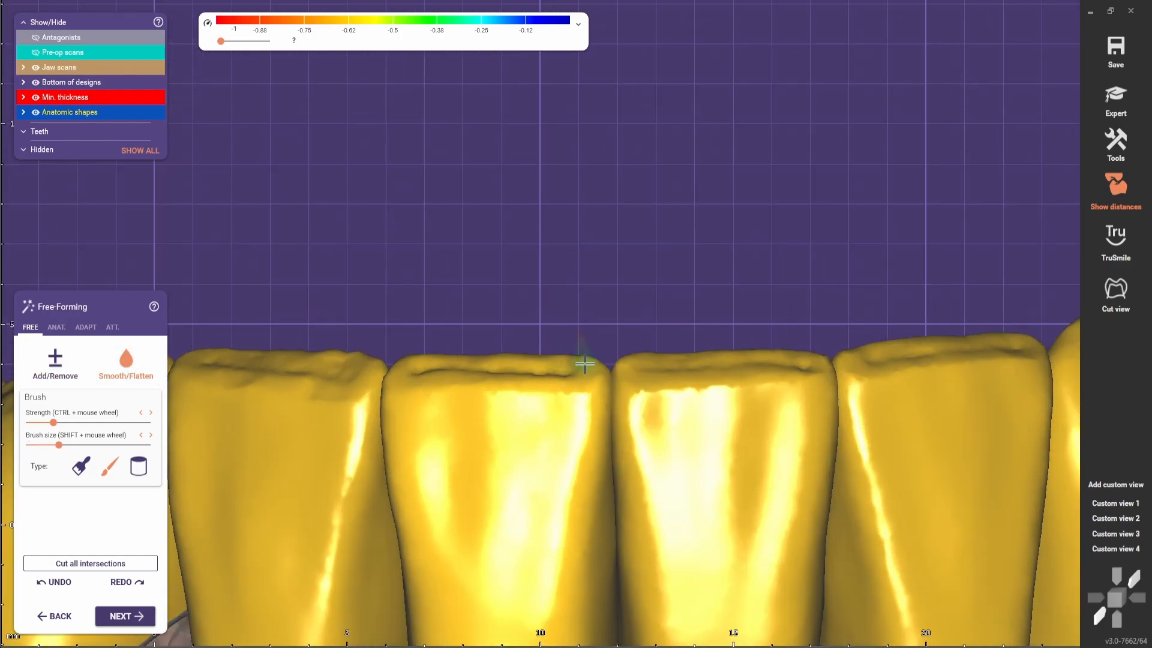
{"action": "scroll", "coordinate": [412, 356], "scroll_direction": "down", "scroll_amount": 3}
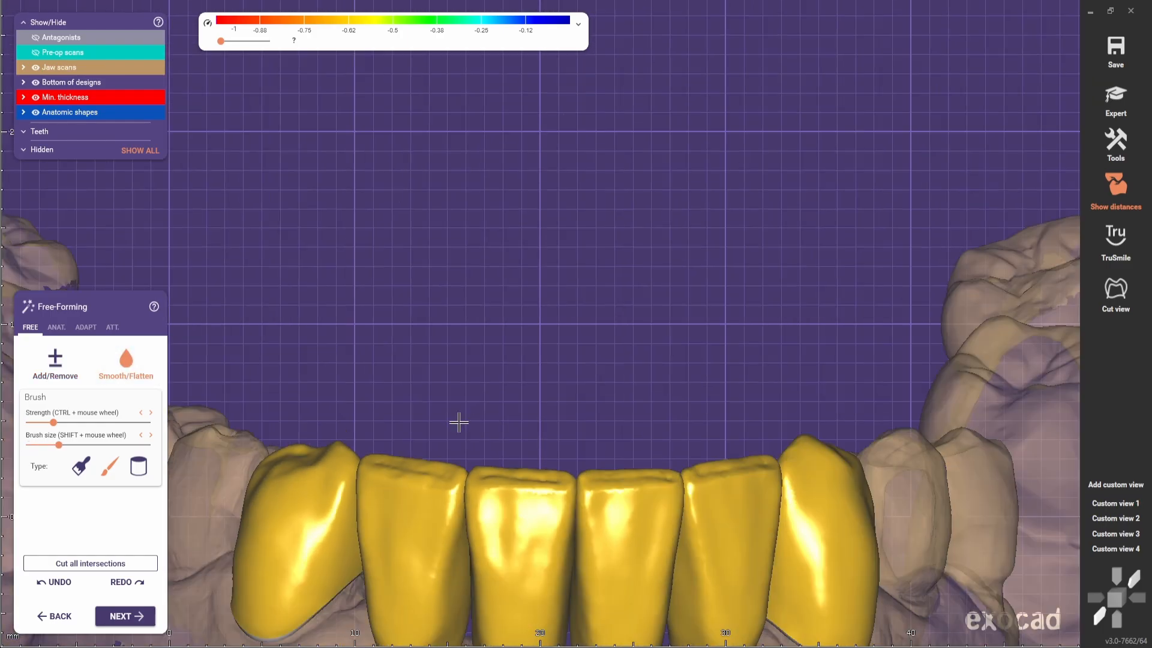
Carve a worn depression into the right canine's incisal surface with Add/Remove and blend it using a larger Smooth/Flatten brush
{"action": "right_click_drag", "start_coordinate": [458, 420], "coordinate": [235, 411]}
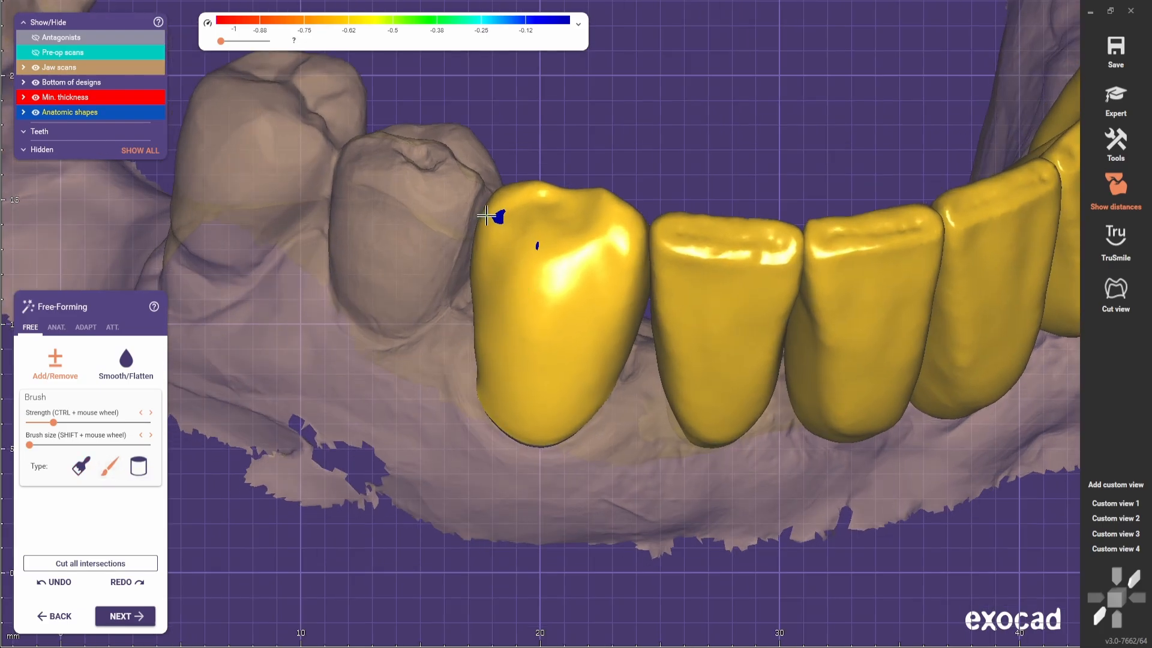
{"action": "scroll", "coordinate": [607, 179], "scroll_direction": "up", "scroll_amount": 1}
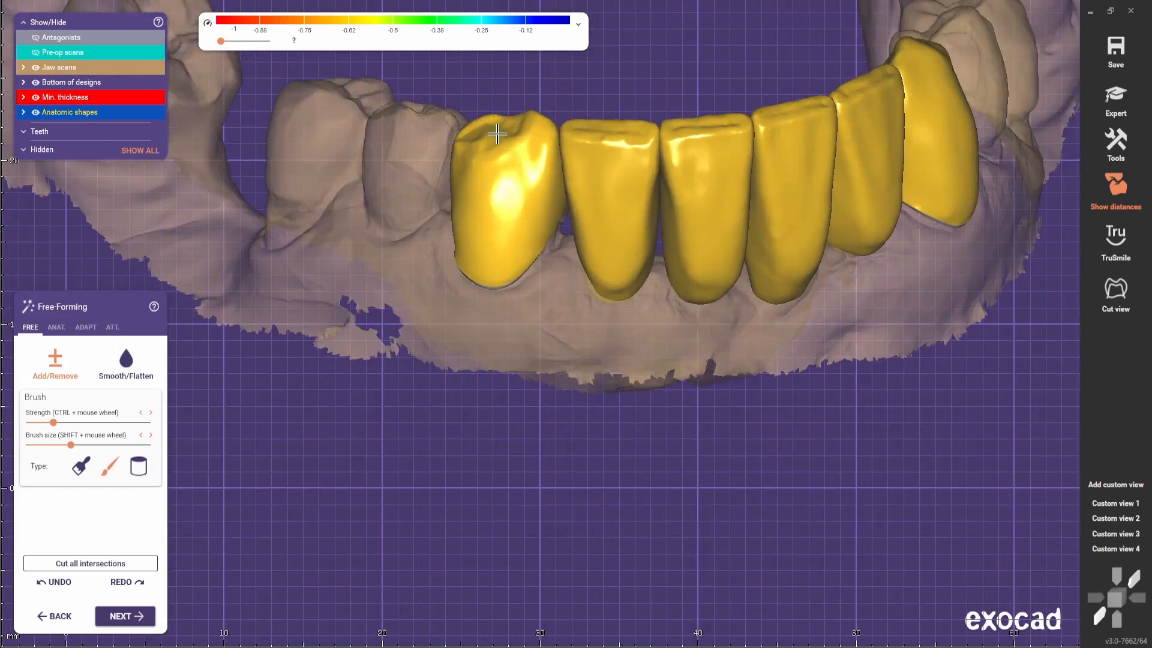
{"action": "right_click_drag", "start_coordinate": [497, 133], "coordinate": [584, 264]}
{"action": "scroll", "coordinate": [584, 265], "scroll_direction": "up", "scroll_amount": 4}
{"action": "key", "text": "shift"}
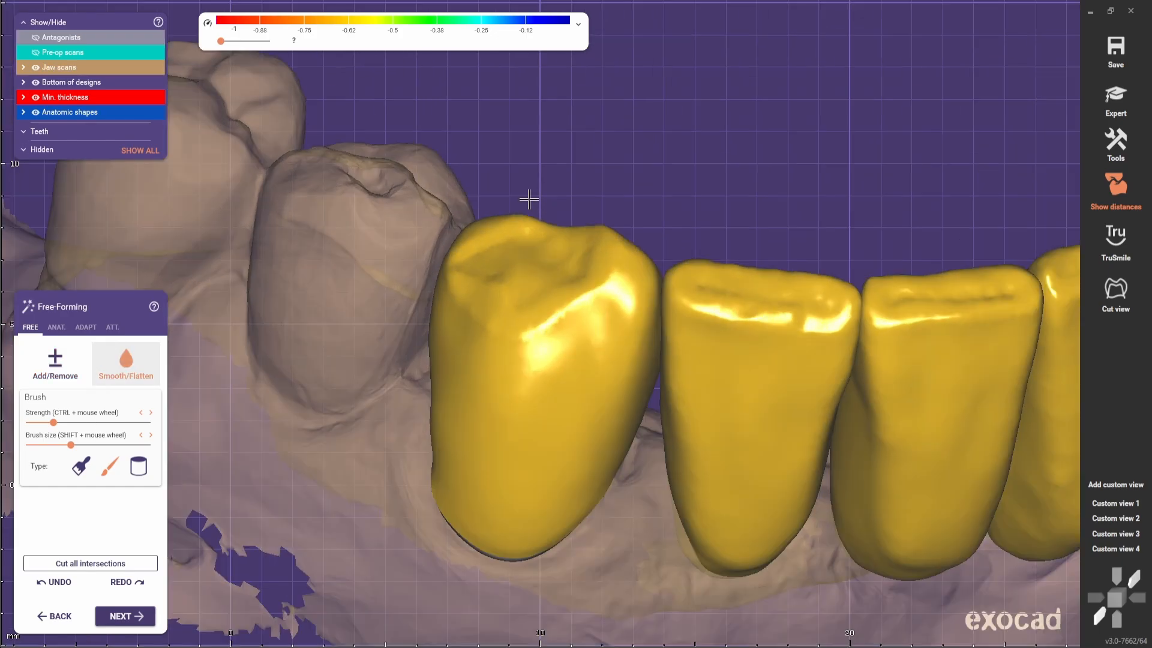
{"action": "scroll", "coordinate": [520, 213], "scroll_direction": "up", "scroll_amount": 3, "text": "shift"}
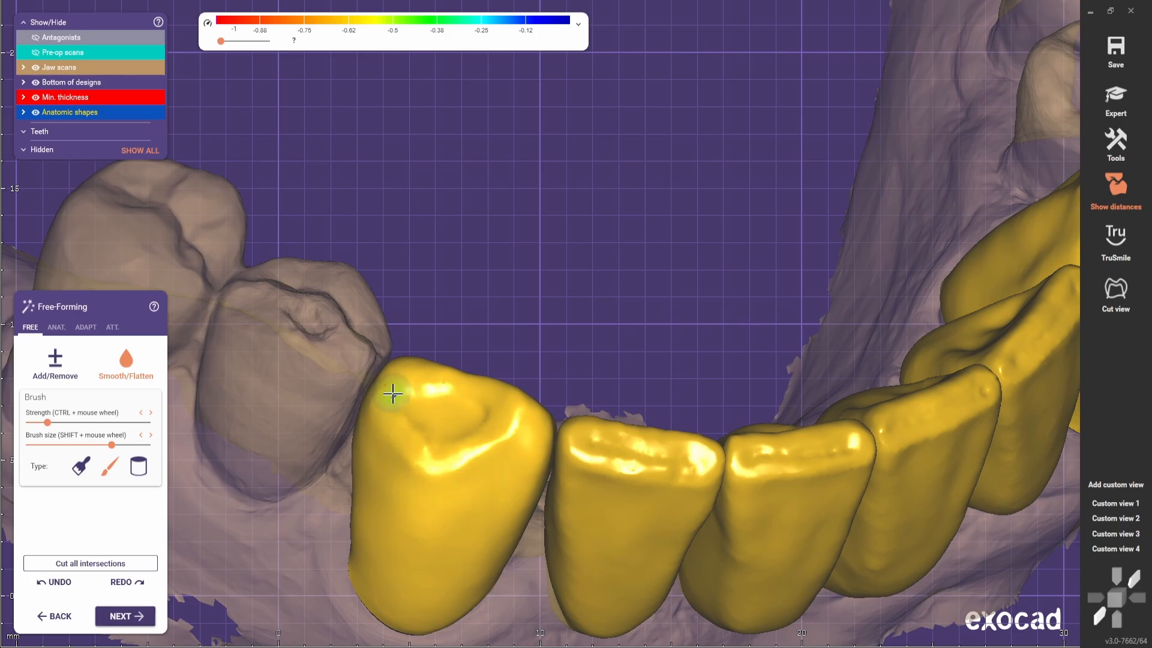
Reshape the right canine's incisal ridge with the Ridge anatomic preset
{"action": "left_click", "coordinate": [120, 426]}
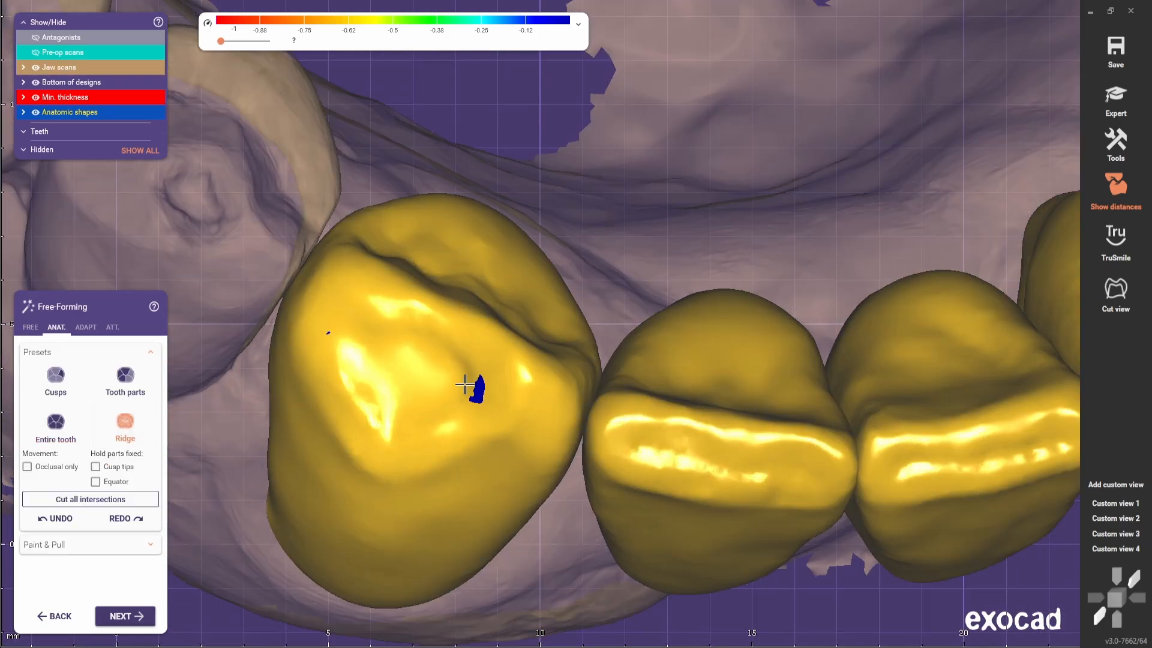
{"action": "right_click_drag", "start_coordinate": [422, 410], "coordinate": [470, 233]}
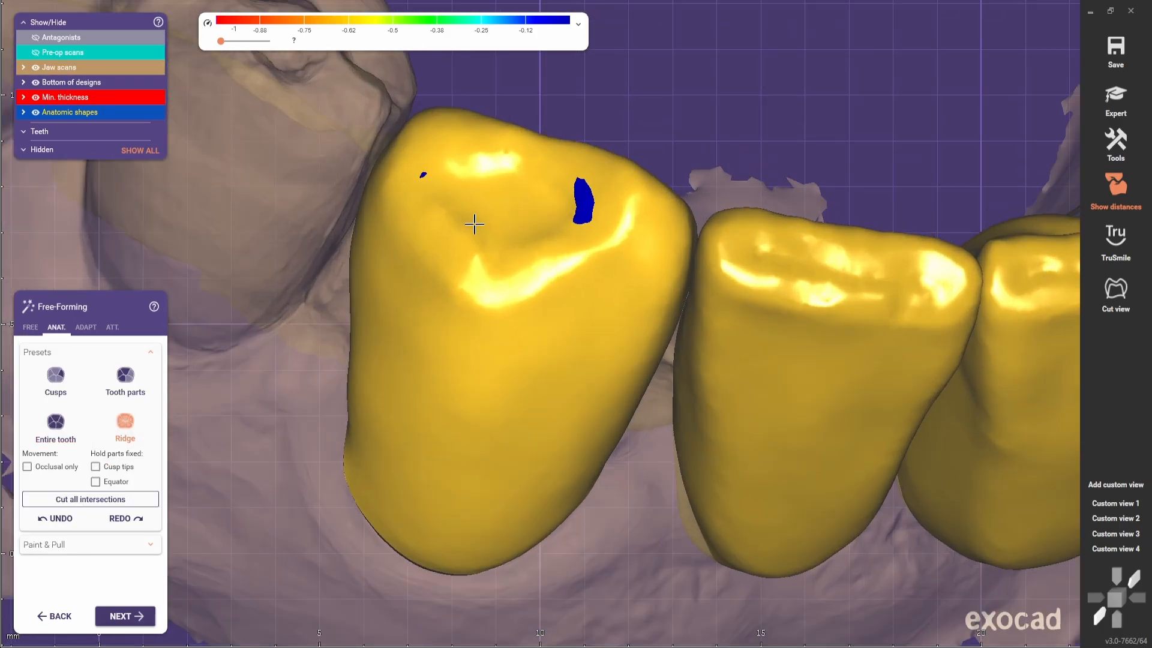
{"action": "scroll", "coordinate": [525, 213], "scroll_direction": "down", "scroll_amount": 4}
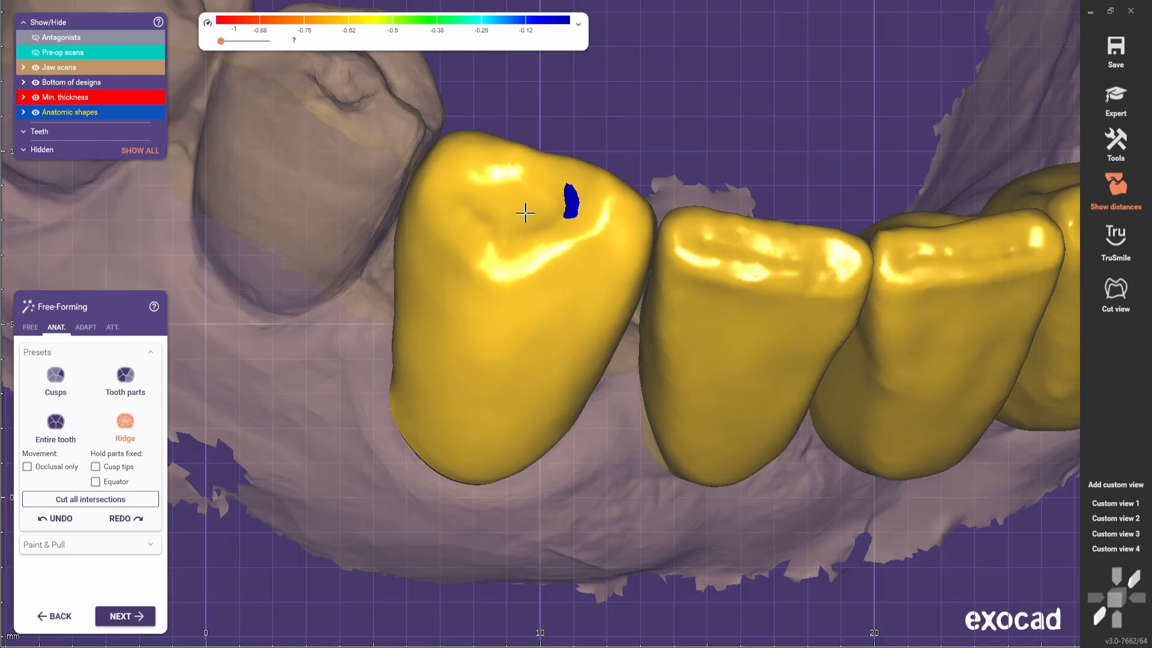
Show the antagonists, hide the right canine crown, and examine its preparation and minimum thickness against the opposing teeth
{"action": "key", "text": "ctrl+a"}
{"action": "right_click_drag", "start_coordinate": [526, 213], "coordinate": [726, 265]}
{"action": "scroll", "coordinate": [460, 622], "scroll_direction": "up", "scroll_amount": 2}
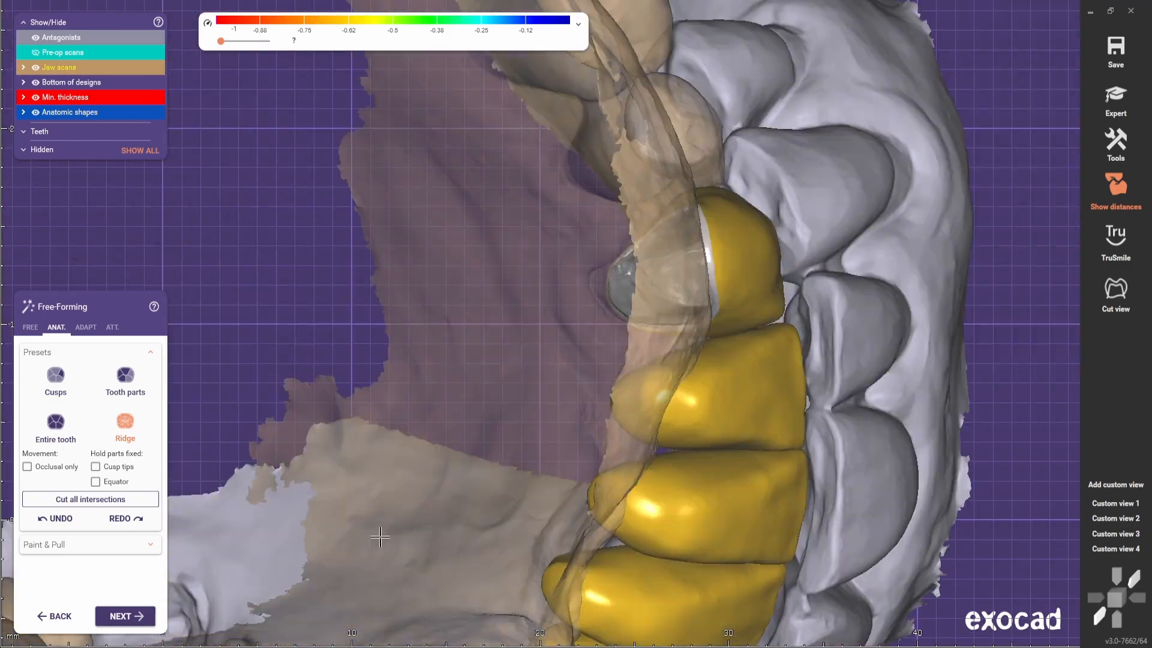
{"action": "middle_click_drag", "start_coordinate": [725, 266], "coordinate": [664, 355]}
{"action": "left_click", "coordinate": [664, 355], "text": "ctrl"}
{"action": "scroll", "coordinate": [676, 365], "scroll_direction": "up", "scroll_amount": 3}
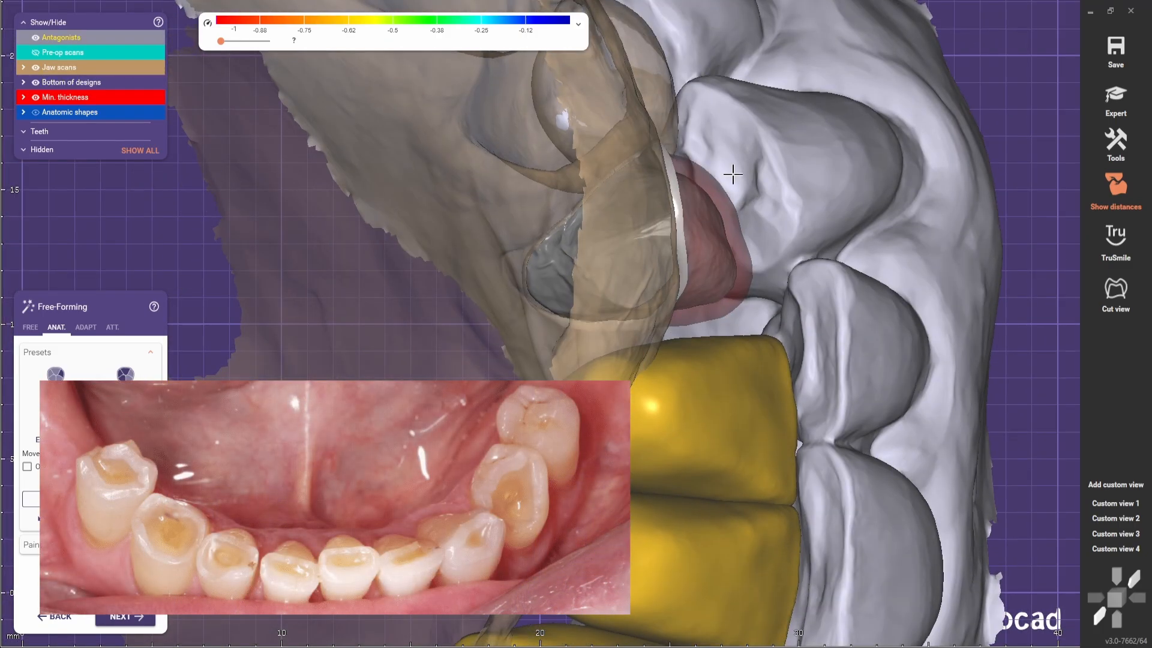
{"action": "scroll", "coordinate": [709, 154], "scroll_direction": "down", "scroll_amount": 5}
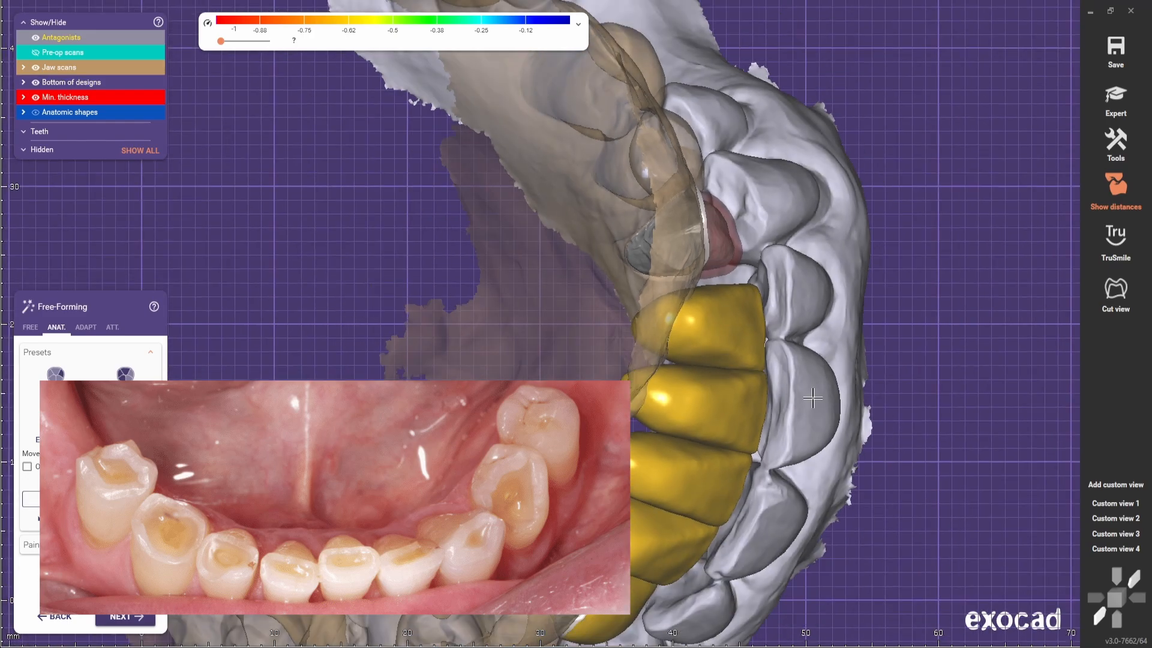
Examine the incisors' relation to the antagonists, then restore the right canine crown and hide the antagonists
{"action": "middle_click_drag", "start_coordinate": [823, 516], "coordinate": [866, 248]}
{"action": "right_click_drag", "start_coordinate": [866, 247], "coordinate": [826, 123]}
{"action": "middle_click_drag", "start_coordinate": [825, 123], "coordinate": [813, 206]}
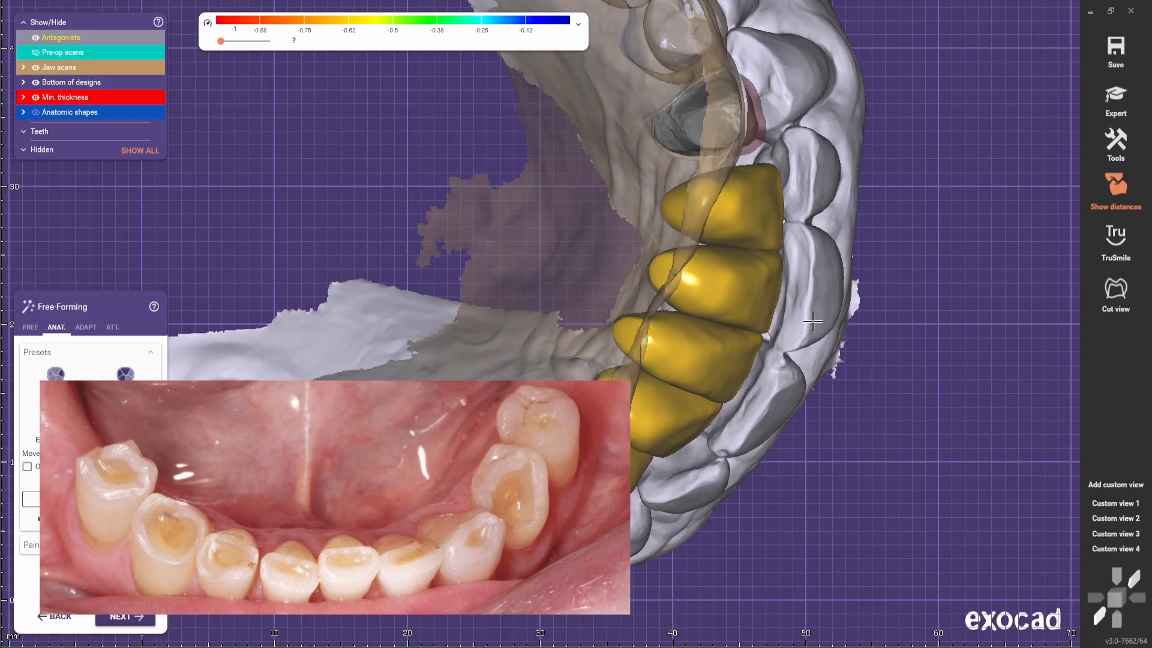
{"action": "scroll", "coordinate": [810, 205], "scroll_direction": "up", "scroll_amount": 3}
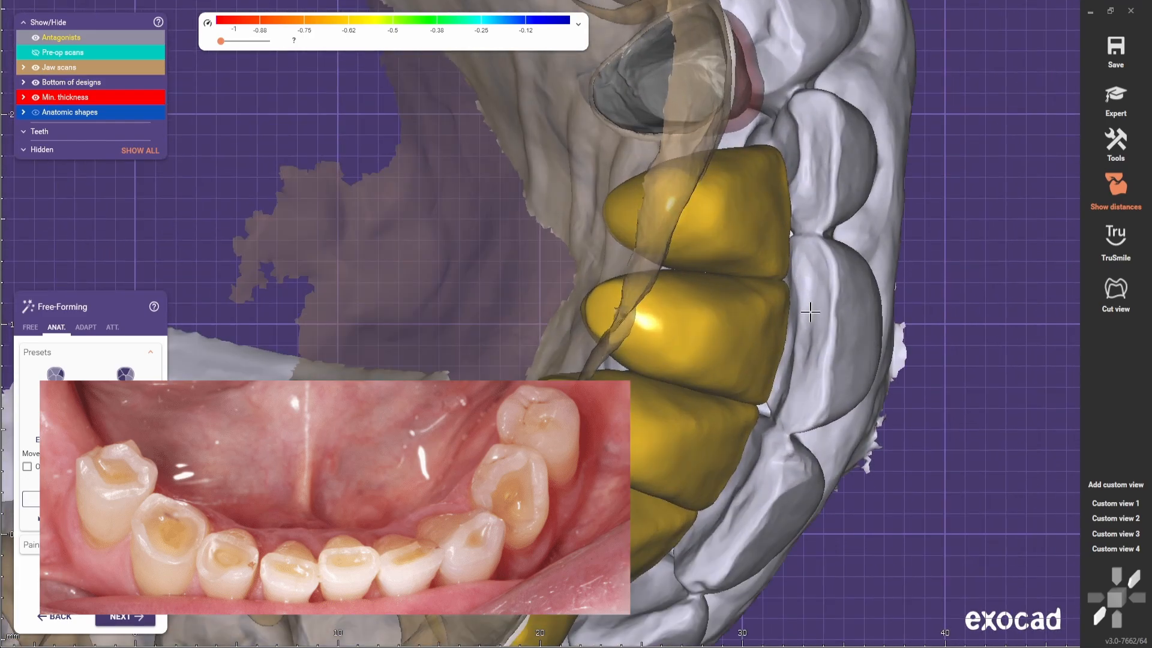
{"action": "scroll", "coordinate": [806, 373], "scroll_direction": "down", "scroll_amount": 5}
{"action": "right_click_drag", "start_coordinate": [806, 373], "coordinate": [417, 358]}
{"action": "left_click", "coordinate": [382, 346], "text": "ctrl"}
{"action": "scroll", "coordinate": [378, 327], "scroll_direction": "up", "scroll_amount": 4}
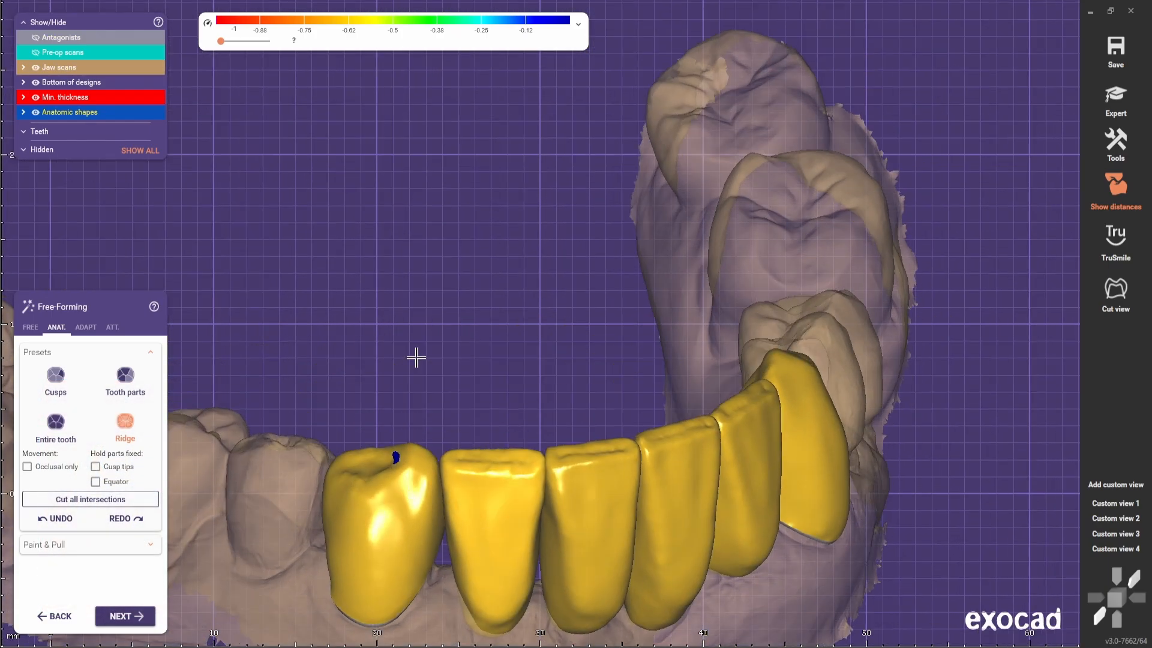
Clear the marked contact spot on the right canine's incisal surface with free-form Add/Remove and Smooth/Flatten
{"action": "scroll", "coordinate": [180, 366], "scroll_direction": "up", "scroll_amount": 2}
{"action": "left_click", "coordinate": [33, 327]}
{"action": "scroll", "coordinate": [481, 397], "scroll_direction": "up", "scroll_amount": 2}
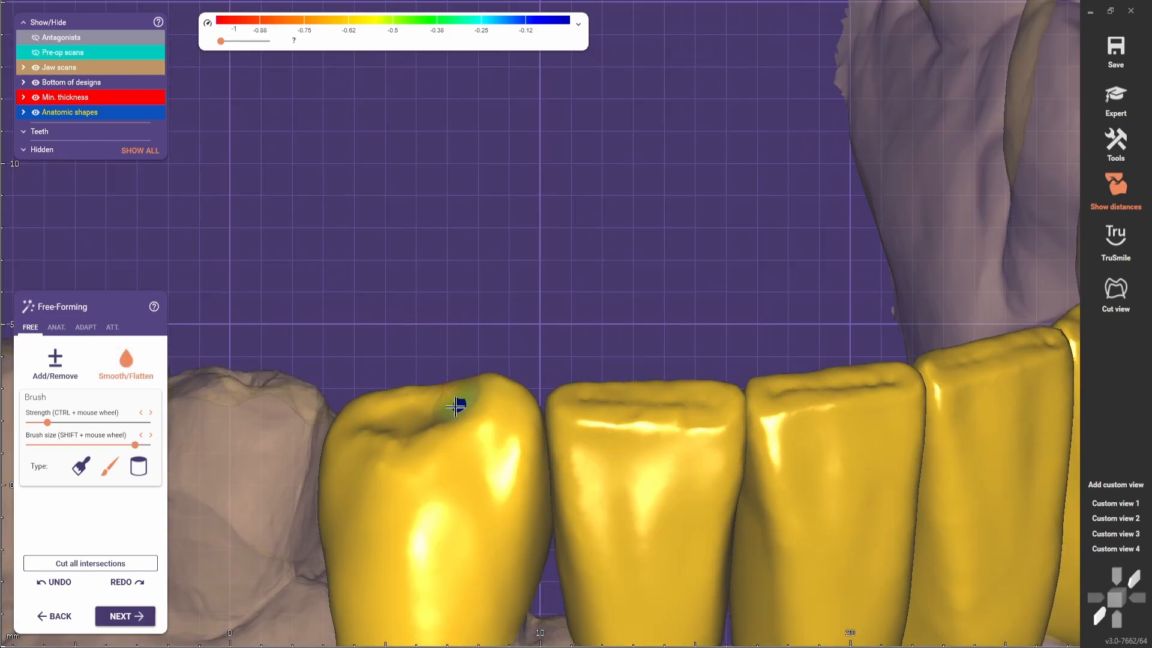
{"action": "scroll", "coordinate": [517, 400], "scroll_direction": "up", "scroll_amount": 2}
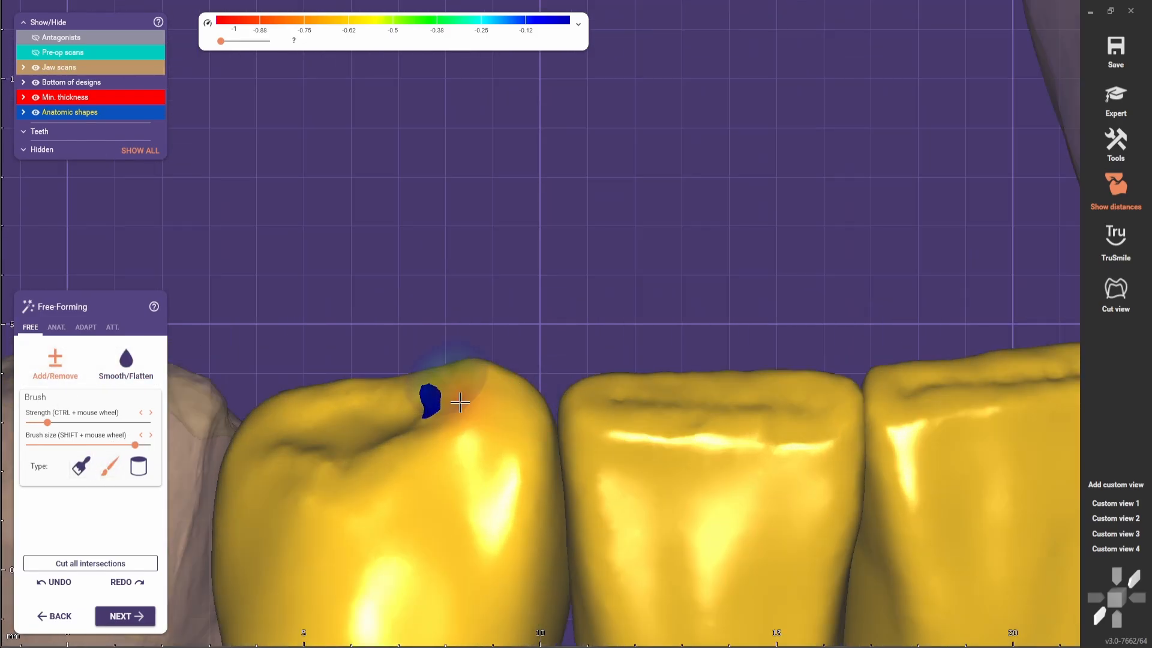
{"action": "scroll", "coordinate": [494, 409], "scroll_direction": "up", "scroll_amount": 1}
{"action": "scroll", "coordinate": [360, 548], "scroll_direction": "down", "scroll_amount": 5}
{"action": "mouse_move", "coordinate": [494, 409]}
{"action": "right_mouse_down"}
{"action": "mouse_move", "coordinate": [360, 548]}
{"action": "mouse_move", "coordinate": [540, 514]}
{"action": "right_mouse_up"}
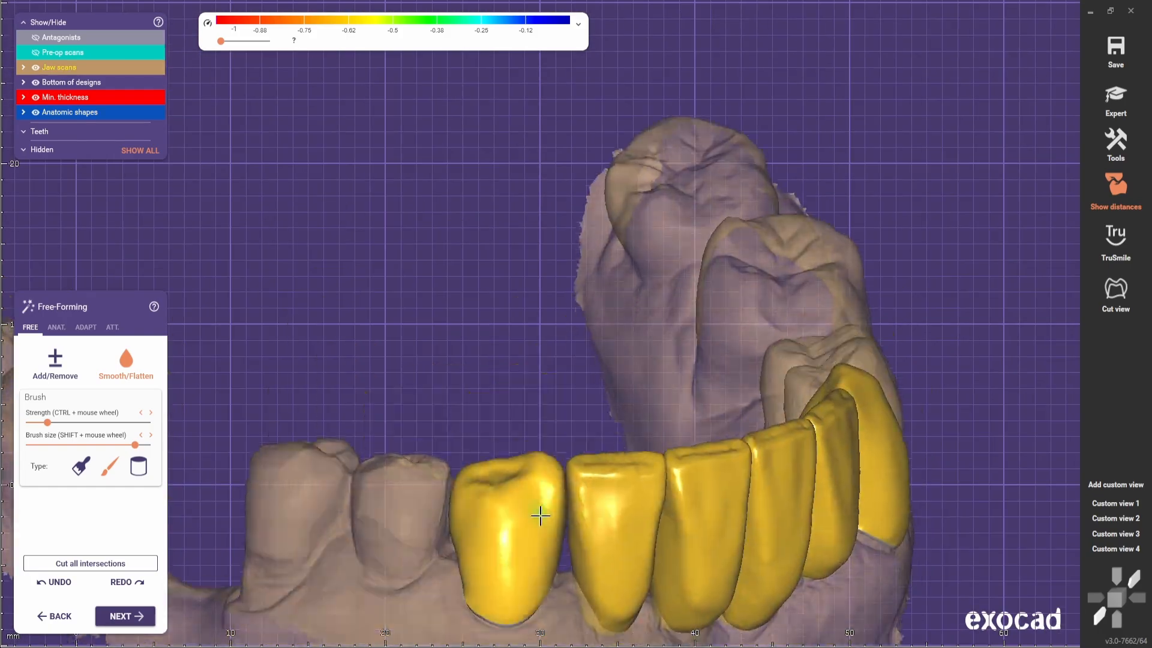
Smooth the edge of the right canine's incisal depression with Smooth/Flatten at a reduced brush size
{"action": "scroll", "coordinate": [522, 465], "scroll_direction": "up", "scroll_amount": 4}
{"action": "scroll", "coordinate": [501, 528], "scroll_direction": "up", "scroll_amount": 2}
{"action": "scroll", "coordinate": [501, 528], "scroll_direction": "down", "scroll_amount": 4, "text": "shift"}
{"action": "left_click_drag", "start_coordinate": [557, 484], "coordinate": [553, 484], "text": "shift"}
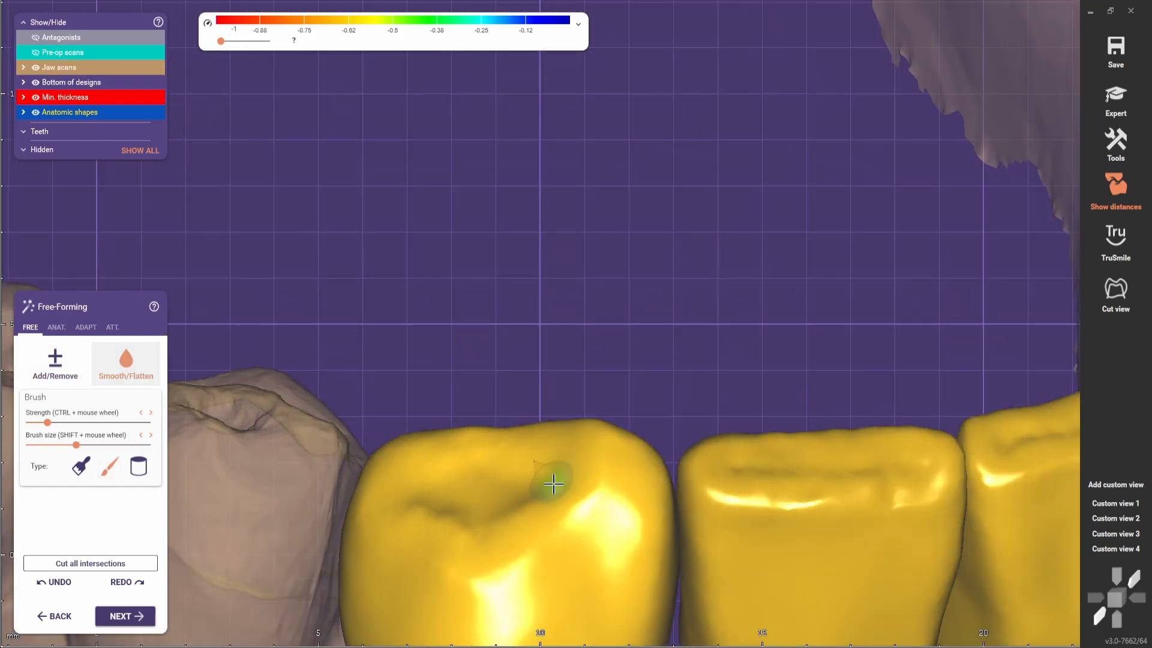
{"action": "scroll", "coordinate": [422, 521], "scroll_direction": "down", "scroll_amount": 1}
Examine the reshaped right canine and neighbouring crowns from the labial and occlusal sides
{"action": "left_click", "coordinate": [1123, 504]}
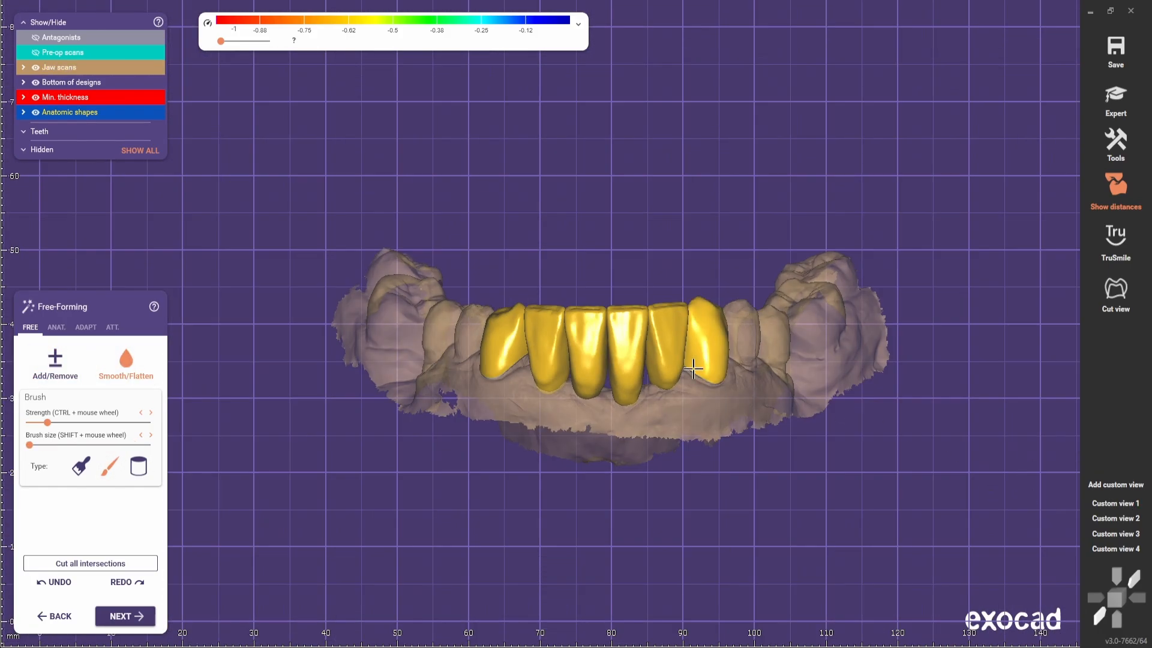
{"action": "right_click_drag", "start_coordinate": [694, 365], "coordinate": [634, 476]}
{"action": "scroll", "coordinate": [634, 477], "scroll_direction": "up", "scroll_amount": 10}
{"action": "scroll", "coordinate": [594, 435], "scroll_direction": "down", "scroll_amount": 8}
{"action": "right_click_drag", "start_coordinate": [594, 435], "coordinate": [540, 393]}
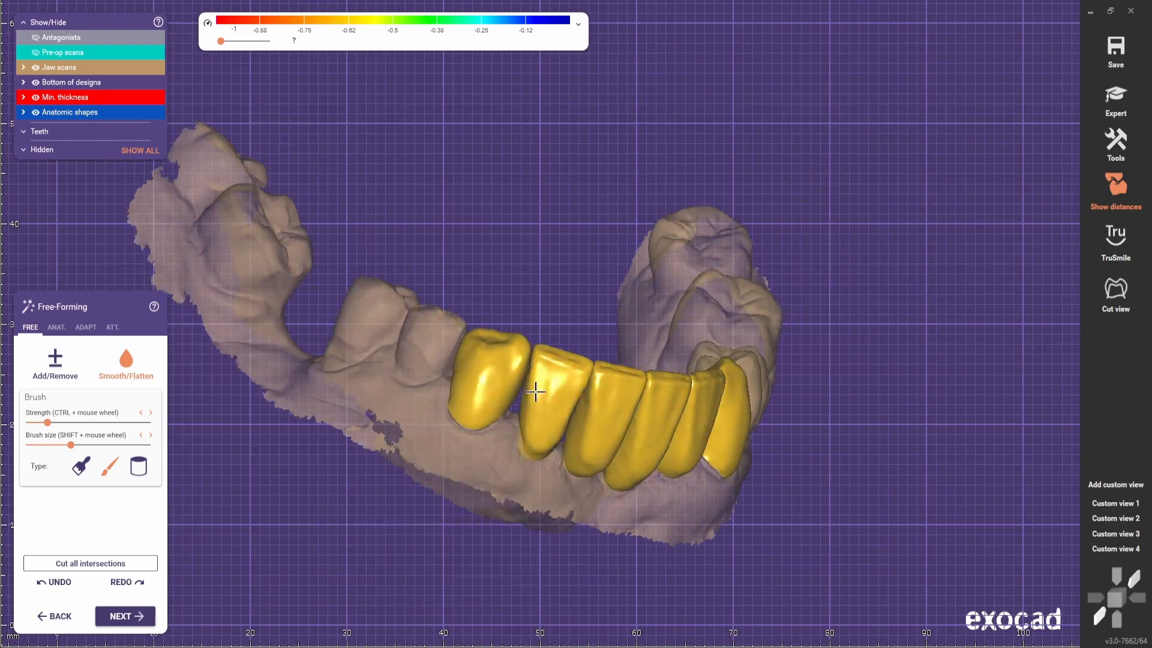
{"action": "scroll", "coordinate": [494, 361], "scroll_direction": "up", "scroll_amount": 6}
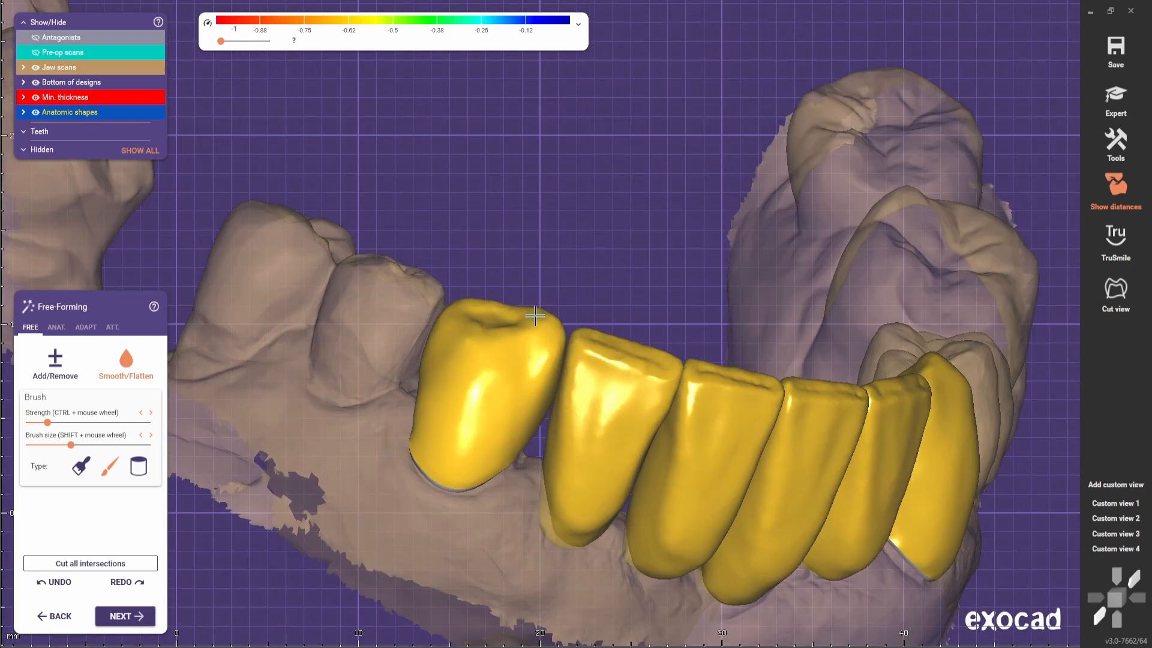
{"action": "scroll", "coordinate": [561, 327], "scroll_direction": "down", "scroll_amount": 3}
{"action": "right_click_drag", "start_coordinate": [561, 327], "coordinate": [404, 527]}
{"action": "scroll", "coordinate": [469, 490], "scroll_direction": "up", "scroll_amount": 5}
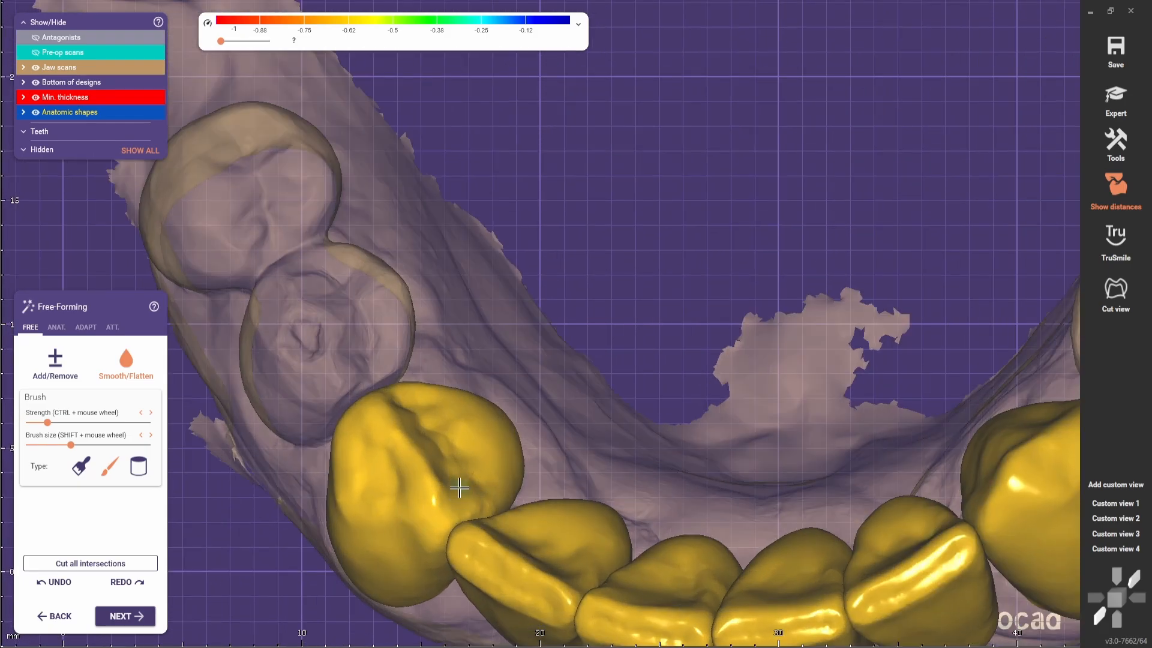
Examine the six crowns' labial contours and alignment from the front at different distances, with the smoothing brush enlarged
{"action": "scroll", "coordinate": [460, 488], "scroll_direction": "down", "scroll_amount": 6}
{"action": "right_click_drag", "start_coordinate": [460, 488], "coordinate": [630, 334]}
{"action": "scroll", "coordinate": [483, 389], "scroll_direction": "up", "scroll_amount": 6}
{"action": "mouse_move", "coordinate": [481, 383]}
{"action": "right_mouse_down"}
{"action": "mouse_move", "coordinate": [532, 443]}
{"action": "mouse_move", "coordinate": [462, 564]}
{"action": "mouse_move", "coordinate": [722, 345]}
{"action": "mouse_move", "coordinate": [743, 360]}
{"action": "mouse_move", "coordinate": [720, 474]}
{"action": "right_mouse_up"}
{"action": "scroll", "coordinate": [463, 571], "scroll_direction": "down", "scroll_amount": 6}
{"action": "scroll", "coordinate": [744, 360], "scroll_direction": "up", "scroll_amount": 5}
{"action": "scroll", "coordinate": [720, 474], "scroll_direction": "up", "scroll_amount": 5, "text": "shift"}
{"action": "left_click", "coordinate": [55, 366]}
{"action": "scroll", "coordinate": [729, 483], "scroll_direction": "up", "scroll_amount": 3}
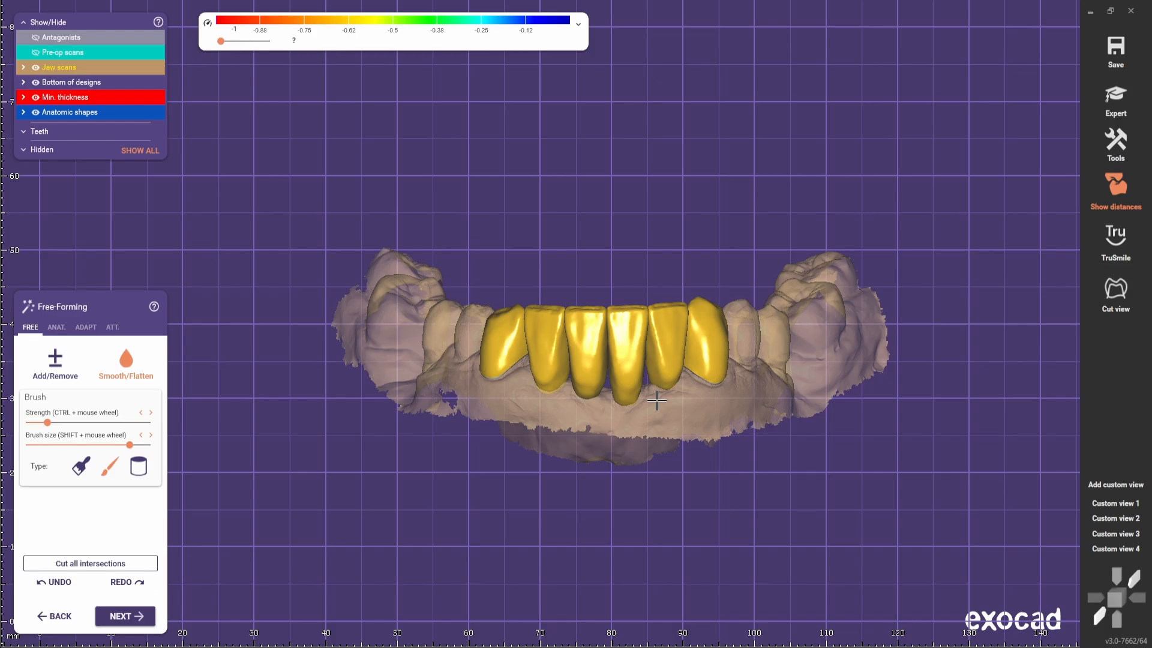
{"action": "scroll", "coordinate": [550, 444], "scroll_direction": "up", "scroll_amount": 5}
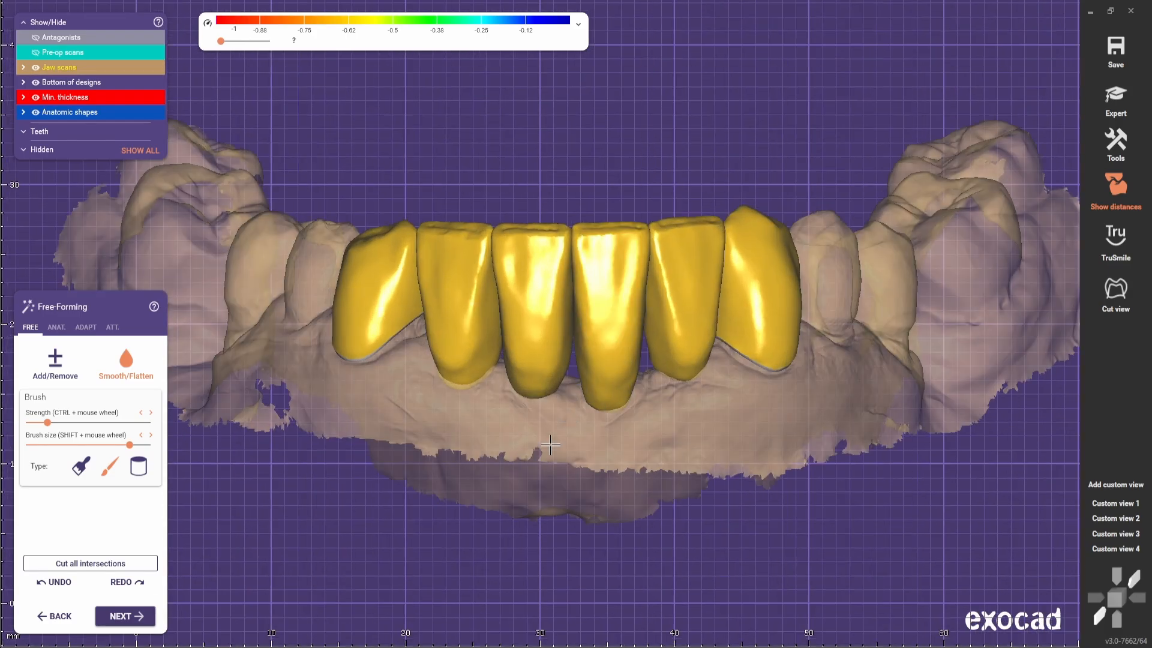
{"action": "scroll", "coordinate": [579, 423], "scroll_direction": "down", "scroll_amount": 3}
{"action": "scroll", "coordinate": [573, 421], "scroll_direction": "up", "scroll_amount": 2}
{"action": "scroll", "coordinate": [564, 420], "scroll_direction": "down", "scroll_amount": 3}
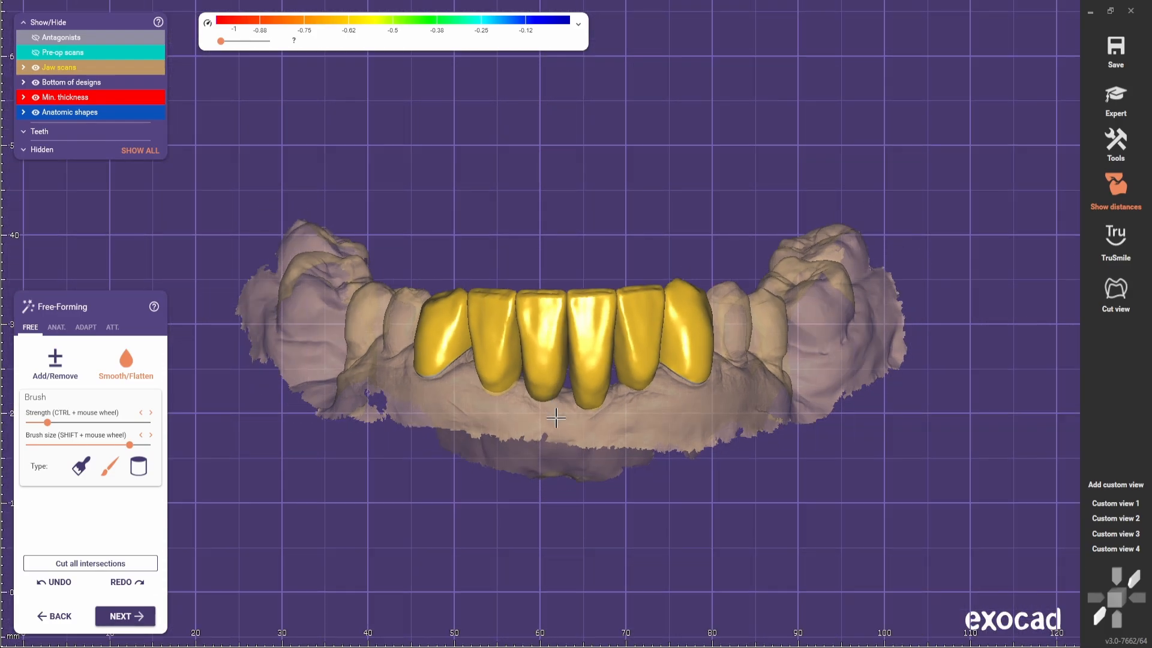
{"action": "scroll", "coordinate": [563, 420], "scroll_direction": "up", "scroll_amount": 5}
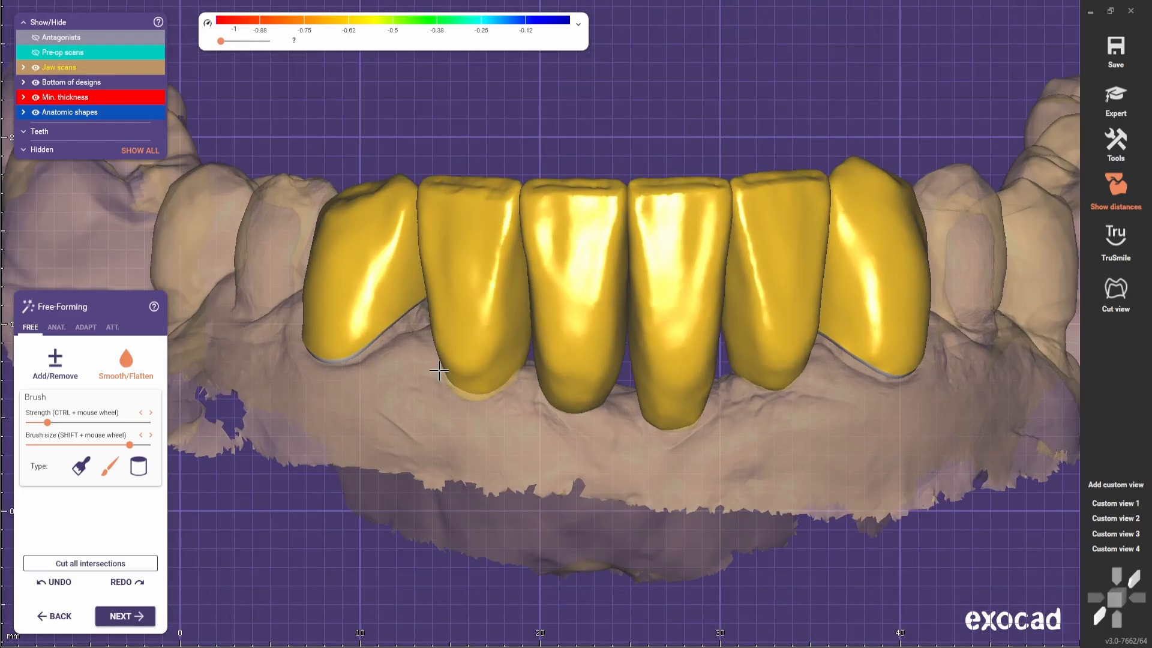
{"action": "scroll", "coordinate": [722, 376], "scroll_direction": "down", "scroll_amount": 3}
{"action": "right_click", "coordinate": [704, 425]}
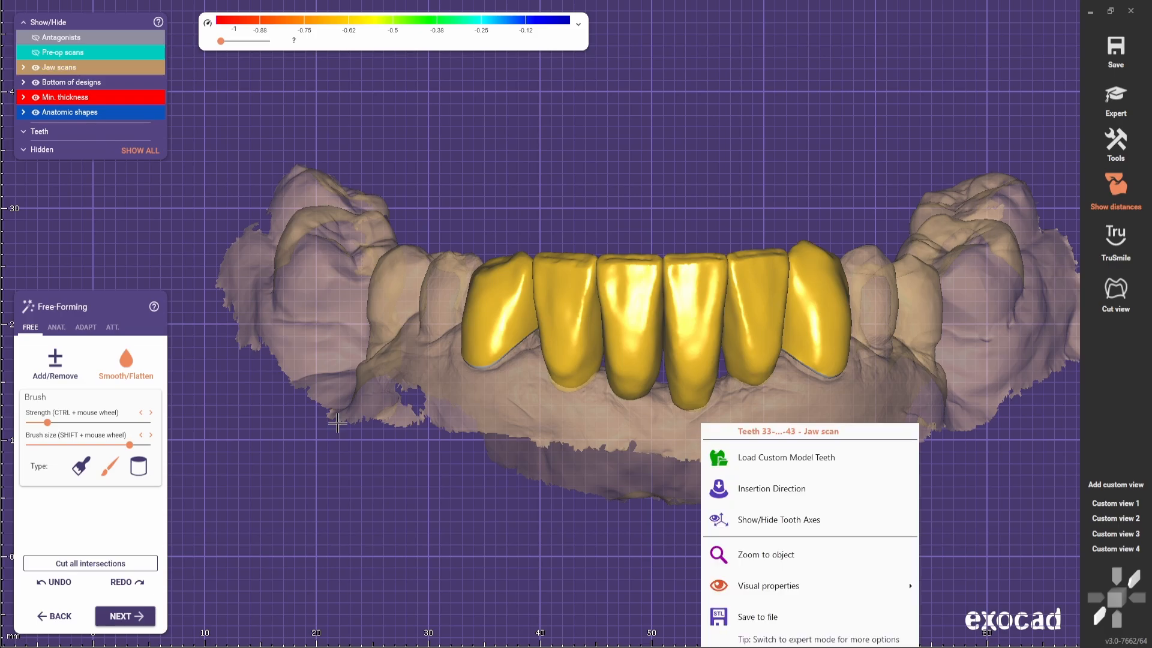
Refine the labial surfaces of the lower incisors with Add/Remove and Smooth/Flatten at maximum brush size and slightly higher strength
{"action": "left_click", "coordinate": [55, 364]}
{"action": "scroll", "coordinate": [575, 378], "scroll_direction": "up", "scroll_amount": 3}
{"action": "mouse_move", "coordinate": [628, 333]}
{"action": "right_mouse_down"}
{"action": "mouse_move", "coordinate": [695, 412]}
{"action": "mouse_move", "coordinate": [698, 284]}
{"action": "right_mouse_up"}
{"action": "scroll", "coordinate": [698, 284], "scroll_direction": "down", "scroll_amount": 2, "text": "ctrl"}
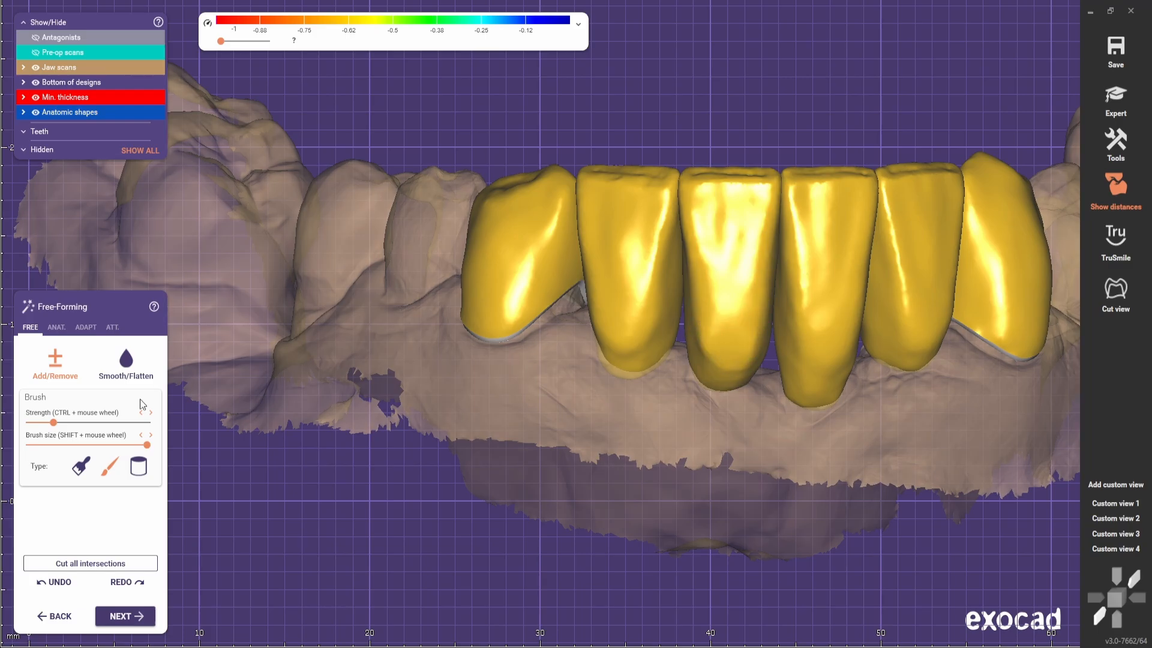
{"action": "right_click_drag", "start_coordinate": [751, 339], "coordinate": [696, 362]}
{"action": "scroll", "coordinate": [649, 452], "scroll_direction": "down", "scroll_amount": 2}
{"action": "right_click_drag", "start_coordinate": [774, 342], "coordinate": [654, 336]}
{"action": "scroll", "coordinate": [659, 453], "scroll_direction": "up", "scroll_amount": 2}
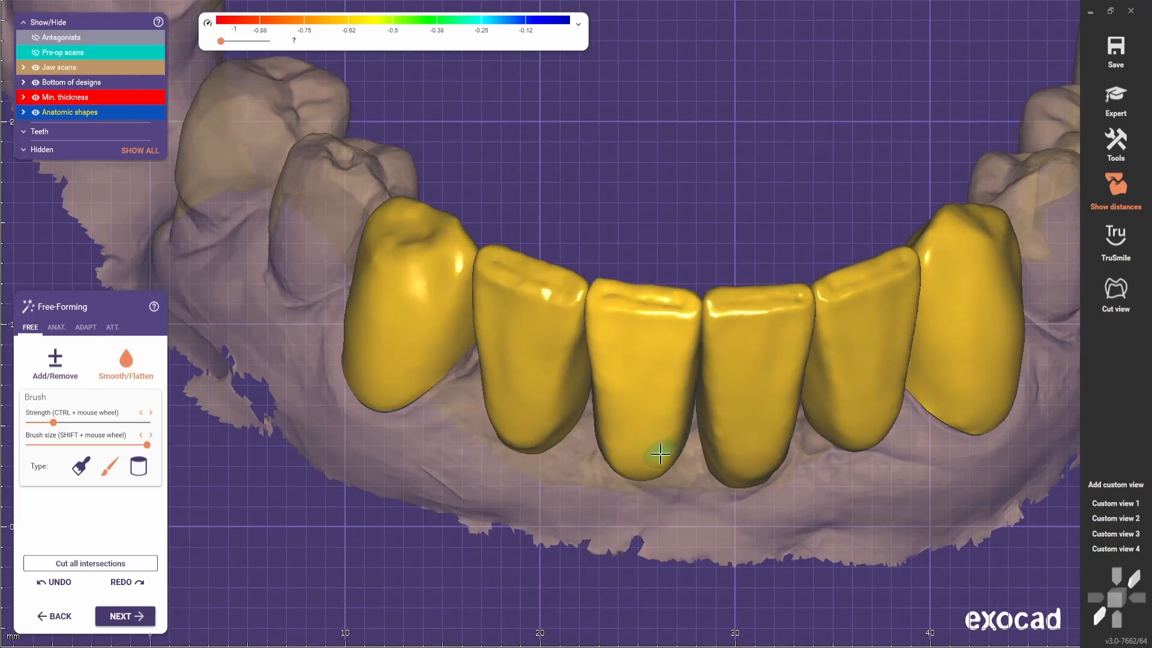
Contour the mesial side of the right lateral incisor with Add/Remove, and blend it with Smooth/Flatten
{"action": "right_click_drag", "start_coordinate": [659, 452], "coordinate": [638, 273]}
{"action": "scroll", "coordinate": [637, 273], "scroll_direction": "down", "scroll_amount": 3}
{"action": "scroll", "coordinate": [634, 216], "scroll_direction": "up", "scroll_amount": 3}
{"action": "key", "text": "1"}
{"action": "scroll", "coordinate": [652, 180], "scroll_direction": "up", "scroll_amount": 2}
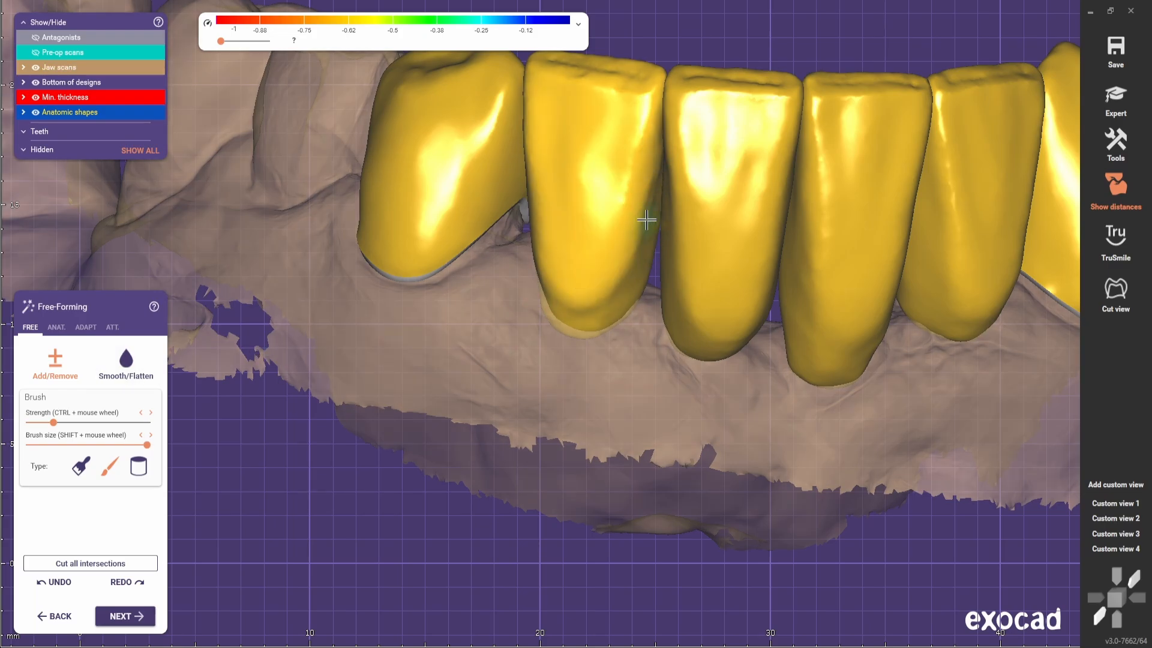
{"action": "key", "text": "2"}
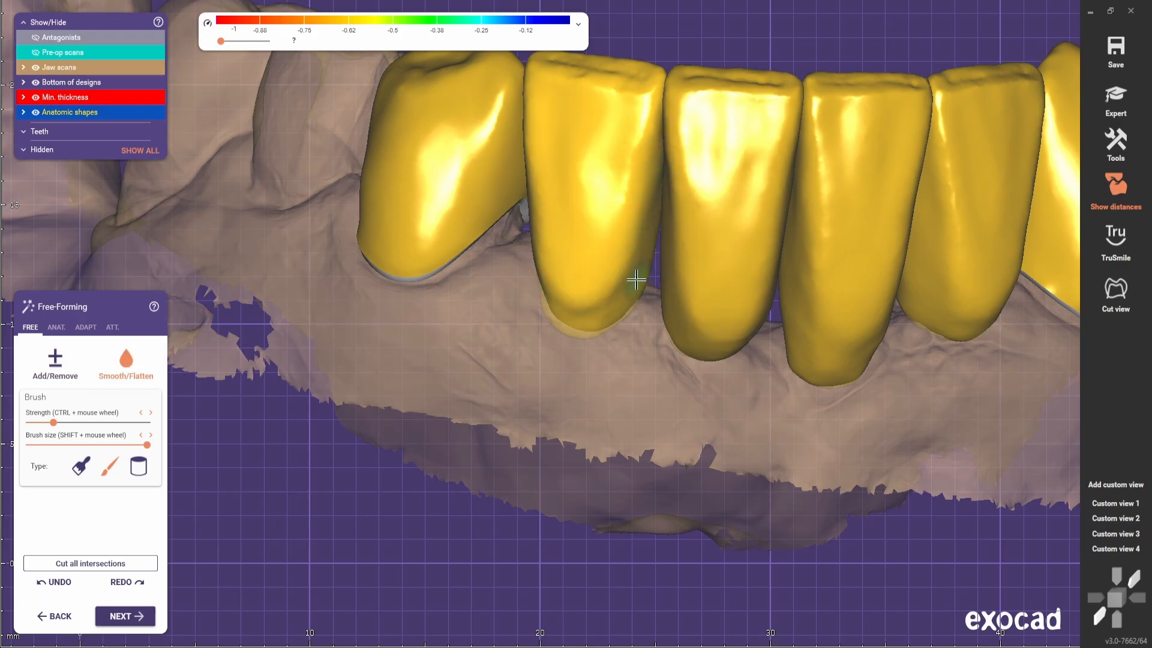
{"action": "scroll", "coordinate": [635, 312], "scroll_direction": "down", "scroll_amount": 3}
{"action": "scroll", "coordinate": [684, 301], "scroll_direction": "down", "scroll_amount": 2}
{"action": "right_click_drag", "start_coordinate": [635, 319], "coordinate": [638, 247]}
{"action": "scroll", "coordinate": [637, 248], "scroll_direction": "up", "scroll_amount": 3}
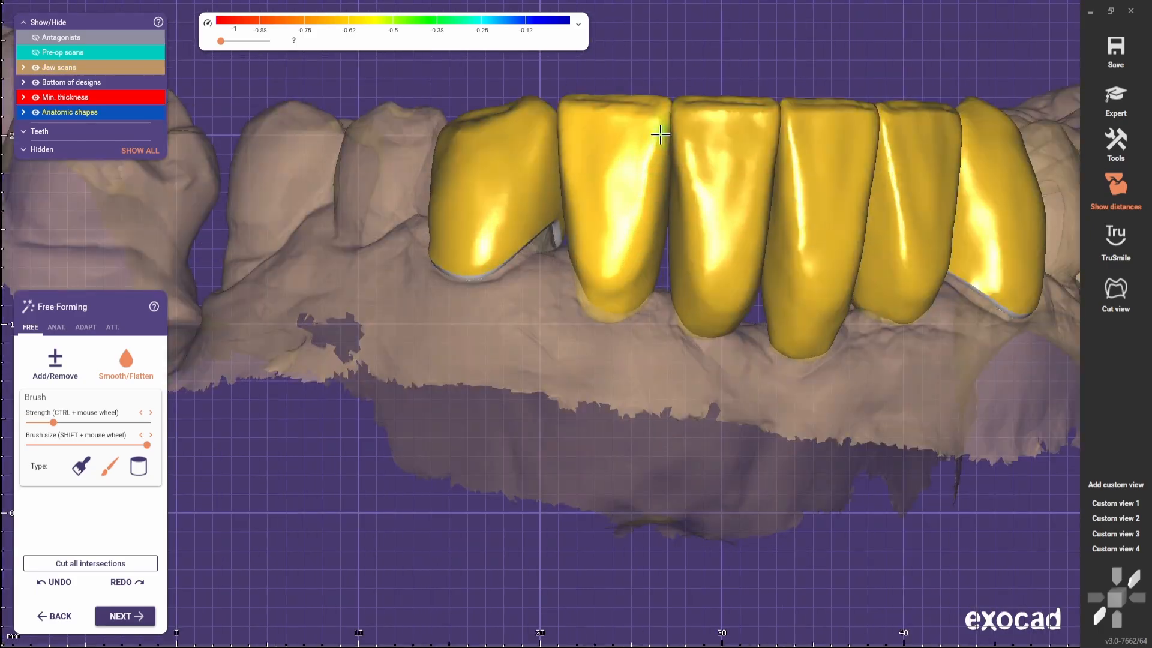
Contour the distal side of the right central incisor with Add/Remove, smooth the incisors, and reduce the brush size
{"action": "key", "text": "1"}
{"action": "scroll", "coordinate": [721, 278], "scroll_direction": "up", "scroll_amount": 2}
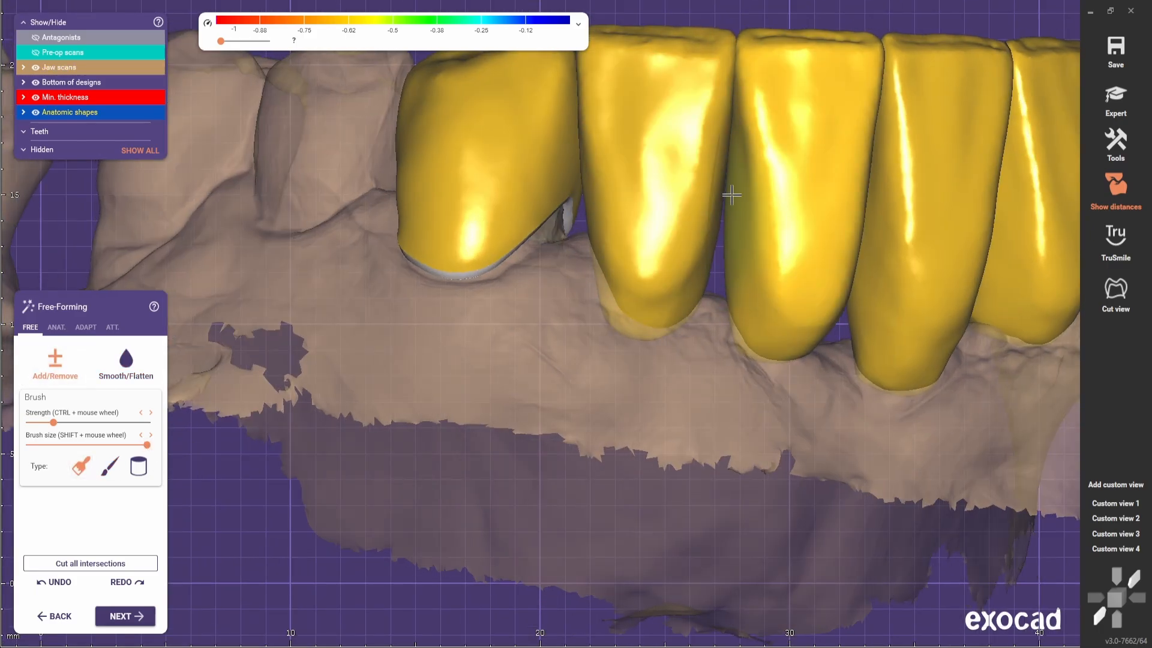
{"action": "left_click", "coordinate": [126, 363]}
{"action": "scroll", "coordinate": [675, 312], "scroll_direction": "down", "scroll_amount": 2}
{"action": "scroll", "coordinate": [606, 282], "scroll_direction": "down", "scroll_amount": 2}
{"action": "right_click_drag", "start_coordinate": [666, 309], "coordinate": [571, 249]}
{"action": "scroll", "coordinate": [571, 249], "scroll_direction": "up", "scroll_amount": 1}
{"action": "scroll", "coordinate": [597, 360], "scroll_direction": "down", "scroll_amount": 2}
{"action": "mouse_move", "coordinate": [618, 354]}
{"action": "right_mouse_down"}
{"action": "mouse_move", "coordinate": [597, 365]}
{"action": "mouse_move", "coordinate": [617, 402]}
{"action": "mouse_move", "coordinate": [610, 442]}
{"action": "mouse_move", "coordinate": [586, 458]}
{"action": "right_mouse_up"}
{"action": "scroll", "coordinate": [617, 401], "scroll_direction": "up", "scroll_amount": 2}
{"action": "scroll", "coordinate": [586, 458], "scroll_direction": "up", "scroll_amount": 1}
Sculpt a curved cervical line near the gingival margin of the right central incisor with Add/Remove at a small brush size
{"action": "left_click", "coordinate": [51, 351]}
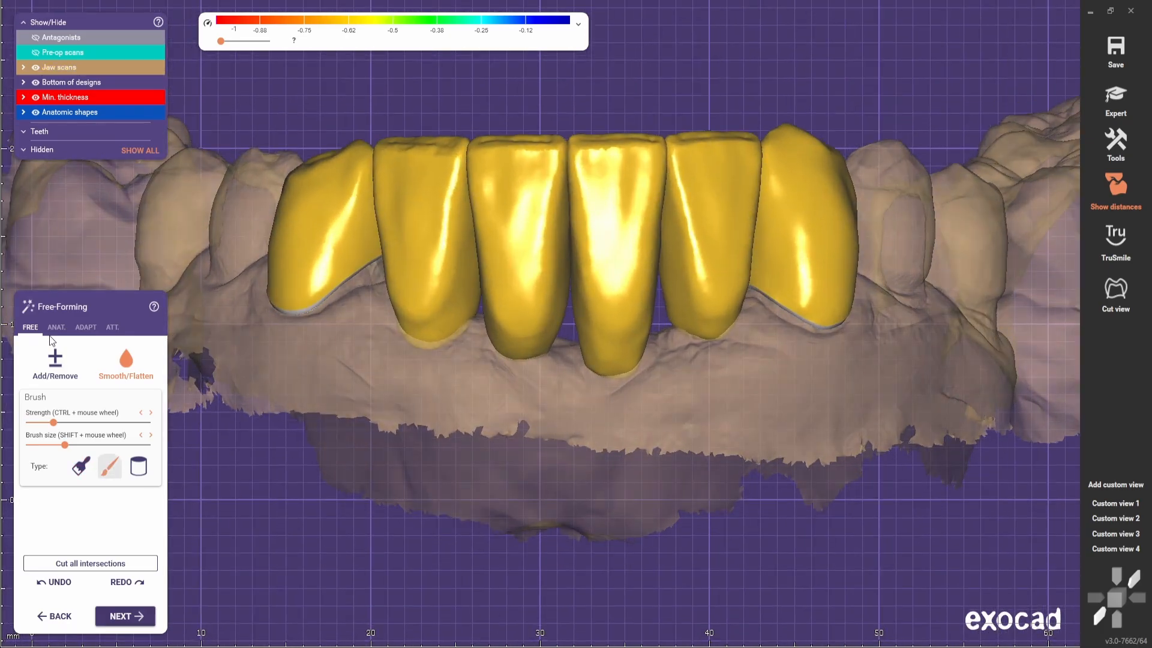
{"action": "scroll", "coordinate": [460, 287], "scroll_direction": "up", "scroll_amount": 3}
{"action": "left_click_drag", "start_coordinate": [485, 305], "coordinate": [508, 318]}
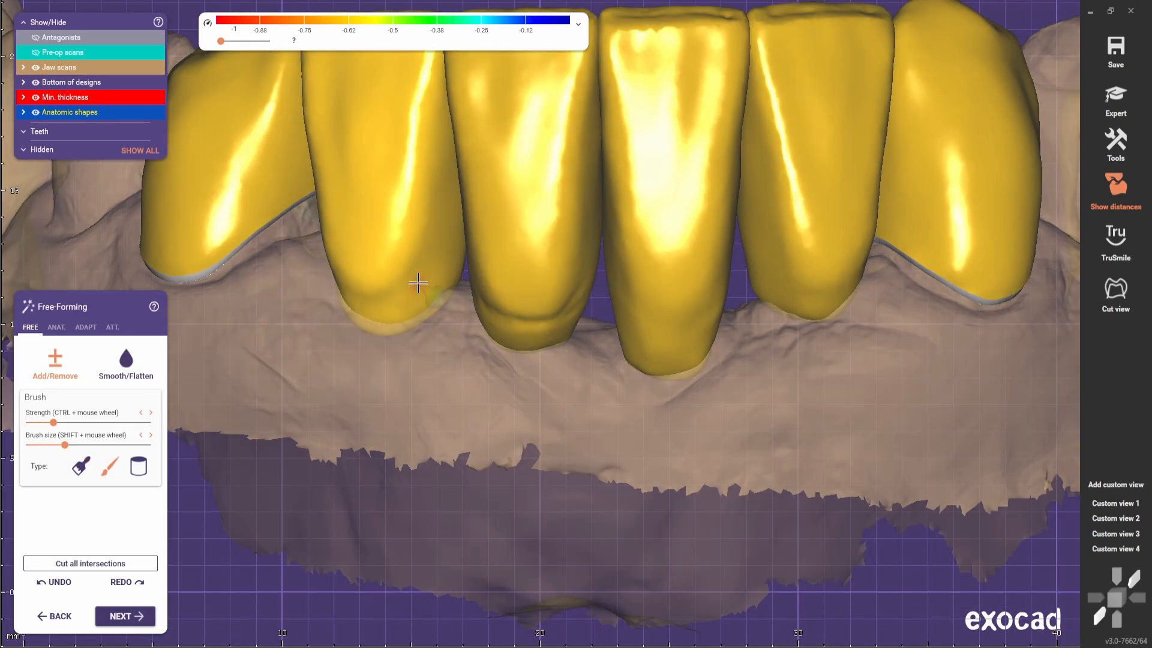
{"action": "scroll", "coordinate": [490, 315], "scroll_direction": "down", "scroll_amount": 4}
{"action": "scroll", "coordinate": [490, 314], "scroll_direction": "up", "scroll_amount": 4}
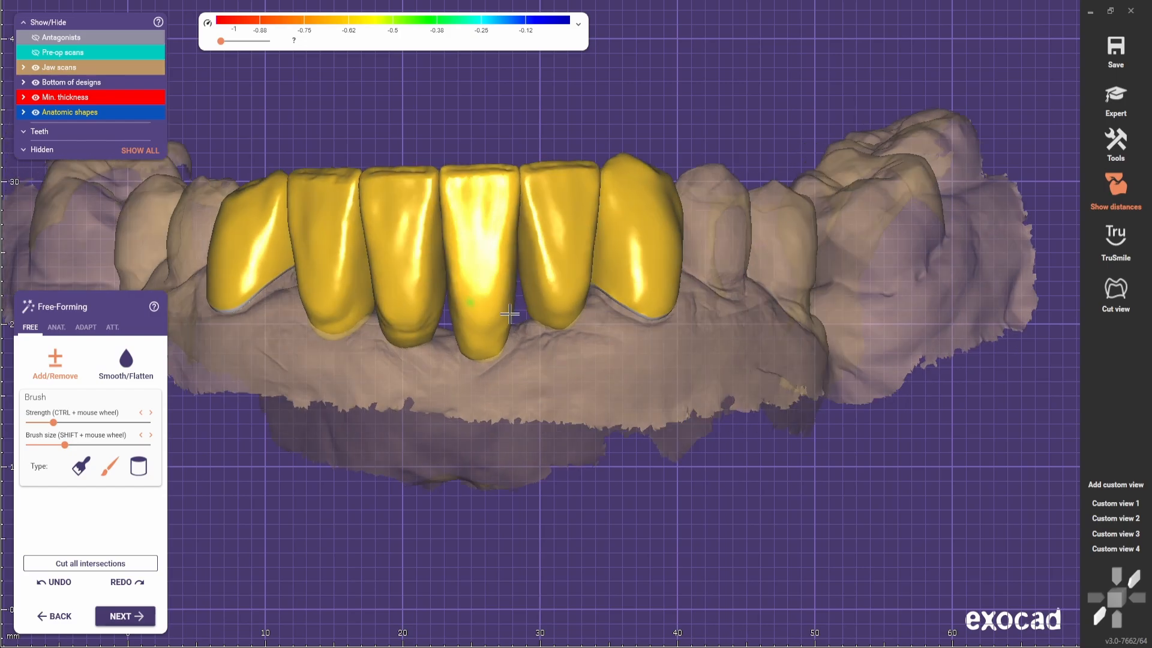
{"action": "scroll", "coordinate": [525, 287], "scroll_direction": "up", "scroll_amount": 1}
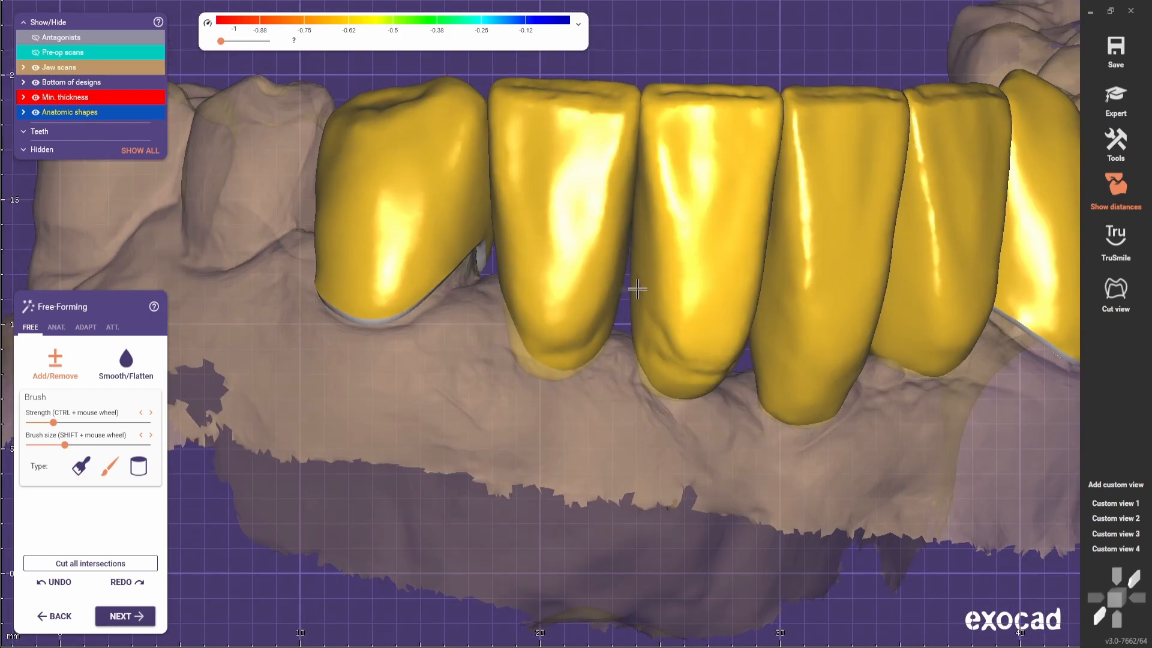
Sculpt a matching cervical line on the right lateral incisor and extend the right central incisor's line along its distal side
{"action": "right_click_drag", "start_coordinate": [604, 313], "coordinate": [570, 290]}
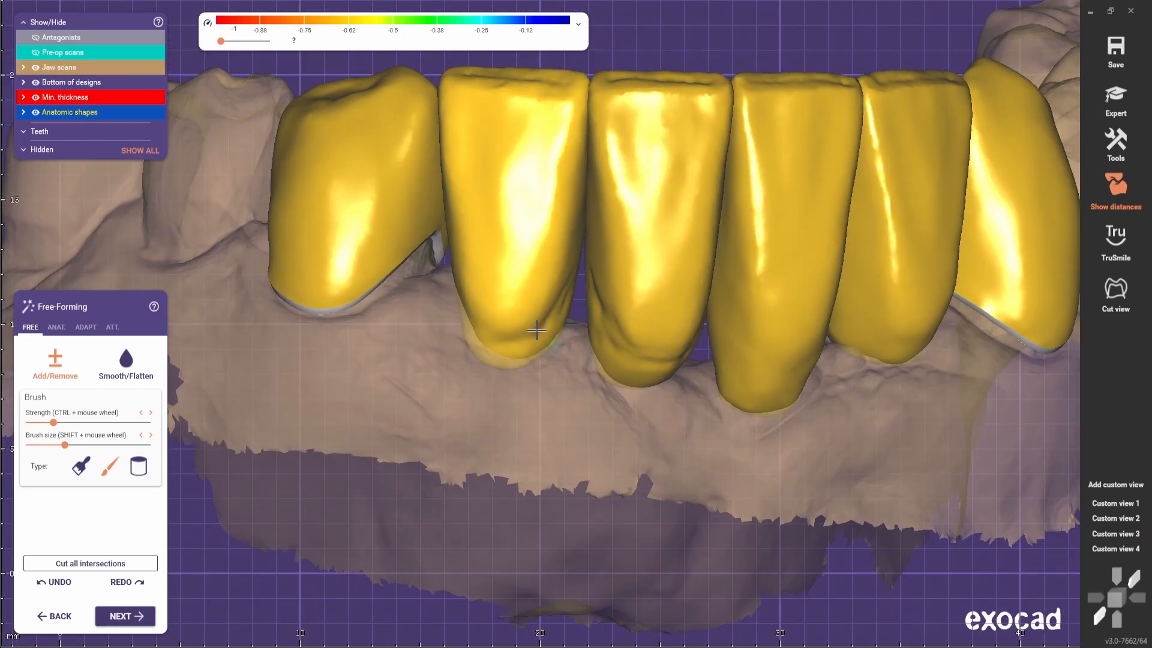
{"action": "right_click_drag", "start_coordinate": [536, 330], "coordinate": [693, 272]}
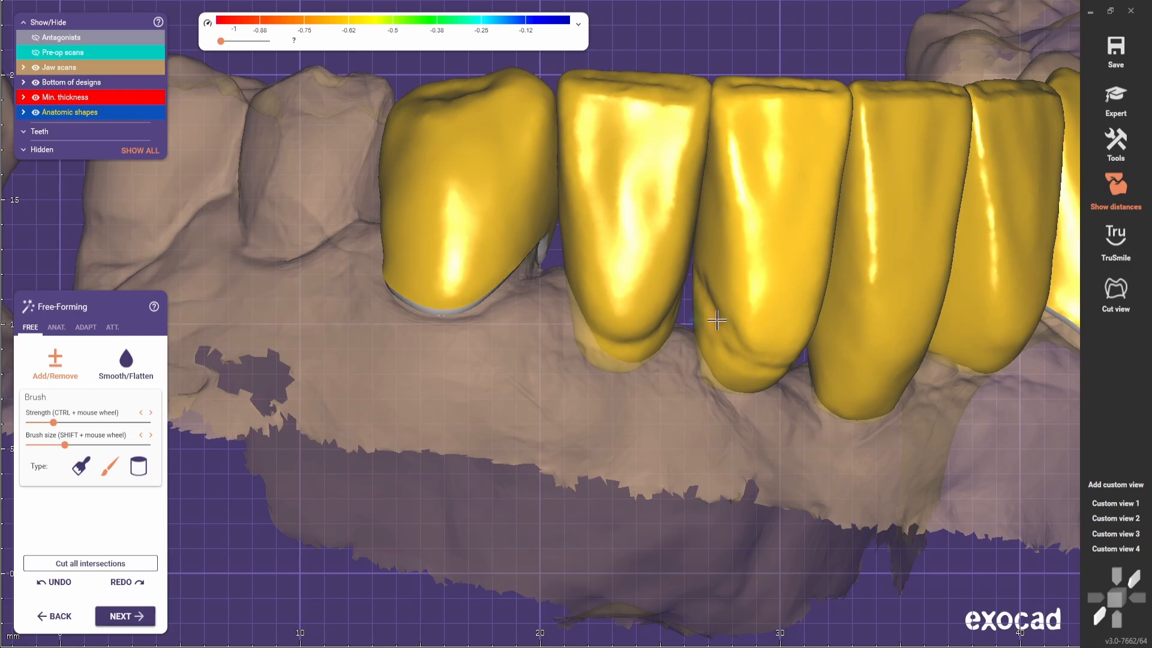
{"action": "right_click_drag", "start_coordinate": [739, 361], "coordinate": [705, 388]}
{"action": "scroll", "coordinate": [704, 388], "scroll_direction": "down", "scroll_amount": 2}
{"action": "scroll", "coordinate": [696, 267], "scroll_direction": "up", "scroll_amount": 3}
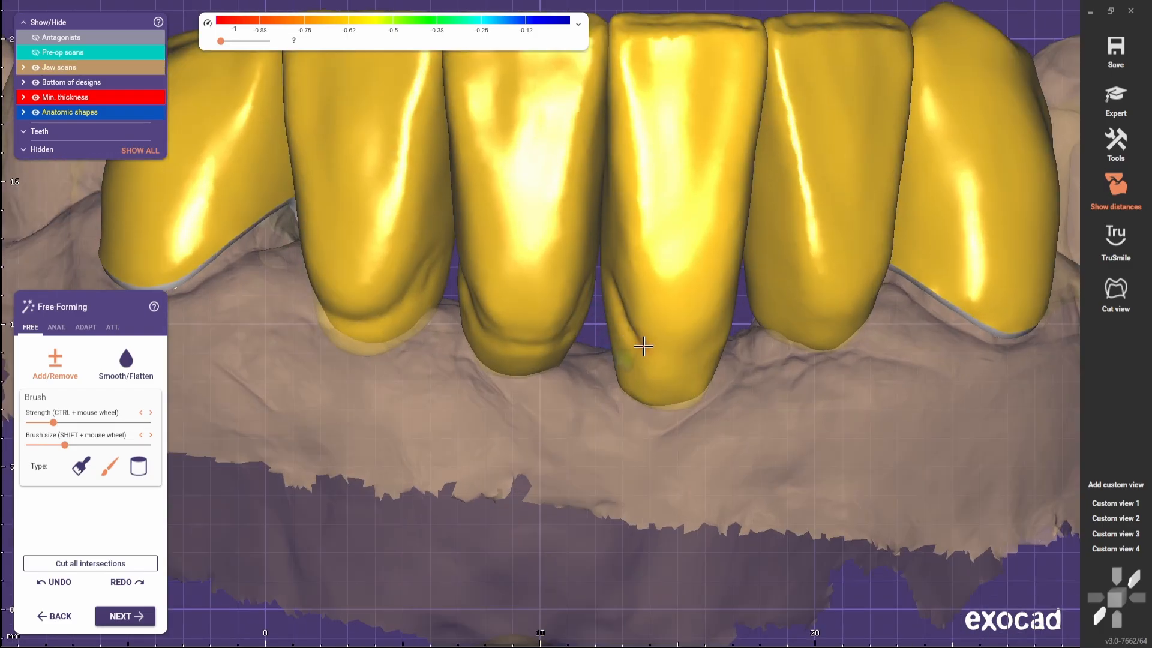
Sculpt matching cervical lines near the gingival margins of the left central and left lateral incisors with Add/Remove
{"action": "right_click_drag", "start_coordinate": [714, 329], "coordinate": [484, 331]}
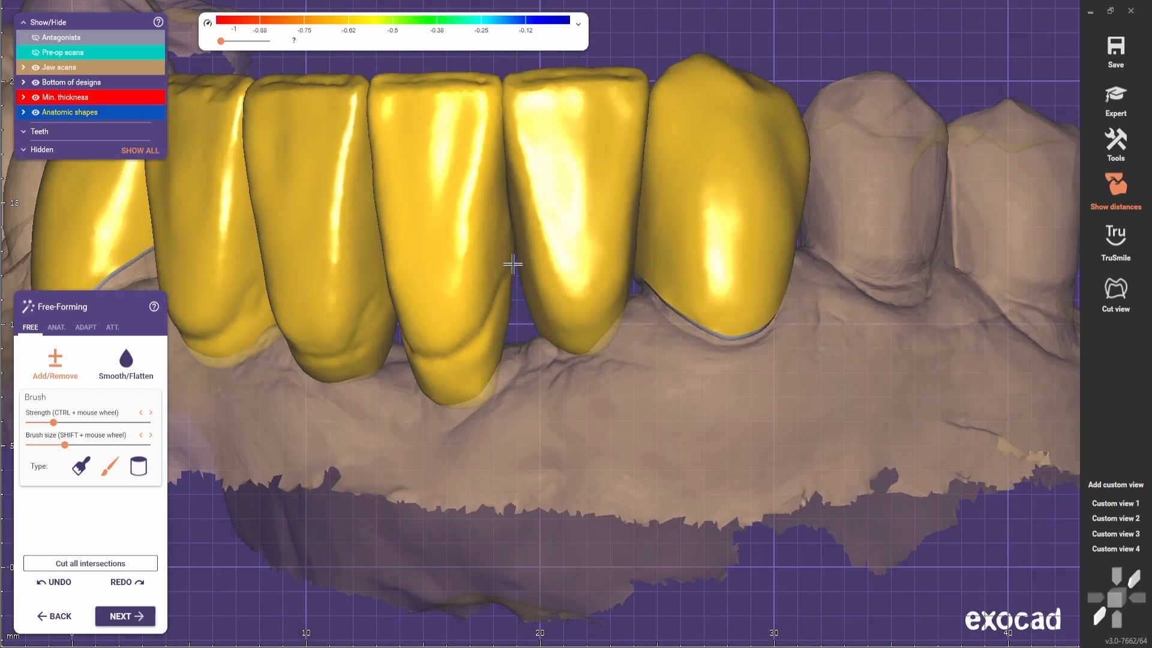
{"action": "right_click_drag", "start_coordinate": [513, 264], "coordinate": [587, 254]}
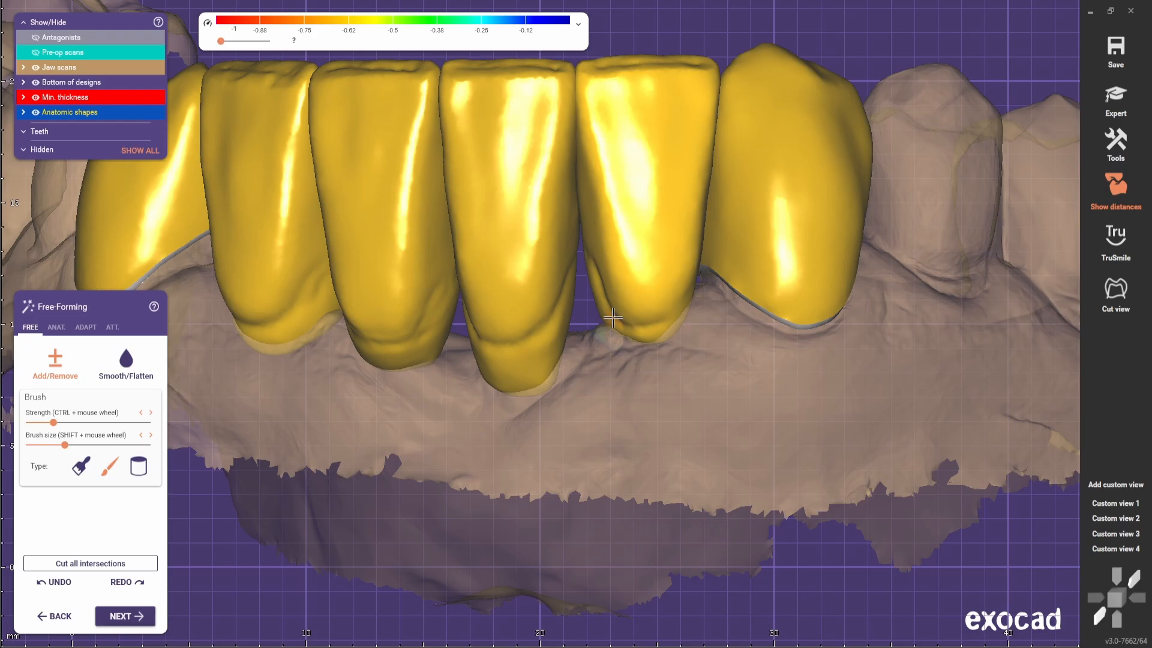
{"action": "mouse_move", "coordinate": [613, 318]}
{"action": "right_mouse_down"}
{"action": "mouse_move", "coordinate": [546, 372]}
{"action": "mouse_move", "coordinate": [510, 384]}
{"action": "mouse_move", "coordinate": [368, 340]}
{"action": "mouse_move", "coordinate": [569, 440]}
{"action": "mouse_move", "coordinate": [603, 324]}
{"action": "right_mouse_up"}
{"action": "scroll", "coordinate": [569, 439], "scroll_direction": "down", "scroll_amount": 2}
{"action": "scroll", "coordinate": [603, 324], "scroll_direction": "up", "scroll_amount": 2}
{"action": "scroll", "coordinate": [626, 355], "scroll_direction": "down", "scroll_amount": 3}
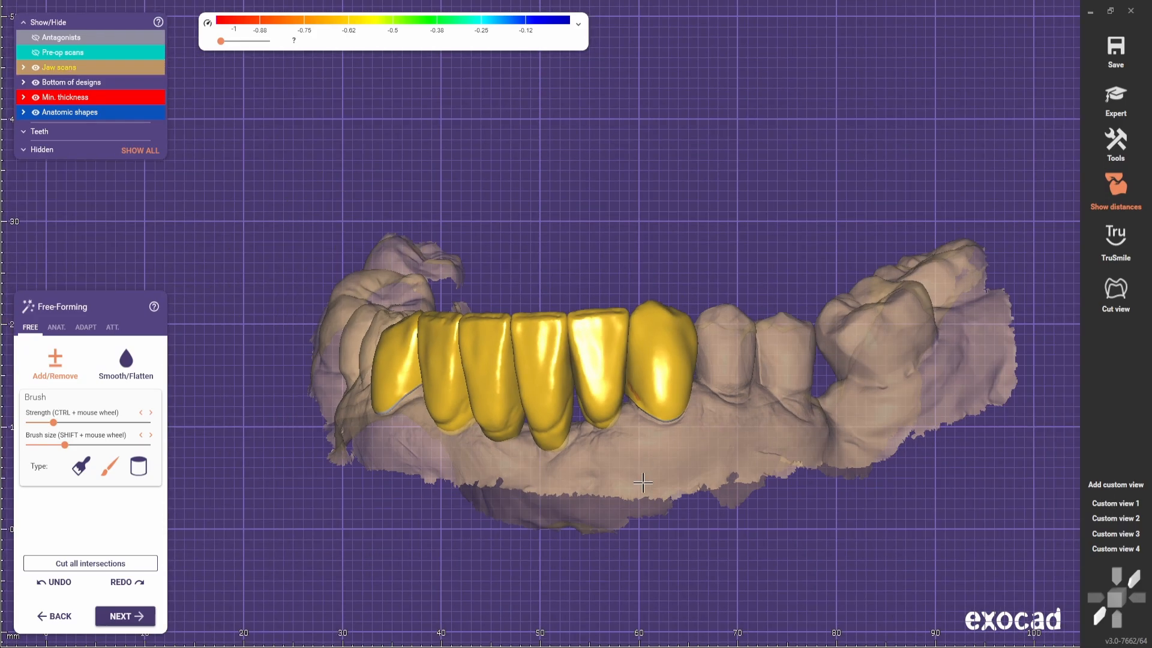
Soften the cervical lines of the right central and lateral incisors with Smooth/Flatten at maximum brush size
{"action": "right_click_drag", "start_coordinate": [643, 480], "coordinate": [653, 481]}
{"action": "scroll", "coordinate": [569, 357], "scroll_direction": "up", "scroll_amount": 1}
{"action": "key", "text": "shift"}
{"action": "scroll", "coordinate": [569, 357], "scroll_direction": "up", "scroll_amount": 2}
{"action": "scroll", "coordinate": [559, 372], "scroll_direction": "up", "scroll_amount": 5, "text": "shift"}
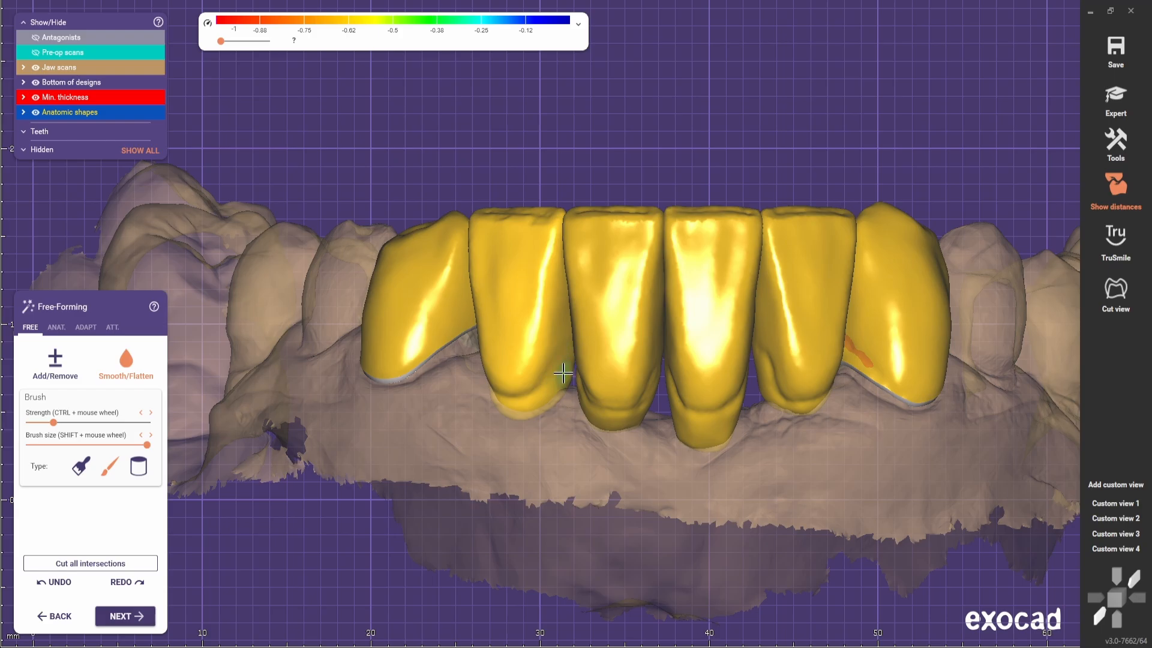
{"action": "right_click_drag", "start_coordinate": [563, 373], "coordinate": [689, 380]}
{"action": "scroll", "coordinate": [836, 345], "scroll_direction": "up", "scroll_amount": 4}
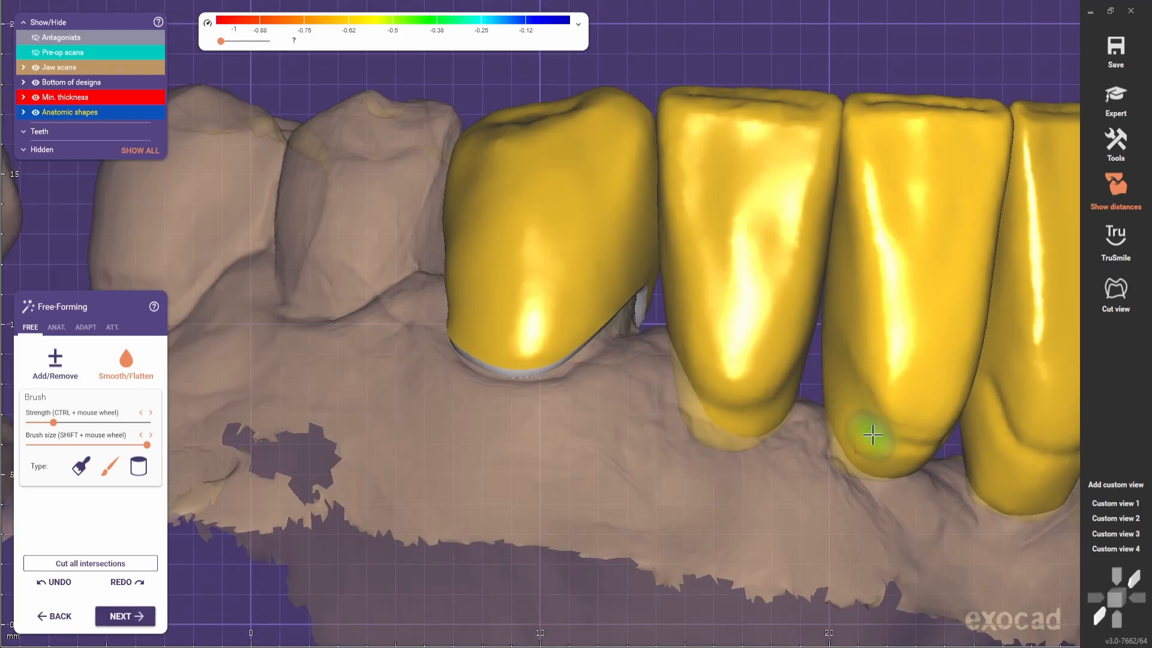
{"action": "scroll", "coordinate": [786, 483], "scroll_direction": "down", "scroll_amount": 3}
{"action": "scroll", "coordinate": [718, 388], "scroll_direction": "up", "scroll_amount": 4}
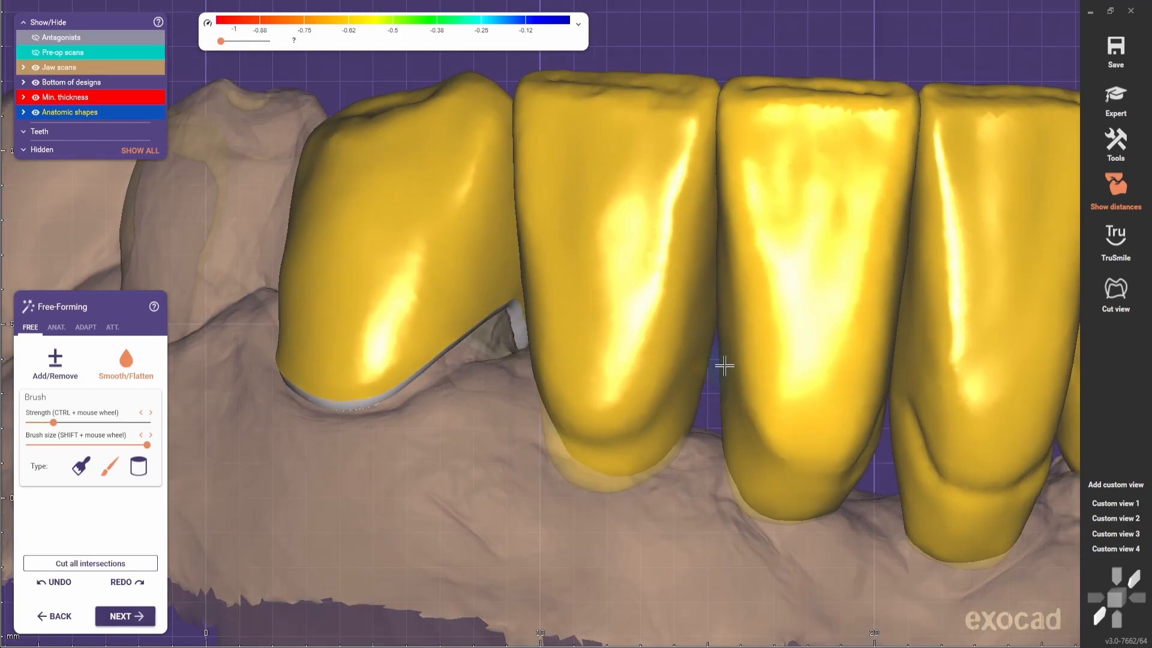
Blend the cervical lines of the left central and left lateral incisors into their labial surfaces with Smooth/Flatten
{"action": "scroll", "coordinate": [650, 457], "scroll_direction": "down", "scroll_amount": 1}
{"action": "right_click_drag", "start_coordinate": [650, 457], "coordinate": [661, 341]}
{"action": "scroll", "coordinate": [661, 342], "scroll_direction": "up", "scroll_amount": 2}
{"action": "right_click_drag", "start_coordinate": [624, 427], "coordinate": [676, 386]}
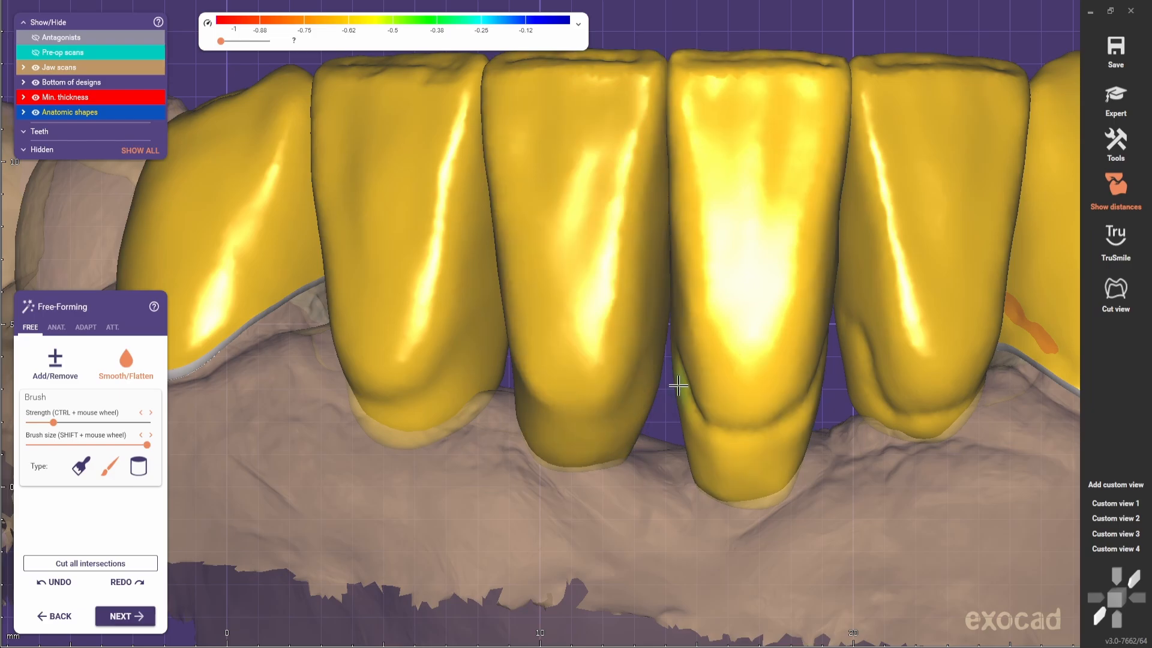
{"action": "scroll", "coordinate": [751, 300], "scroll_direction": "up", "scroll_amount": 2}
{"action": "right_click_drag", "start_coordinate": [749, 360], "coordinate": [648, 348]}
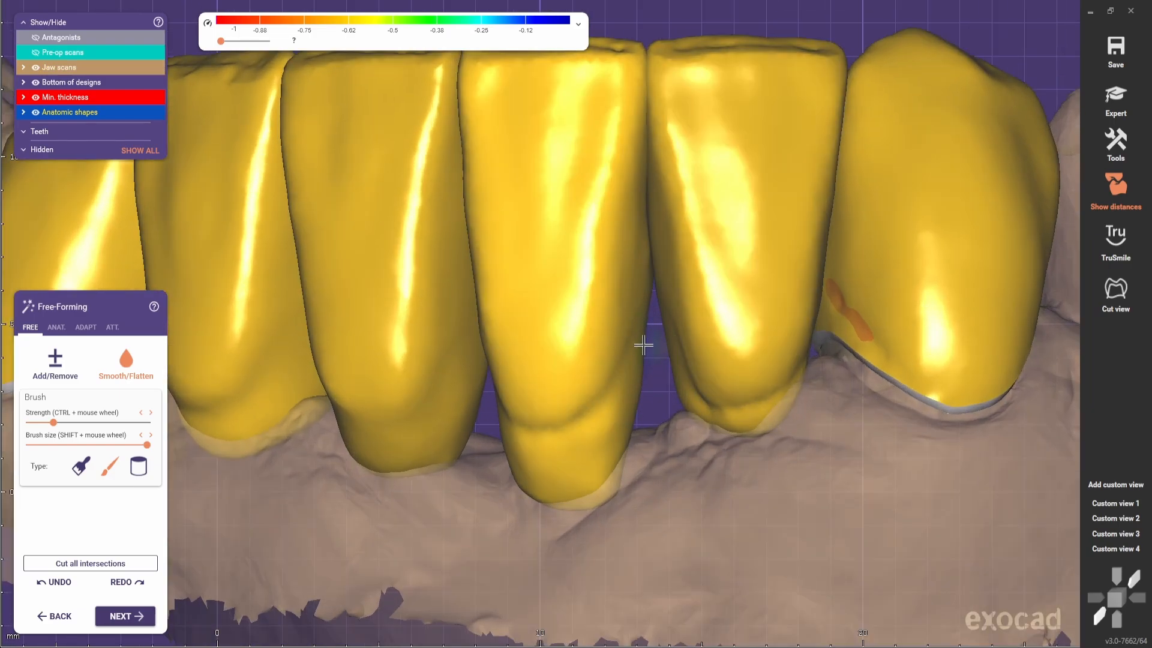
{"action": "left_click", "coordinate": [1115, 506]}
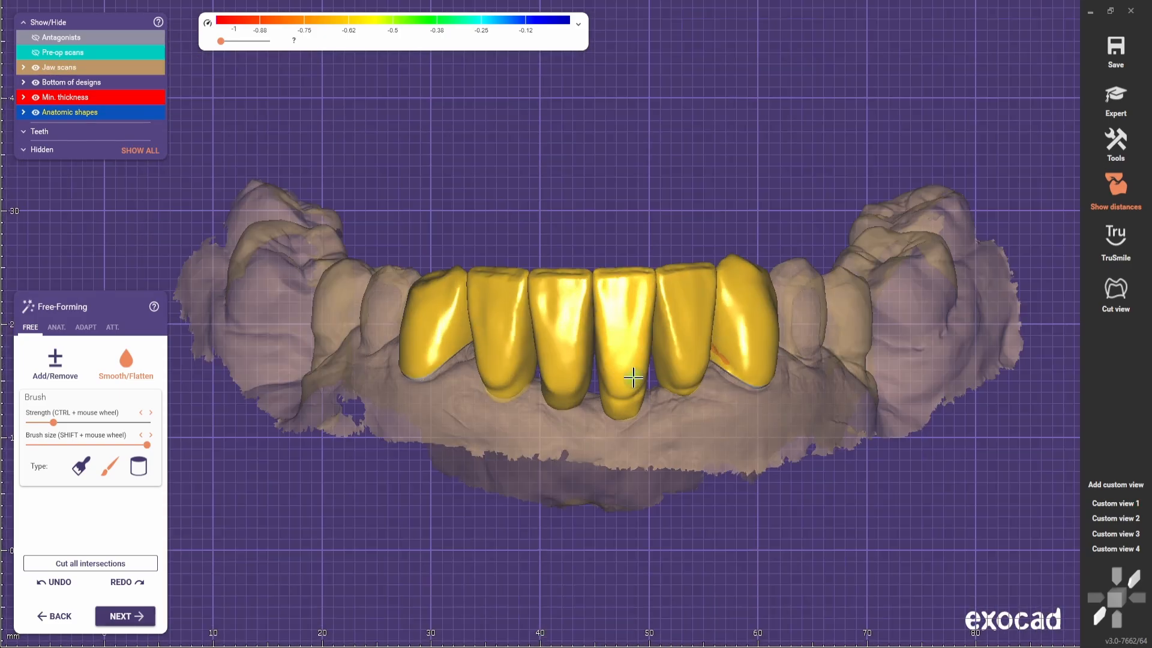
{"action": "scroll", "coordinate": [633, 378], "scroll_direction": "up", "scroll_amount": 3}
{"action": "right_click_drag", "start_coordinate": [630, 377], "coordinate": [599, 370]}
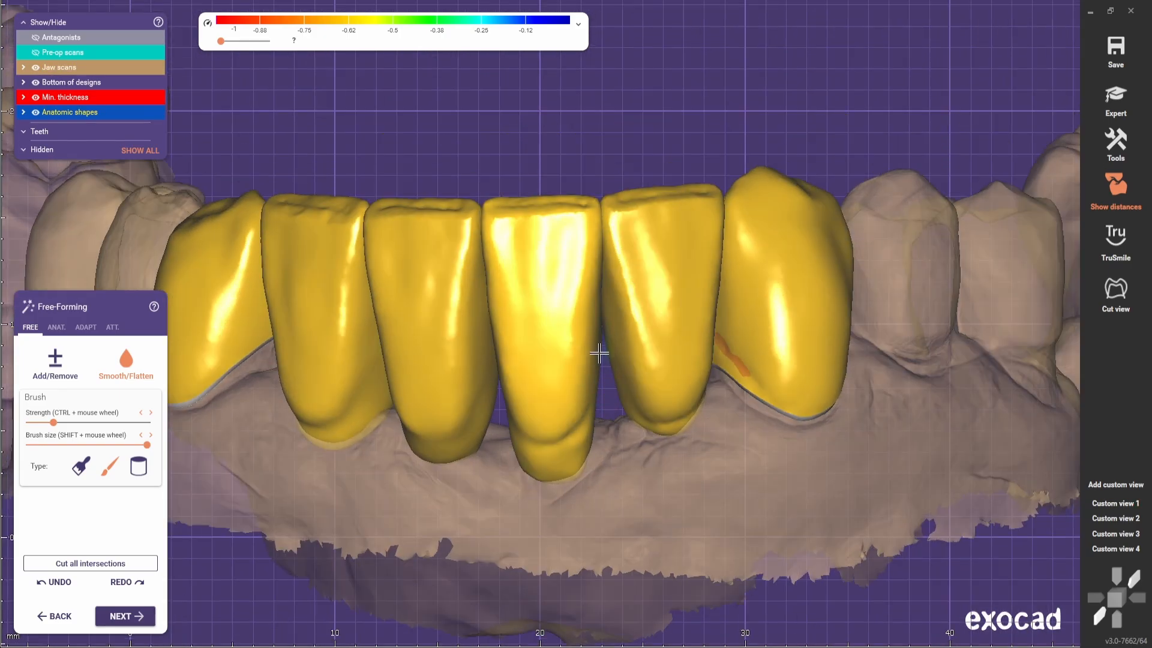
Examine the softened cervical contours of all four incisors from the front and the right side
{"action": "scroll", "coordinate": [560, 448], "scroll_direction": "down", "scroll_amount": 5}
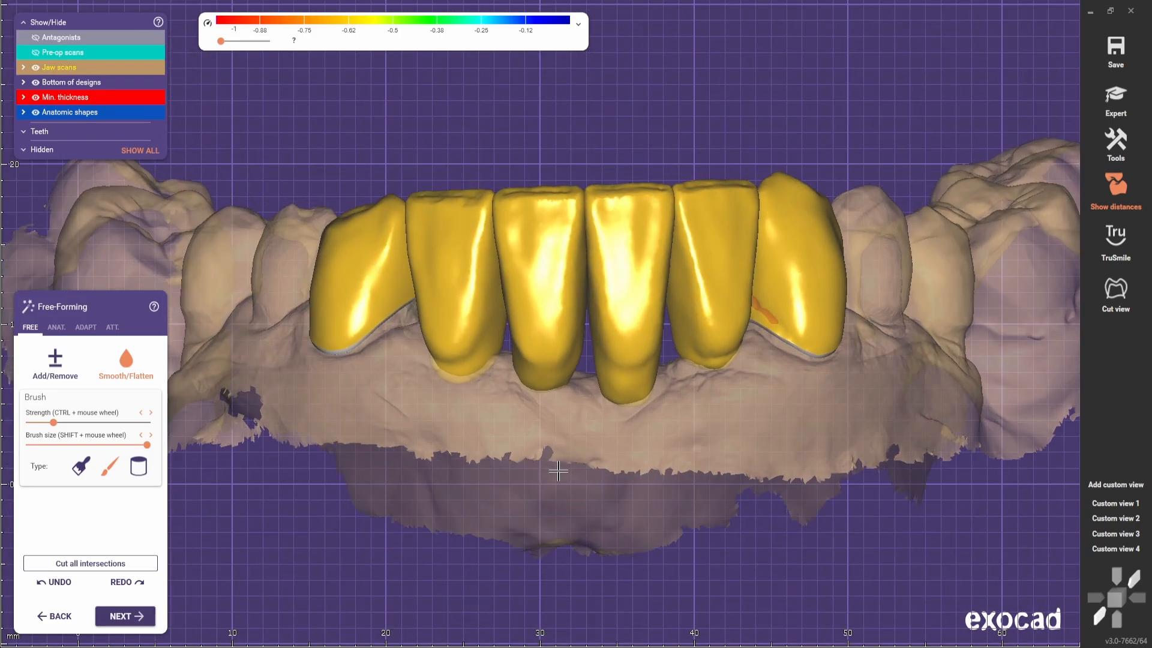
{"action": "scroll", "coordinate": [566, 324], "scroll_direction": "up", "scroll_amount": 4}
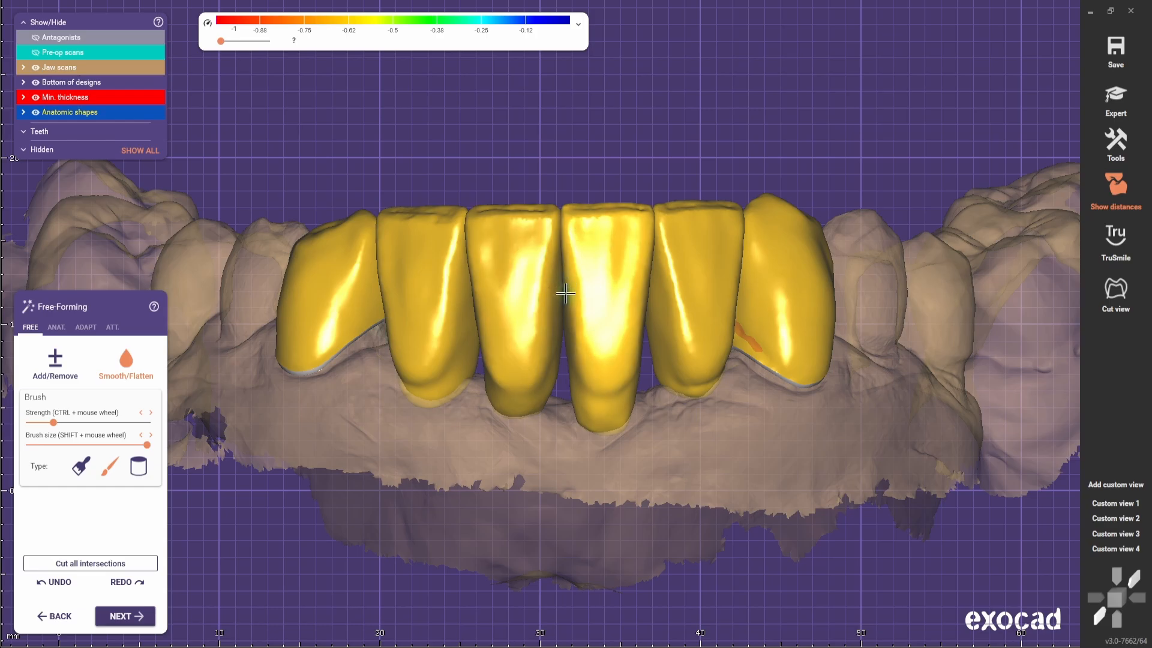
{"action": "scroll", "coordinate": [555, 347], "scroll_direction": "down", "scroll_amount": 5}
{"action": "scroll", "coordinate": [566, 385], "scroll_direction": "up", "scroll_amount": 6}
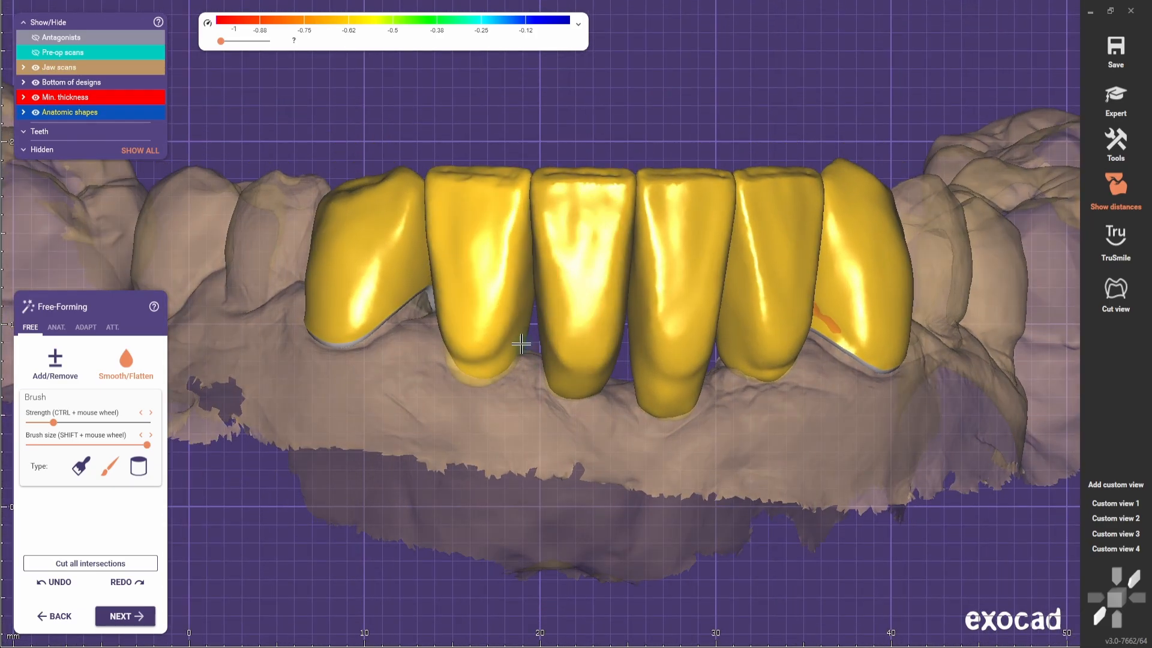
{"action": "right_click_drag", "start_coordinate": [520, 343], "coordinate": [569, 342]}
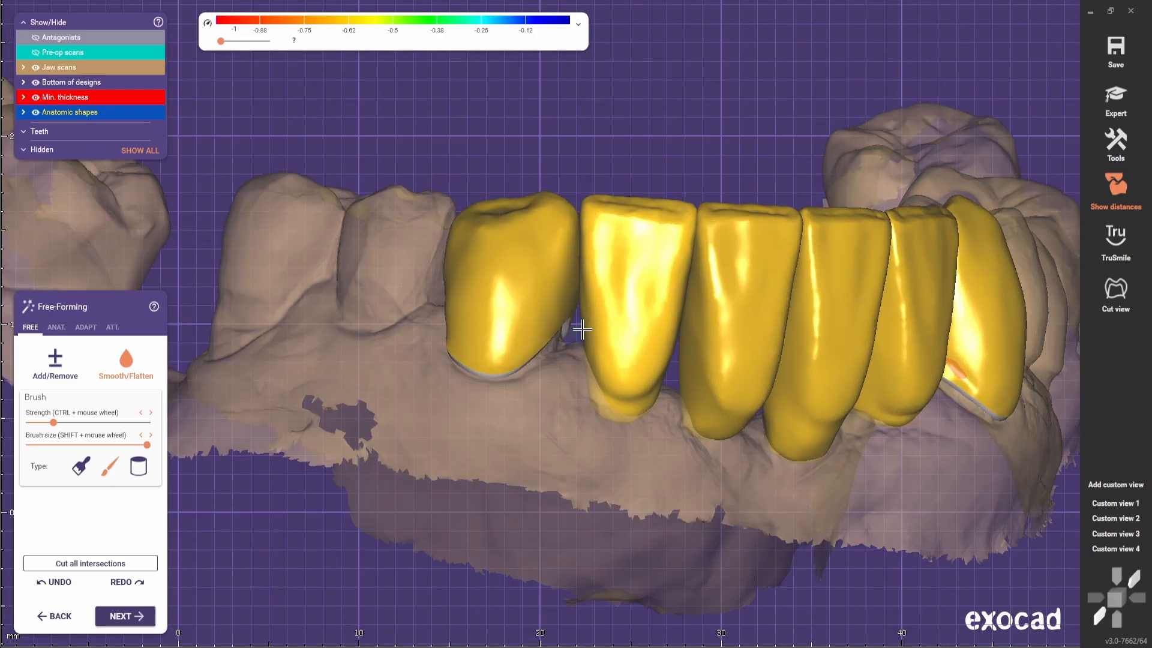
{"action": "scroll", "coordinate": [582, 329], "scroll_direction": "down", "scroll_amount": 5}
{"action": "scroll", "coordinate": [664, 442], "scroll_direction": "up", "scroll_amount": 6}
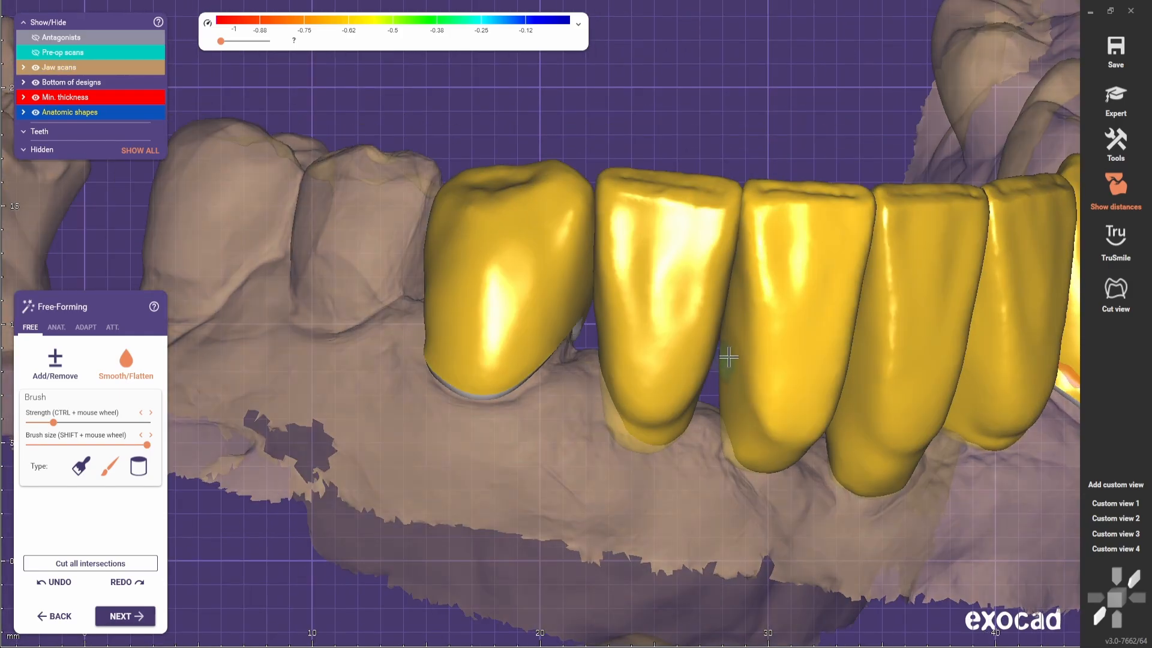
{"action": "right_click_drag", "start_coordinate": [729, 357], "coordinate": [528, 280]}
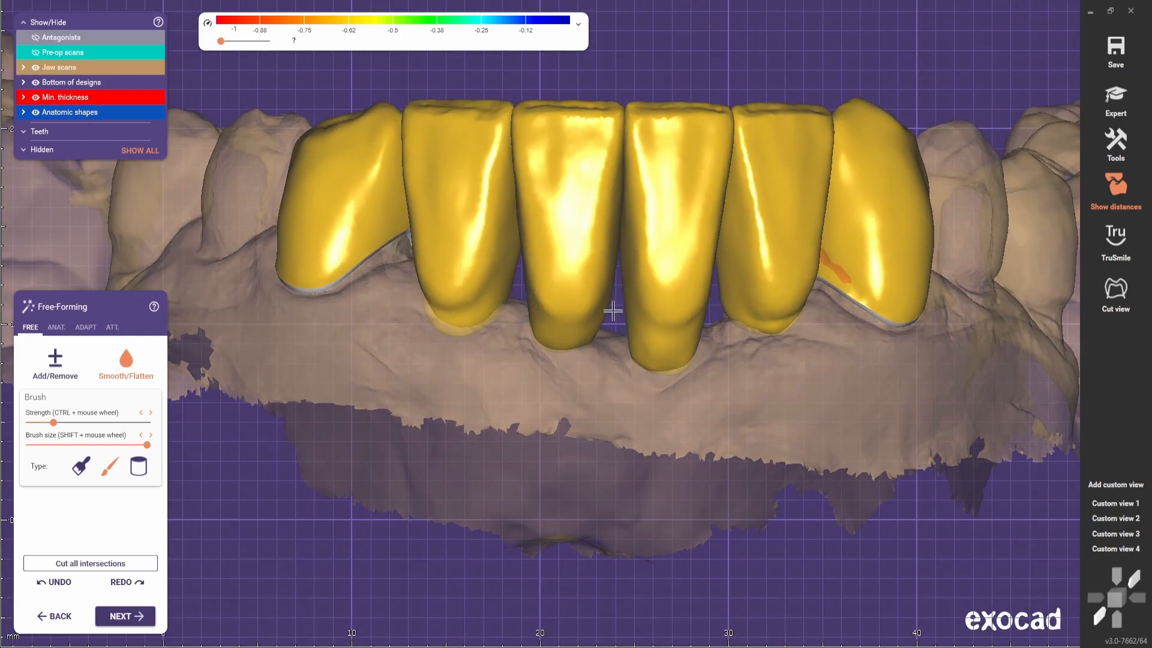
{"action": "scroll", "coordinate": [539, 390], "scroll_direction": "down", "scroll_amount": 3}
{"action": "scroll", "coordinate": [538, 390], "scroll_direction": "up", "scroll_amount": 3}
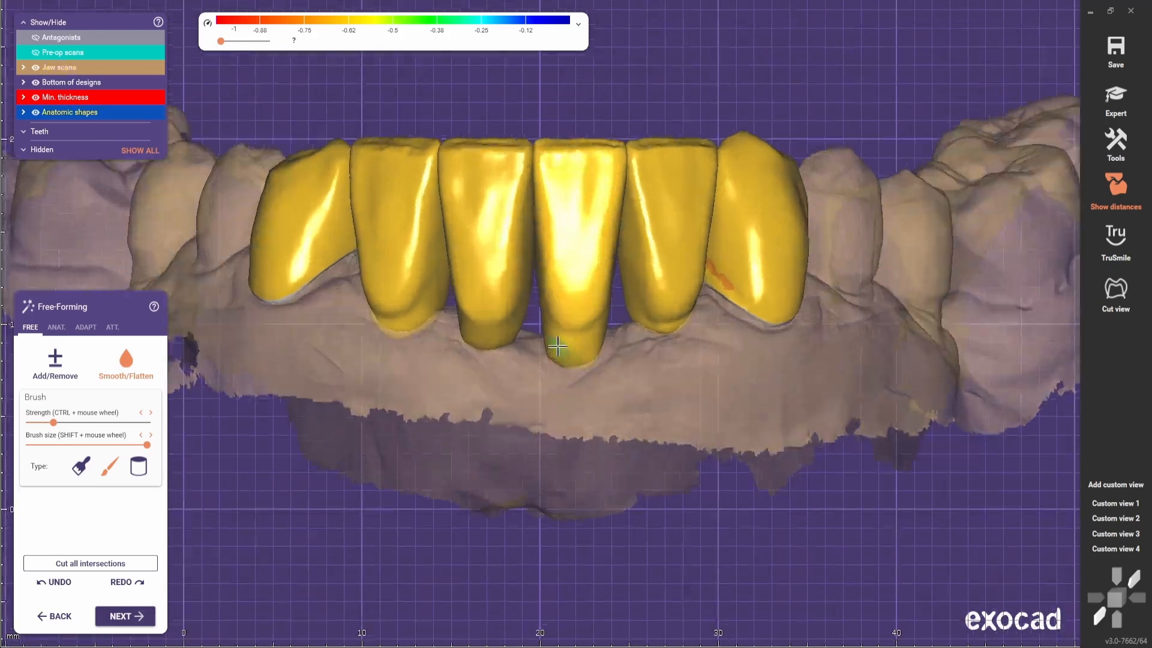
Adapt the incisor pontic bases to the gingiva with a desired distance of -1.02 mm
{"action": "scroll", "coordinate": [588, 346], "scroll_direction": "up", "scroll_amount": 3}
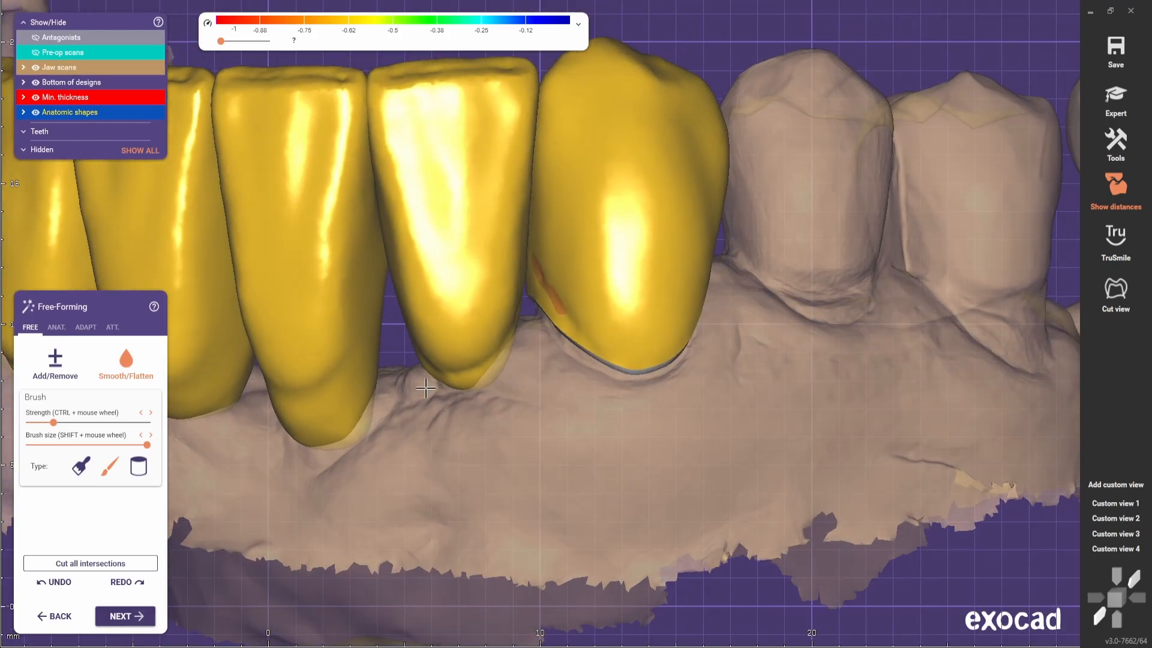
{"action": "right_click_drag", "start_coordinate": [421, 394], "coordinate": [632, 324]}
{"action": "left_click", "coordinate": [81, 466]}
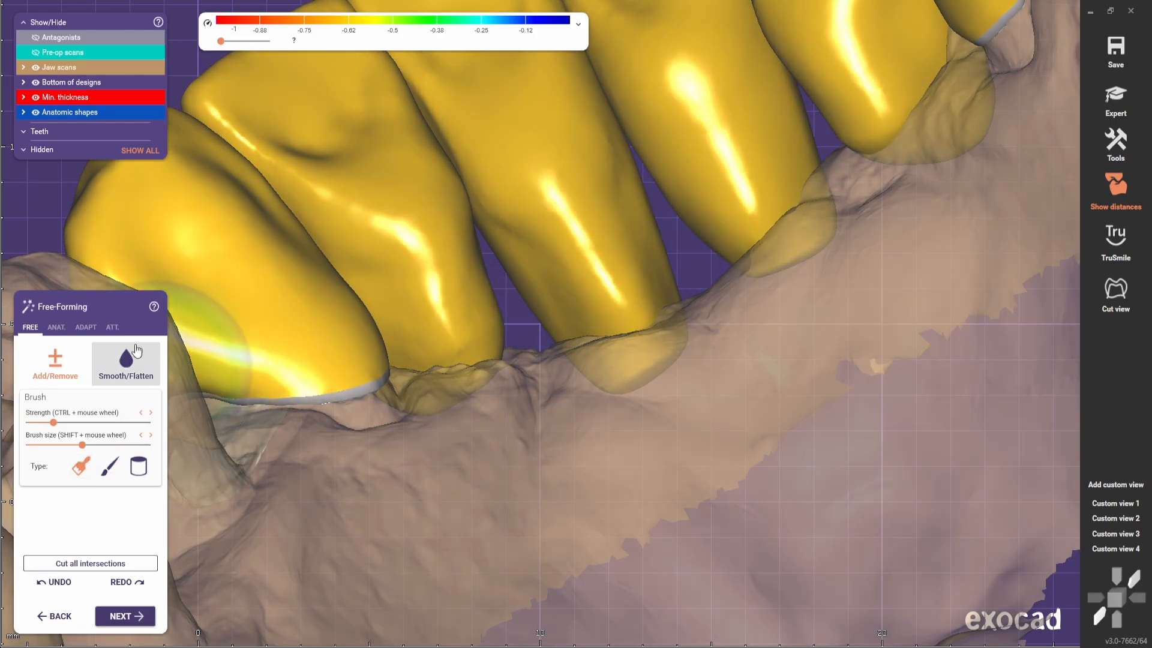
{"action": "left_click", "coordinate": [85, 327]}
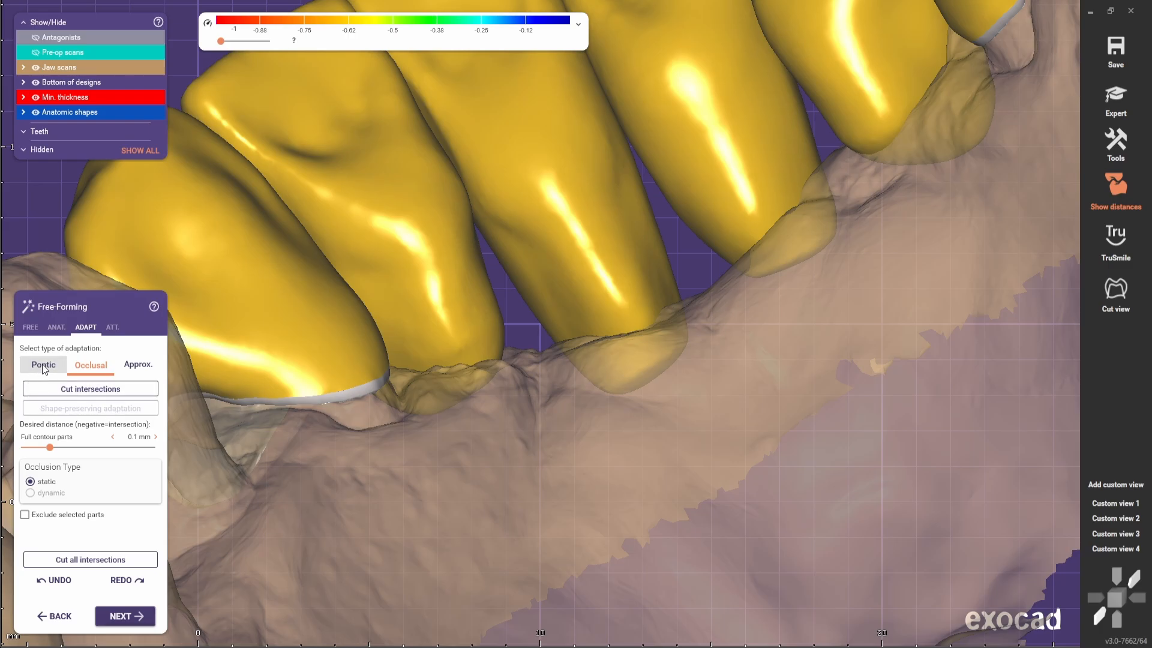
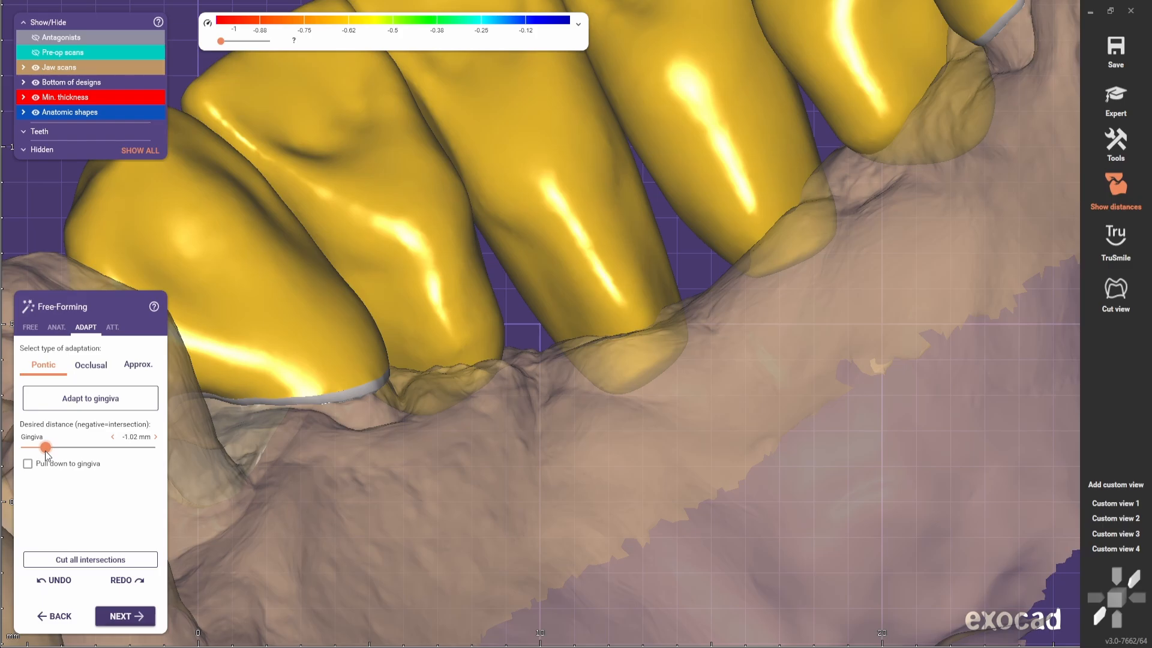
{"action": "left_click", "coordinate": [93, 401]}
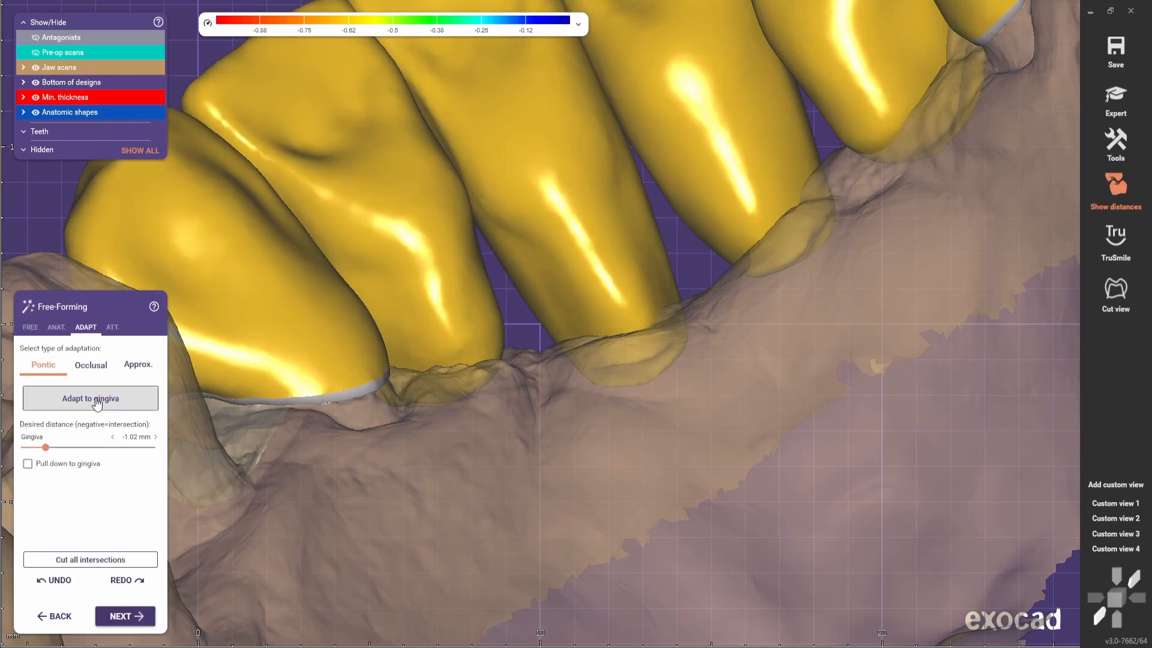
{"action": "scroll", "coordinate": [635, 403], "scroll_direction": "down", "scroll_amount": 3}
{"action": "right_click_drag", "start_coordinate": [635, 404], "coordinate": [581, 203]}
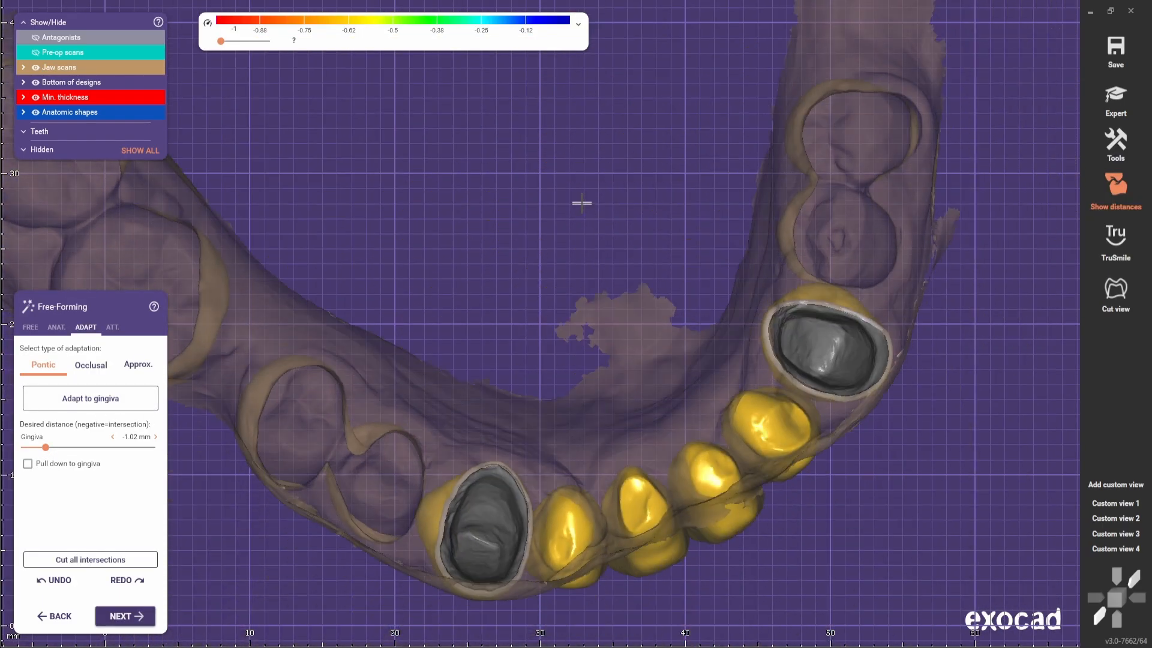
Smooth the gingiva-facing undersides of the four incisor pontics with the Smooth/Flatten brush
{"action": "scroll", "coordinate": [581, 438], "scroll_direction": "up", "scroll_amount": 2}
{"action": "right_click_drag", "start_coordinate": [579, 450], "coordinate": [522, 384]}
{"action": "left_click", "coordinate": [30, 327]}
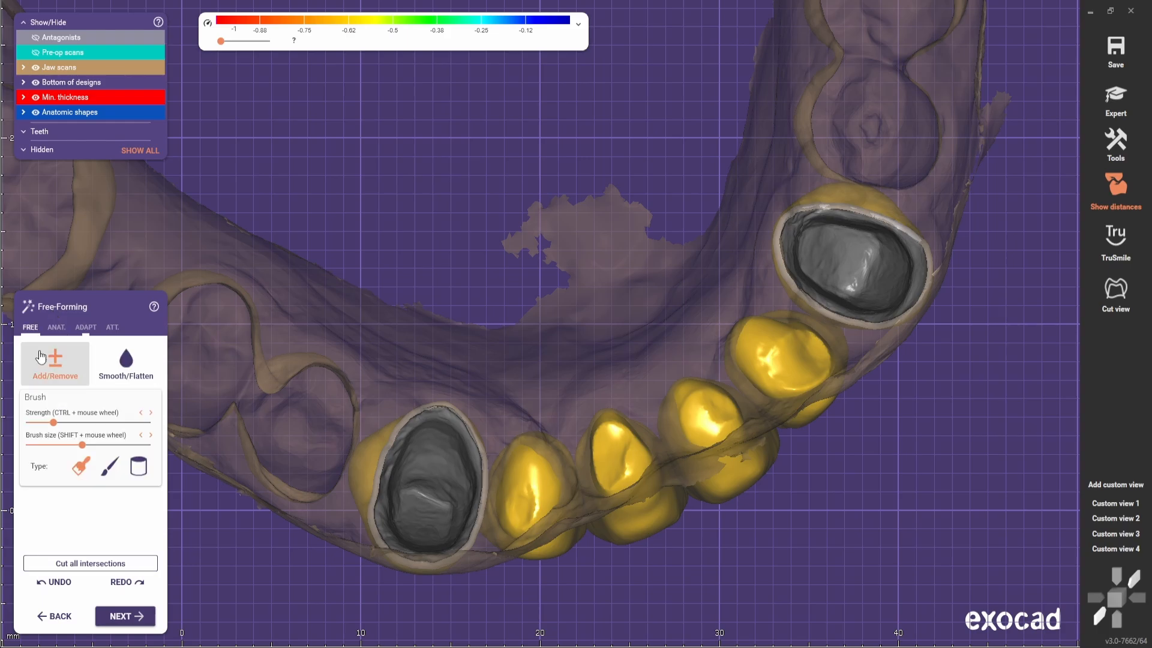
{"action": "scroll", "coordinate": [589, 500], "scroll_direction": "up", "scroll_amount": 3}
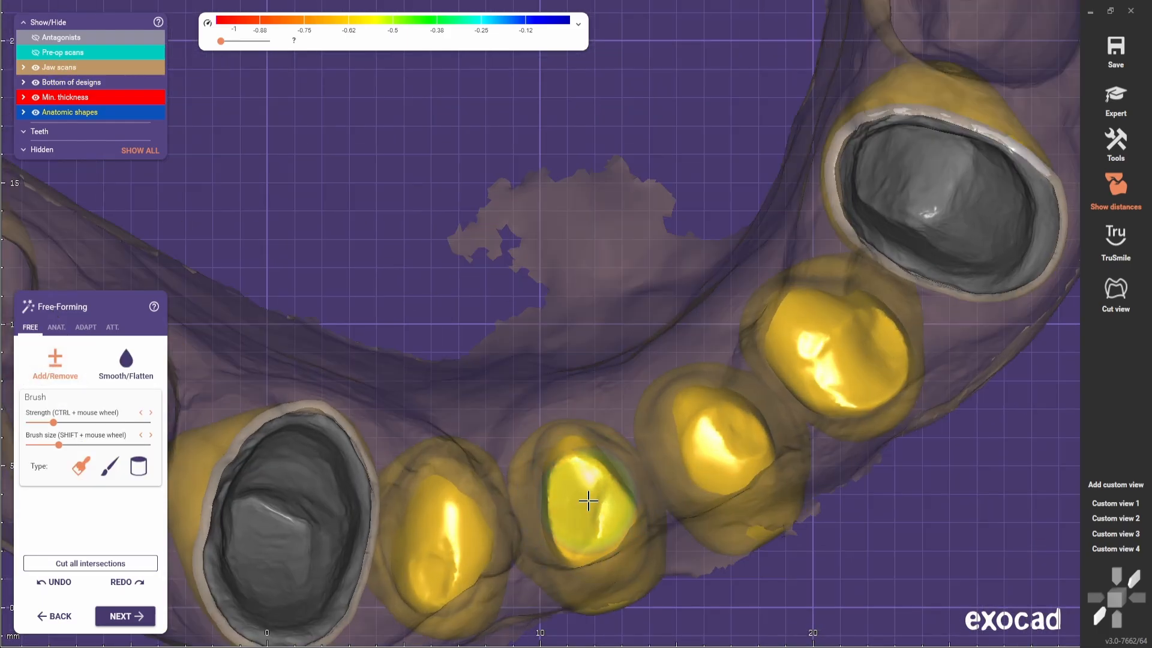
{"action": "left_click", "coordinate": [126, 364]}
{"action": "mouse_move", "coordinate": [692, 468]}
{"action": "left_mouse_down"}
{"action": "mouse_move", "coordinate": [574, 514]}
{"action": "mouse_move", "coordinate": [859, 378]}
{"action": "mouse_move", "coordinate": [444, 510]}
{"action": "left_mouse_up"}
{"action": "left_click", "coordinate": [56, 363]}
{"action": "right_click_drag", "start_coordinate": [300, 420], "coordinate": [384, 492]}
{"action": "scroll", "coordinate": [416, 504], "scroll_direction": "up", "scroll_amount": 1, "text": "shift"}
{"action": "scroll", "coordinate": [558, 477], "scroll_direction": "down", "scroll_amount": 1, "text": "shift"}
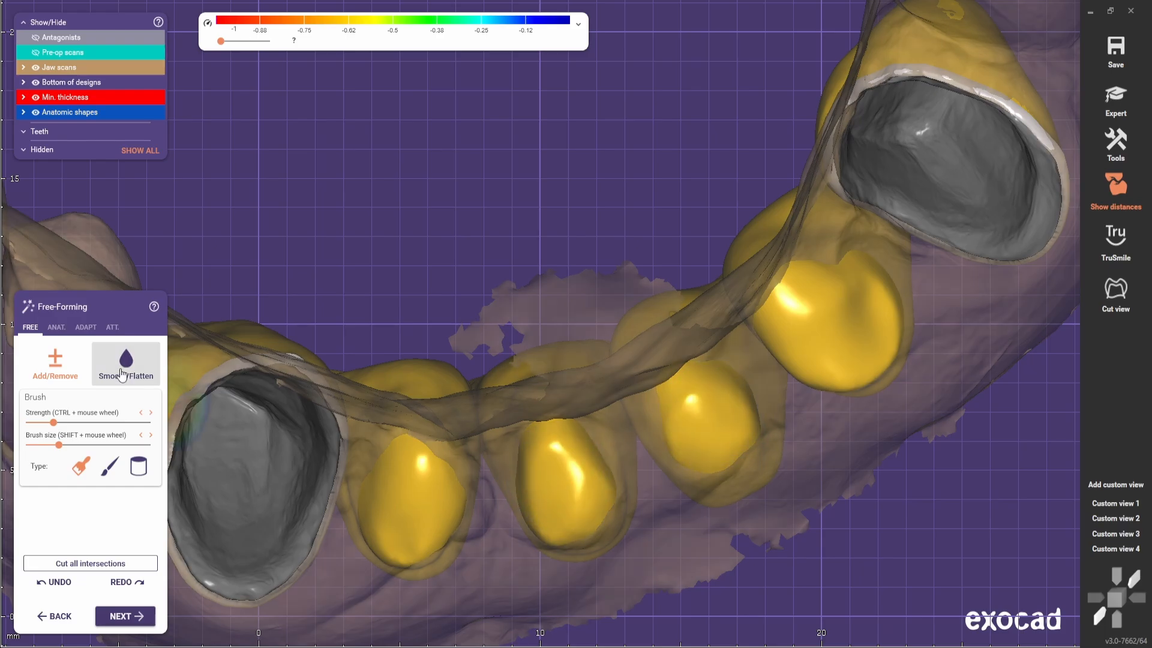
{"action": "left_click", "coordinate": [123, 375]}
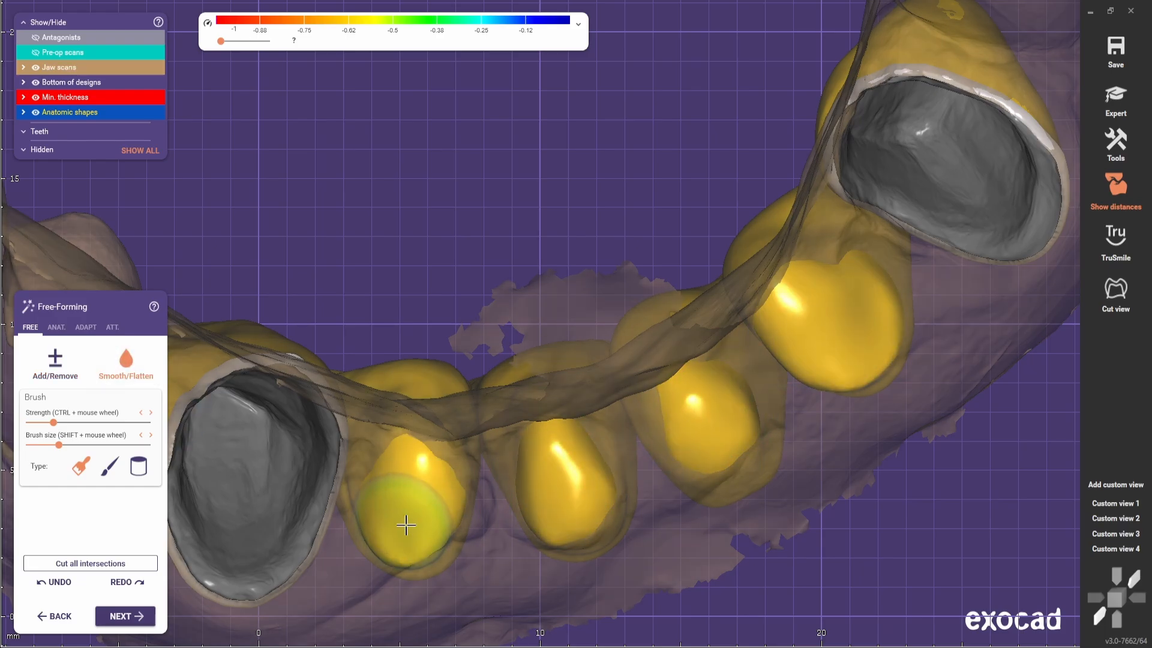
Build up the marked thin area near the mesial cervical margin of the left canine with Add/Remove
{"action": "right_click_drag", "start_coordinate": [406, 525], "coordinate": [590, 378]}
{"action": "scroll", "coordinate": [591, 378], "scroll_direction": "down", "scroll_amount": 4}
{"action": "scroll", "coordinate": [593, 375], "scroll_direction": "up", "scroll_amount": 5}
{"action": "right_click_drag", "start_coordinate": [448, 359], "coordinate": [596, 347]}
{"action": "scroll", "coordinate": [596, 347], "scroll_direction": "down", "scroll_amount": 1}
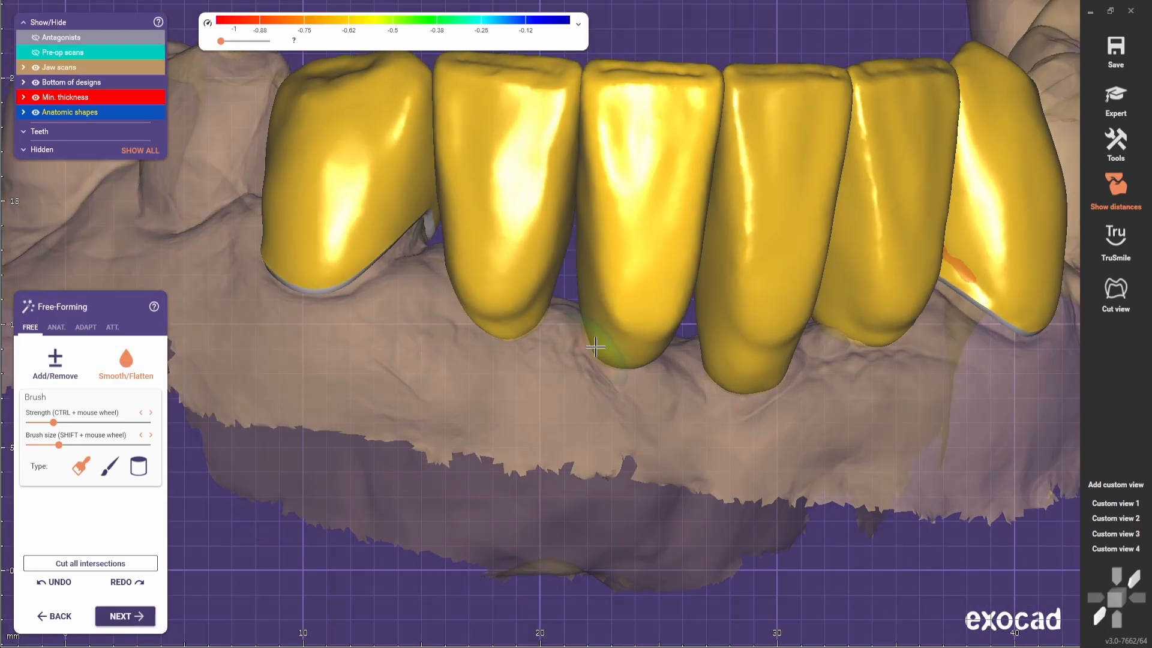
{"action": "right_click_drag", "start_coordinate": [741, 381], "coordinate": [666, 375]}
{"action": "scroll", "coordinate": [666, 375], "scroll_direction": "down", "scroll_amount": 3}
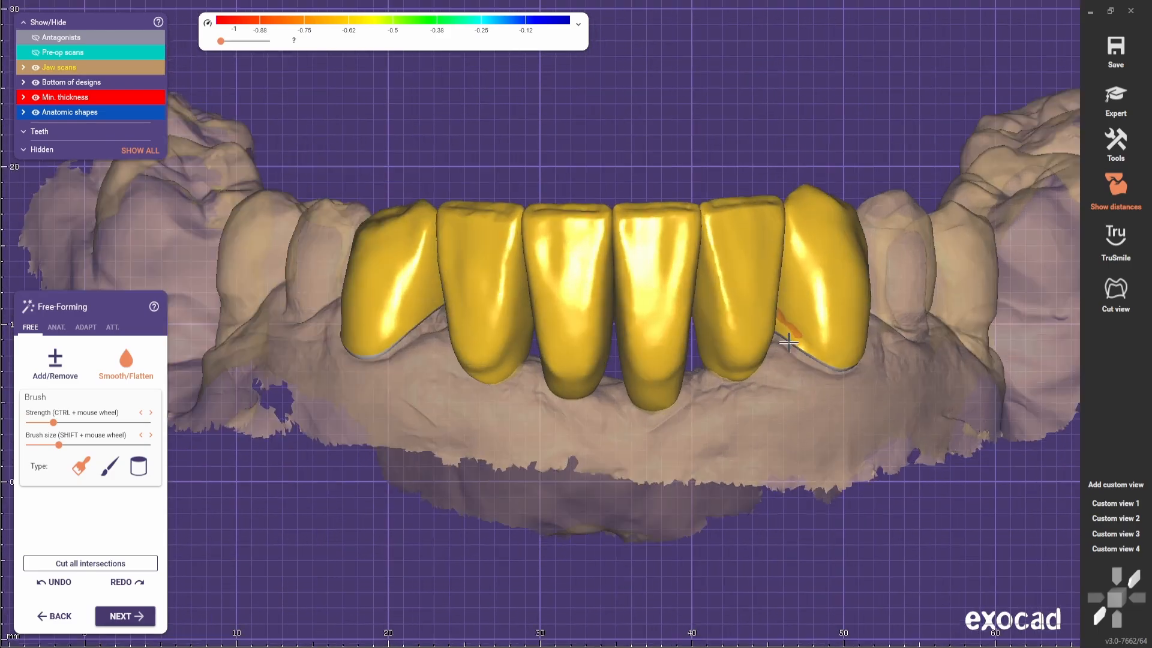
{"action": "scroll", "coordinate": [786, 342], "scroll_direction": "up", "scroll_amount": 3}
{"action": "scroll", "coordinate": [803, 311], "scroll_direction": "up", "scroll_amount": 3, "text": "shift"}
{"action": "scroll", "coordinate": [806, 334], "scroll_direction": "down", "scroll_amount": 4}
{"action": "scroll", "coordinate": [786, 289], "scroll_direction": "up", "scroll_amount": 2}
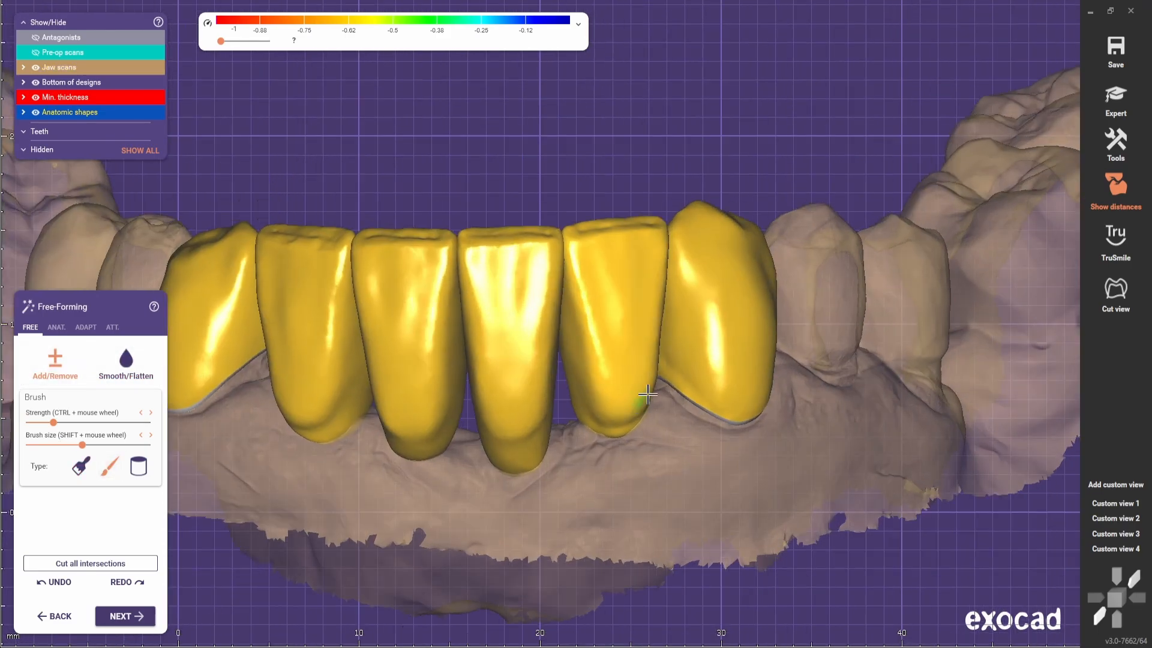
Smooth the mesial surface and cusp area of the left canine with Smooth/Flatten at a large brush size
{"action": "right_click_drag", "start_coordinate": [671, 239], "coordinate": [610, 266]}
{"action": "key", "text": "shift"}
{"action": "scroll", "coordinate": [627, 333], "scroll_direction": "up", "scroll_amount": 3}
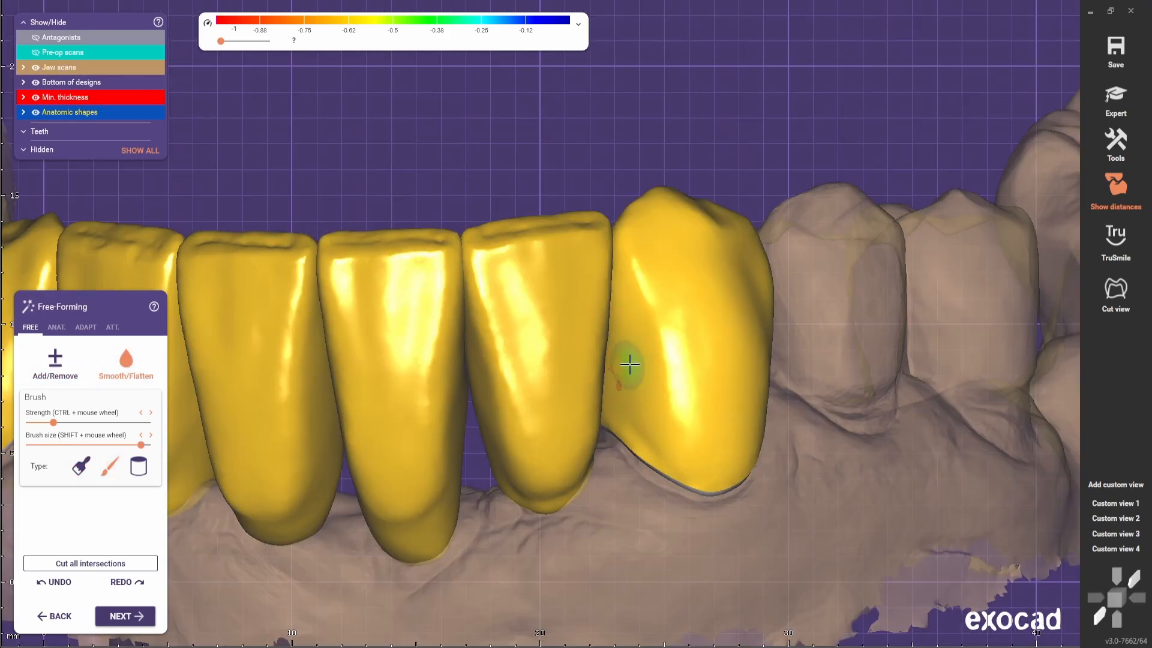
{"action": "scroll", "coordinate": [630, 364], "scroll_direction": "down", "scroll_amount": 4}
{"action": "scroll", "coordinate": [522, 432], "scroll_direction": "up", "scroll_amount": 5}
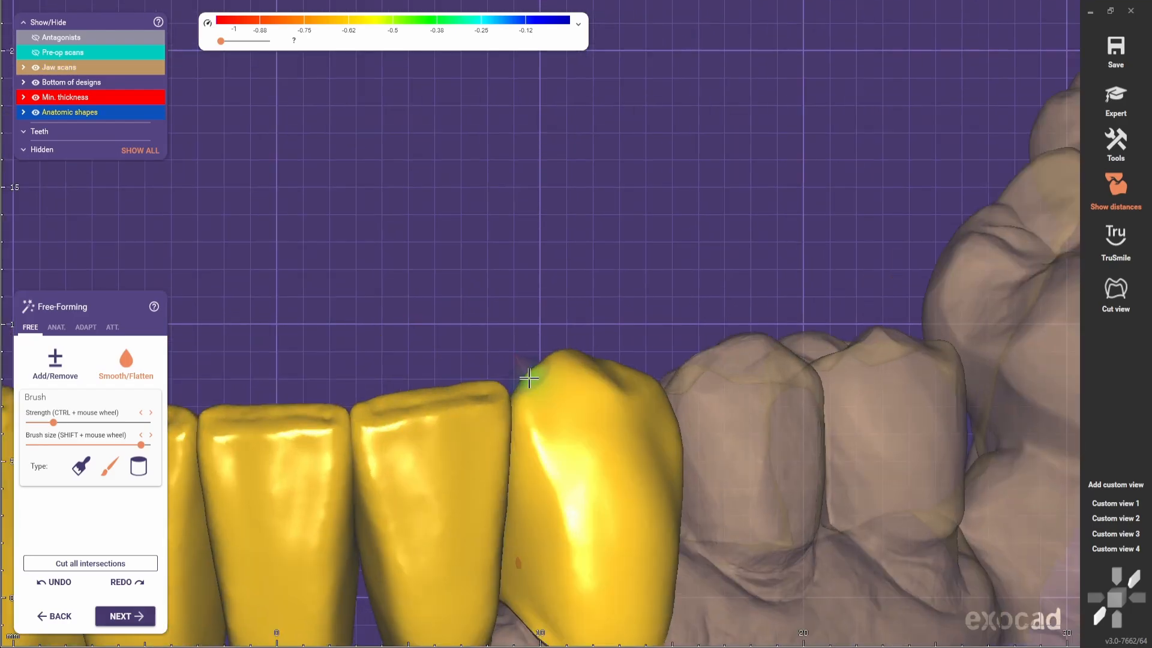
{"action": "scroll", "coordinate": [666, 324], "scroll_direction": "down", "scroll_amount": 4}
{"action": "scroll", "coordinate": [646, 329], "scroll_direction": "up", "scroll_amount": 3}
Examine the finished shapes of all six crowns from the occlusal side, the right canine and the front
{"action": "right_click_drag", "start_coordinate": [646, 329], "coordinate": [452, 295]}
{"action": "scroll", "coordinate": [452, 295], "scroll_direction": "up", "scroll_amount": 2}
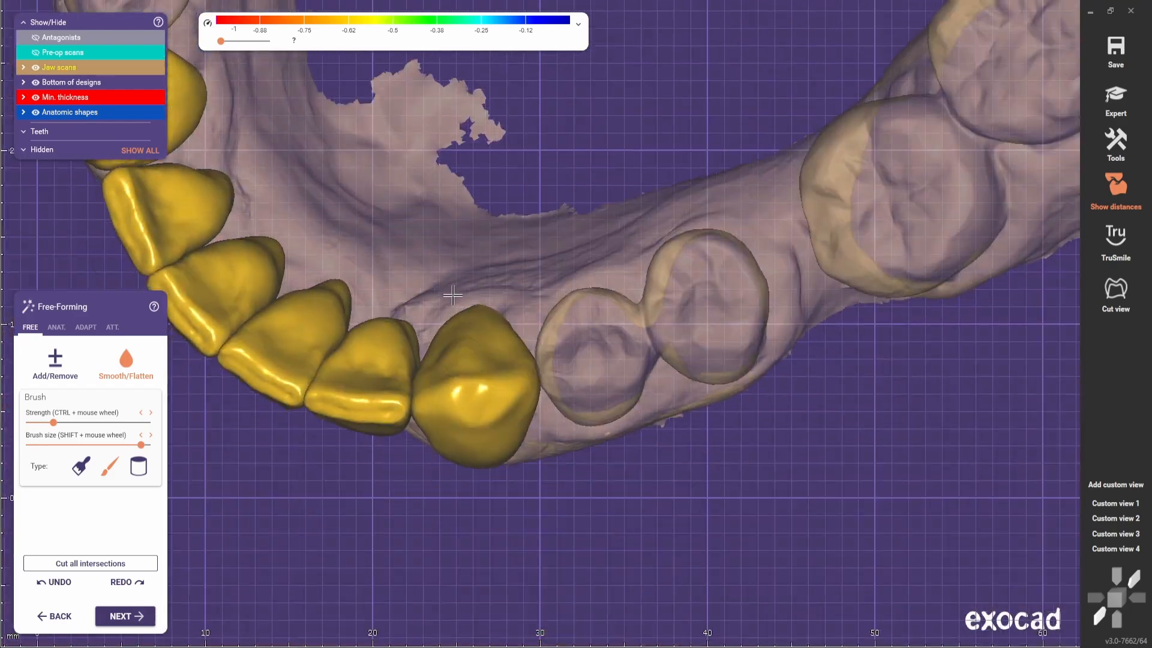
{"action": "scroll", "coordinate": [459, 330], "scroll_direction": "up", "scroll_amount": 2}
{"action": "right_click_drag", "start_coordinate": [434, 381], "coordinate": [522, 252]}
{"action": "scroll", "coordinate": [522, 252], "scroll_direction": "down", "scroll_amount": 4}
{"action": "scroll", "coordinate": [522, 264], "scroll_direction": "up", "scroll_amount": 5}
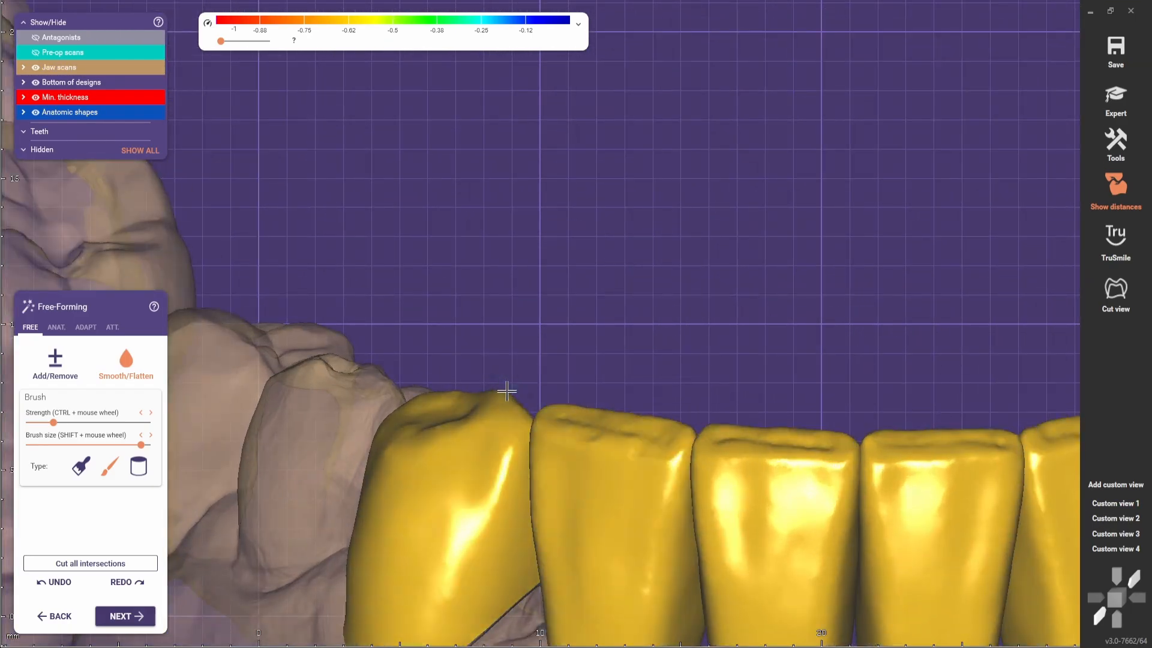
{"action": "scroll", "coordinate": [507, 391], "scroll_direction": "down", "scroll_amount": 5}
{"action": "scroll", "coordinate": [617, 301], "scroll_direction": "up", "scroll_amount": 2}
{"action": "scroll", "coordinate": [931, 497], "scroll_direction": "down", "scroll_amount": 2}
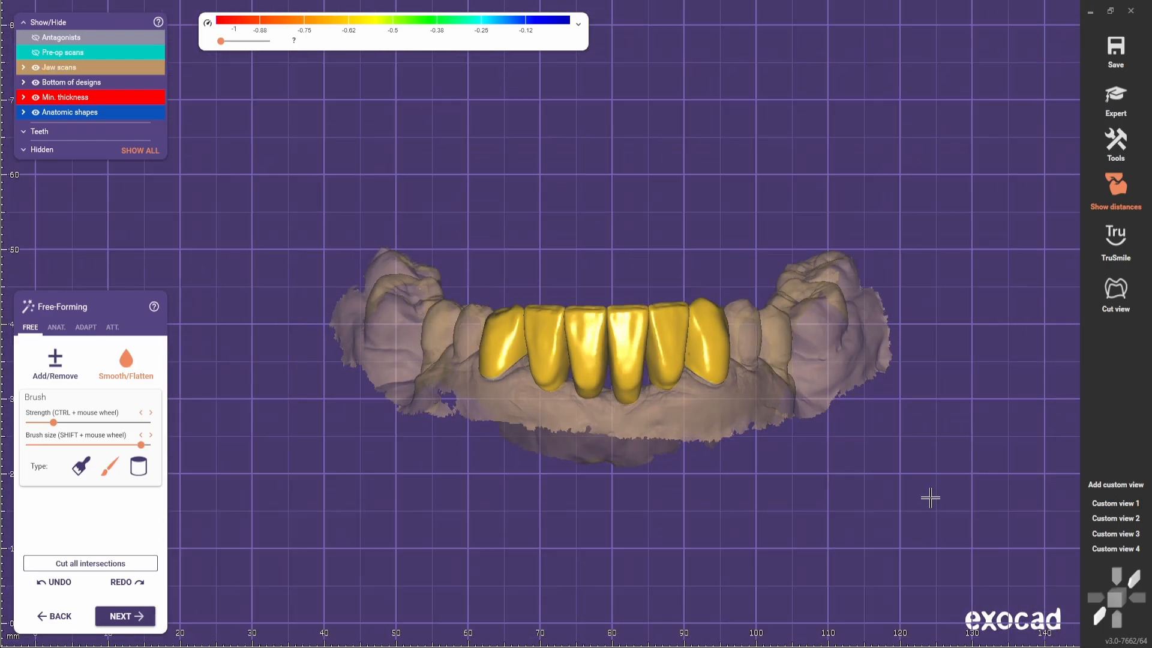
{"action": "scroll", "coordinate": [479, 477], "scroll_direction": "down", "scroll_amount": 1}
{"action": "scroll", "coordinate": [641, 360], "scroll_direction": "up", "scroll_amount": 3}
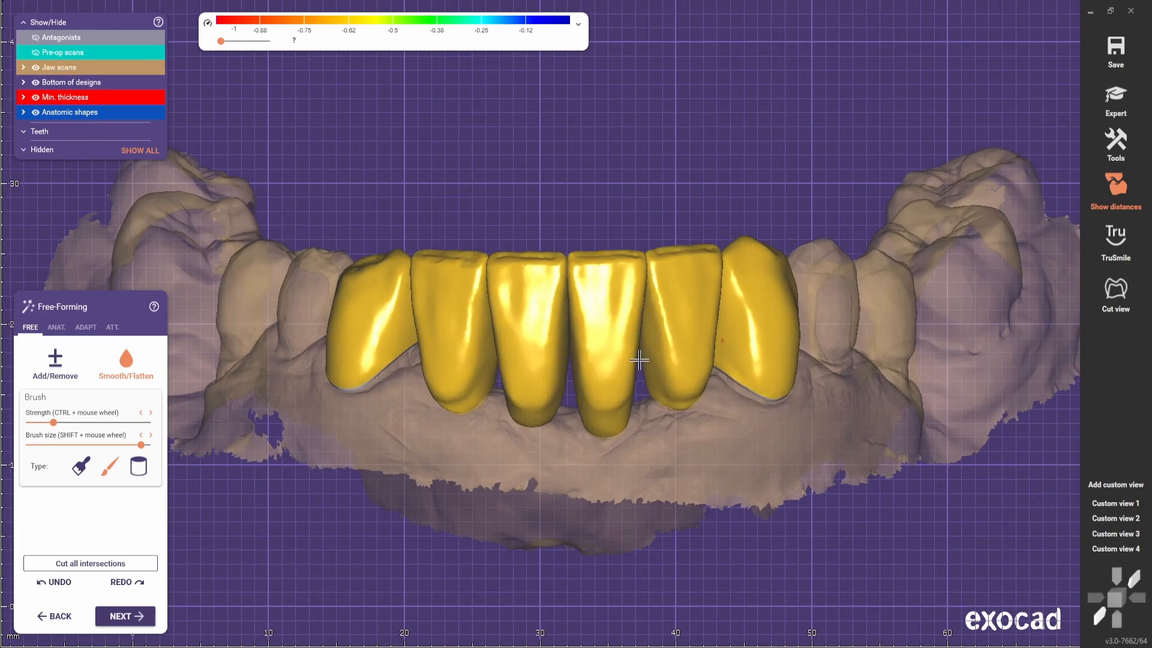
{"action": "scroll", "coordinate": [636, 360], "scroll_direction": "down", "scroll_amount": 3}
{"action": "right_click", "coordinate": [624, 424]}
{"action": "left_click", "coordinate": [412, 514]}
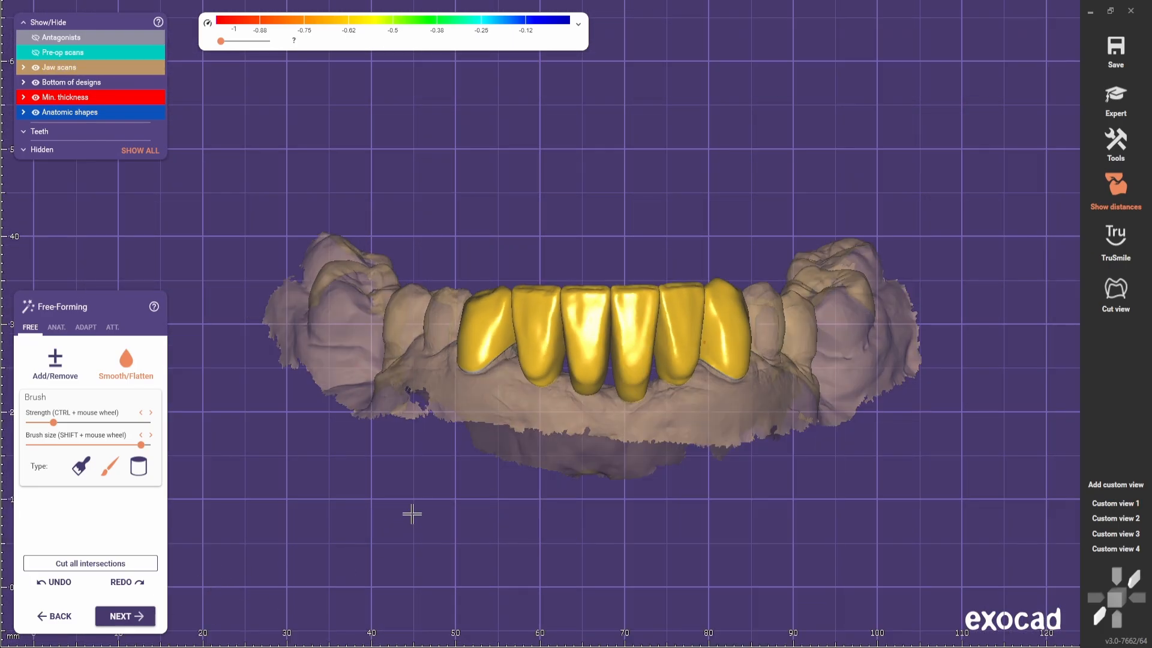
Finish free-forming, proceed to Anatomic Reduction and review the available cutback design library options
{"action": "left_click", "coordinate": [135, 616]}
{"action": "left_click", "coordinate": [140, 623]}
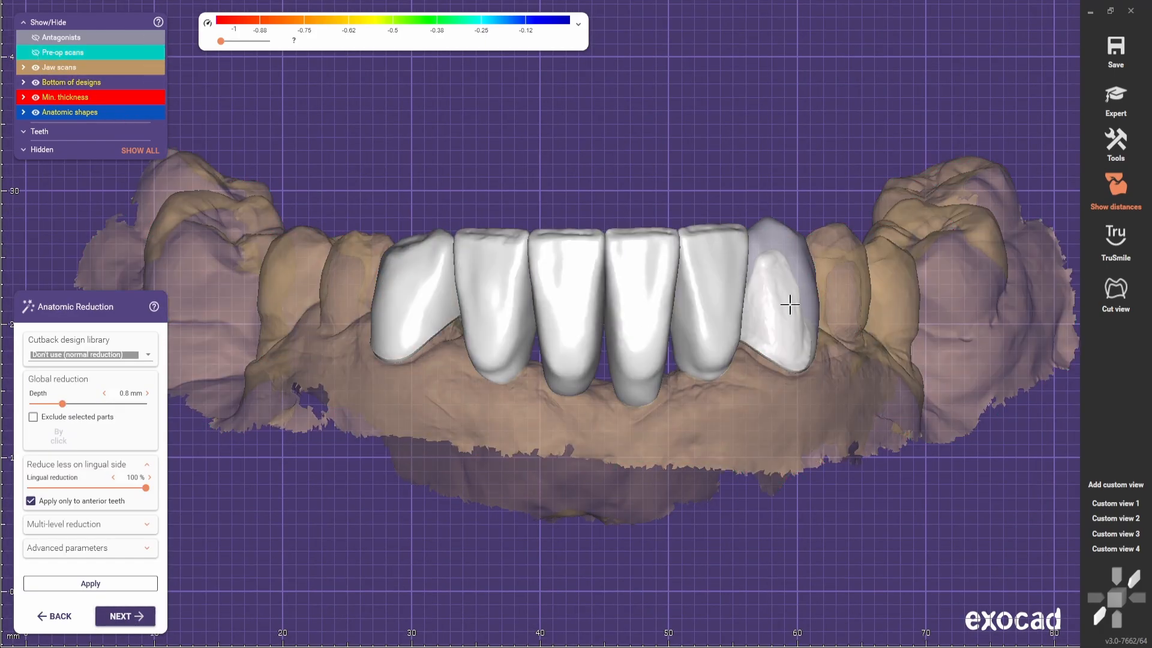
{"action": "scroll", "coordinate": [644, 458], "scroll_direction": "down", "scroll_amount": 2}
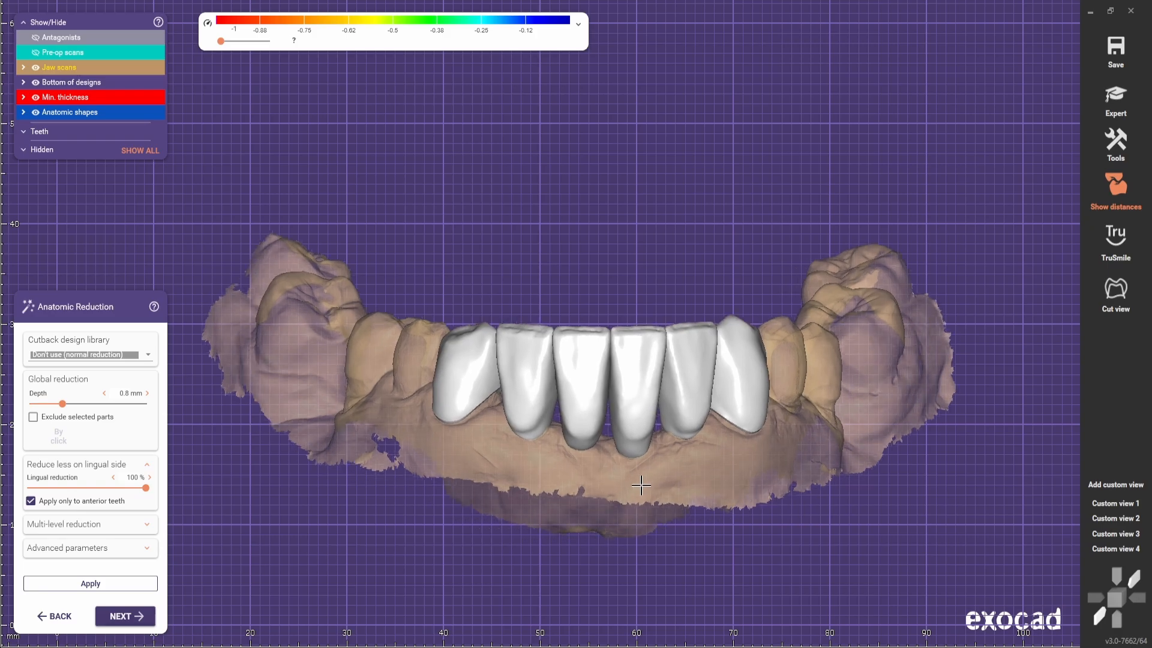
{"action": "scroll", "coordinate": [612, 408], "scroll_direction": "up", "scroll_amount": 3}
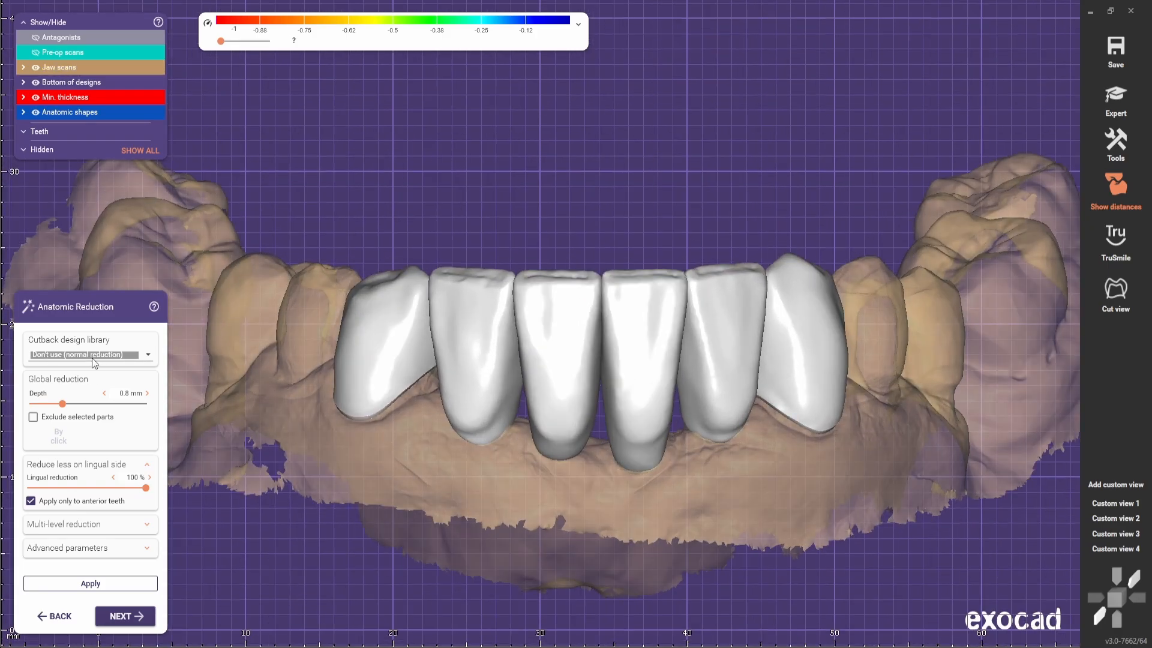
{"action": "scroll", "coordinate": [445, 286], "scroll_direction": "down", "scroll_amount": 3}
{"action": "scroll", "coordinate": [285, 524], "scroll_direction": "up", "scroll_amount": 3}
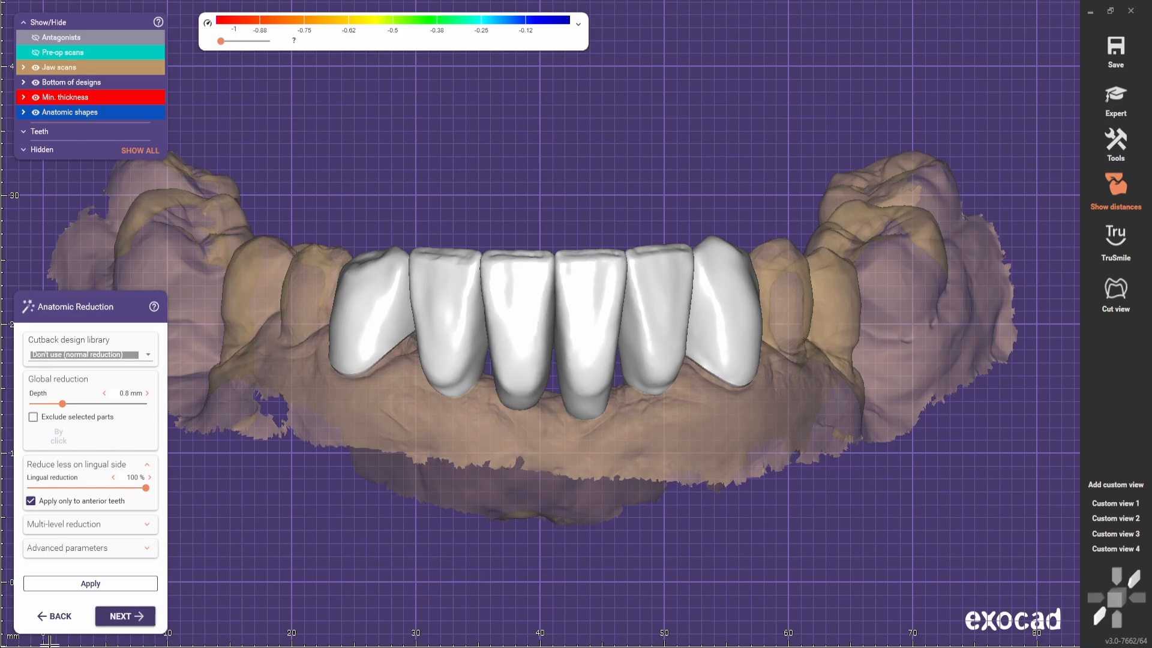
{"action": "left_click", "coordinate": [148, 355]}
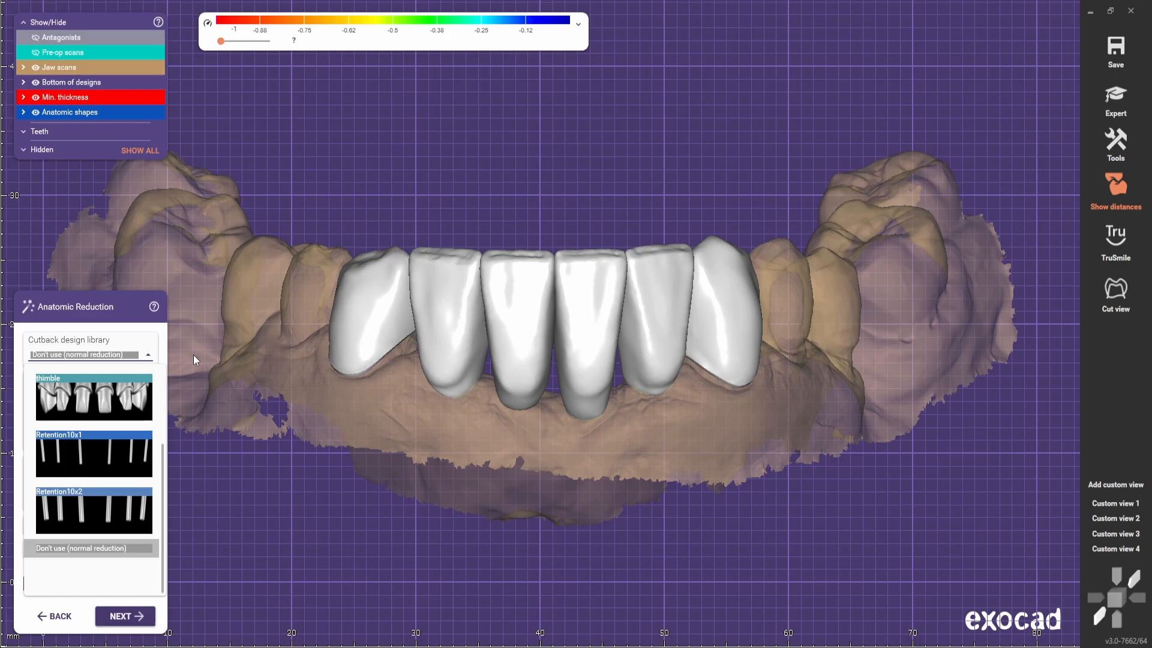
{"action": "left_click", "coordinate": [150, 357]}
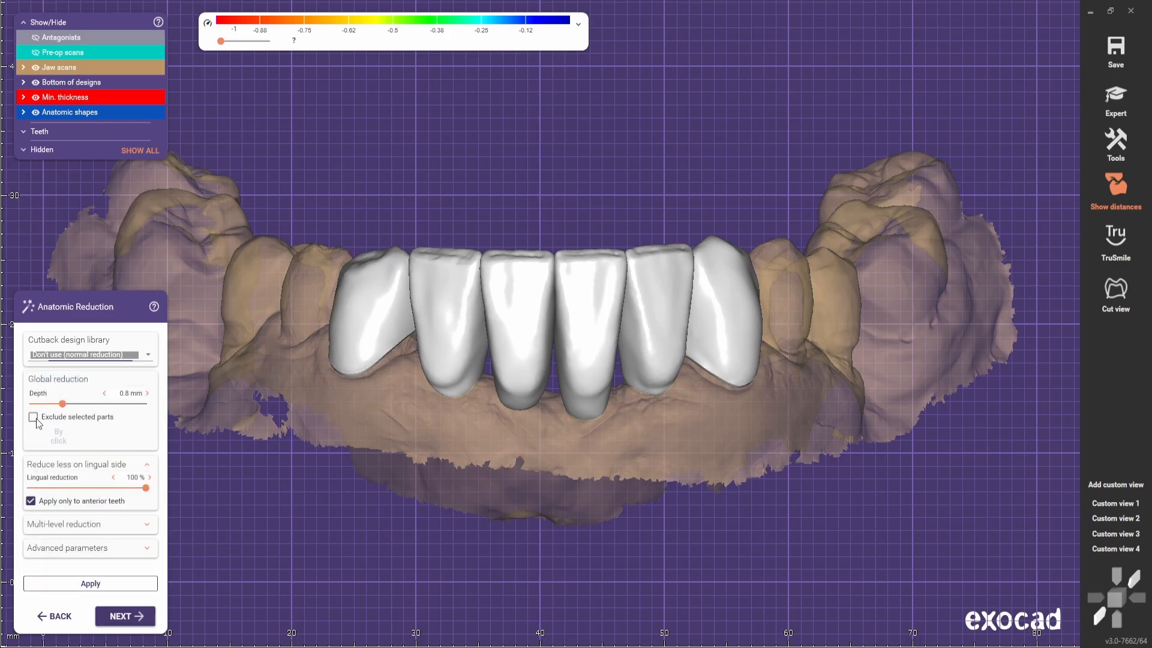
Exclude all six crowns entirely from the anatomic reduction and proceed to the connector design
{"action": "left_click", "coordinate": [34, 417]}
{"action": "left_click", "coordinate": [59, 457]}
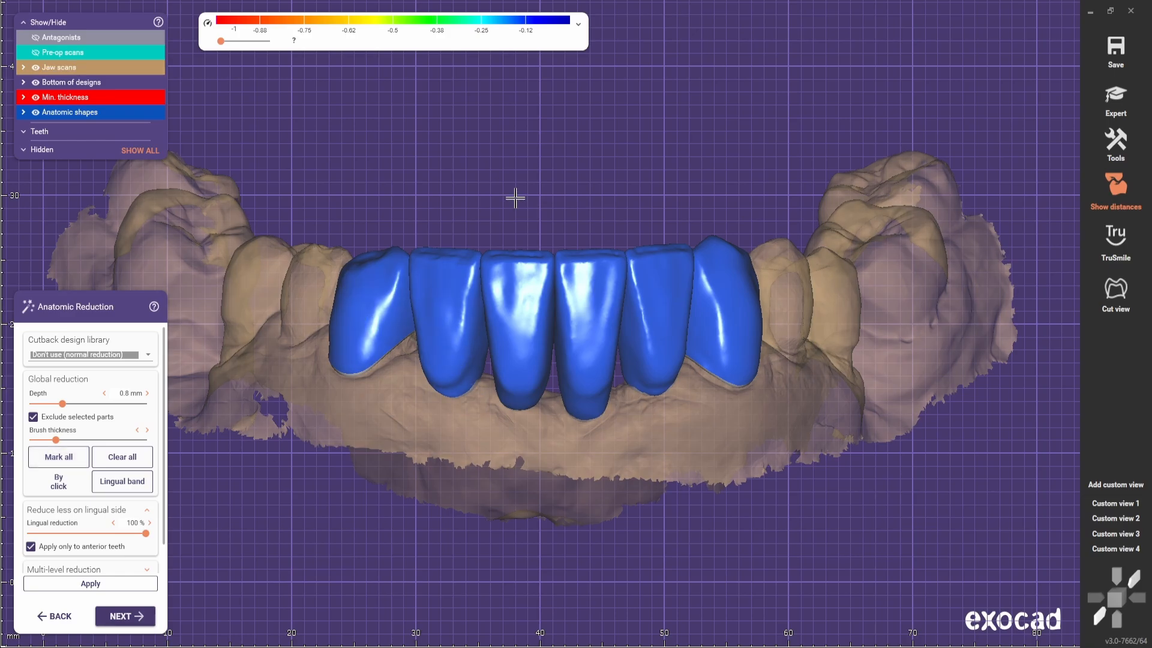
{"action": "left_click", "coordinate": [126, 616]}
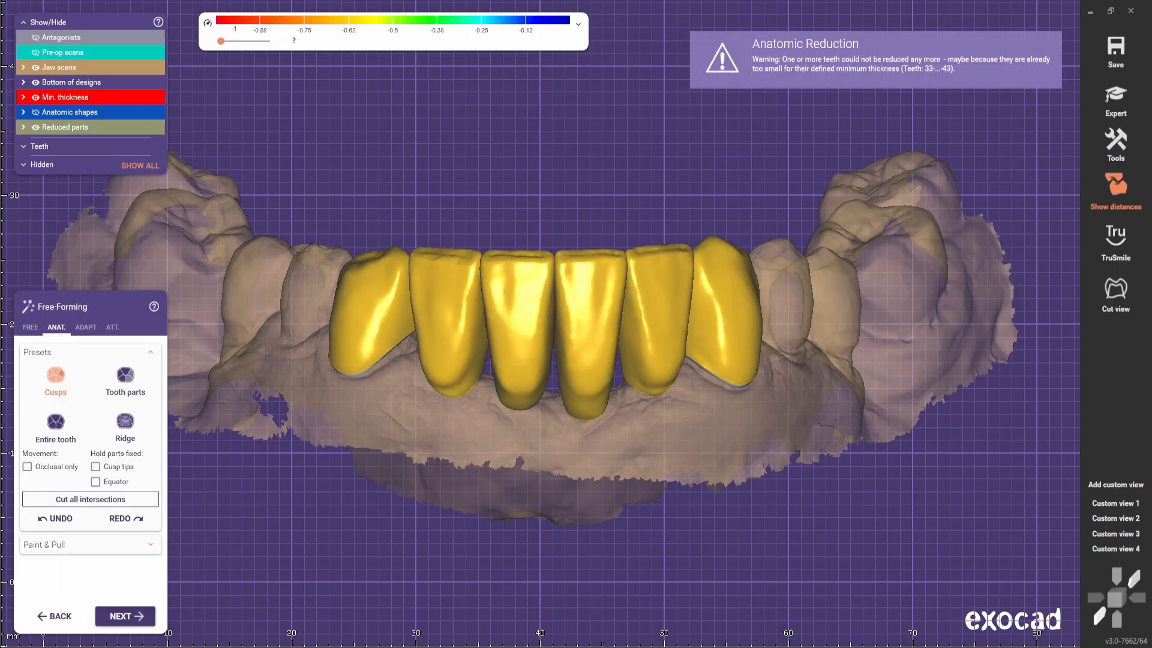
{"action": "left_click", "coordinate": [129, 616]}
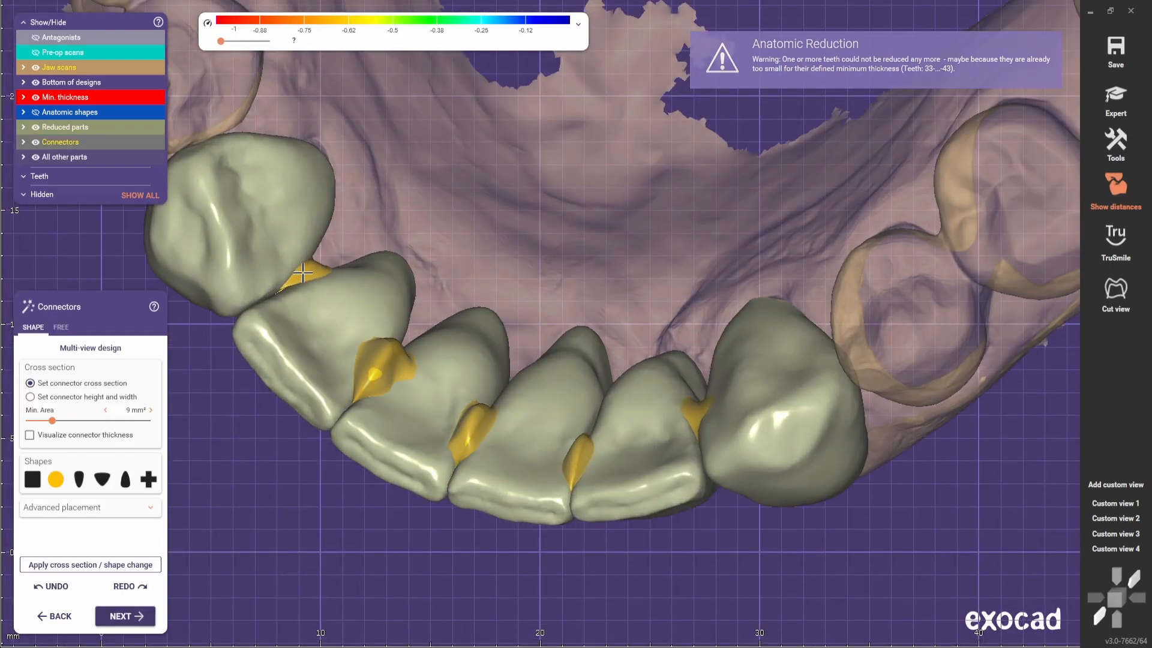
Give the connectors a teardrop cross section tapering upward, with a minimum area of 21.2 mm²
{"action": "scroll", "coordinate": [384, 377], "scroll_direction": "up", "scroll_amount": 2}
{"action": "right_click_drag", "start_coordinate": [331, 338], "coordinate": [342, 401]}
{"action": "scroll", "coordinate": [384, 377], "scroll_direction": "down", "scroll_amount": 5}
{"action": "left_click", "coordinate": [78, 479]}
{"action": "scroll", "coordinate": [460, 280], "scroll_direction": "up", "scroll_amount": 2}
{"action": "scroll", "coordinate": [445, 432], "scroll_direction": "down", "scroll_amount": 2}
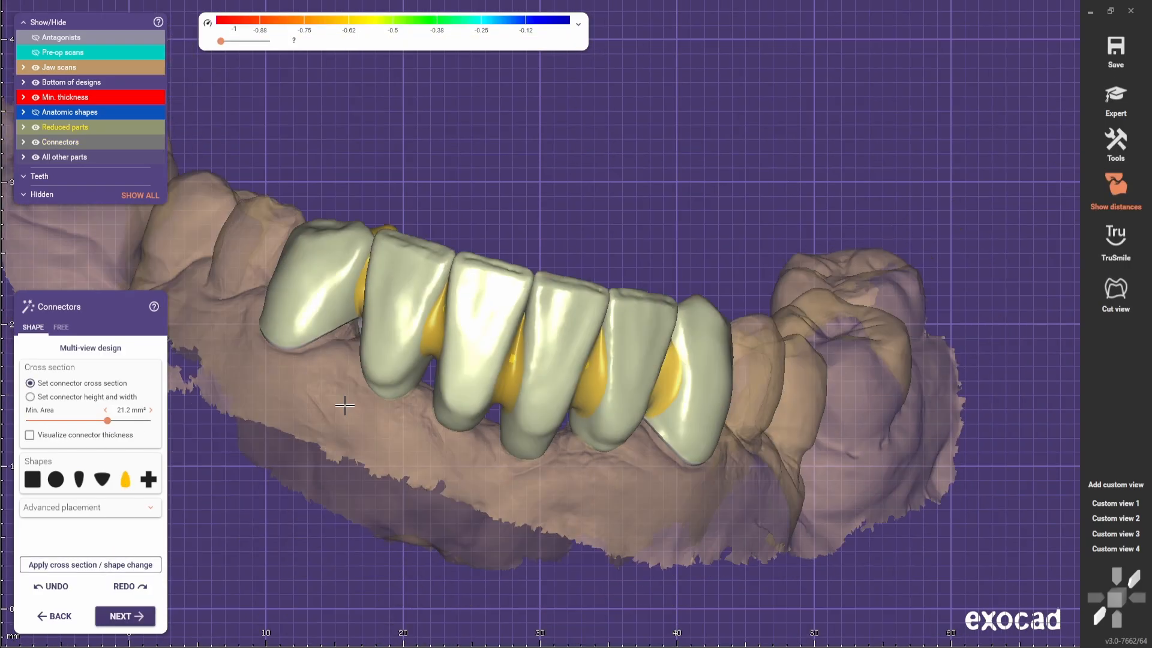
Hide the jaw scans and examine the connectors between the crowns from the occlusal and gingival sides
{"action": "scroll", "coordinate": [342, 400], "scroll_direction": "up", "scroll_amount": 2}
{"action": "scroll", "coordinate": [343, 254], "scroll_direction": "down", "scroll_amount": 2}
{"action": "right_click_drag", "start_coordinate": [344, 255], "coordinate": [481, 370]}
{"action": "scroll", "coordinate": [396, 402], "scroll_direction": "up", "scroll_amount": 2}
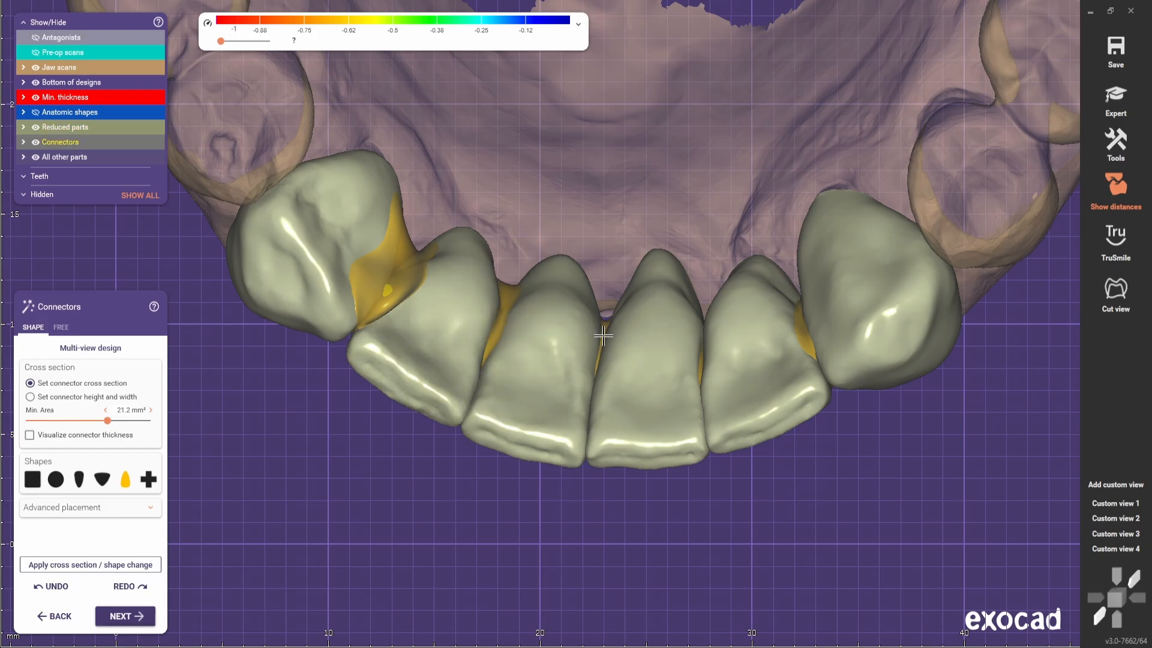
{"action": "right_click_drag", "start_coordinate": [771, 334], "coordinate": [589, 391]}
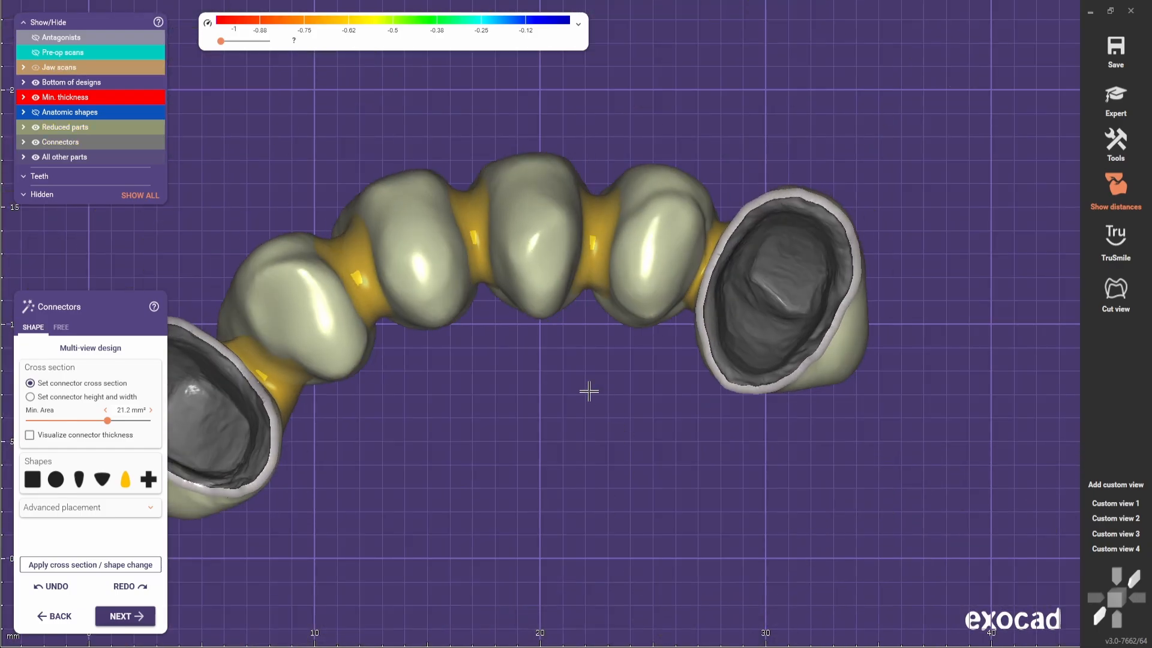
{"action": "scroll", "coordinate": [589, 391], "scroll_direction": "up", "scroll_amount": 2}
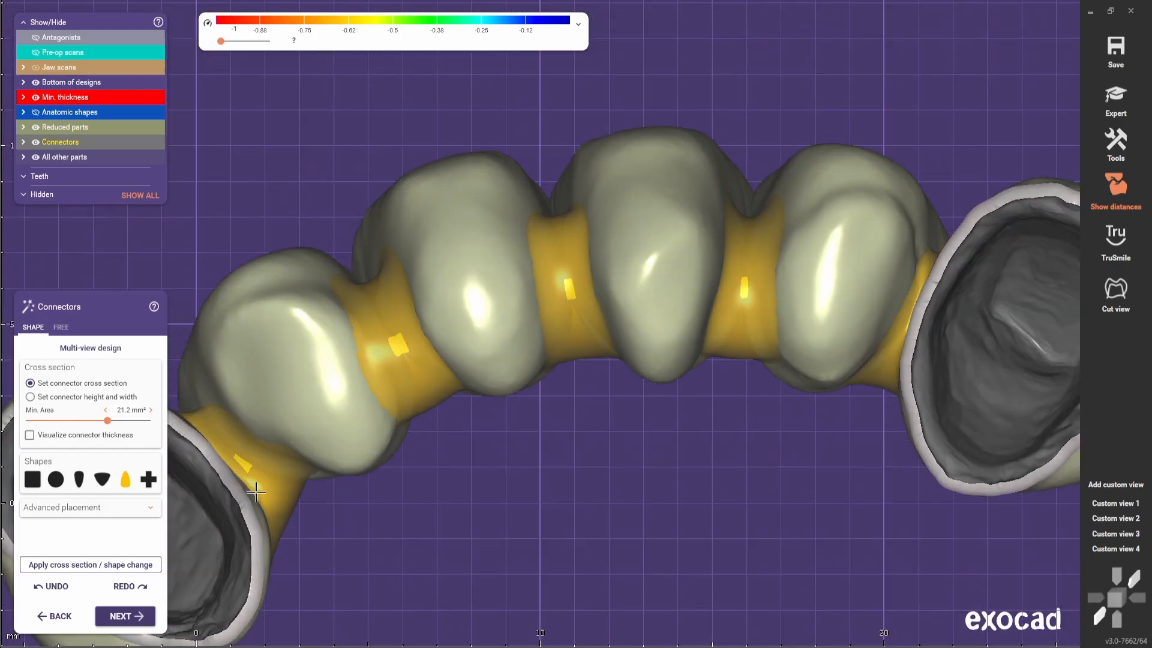
{"action": "left_click", "coordinate": [1115, 518]}
{"action": "scroll", "coordinate": [598, 398], "scroll_direction": "up", "scroll_amount": 3}
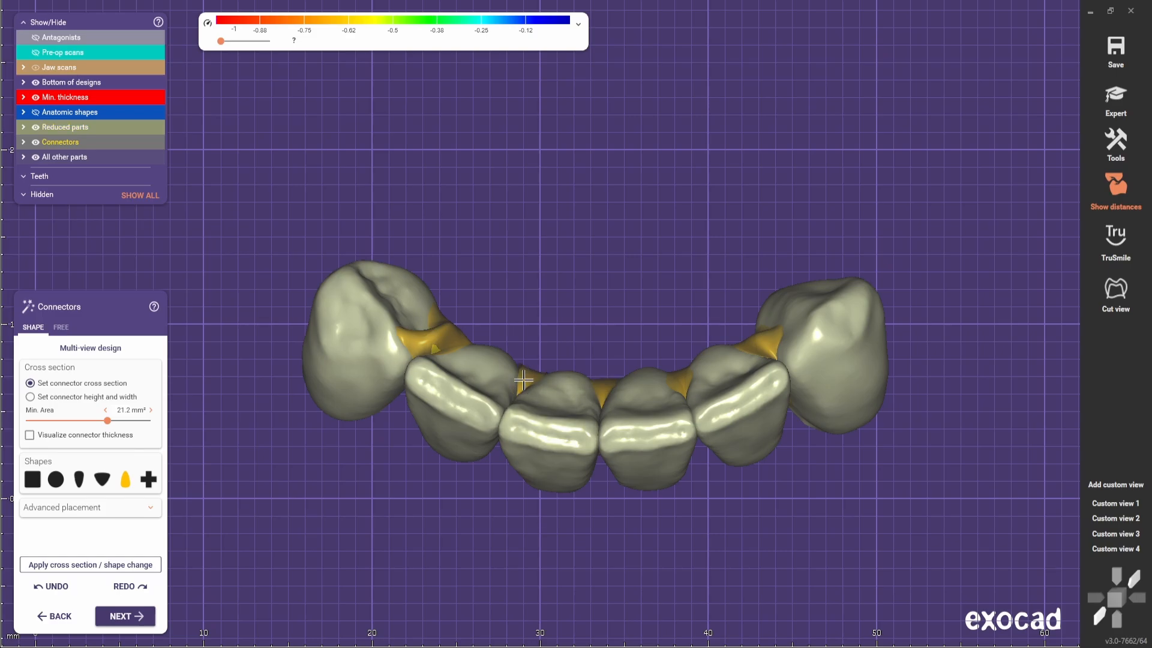
Switch the connectors to free editing and adjust the control points of the connector beside the patient's right canine
{"action": "scroll", "coordinate": [524, 379], "scroll_direction": "up", "scroll_amount": 2}
{"action": "right_click_drag", "start_coordinate": [524, 380], "coordinate": [628, 363]}
{"action": "scroll", "coordinate": [464, 326], "scroll_direction": "down", "scroll_amount": 2}
{"action": "scroll", "coordinate": [477, 363], "scroll_direction": "up", "scroll_amount": 3}
{"action": "scroll", "coordinate": [588, 299], "scroll_direction": "up", "scroll_amount": 2}
{"action": "key", "text": "2"}
{"action": "scroll", "coordinate": [628, 362], "scroll_direction": "up", "scroll_amount": 2}
{"action": "right_click_drag", "start_coordinate": [596, 408], "coordinate": [486, 404]}
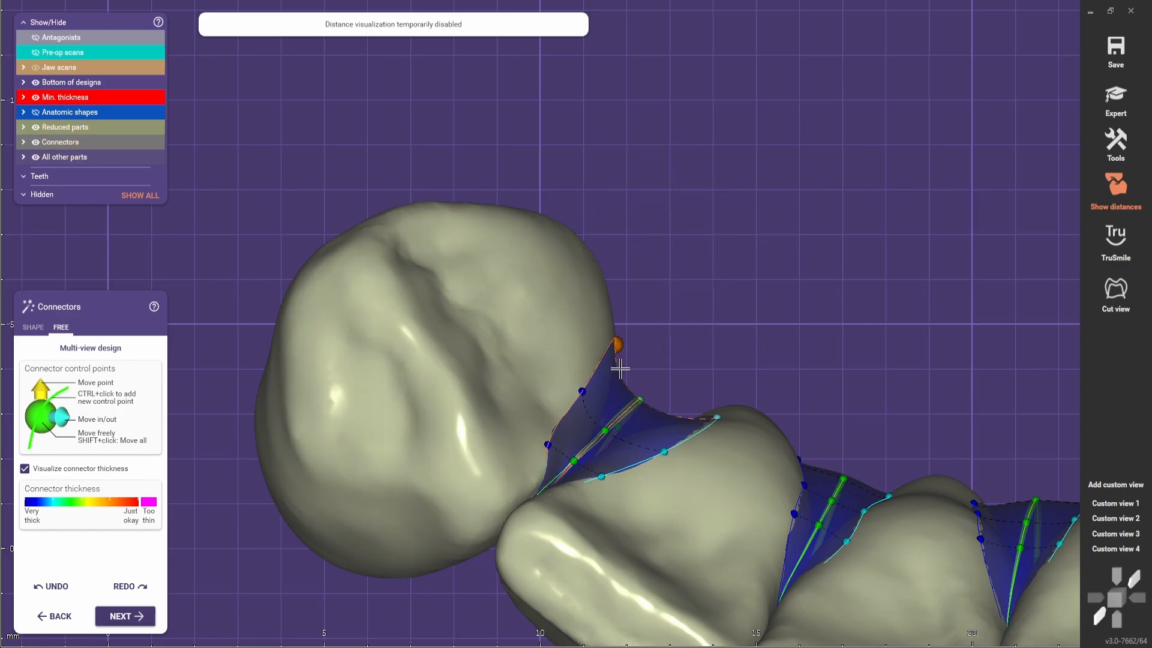
{"action": "right_click_drag", "start_coordinate": [695, 415], "coordinate": [908, 260]}
{"action": "scroll", "coordinate": [908, 260], "scroll_direction": "down", "scroll_amount": 2}
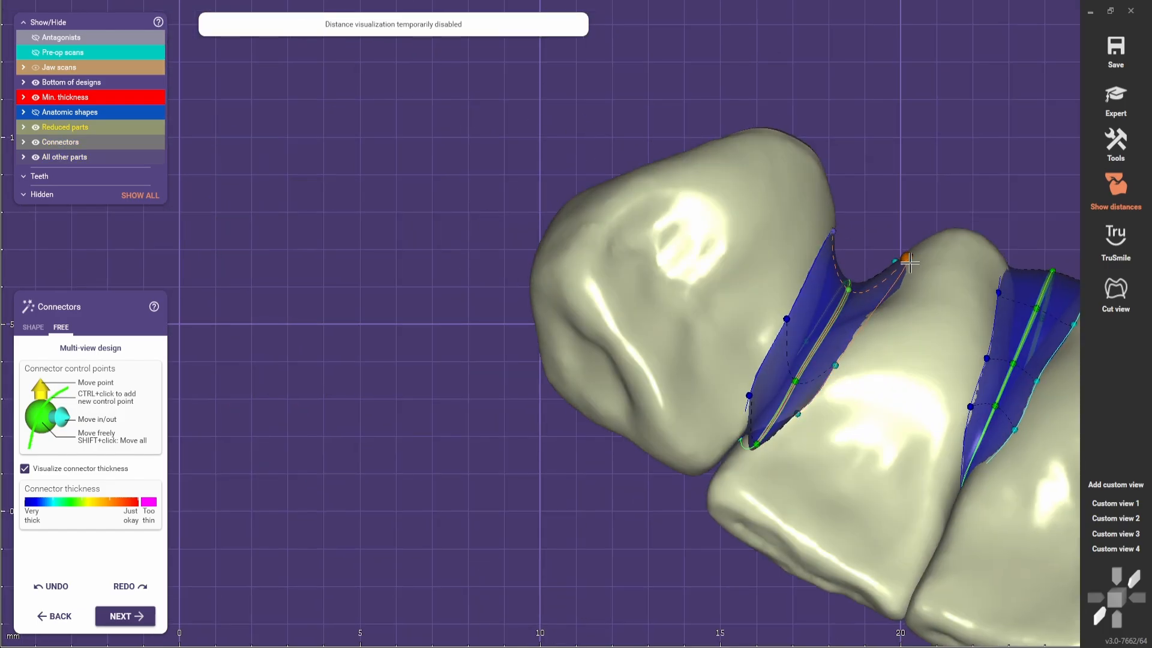
{"action": "left_click_drag", "start_coordinate": [747, 395], "coordinate": [746, 412]}
Reshape the middle of the right canine connector to a cross section of about 5.4 by 3.6 mm
{"action": "right_click_drag", "start_coordinate": [746, 411], "coordinate": [597, 444]}
{"action": "scroll", "coordinate": [597, 444], "scroll_direction": "down", "scroll_amount": 2}
{"action": "scroll", "coordinate": [597, 444], "scroll_direction": "up", "scroll_amount": 3}
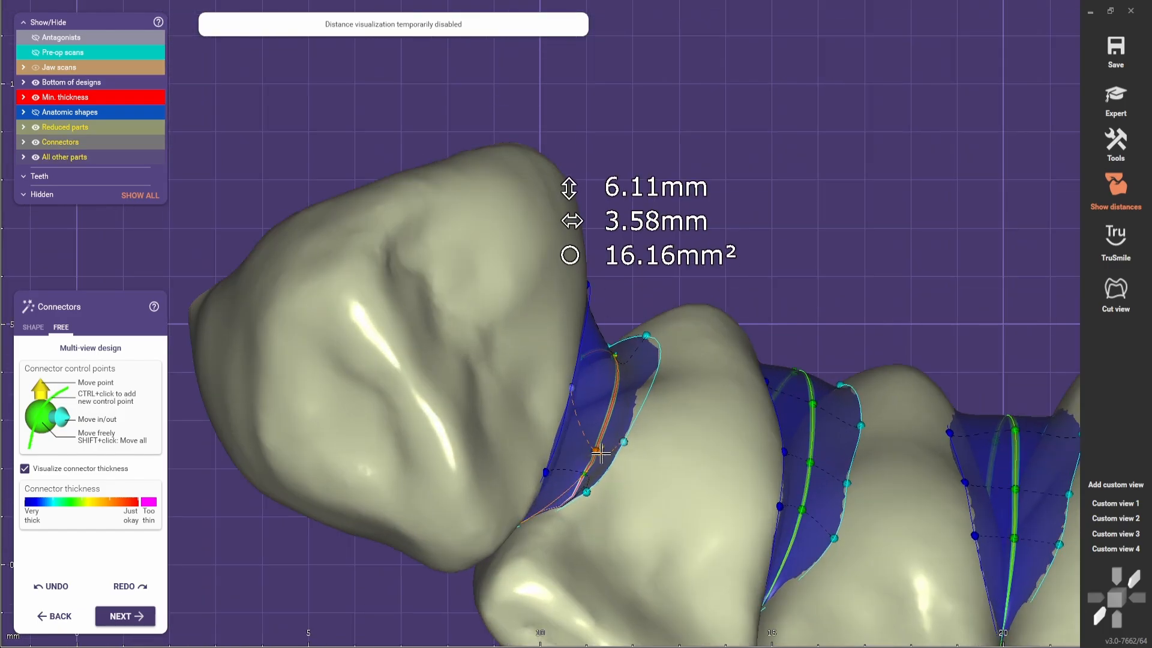
{"action": "scroll", "coordinate": [611, 449], "scroll_direction": "up", "scroll_amount": 2}
{"action": "left_click_drag", "start_coordinate": [586, 452], "coordinate": [594, 437]}
{"action": "scroll", "coordinate": [594, 438], "scroll_direction": "down", "scroll_amount": 2}
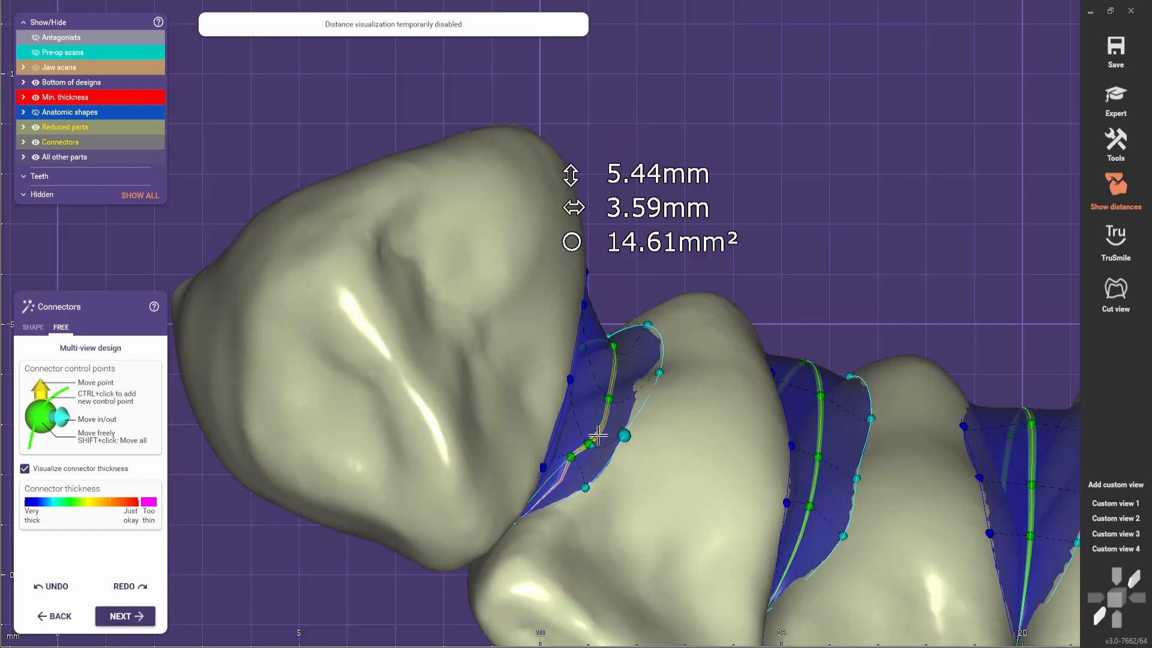
From the gingival side, pull in the end control points of two neighbouring incisor connectors
{"action": "scroll", "coordinate": [664, 396], "scroll_direction": "down", "scroll_amount": 4}
{"action": "right_click_drag", "start_coordinate": [594, 437], "coordinate": [426, 532]}
{"action": "scroll", "coordinate": [540, 468], "scroll_direction": "up", "scroll_amount": 2}
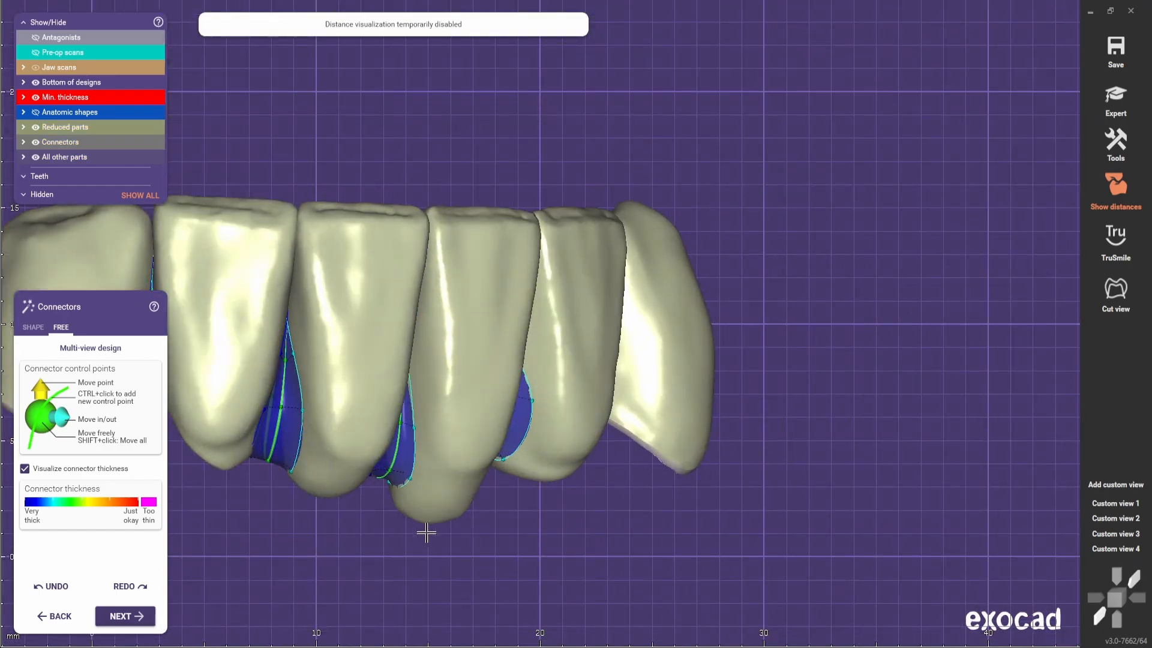
{"action": "scroll", "coordinate": [282, 458], "scroll_direction": "up", "scroll_amount": 3}
{"action": "middle_click_drag", "start_coordinate": [282, 459], "coordinate": [390, 324]}
{"action": "scroll", "coordinate": [372, 287], "scroll_direction": "down", "scroll_amount": 3}
{"action": "right_click_drag", "start_coordinate": [371, 287], "coordinate": [470, 502]}
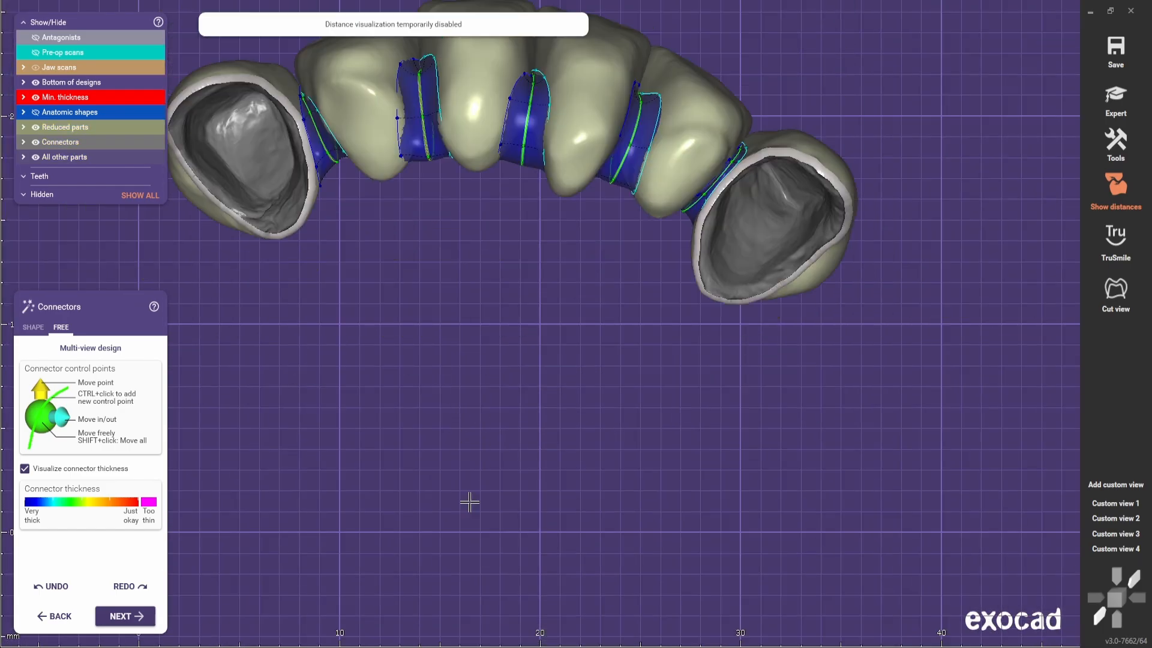
{"action": "scroll", "coordinate": [414, 114], "scroll_direction": "up", "scroll_amount": 4}
{"action": "middle_click_drag", "start_coordinate": [414, 114], "coordinate": [437, 384]}
{"action": "left_click_drag", "start_coordinate": [438, 384], "coordinate": [441, 443]}
{"action": "scroll", "coordinate": [779, 380], "scroll_direction": "up", "scroll_amount": 2}
{"action": "middle_click_drag", "start_coordinate": [779, 380], "coordinate": [714, 358]}
{"action": "left_click_drag", "start_coordinate": [725, 328], "coordinate": [730, 337]}
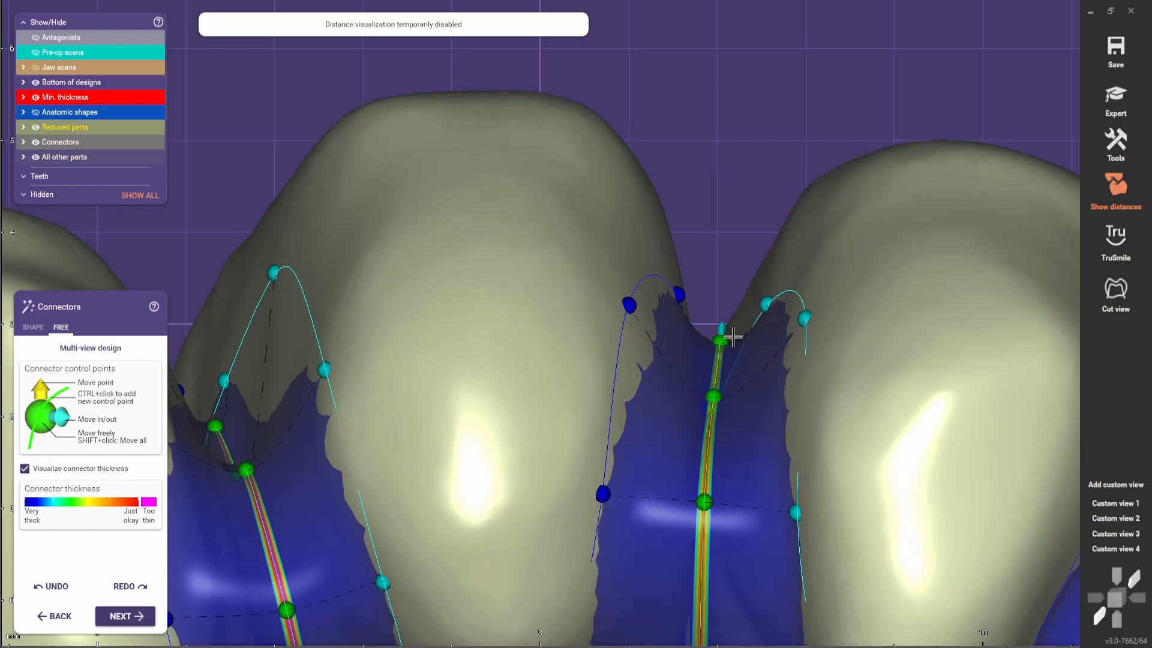
Refine the gingival control points of the incisor connectors and check their ends from the labial side
{"action": "scroll", "coordinate": [686, 345], "scroll_direction": "down", "scroll_amount": 3}
{"action": "right_click_drag", "start_coordinate": [687, 345], "coordinate": [641, 238]}
{"action": "left_click_drag", "start_coordinate": [601, 299], "coordinate": [603, 323]}
{"action": "scroll", "coordinate": [796, 388], "scroll_direction": "down", "scroll_amount": 2}
{"action": "right_click_drag", "start_coordinate": [813, 384], "coordinate": [795, 388]}
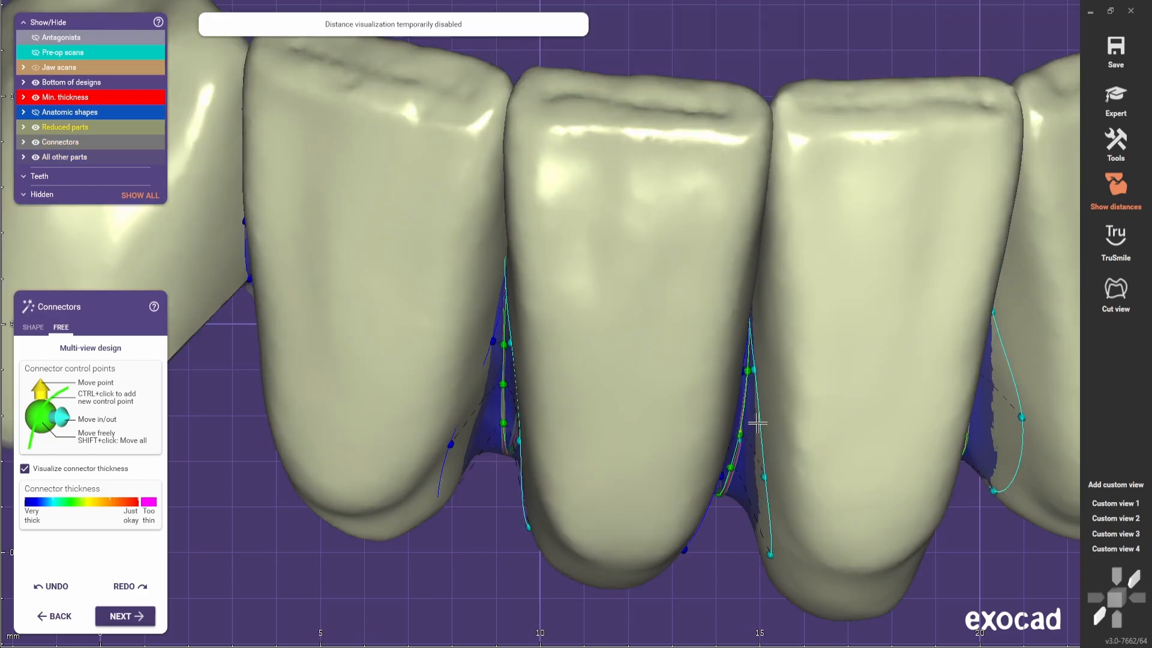
{"action": "scroll", "coordinate": [532, 334], "scroll_direction": "up", "scroll_amount": 5}
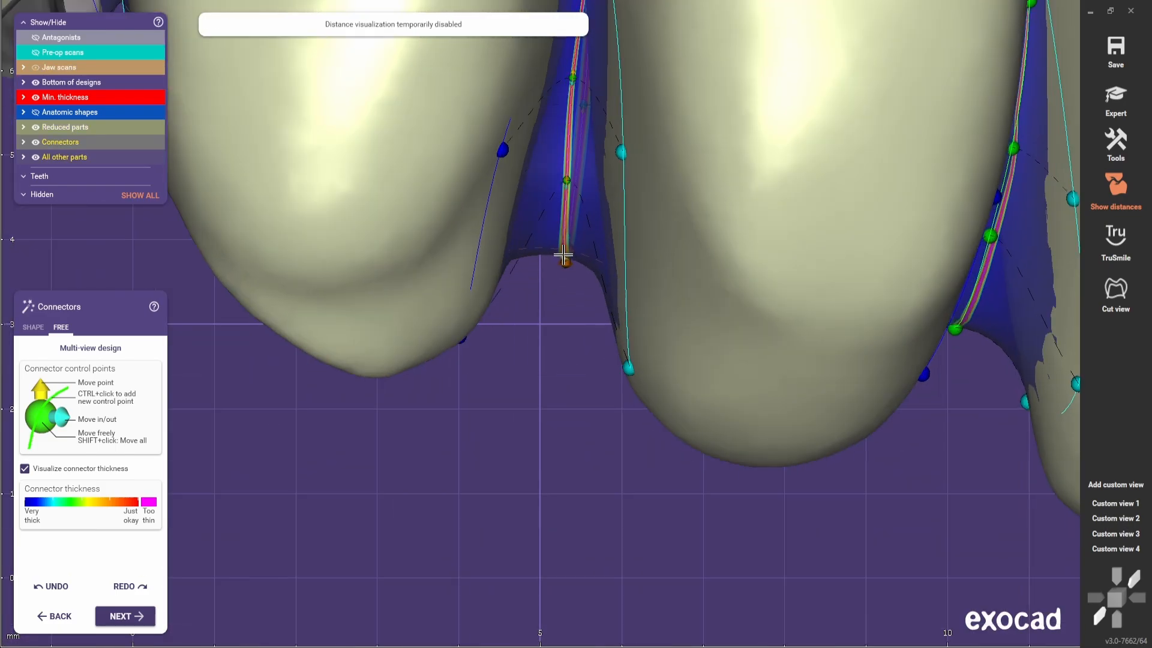
{"action": "right_click_drag", "start_coordinate": [563, 255], "coordinate": [528, 420]}
Show the jaw scans again and examine the connectors against the gingiva from the front and the lingual side
{"action": "scroll", "coordinate": [569, 372], "scroll_direction": "down", "scroll_amount": 2}
{"action": "scroll", "coordinate": [525, 320], "scroll_direction": "down", "scroll_amount": 5}
{"action": "scroll", "coordinate": [528, 420], "scroll_direction": "down", "scroll_amount": 3}
{"action": "scroll", "coordinate": [720, 390], "scroll_direction": "up", "scroll_amount": 6}
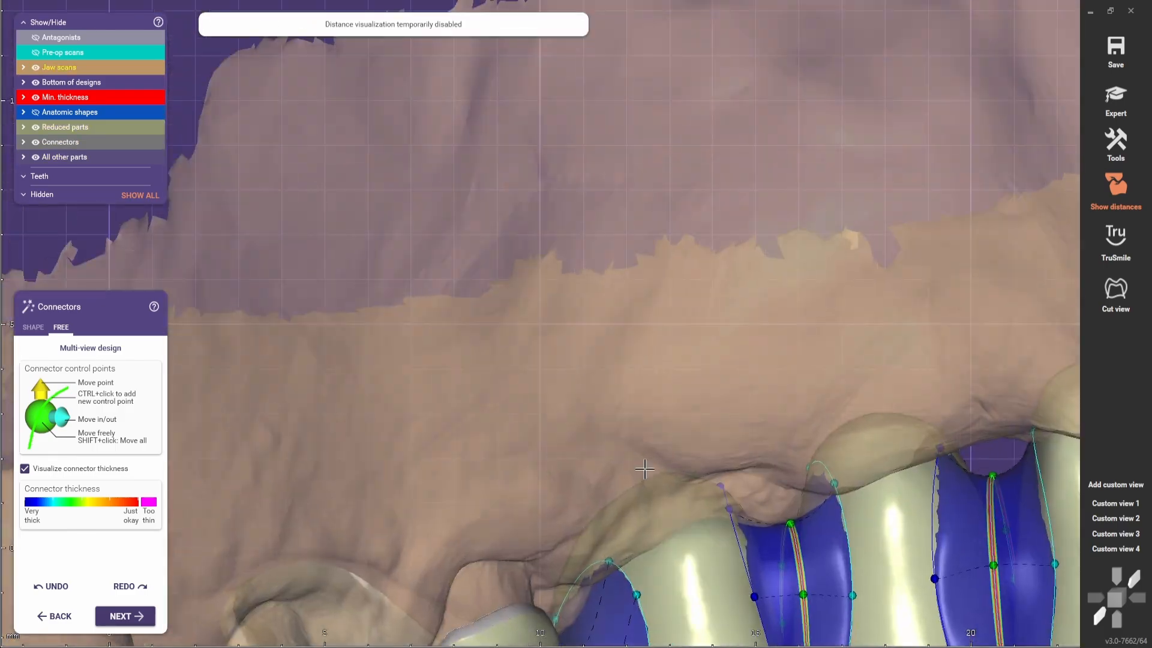
{"action": "left_click", "coordinate": [1096, 509]}
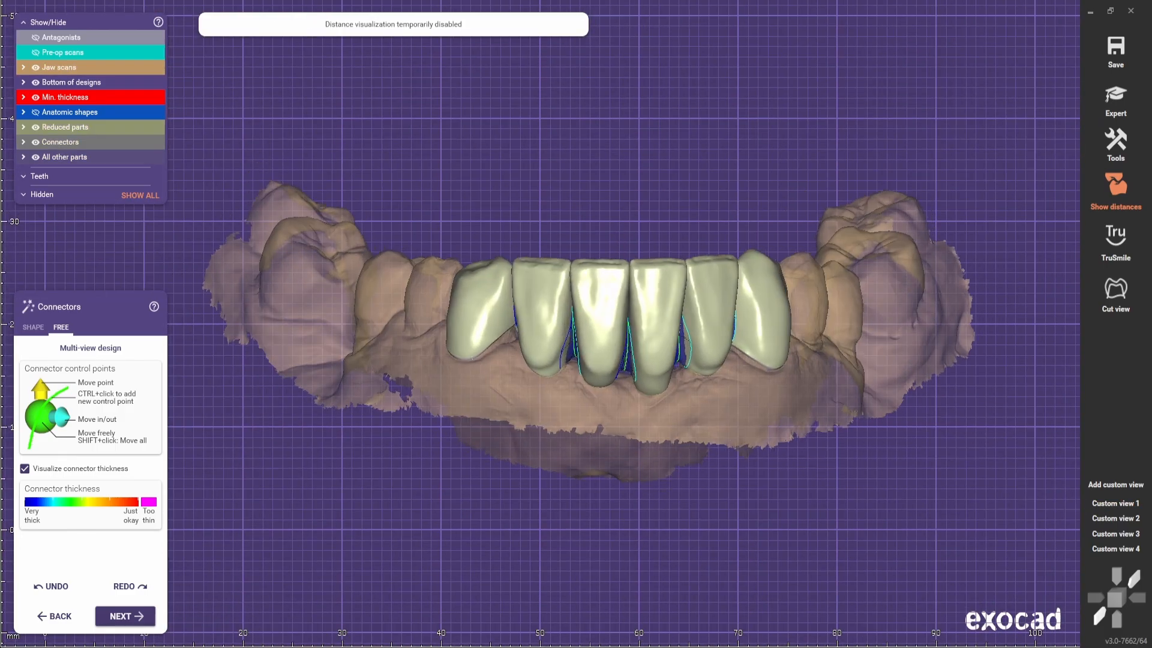
{"action": "right_click_drag", "start_coordinate": [785, 397], "coordinate": [630, 352]}
{"action": "scroll", "coordinate": [630, 352], "scroll_direction": "up", "scroll_amount": 2}
{"action": "scroll", "coordinate": [630, 352], "scroll_direction": "down", "scroll_amount": 2}
{"action": "scroll", "coordinate": [612, 390], "scroll_direction": "up", "scroll_amount": 4}
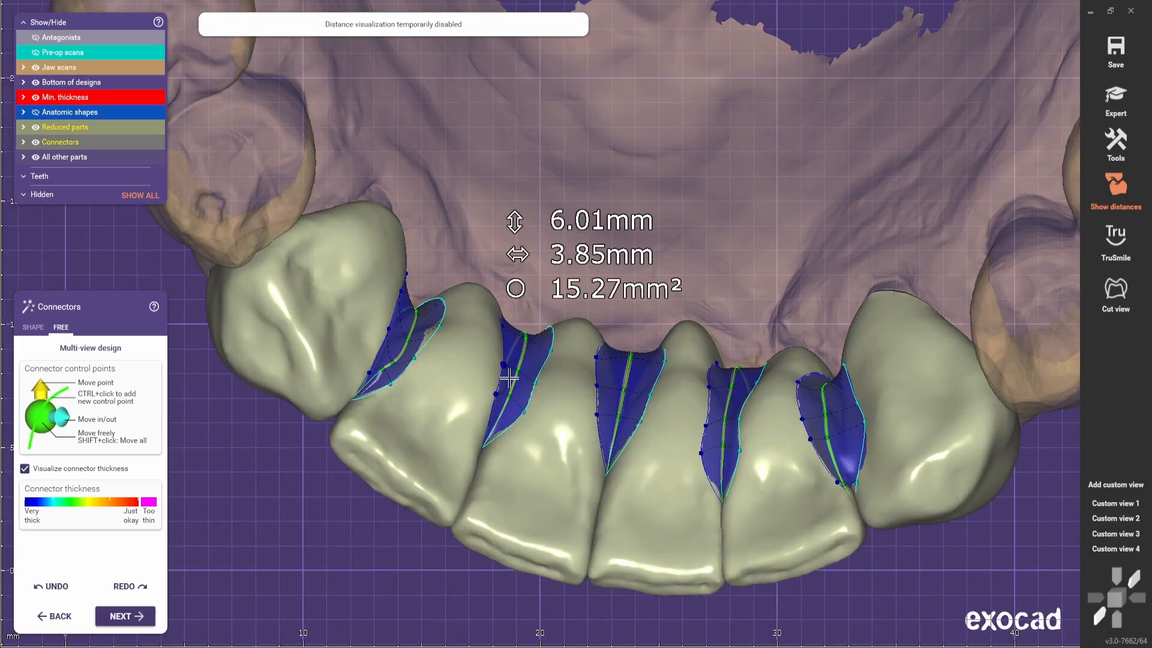
{"action": "scroll", "coordinate": [607, 310], "scroll_direction": "up", "scroll_amount": 3}
{"action": "mouse_move", "coordinate": [482, 315]}
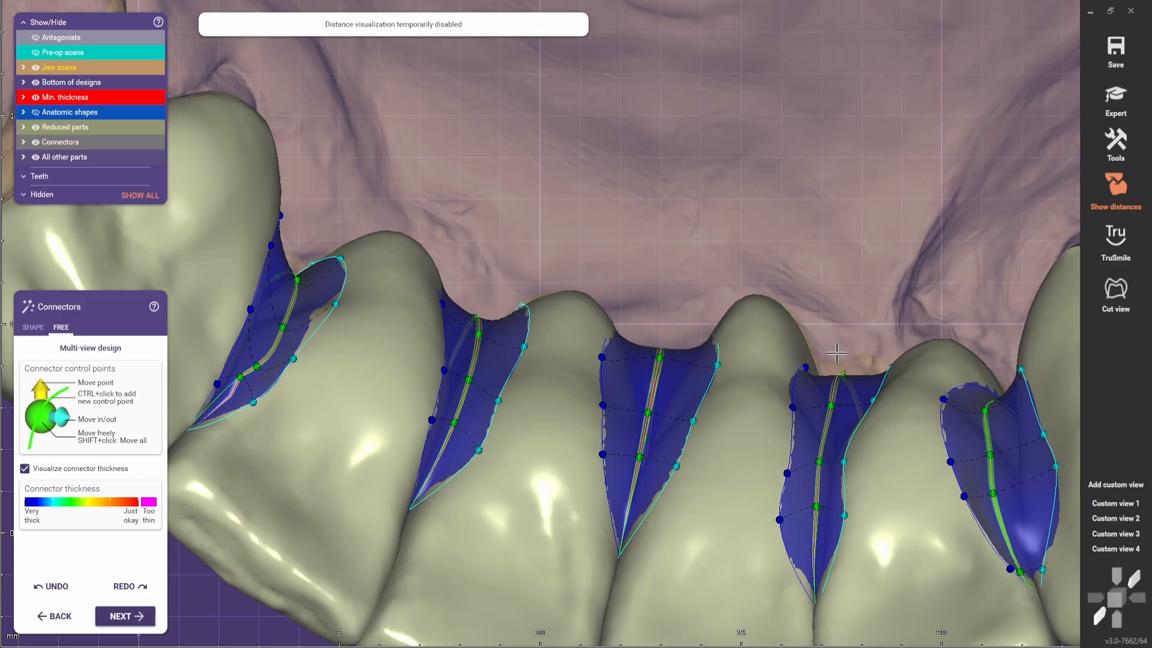
Move the lingual control point of the connector beside the patient's left canine labially to reduce its bulk
{"action": "scroll", "coordinate": [787, 368], "scroll_direction": "down", "scroll_amount": 4}
{"action": "right_click_drag", "start_coordinate": [654, 349], "coordinate": [725, 332]}
{"action": "scroll", "coordinate": [725, 332], "scroll_direction": "up", "scroll_amount": 4}
{"action": "scroll", "coordinate": [725, 332], "scroll_direction": "up", "scroll_amount": 2}
{"action": "mouse_move", "coordinate": [834, 348]}
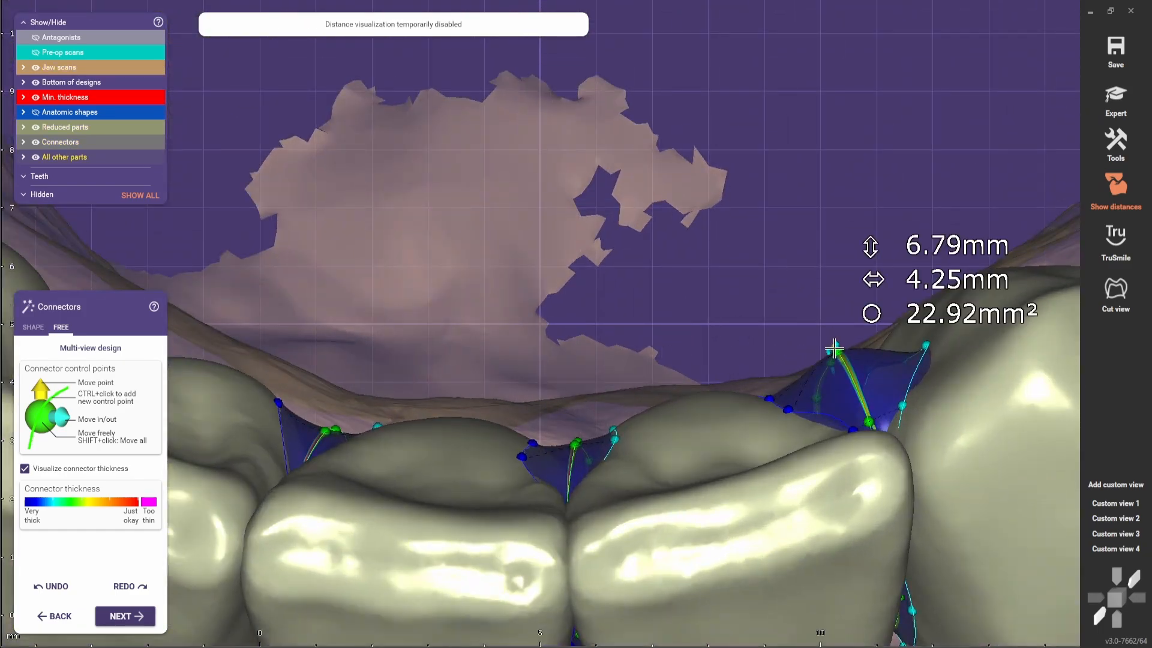
{"action": "left_click_drag", "start_coordinate": [835, 359], "coordinate": [824, 355]}
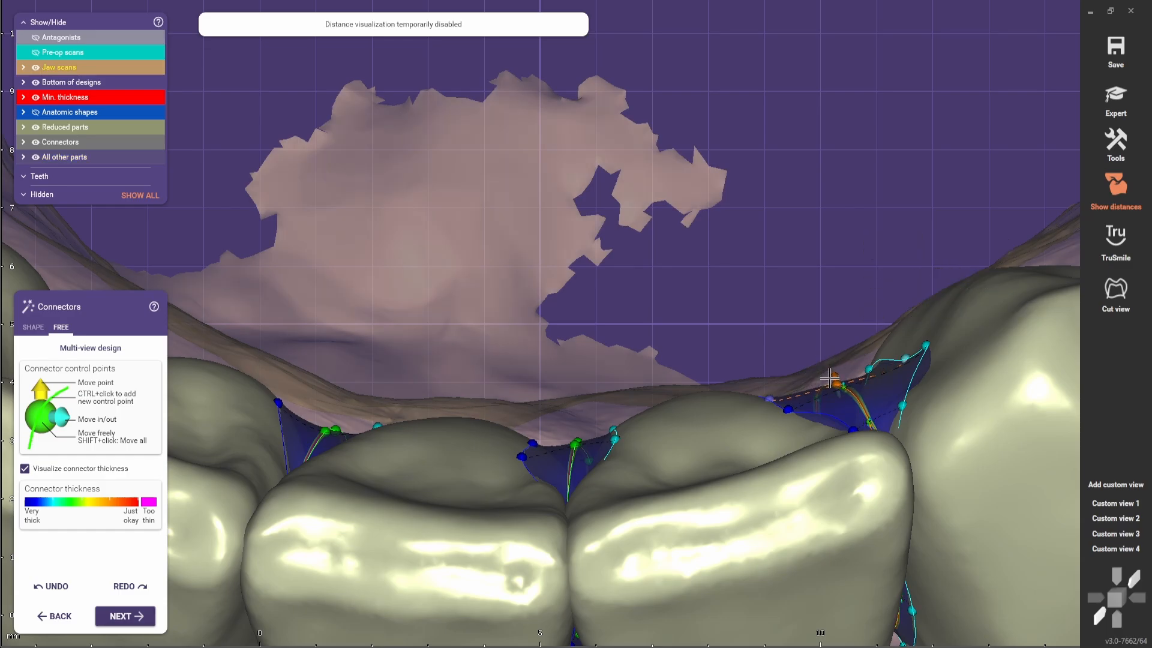
Check the whole bridge in occlusal and front views, then finish the connectors and merge and save the restorations
{"action": "scroll", "coordinate": [710, 348], "scroll_direction": "down", "scroll_amount": 2}
{"action": "right_click_drag", "start_coordinate": [710, 352], "coordinate": [710, 371]}
{"action": "scroll", "coordinate": [630, 383], "scroll_direction": "down", "scroll_amount": 4}
{"action": "scroll", "coordinate": [653, 443], "scroll_direction": "up", "scroll_amount": 2}
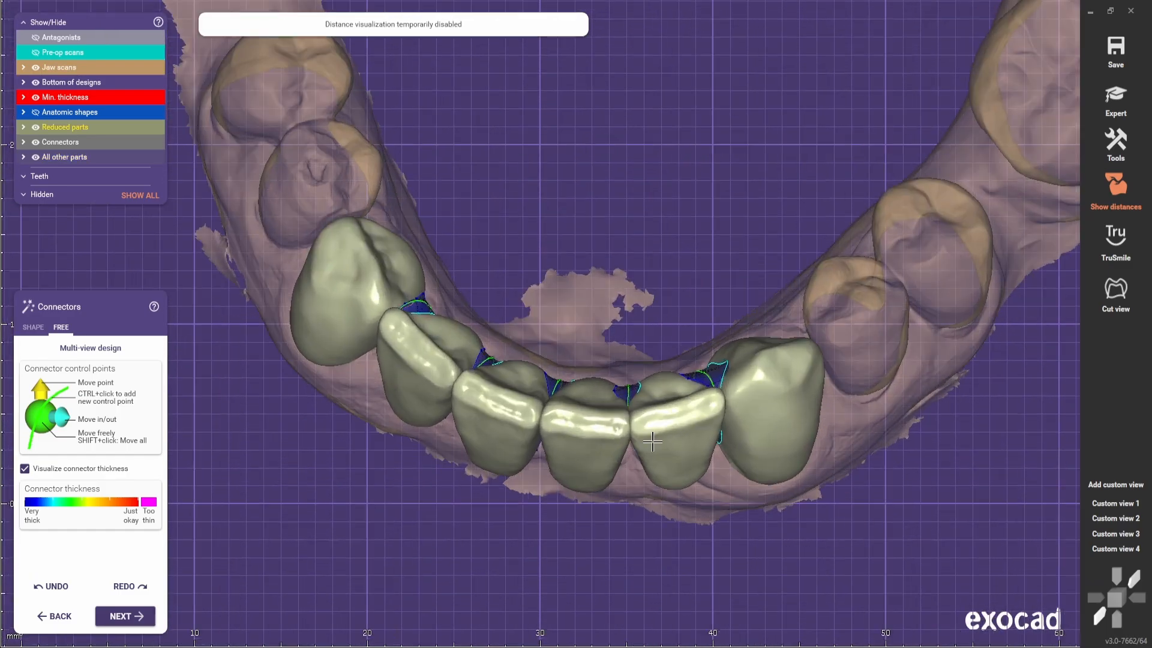
{"action": "scroll", "coordinate": [660, 396], "scroll_direction": "down", "scroll_amount": 2}
{"action": "right_click_drag", "start_coordinate": [653, 443], "coordinate": [663, 384]}
{"action": "left_click", "coordinate": [1100, 506]}
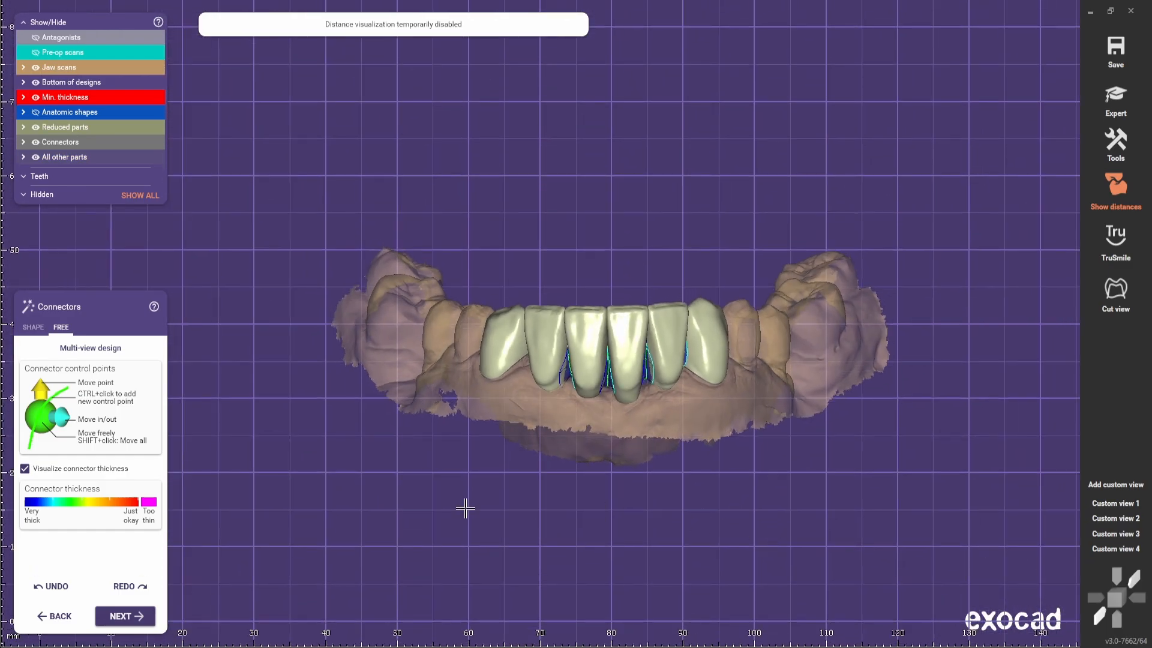
{"action": "left_click", "coordinate": [125, 616]}
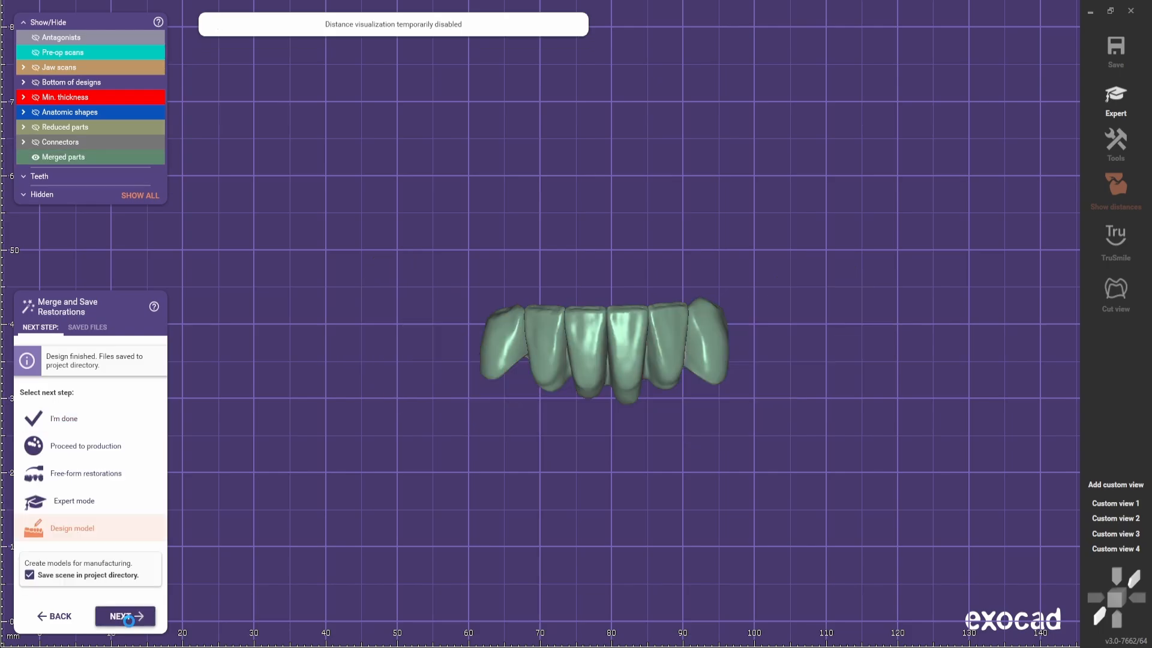
{"action": "left_click", "coordinate": [93, 501]}
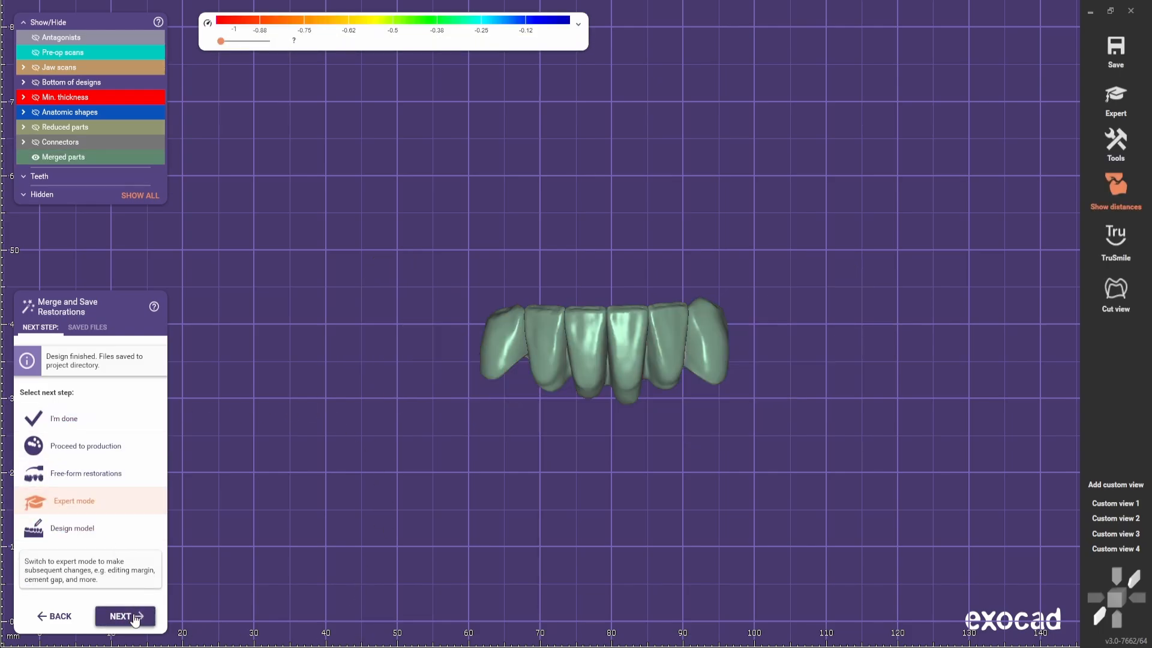
{"action": "left_click", "coordinate": [126, 616]}
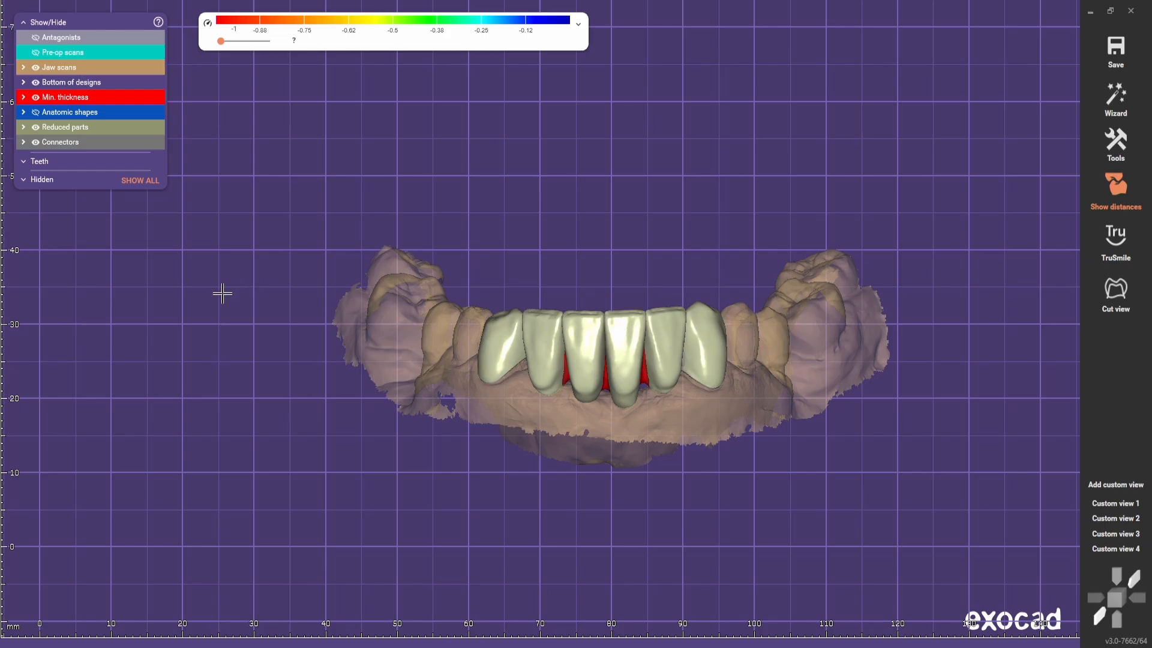
{"action": "right_click", "coordinate": [222, 294]}
{"action": "left_click", "coordinate": [291, 174]}
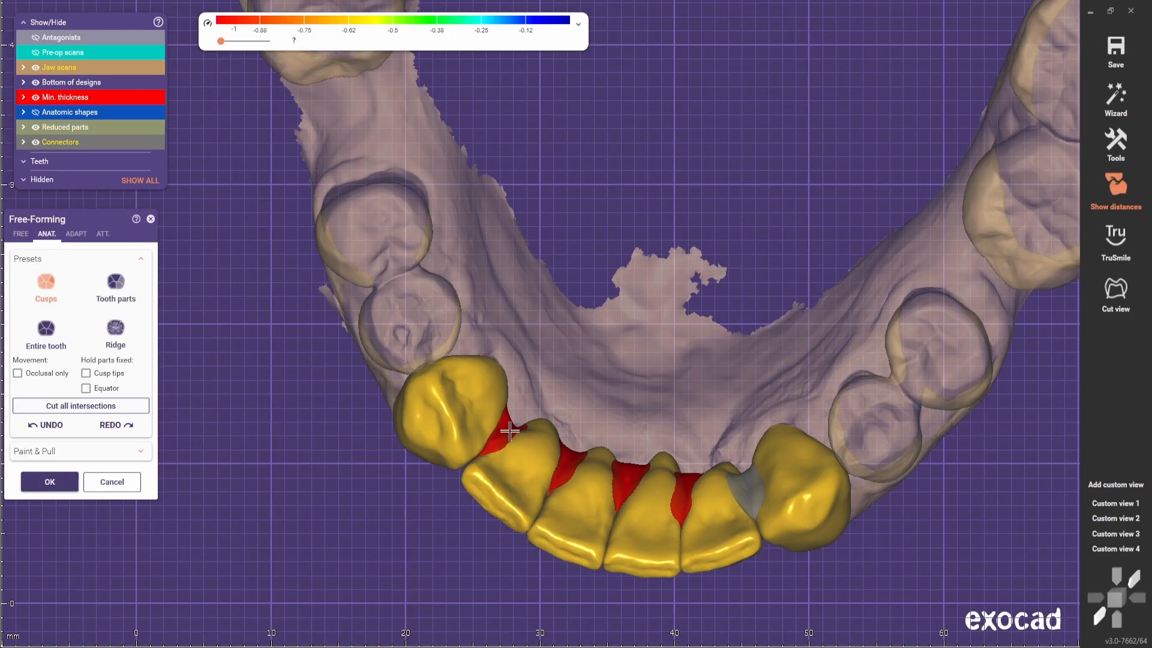
{"action": "left_click", "coordinate": [112, 482]}
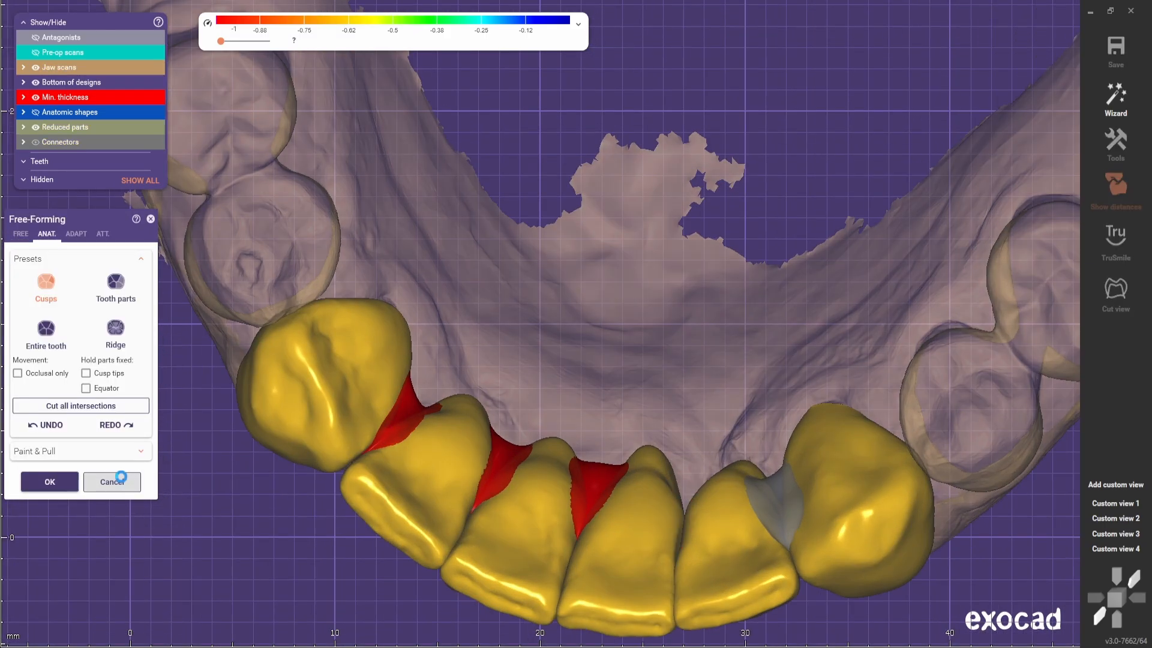
Proceed to free-forming the merged bridge and choose Smooth/Flatten with a smaller brush
{"action": "left_click", "coordinate": [67, 481]}
{"action": "left_click", "coordinate": [125, 616]}
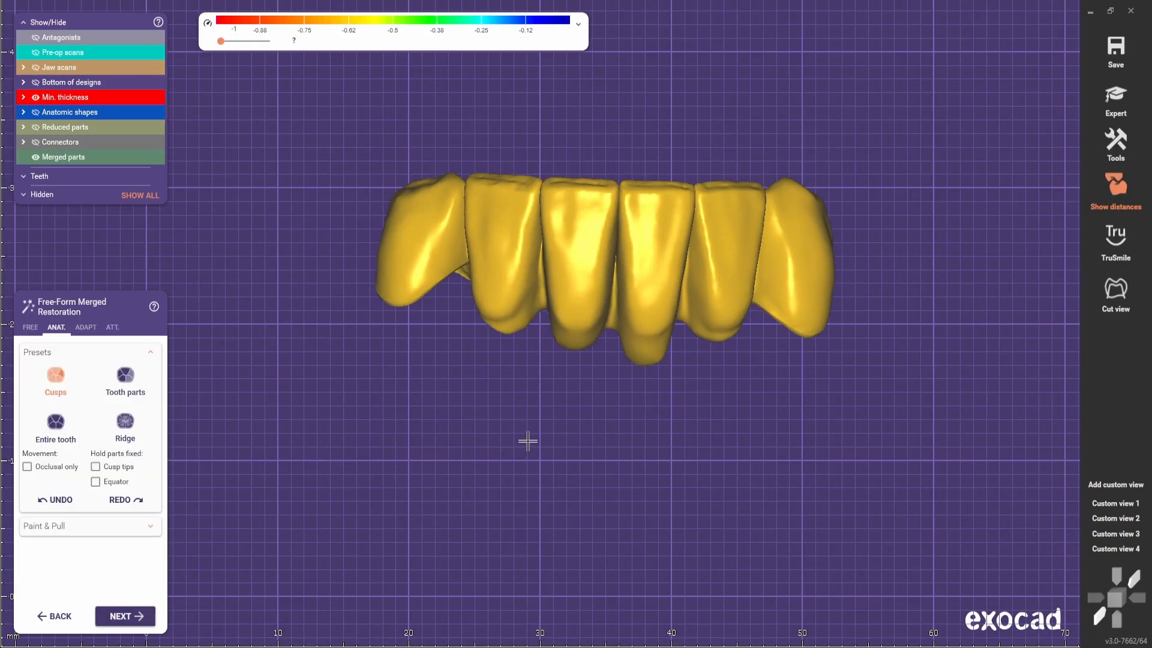
{"action": "scroll", "coordinate": [627, 365], "scroll_direction": "up", "scroll_amount": 5}
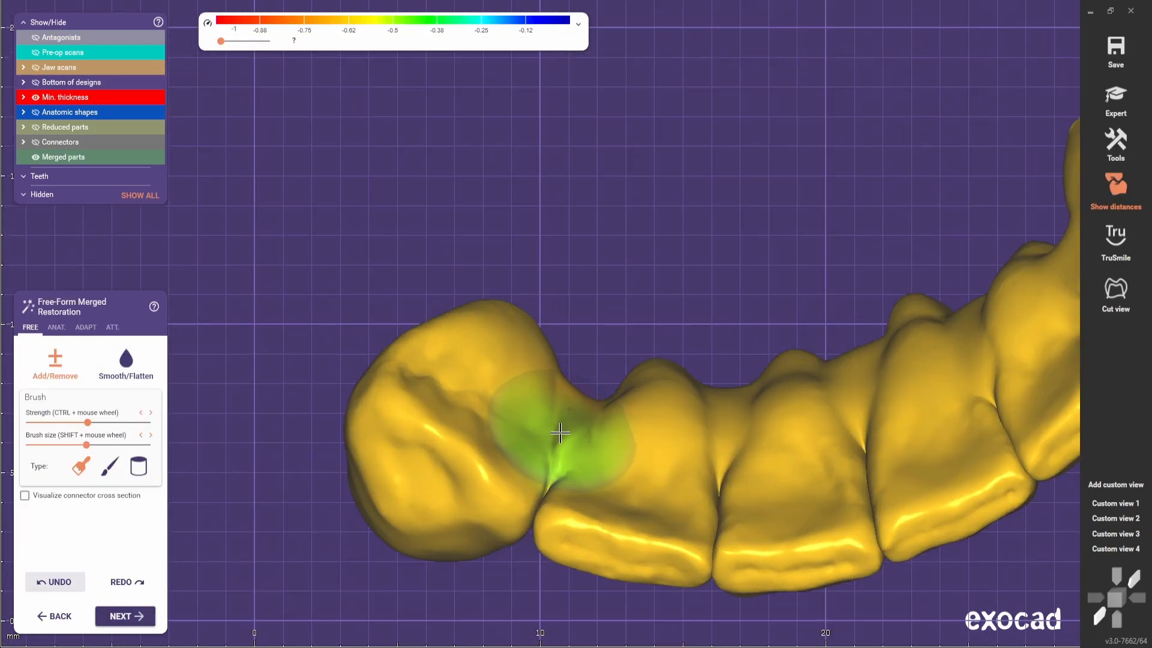
{"action": "mouse_move", "coordinate": [852, 381]}
{"action": "right_mouse_down"}
{"action": "mouse_move", "coordinate": [748, 291]}
{"action": "mouse_move", "coordinate": [800, 381]}
{"action": "right_mouse_up"}
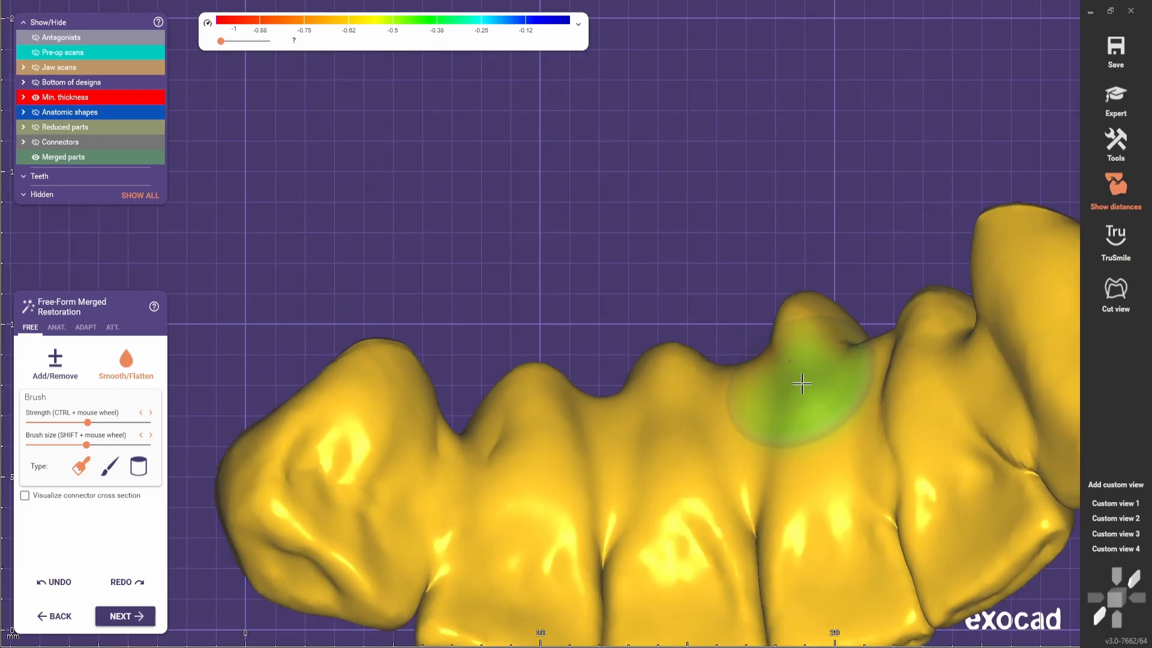
{"action": "scroll", "coordinate": [840, 384], "scroll_direction": "down", "scroll_amount": 3, "text": "shift"}
Show the jaw scans and pull the connector between the central incisors toward the gingiva with the Ridge preset
{"action": "right_click_drag", "start_coordinate": [1069, 515], "coordinate": [628, 406]}
{"action": "scroll", "coordinate": [627, 406], "scroll_direction": "down", "scroll_amount": 8}
{"action": "scroll", "coordinate": [624, 444], "scroll_direction": "up", "scroll_amount": 8}
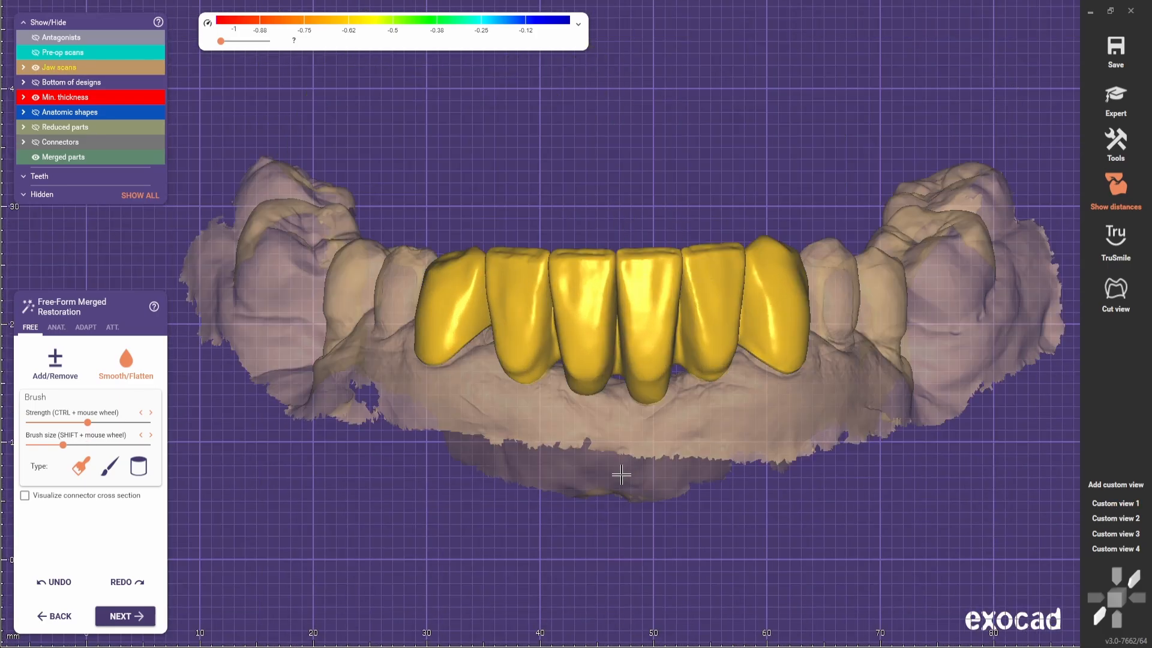
{"action": "middle_click_drag", "start_coordinate": [623, 476], "coordinate": [648, 414]}
{"action": "left_click", "coordinate": [57, 327]}
{"action": "scroll", "coordinate": [718, 249], "scroll_direction": "up", "scroll_amount": 3}
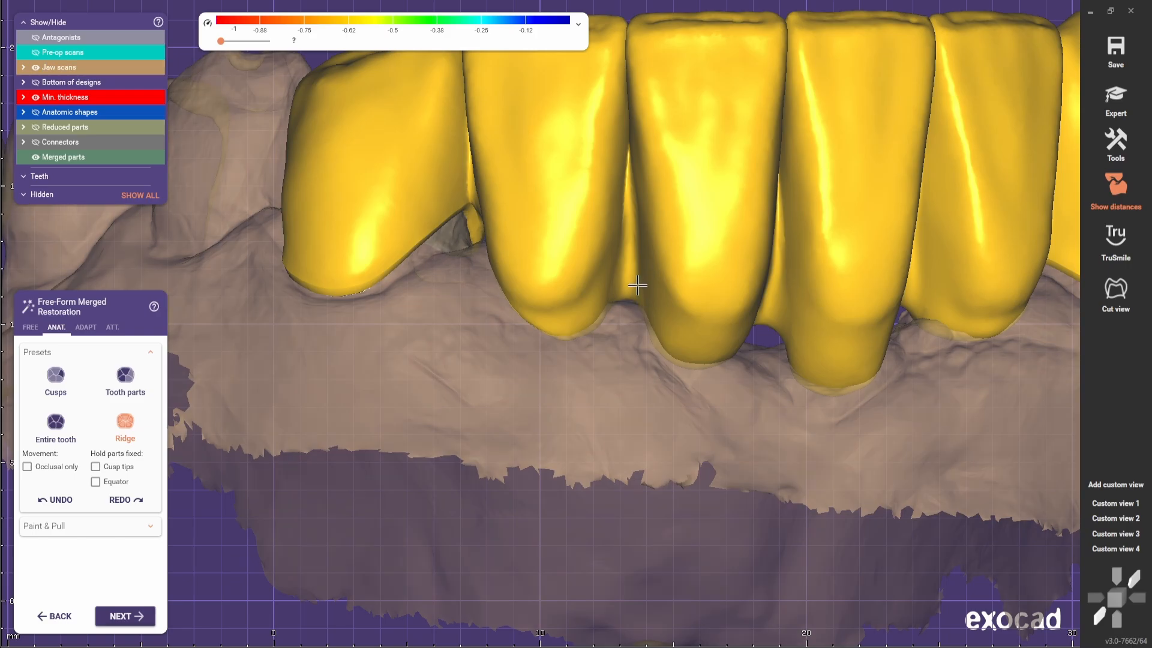
{"action": "right_click_drag", "start_coordinate": [840, 360], "coordinate": [733, 378]}
{"action": "scroll", "coordinate": [708, 372], "scroll_direction": "up", "scroll_amount": 3}
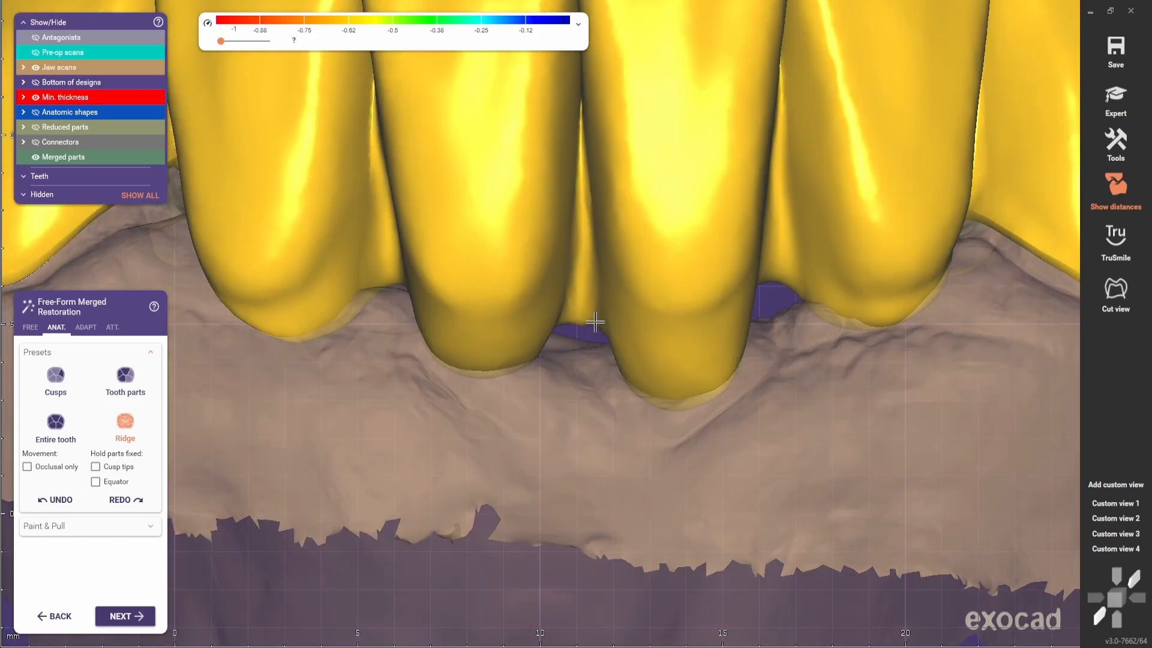
{"action": "left_click_drag", "start_coordinate": [594, 319], "coordinate": [594, 339]}
{"action": "middle_click_drag", "start_coordinate": [777, 278], "coordinate": [665, 313]}
{"action": "scroll", "coordinate": [665, 313], "scroll_direction": "up", "scroll_amount": 1}
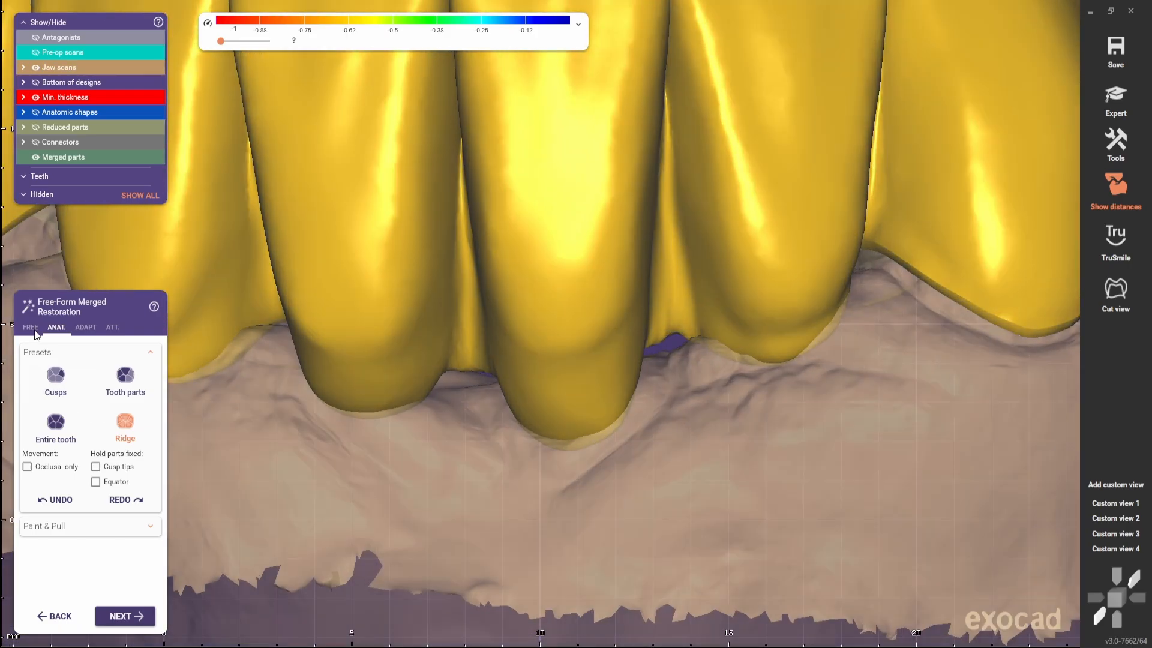
Smooth the gingival edge of the connector between the patient's left central and lateral incisors with the smallest brush
{"action": "left_click", "coordinate": [30, 327]}
{"action": "scroll", "coordinate": [694, 332], "scroll_direction": "down", "scroll_amount": 3, "text": "shift"}
{"action": "left_click_drag", "start_coordinate": [694, 332], "coordinate": [666, 333], "text": "shift"}
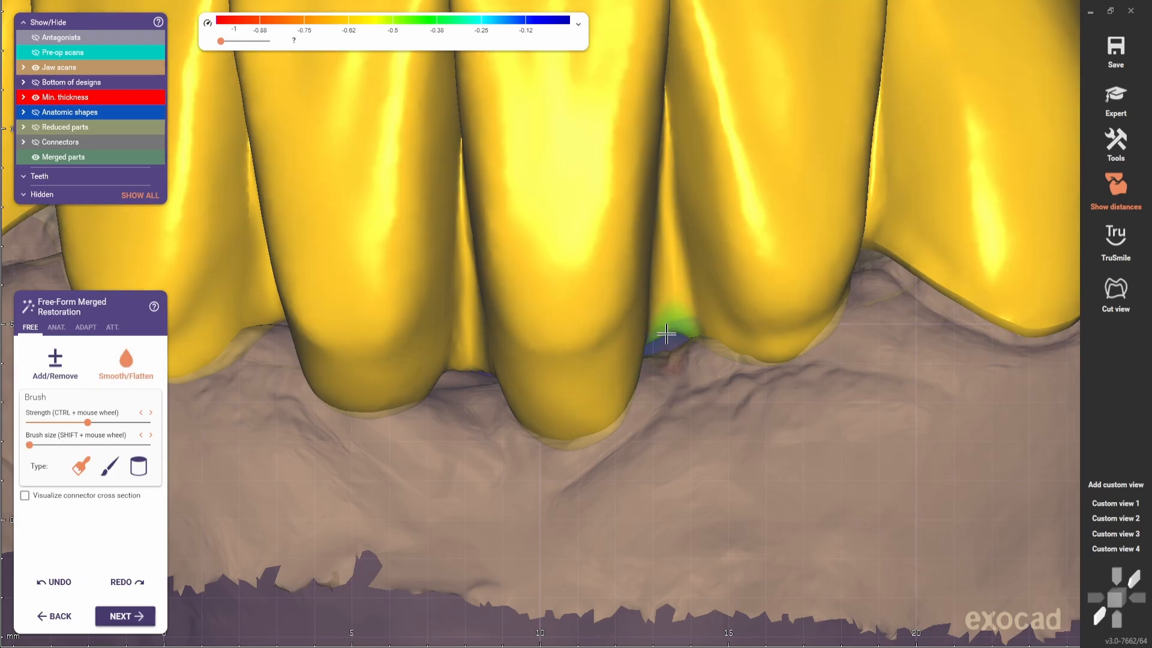
{"action": "scroll", "coordinate": [460, 364], "scroll_direction": "down", "scroll_amount": 8}
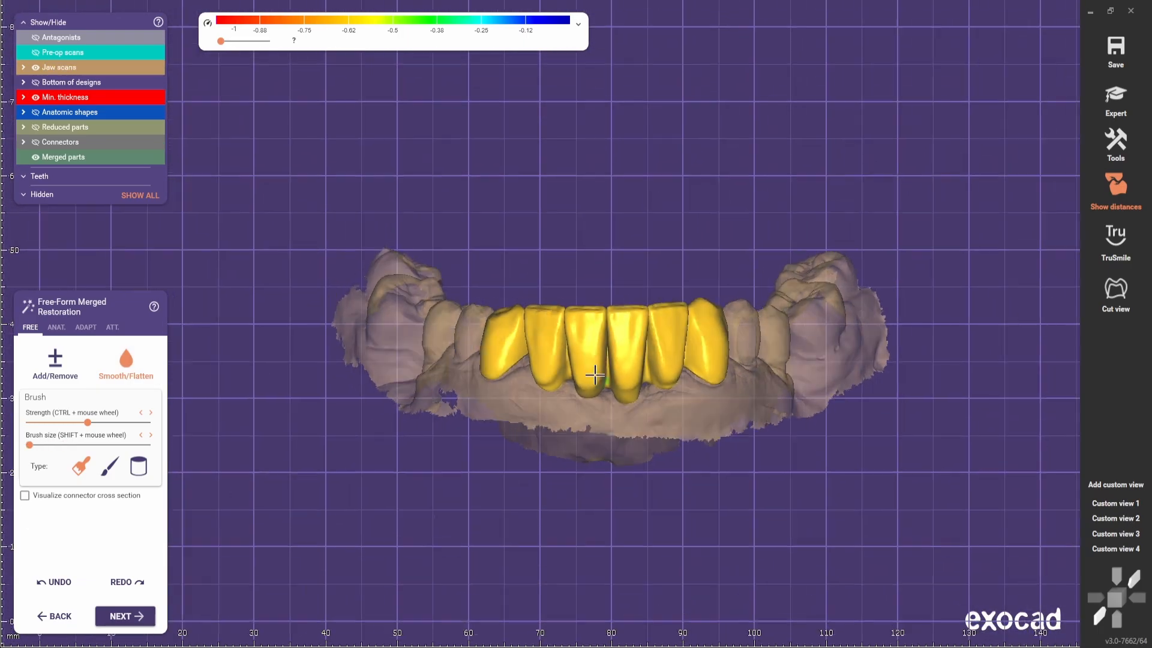
Return to the Ridge preset, then smooth the connector surface between the two central incisors down to the gingiva
{"action": "scroll", "coordinate": [556, 482], "scroll_direction": "up", "scroll_amount": 5}
{"action": "left_click", "coordinate": [56, 327]}
{"action": "left_click", "coordinate": [128, 444]}
{"action": "scroll", "coordinate": [515, 403], "scroll_direction": "up", "scroll_amount": 2}
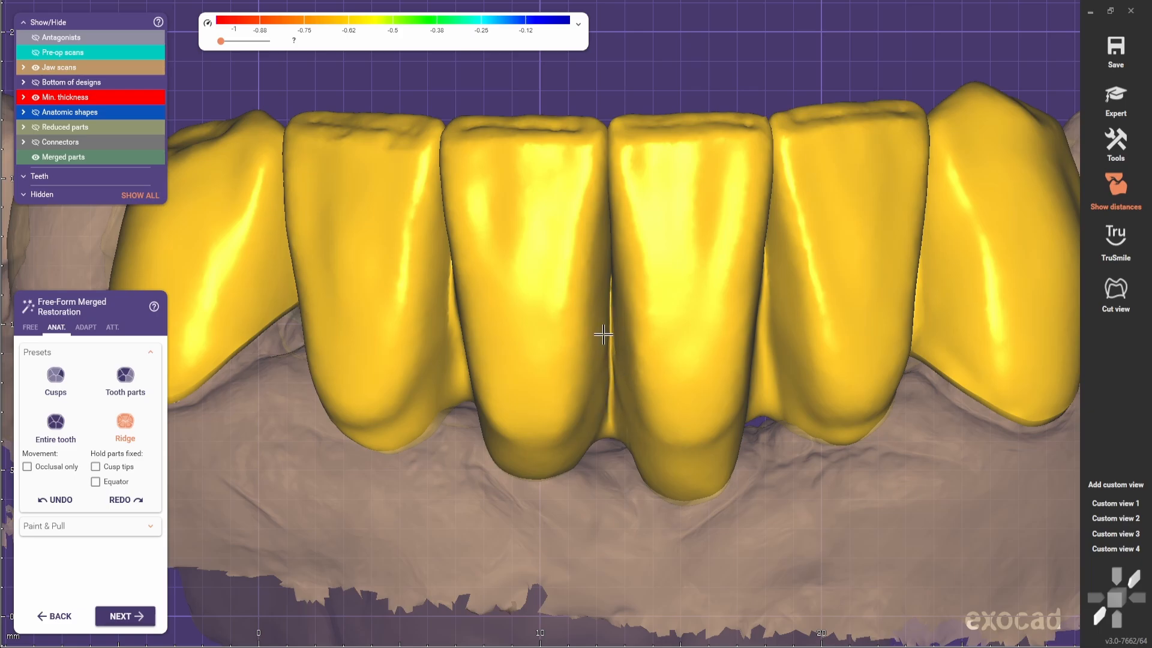
{"action": "left_click", "coordinate": [29, 327]}
{"action": "left_click_drag", "start_coordinate": [611, 329], "coordinate": [609, 366]}
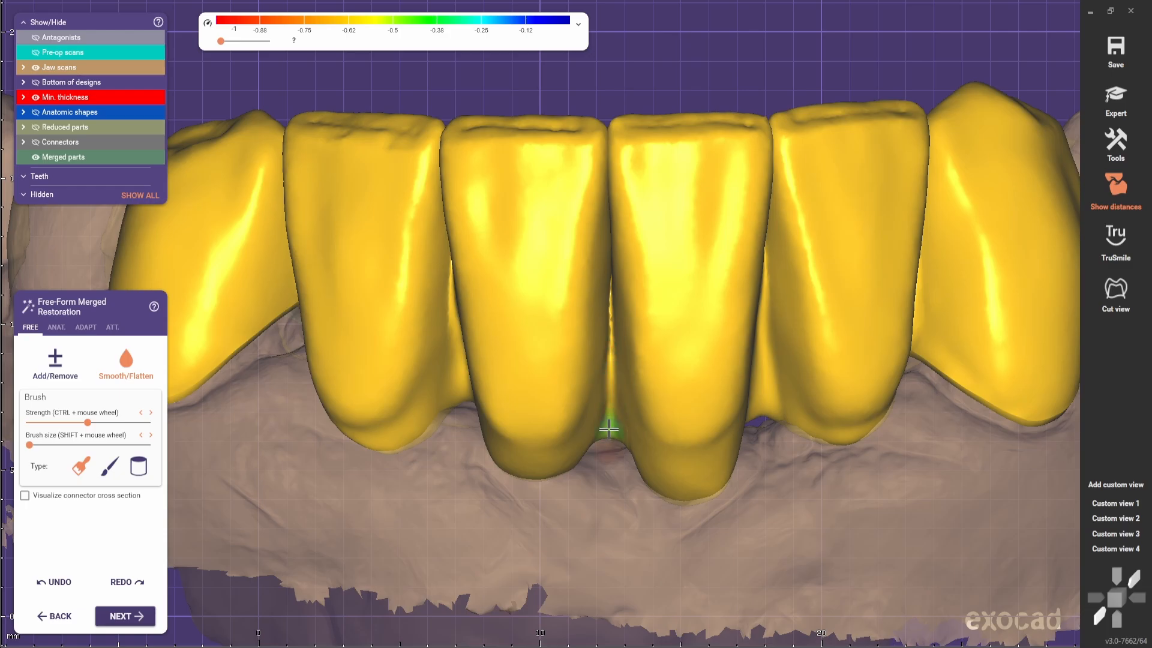
Reshape the connector between the patient's right lateral and central incisors with the Ridge preset, then return to smoothing
{"action": "scroll", "coordinate": [602, 481], "scroll_direction": "down", "scroll_amount": 3}
{"action": "right_click_drag", "start_coordinate": [602, 480], "coordinate": [612, 486]}
{"action": "scroll", "coordinate": [571, 419], "scroll_direction": "up", "scroll_amount": 2}
{"action": "key", "text": "Tab"}
{"action": "scroll", "coordinate": [628, 343], "scroll_direction": "up", "scroll_amount": 4}
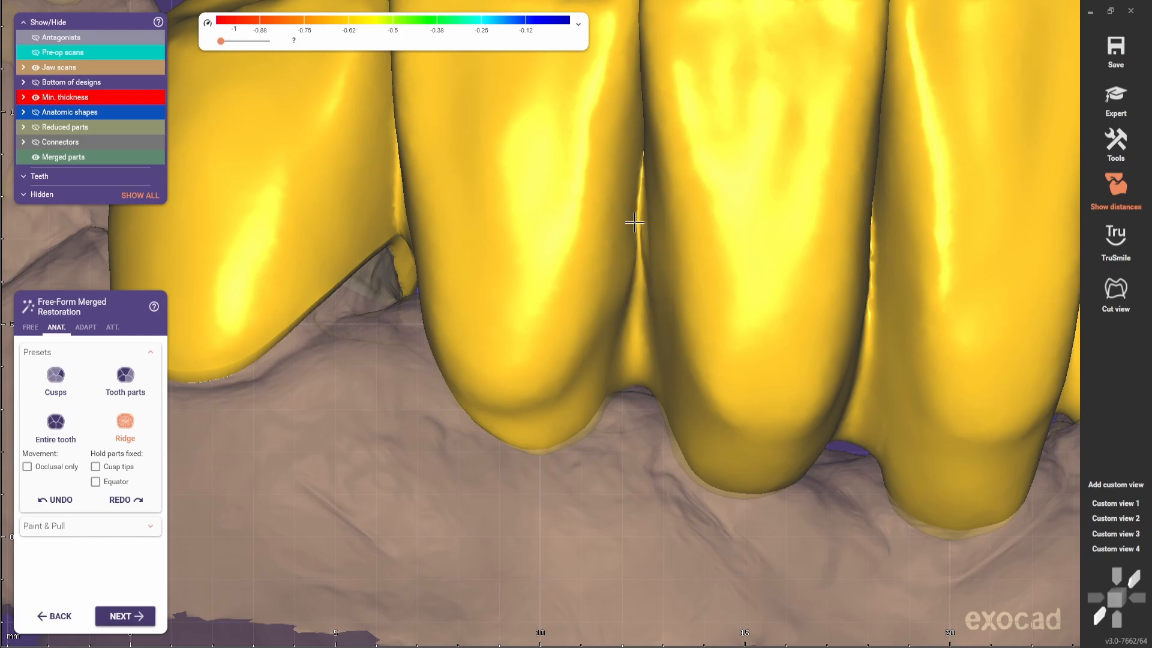
{"action": "mouse_move", "coordinate": [649, 327]}
{"action": "left_mouse_down"}
{"action": "mouse_move", "coordinate": [646, 352]}
{"action": "mouse_move", "coordinate": [647, 264]}
{"action": "mouse_move", "coordinate": [628, 372]}
{"action": "mouse_move", "coordinate": [625, 341]}
{"action": "left_mouse_up"}
{"action": "left_click", "coordinate": [28, 327]}
{"action": "scroll", "coordinate": [625, 341], "scroll_direction": "down", "scroll_amount": 8}
{"action": "right_click_drag", "start_coordinate": [618, 433], "coordinate": [545, 432]}
{"action": "scroll", "coordinate": [545, 432], "scroll_direction": "up", "scroll_amount": 5}
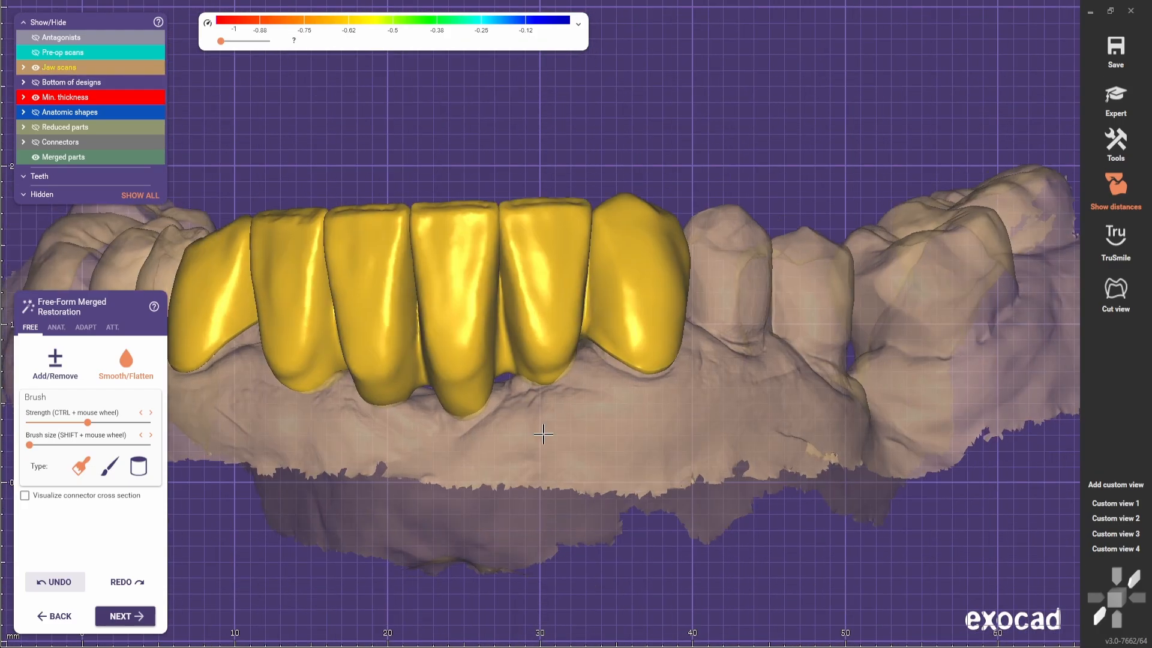
Reshape the gingival edge of the incisor connector with the Ridge preset, then smooth its surface with the smallest brush
{"action": "left_click", "coordinate": [56, 327]}
{"action": "scroll", "coordinate": [475, 305], "scroll_direction": "up", "scroll_amount": 2}
{"action": "mouse_move", "coordinate": [474, 306]}
{"action": "left_mouse_down"}
{"action": "mouse_move", "coordinate": [471, 245]}
{"action": "mouse_move", "coordinate": [473, 348]}
{"action": "mouse_move", "coordinate": [478, 288]}
{"action": "mouse_move", "coordinate": [492, 351]}
{"action": "mouse_move", "coordinate": [489, 282]}
{"action": "left_mouse_up"}
{"action": "left_click", "coordinate": [30, 327]}
{"action": "left_click_drag", "start_coordinate": [491, 351], "coordinate": [479, 180]}
{"action": "left_click", "coordinate": [56, 327]}
{"action": "left_click", "coordinate": [30, 327]}
{"action": "scroll", "coordinate": [630, 382], "scroll_direction": "down", "scroll_amount": 3}
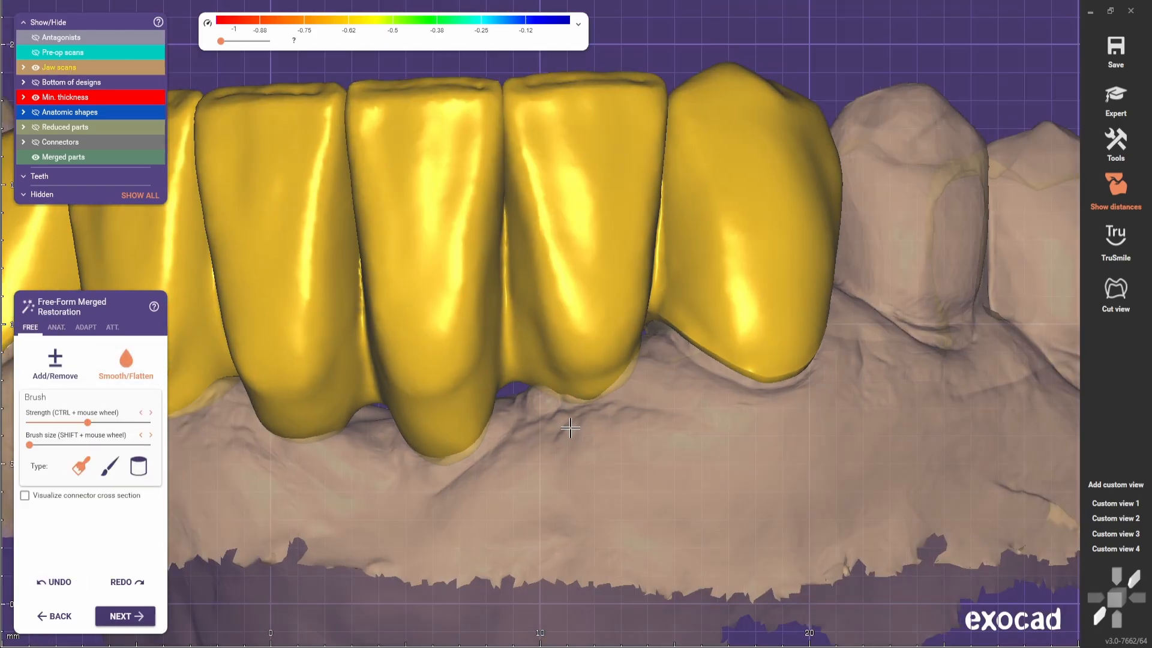
Reshape the connector between the patient's right canine and lateral incisor with the Ridge preset, then return to smoothing
{"action": "right_click_drag", "start_coordinate": [630, 382], "coordinate": [432, 360]}
{"action": "scroll", "coordinate": [432, 360], "scroll_direction": "up", "scroll_amount": 3}
{"action": "left_click", "coordinate": [1108, 509]}
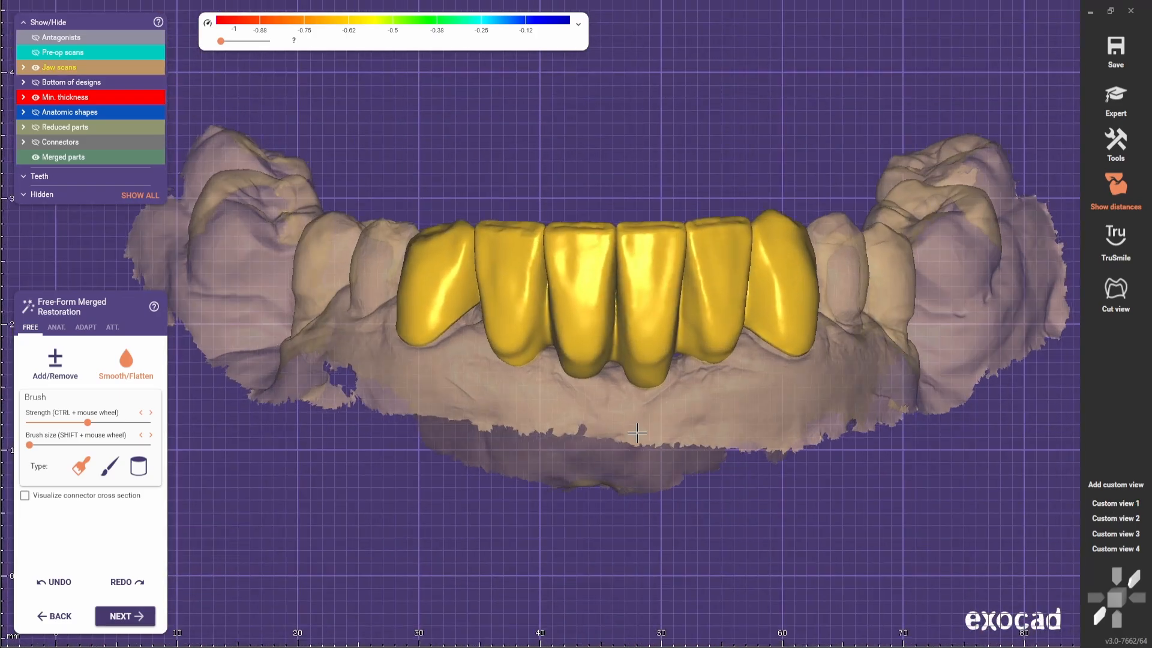
{"action": "scroll", "coordinate": [636, 433], "scroll_direction": "up", "scroll_amount": 3}
{"action": "right_click_drag", "start_coordinate": [636, 433], "coordinate": [600, 324]}
{"action": "scroll", "coordinate": [554, 308], "scroll_direction": "down", "scroll_amount": 1}
{"action": "scroll", "coordinate": [554, 308], "scroll_direction": "up", "scroll_amount": 2}
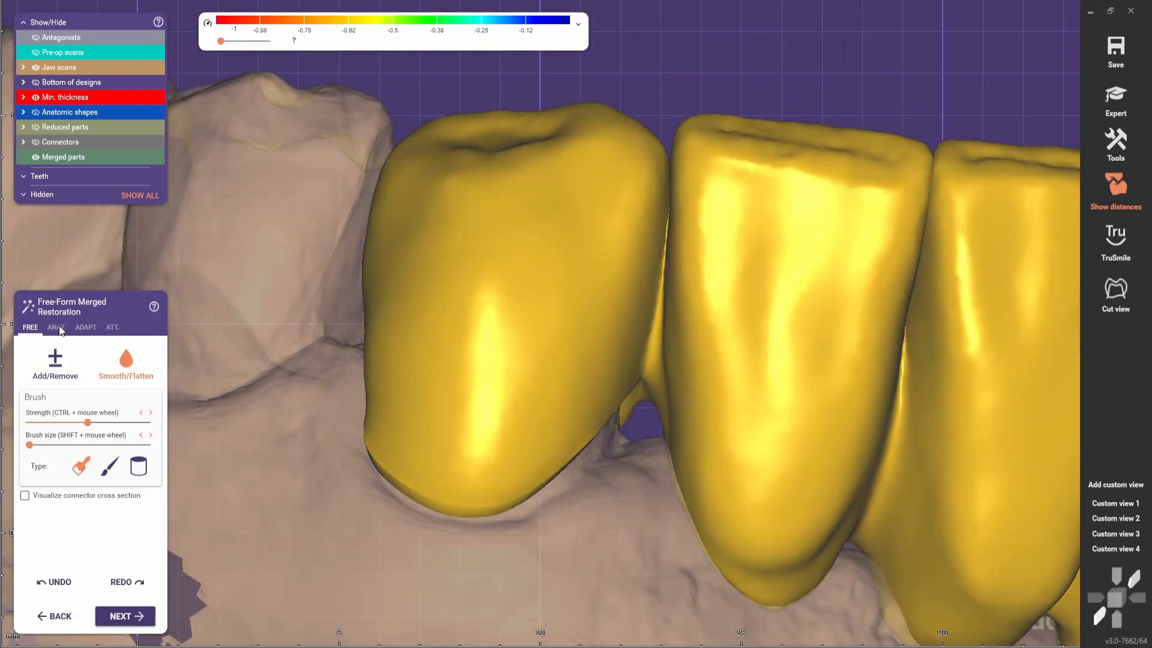
{"action": "left_click", "coordinate": [56, 327]}
{"action": "scroll", "coordinate": [654, 401], "scroll_direction": "up", "scroll_amount": 2}
{"action": "scroll", "coordinate": [647, 348], "scroll_direction": "down", "scroll_amount": 3}
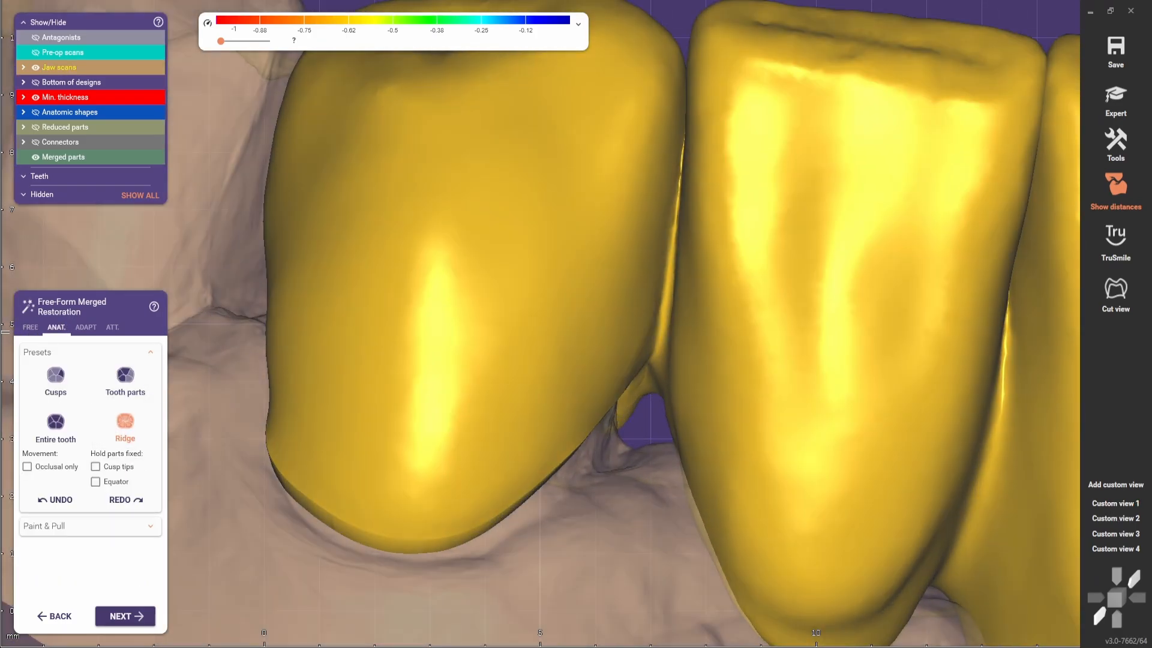
{"action": "scroll", "coordinate": [671, 353], "scroll_direction": "down", "scroll_amount": 3}
{"action": "right_click_drag", "start_coordinate": [671, 353], "coordinate": [527, 399]}
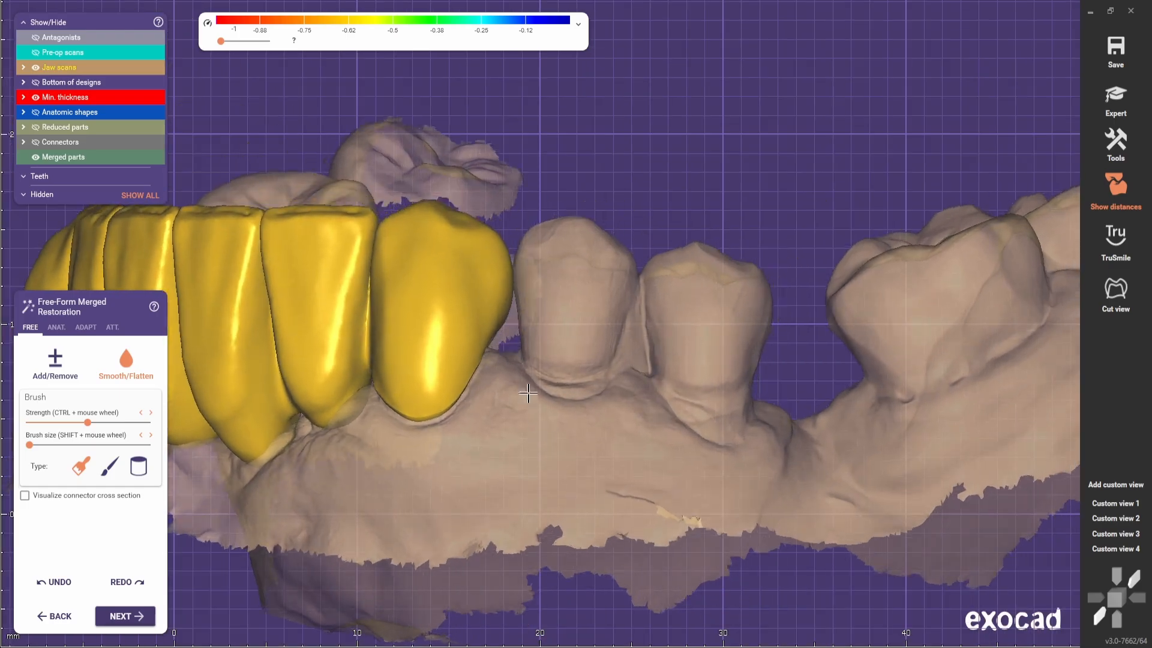
Switch to Add/Remove and examine the merged bridge's labial surfaces and gingival contacts from the side and front
{"action": "scroll", "coordinate": [528, 399], "scroll_direction": "up", "scroll_amount": 3}
{"action": "left_click", "coordinate": [72, 362]}
{"action": "scroll", "coordinate": [427, 283], "scroll_direction": "down", "scroll_amount": 4}
{"action": "right_click_drag", "start_coordinate": [427, 284], "coordinate": [448, 375]}
{"action": "scroll", "coordinate": [906, 524], "scroll_direction": "up", "scroll_amount": 4}
{"action": "scroll", "coordinate": [905, 525], "scroll_direction": "down", "scroll_amount": 4}
{"action": "left_click", "coordinate": [1127, 521]}
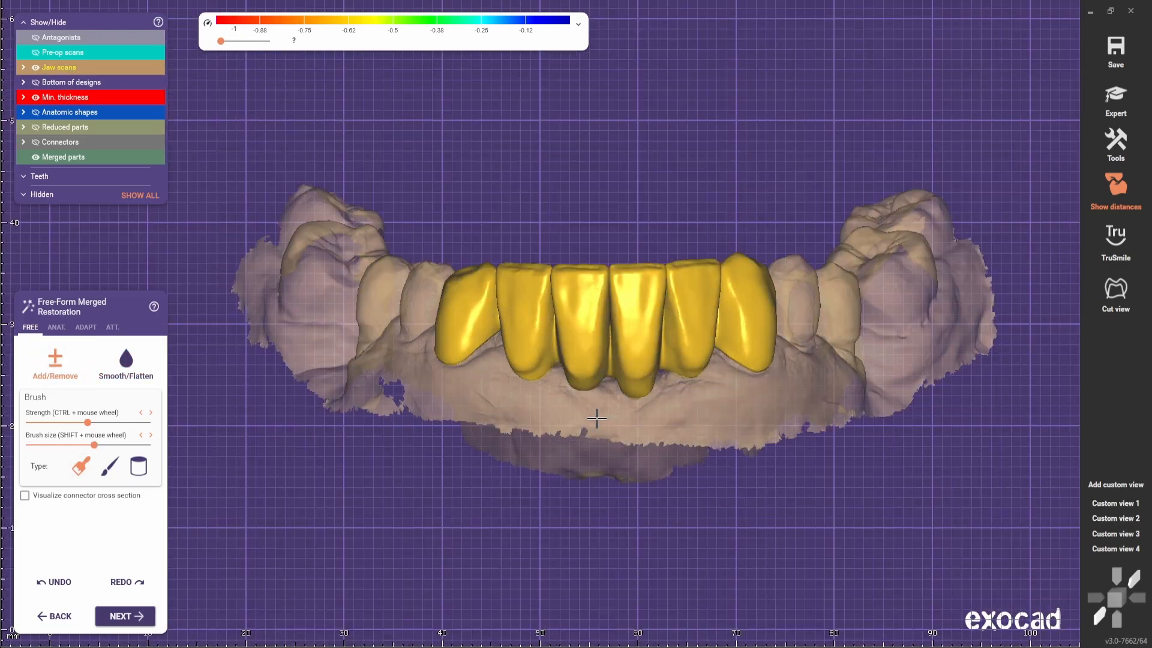
{"action": "right_click_drag", "start_coordinate": [599, 419], "coordinate": [624, 308]}
{"action": "scroll", "coordinate": [624, 308], "scroll_direction": "up", "scroll_amount": 1}
{"action": "scroll", "coordinate": [625, 307], "scroll_direction": "up", "scroll_amount": 3}
{"action": "scroll", "coordinate": [594, 406], "scroll_direction": "down", "scroll_amount": 4}
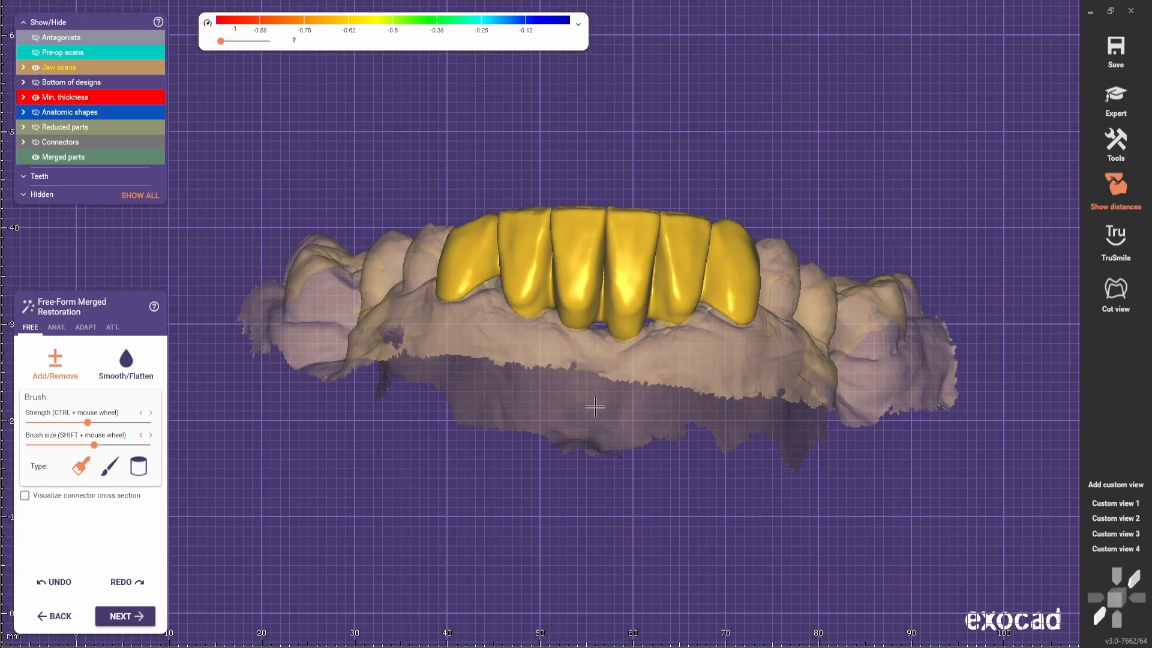
{"action": "mouse_move", "coordinate": [594, 406]}
{"action": "right_mouse_down"}
{"action": "mouse_move", "coordinate": [600, 430]}
{"action": "mouse_move", "coordinate": [538, 435]}
{"action": "mouse_move", "coordinate": [537, 450]}
{"action": "mouse_move", "coordinate": [589, 406]}
{"action": "right_mouse_up"}
{"action": "scroll", "coordinate": [602, 414], "scroll_direction": "up", "scroll_amount": 3}
{"action": "scroll", "coordinate": [602, 414], "scroll_direction": "down", "scroll_amount": 4}
Choose the fine brush type for Add/Remove, reduce its strength and enlarge the brush
{"action": "left_click", "coordinate": [120, 476]}
{"action": "scroll", "coordinate": [571, 370], "scroll_direction": "up", "scroll_amount": 5}
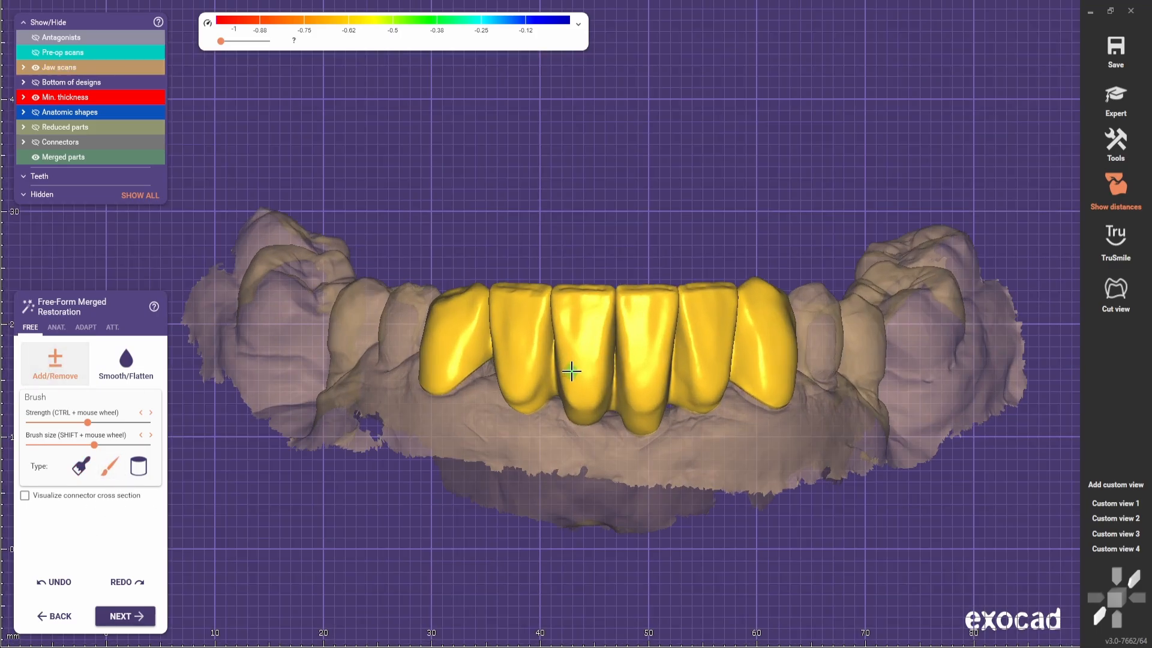
{"action": "scroll", "coordinate": [591, 317], "scroll_direction": "down", "scroll_amount": 3, "text": "shift"}
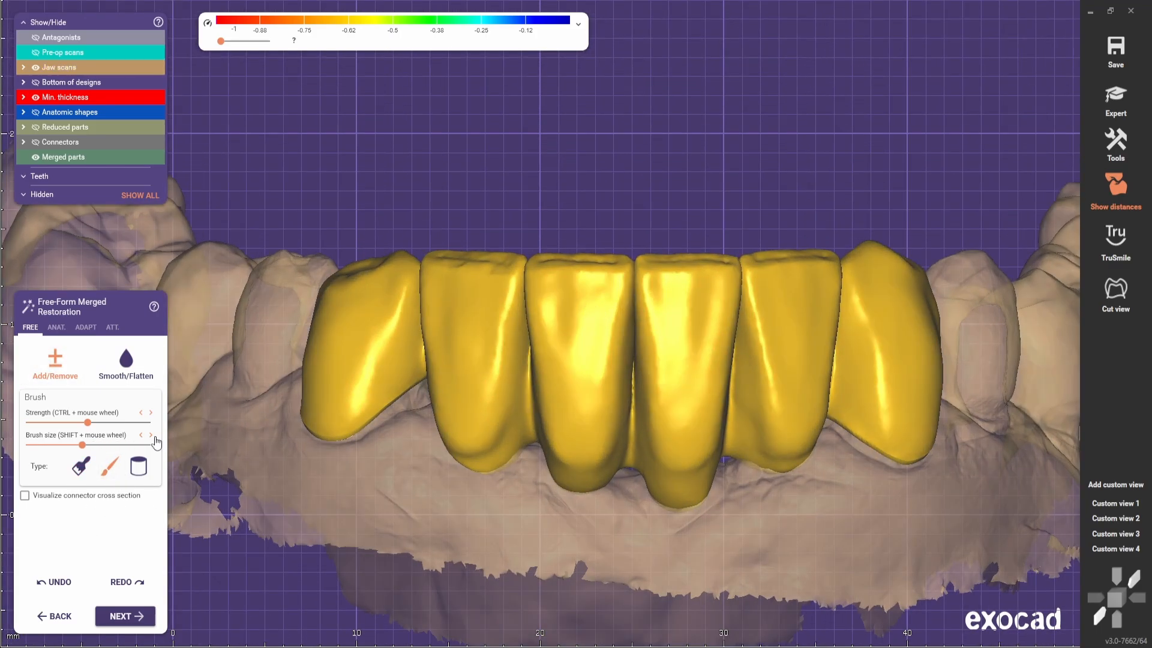
{"action": "left_click", "coordinate": [78, 423]}
{"action": "scroll", "coordinate": [607, 302], "scroll_direction": "up", "scroll_amount": 2, "text": "shift"}
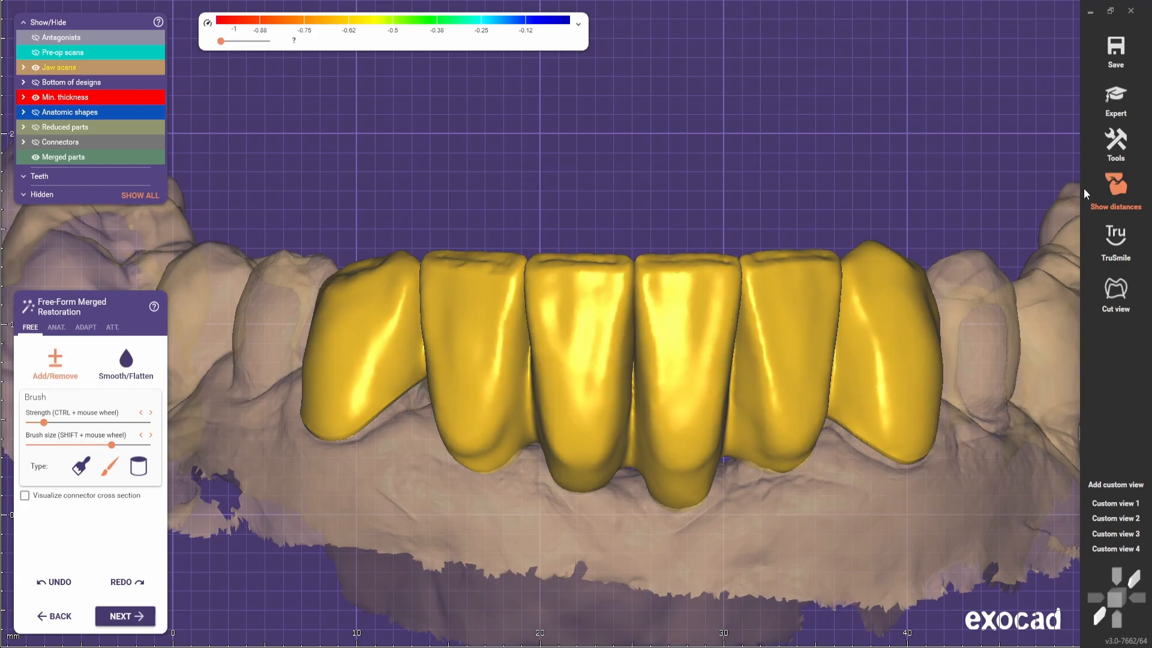
Open the Adjust Light tool and move its window above the incisors
{"action": "left_click", "coordinate": [1115, 144]}
{"action": "left_click", "coordinate": [888, 384]}
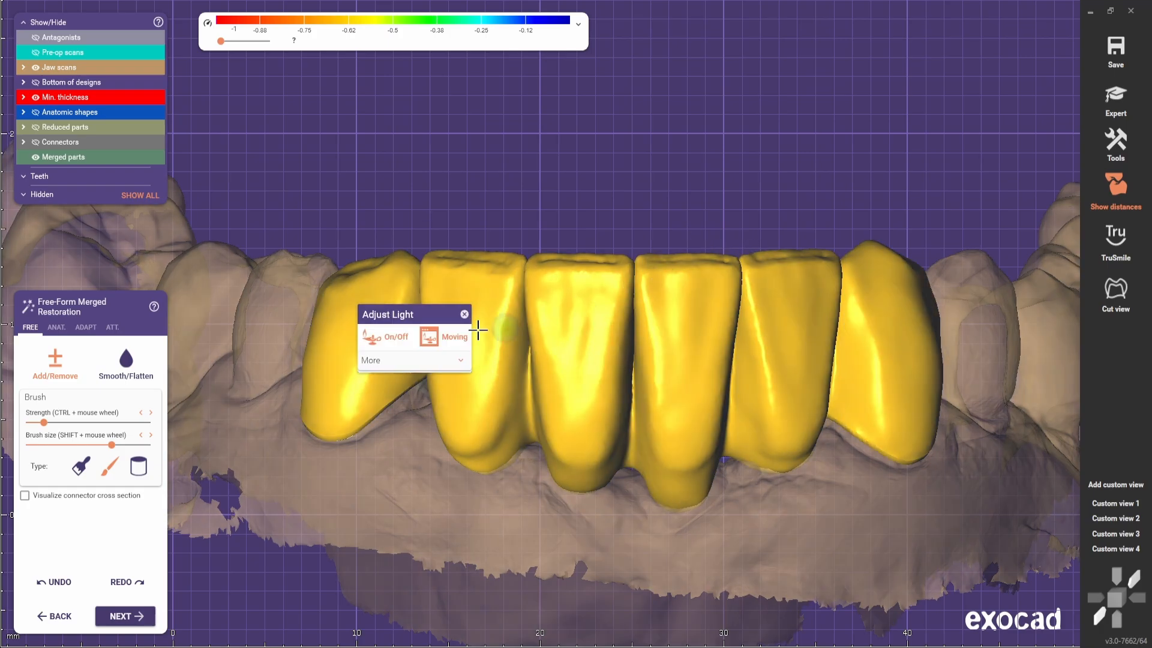
{"action": "mouse_move", "coordinate": [415, 312]}
{"action": "left_mouse_down"}
{"action": "mouse_move", "coordinate": [699, 114]}
{"action": "mouse_move", "coordinate": [693, 134]}
{"action": "left_mouse_up"}
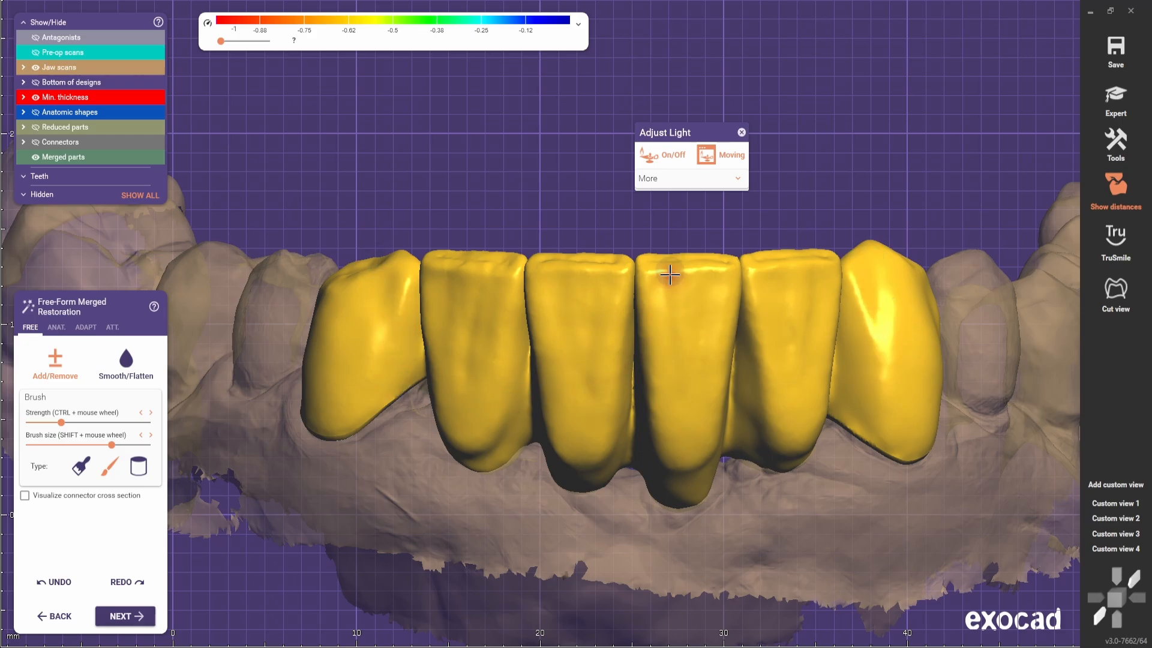
Sculpt fine texture on the labial surfaces of the four incisors with a small Add/Remove brush
{"action": "left_click", "coordinate": [126, 364]}
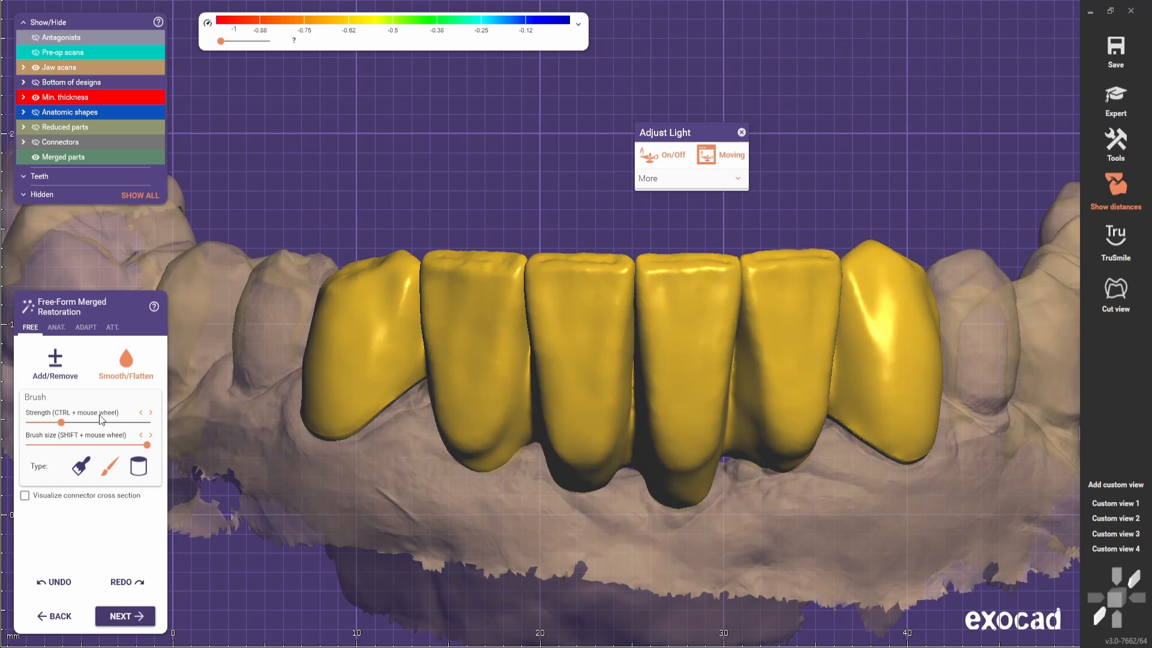
{"action": "left_click", "coordinate": [55, 364]}
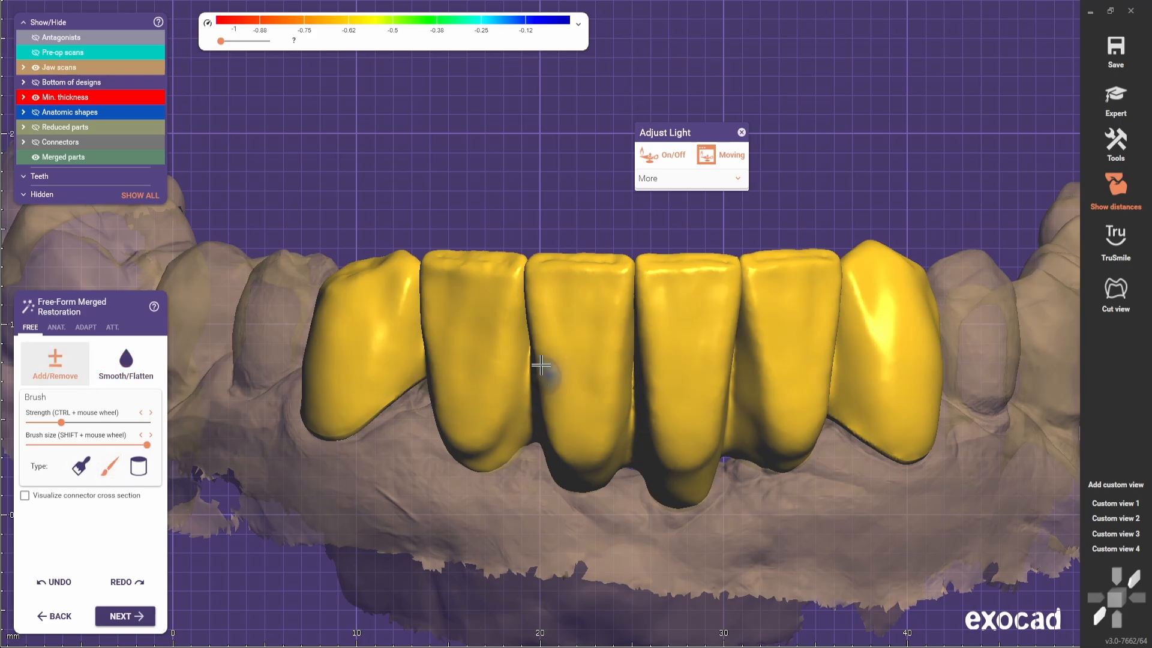
{"action": "scroll", "coordinate": [478, 300], "scroll_direction": "down", "scroll_amount": 5, "text": "shift"}
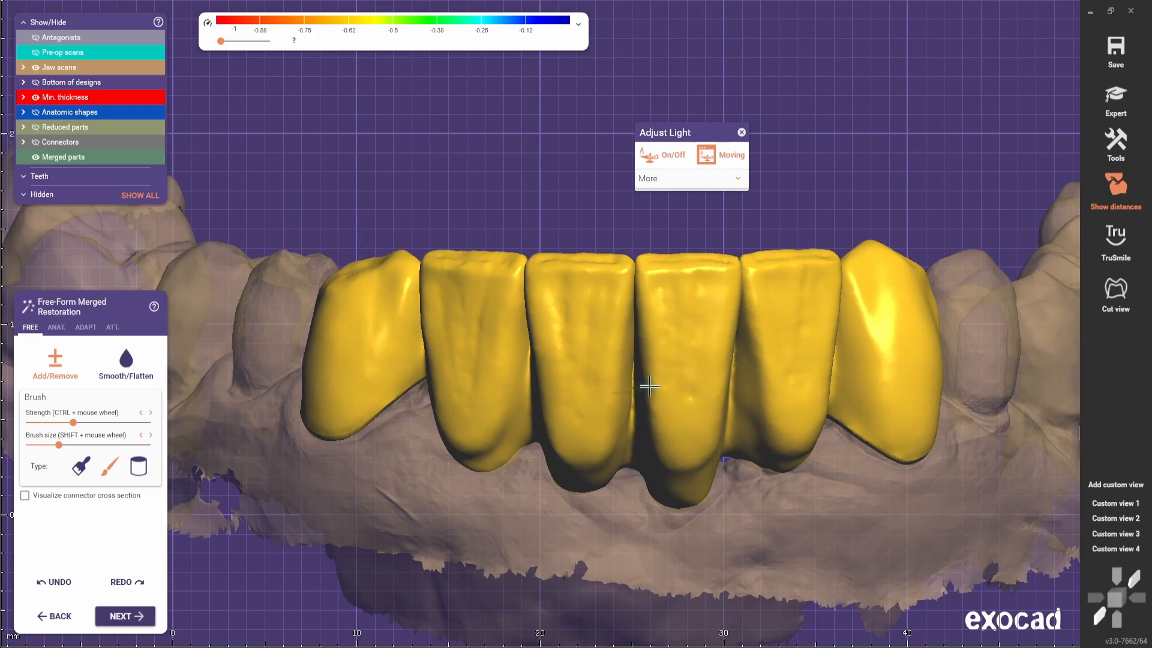
Soften the texture on the incisors' labial surfaces with a large Smooth/Flatten brush
{"action": "left_click", "coordinate": [125, 364]}
{"action": "mouse_move", "coordinate": [572, 344]}
{"action": "left_mouse_down"}
{"action": "mouse_move", "coordinate": [565, 327]}
{"action": "mouse_move", "coordinate": [573, 419]}
{"action": "mouse_move", "coordinate": [621, 269]}
{"action": "mouse_move", "coordinate": [688, 396]}
{"action": "mouse_move", "coordinate": [780, 313]}
{"action": "mouse_move", "coordinate": [478, 321]}
{"action": "mouse_move", "coordinate": [445, 262]}
{"action": "left_mouse_up"}
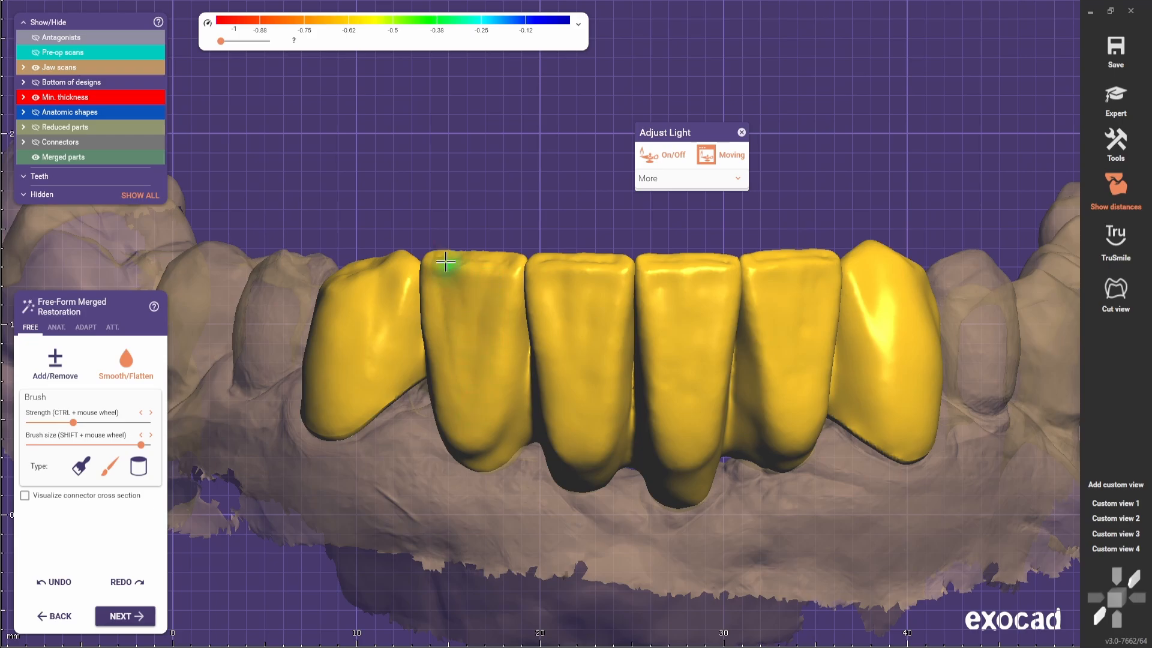
{"action": "scroll", "coordinate": [458, 426], "scroll_direction": "down", "scroll_amount": 4}
{"action": "scroll", "coordinate": [514, 388], "scroll_direction": "up", "scroll_amount": 1}
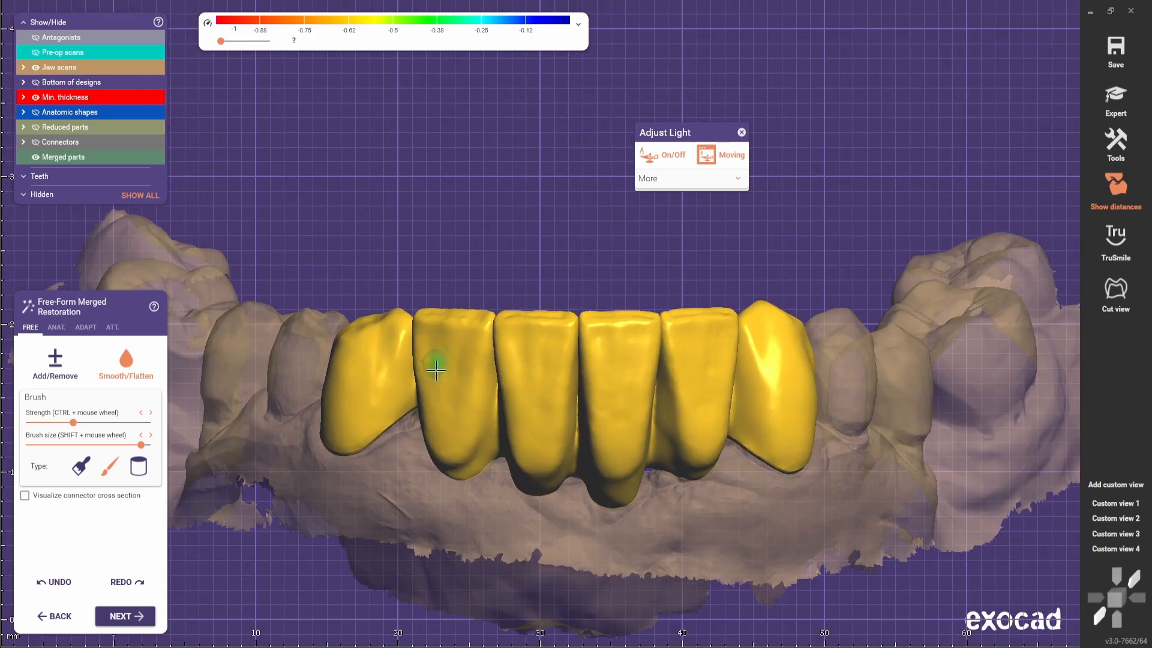
{"action": "scroll", "coordinate": [514, 525], "scroll_direction": "down", "scroll_amount": 2}
{"action": "right_click_drag", "start_coordinate": [514, 525], "coordinate": [563, 540]}
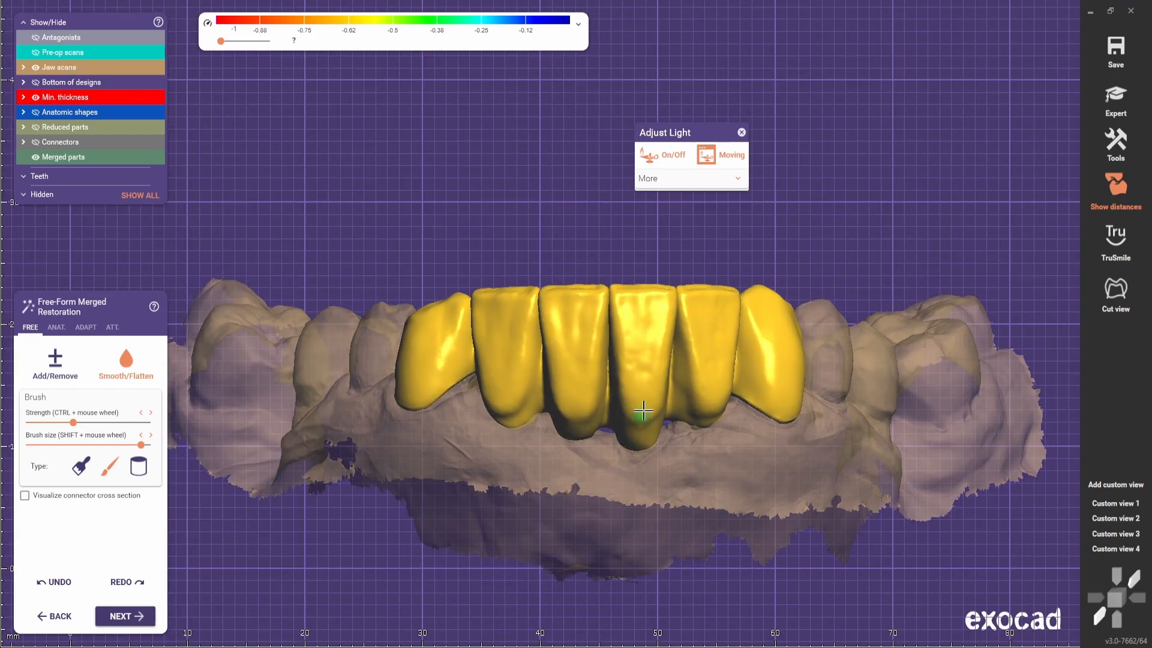
{"action": "scroll", "coordinate": [643, 411], "scroll_direction": "up", "scroll_amount": 3}
{"action": "scroll", "coordinate": [548, 385], "scroll_direction": "down", "scroll_amount": 3}
{"action": "scroll", "coordinate": [606, 453], "scroll_direction": "up", "scroll_amount": 1}
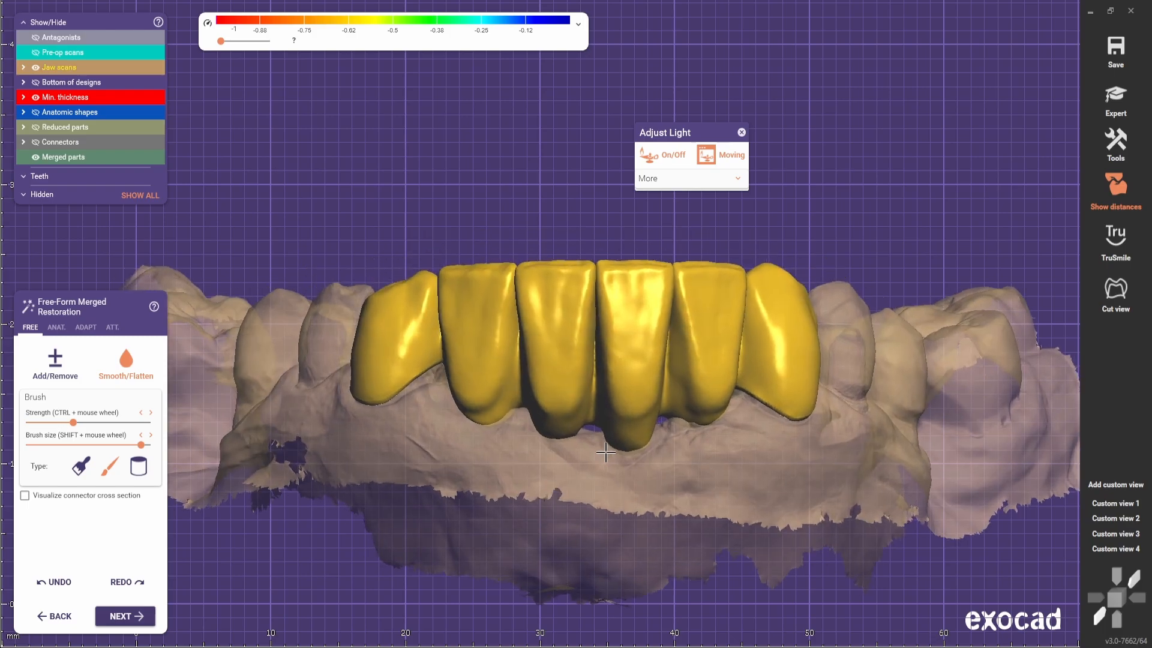
Sculpt faint relief across the incisors' labial surfaces using Add/Remove with a large, low-strength brush
{"action": "left_click", "coordinate": [55, 364]}
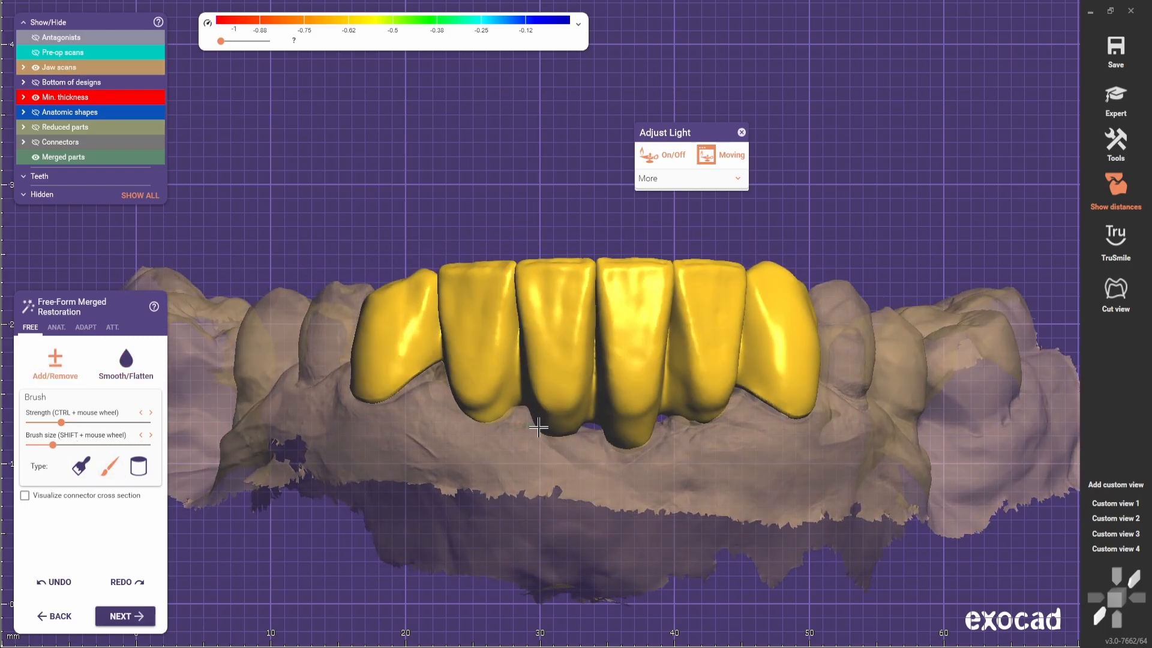
{"action": "scroll", "coordinate": [450, 378], "scroll_direction": "up", "scroll_amount": 5, "text": "shift"}
{"action": "scroll", "coordinate": [463, 373], "scroll_direction": "down", "scroll_amount": 2, "text": "ctrl"}
{"action": "scroll", "coordinate": [445, 338], "scroll_direction": "up", "scroll_amount": 2}
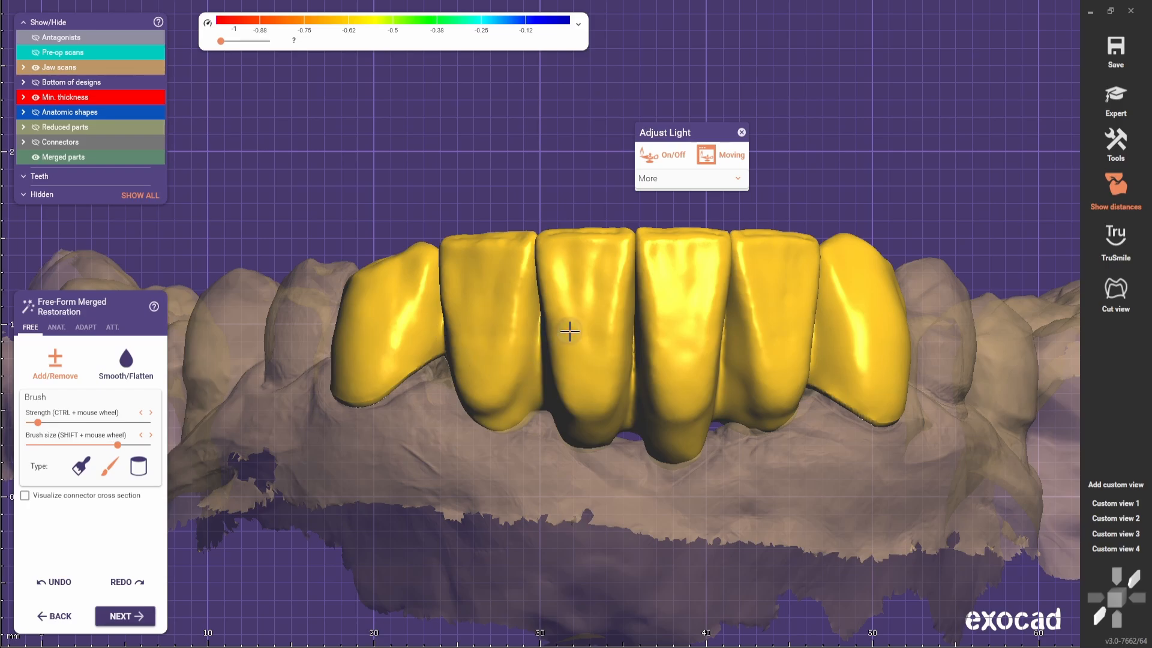
{"action": "left_click_drag", "start_coordinate": [674, 334], "coordinate": [737, 329]}
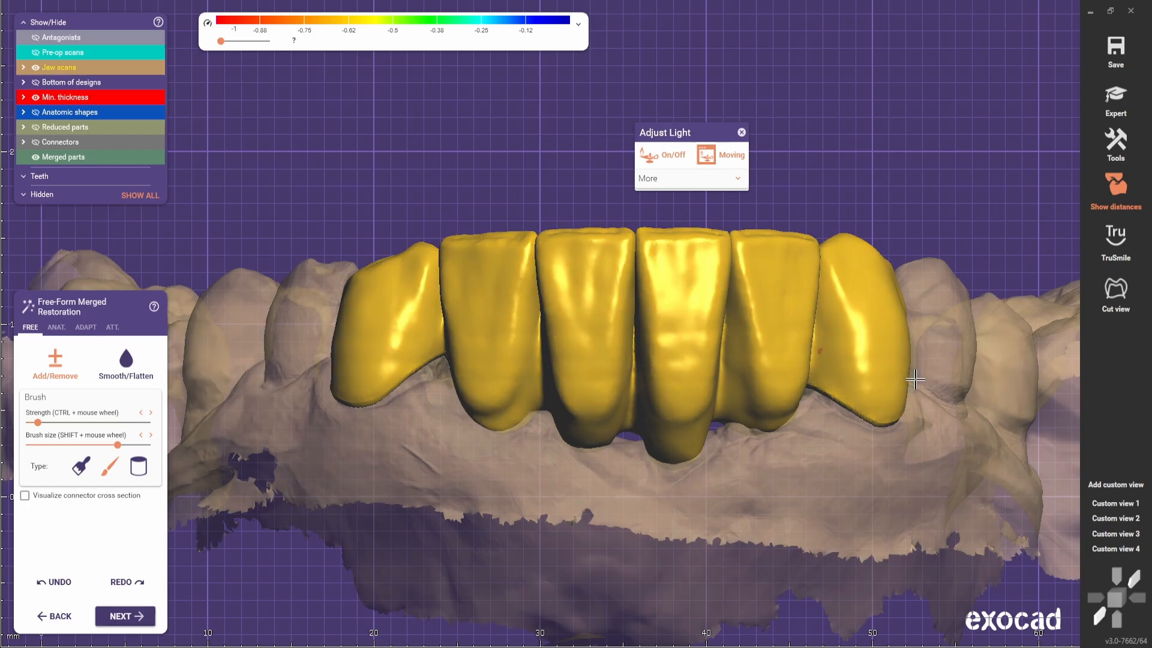
Extend the faint labial relief onto the canines on both sides with a slightly larger Add/Remove brush
{"action": "scroll", "coordinate": [888, 364], "scroll_direction": "down", "scroll_amount": 2}
{"action": "right_click_drag", "start_coordinate": [888, 365], "coordinate": [706, 364]}
{"action": "scroll", "coordinate": [707, 364], "scroll_direction": "up", "scroll_amount": 2}
{"action": "scroll", "coordinate": [749, 362], "scroll_direction": "up", "scroll_amount": 1, "text": "shift"}
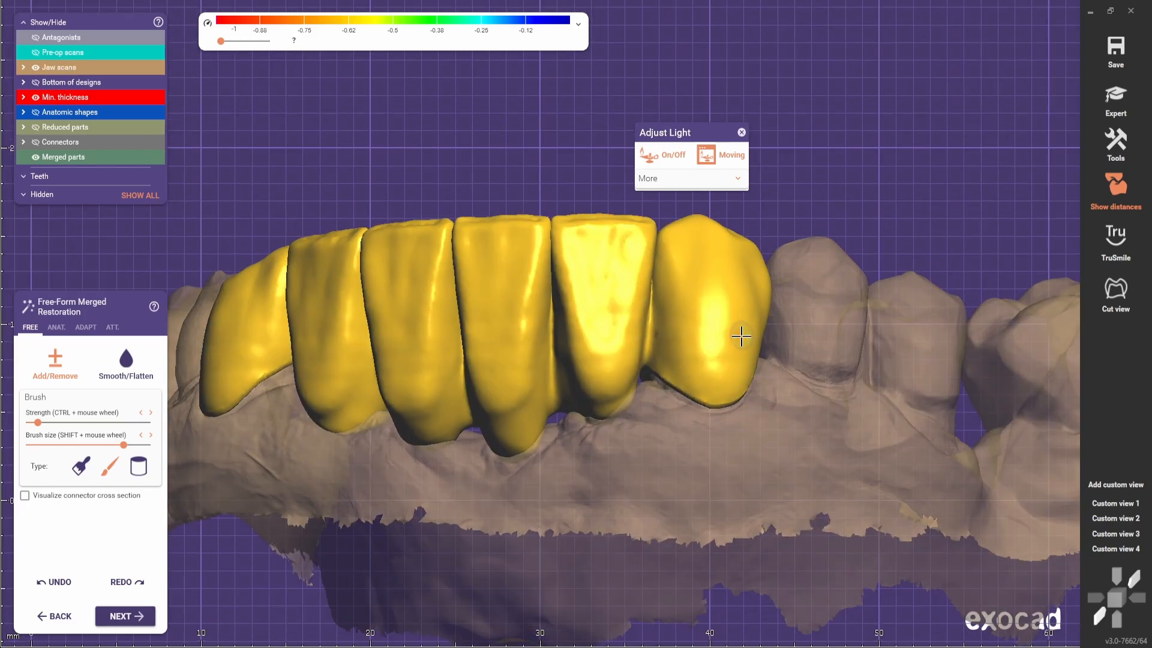
{"action": "scroll", "coordinate": [741, 336], "scroll_direction": "down", "scroll_amount": 2}
{"action": "right_click_drag", "start_coordinate": [456, 384], "coordinate": [596, 432]}
{"action": "scroll", "coordinate": [545, 378], "scroll_direction": "up", "scroll_amount": 3}
{"action": "scroll", "coordinate": [534, 393], "scroll_direction": "down", "scroll_amount": 2}
{"action": "scroll", "coordinate": [598, 419], "scroll_direction": "up", "scroll_amount": 2}
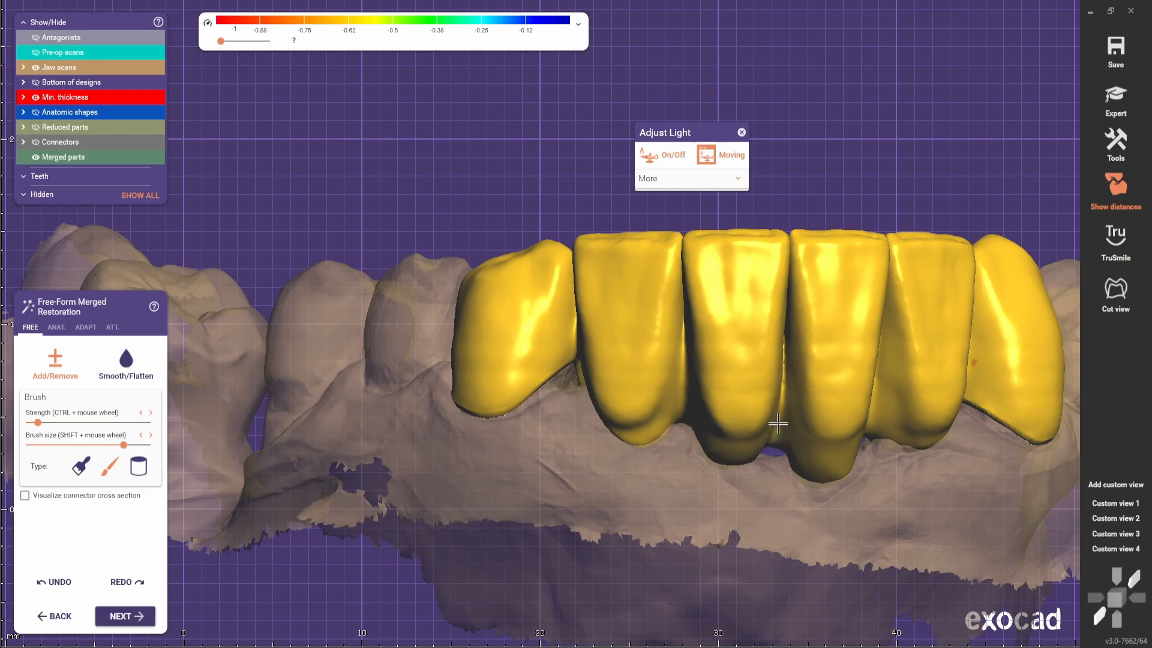
{"action": "scroll", "coordinate": [778, 424], "scroll_direction": "down", "scroll_amount": 2}
{"action": "right_click_drag", "start_coordinate": [778, 423], "coordinate": [667, 448]}
{"action": "scroll", "coordinate": [667, 447], "scroll_direction": "up", "scroll_amount": 2}
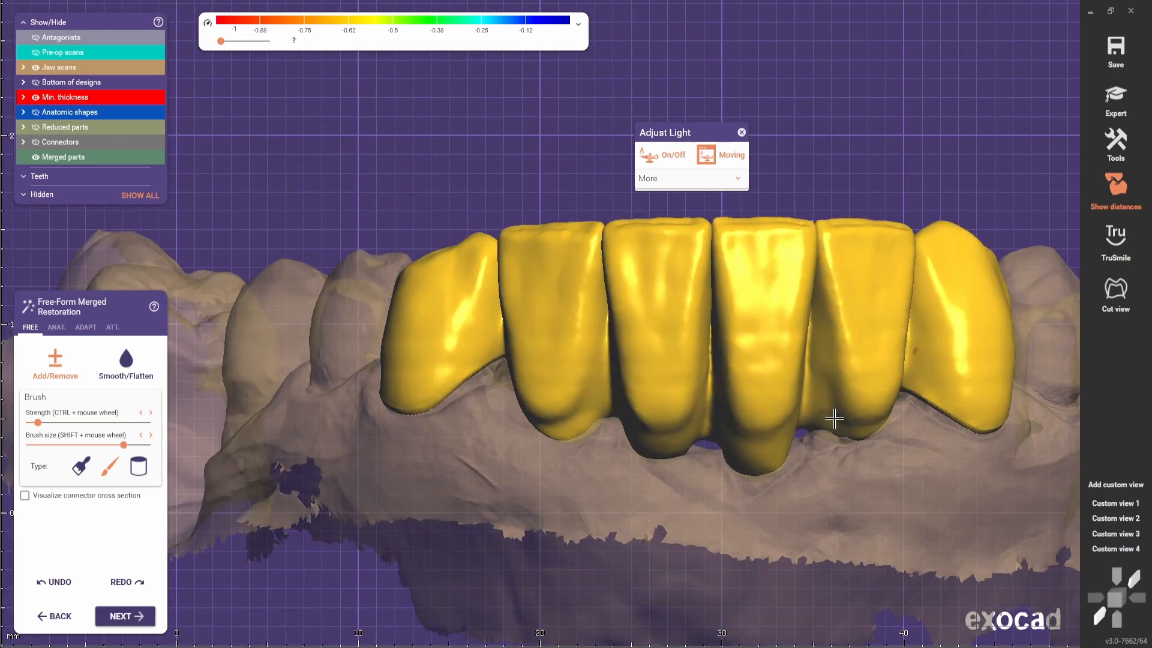
Reshape the gingival third of the patient's left central incisor with the largest Add/Remove brush at slightly higher strength
{"action": "scroll", "coordinate": [689, 398], "scroll_direction": "up", "scroll_amount": 2}
{"action": "mouse_move", "coordinate": [720, 484]}
{"action": "right_mouse_down"}
{"action": "mouse_move", "coordinate": [689, 398]}
{"action": "mouse_move", "coordinate": [657, 353]}
{"action": "right_mouse_up"}
{"action": "scroll", "coordinate": [657, 353], "scroll_direction": "up", "scroll_amount": 1}
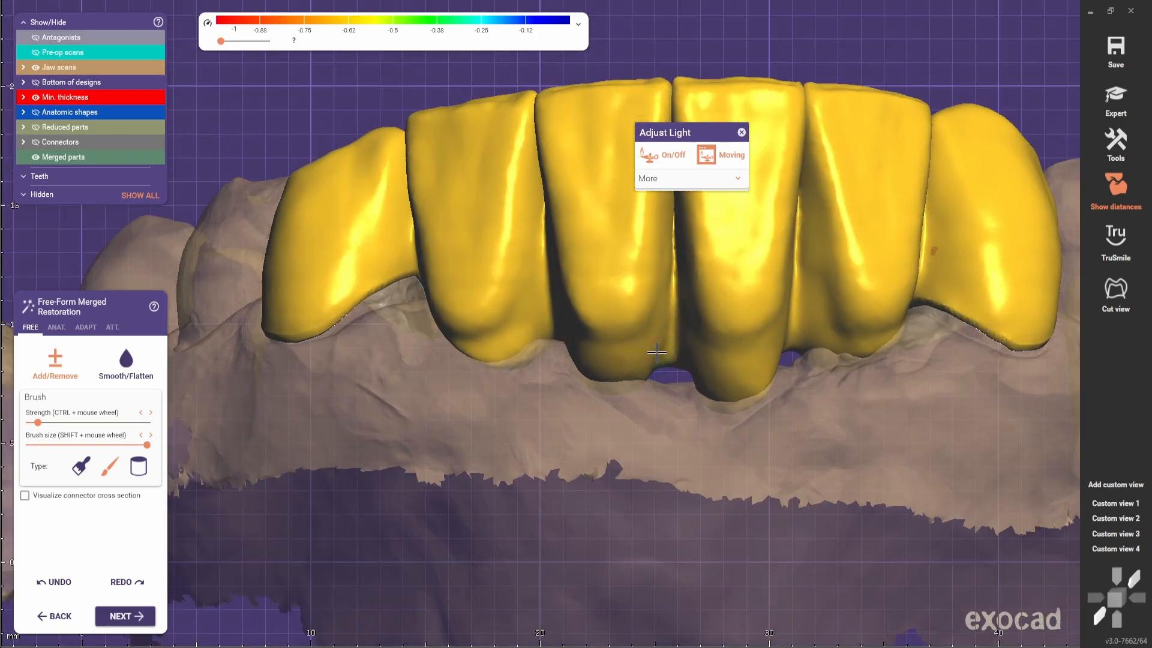
{"action": "scroll", "coordinate": [647, 372], "scroll_direction": "up", "scroll_amount": 1, "text": "ctrl"}
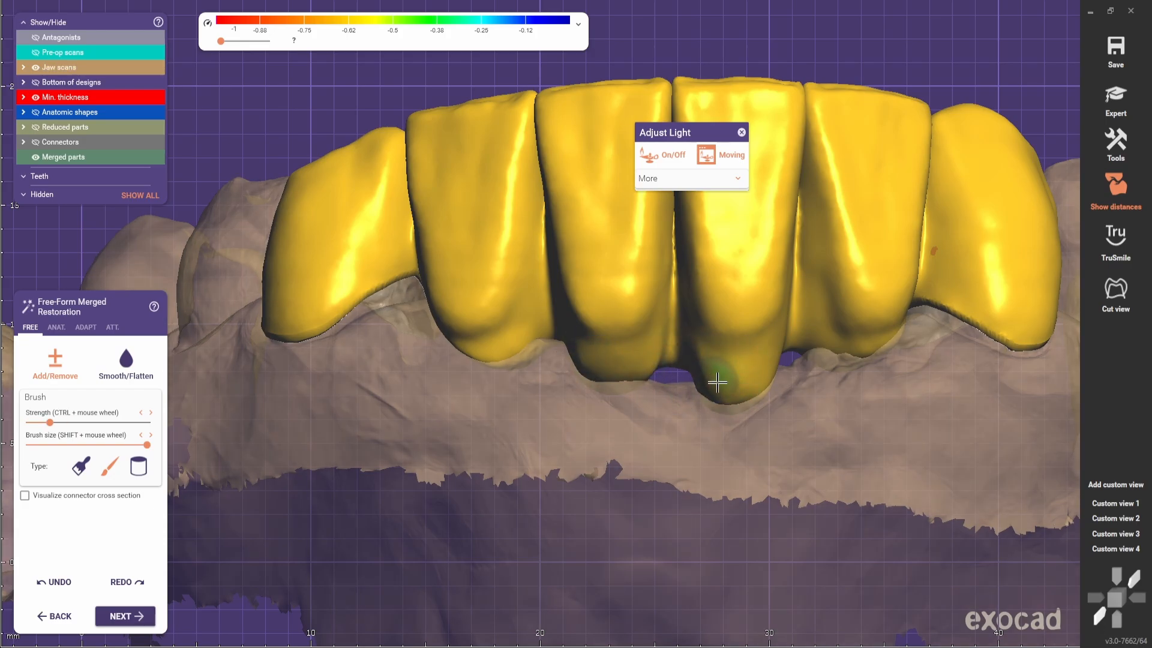
{"action": "right_click_drag", "start_coordinate": [783, 341], "coordinate": [700, 368]}
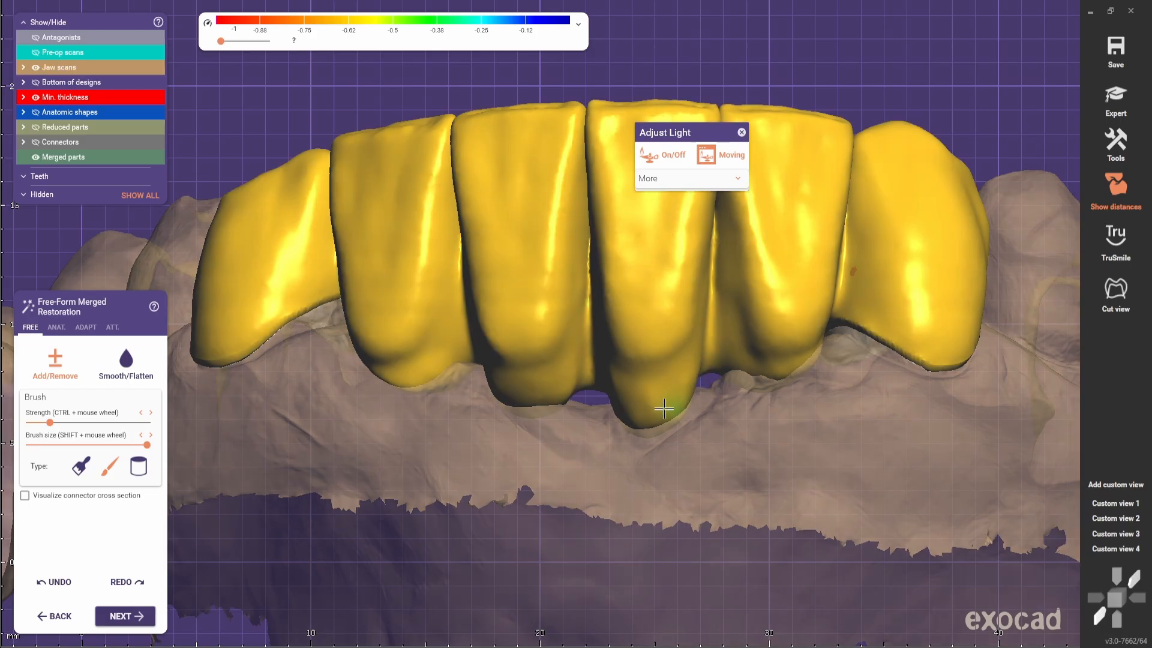
Smooth the gingival areas and connectors around the patient's left central incisor with the largest brush
{"action": "right_click_drag", "start_coordinate": [663, 405], "coordinate": [756, 284]}
{"action": "key", "text": "shift"}
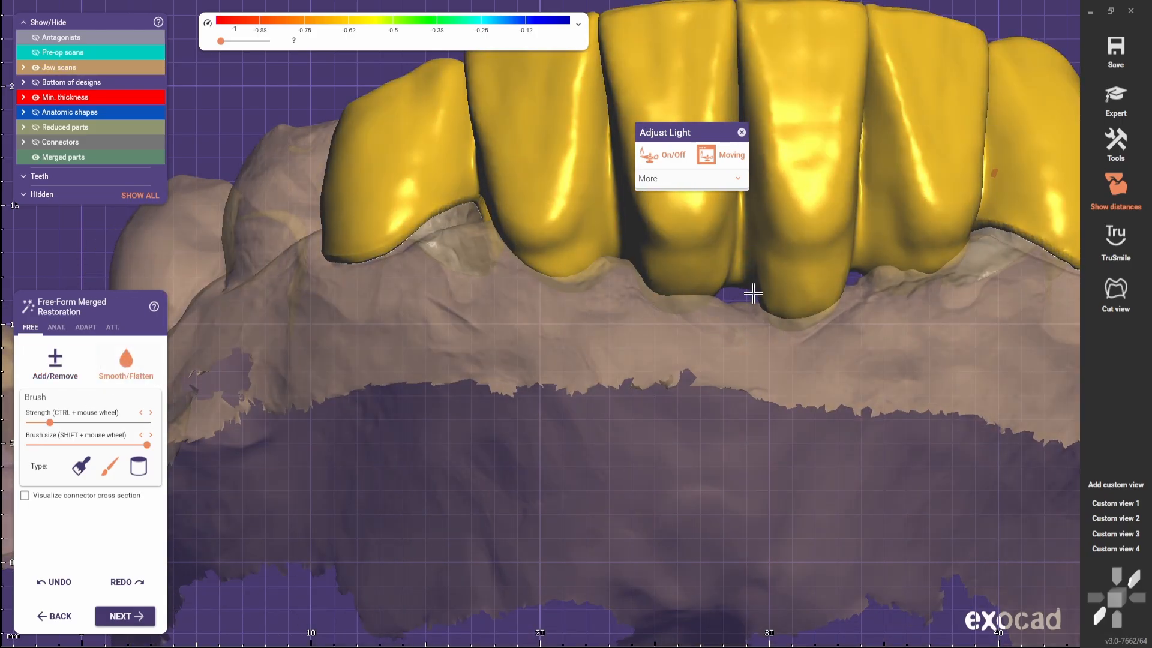
{"action": "right_click_drag", "start_coordinate": [762, 268], "coordinate": [633, 337]}
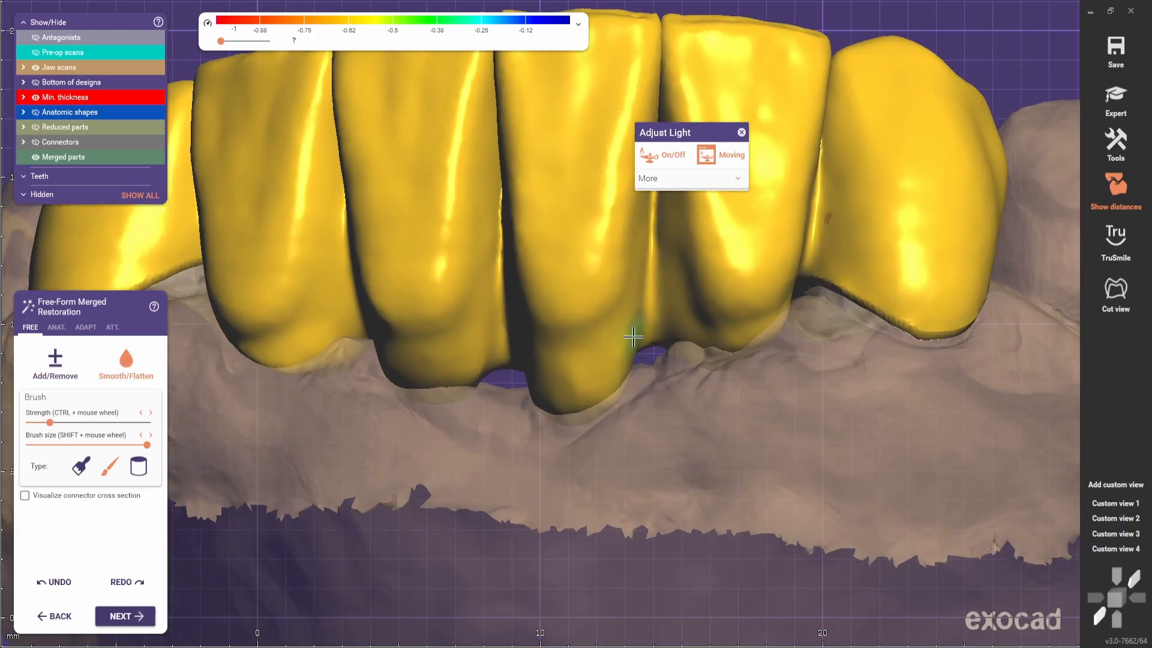
{"action": "scroll", "coordinate": [543, 404], "scroll_direction": "down", "scroll_amount": 3}
{"action": "right_click_drag", "start_coordinate": [543, 404], "coordinate": [641, 389]}
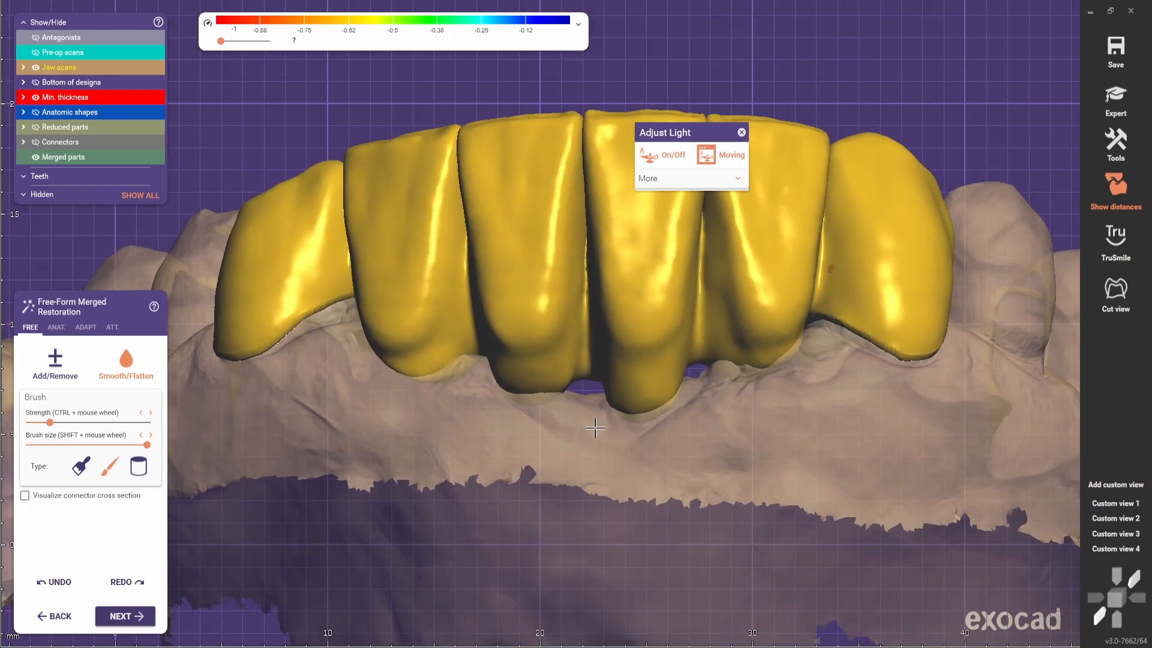
Switch off the adjustable light, move its window clear of the teeth and examine the bridge under standard lighting
{"action": "scroll", "coordinate": [640, 388], "scroll_direction": "up", "scroll_amount": 1}
{"action": "left_click", "coordinate": [680, 157]}
{"action": "left_click_drag", "start_coordinate": [687, 133], "coordinate": [794, 34]}
{"action": "scroll", "coordinate": [736, 123], "scroll_direction": "down", "scroll_amount": 4}
{"action": "right_click_drag", "start_coordinate": [735, 192], "coordinate": [656, 424]}
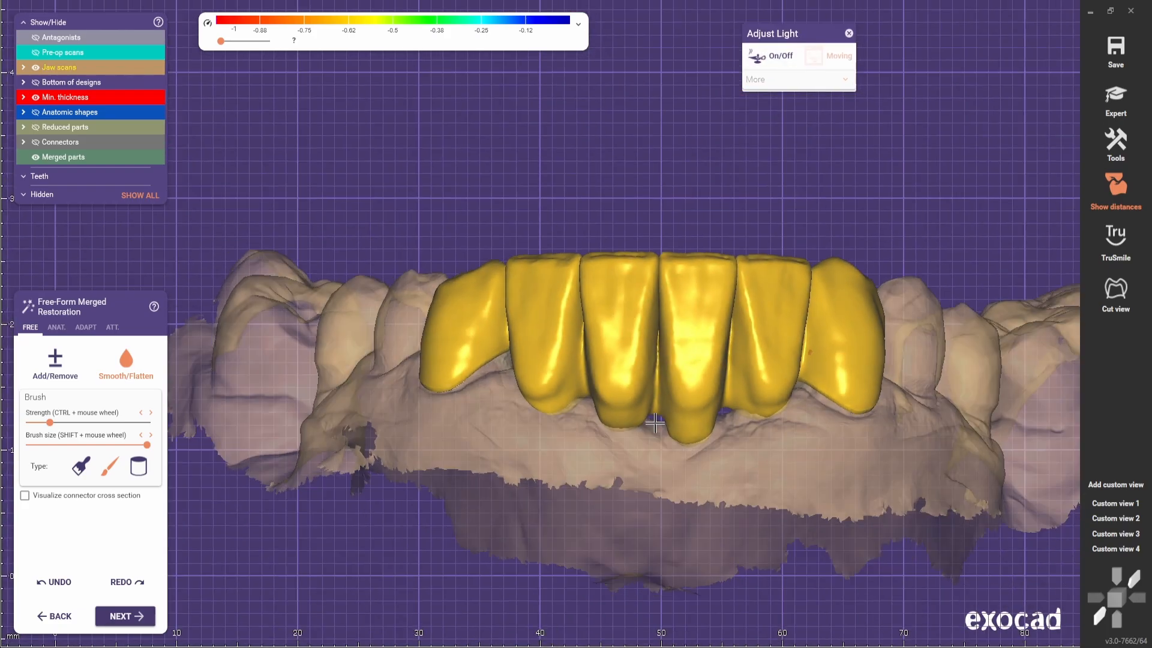
{"action": "scroll", "coordinate": [648, 420], "scroll_direction": "up", "scroll_amount": 5}
{"action": "scroll", "coordinate": [567, 389], "scroll_direction": "down", "scroll_amount": 8}
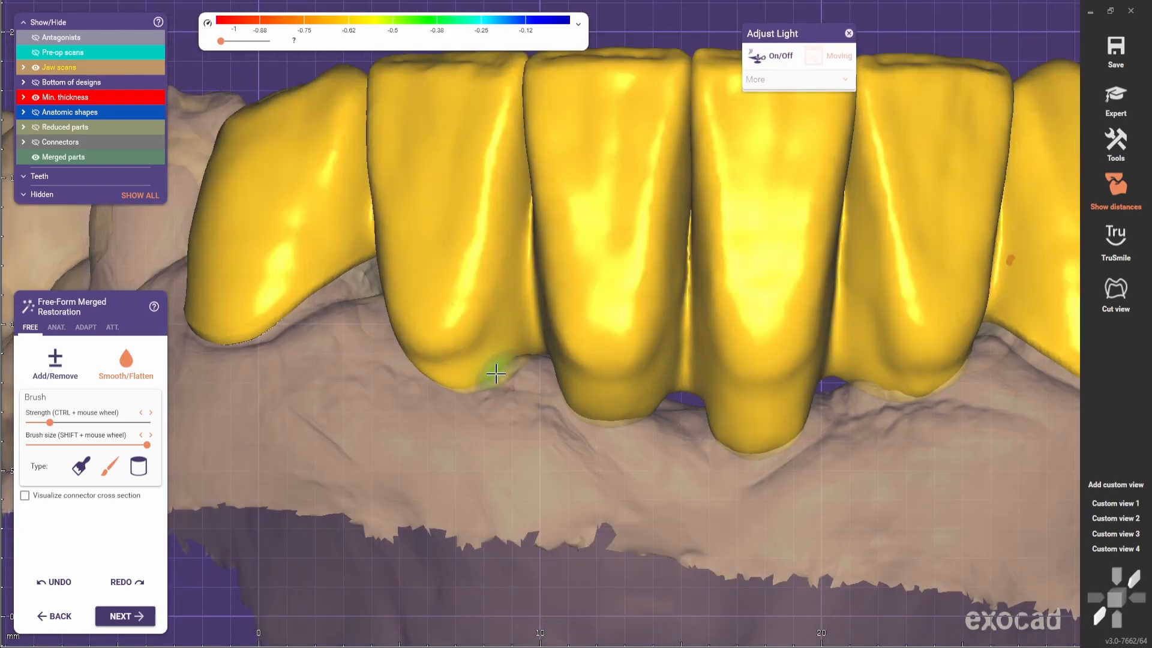
{"action": "scroll", "coordinate": [598, 513], "scroll_direction": "up", "scroll_amount": 5}
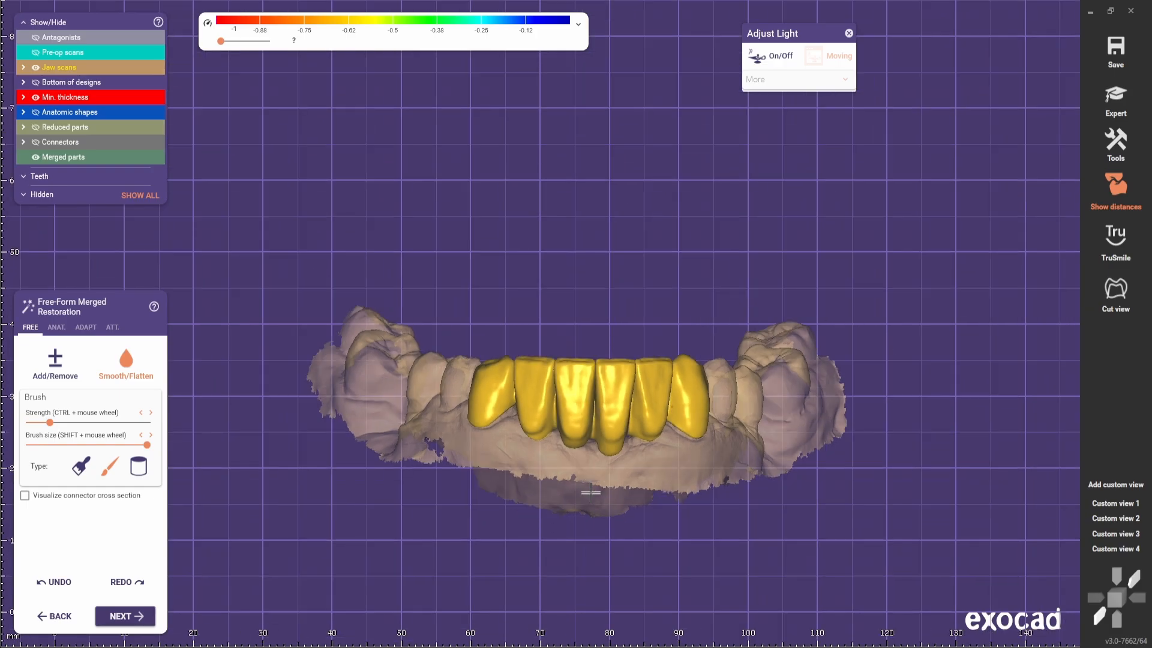
Switch the adjustable light back on and reposition its window above the bridge
{"action": "left_click", "coordinate": [774, 56]}
{"action": "left_click_drag", "start_coordinate": [802, 42], "coordinate": [794, 64]}
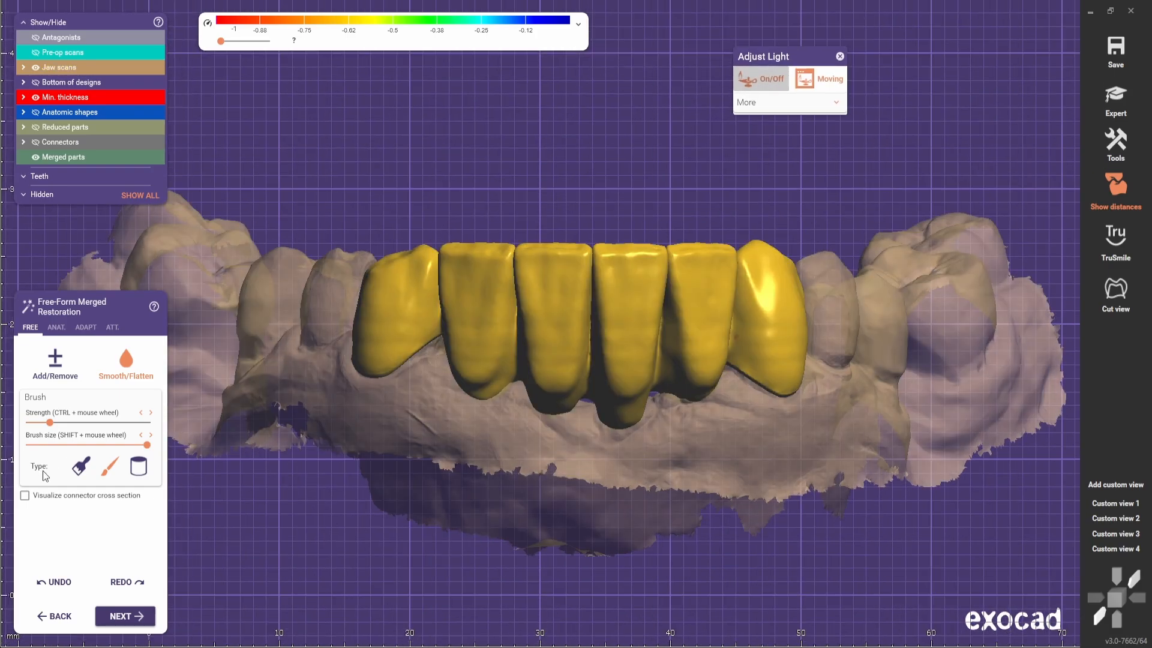
Refine the gingival third of the bridge's labial surfaces with the largest Add/Remove brush at lower strength, and switch off the adjustable light
{"action": "scroll", "coordinate": [460, 324], "scroll_direction": "up", "scroll_amount": 4}
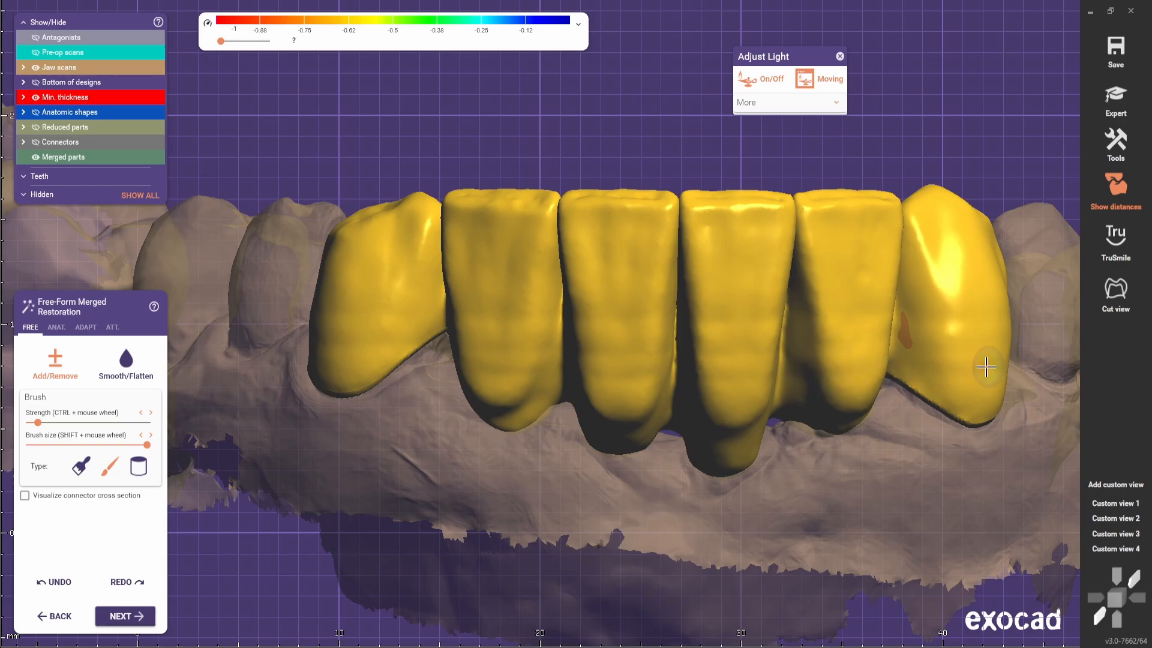
{"action": "scroll", "coordinate": [399, 321], "scroll_direction": "up", "scroll_amount": 1}
{"action": "scroll", "coordinate": [517, 401], "scroll_direction": "up", "scroll_amount": 1}
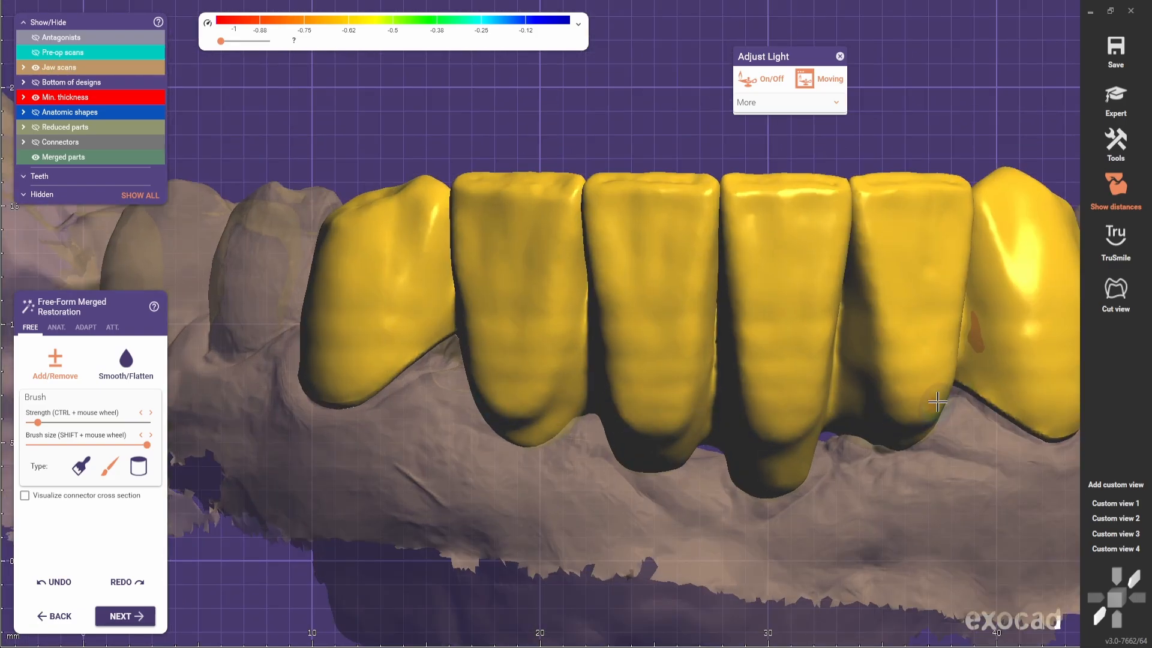
{"action": "scroll", "coordinate": [532, 404], "scroll_direction": "down", "scroll_amount": 4}
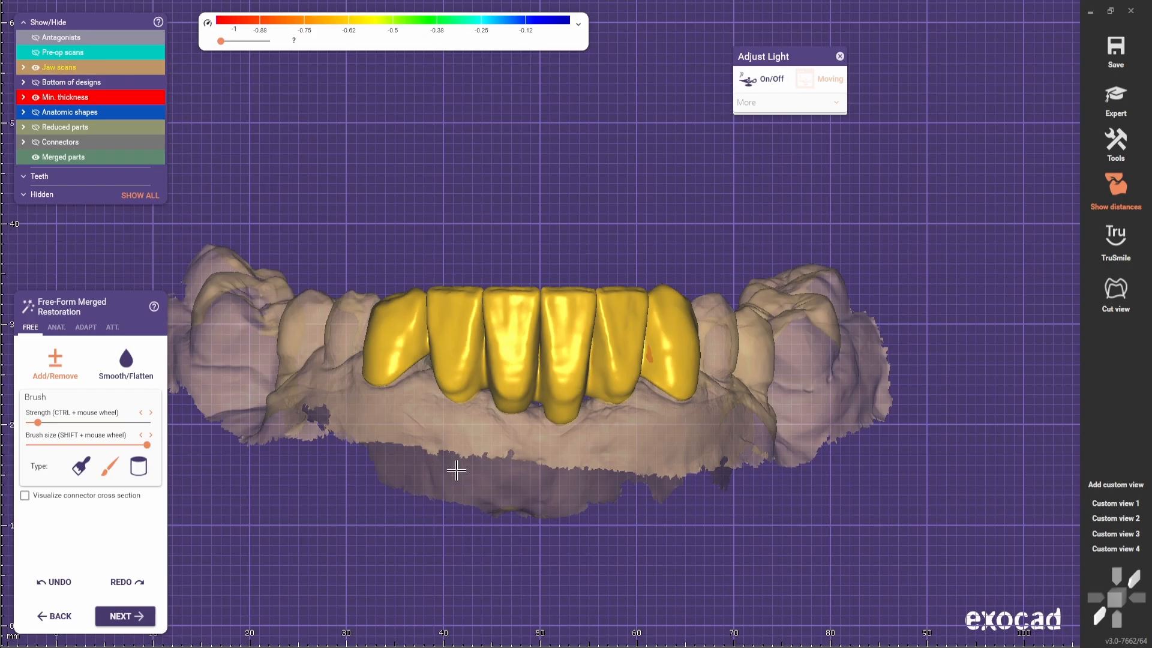
Smooth the labial surfaces of the incisors with the largest Smooth/Flatten brush at the same low strength
{"action": "mouse_move", "coordinate": [456, 471]}
{"action": "right_mouse_down"}
{"action": "mouse_move", "coordinate": [384, 480]}
{"action": "mouse_move", "coordinate": [467, 476]}
{"action": "right_mouse_up"}
{"action": "scroll", "coordinate": [467, 476], "scroll_direction": "up", "scroll_amount": 2}
{"action": "left_click", "coordinate": [130, 375]}
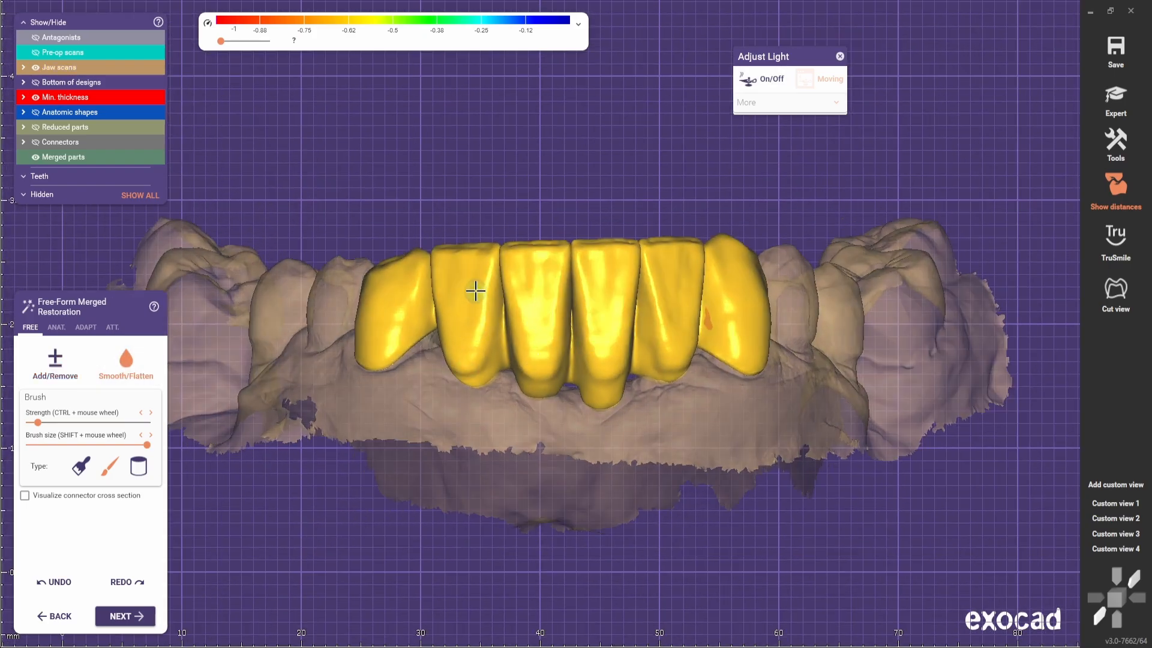
{"action": "right_click_drag", "start_coordinate": [522, 374], "coordinate": [514, 404]}
{"action": "scroll", "coordinate": [566, 348], "scroll_direction": "up", "scroll_amount": 5}
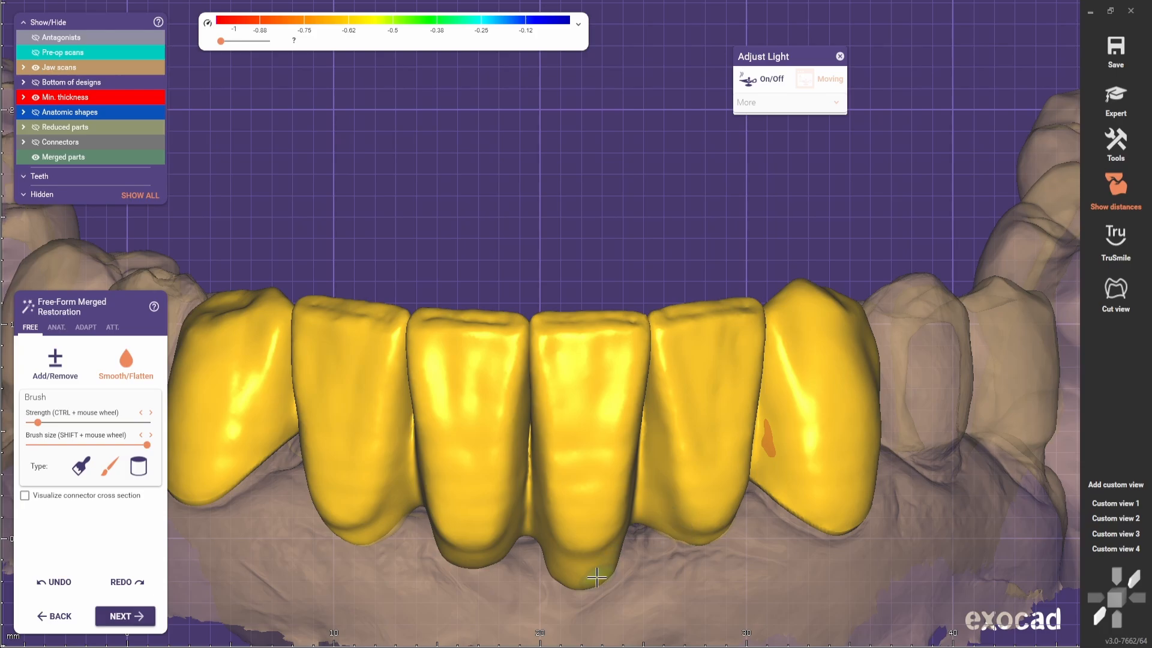
{"action": "scroll", "coordinate": [460, 528], "scroll_direction": "down", "scroll_amount": 3}
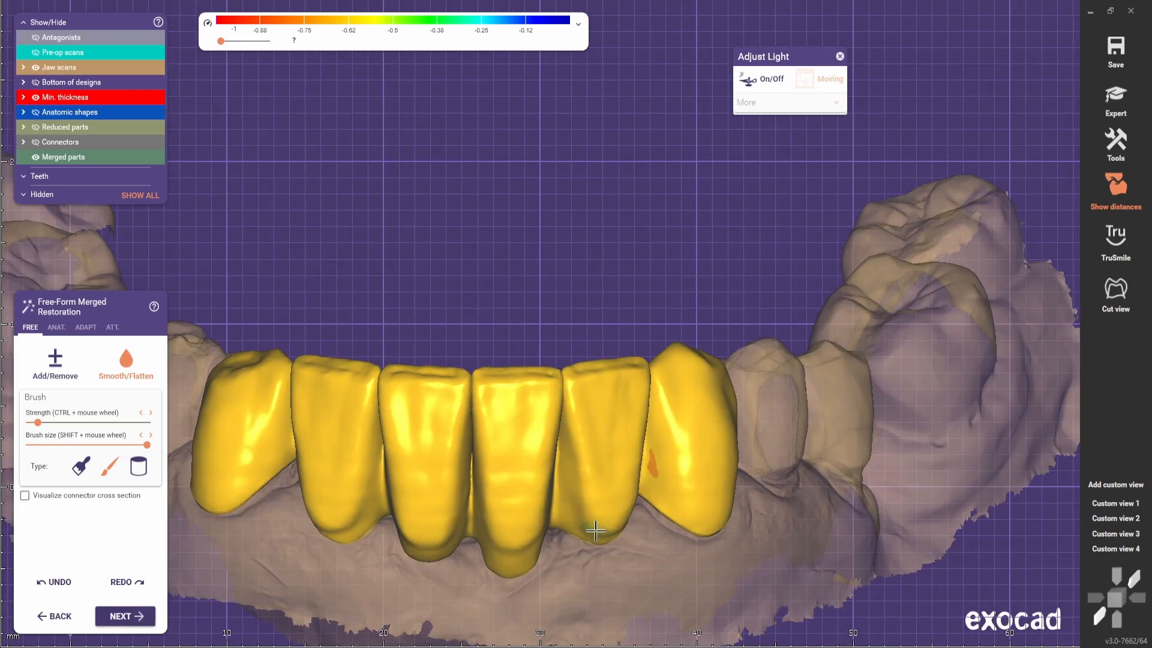
{"action": "right_click_drag", "start_coordinate": [594, 530], "coordinate": [570, 543]}
{"action": "left_click", "coordinate": [1126, 504]}
{"action": "scroll", "coordinate": [594, 339], "scroll_direction": "up", "scroll_amount": 3}
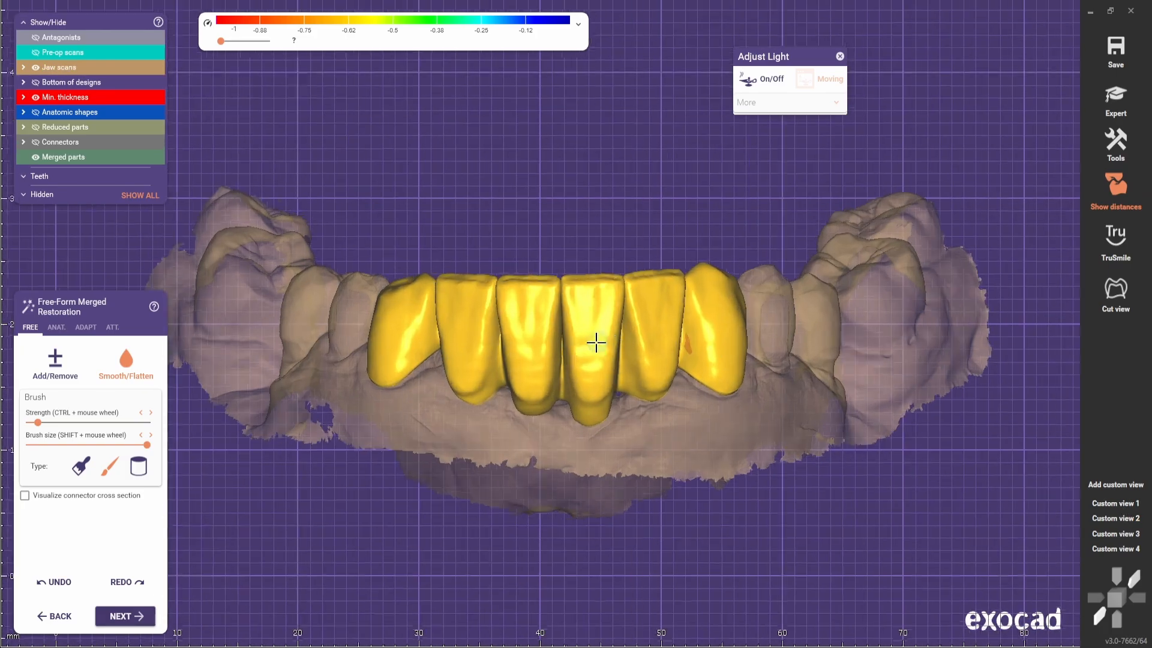
Smooth the gingival areas and embrasures along the bridge with a slightly smaller Smooth/Flatten brush
{"action": "scroll", "coordinate": [561, 326], "scroll_direction": "down", "scroll_amount": 1, "text": "shift"}
{"action": "scroll", "coordinate": [558, 378], "scroll_direction": "up", "scroll_amount": 3}
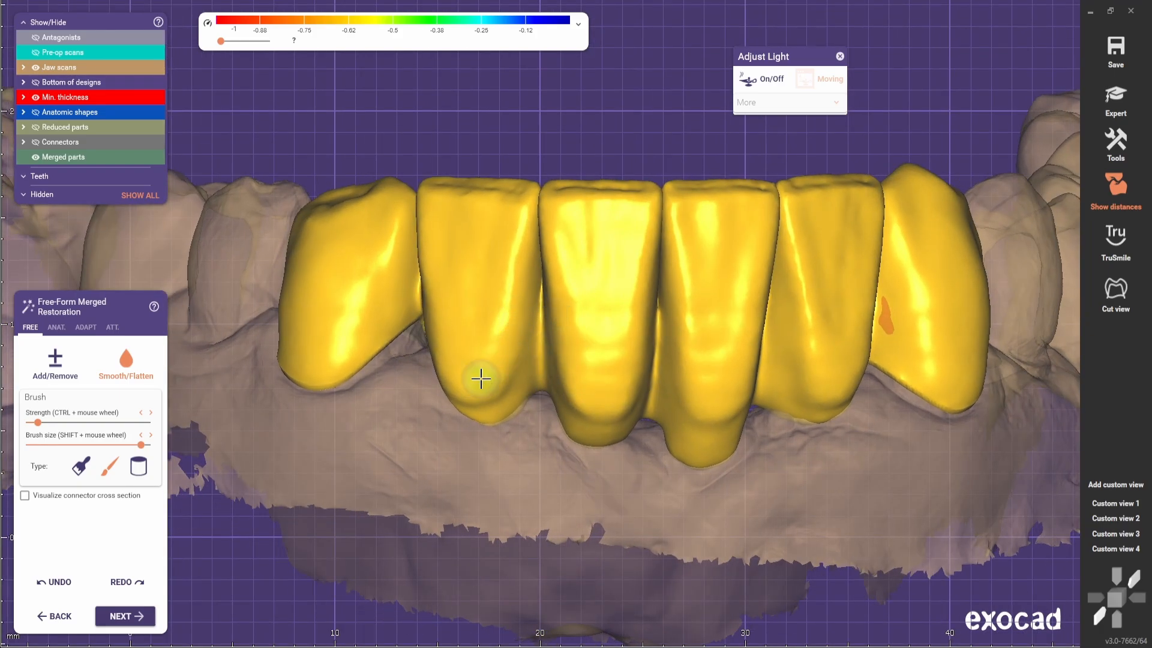
{"action": "right_click_drag", "start_coordinate": [480, 379], "coordinate": [482, 344]}
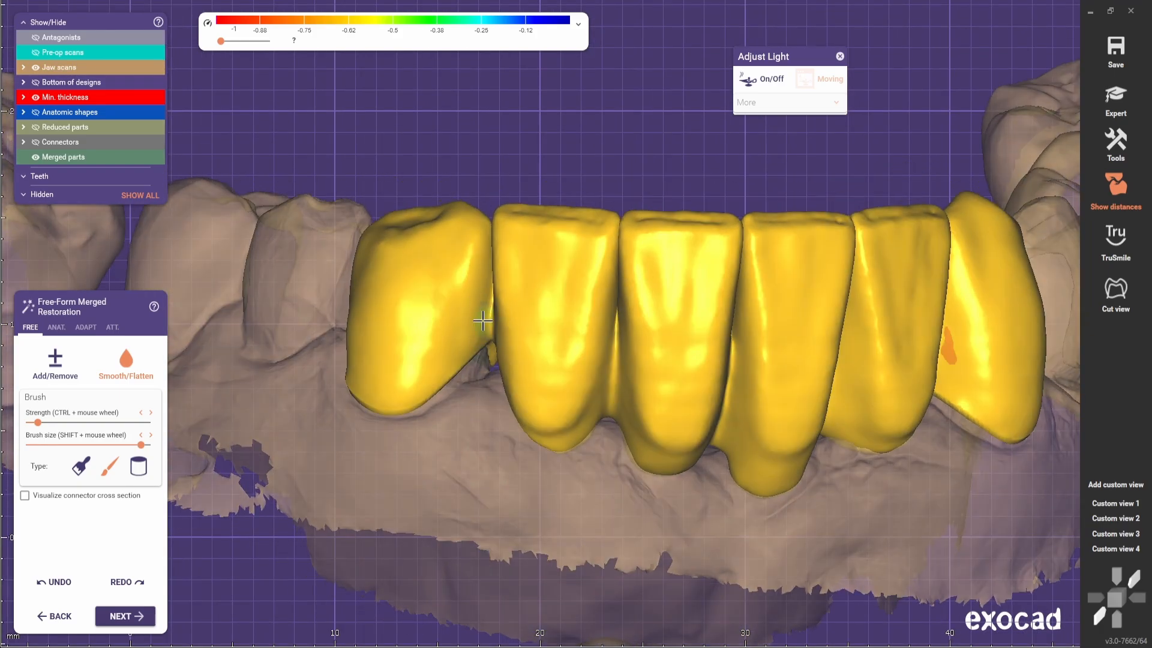
{"action": "scroll", "coordinate": [726, 324], "scroll_direction": "up", "scroll_amount": 2}
{"action": "scroll", "coordinate": [729, 372], "scroll_direction": "down", "scroll_amount": 2}
{"action": "right_click_drag", "start_coordinate": [738, 417], "coordinate": [723, 375]}
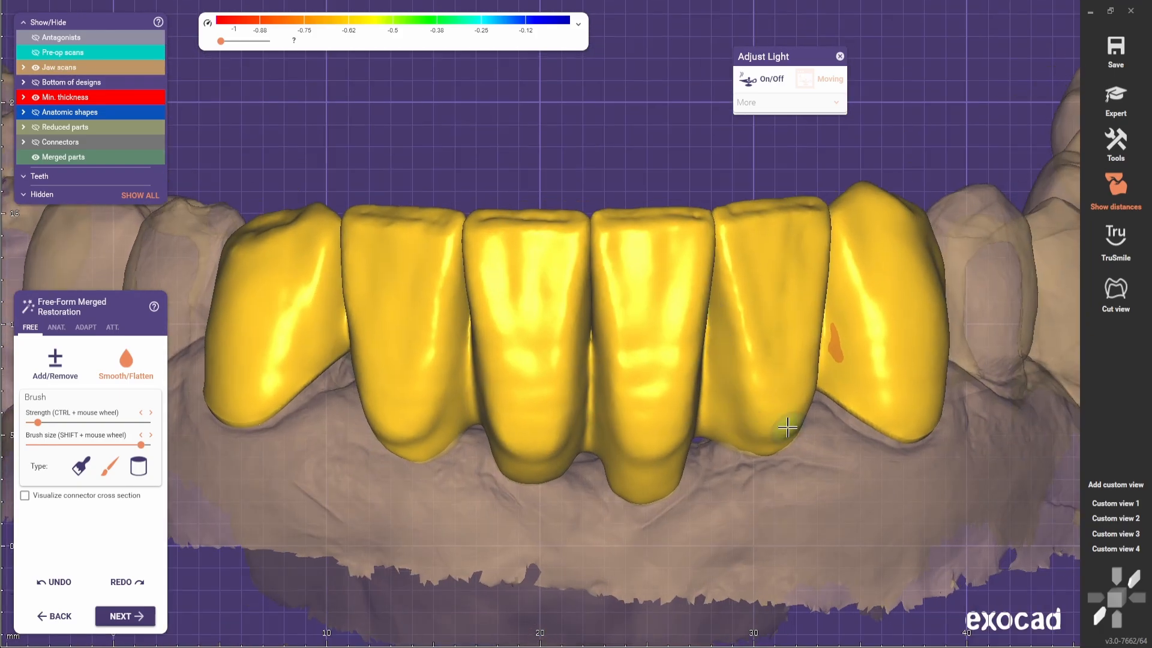
Add material over the thin spot on the mesial side of the patient's left canine with a medium-sized Add/Remove brush of the first type
{"action": "key", "text": "shift"}
{"action": "left_click", "coordinate": [81, 466]}
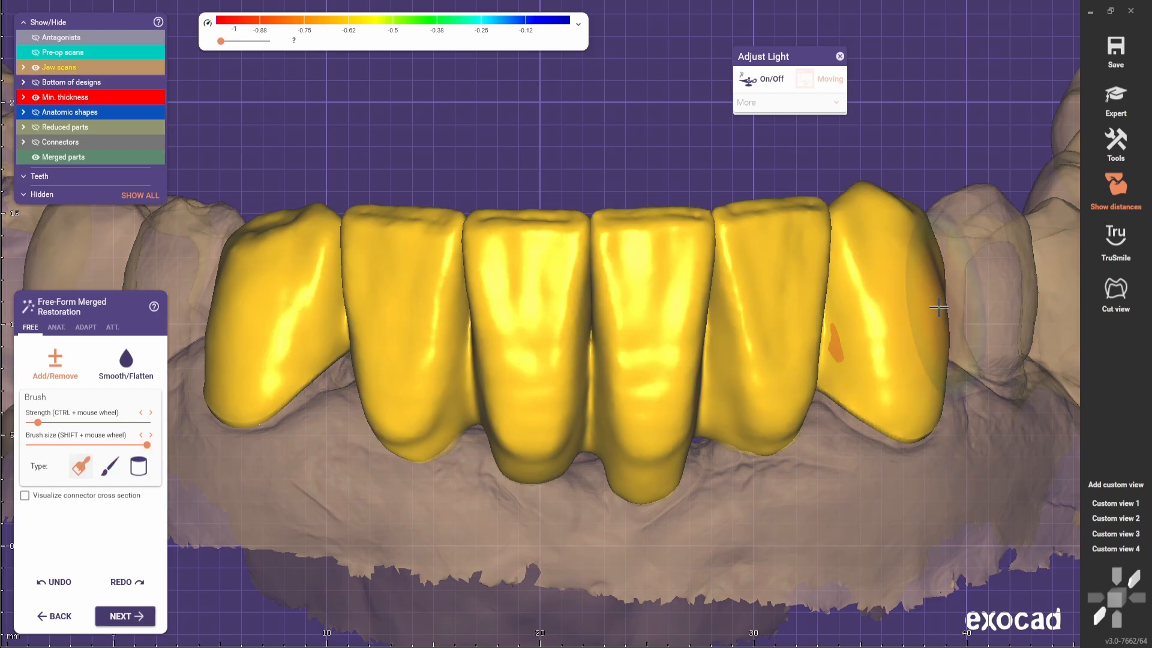
{"action": "scroll", "coordinate": [847, 354], "scroll_direction": "down", "scroll_amount": 4, "text": "shift"}
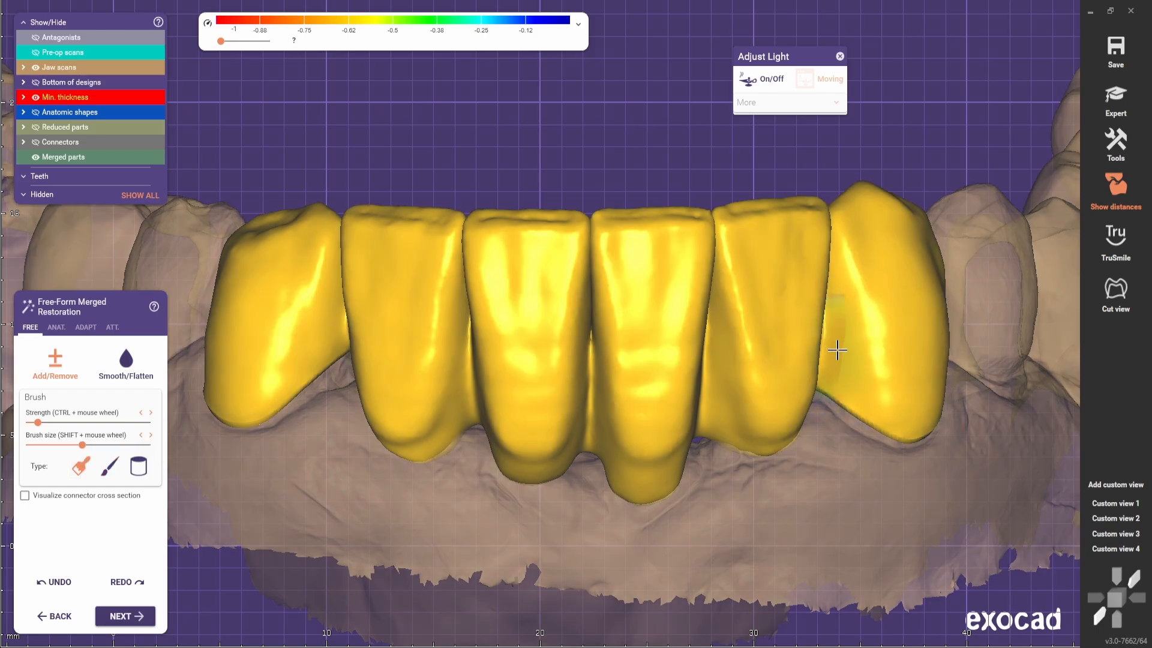
{"action": "scroll", "coordinate": [837, 349], "scroll_direction": "down", "scroll_amount": 5}
Reshape the lingual gingival edge of the bridge with Add/Remove and smooth it with a much smaller brush
{"action": "left_click", "coordinate": [1107, 506]}
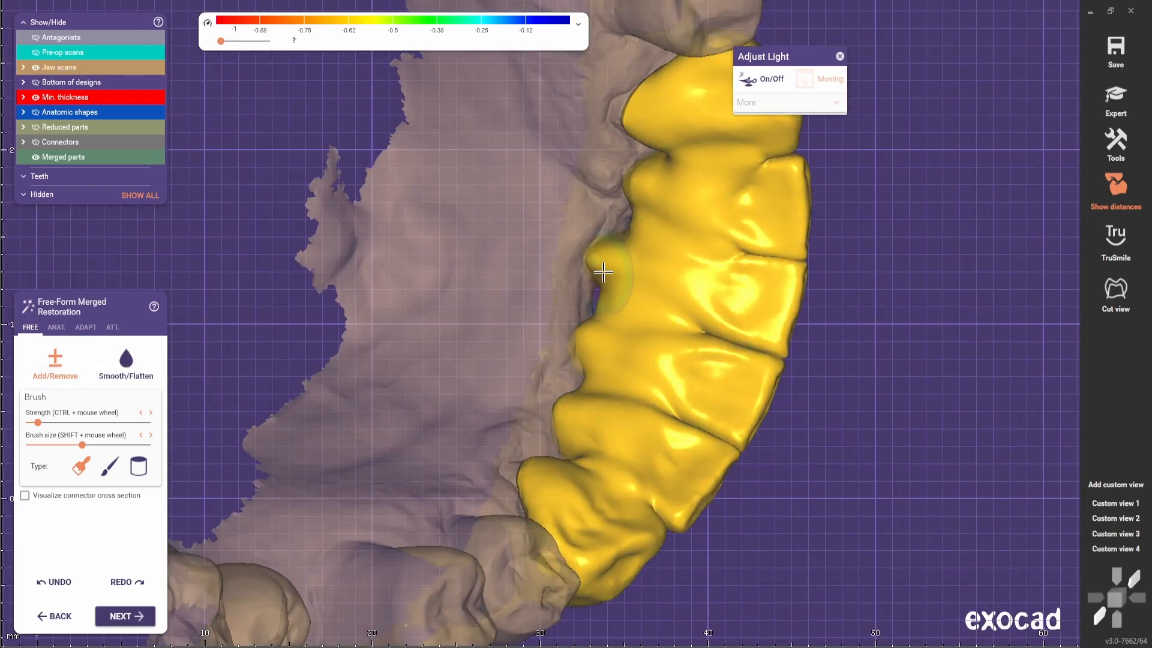
{"action": "scroll", "coordinate": [603, 272], "scroll_direction": "up", "scroll_amount": 2}
{"action": "middle_click_drag", "start_coordinate": [603, 271], "coordinate": [689, 286]}
{"action": "scroll", "coordinate": [689, 285], "scroll_direction": "down", "scroll_amount": 4, "text": "shift"}
{"action": "right_click_drag", "start_coordinate": [689, 286], "coordinate": [610, 334]}
{"action": "middle_click_drag", "start_coordinate": [610, 334], "coordinate": [807, 290]}
{"action": "key", "text": "shift"}
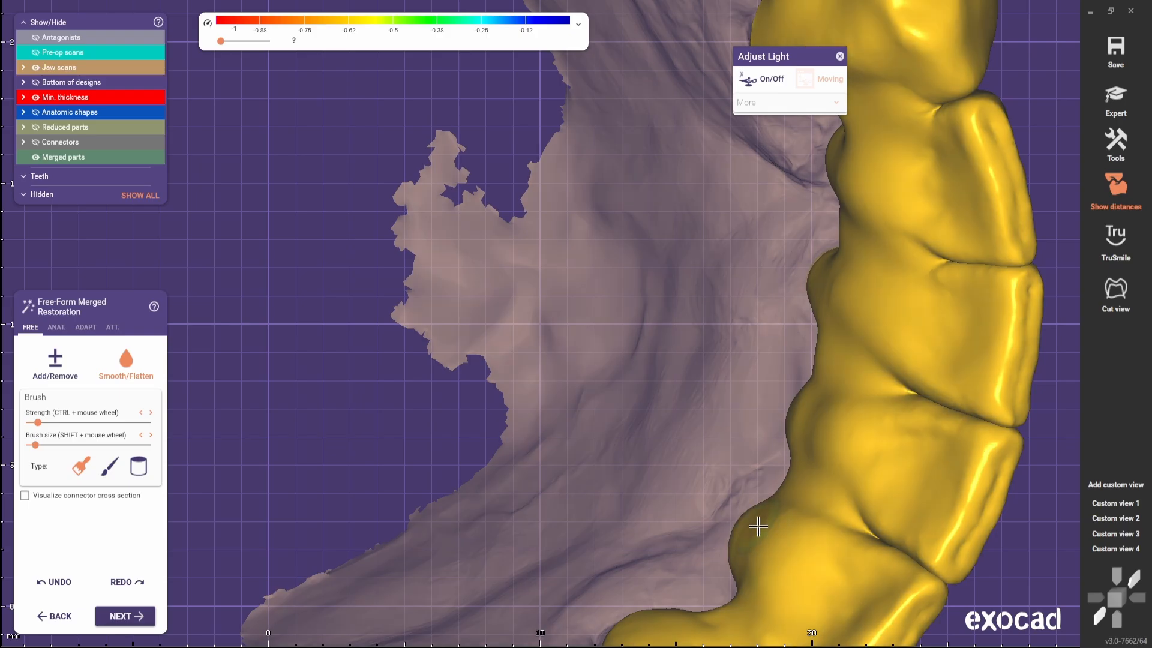
Check the bridge from the front against the antagonists, close the light adjustment, hide the antagonists and show the lower jaw scan opaque
{"action": "left_click", "coordinate": [1101, 505]}
{"action": "scroll", "coordinate": [696, 451], "scroll_direction": "down", "scroll_amount": 1}
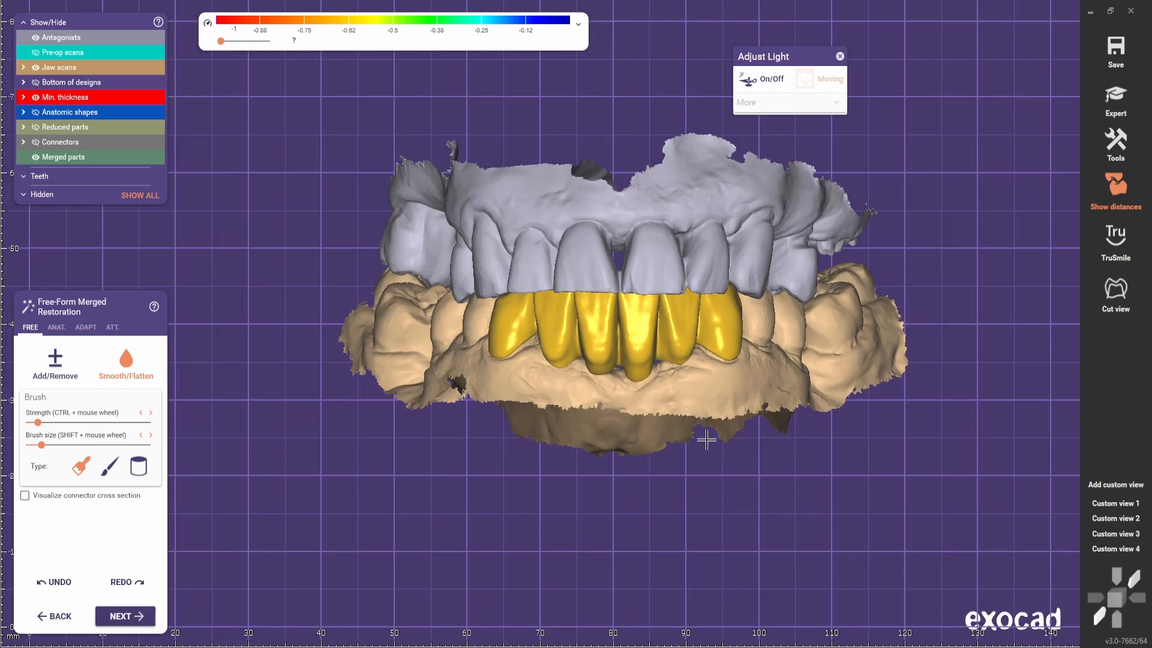
{"action": "left_click", "coordinate": [839, 57]}
{"action": "right_click_drag", "start_coordinate": [696, 444], "coordinate": [705, 471]}
{"action": "scroll", "coordinate": [705, 471], "scroll_direction": "down", "scroll_amount": 2}
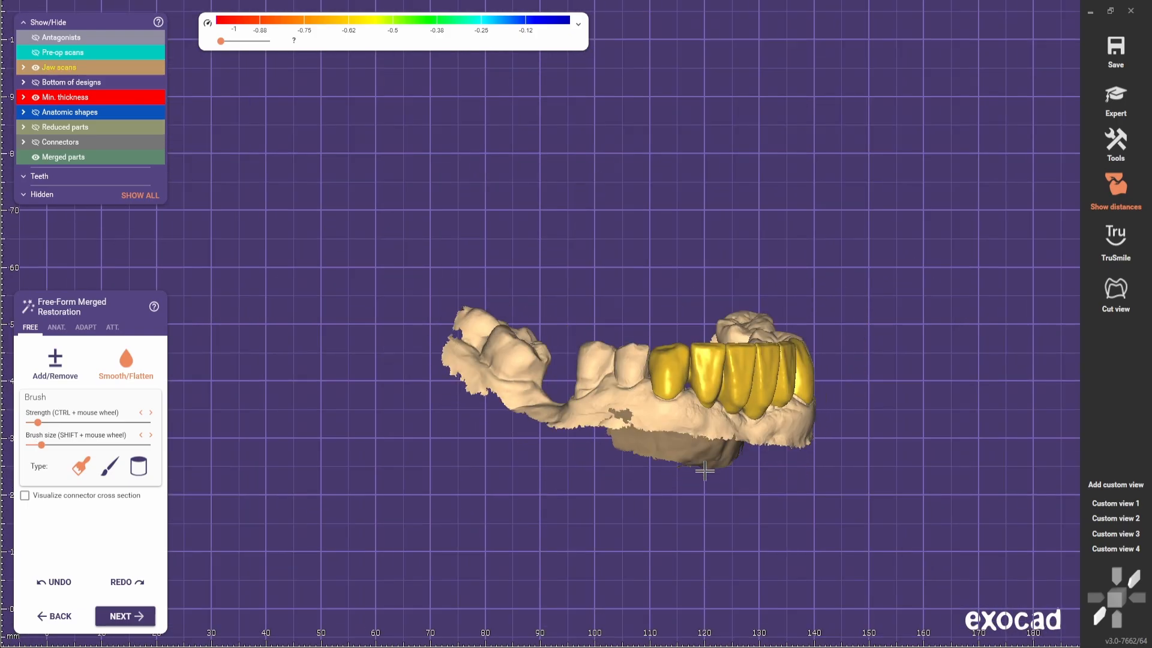
{"action": "scroll", "coordinate": [724, 501], "scroll_direction": "up", "scroll_amount": 2}
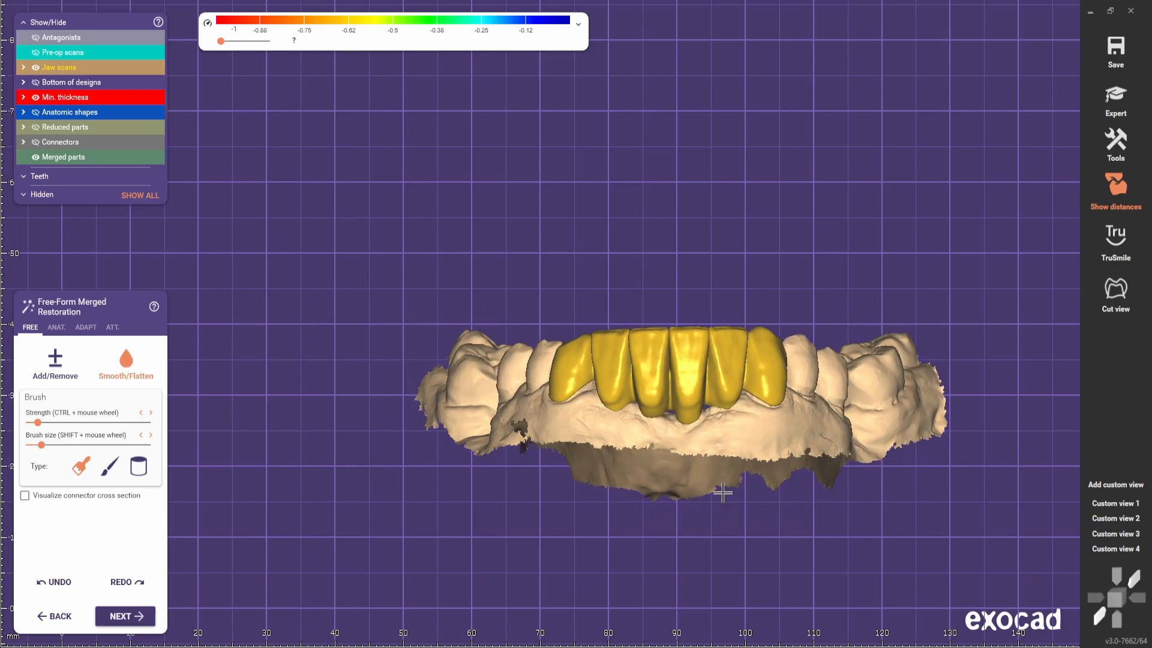
Examine the free-formed bridge on the opaque lower jaw scan from the front and at oblique angles
{"action": "mouse_move", "coordinate": [723, 492]}
{"action": "right_mouse_down"}
{"action": "mouse_move", "coordinate": [672, 479]}
{"action": "mouse_move", "coordinate": [666, 491]}
{"action": "mouse_move", "coordinate": [738, 492]}
{"action": "right_mouse_up"}
{"action": "scroll", "coordinate": [668, 490], "scroll_direction": "up", "scroll_amount": 3}
{"action": "scroll", "coordinate": [667, 492], "scroll_direction": "down", "scroll_amount": 3}
{"action": "key", "text": "a"}
{"action": "key", "text": "a"}
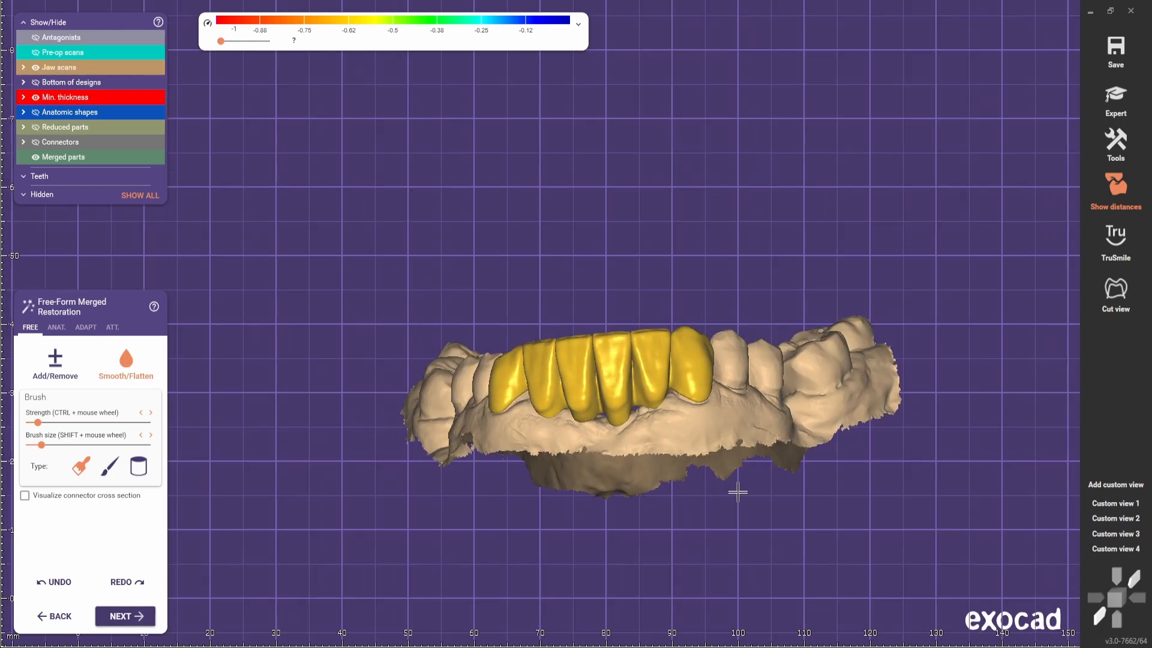
{"action": "scroll", "coordinate": [692, 494], "scroll_direction": "up", "scroll_amount": 1}
{"action": "middle_click_drag", "start_coordinate": [692, 494], "coordinate": [651, 455]}
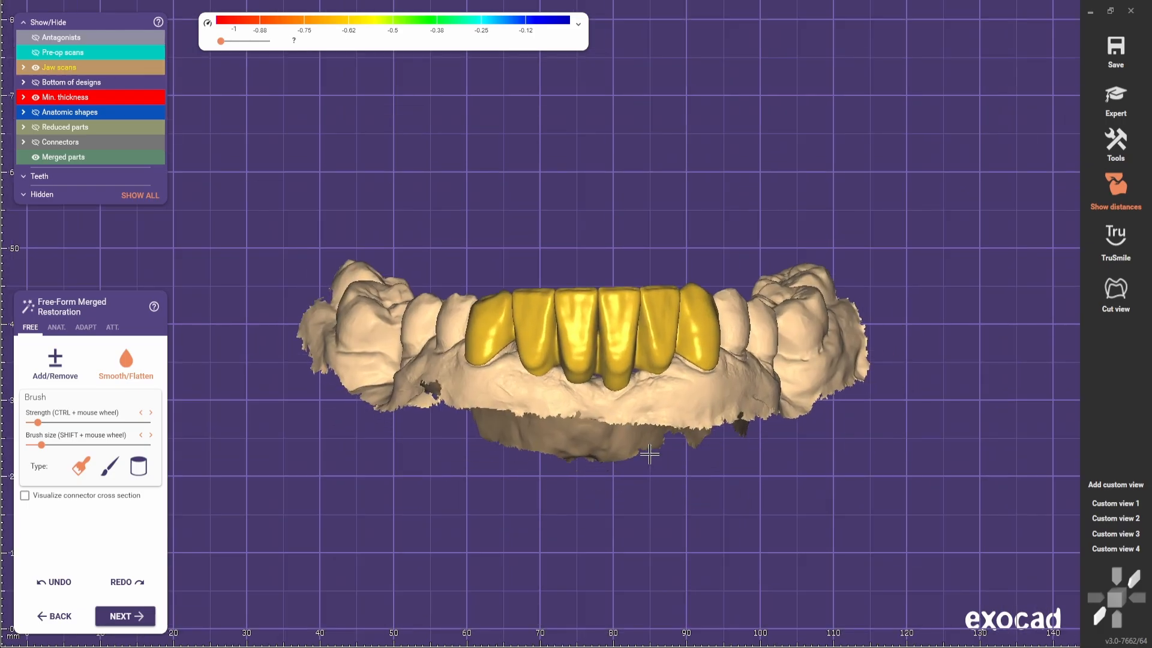
{"action": "right_click_drag", "start_coordinate": [650, 455], "coordinate": [665, 469]}
{"action": "scroll", "coordinate": [665, 469], "scroll_direction": "down", "scroll_amount": 3}
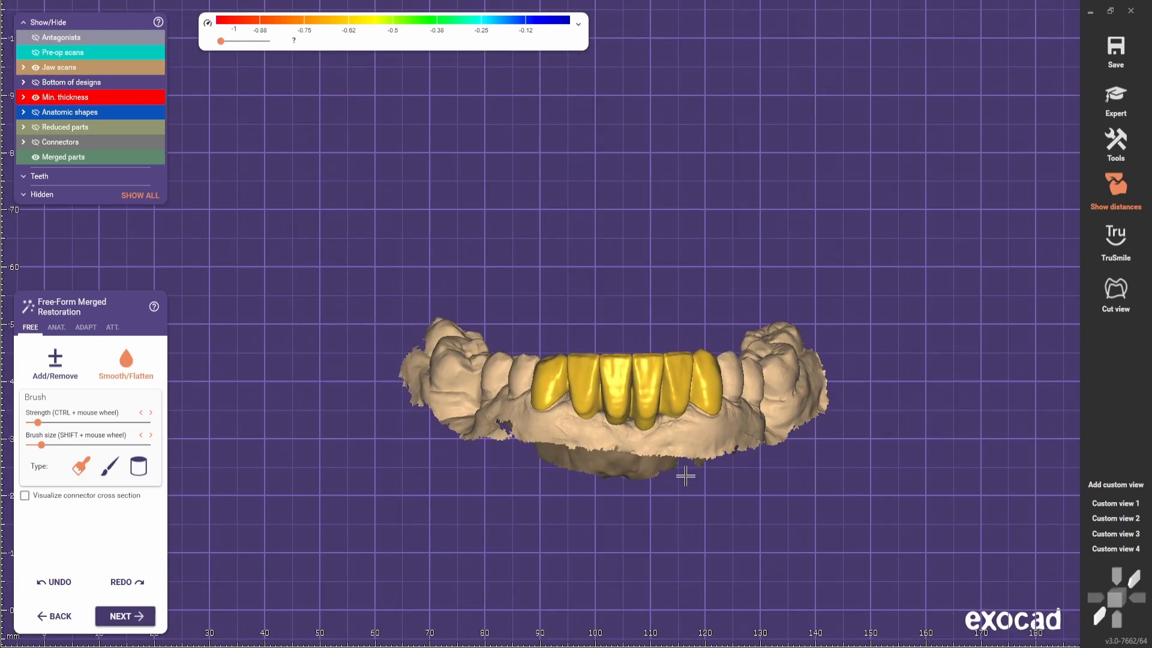